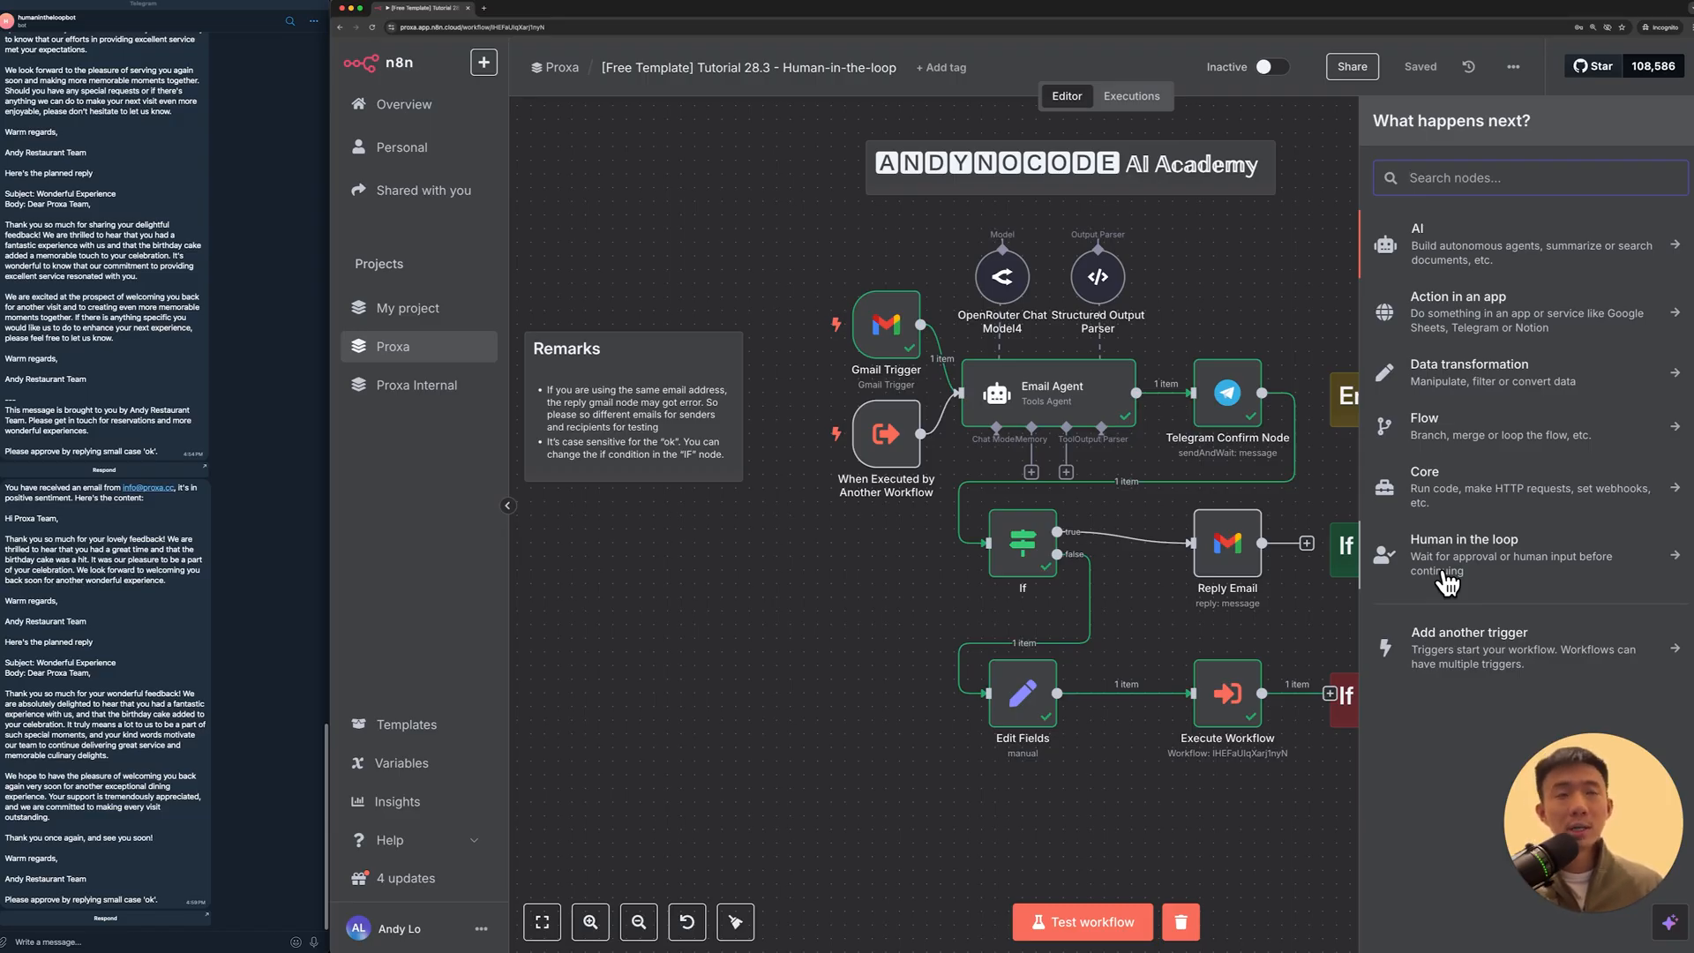
{"action": "left_click", "coordinate": [1332, 499]}
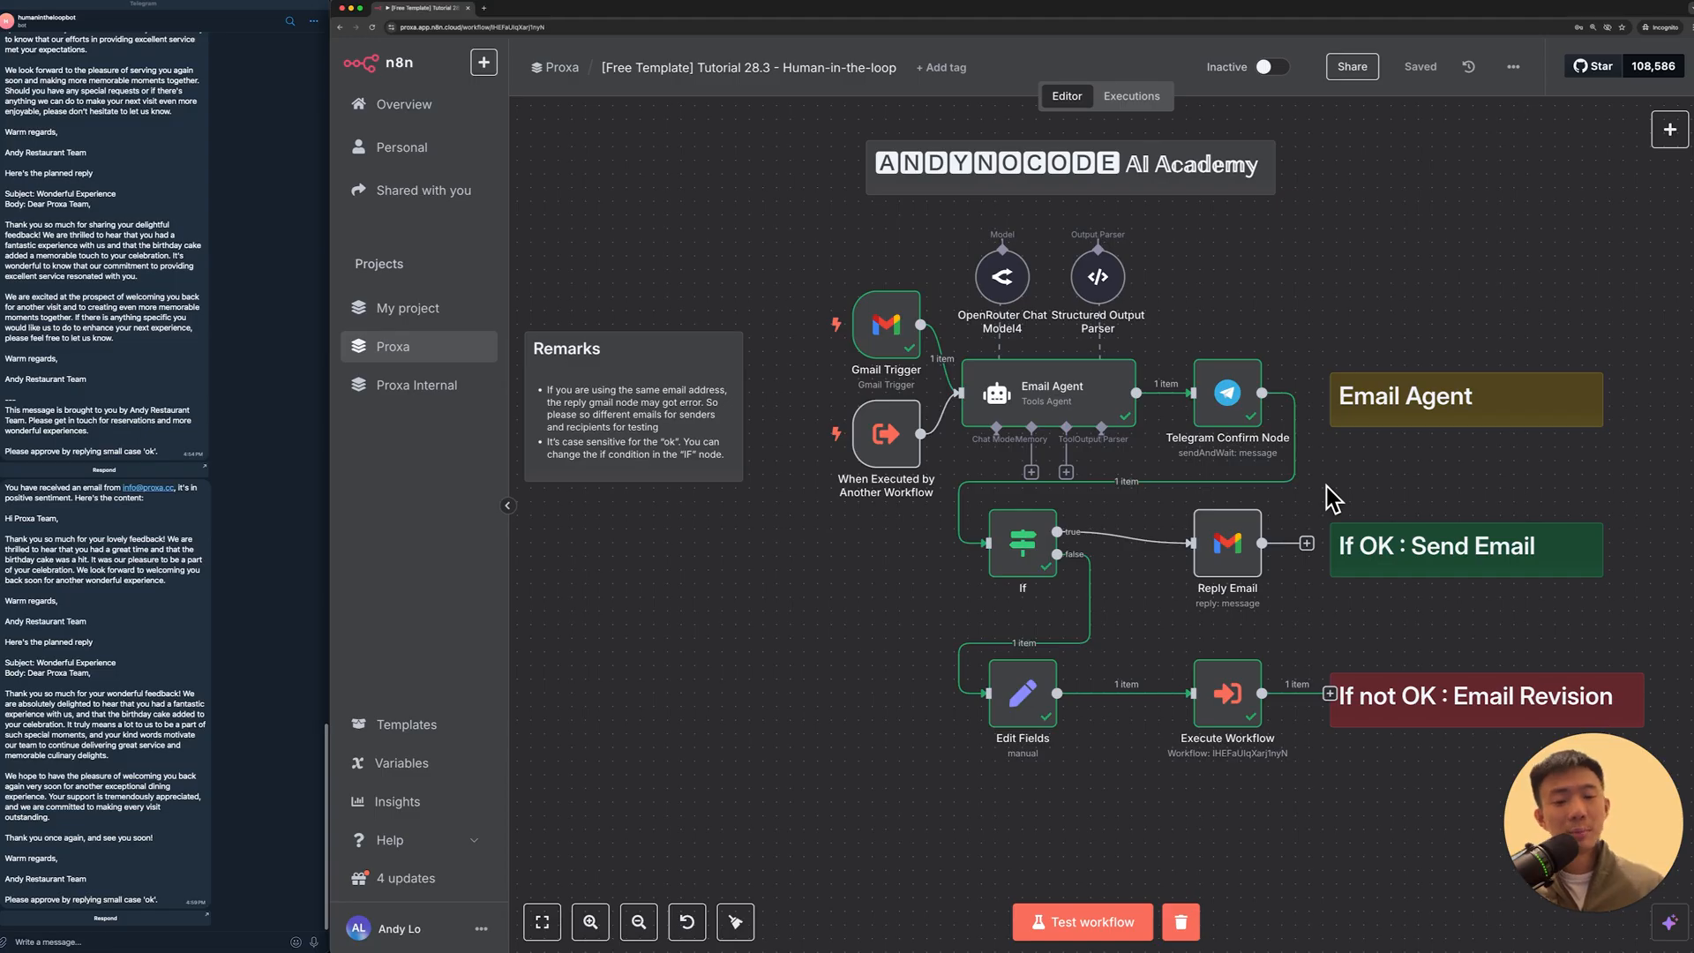
{"action": "key", "text": "Tab"}
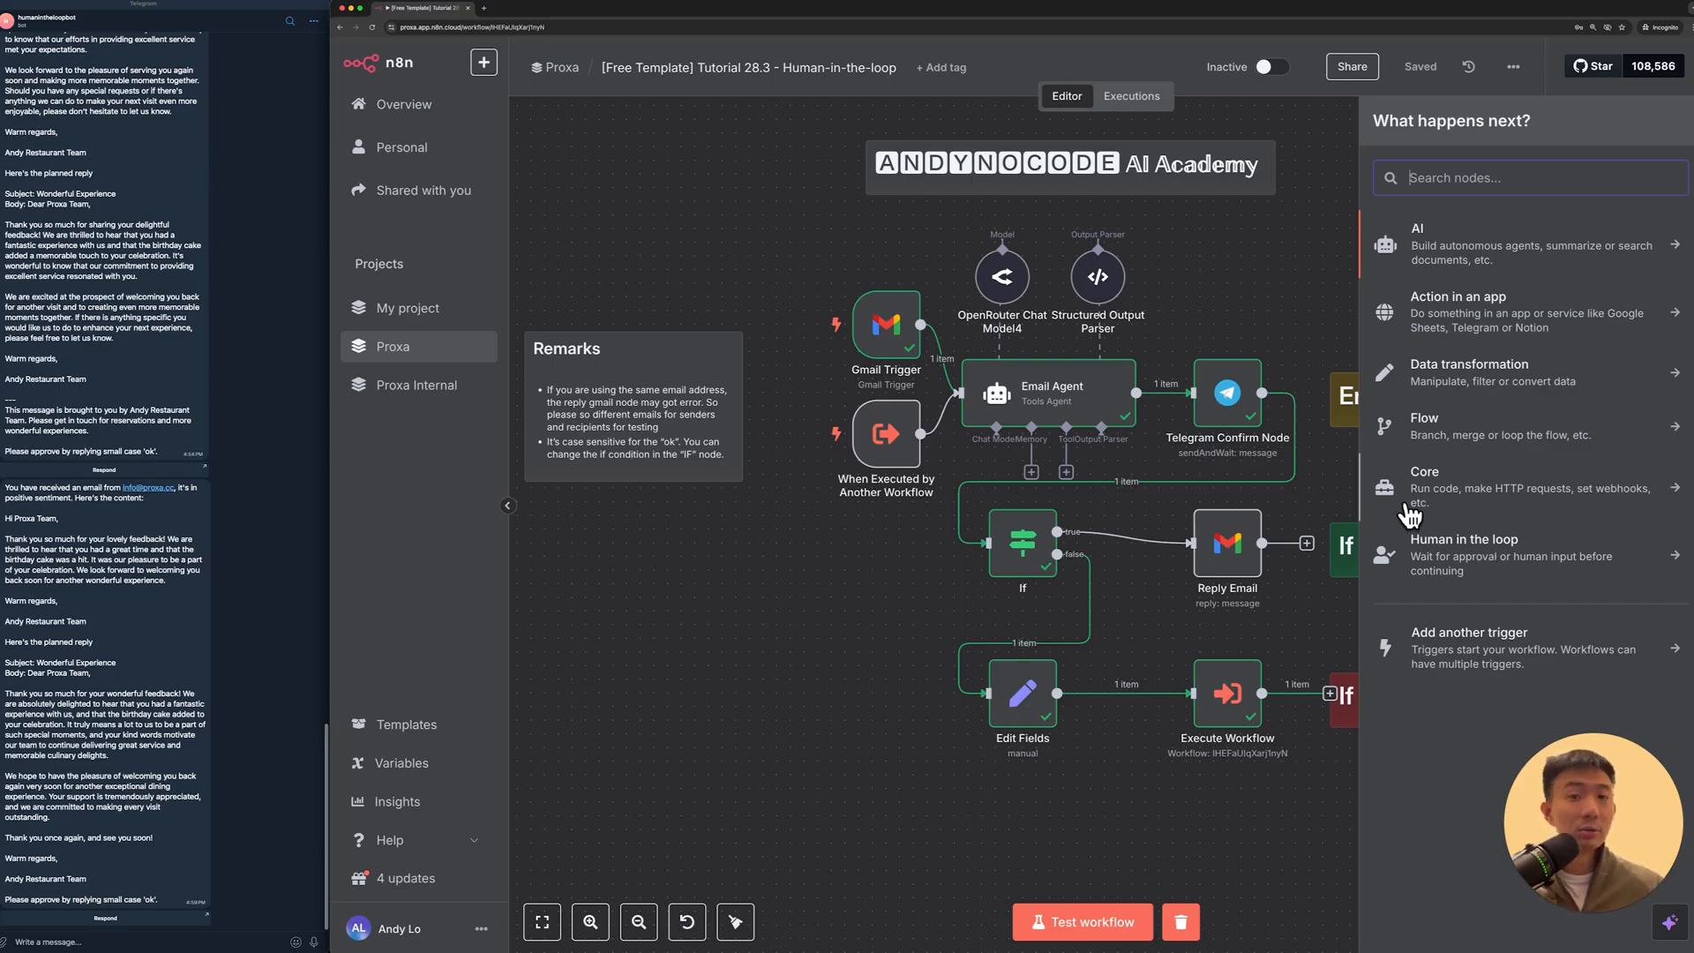
{"action": "left_click", "coordinate": [1289, 304]}
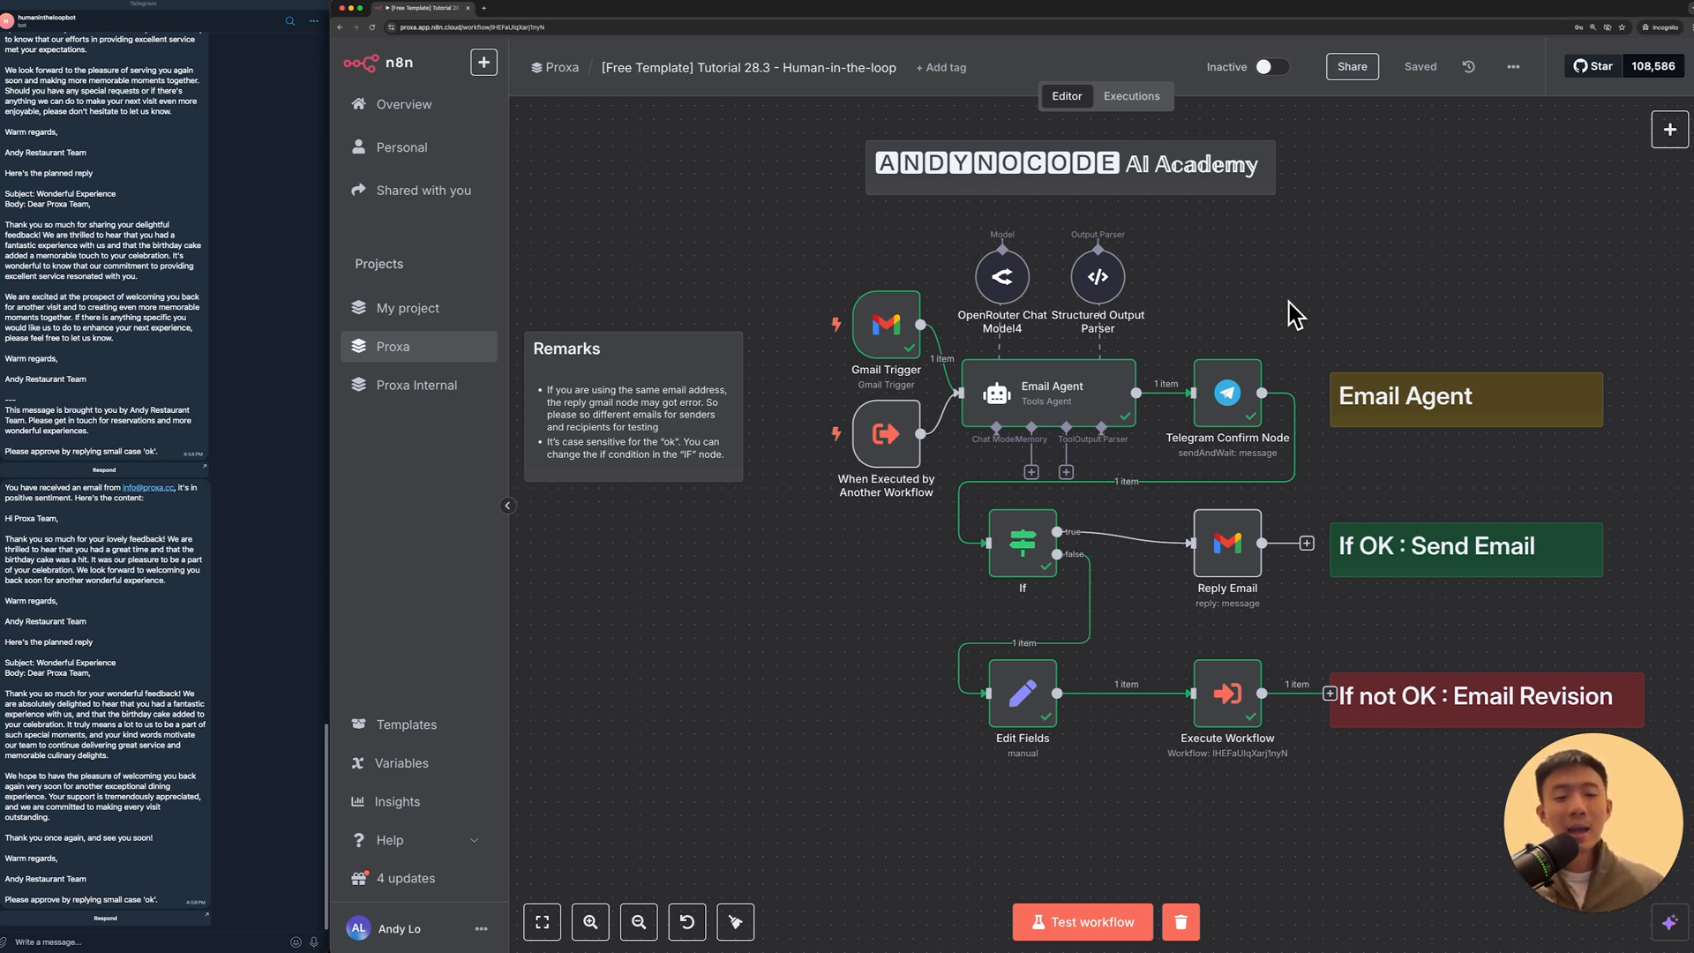
Step: Run the human-in-the-loop workflow as a test and open the response form linked in the newest Telegram message
{"action": "left_click", "coordinate": [1083, 386]}
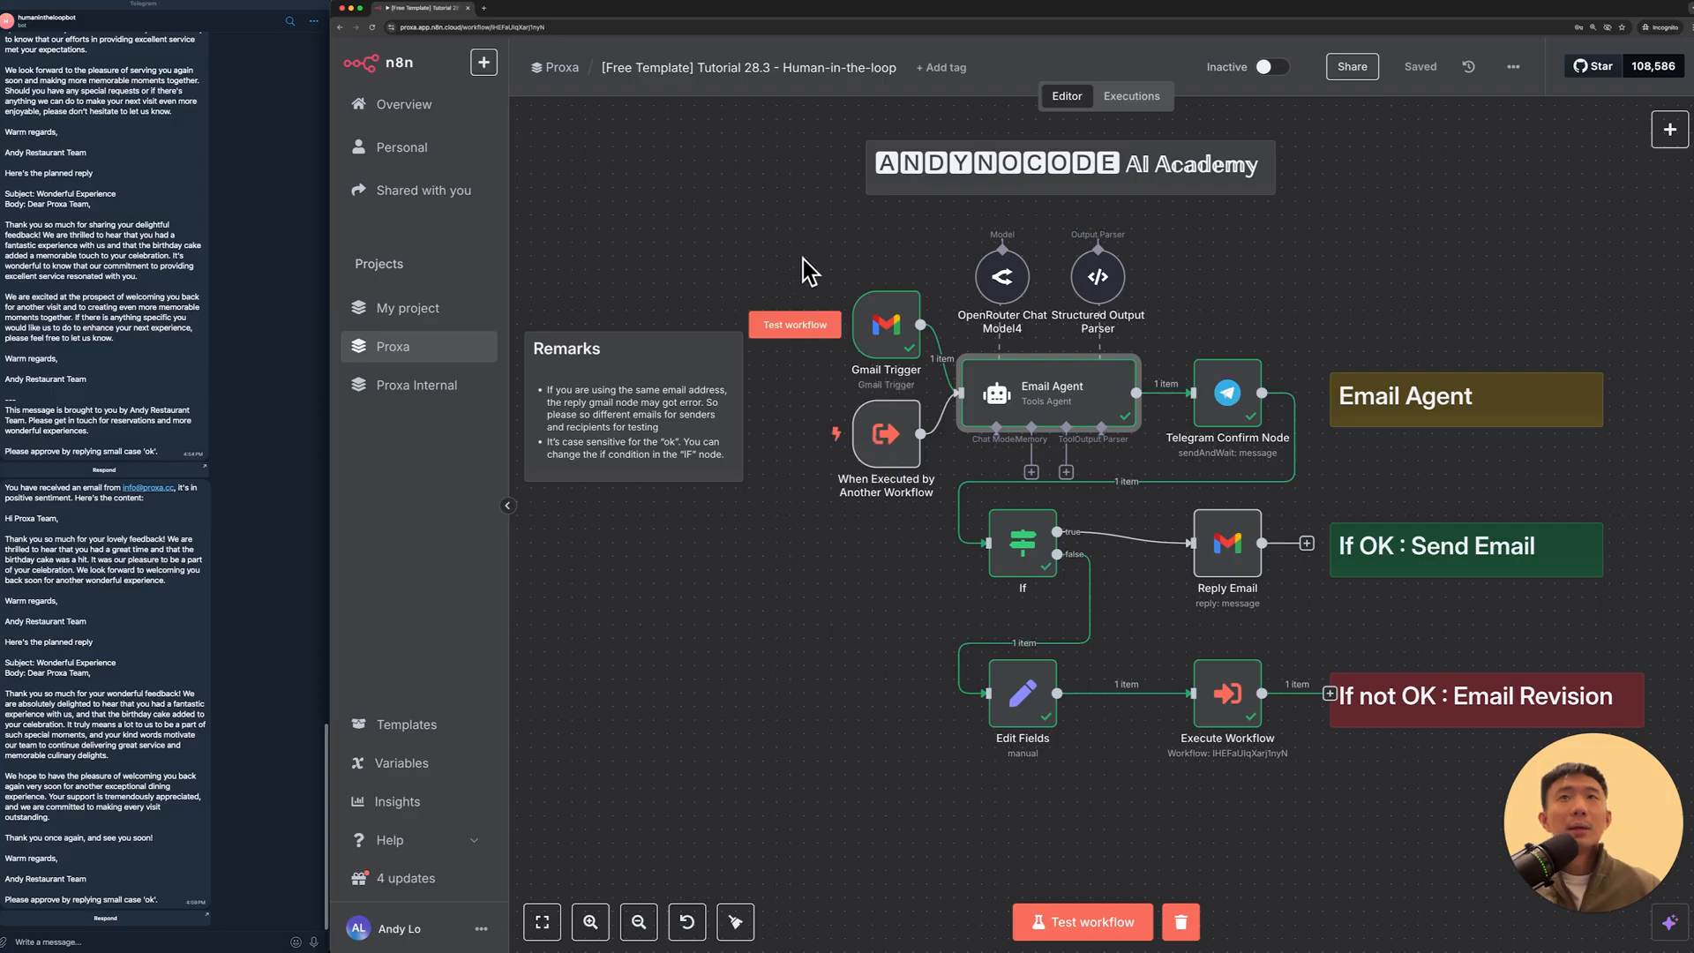
{"action": "left_click", "coordinate": [1041, 919]}
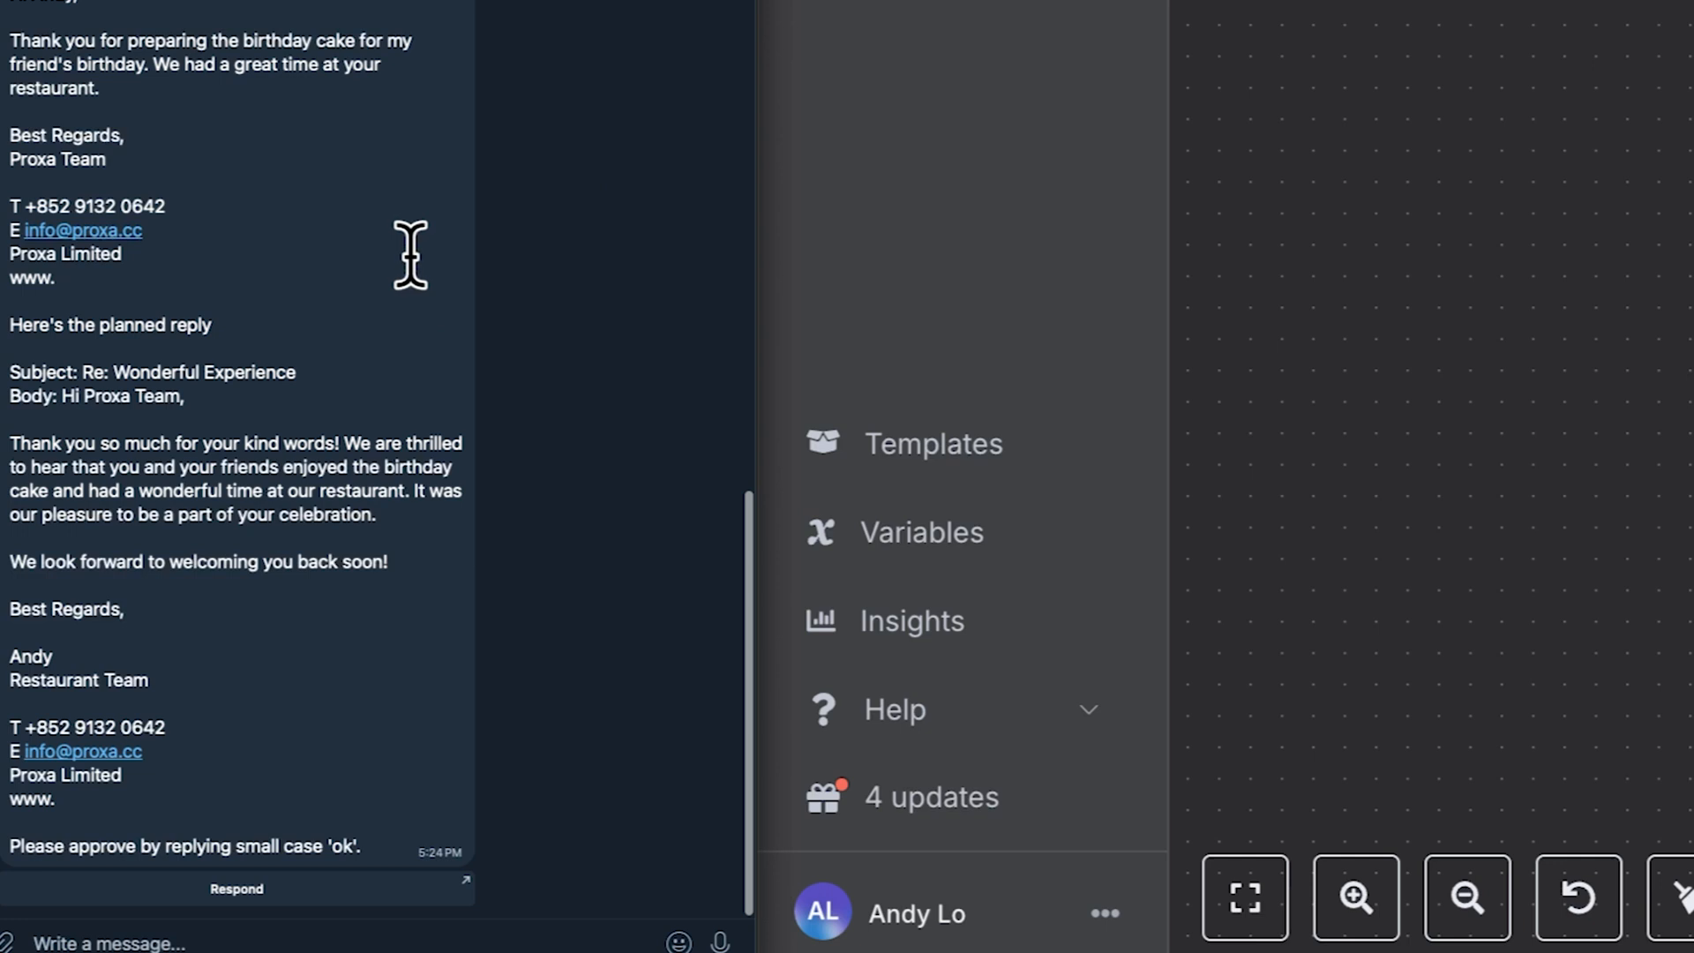
{"action": "left_click", "coordinate": [258, 894]}
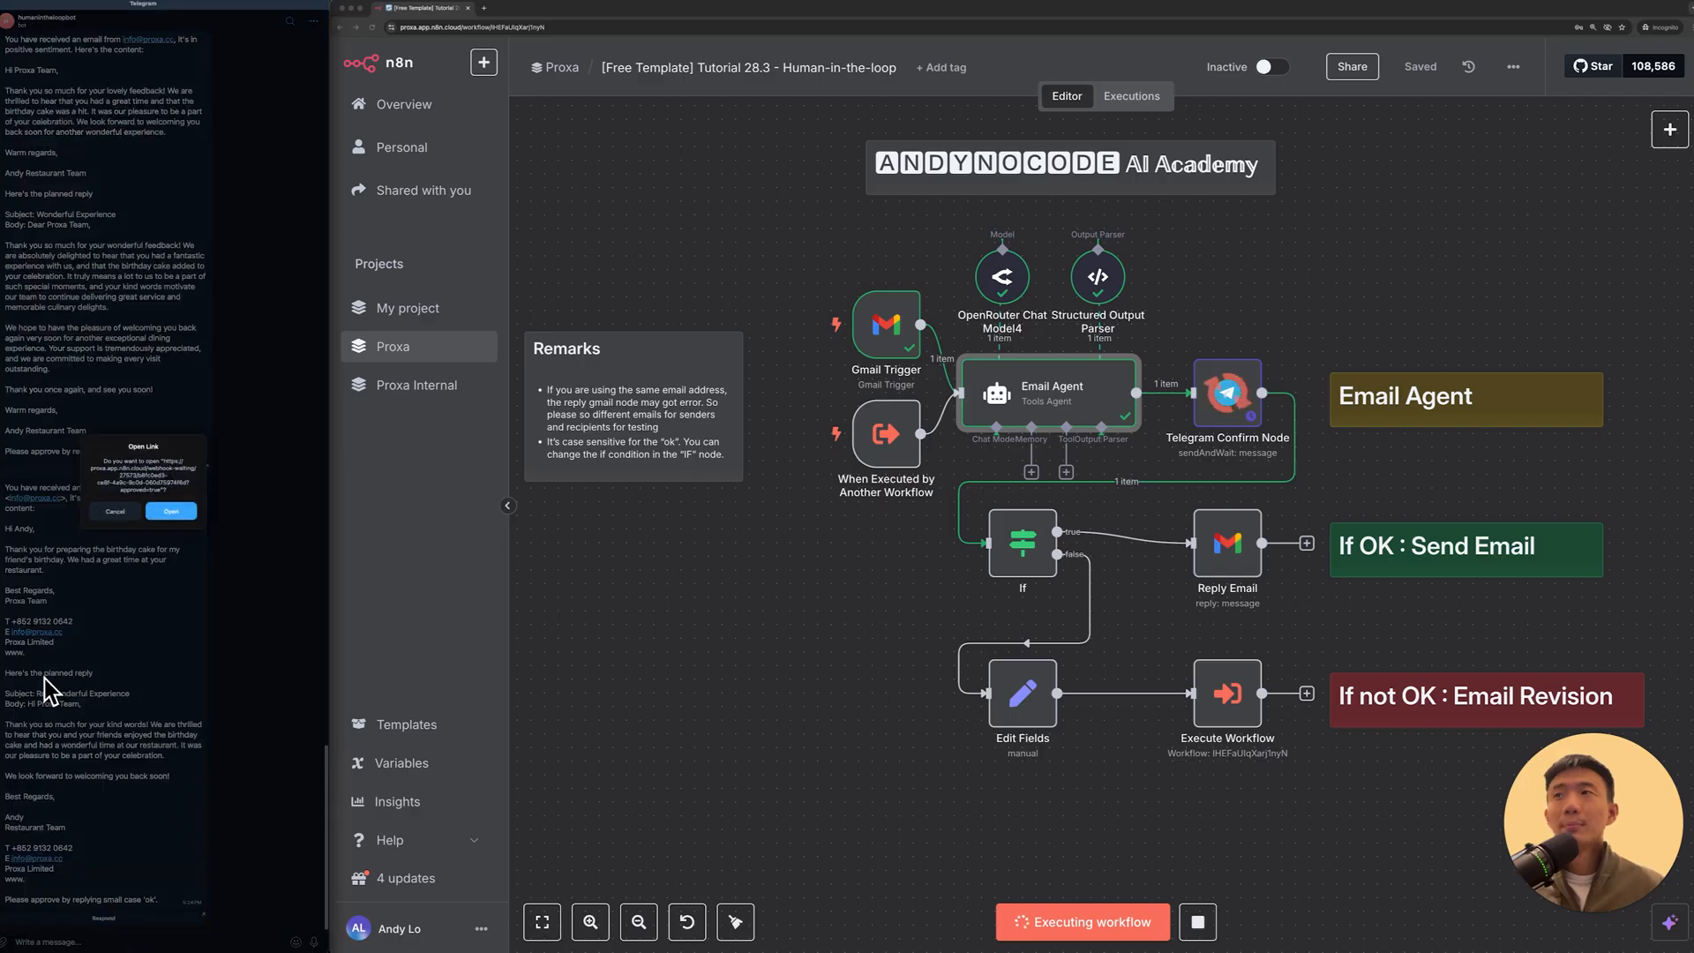
{"action": "left_click", "coordinate": [165, 510]}
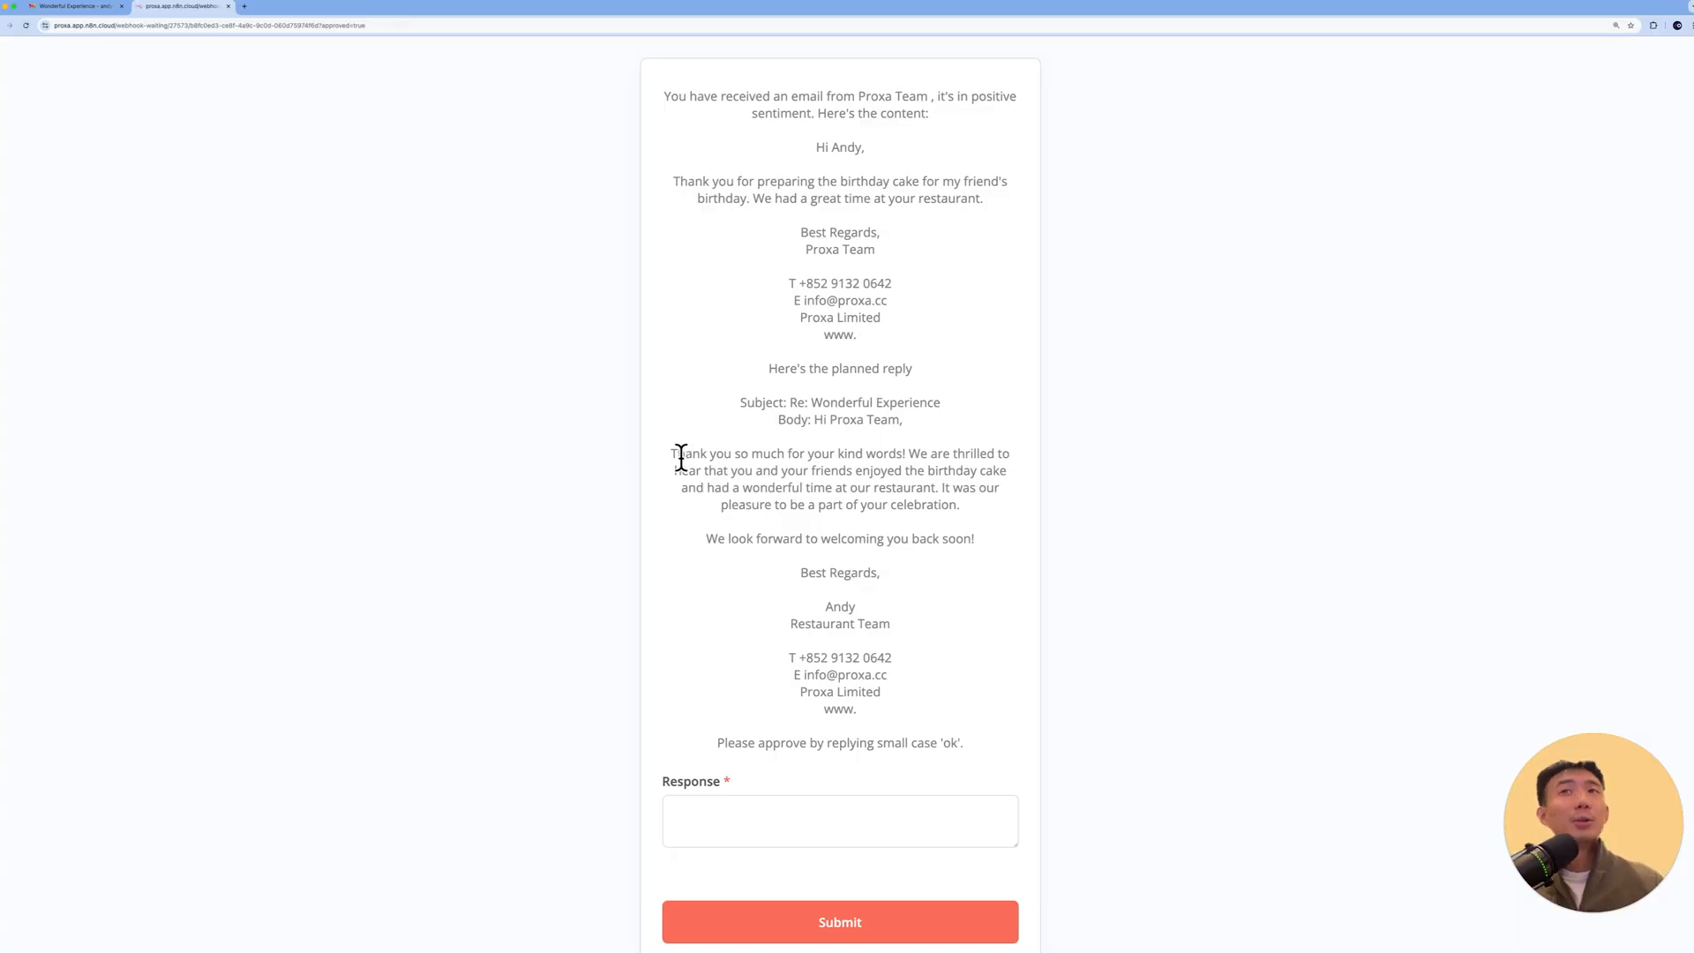
Step: Review the planned reply's body and submit "Longer please" as the response
{"action": "left_click_drag", "start_coordinate": [678, 457], "coordinate": [992, 547]}
{"action": "left_click", "coordinate": [990, 542]}
{"action": "left_click", "coordinate": [875, 805]}
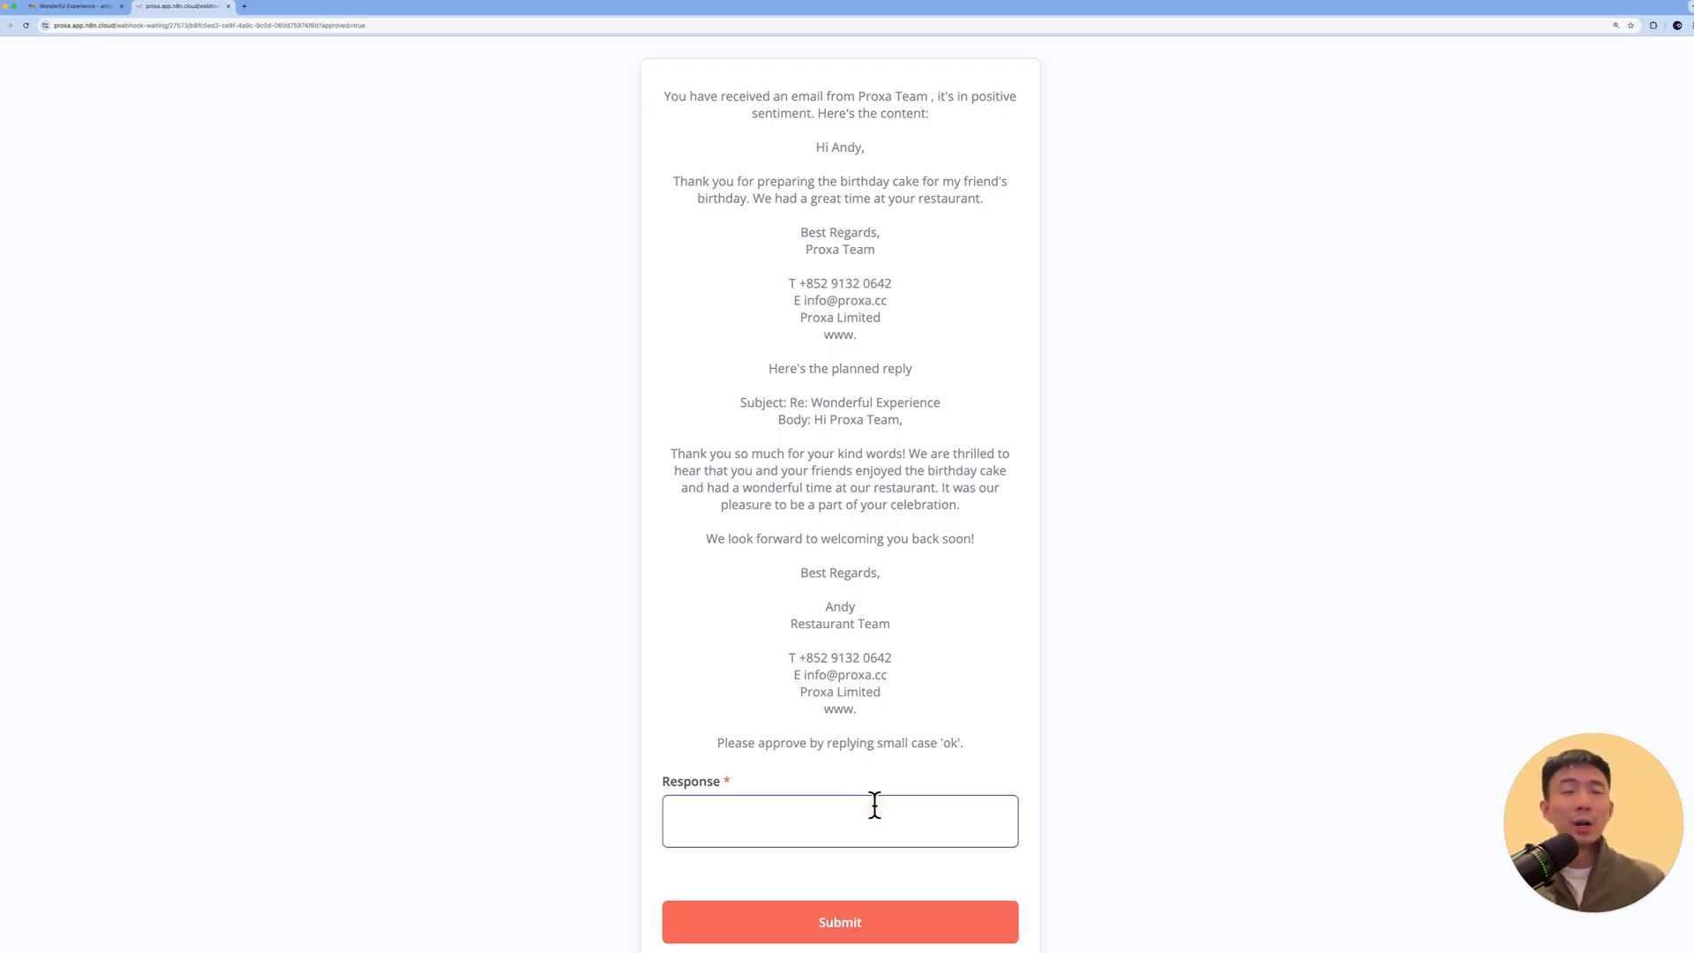
{"action": "type", "text": "Longer please"}
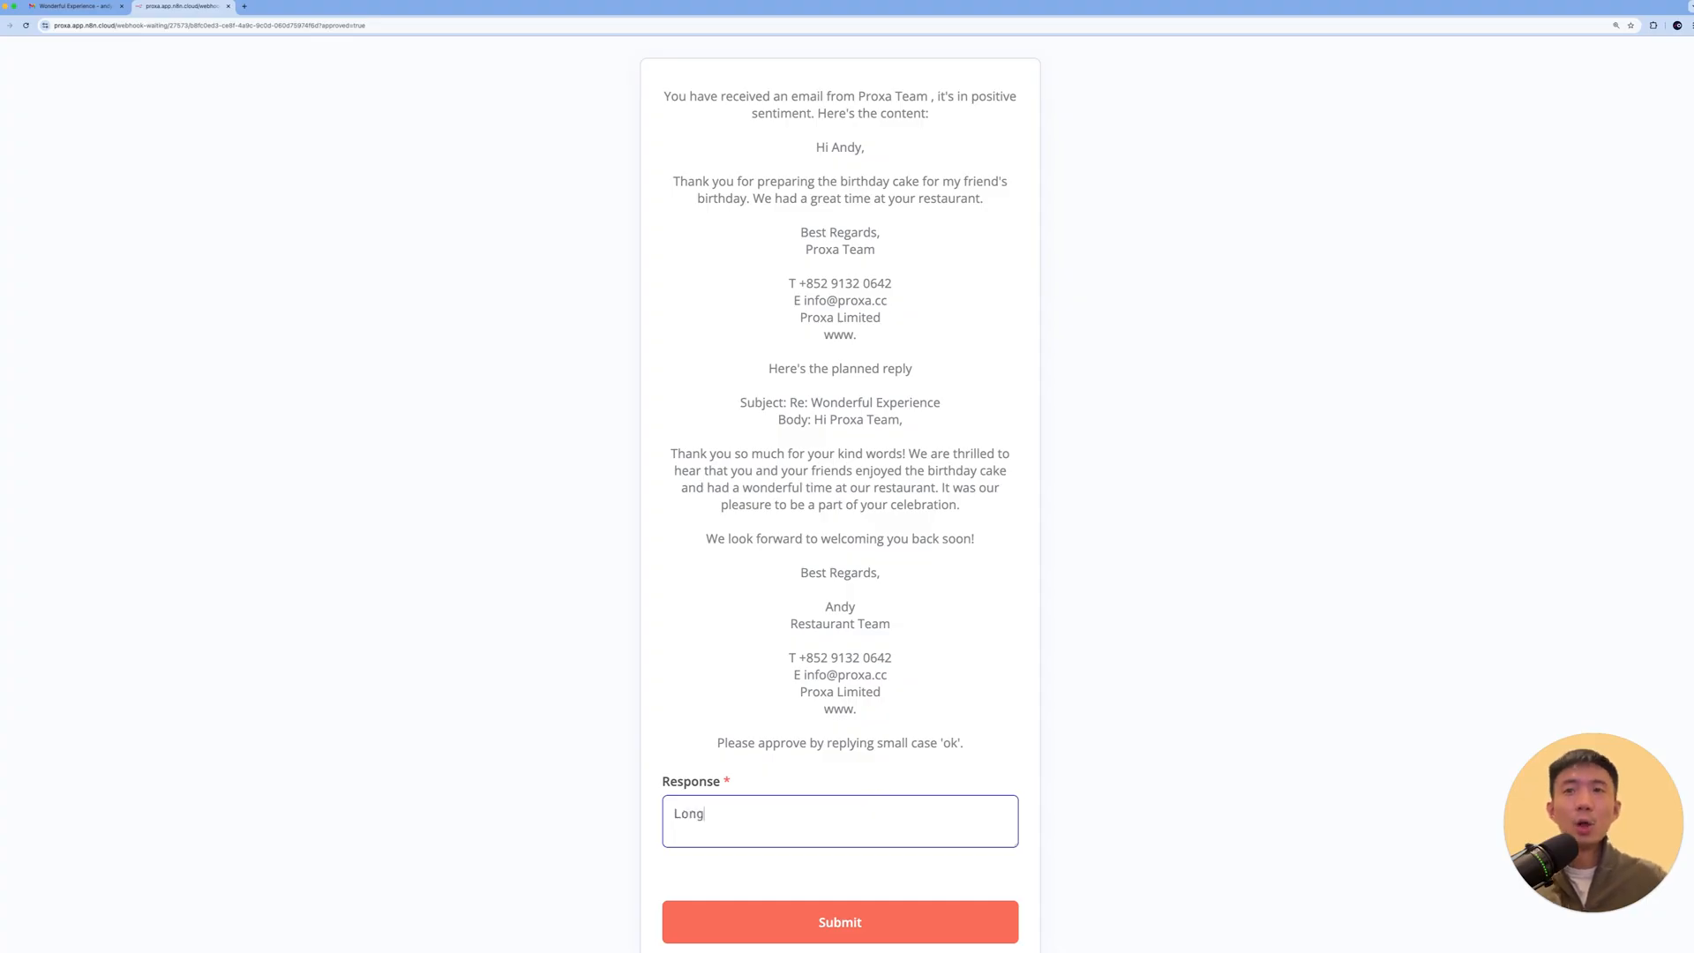
{"action": "left_click", "coordinate": [838, 913]}
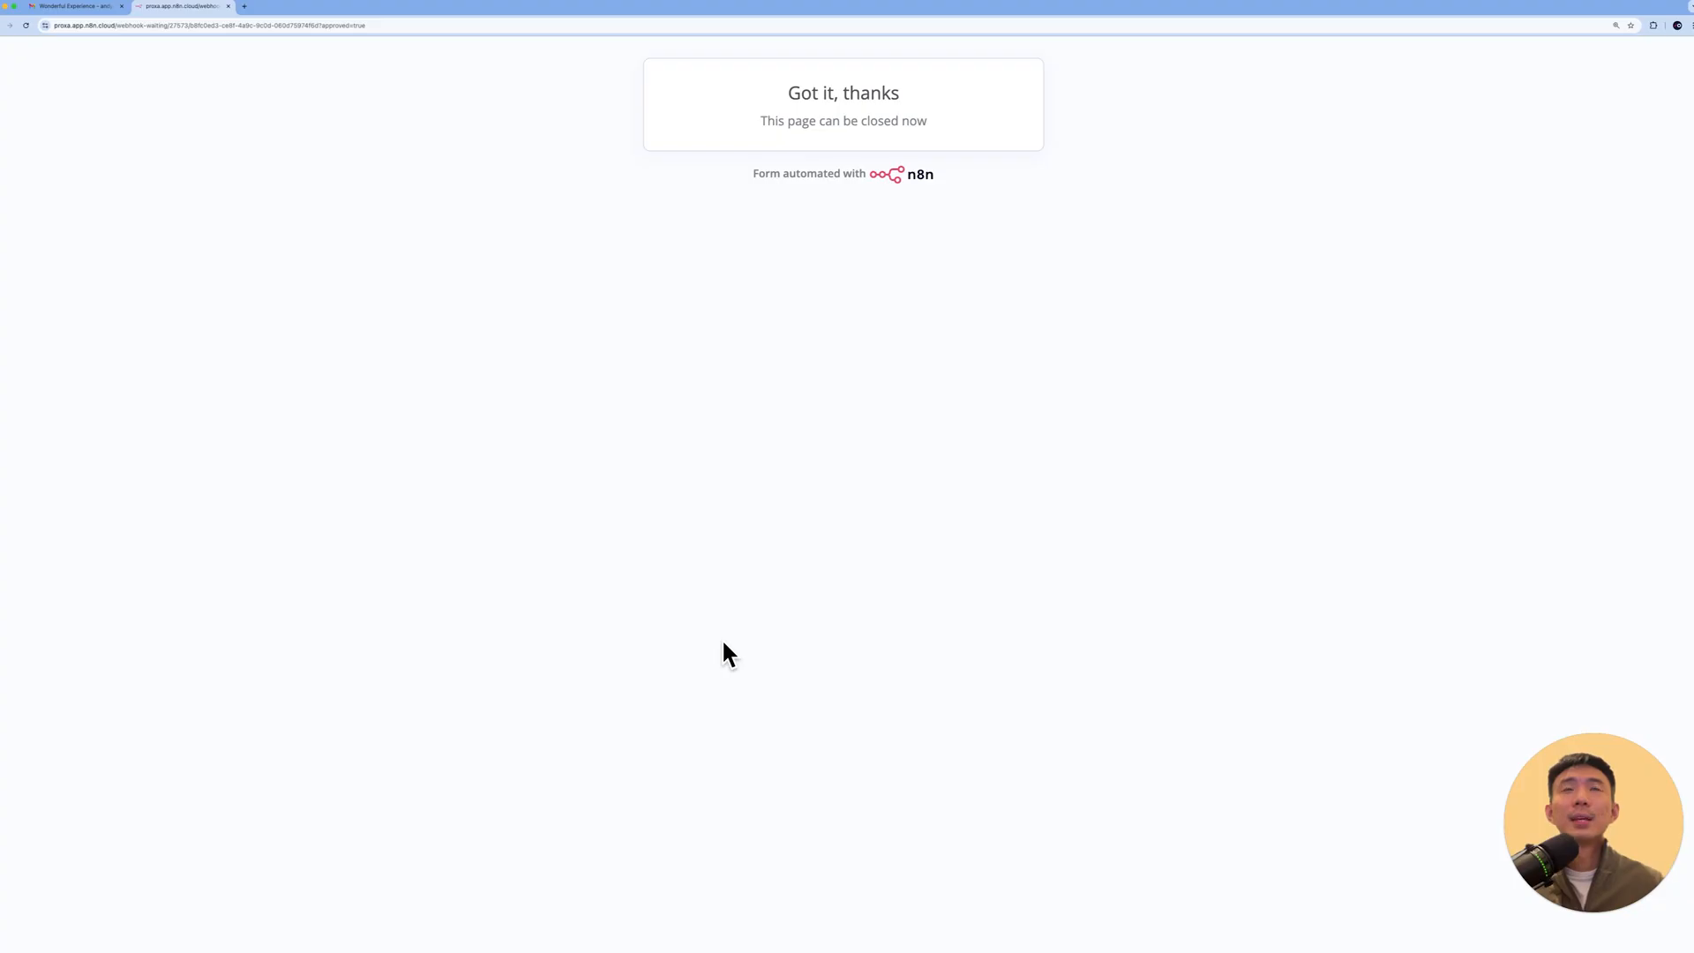
Step: Return to Telegram and open the response form linked in the revised reply's message
{"action": "key", "text": "ctrl+Left"}
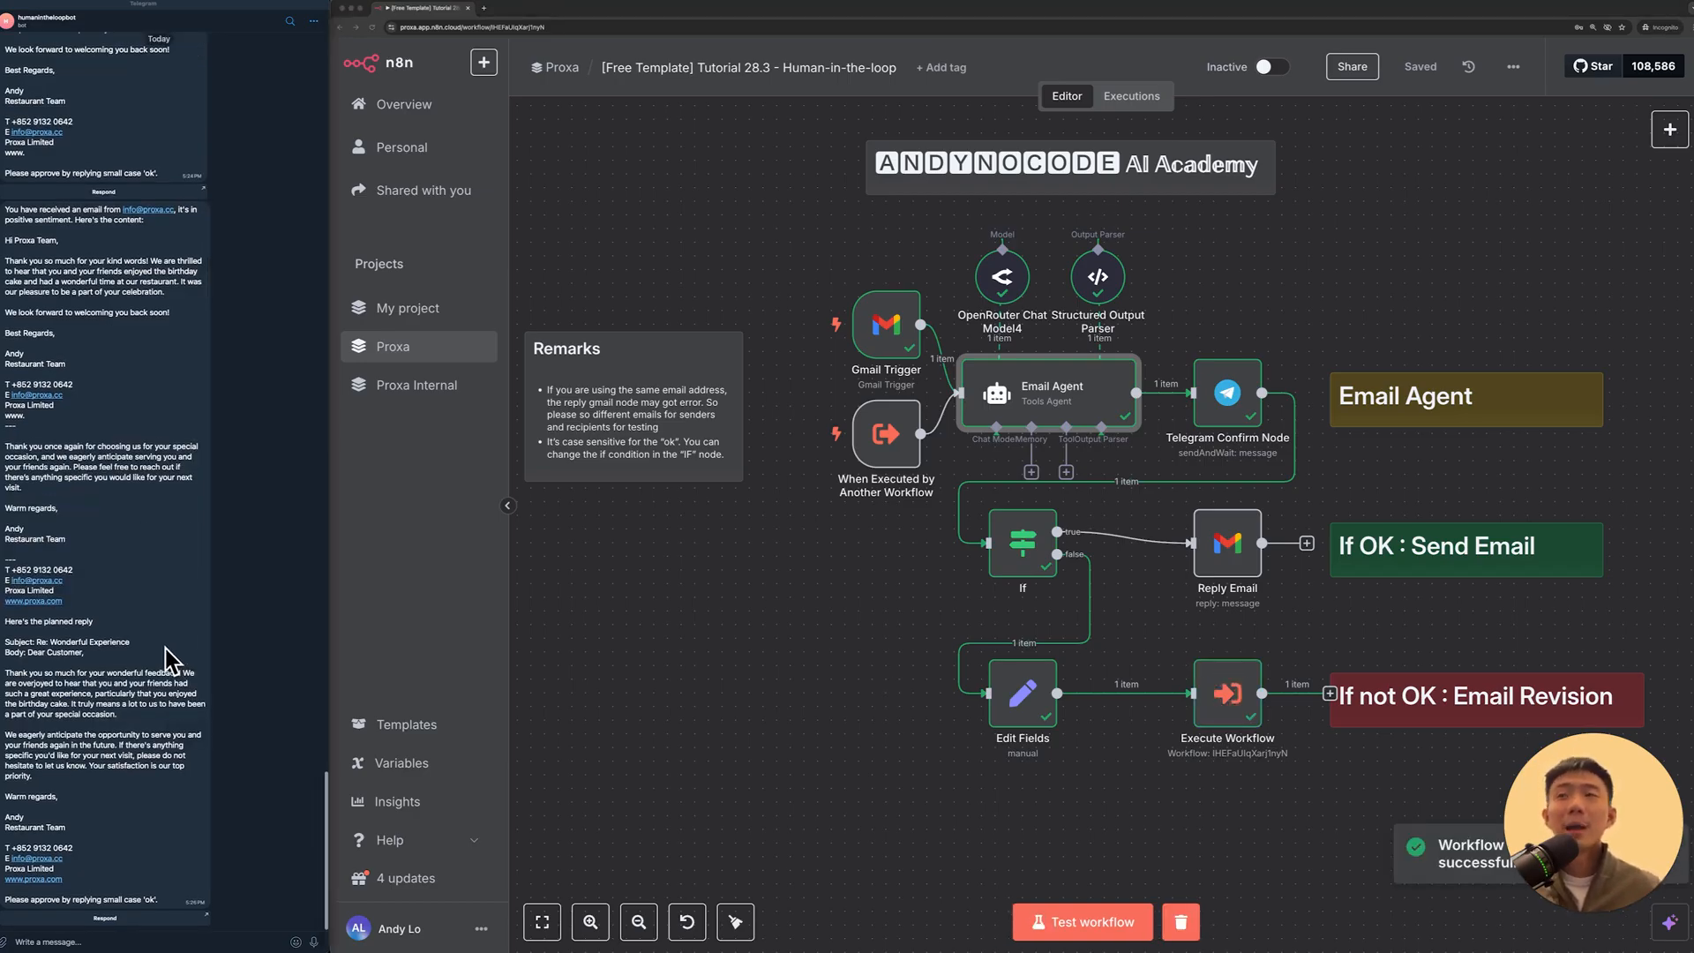
{"action": "left_click", "coordinate": [97, 919]}
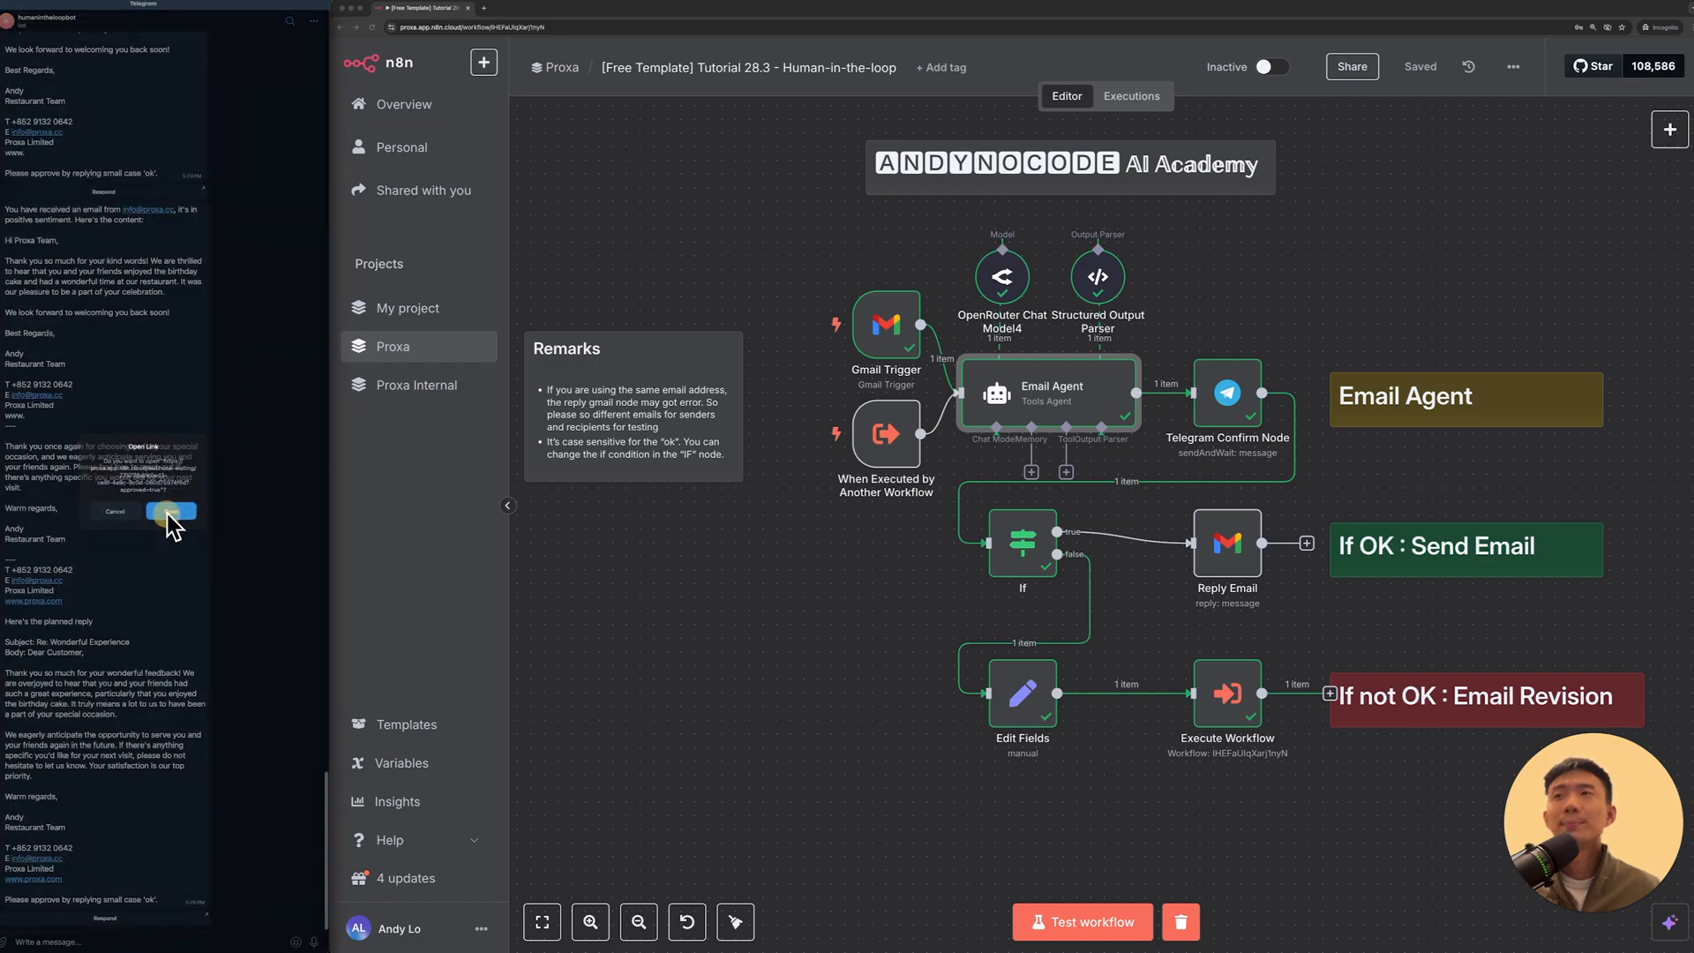
{"action": "left_click", "coordinate": [169, 510]}
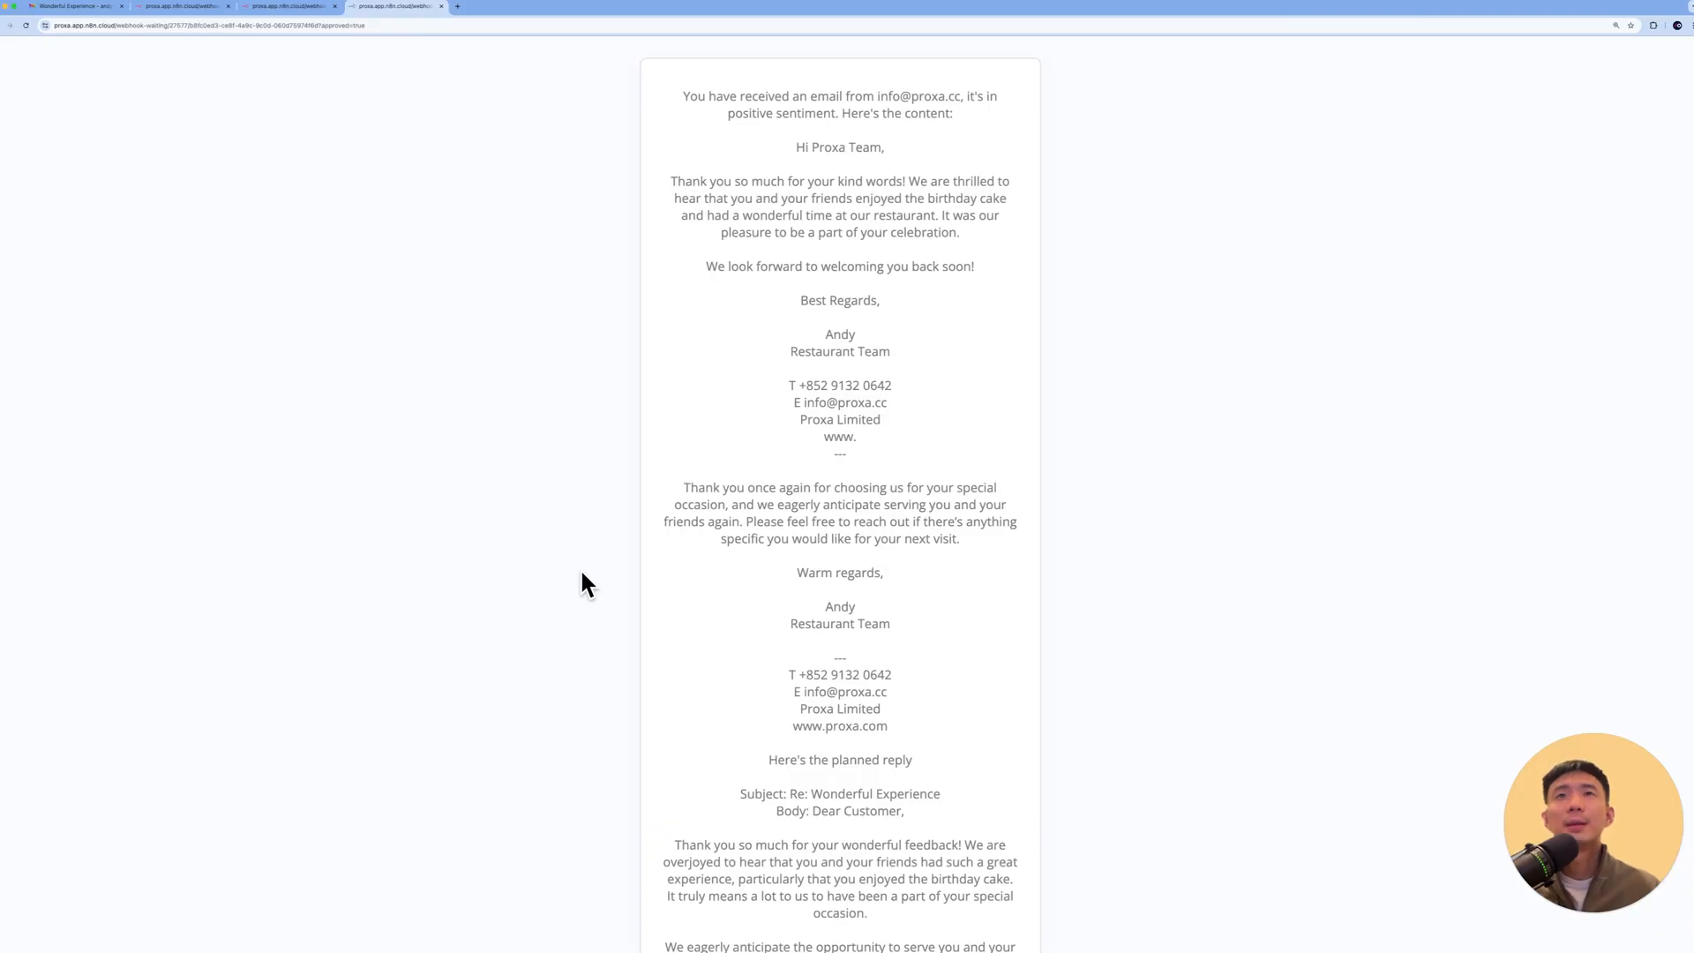
Step: Read through the revised planned reply and approve it by submitting "ok" as the response
{"action": "scroll", "coordinate": [581, 573], "scroll_direction": "down", "scroll_amount": 5}
{"action": "scroll", "coordinate": [583, 584], "scroll_direction": "down", "scroll_amount": 2}
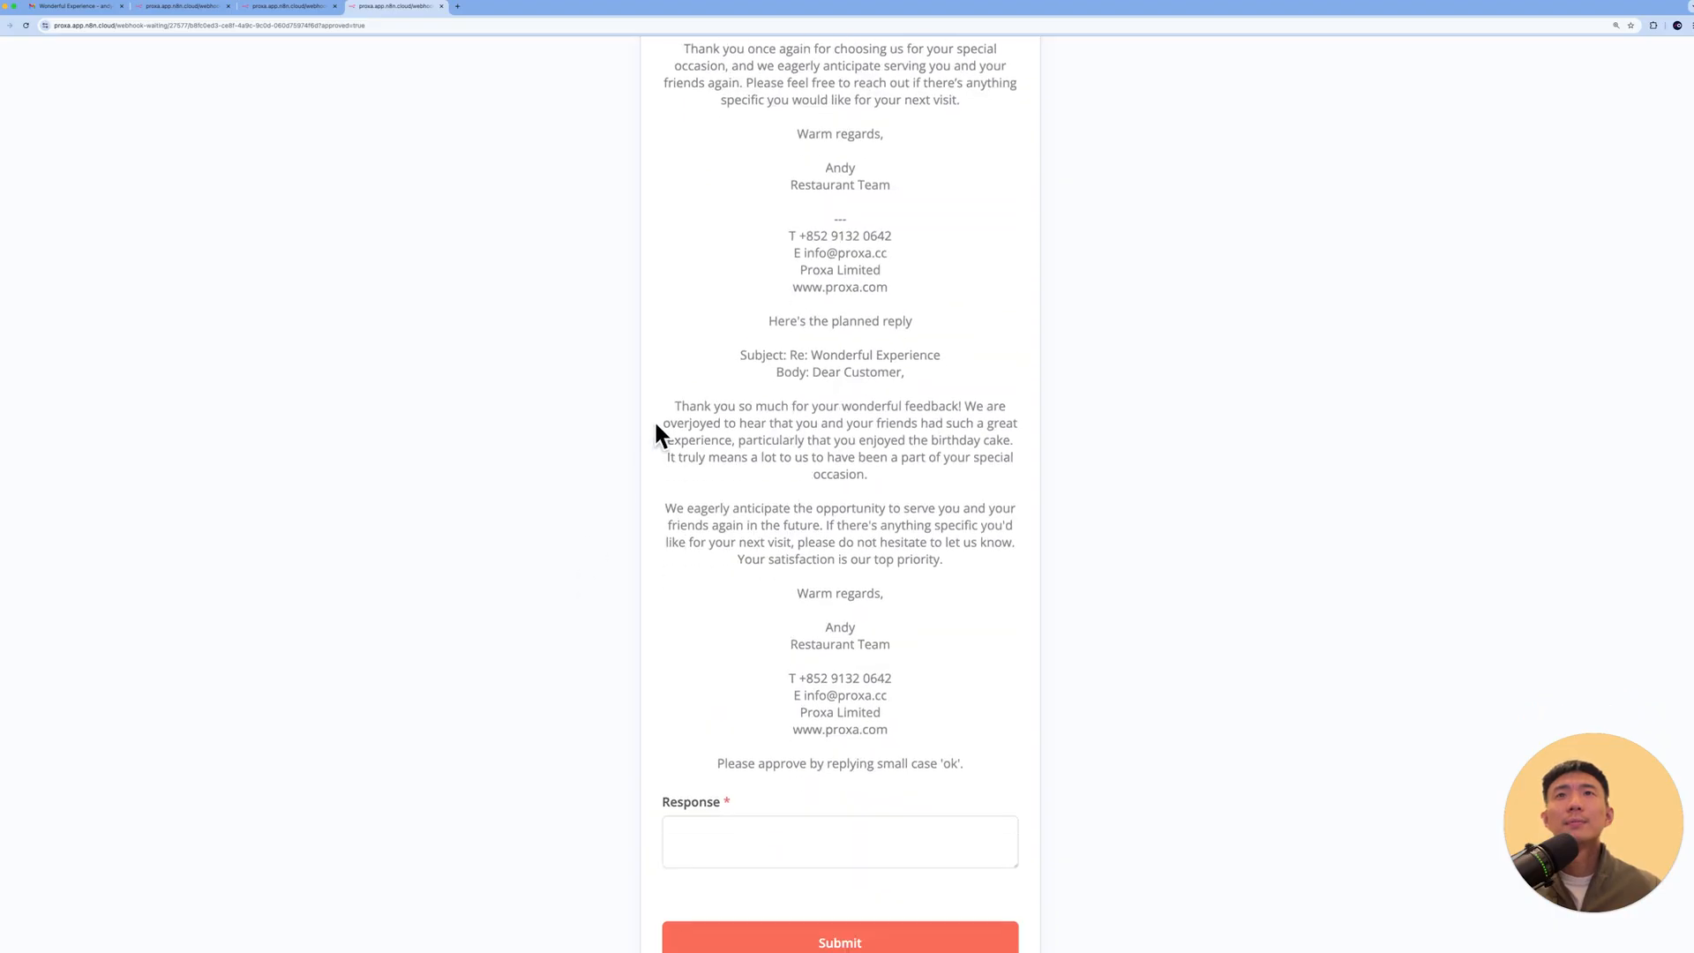
{"action": "scroll", "coordinate": [657, 433], "scroll_direction": "down", "scroll_amount": 2}
{"action": "left_click_drag", "start_coordinate": [681, 374], "coordinate": [961, 524]}
{"action": "left_click", "coordinate": [738, 797]}
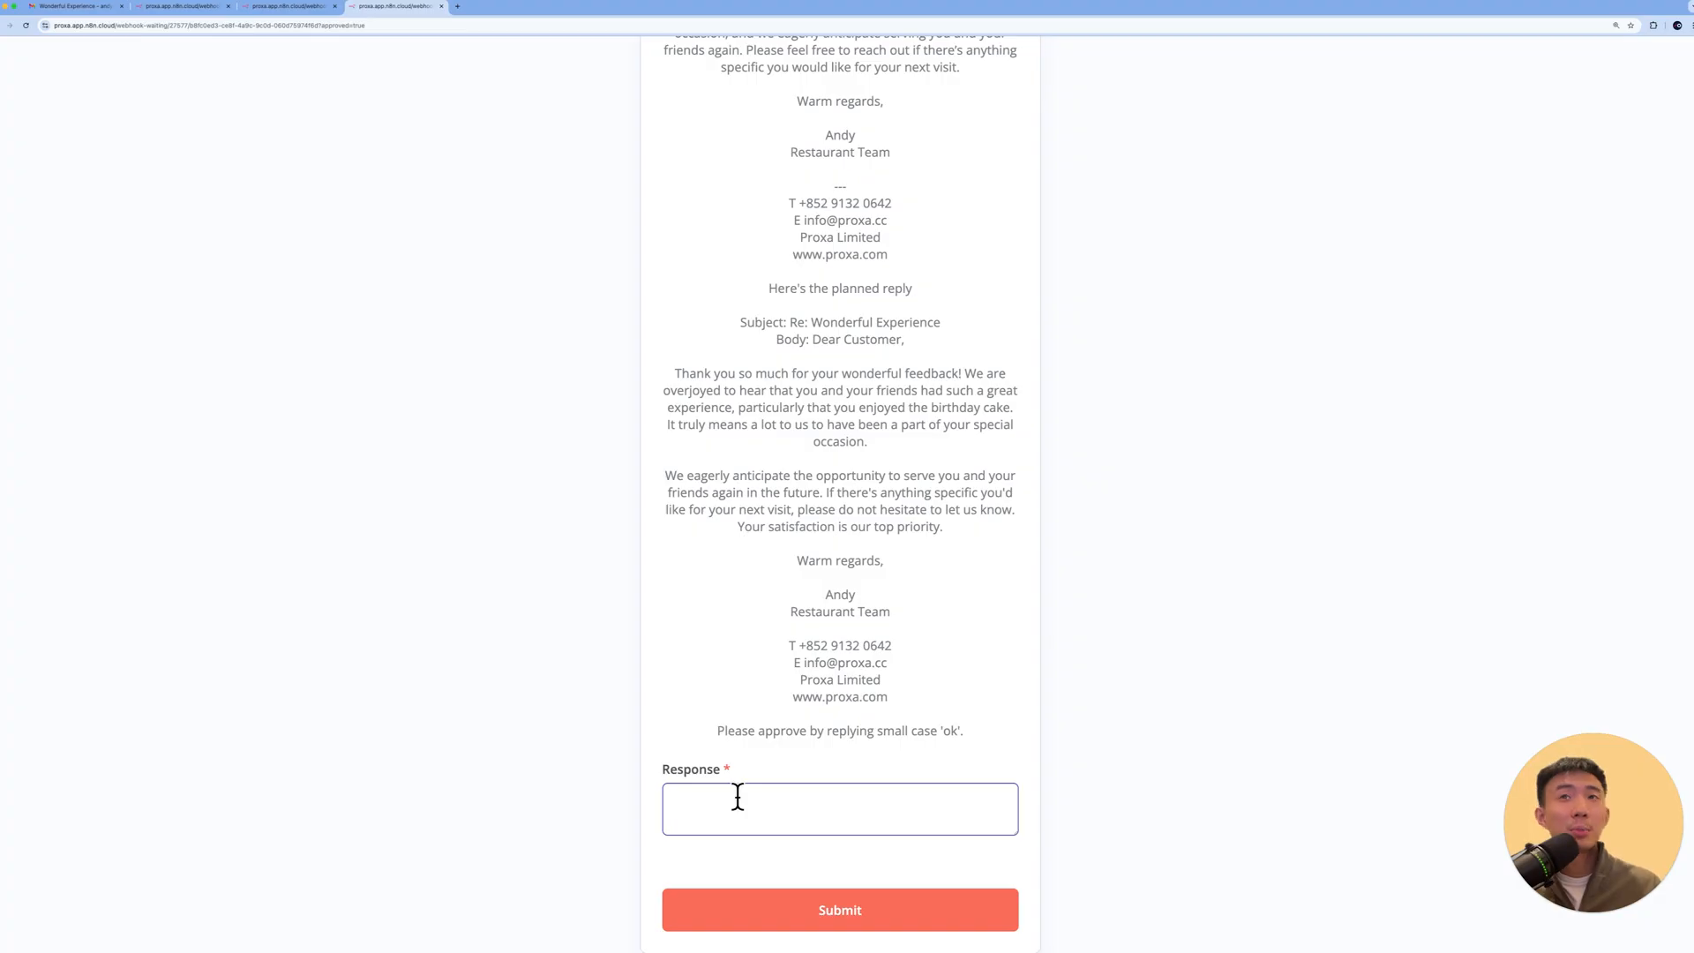
{"action": "type", "text": "ok"}
{"action": "left_click", "coordinate": [756, 909]}
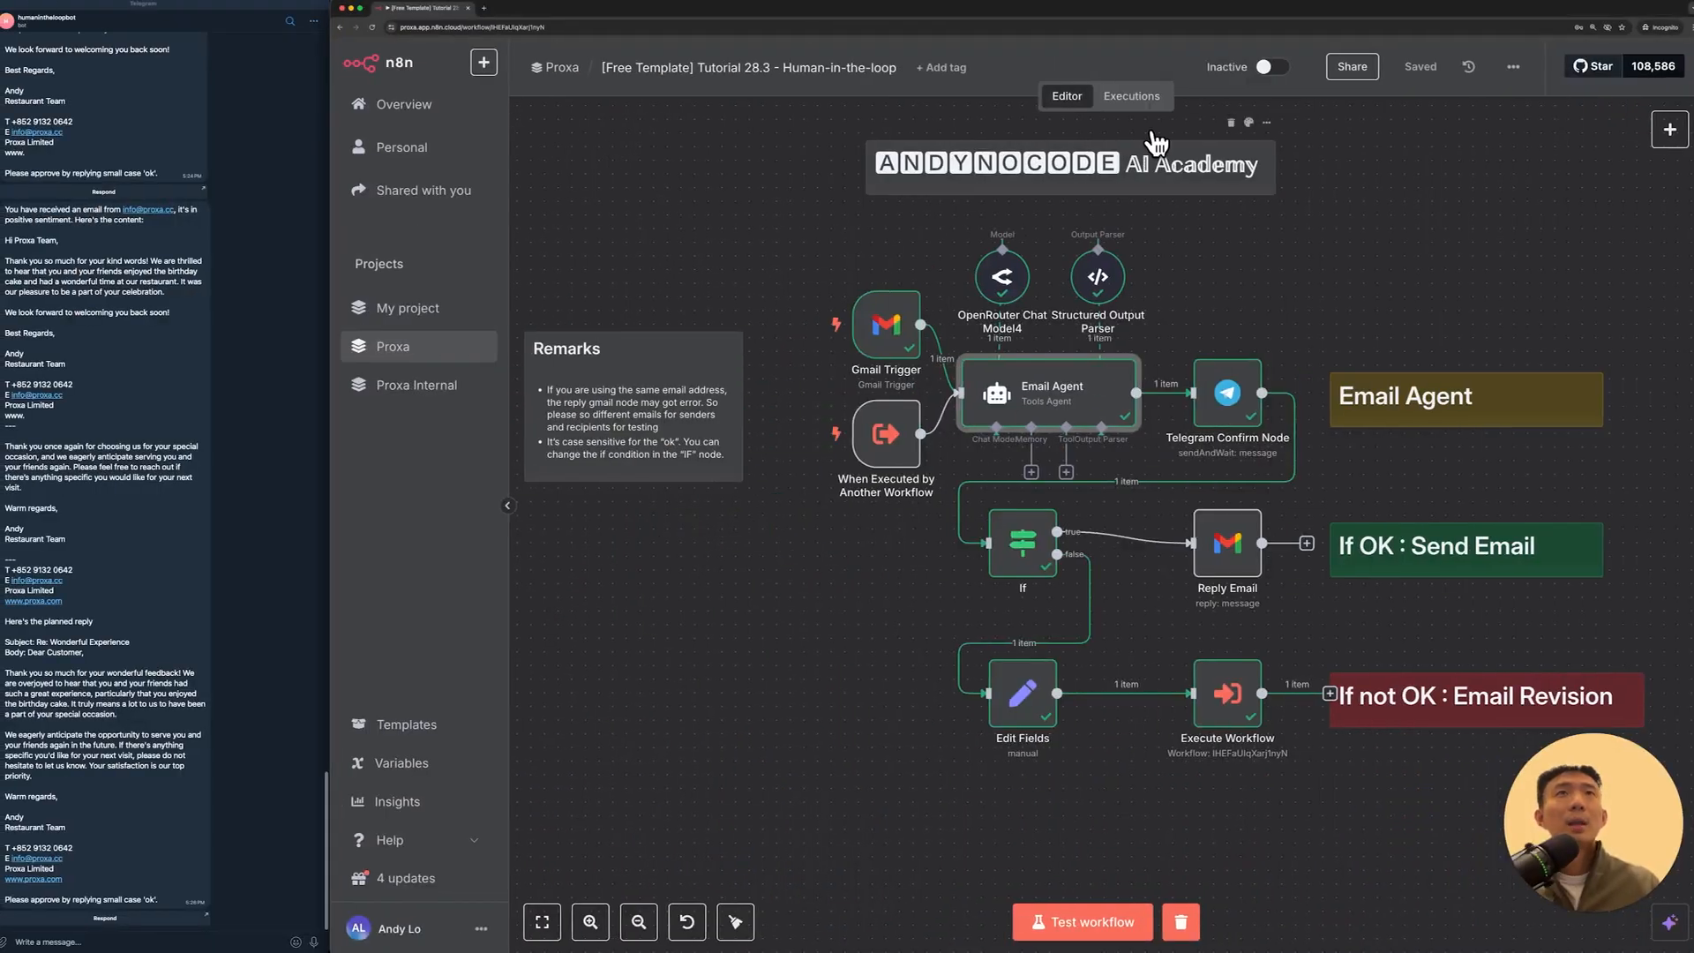
Step: Open the Jun 18, 17:26:52 execution of the workflow and inspect the Reply Email node's input and output
{"action": "left_click", "coordinate": [1135, 97]}
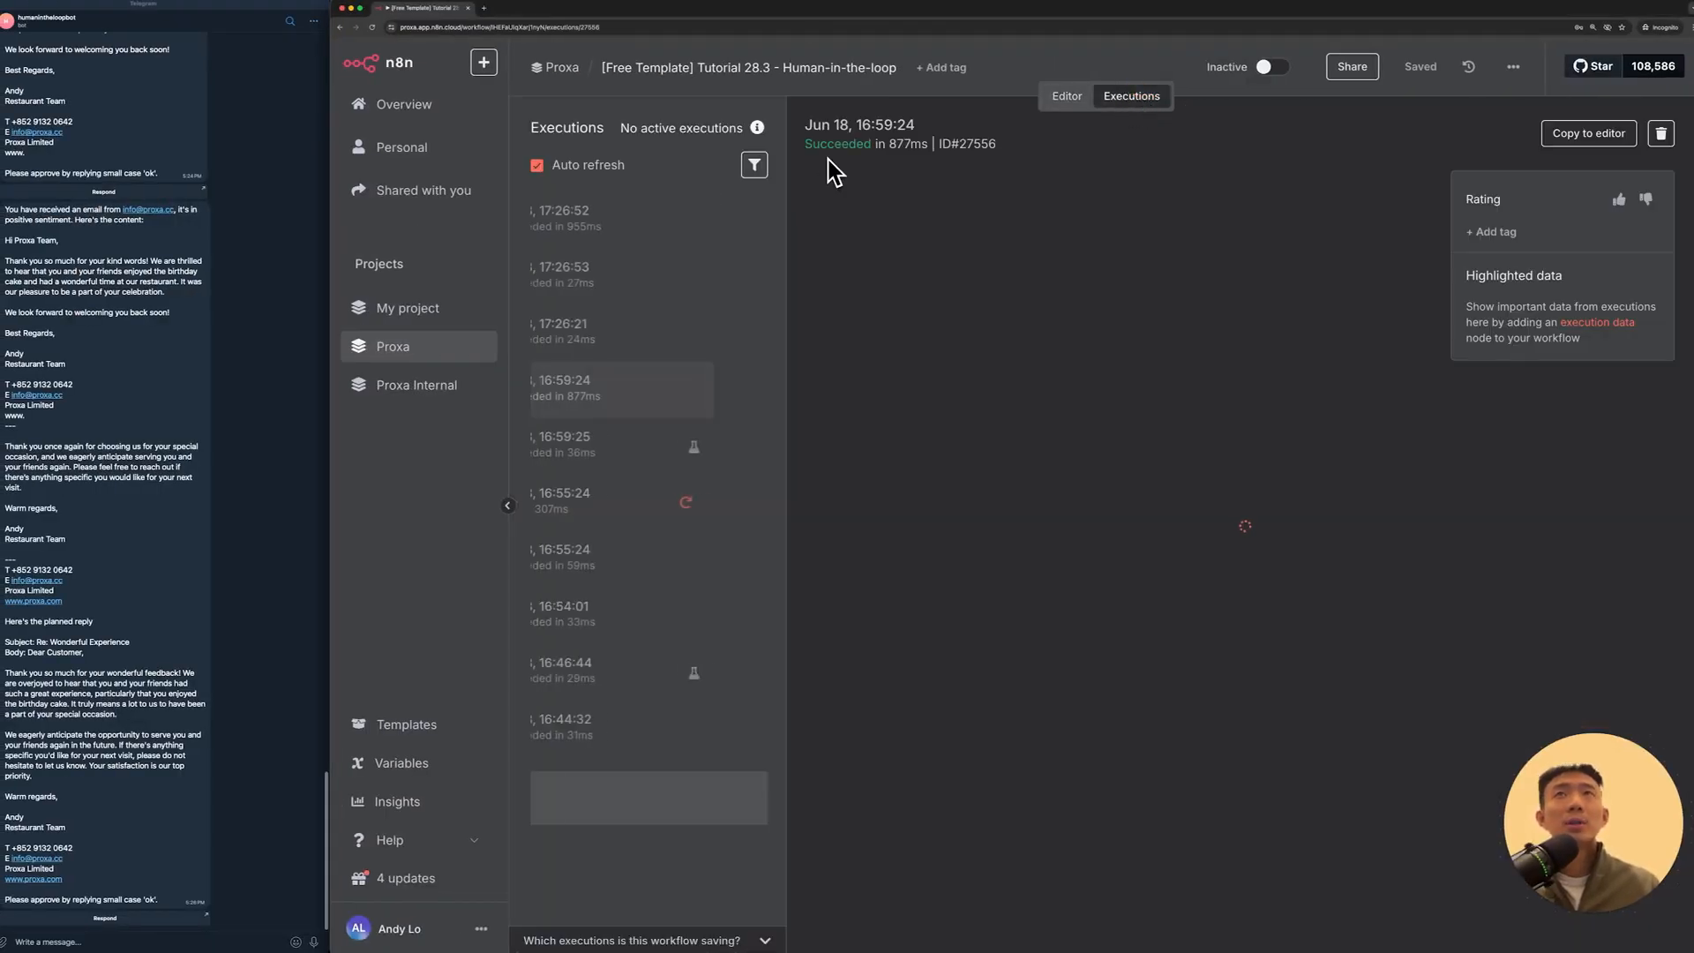
{"action": "left_click", "coordinate": [669, 220]}
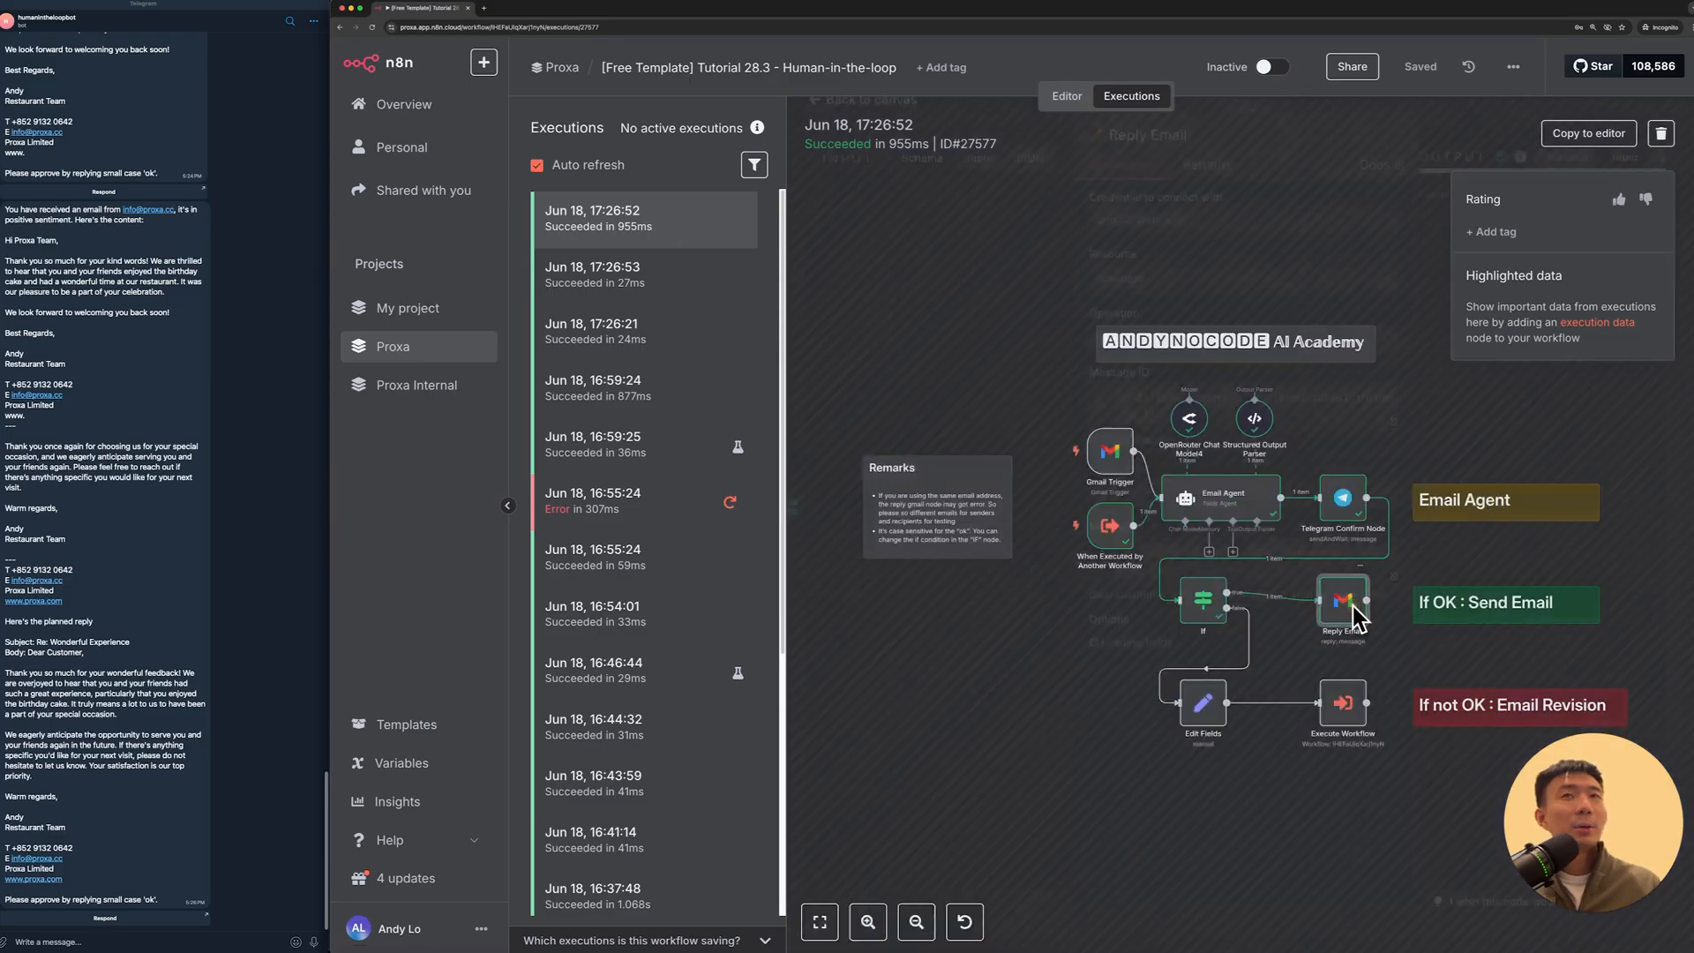
{"action": "double_click", "coordinate": [1346, 605]}
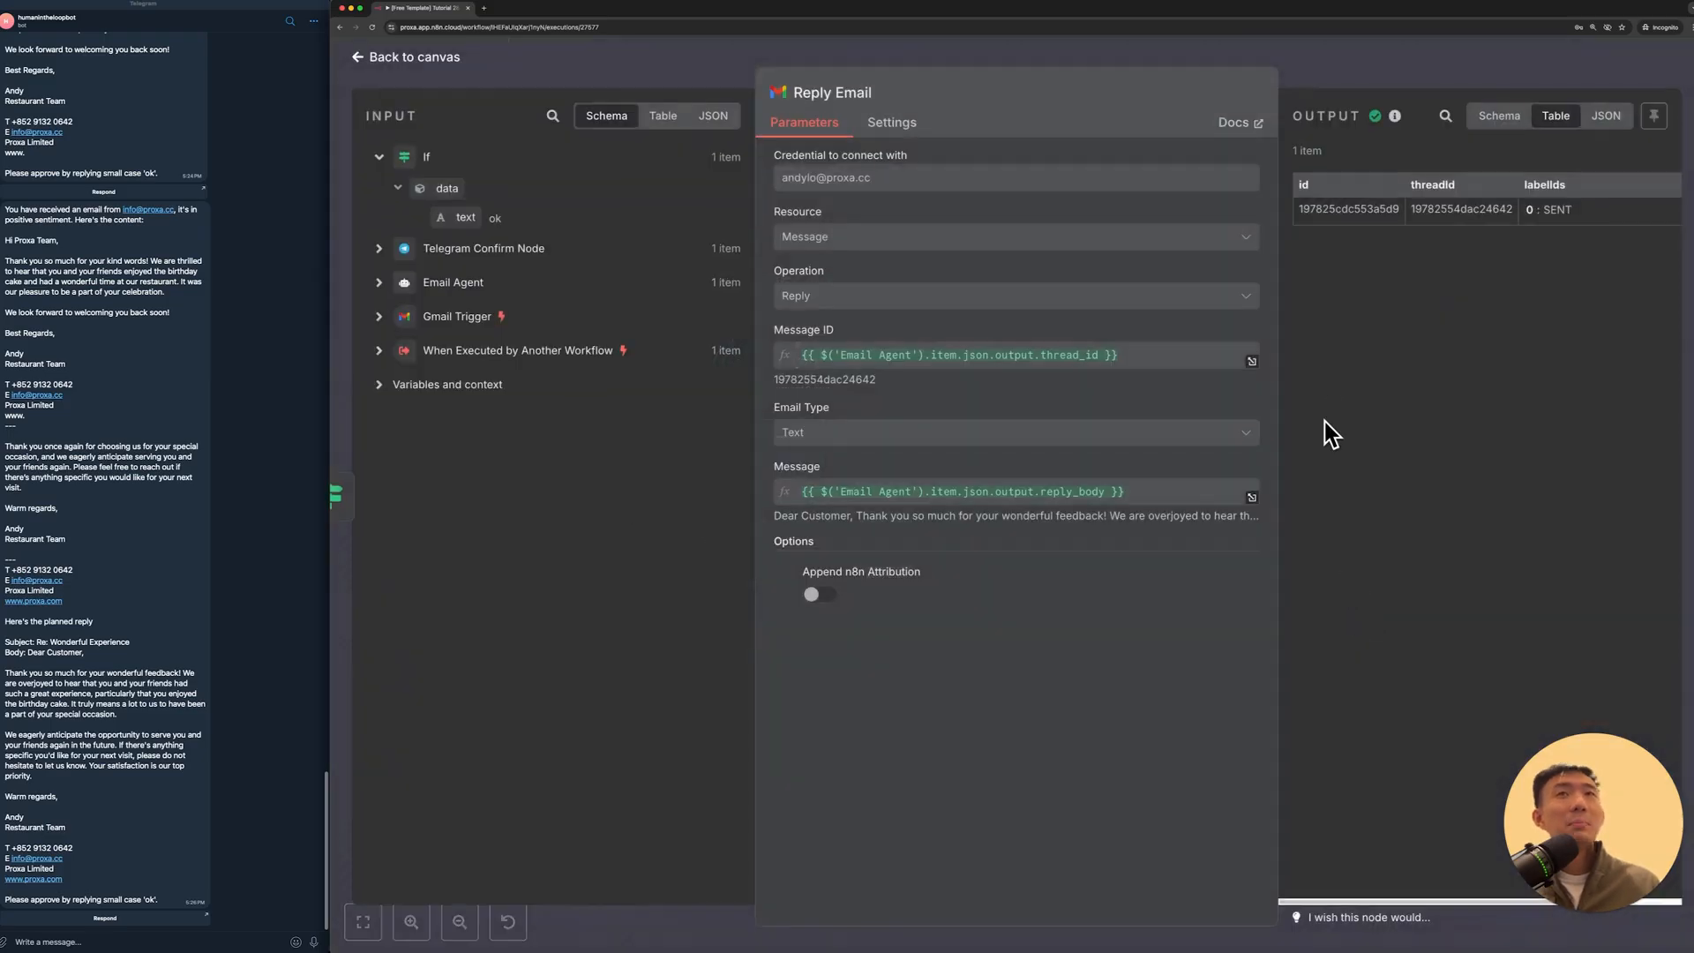
{"action": "key", "text": "ctrl+Right"}
{"action": "left_click", "coordinate": [601, 451]}
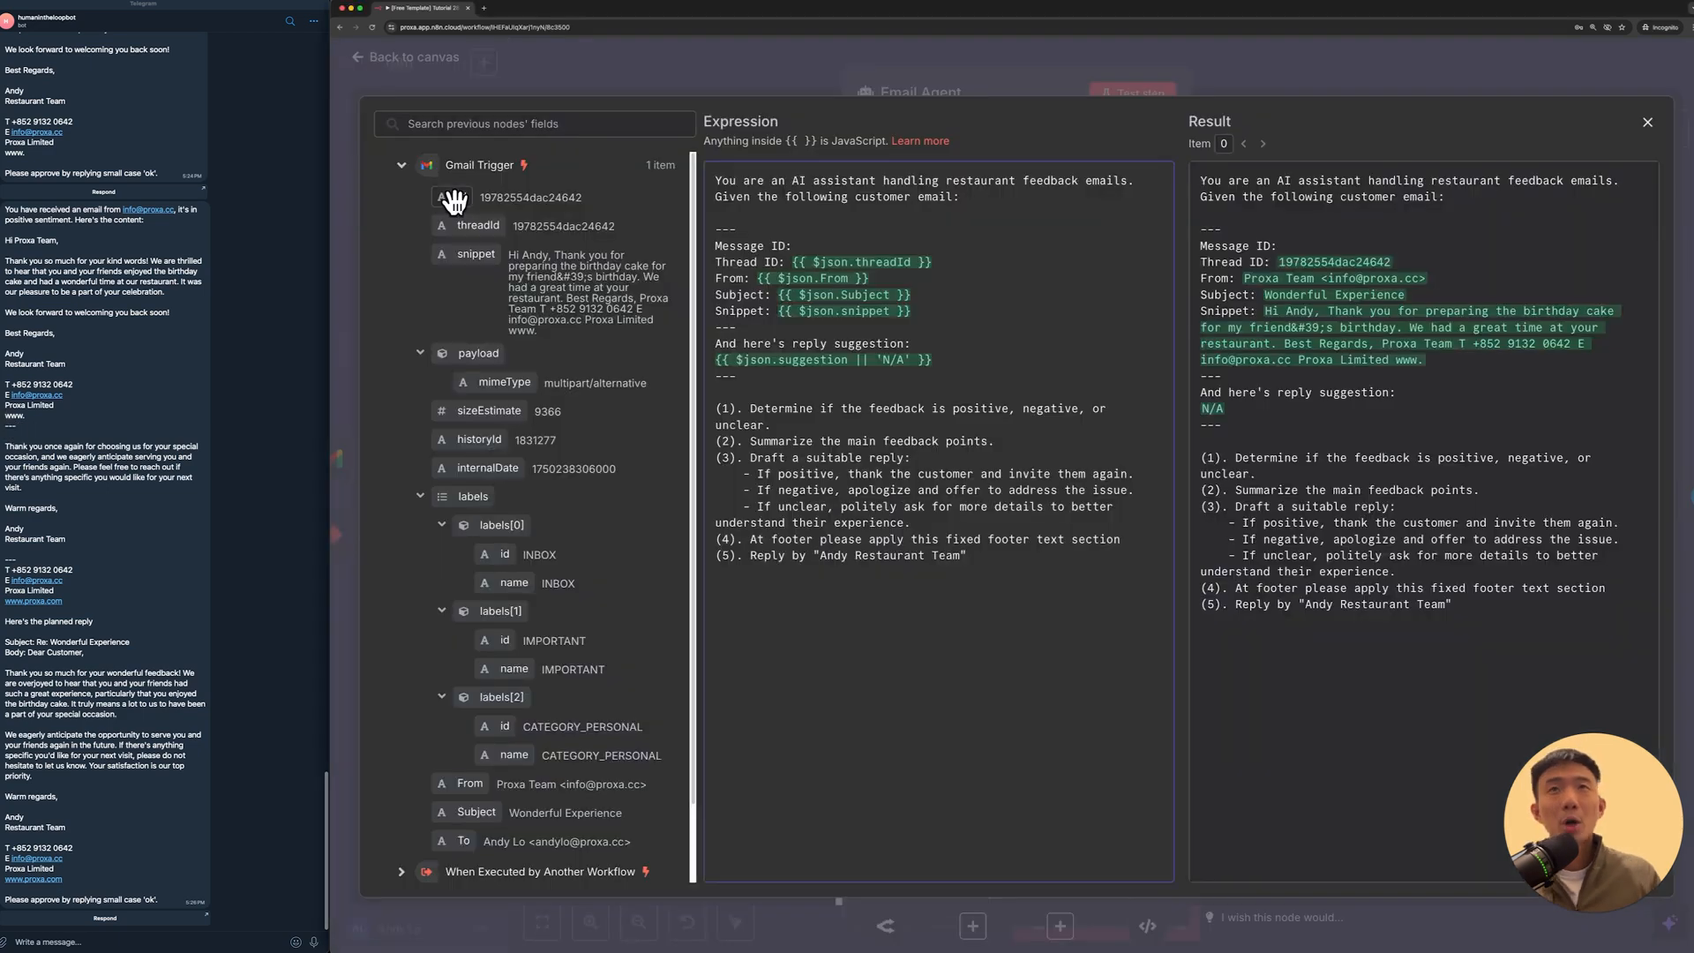
Step: Insert the Gmail Trigger's message id field after "Message ID:" in the Email Agent's prompt expression
{"action": "left_click_drag", "start_coordinate": [455, 201], "coordinate": [809, 250]}
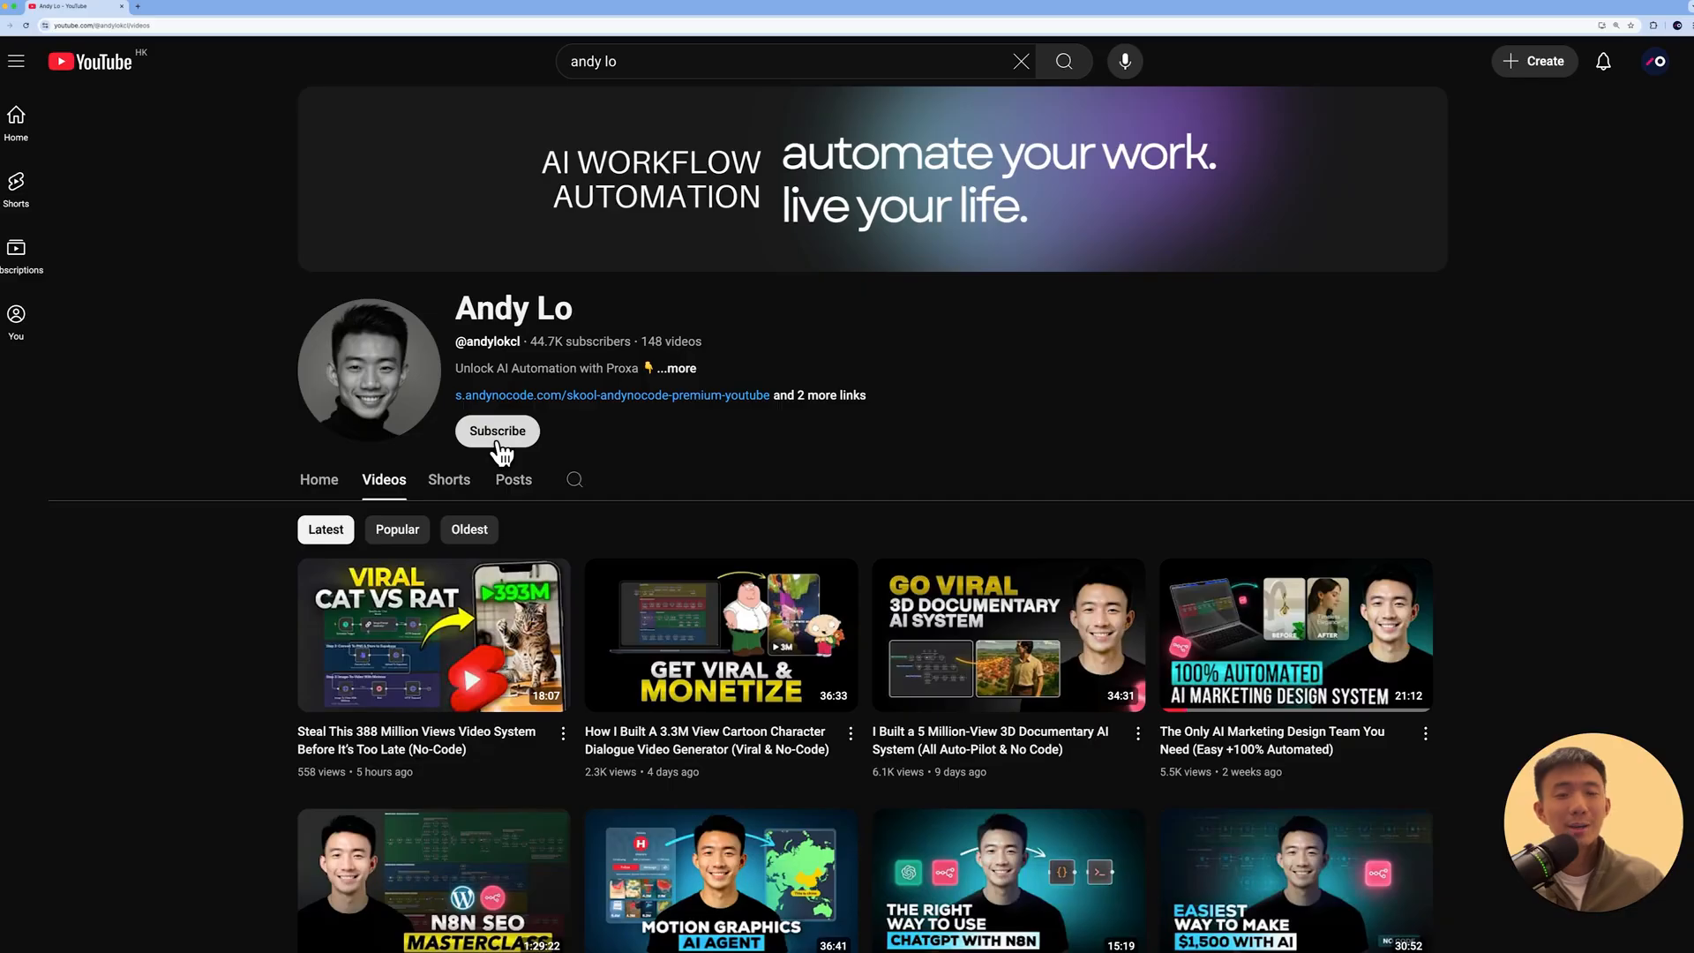
Step: Subscribe to the displayed YouTube channel and browse through its latest videos
{"action": "left_click", "coordinate": [494, 431]}
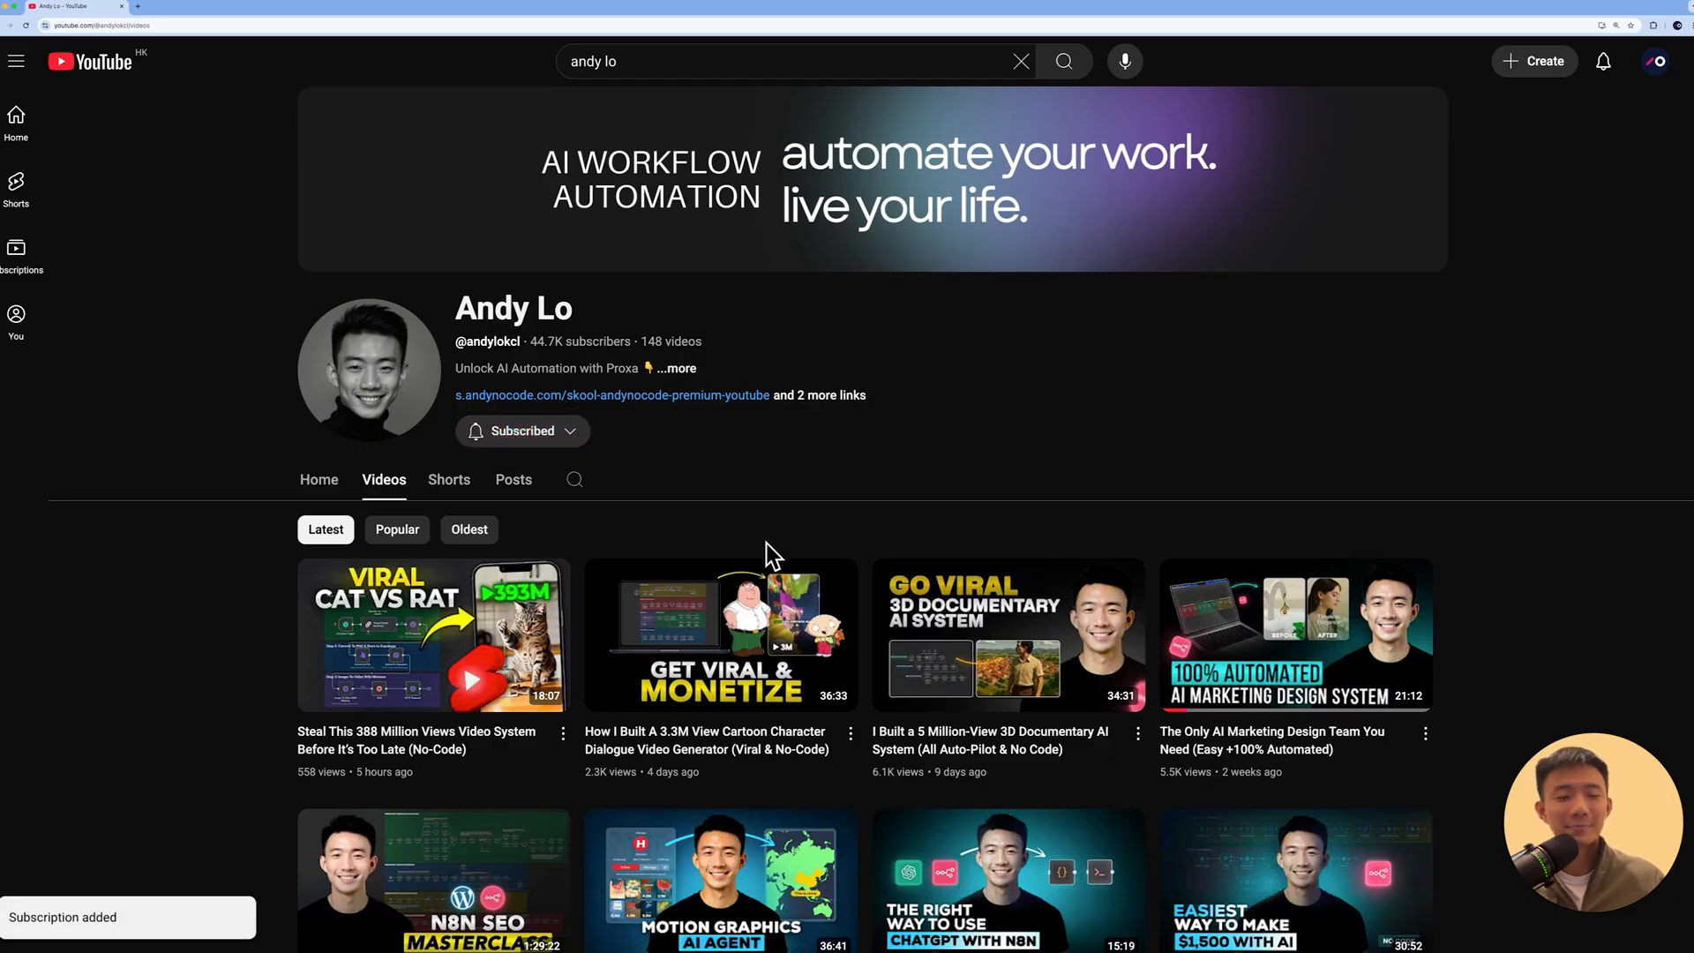
{"action": "scroll", "coordinate": [1494, 526], "scroll_direction": "down", "scroll_amount": 2}
{"action": "scroll", "coordinate": [1493, 526], "scroll_direction": "down", "scroll_amount": 3}
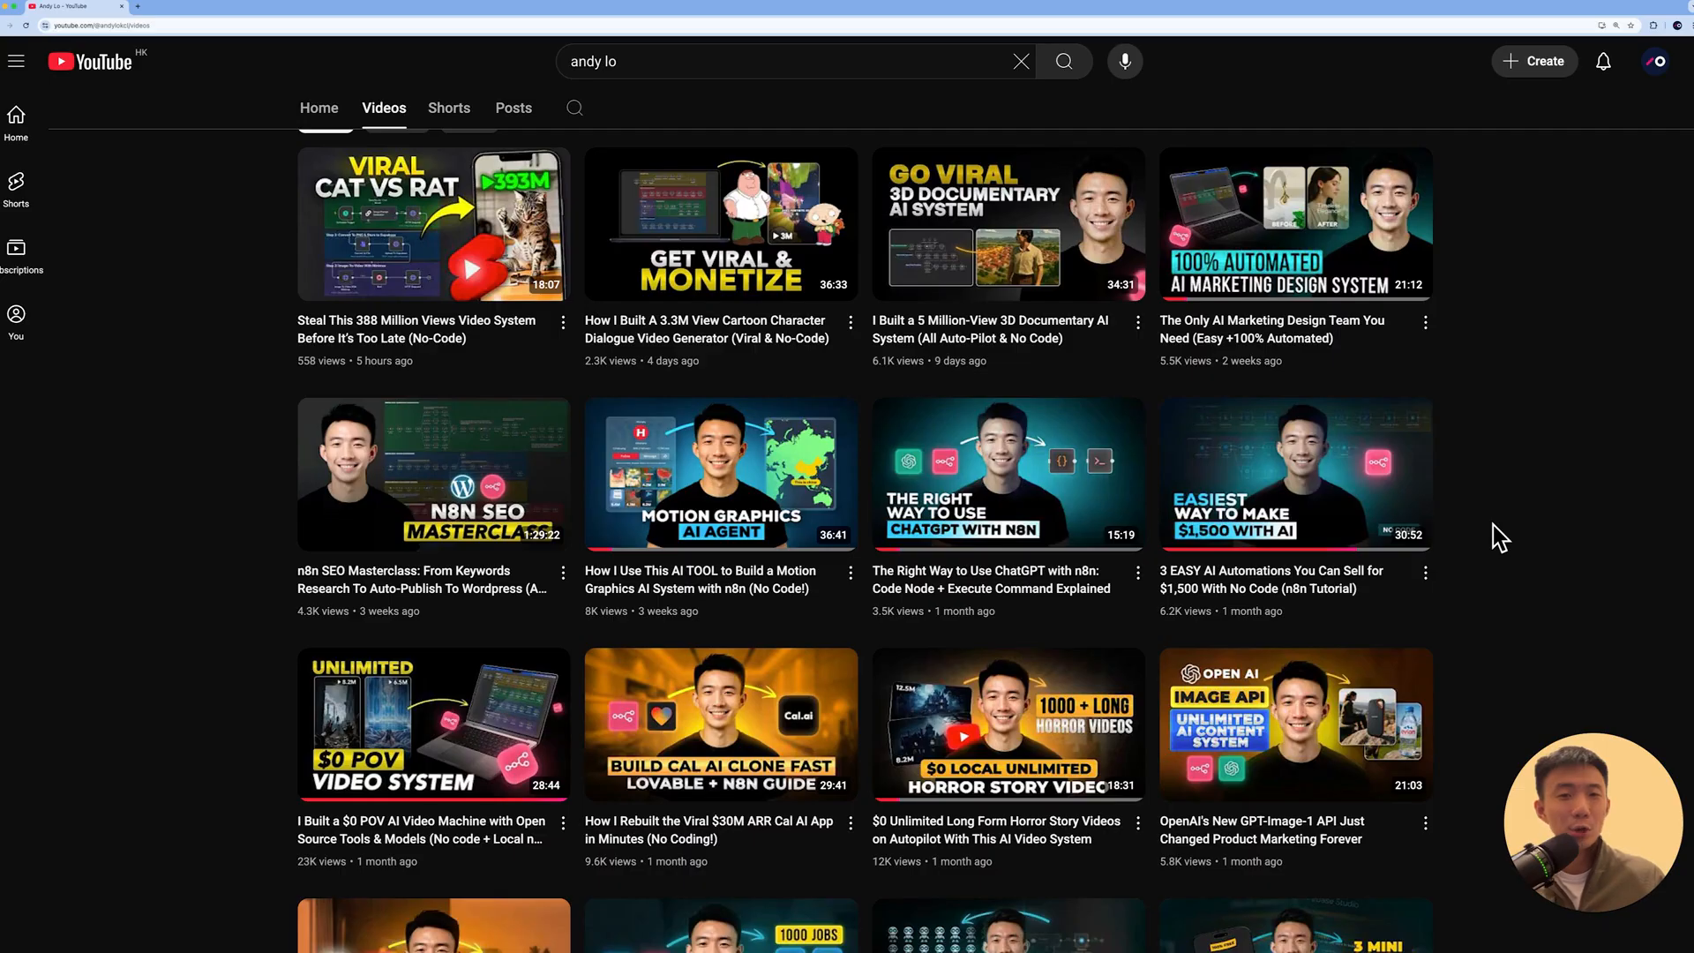
{"action": "scroll", "coordinate": [1493, 526], "scroll_direction": "down", "scroll_amount": 1}
{"action": "scroll", "coordinate": [1493, 526], "scroll_direction": "down", "scroll_amount": 1}
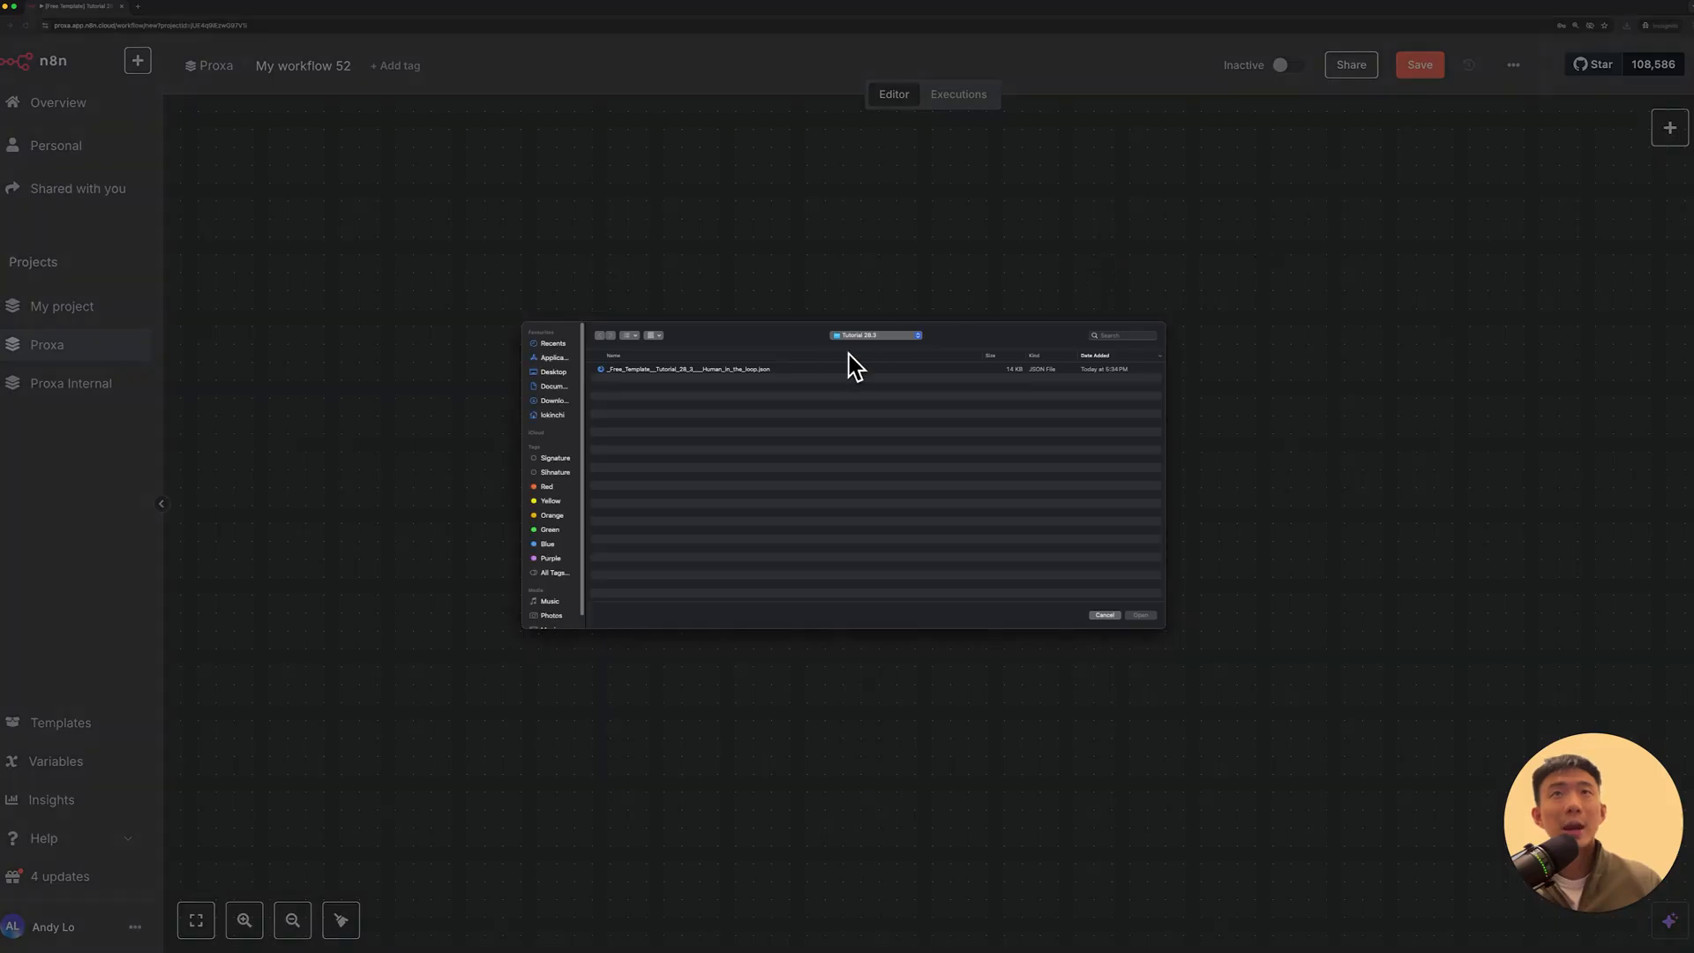
Step: Import the Tutorial 28.3 Human-in-the-loop template JSON file into the empty workflow
{"action": "double_click", "coordinate": [765, 369]}
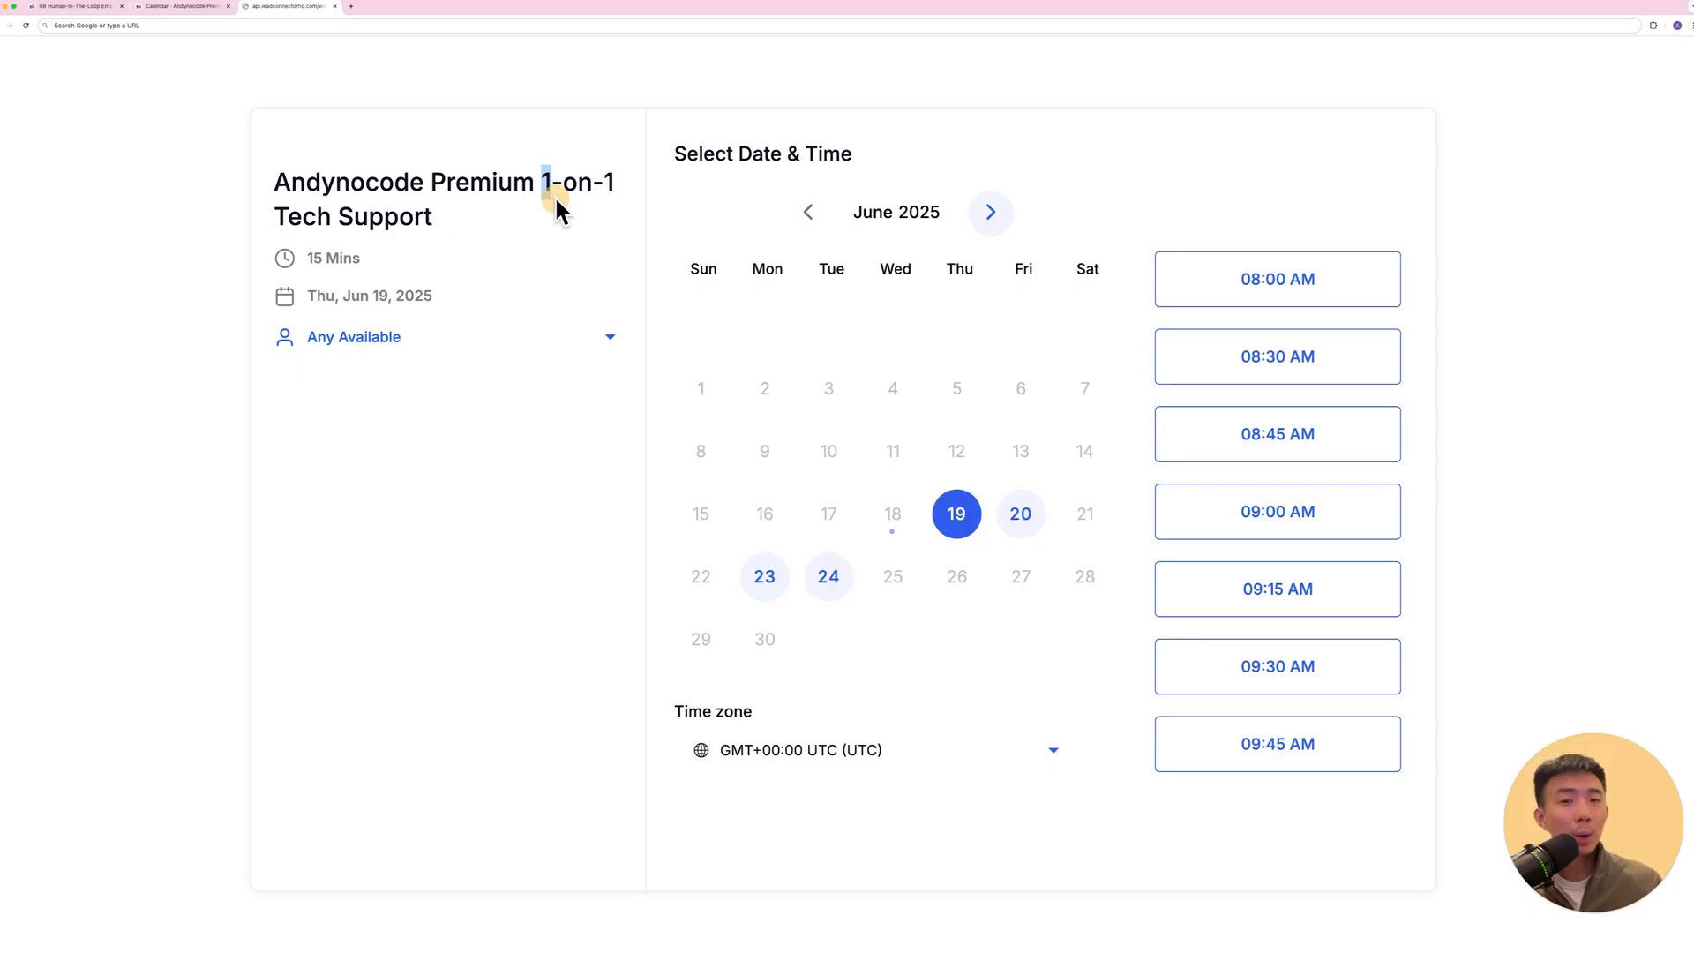
{"action": "left_click_drag", "start_coordinate": [552, 205], "coordinate": [556, 197]}
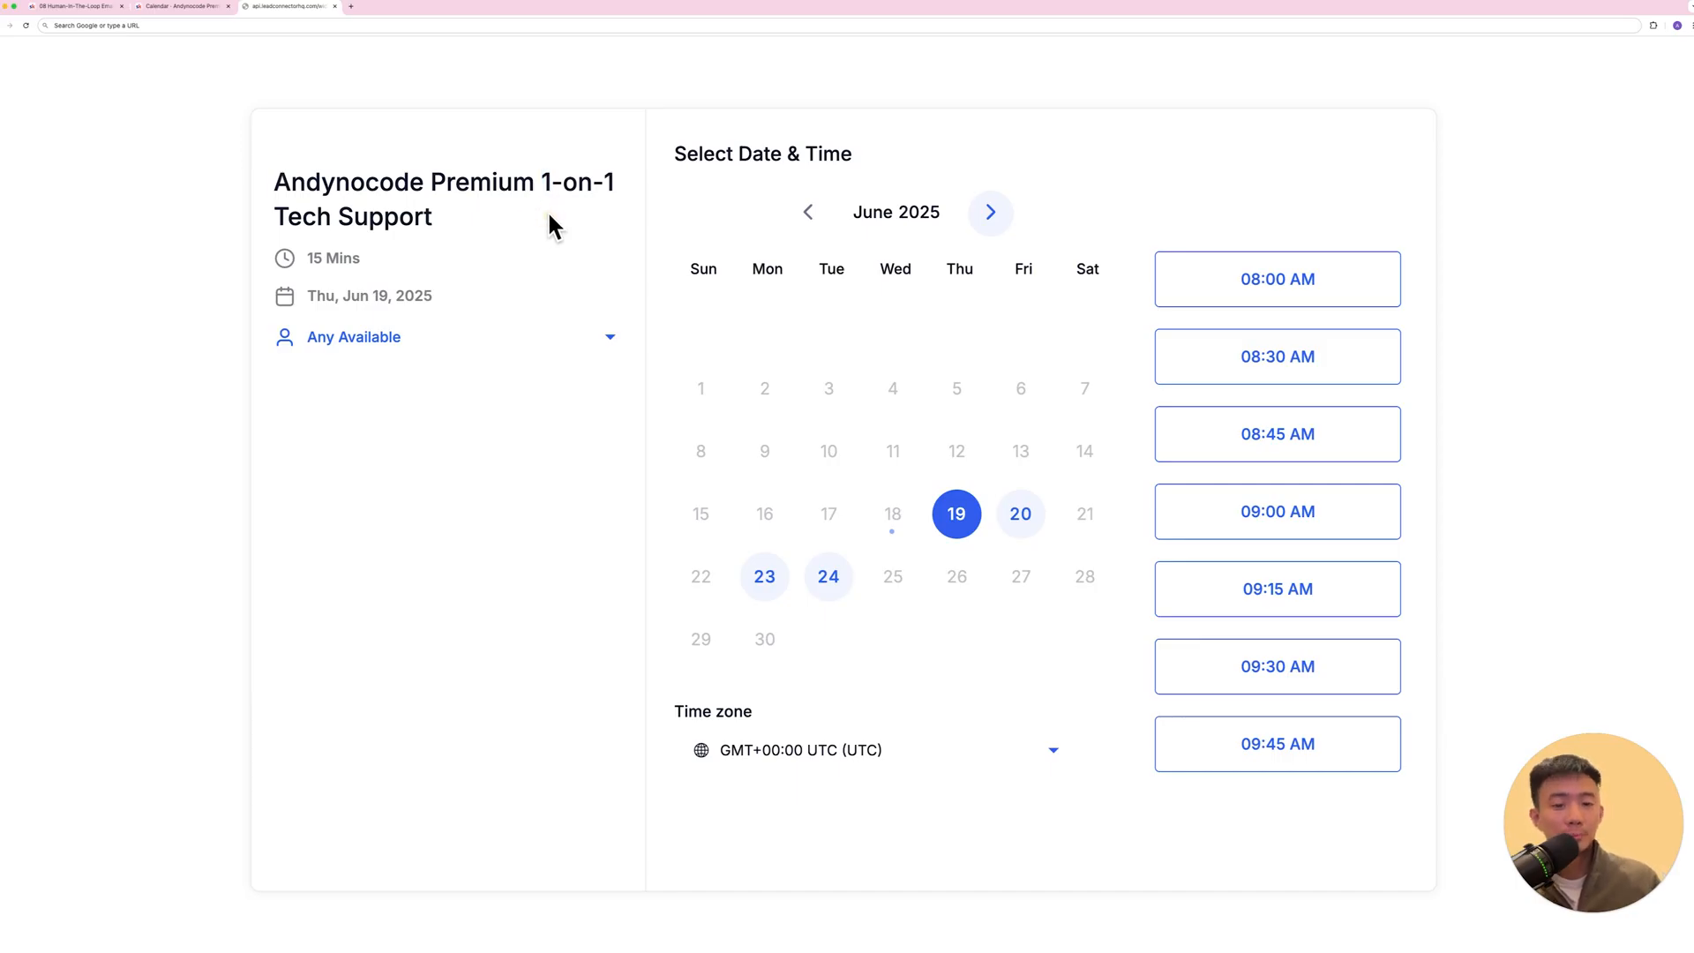
{"action": "left_click_drag", "start_coordinate": [275, 182], "coordinate": [524, 190]}
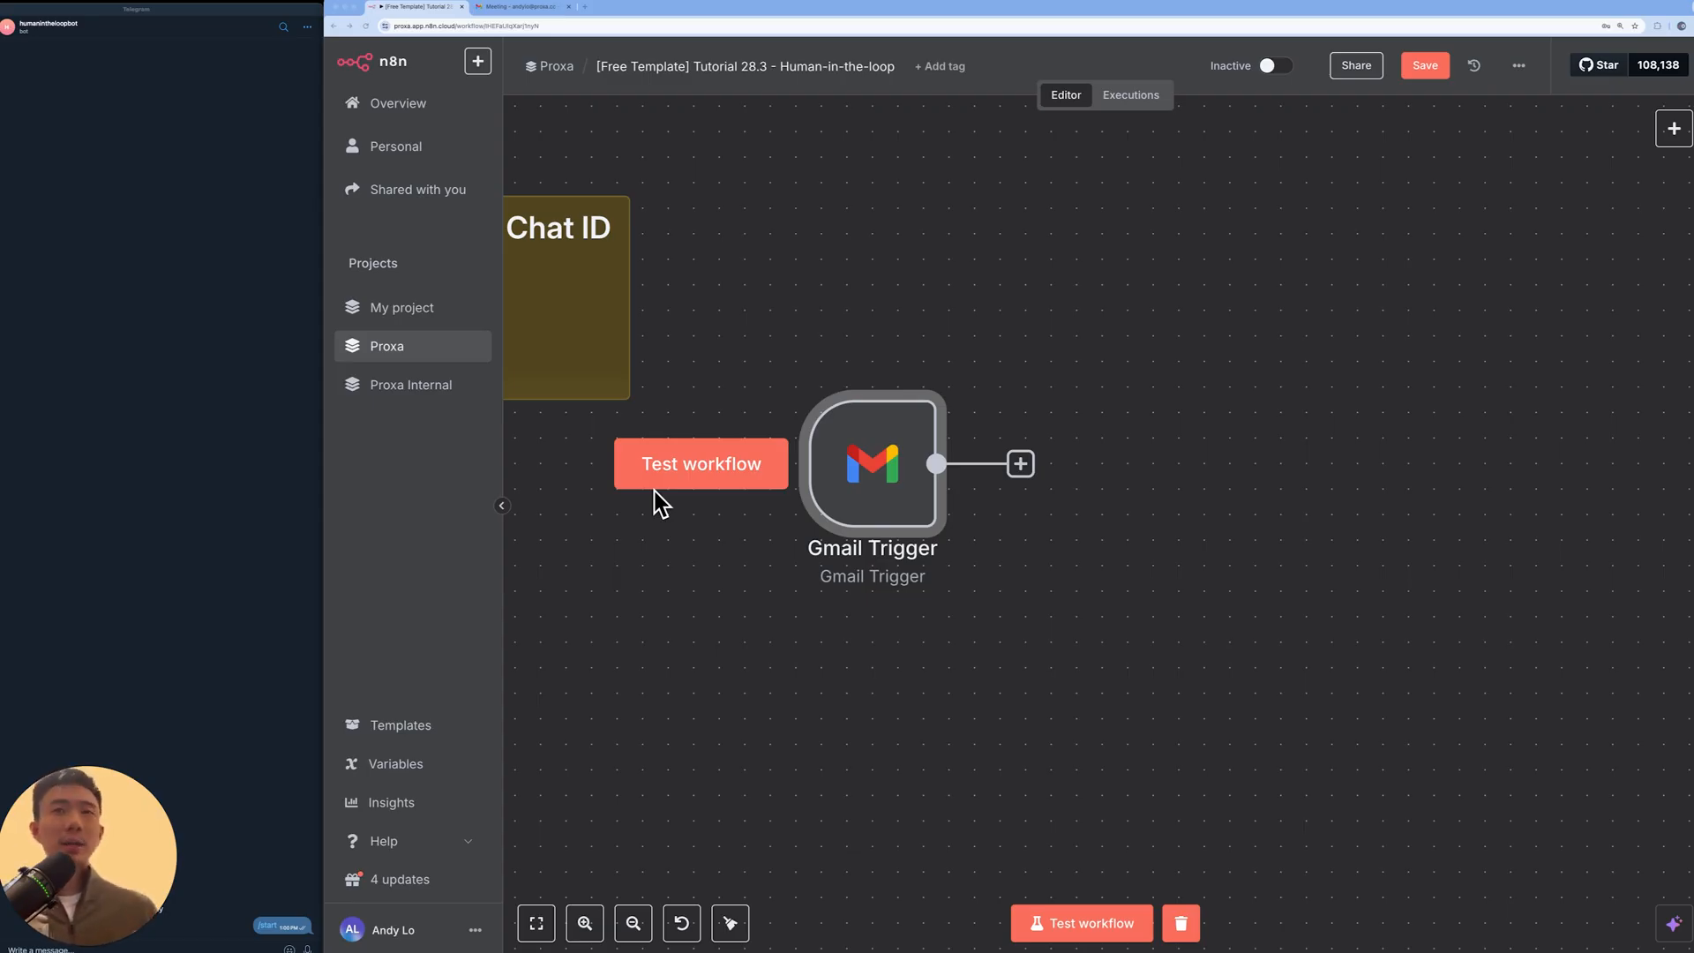
Step: Switch to Gmail and check the recipient details of the "Wonderful experience" email
{"action": "left_click", "coordinate": [522, 7]}
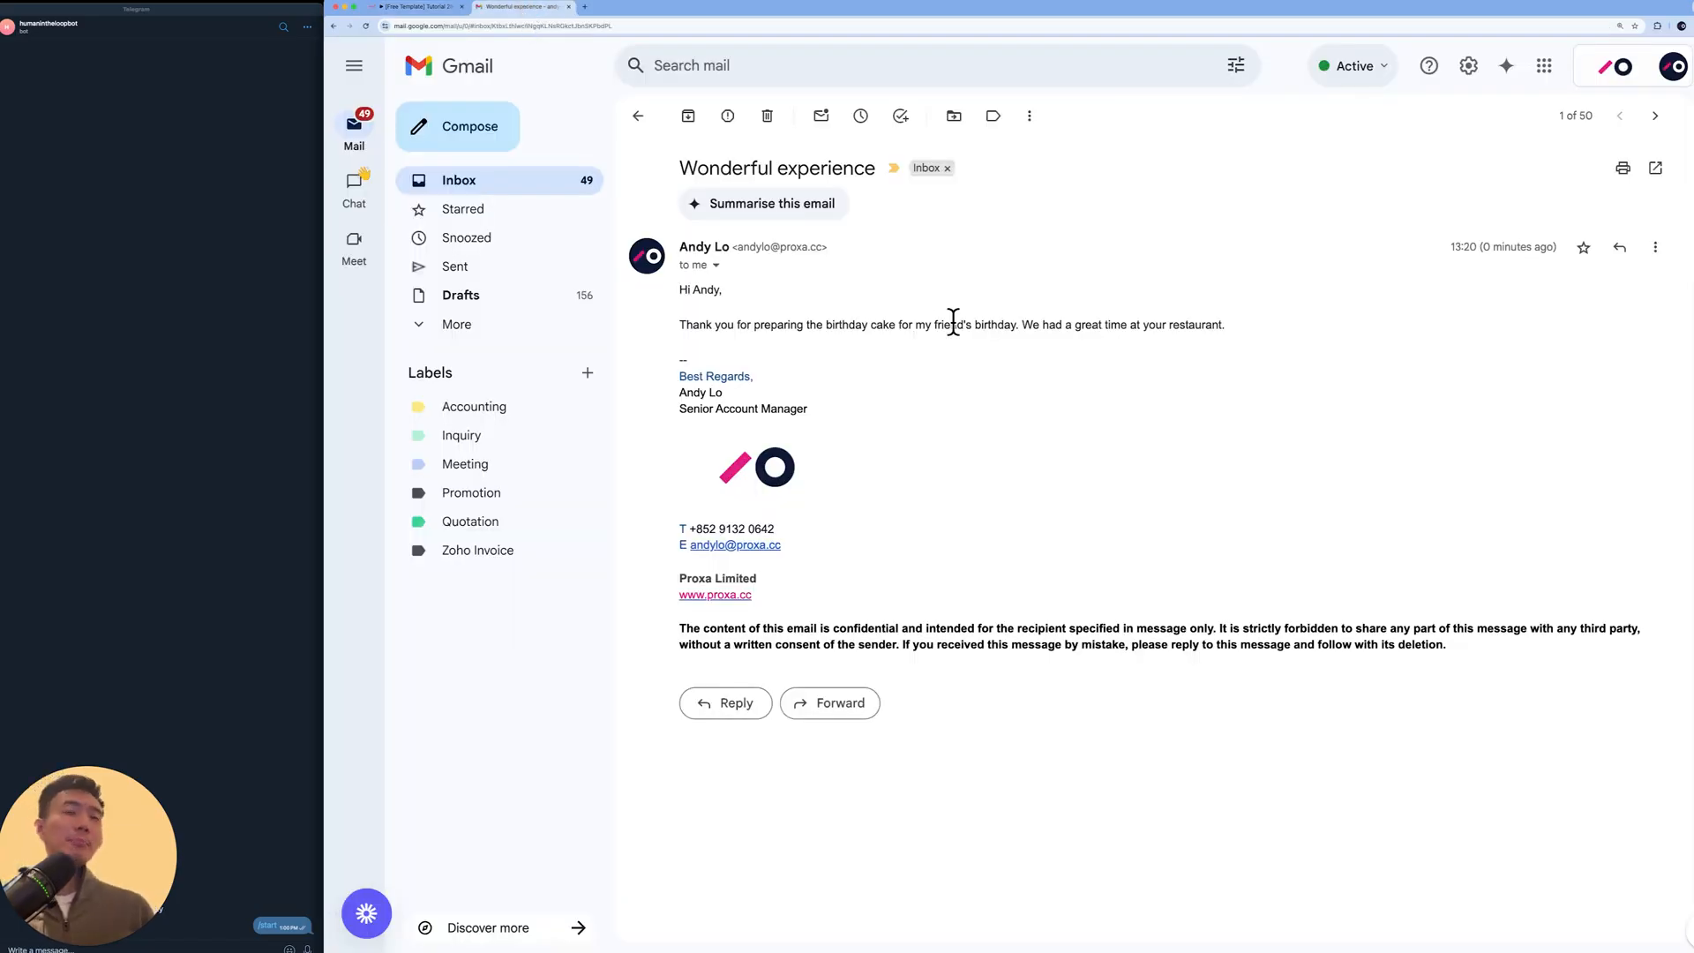
{"action": "left_click", "coordinate": [717, 266]}
{"action": "left_click", "coordinate": [722, 269]}
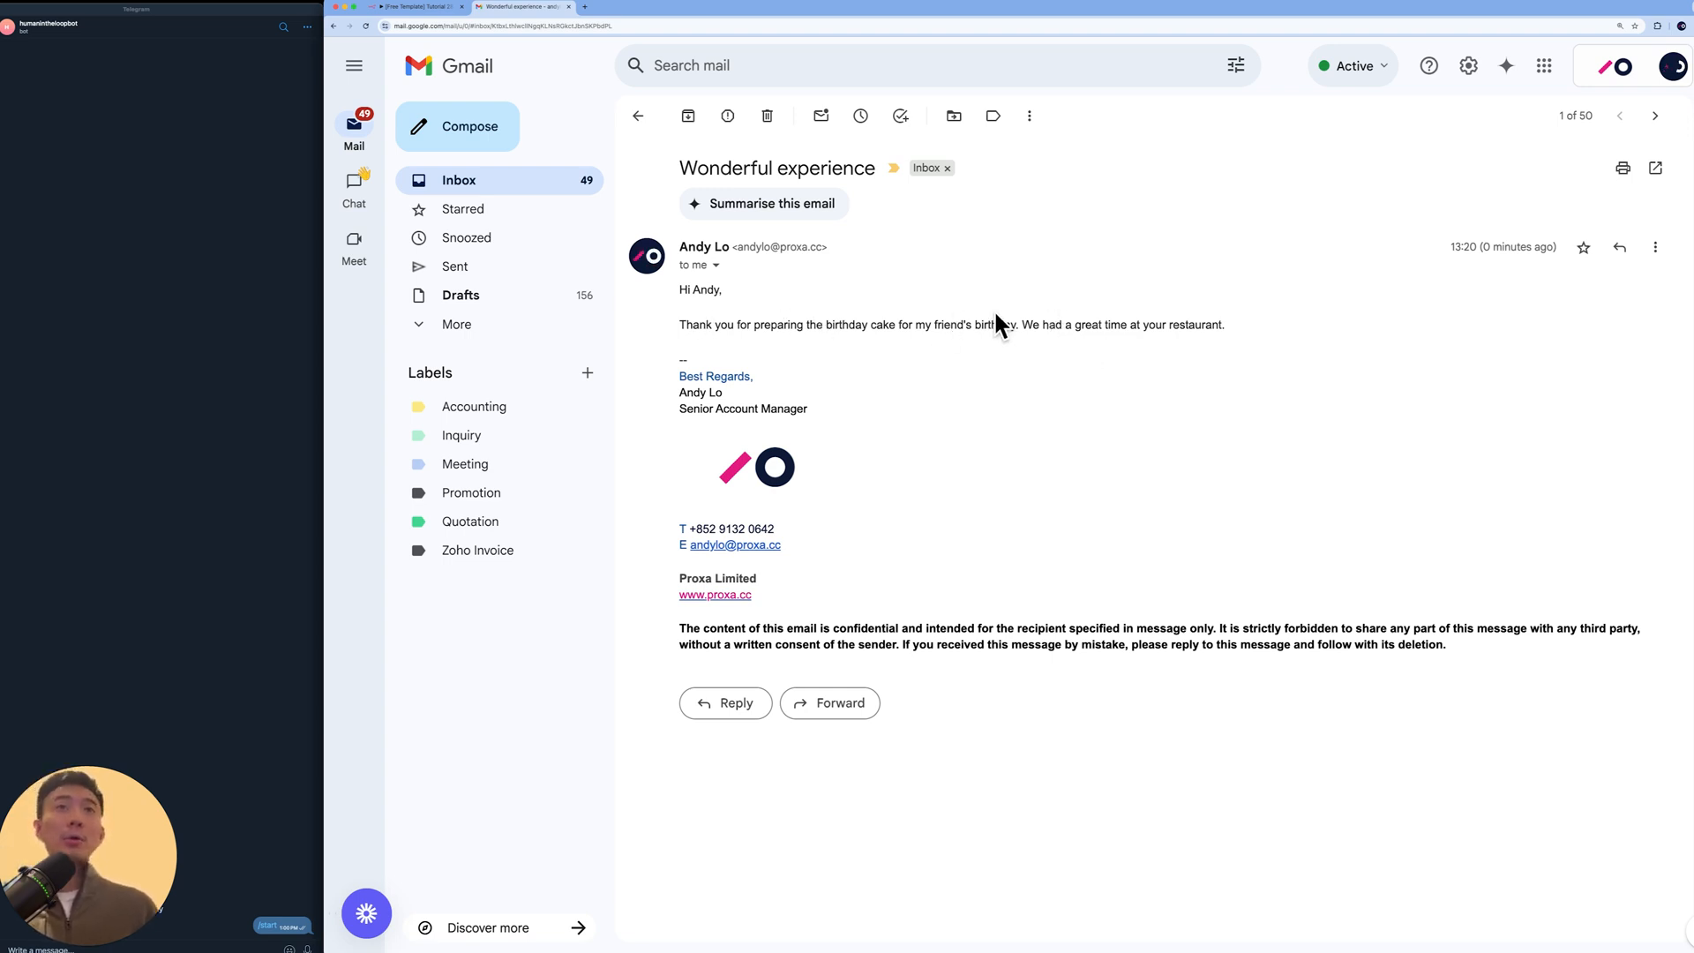
Step: Return to the n8n workflow, test the Gmail Trigger node and examine the email snippet in its output
{"action": "left_click", "coordinate": [441, 9]}
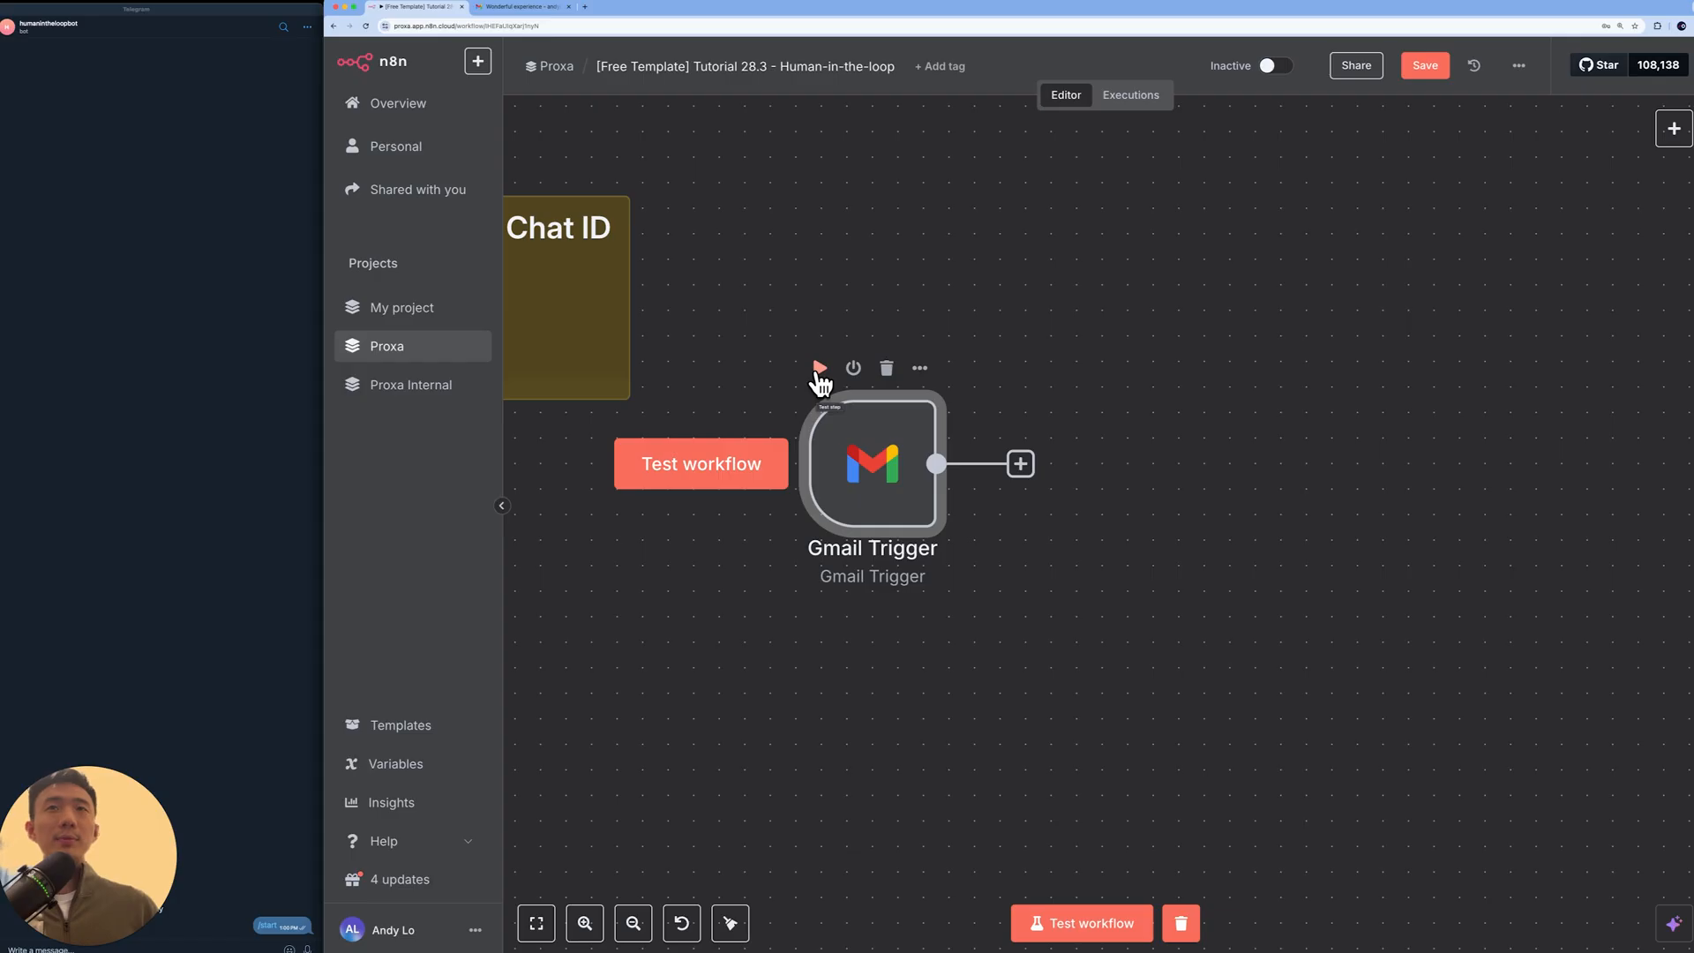
{"action": "left_click", "coordinate": [819, 370]}
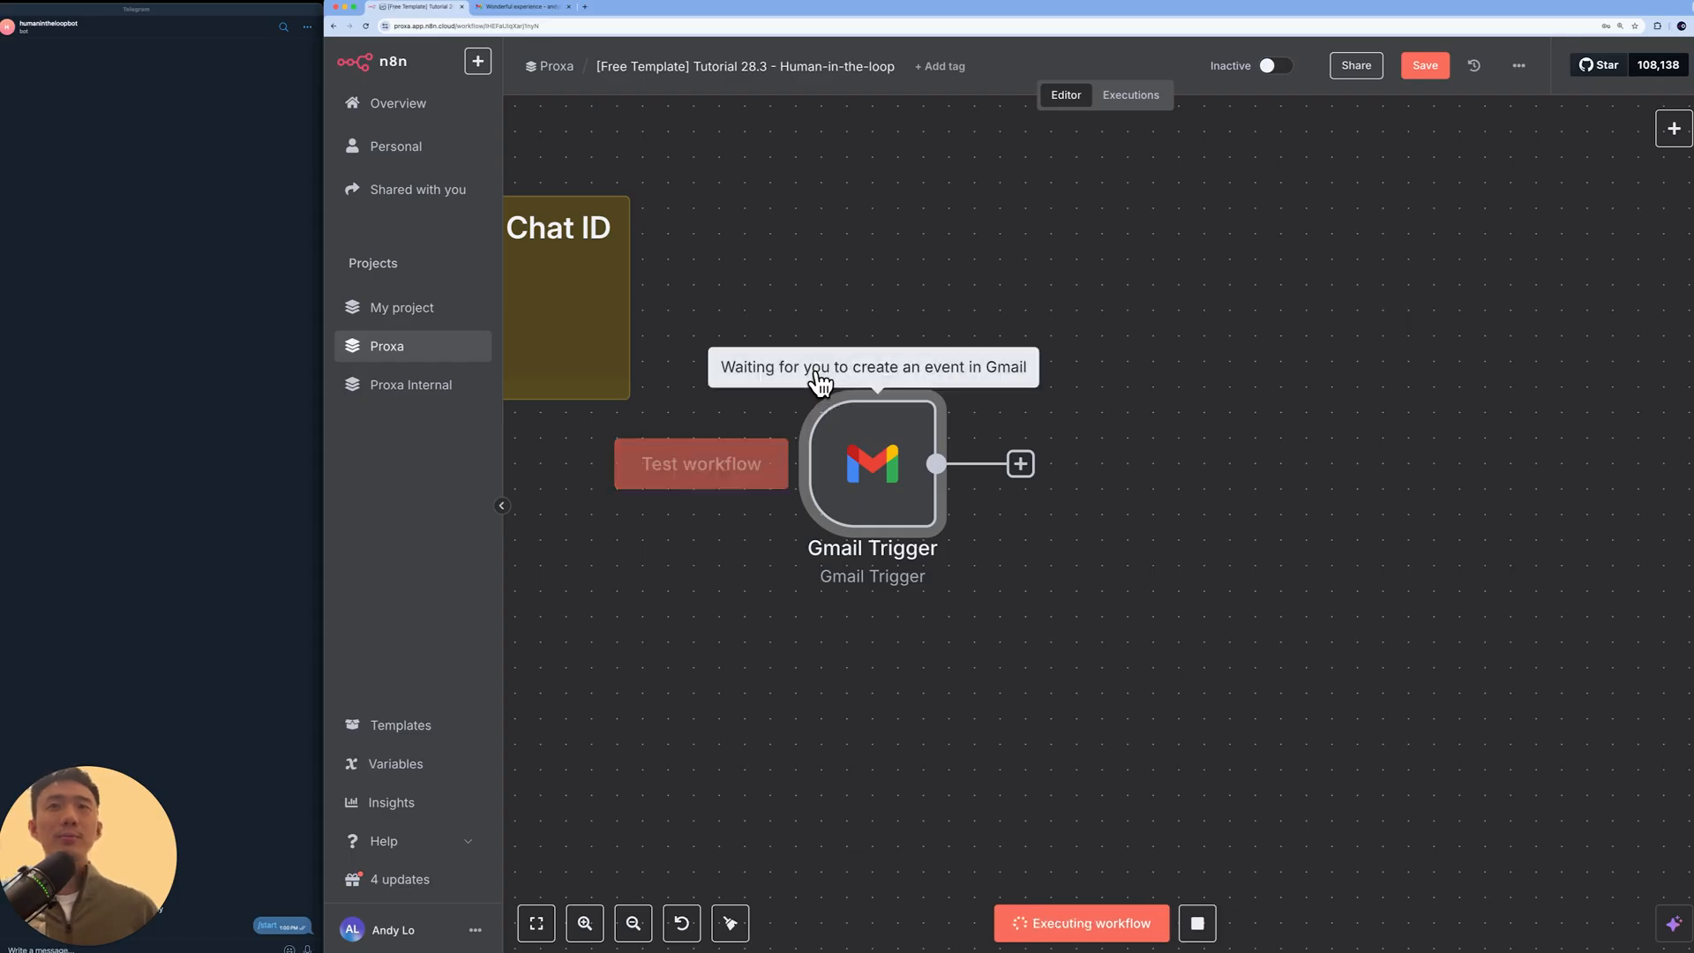
{"action": "double_click", "coordinate": [895, 481]}
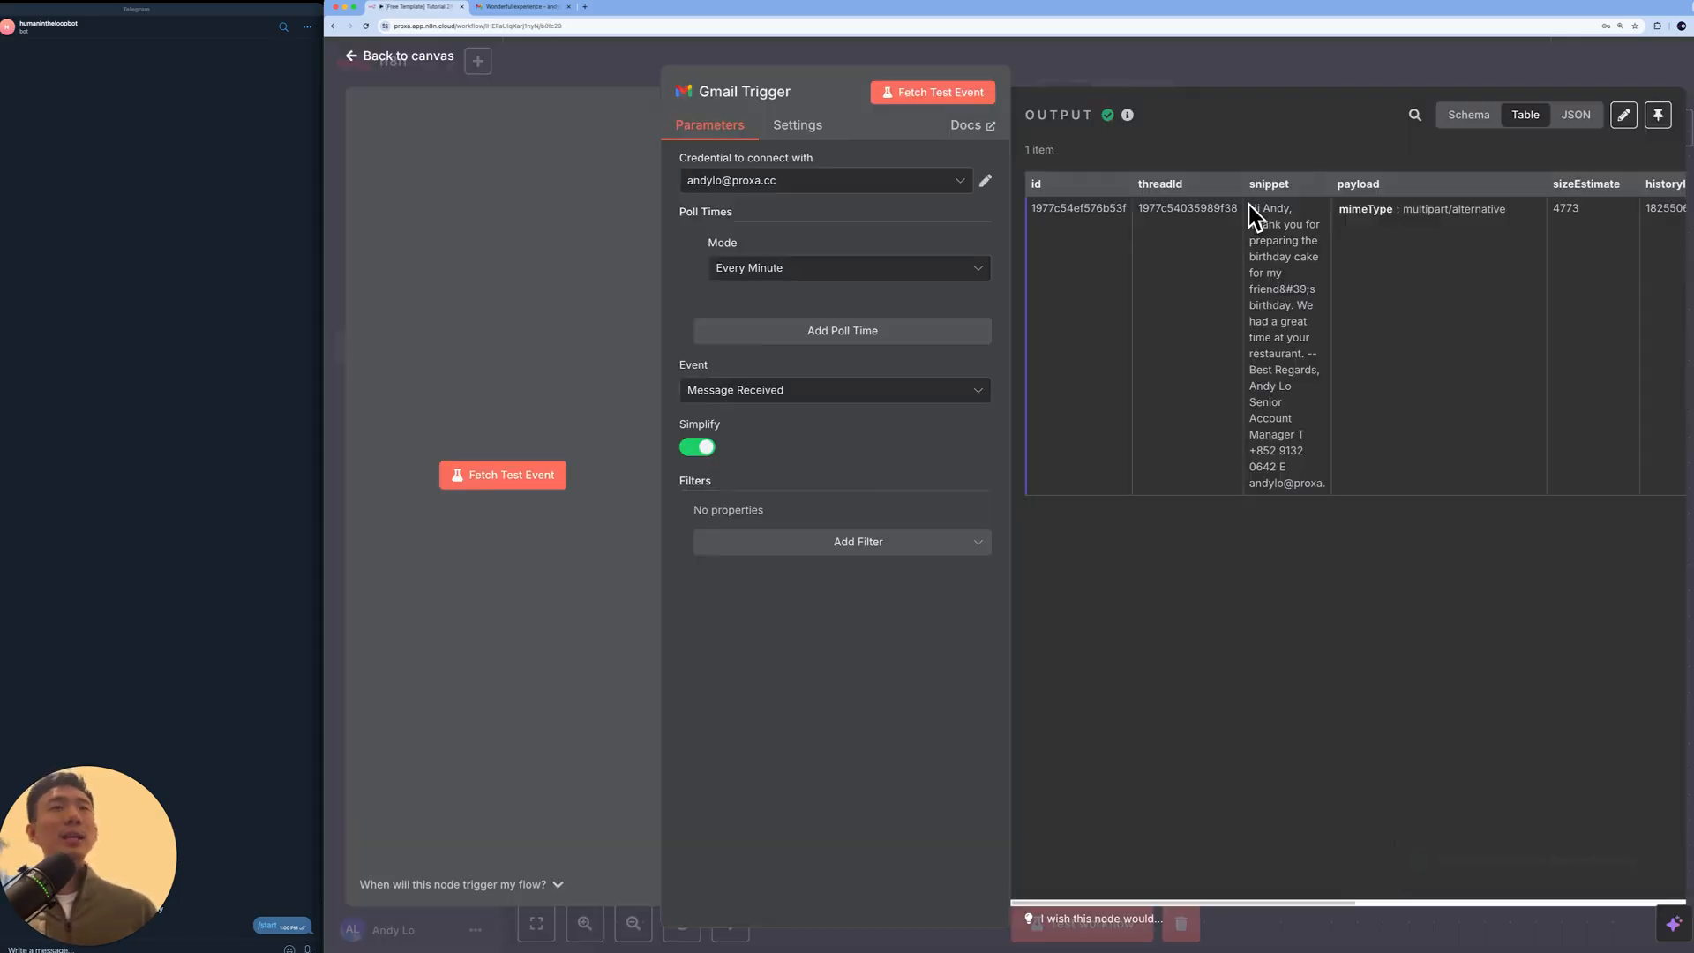
{"action": "left_click_drag", "start_coordinate": [1249, 208], "coordinate": [1291, 385]}
{"action": "key", "text": "Escape"}
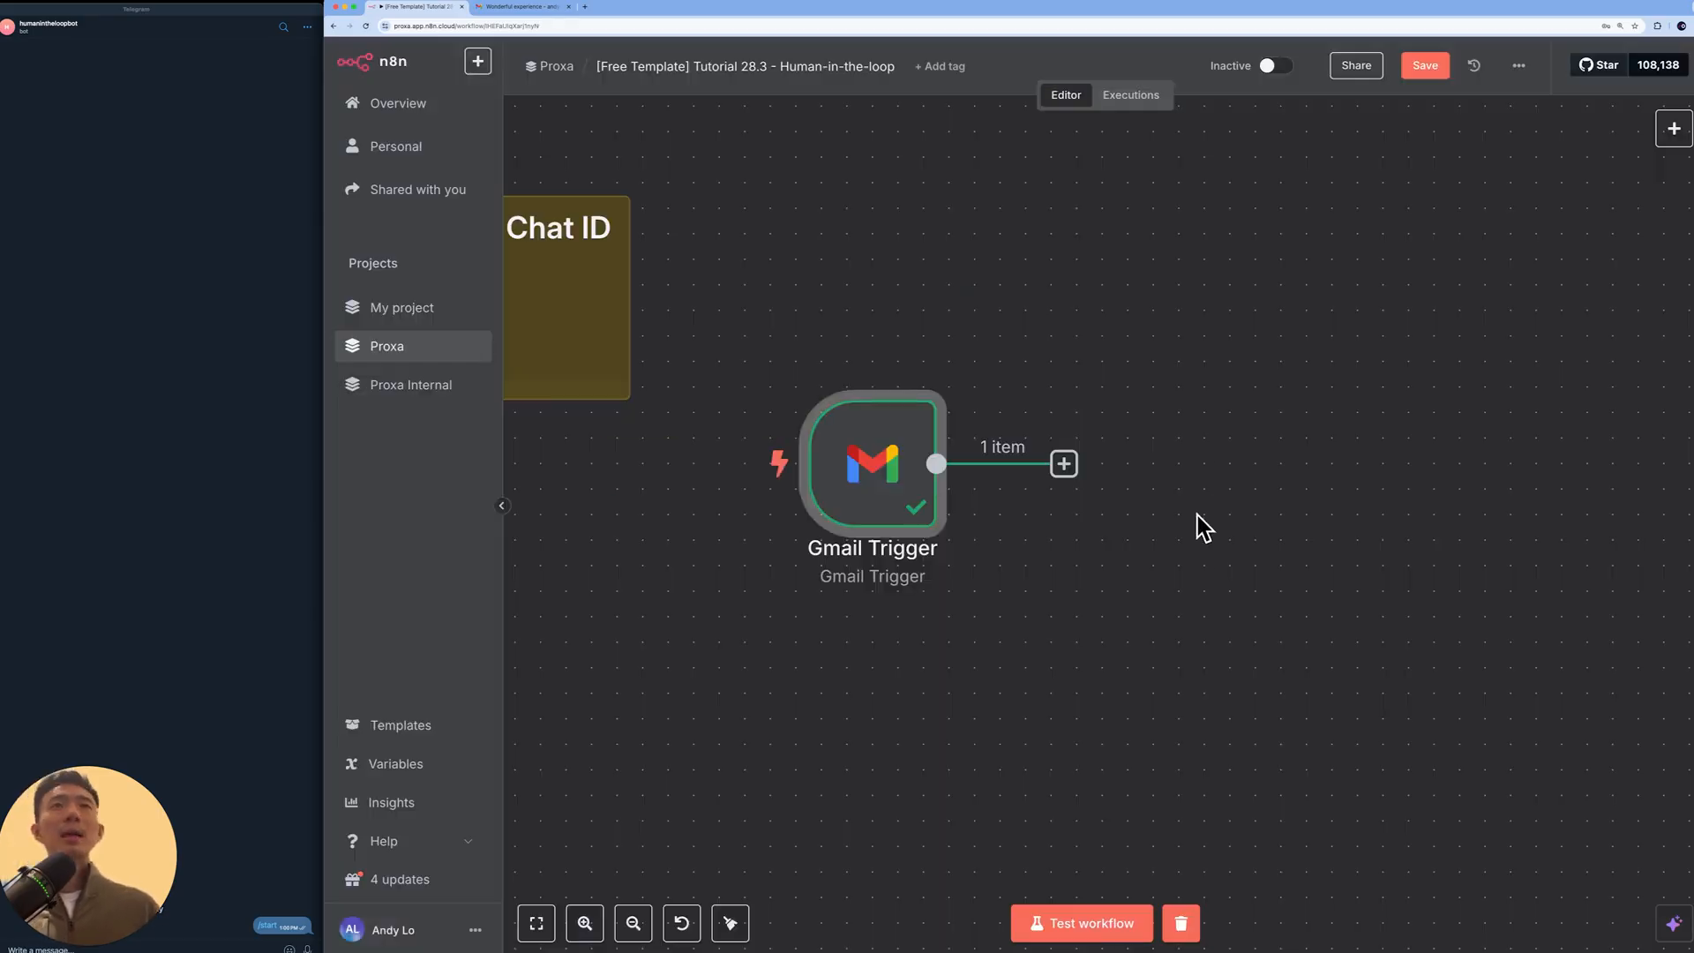
Step: Add an AI Agent node after the Gmail Trigger and rename it "Email Agent"
{"action": "scroll", "coordinate": [1195, 538], "scroll_direction": "right", "scroll_amount": 3}
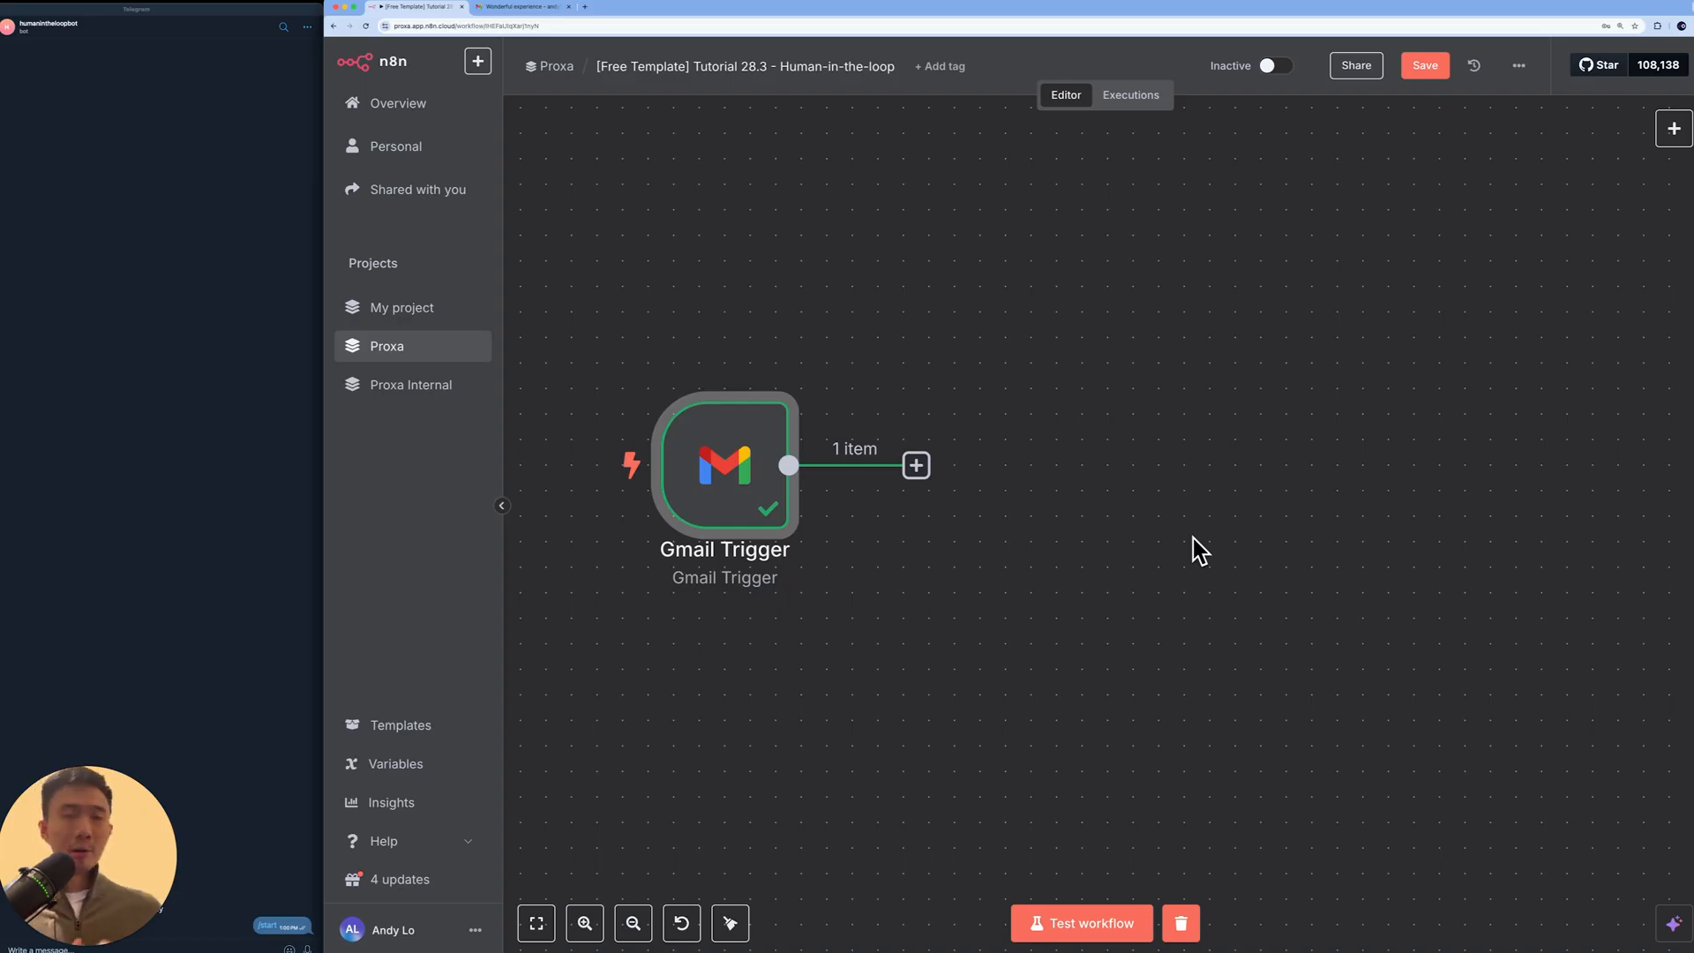
{"action": "left_click", "coordinate": [920, 463]}
{"action": "type", "text": "agent"}
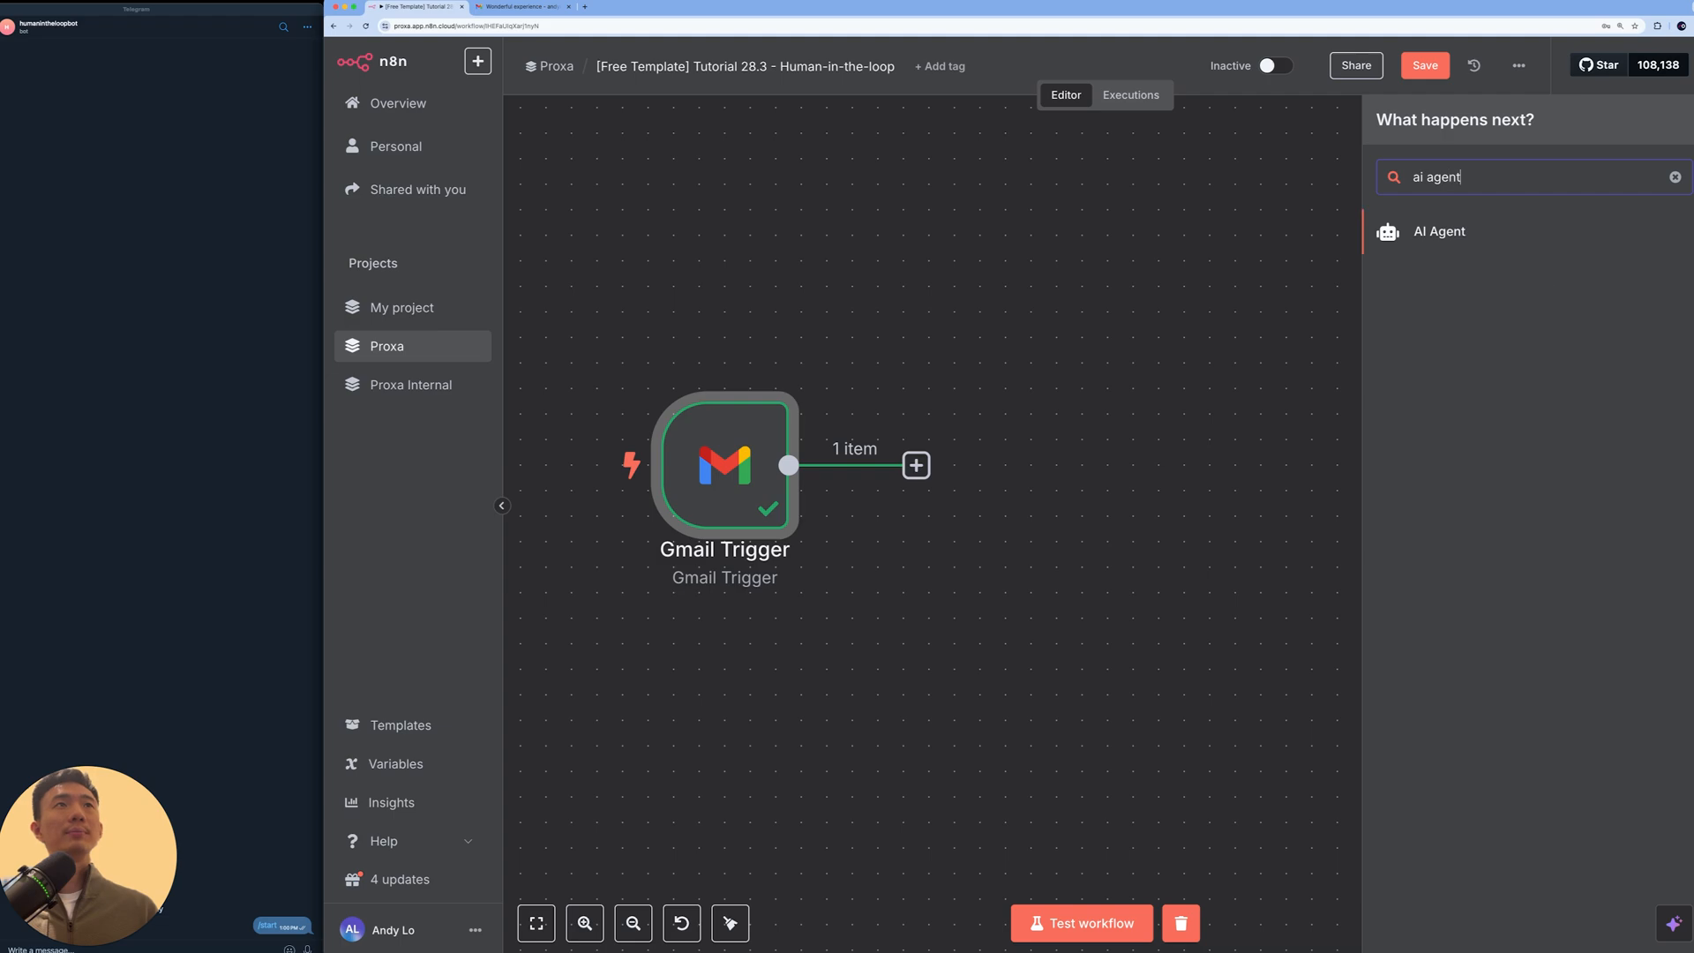
{"action": "left_click", "coordinate": [1442, 235]}
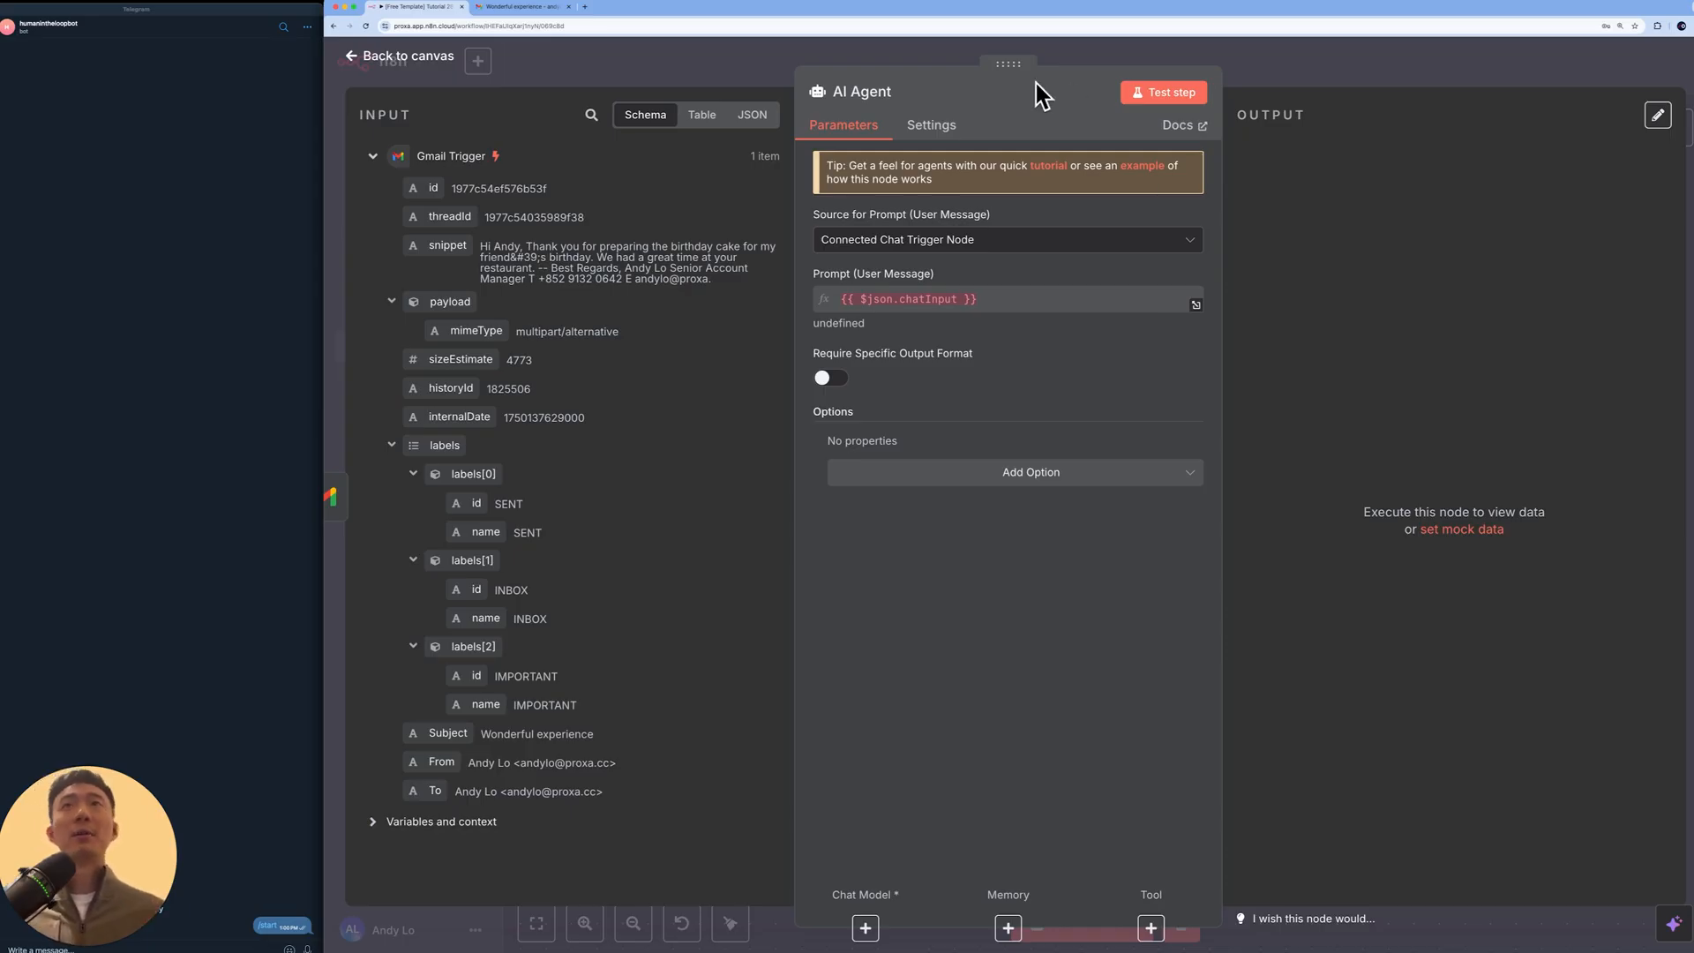
{"action": "left_click", "coordinate": [888, 99]}
{"action": "type", "text": "Email Agent"}
{"action": "left_click", "coordinate": [1043, 122]}
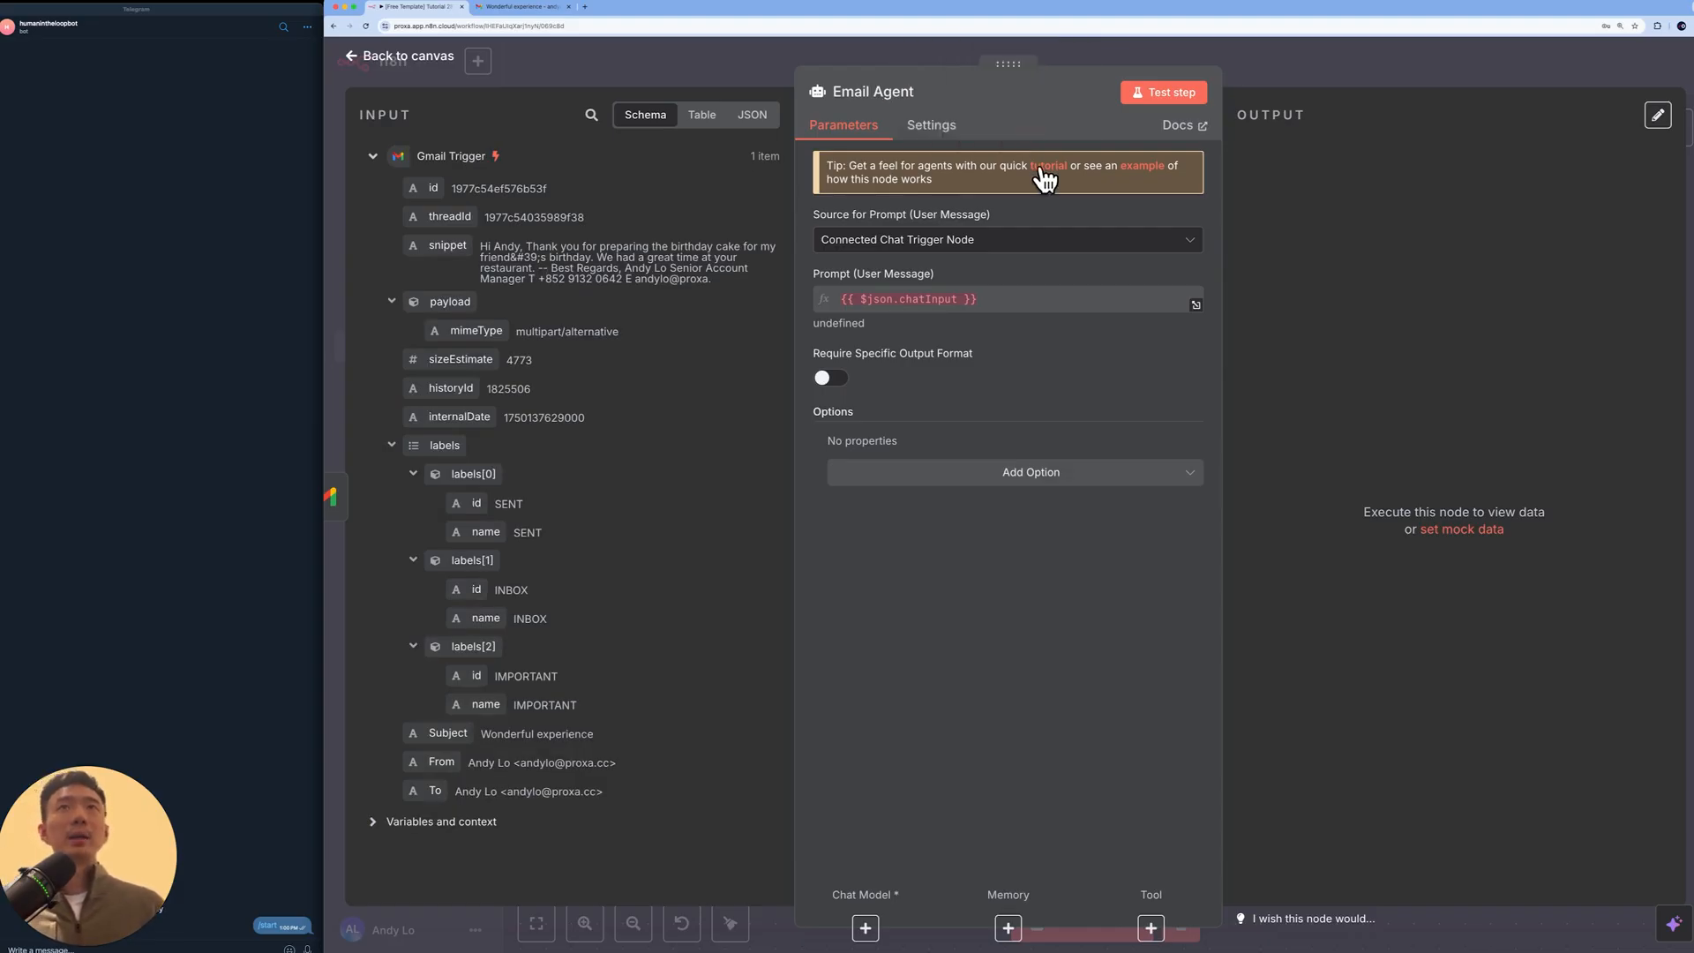
Step: Set the prompt source to Define below and fill the prompt expression with the restaurant feedback prompt copied from Skool's Human-In-The-Loop page
{"action": "left_click", "coordinate": [1040, 251]}
{"action": "left_click", "coordinate": [953, 360]}
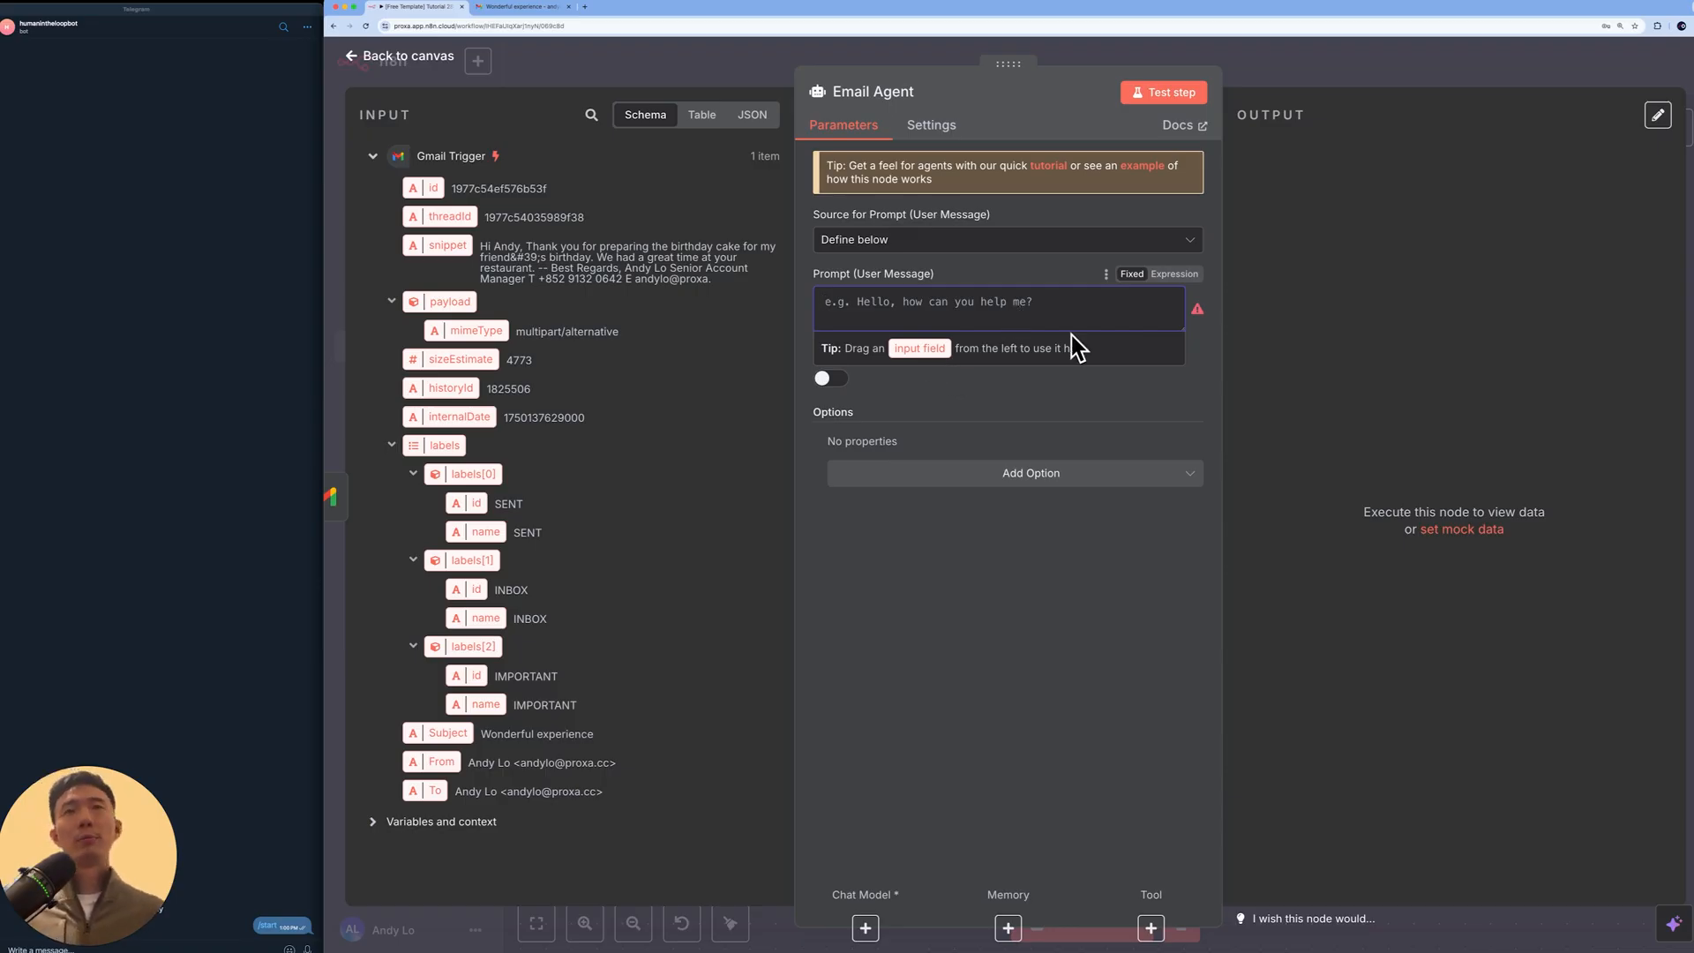
{"action": "left_click", "coordinate": [1172, 274]}
{"action": "left_click", "coordinate": [1195, 313]}
{"action": "left_click", "coordinate": [809, 288]}
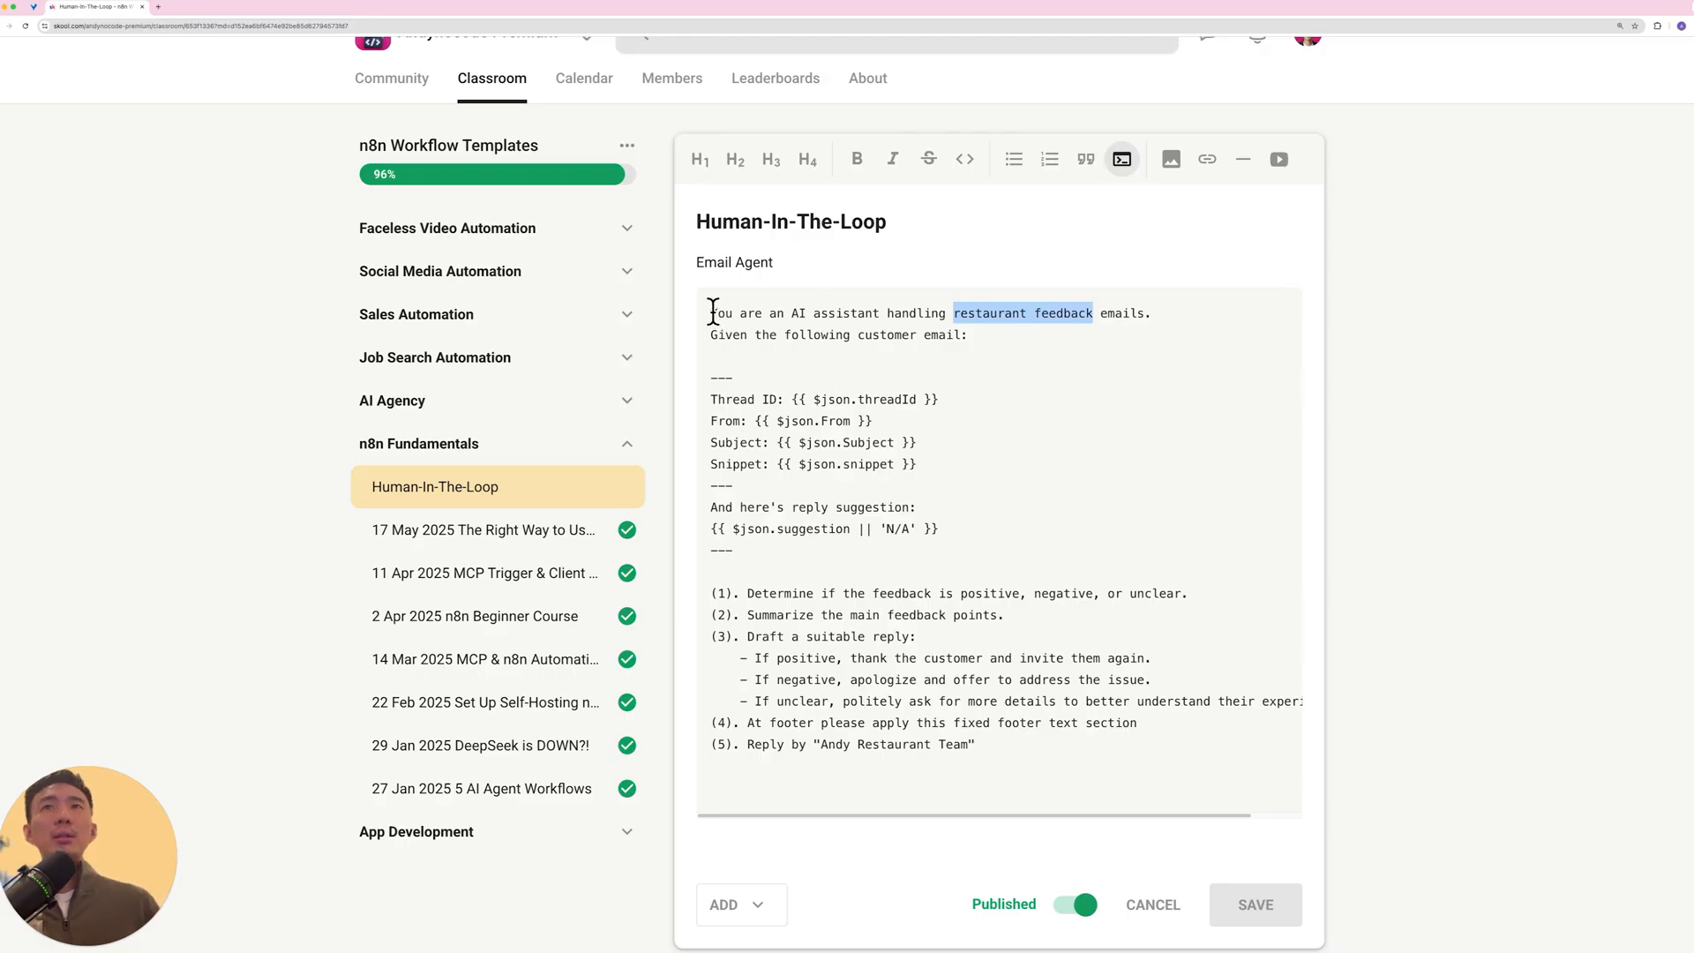
{"action": "left_click_drag", "start_coordinate": [711, 312], "coordinate": [1112, 759]}
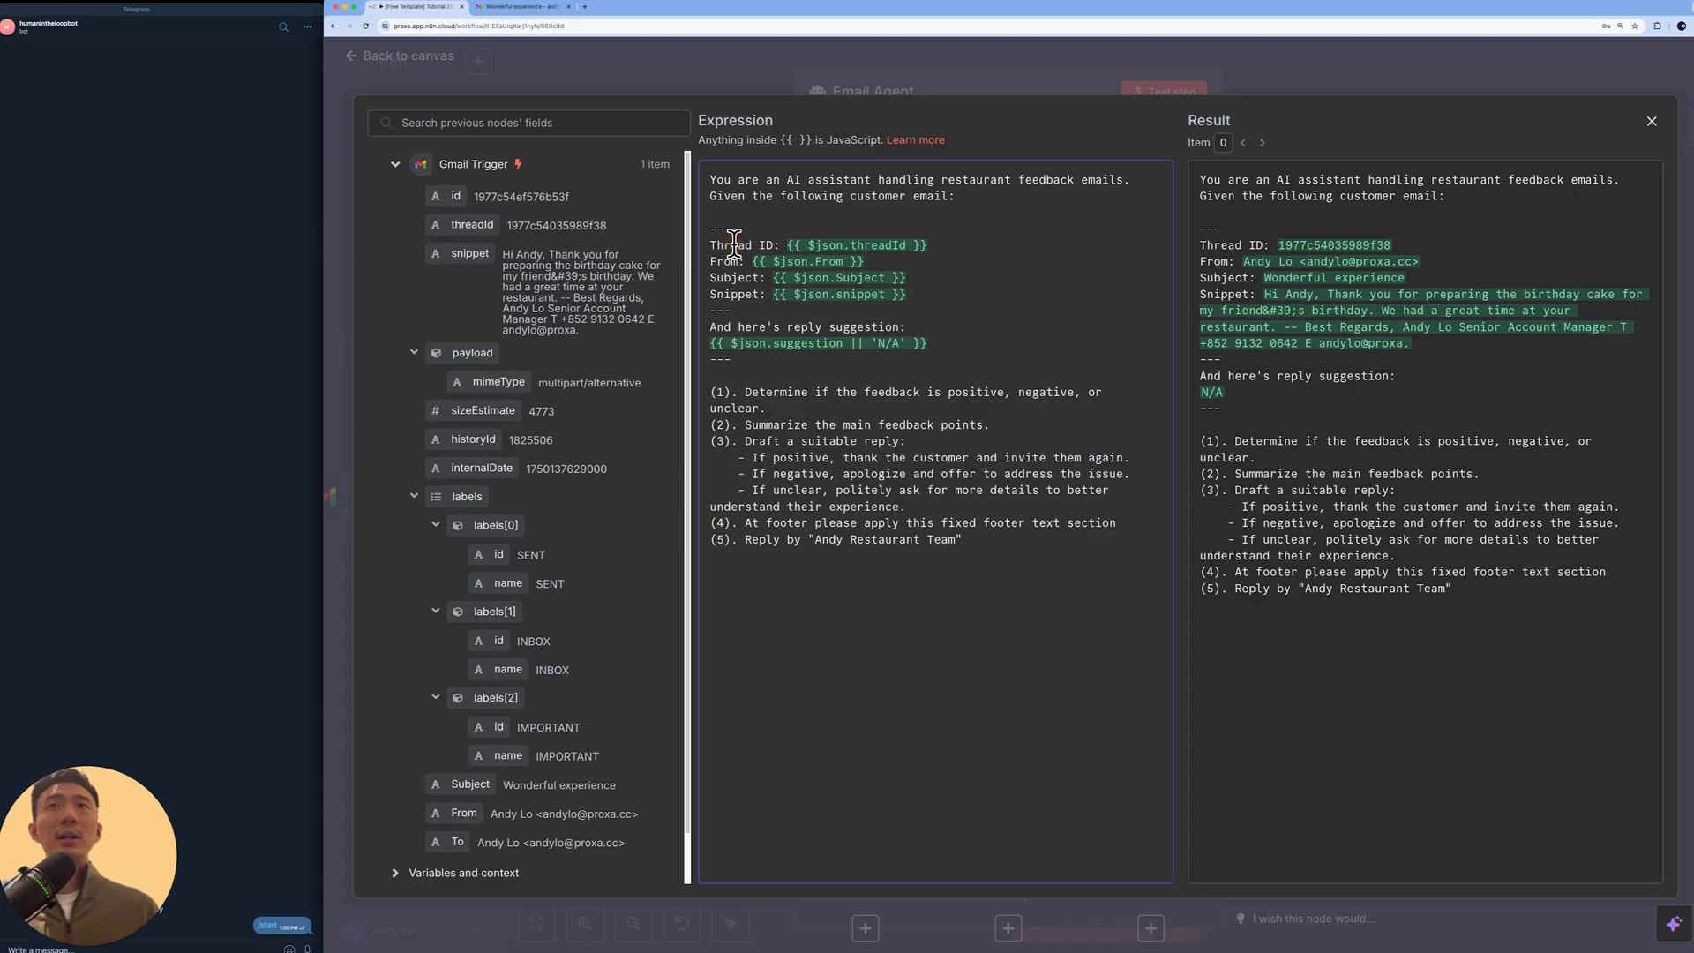
Step: Try mapping the Gmail Trigger's threadId and From fields into the matching prompt lines, and undo the insertion
{"action": "left_click_drag", "start_coordinate": [446, 224], "coordinate": [923, 244]}
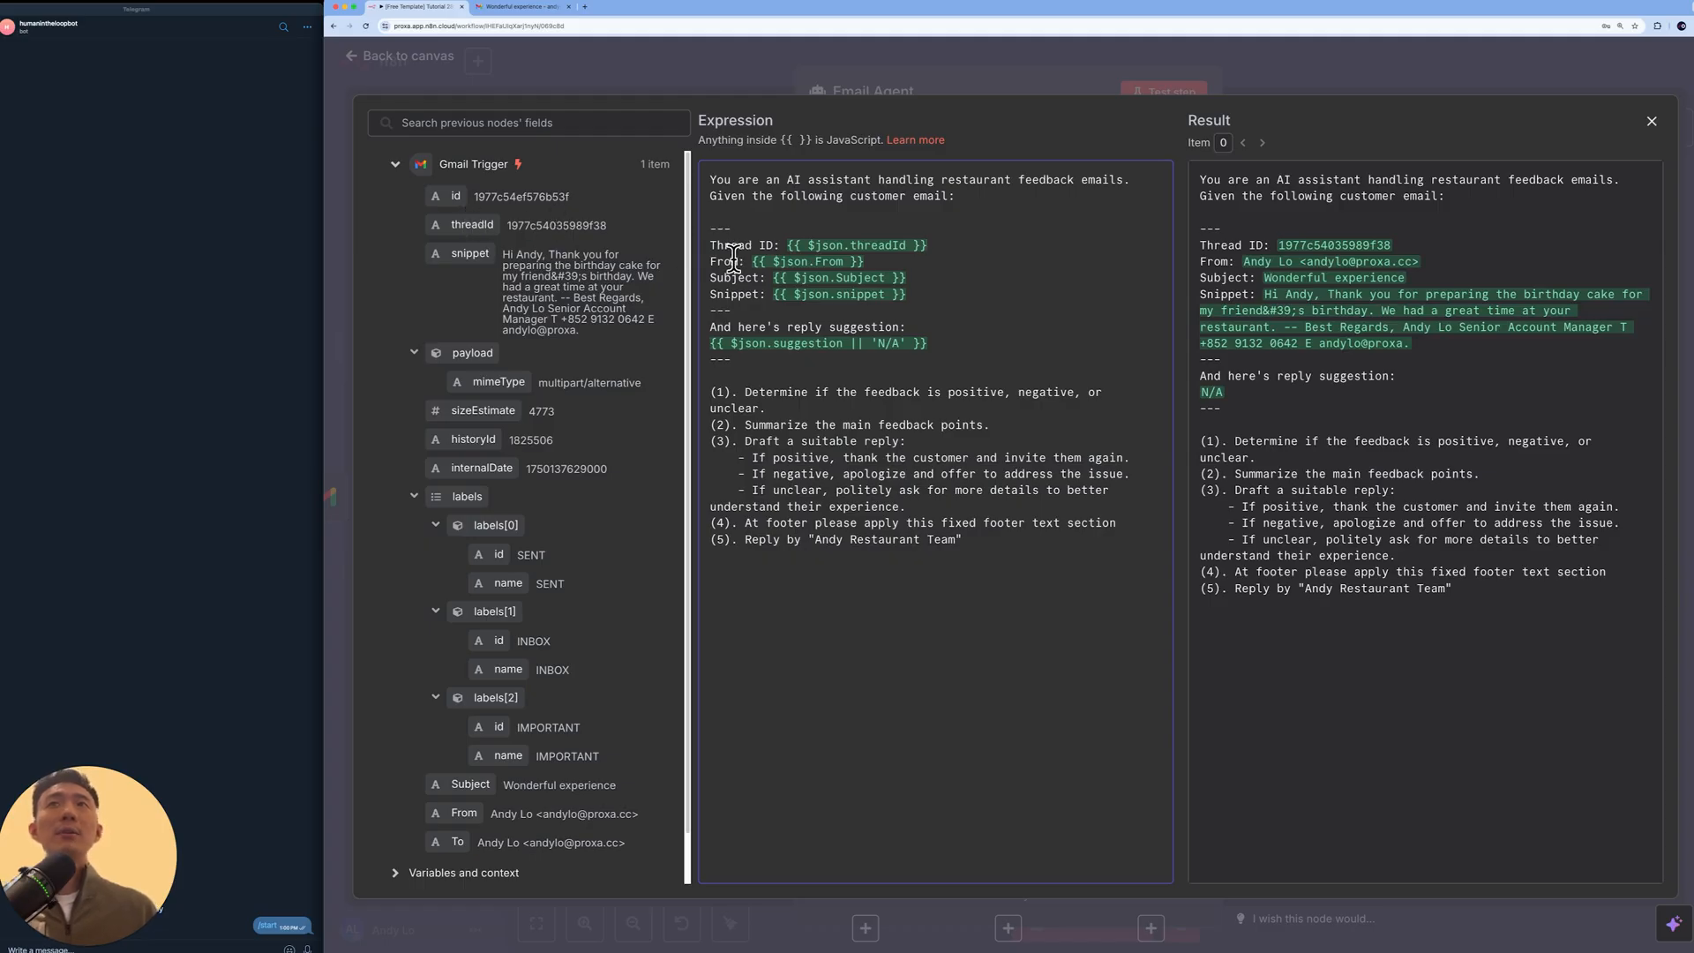
{"action": "scroll", "coordinate": [481, 530], "scroll_direction": "down", "scroll_amount": 1}
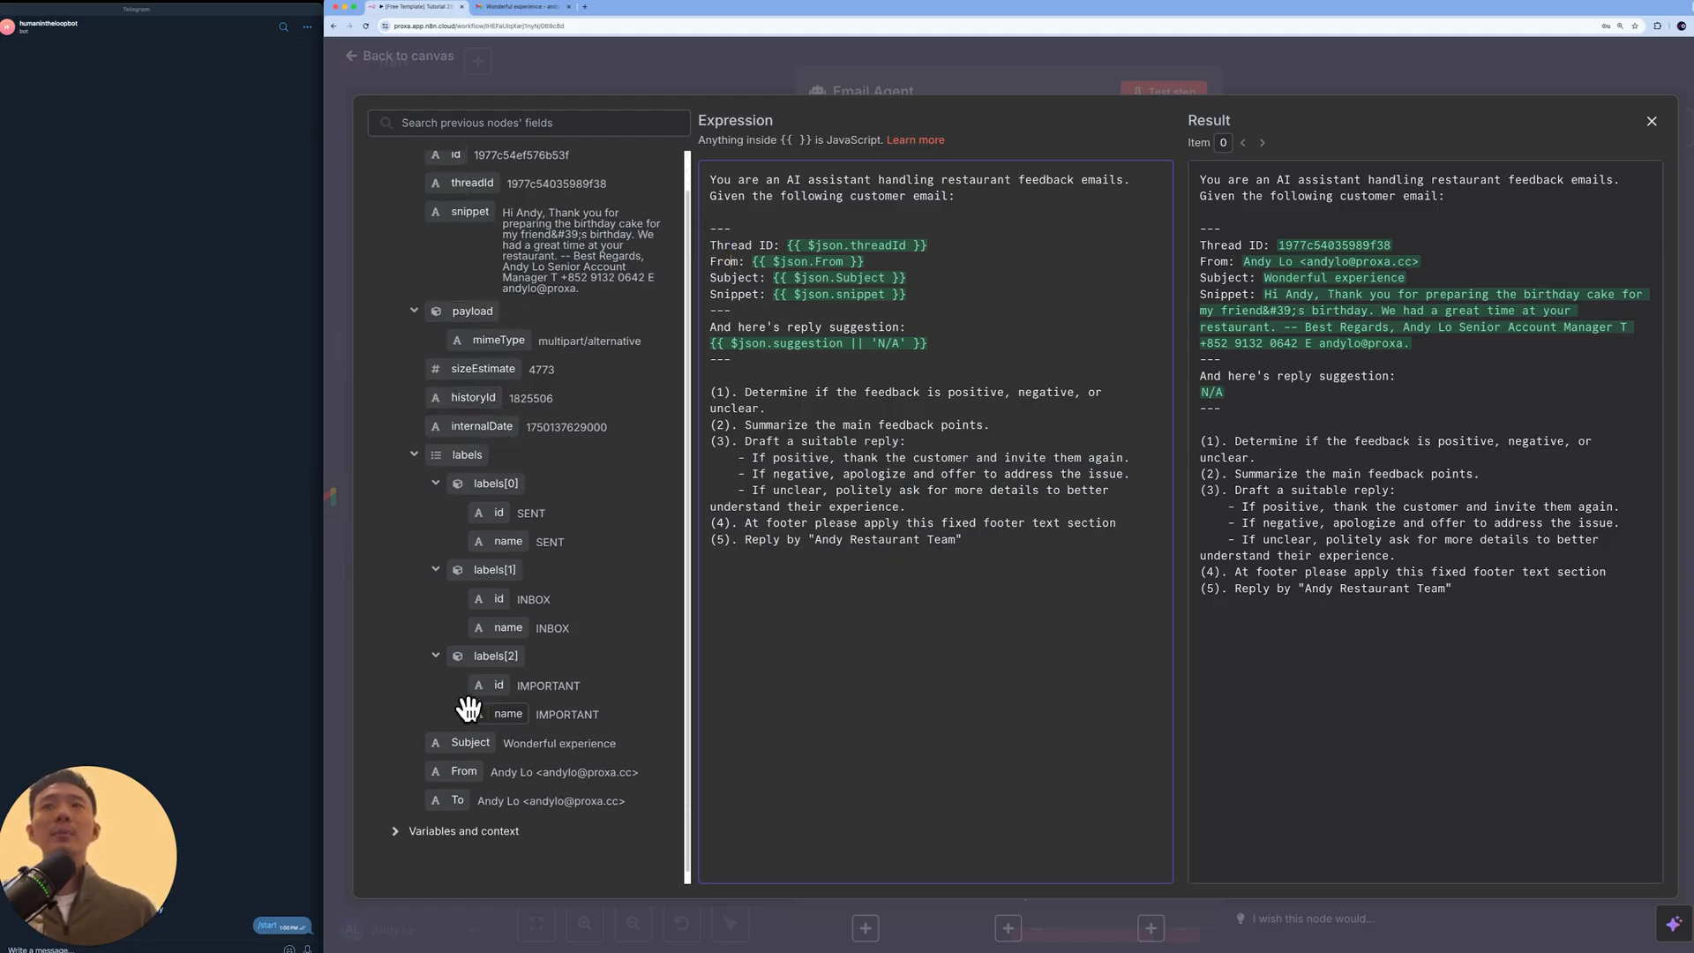
{"action": "left_click_drag", "start_coordinate": [465, 774], "coordinate": [1011, 259]}
{"action": "key", "text": "super+z"}
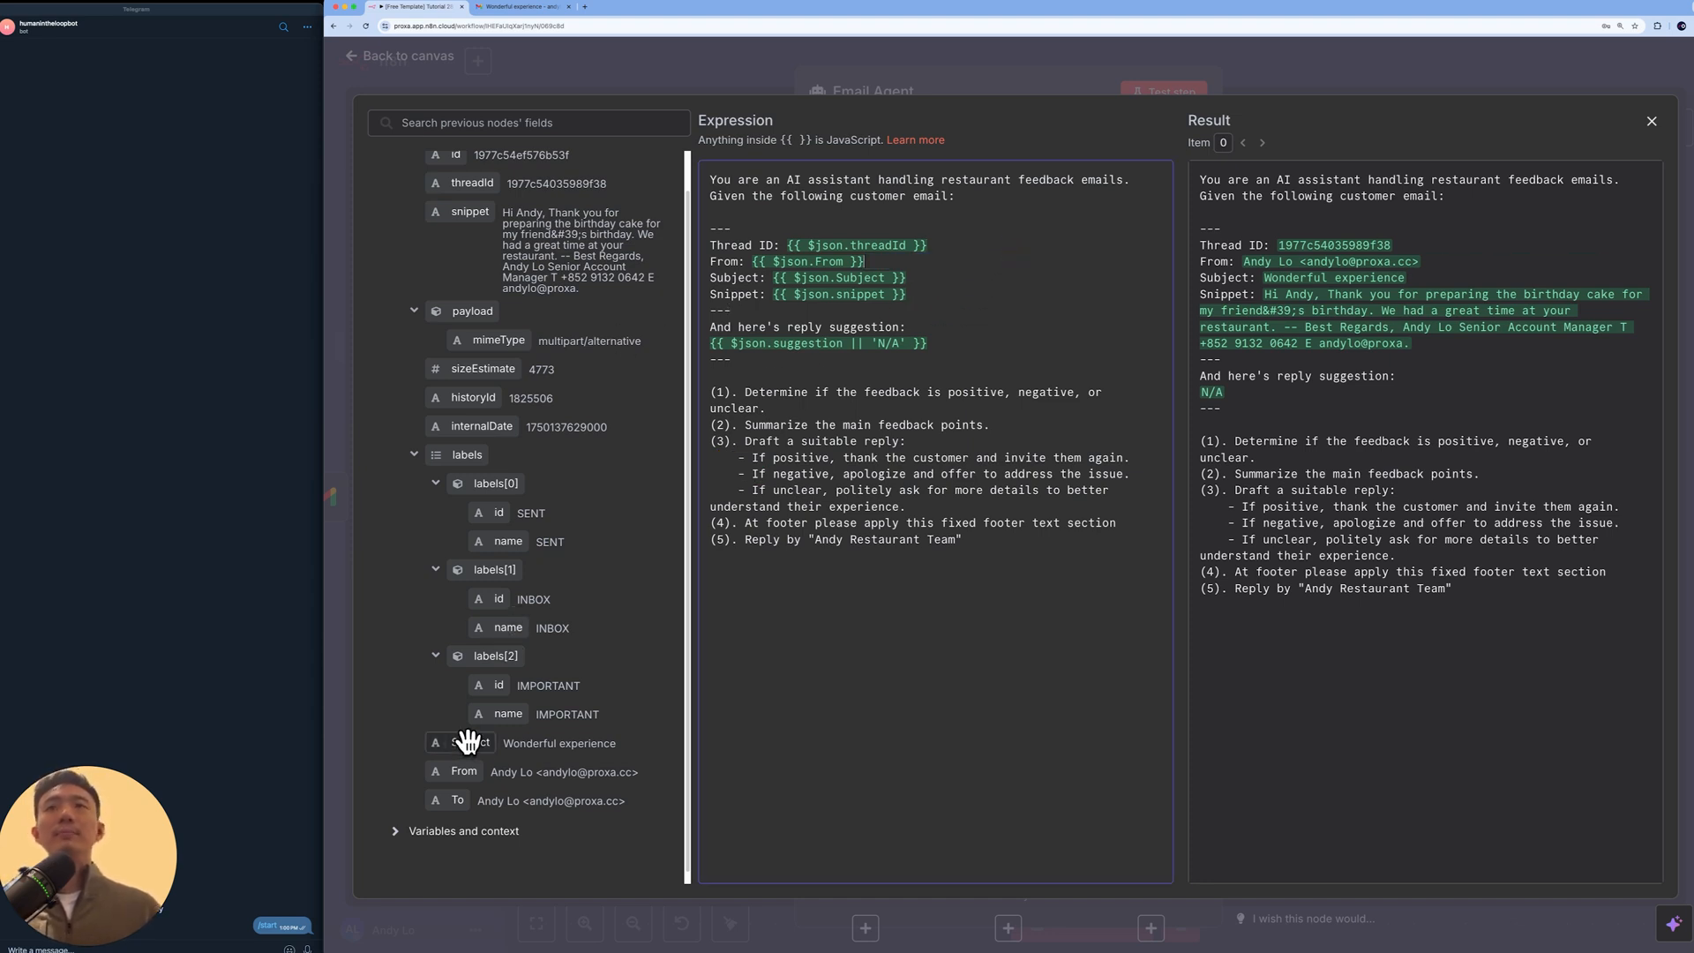
Step: Review the mapped email fields and the reply instructions in the Email Agent prompt, and close the expression editor
{"action": "scroll", "coordinate": [486, 370], "scroll_direction": "up", "scroll_amount": 1}
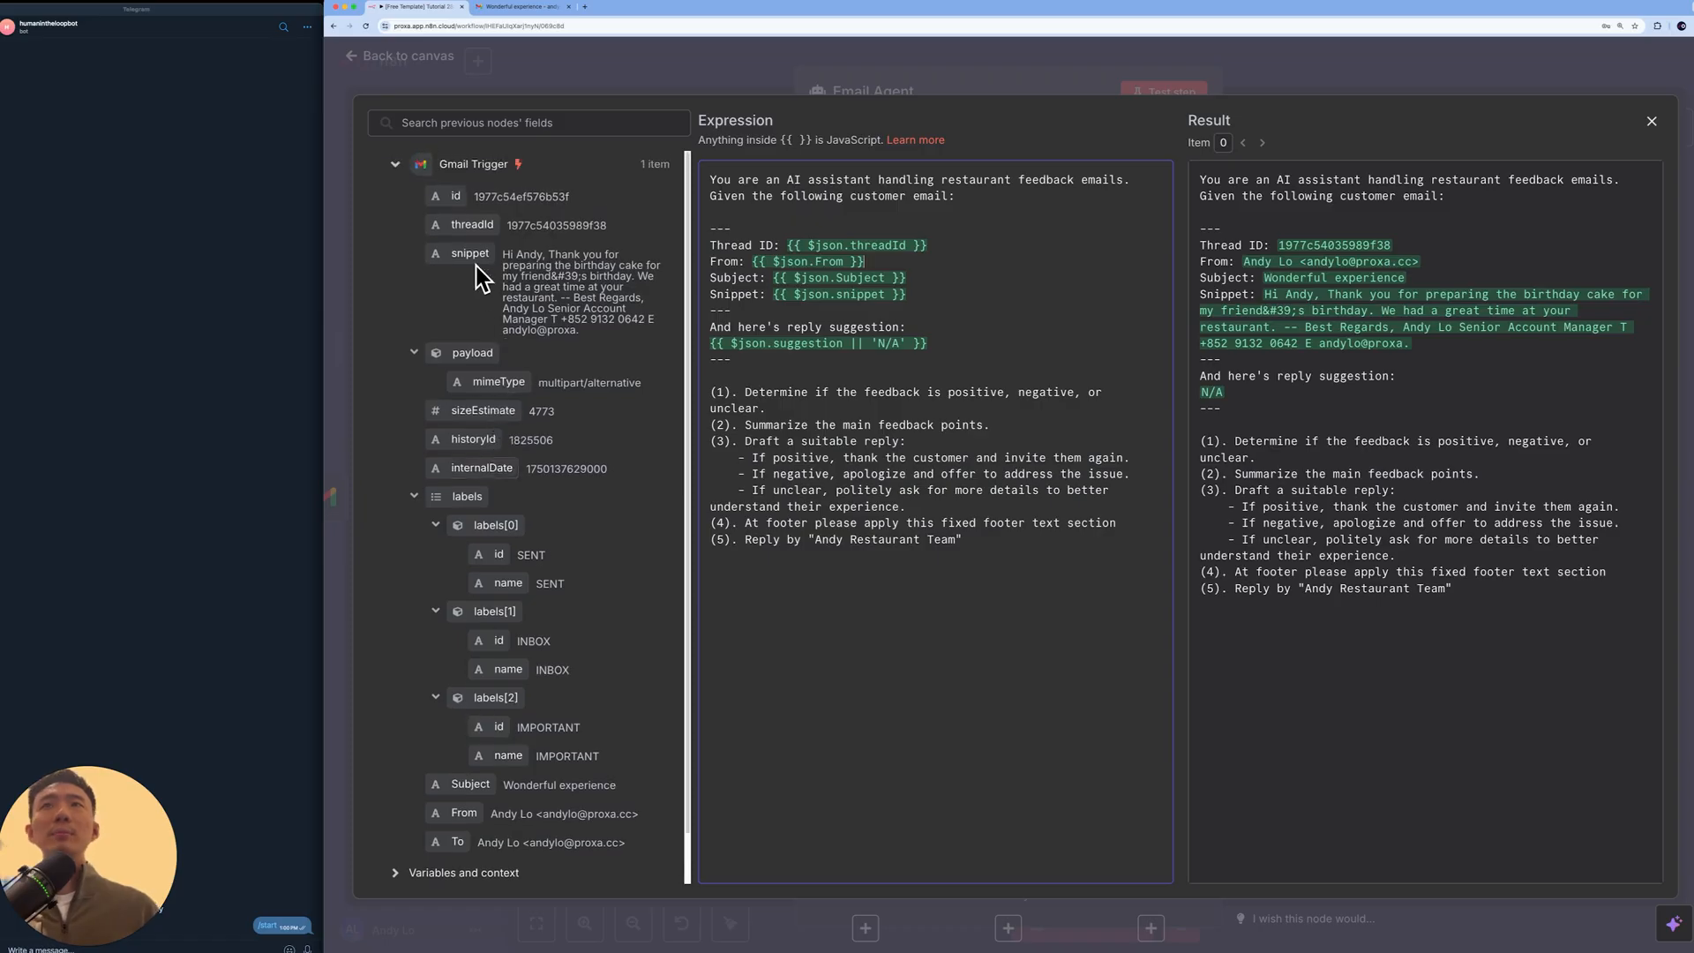
{"action": "left_click_drag", "start_coordinate": [808, 245], "coordinate": [848, 245]}
{"action": "left_click", "coordinate": [956, 281]}
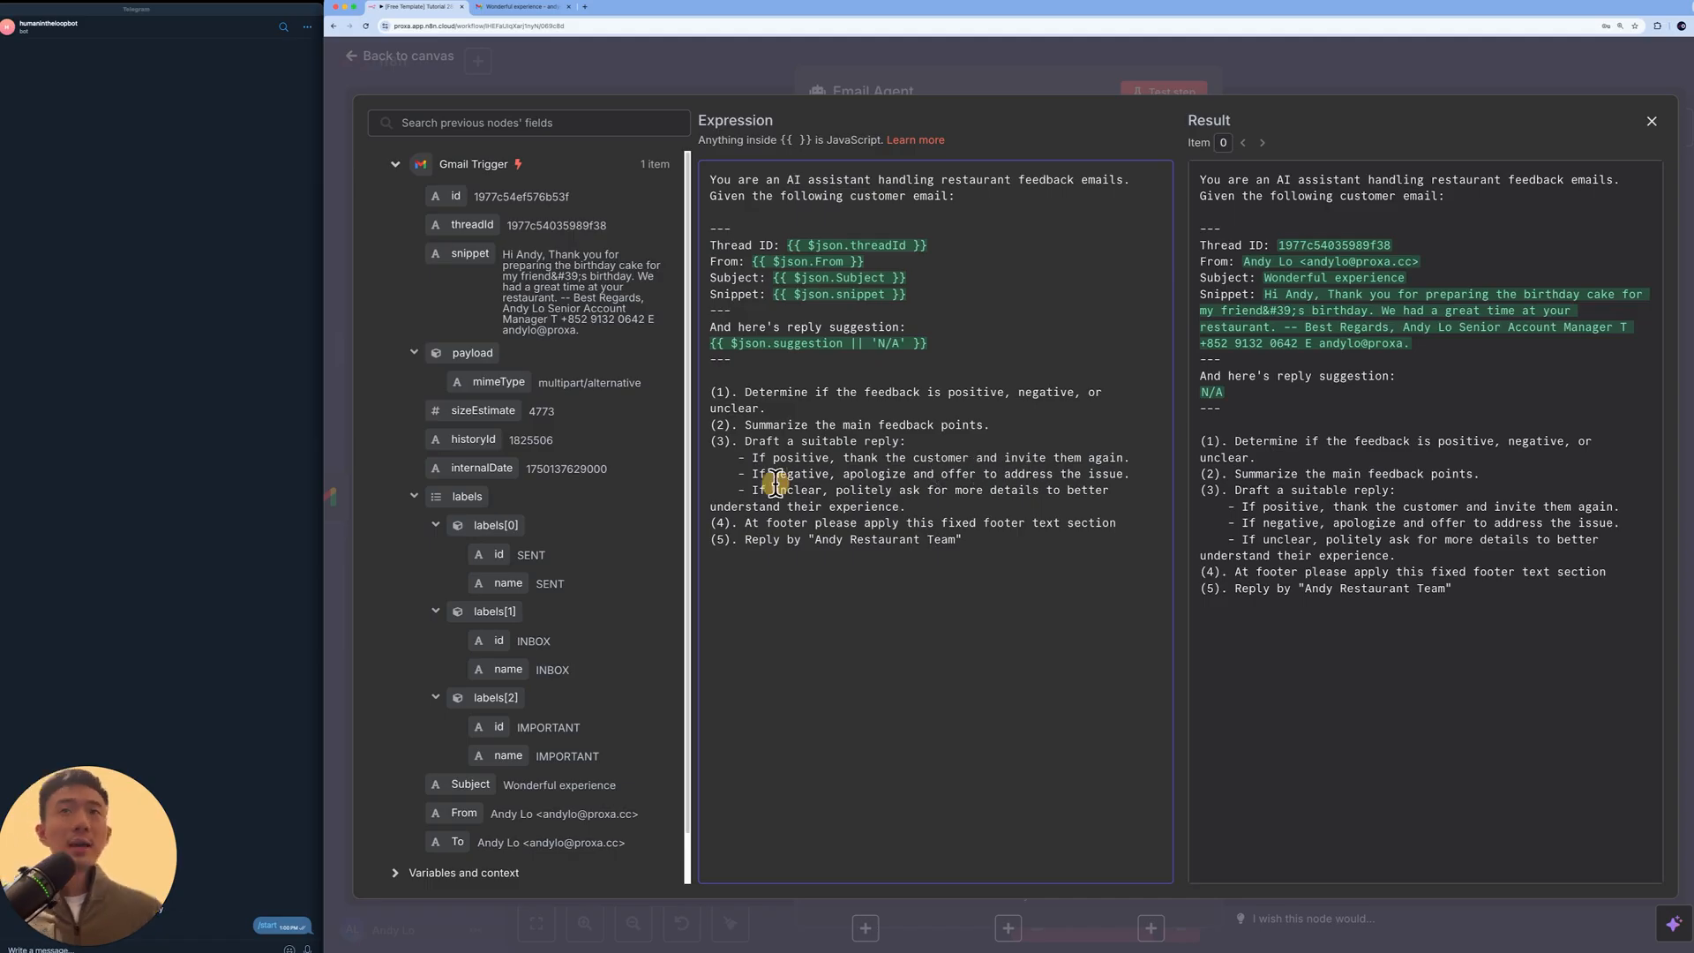
{"action": "left_click", "coordinate": [1020, 491]}
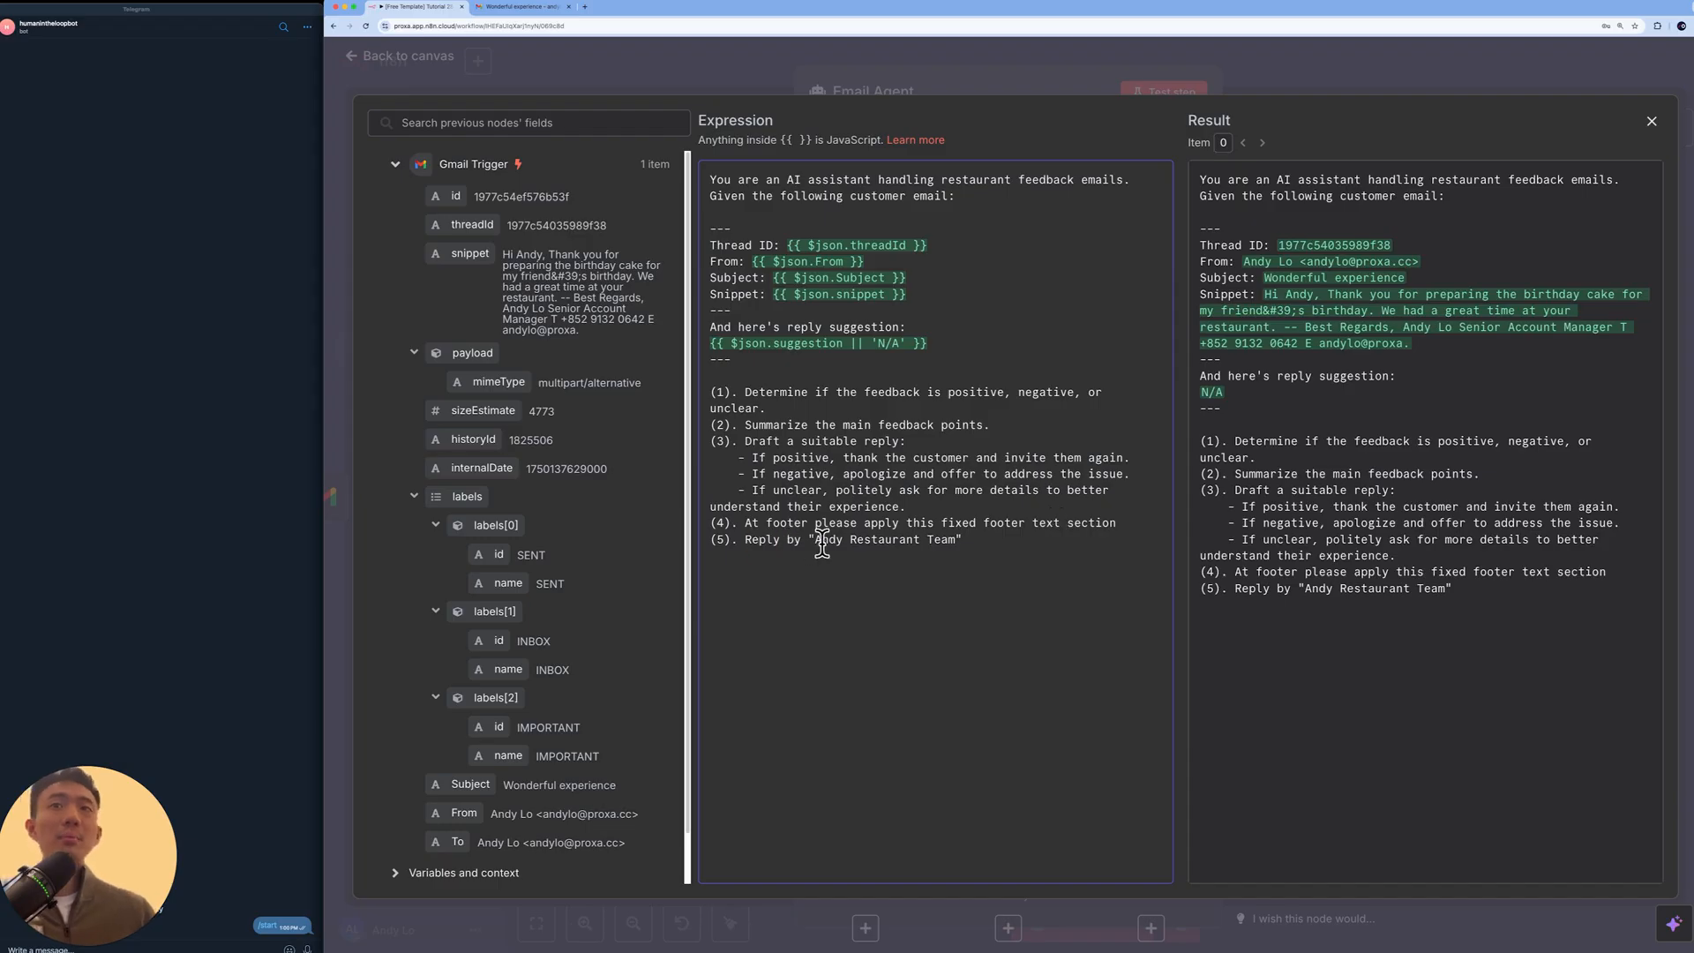
{"action": "key", "text": "Escape"}
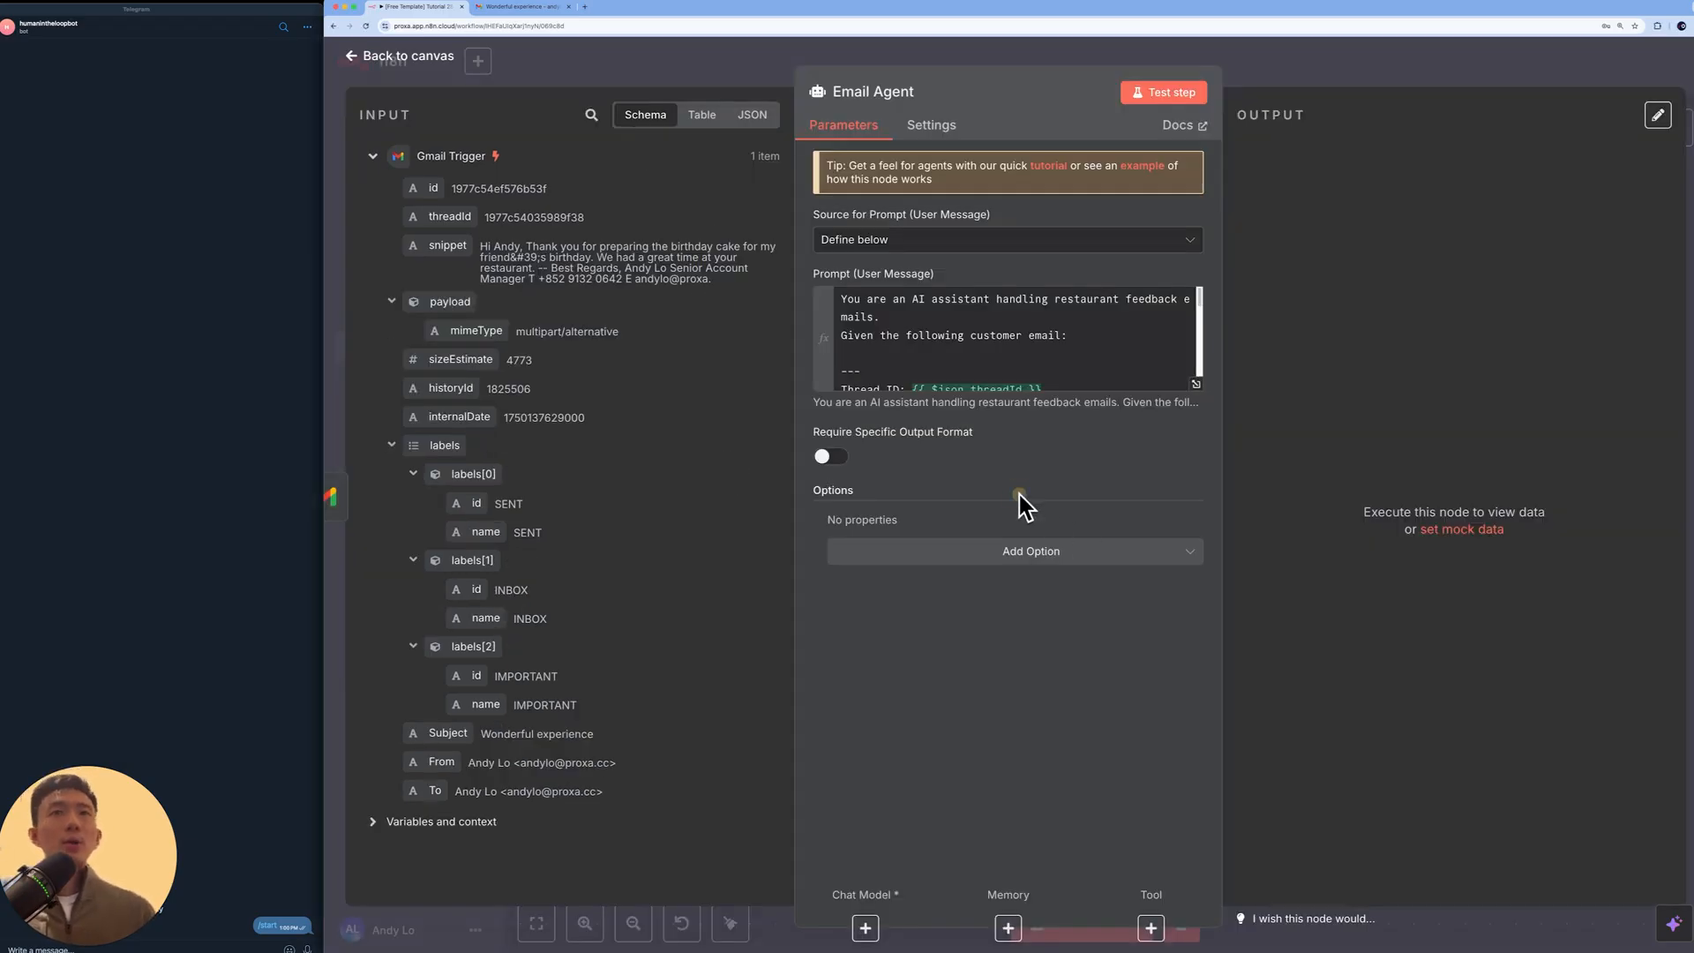
Step: Add the System Message option to the Email Agent and clear its default text
{"action": "left_click", "coordinate": [1000, 556]}
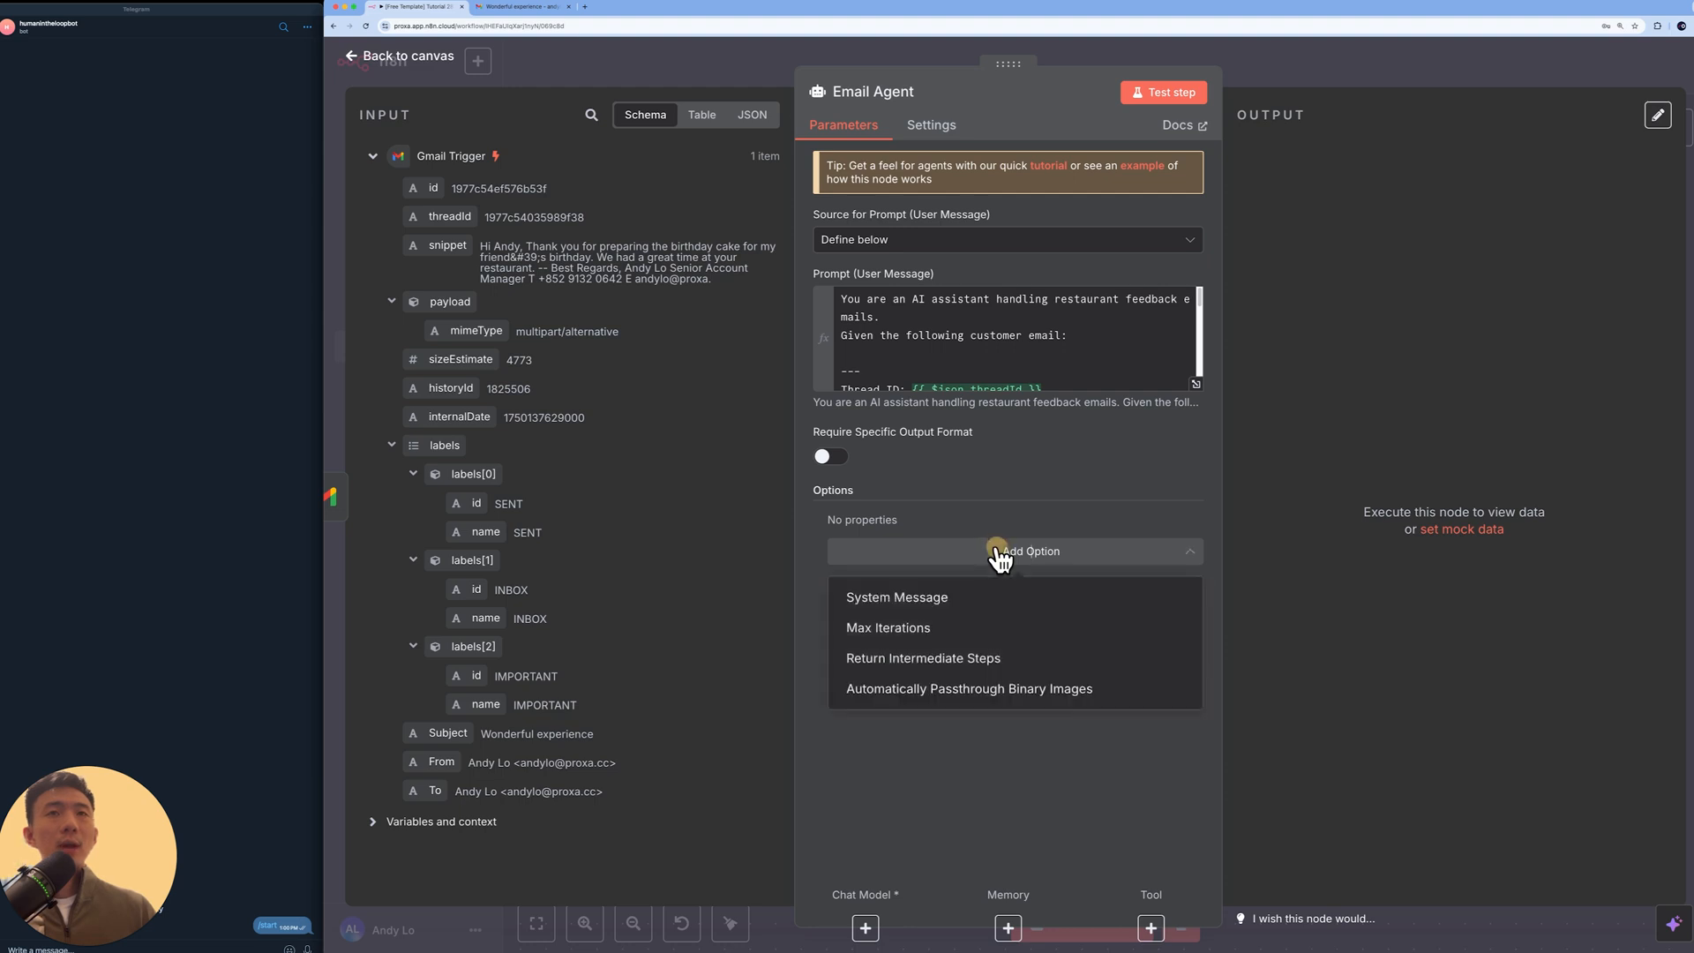
{"action": "left_click", "coordinate": [900, 600]}
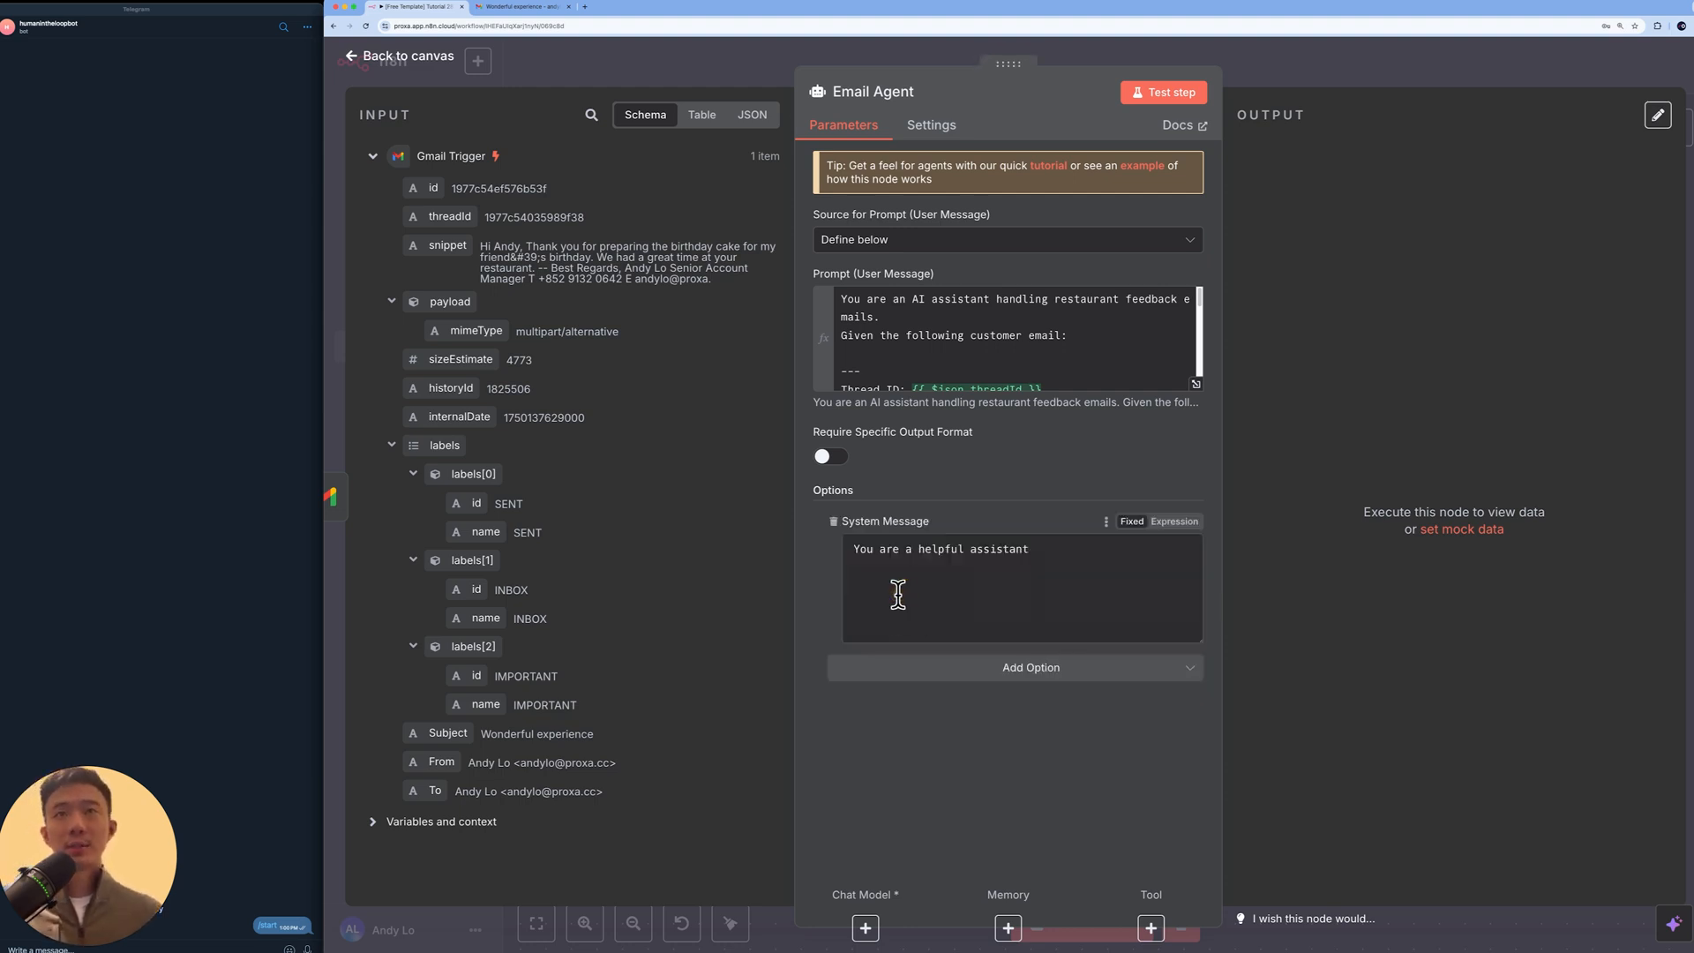
{"action": "left_click", "coordinate": [921, 581]}
{"action": "left_click_drag", "start_coordinate": [1049, 562], "coordinate": [828, 561]}
{"action": "left_click", "coordinate": [930, 564]}
{"action": "triple_click", "coordinate": [930, 565]}
{"action": "key", "text": "BackSpace"}
Step: Copy "You are an AI assistant handling restaurant feedback emails." from the Skool page into the System Message and return to the canvas
{"action": "key", "text": "ctrl+Right"}
{"action": "left_click_drag", "start_coordinate": [718, 874], "coordinate": [1173, 874]}
{"action": "key", "text": "ctrl+c"}
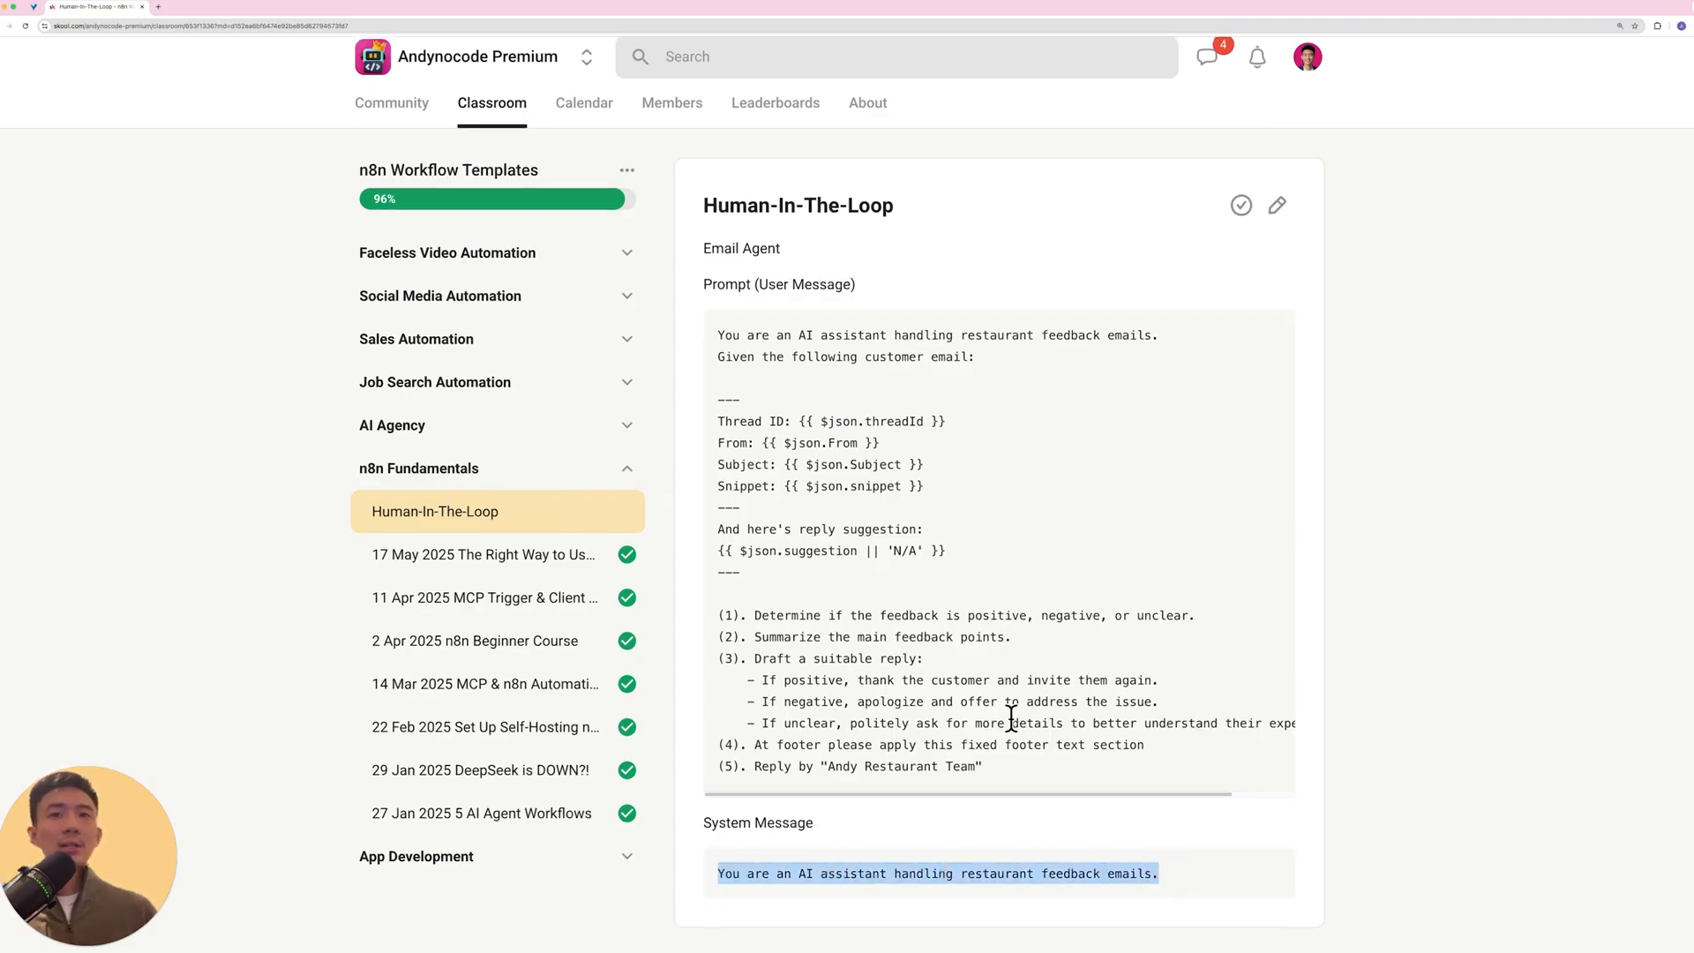
{"action": "key", "text": "ctrl+Left"}
{"action": "left_click", "coordinate": [971, 578]}
{"action": "key", "text": "ctrl+v"}
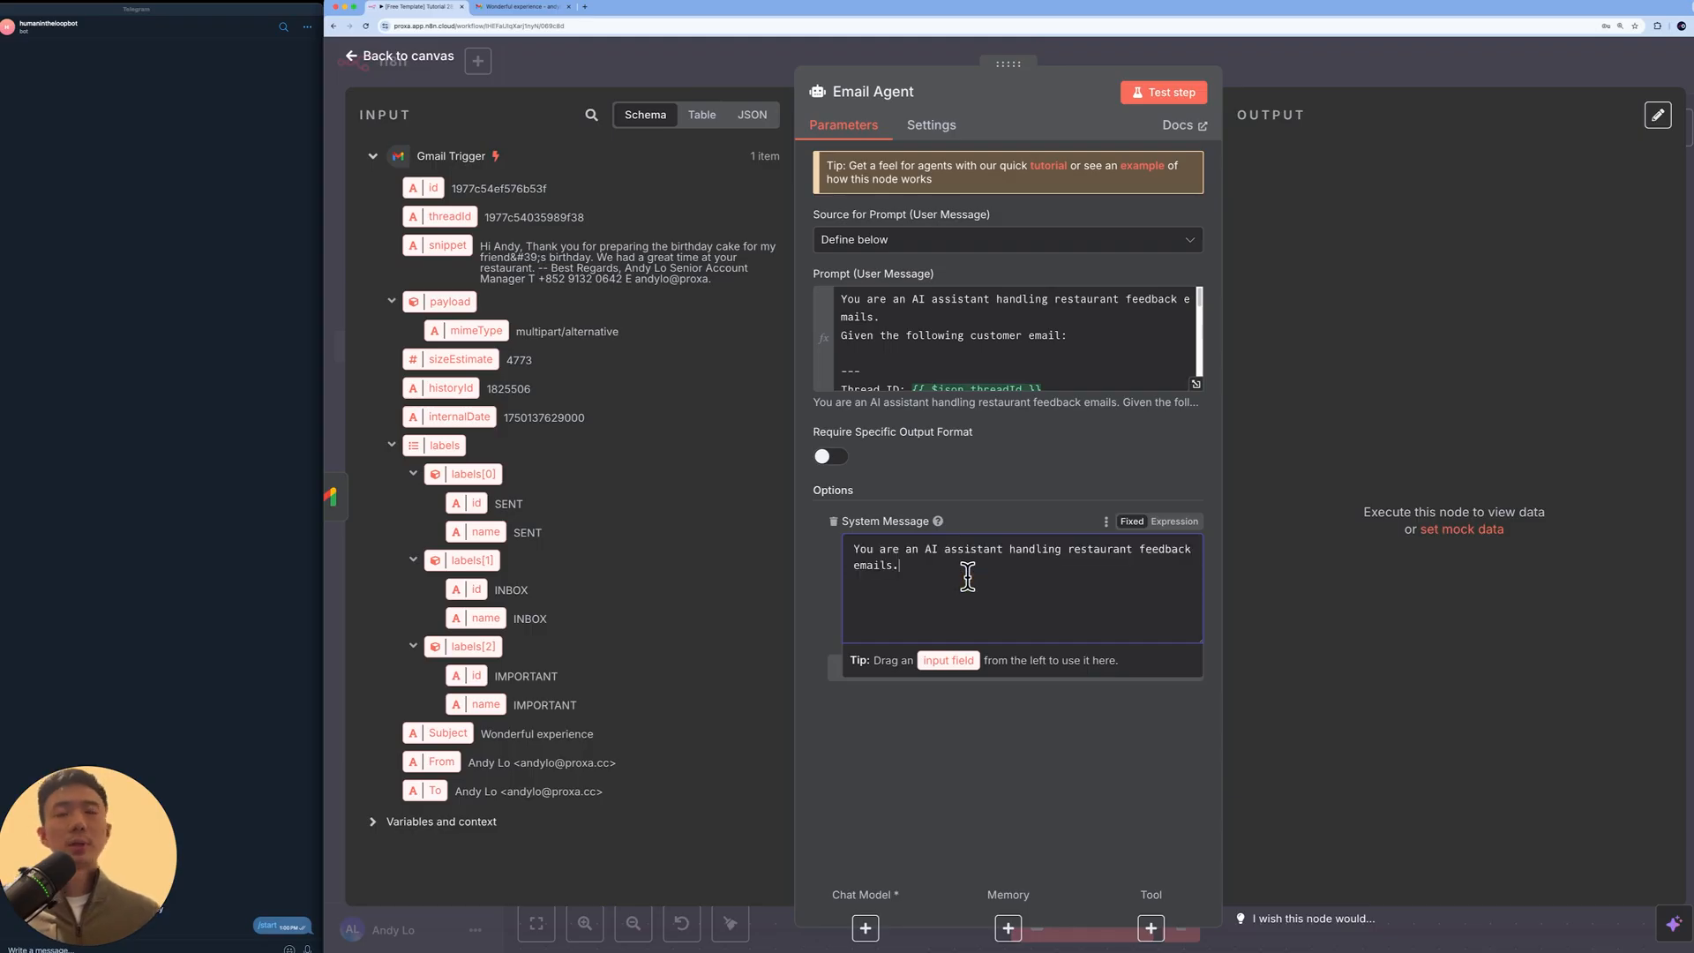
{"action": "left_click", "coordinate": [747, 95]}
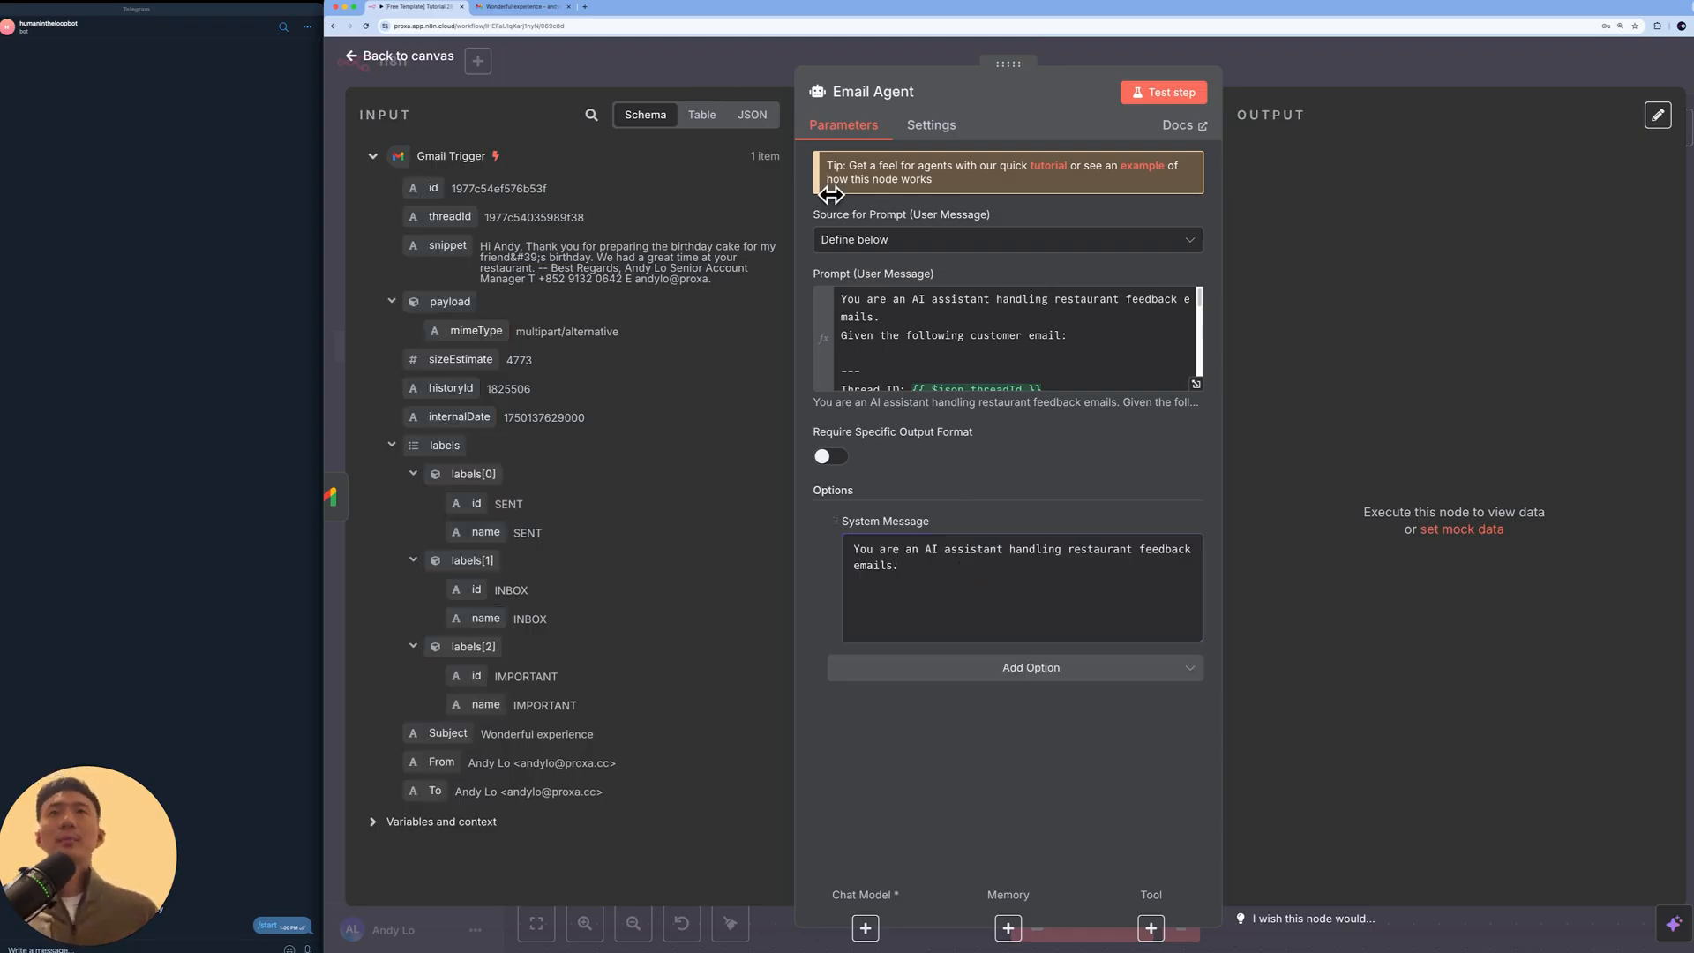
{"action": "scroll", "coordinate": [955, 370], "scroll_direction": "down", "scroll_amount": 1}
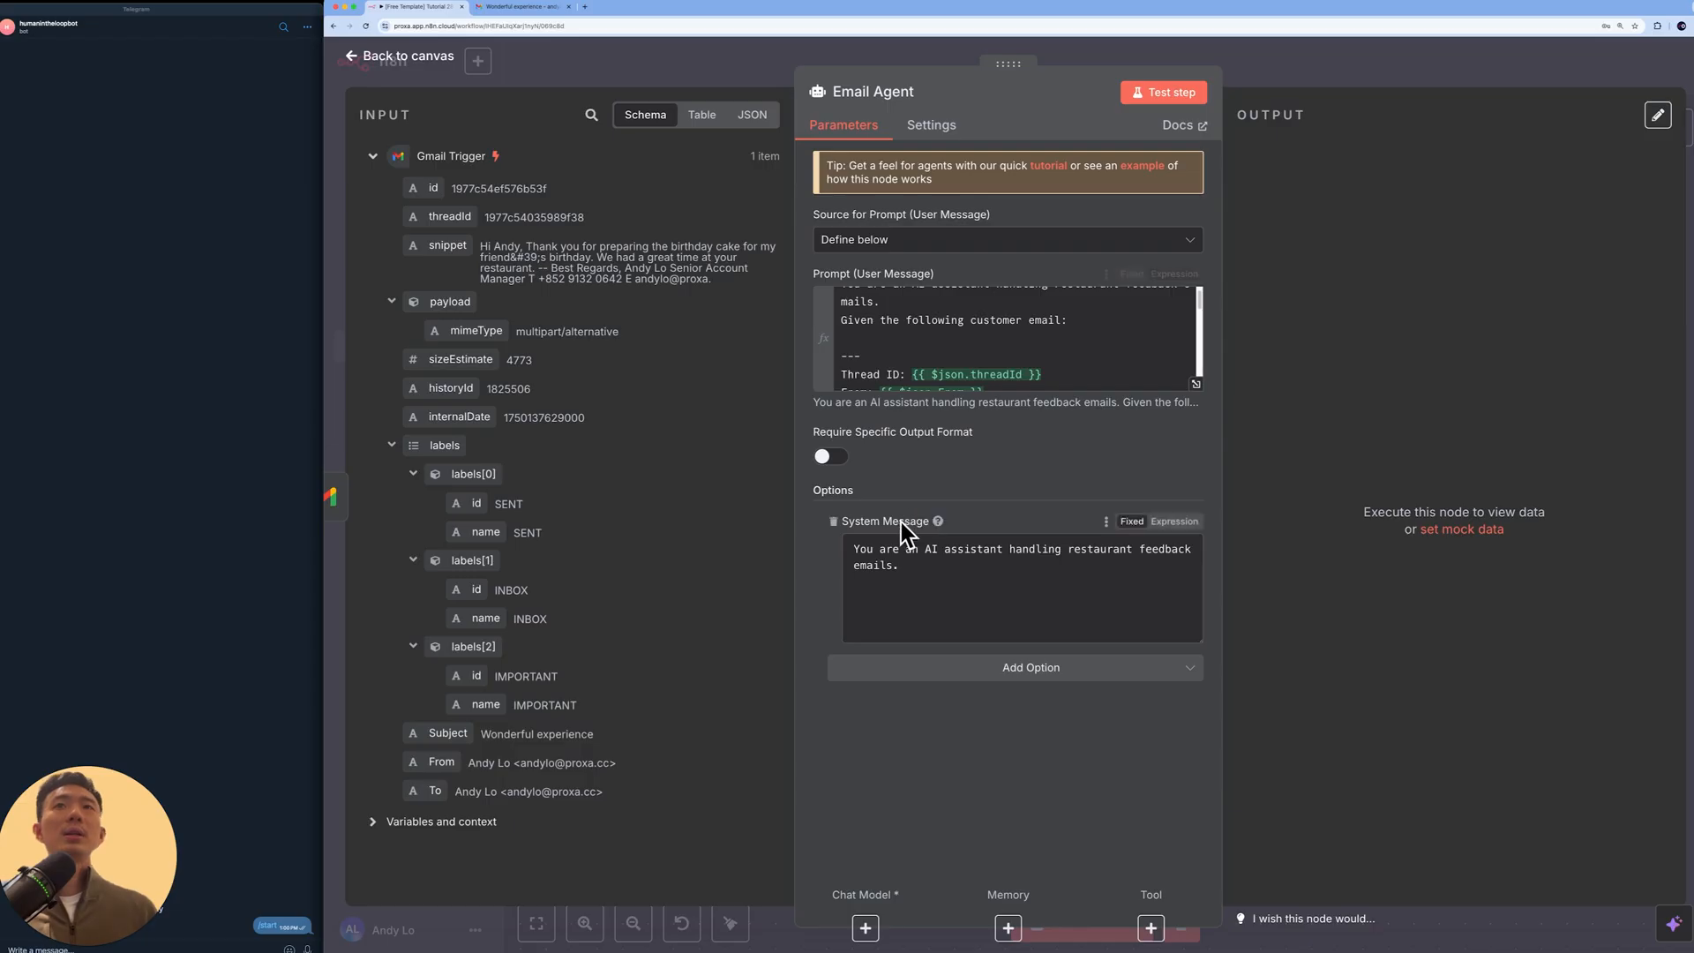
{"action": "left_click", "coordinate": [736, 75]}
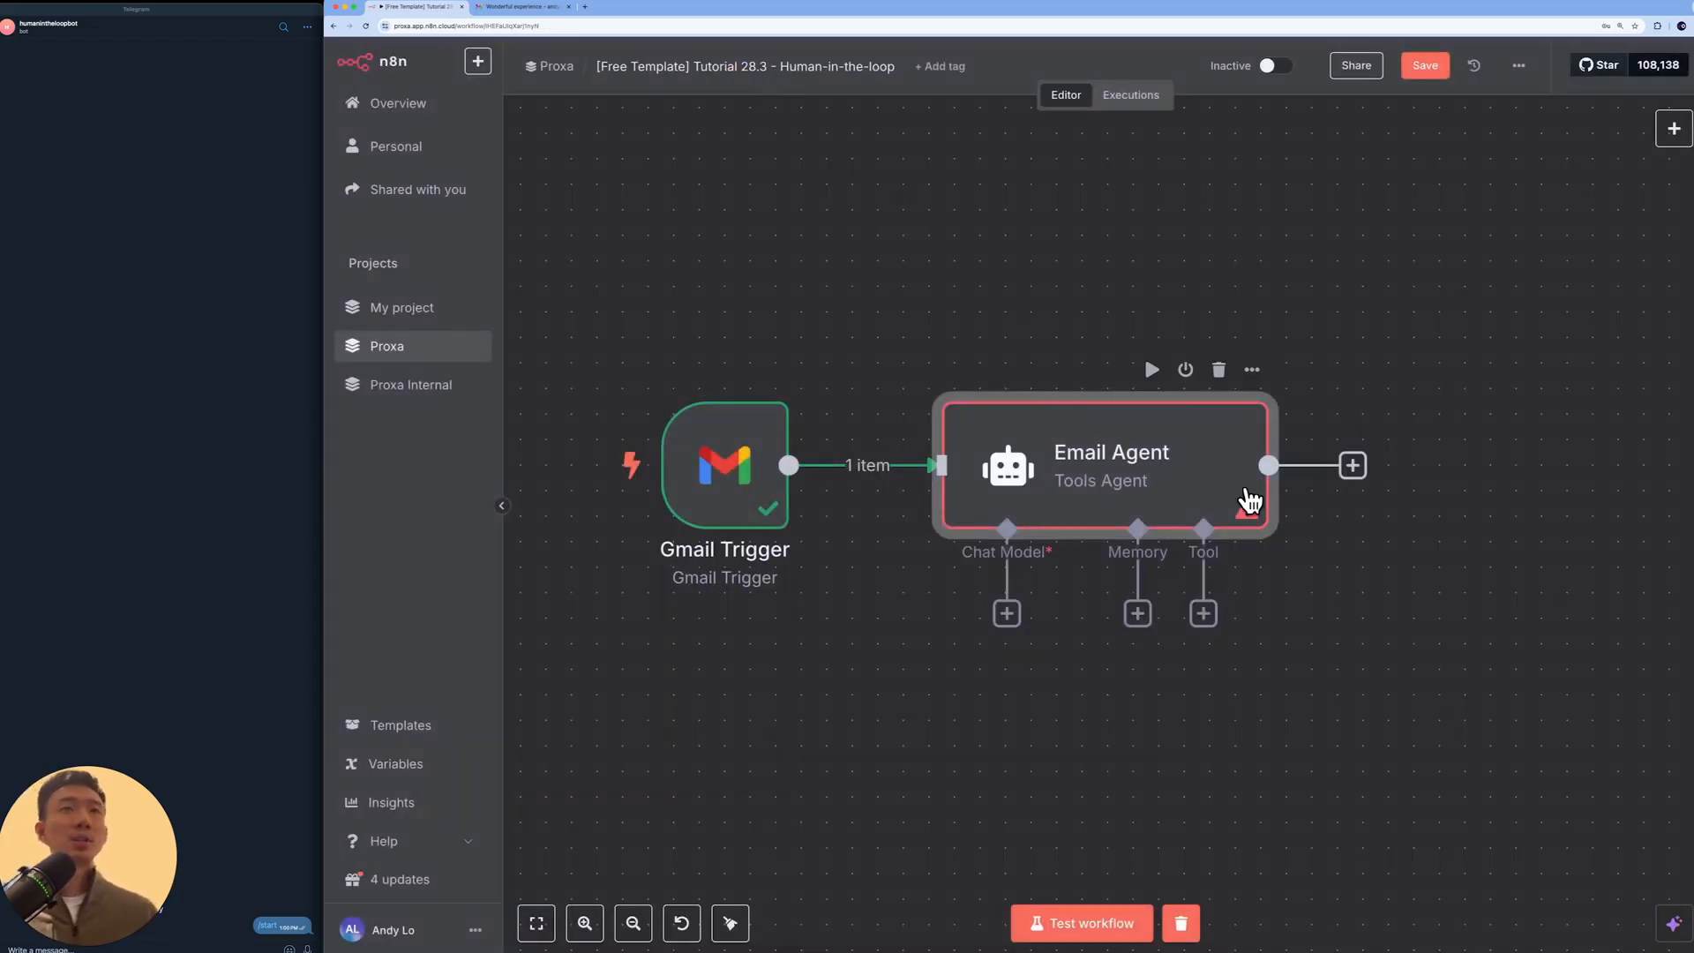
Step: Connect an OpenRouter Chat Model to the Email Agent's chat model input, keeping openai/gpt-4o-mini as the model
{"action": "mouse_move", "coordinate": [1248, 508]}
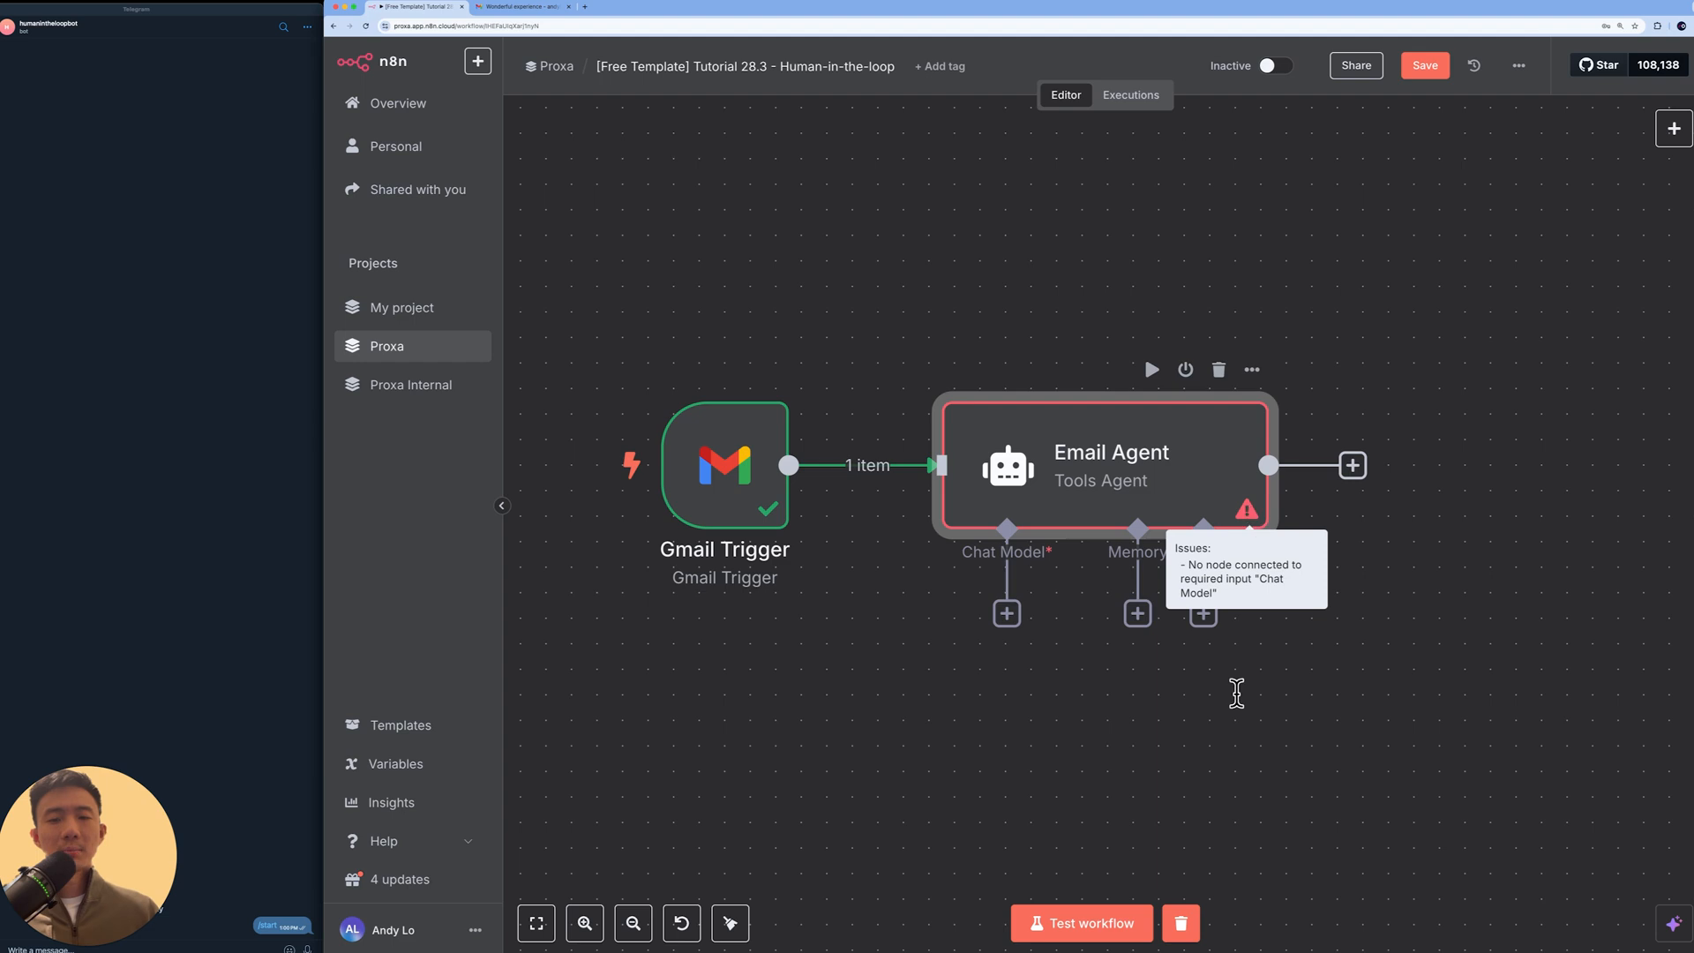
{"action": "left_click", "coordinate": [1007, 613]}
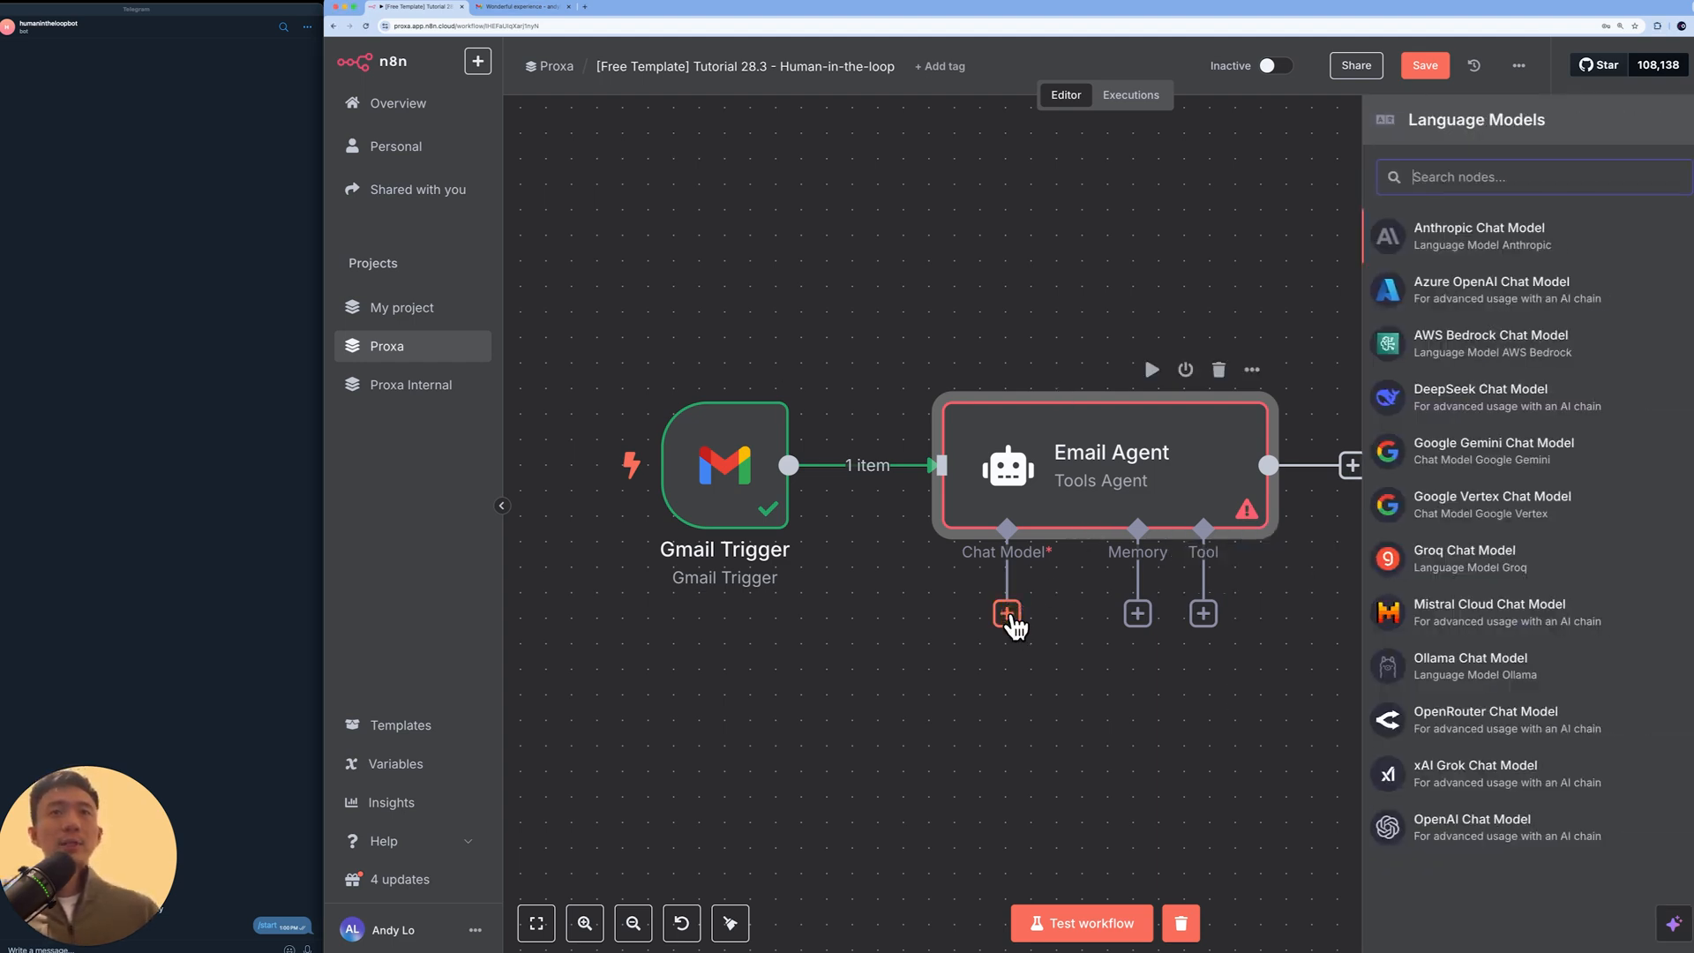
{"action": "left_click", "coordinate": [1525, 718]}
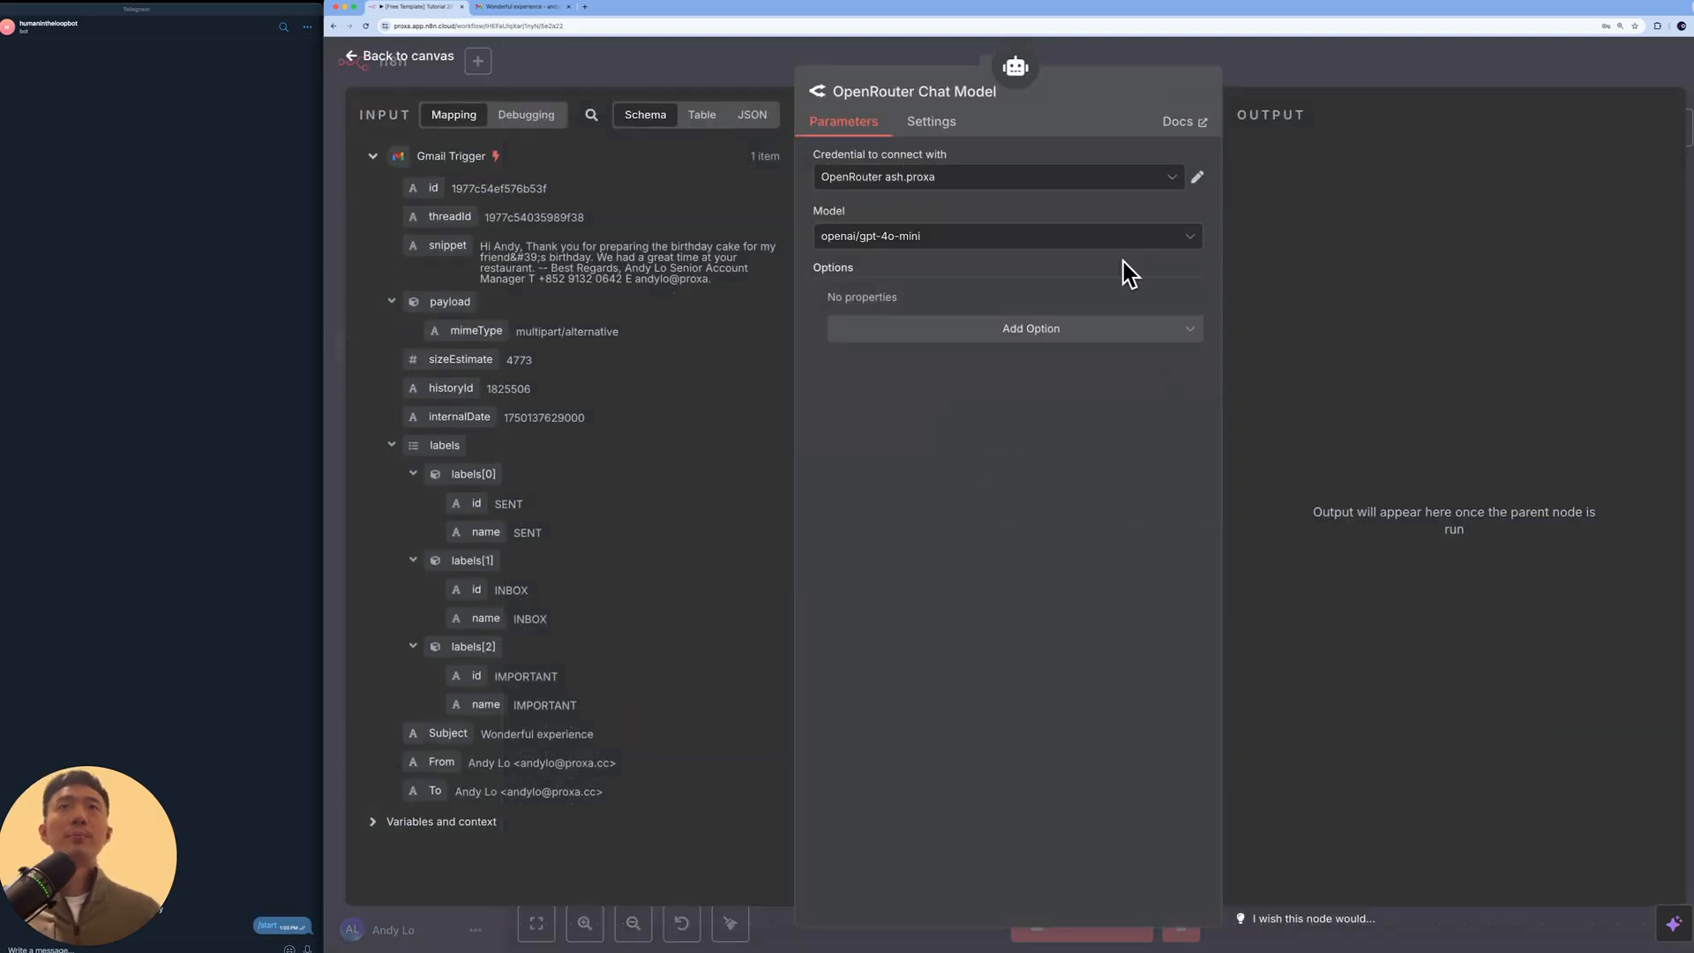
{"action": "left_click", "coordinate": [1189, 236]}
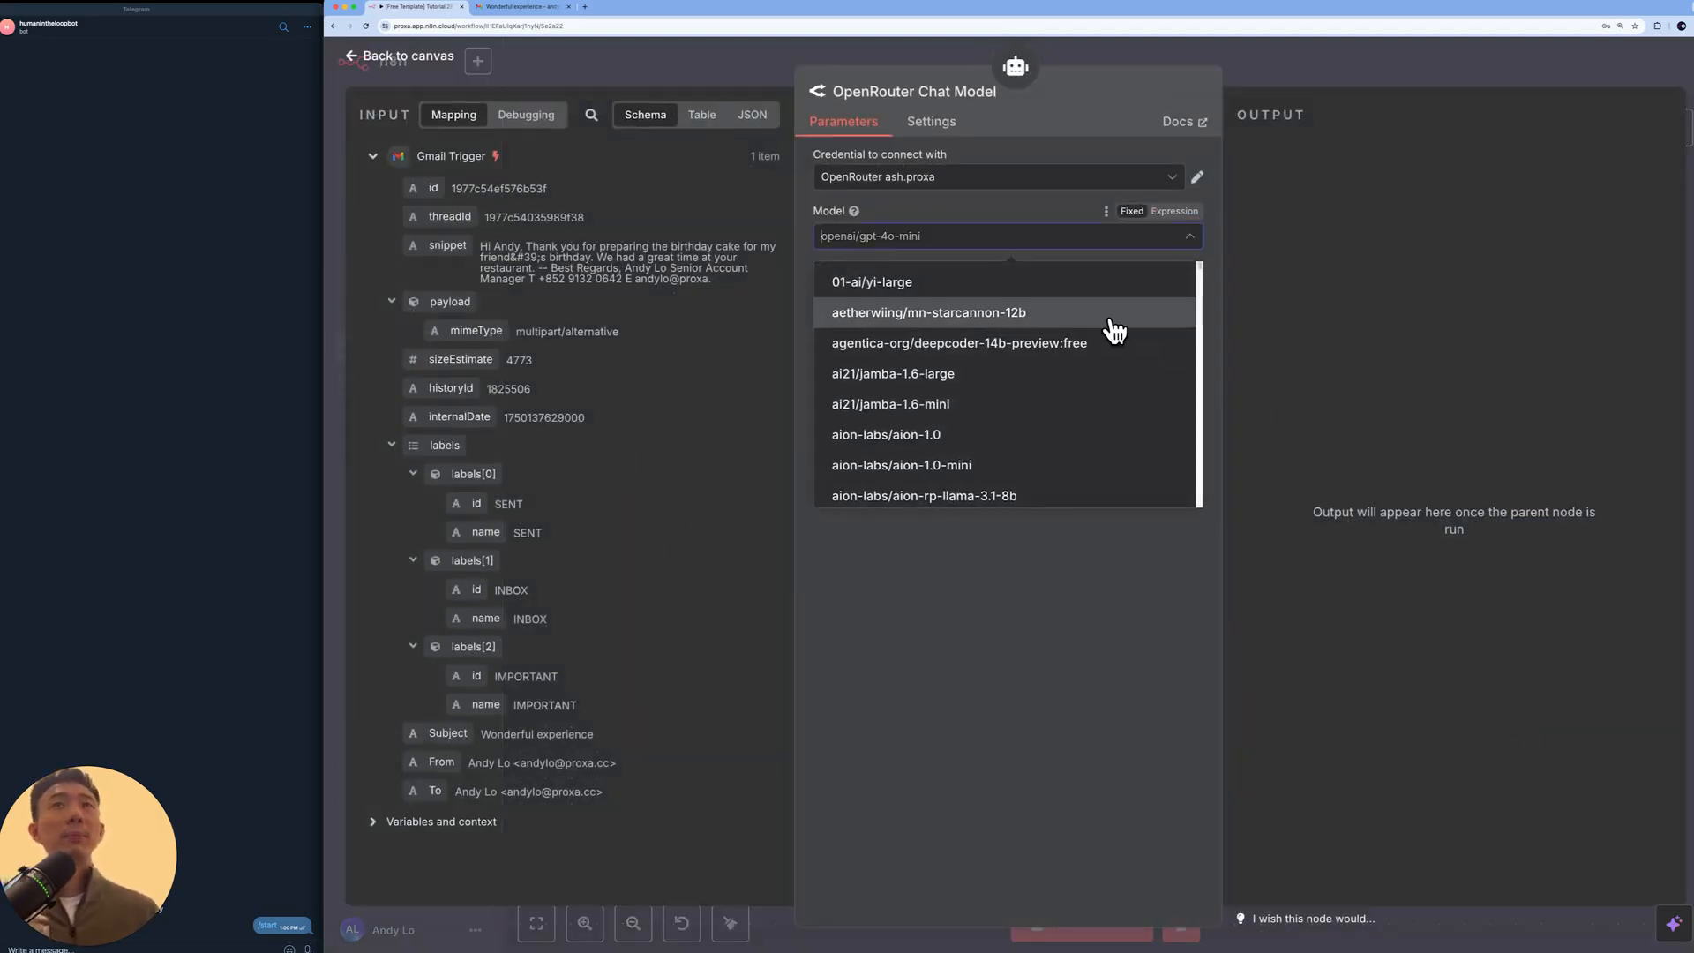
{"action": "left_click", "coordinate": [1117, 608]}
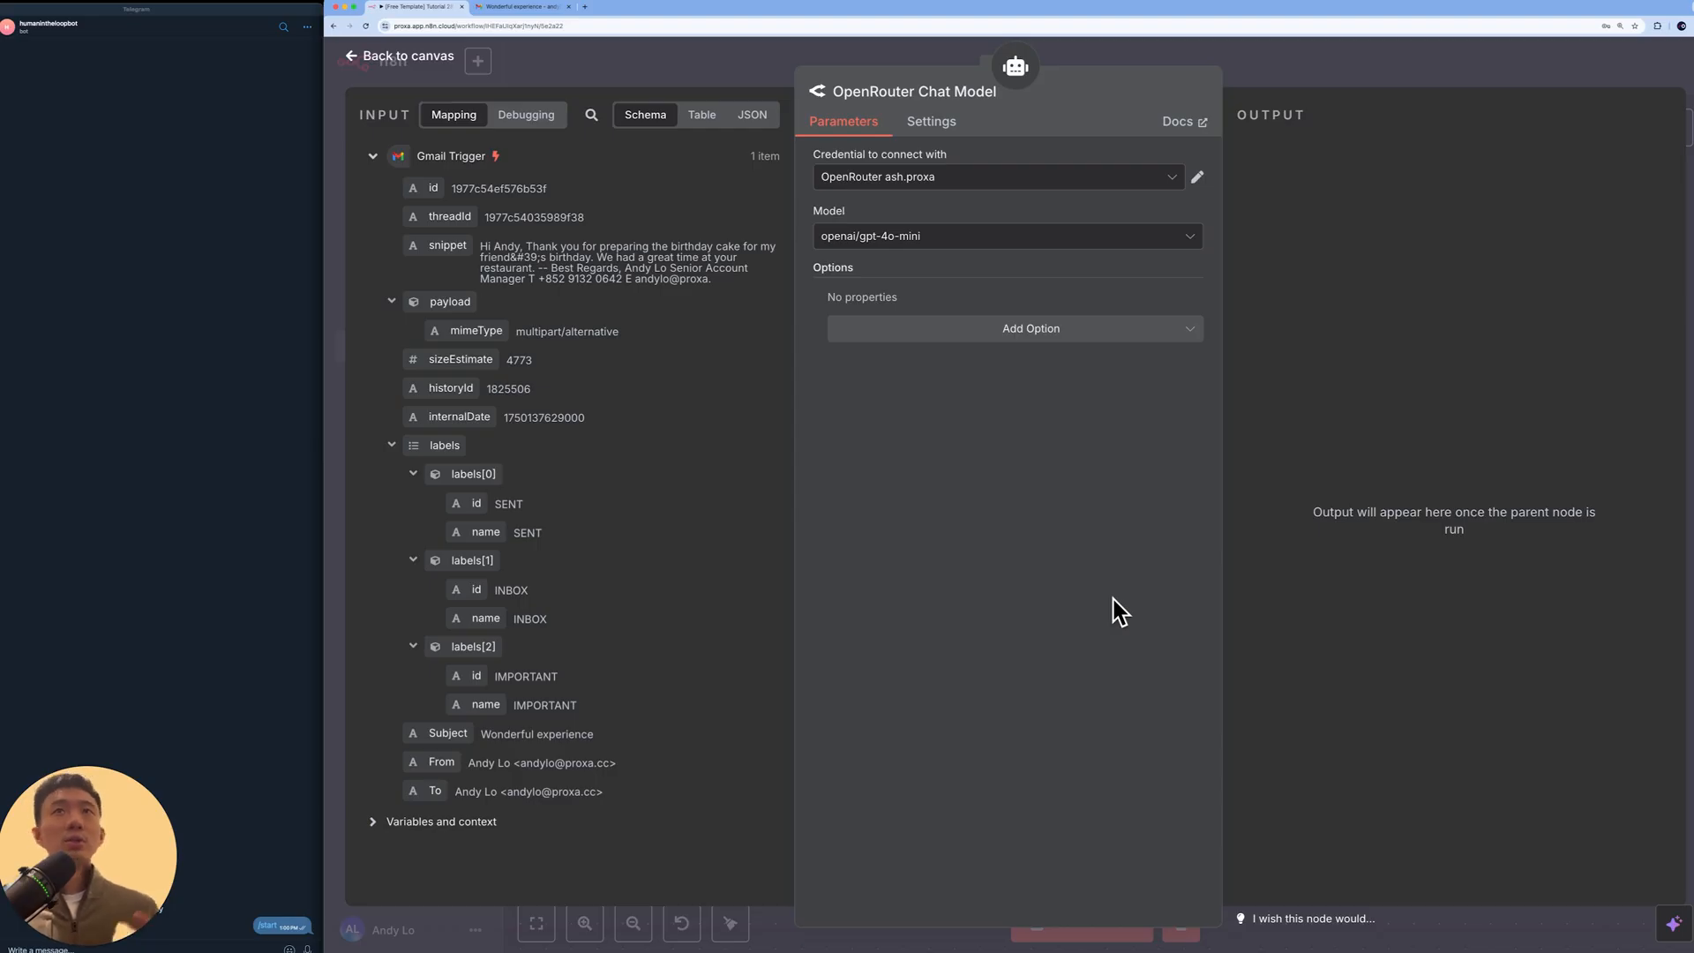
Step: Start a new OpenRouter credential and open the API Keys page on openrouter.ai in a new browser tab
{"action": "left_click", "coordinate": [1174, 181]}
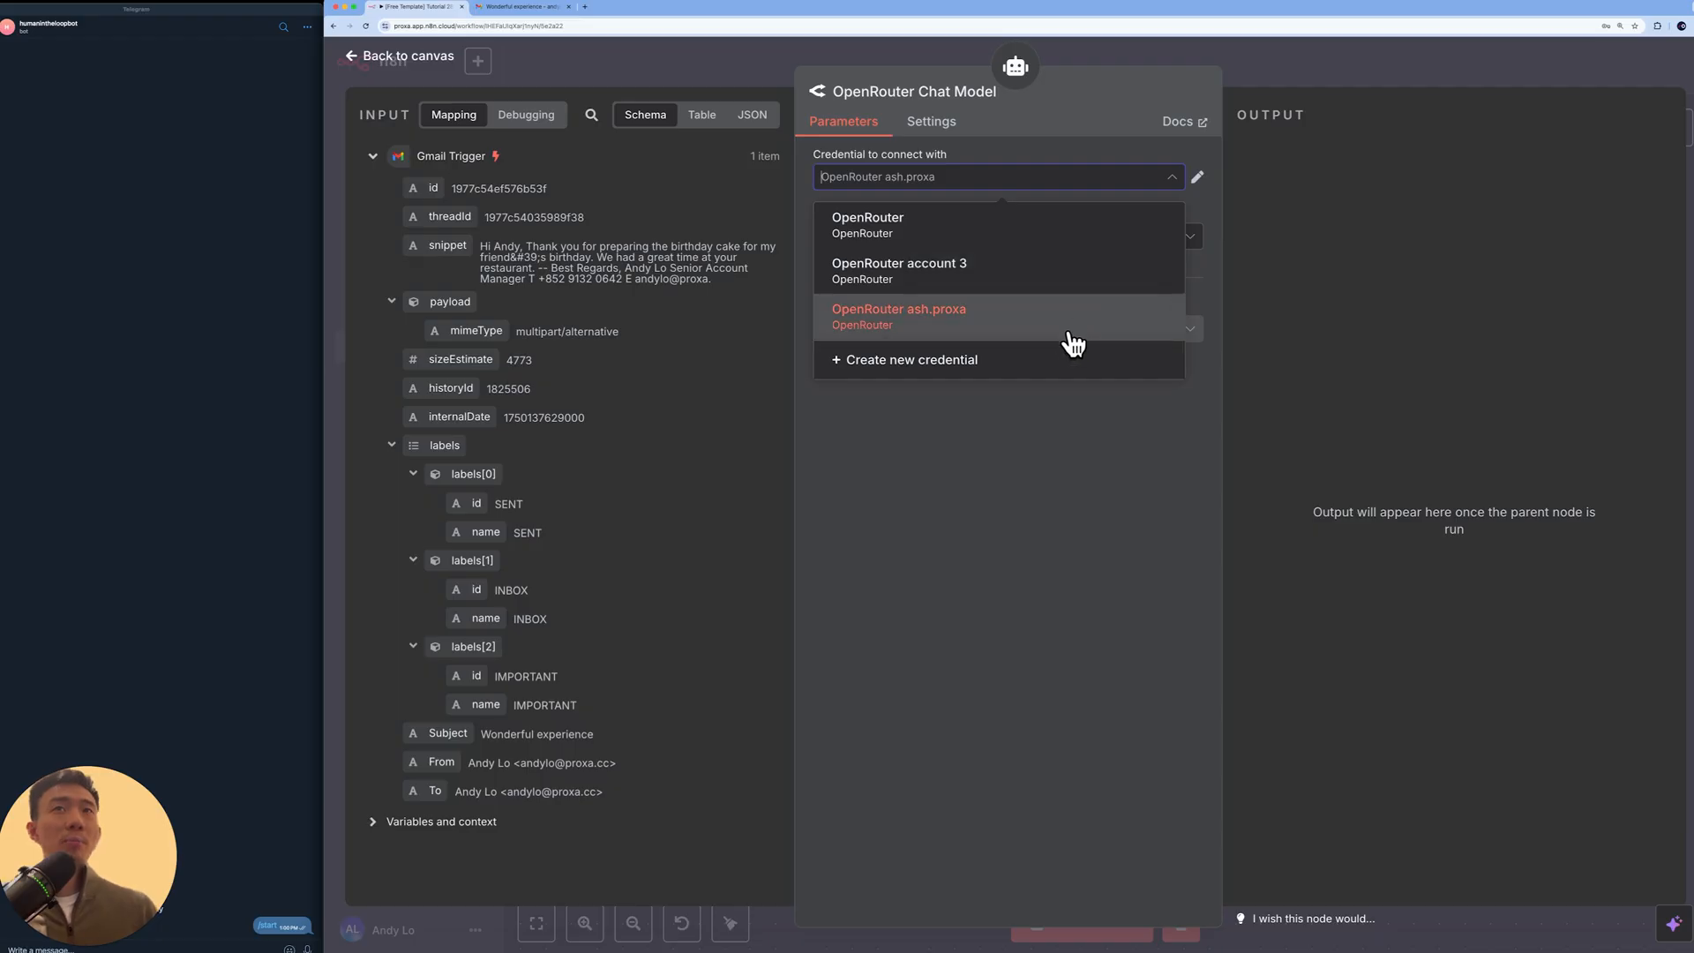
{"action": "left_click", "coordinate": [1056, 362]}
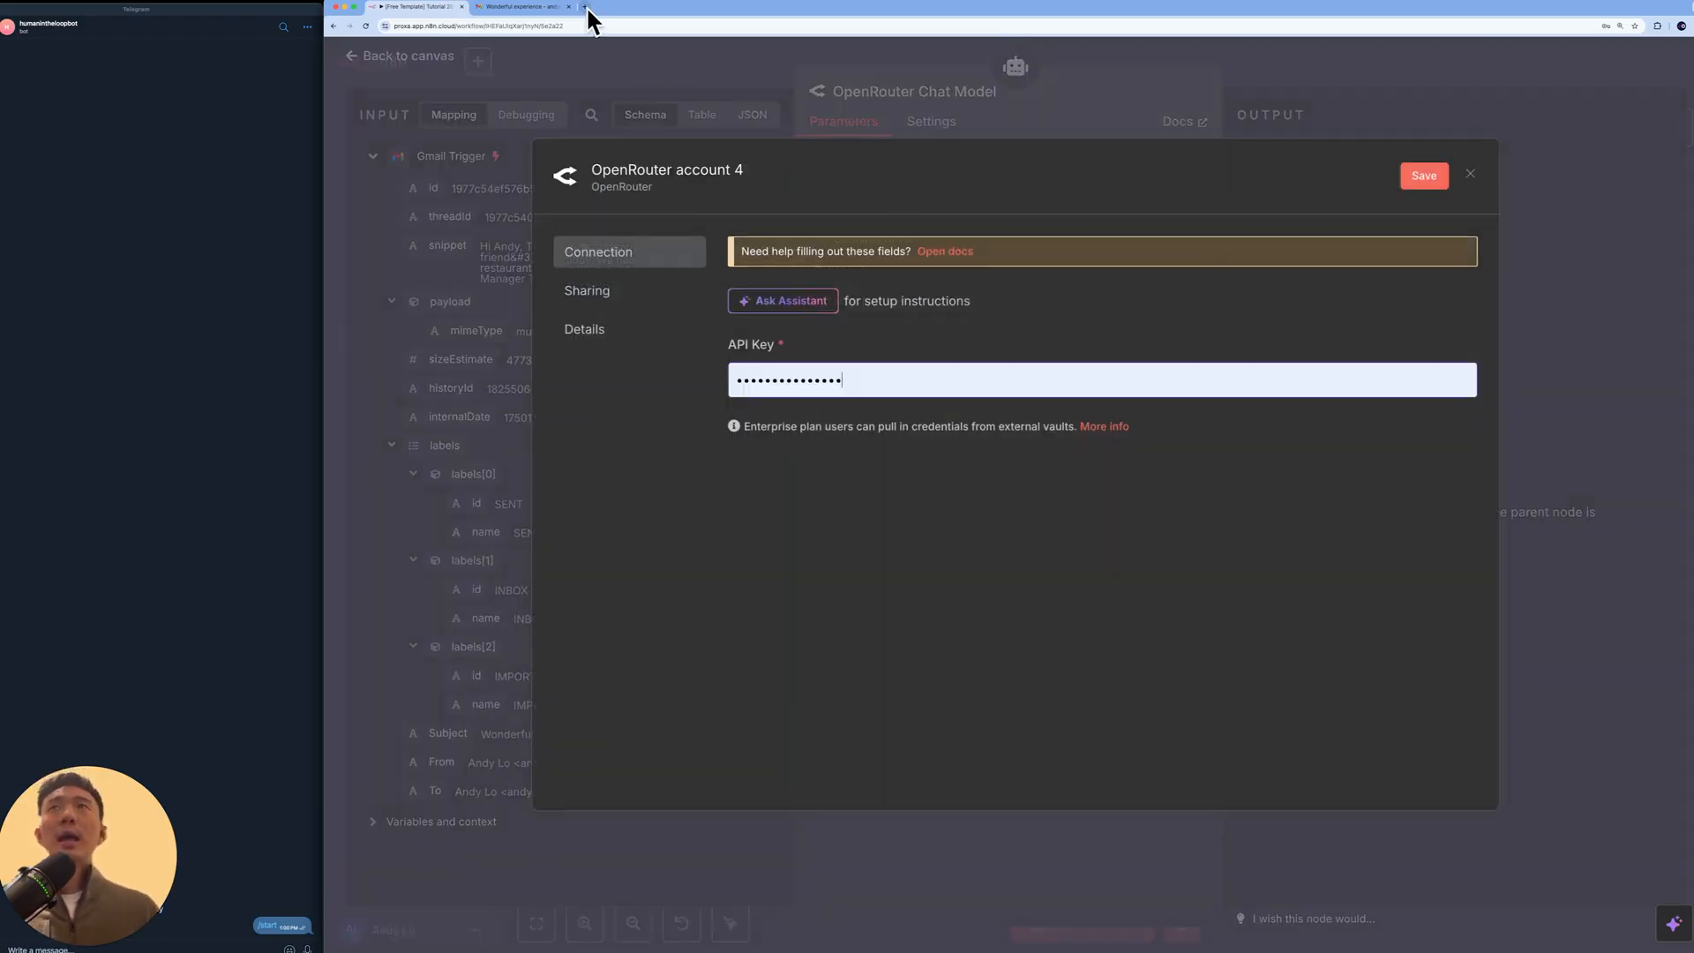
{"action": "left_click", "coordinate": [585, 7]}
{"action": "type", "text": "openrouter.ai"}
{"action": "key", "text": "Return"}
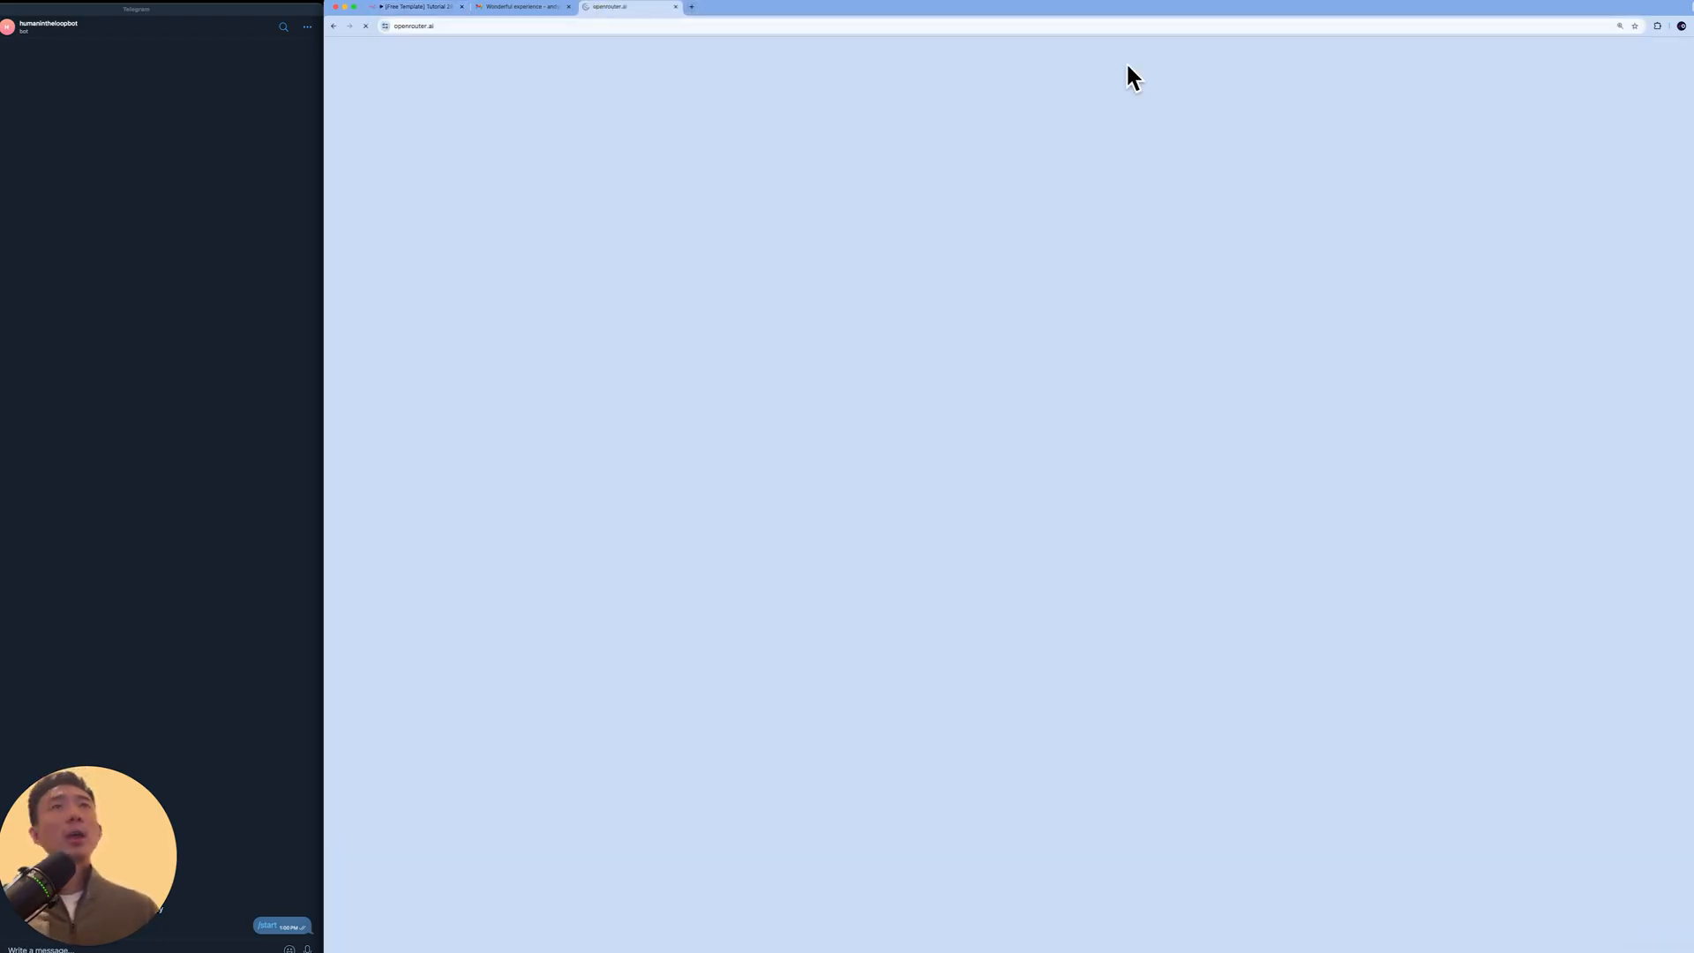
{"action": "left_click", "coordinate": [1623, 73]}
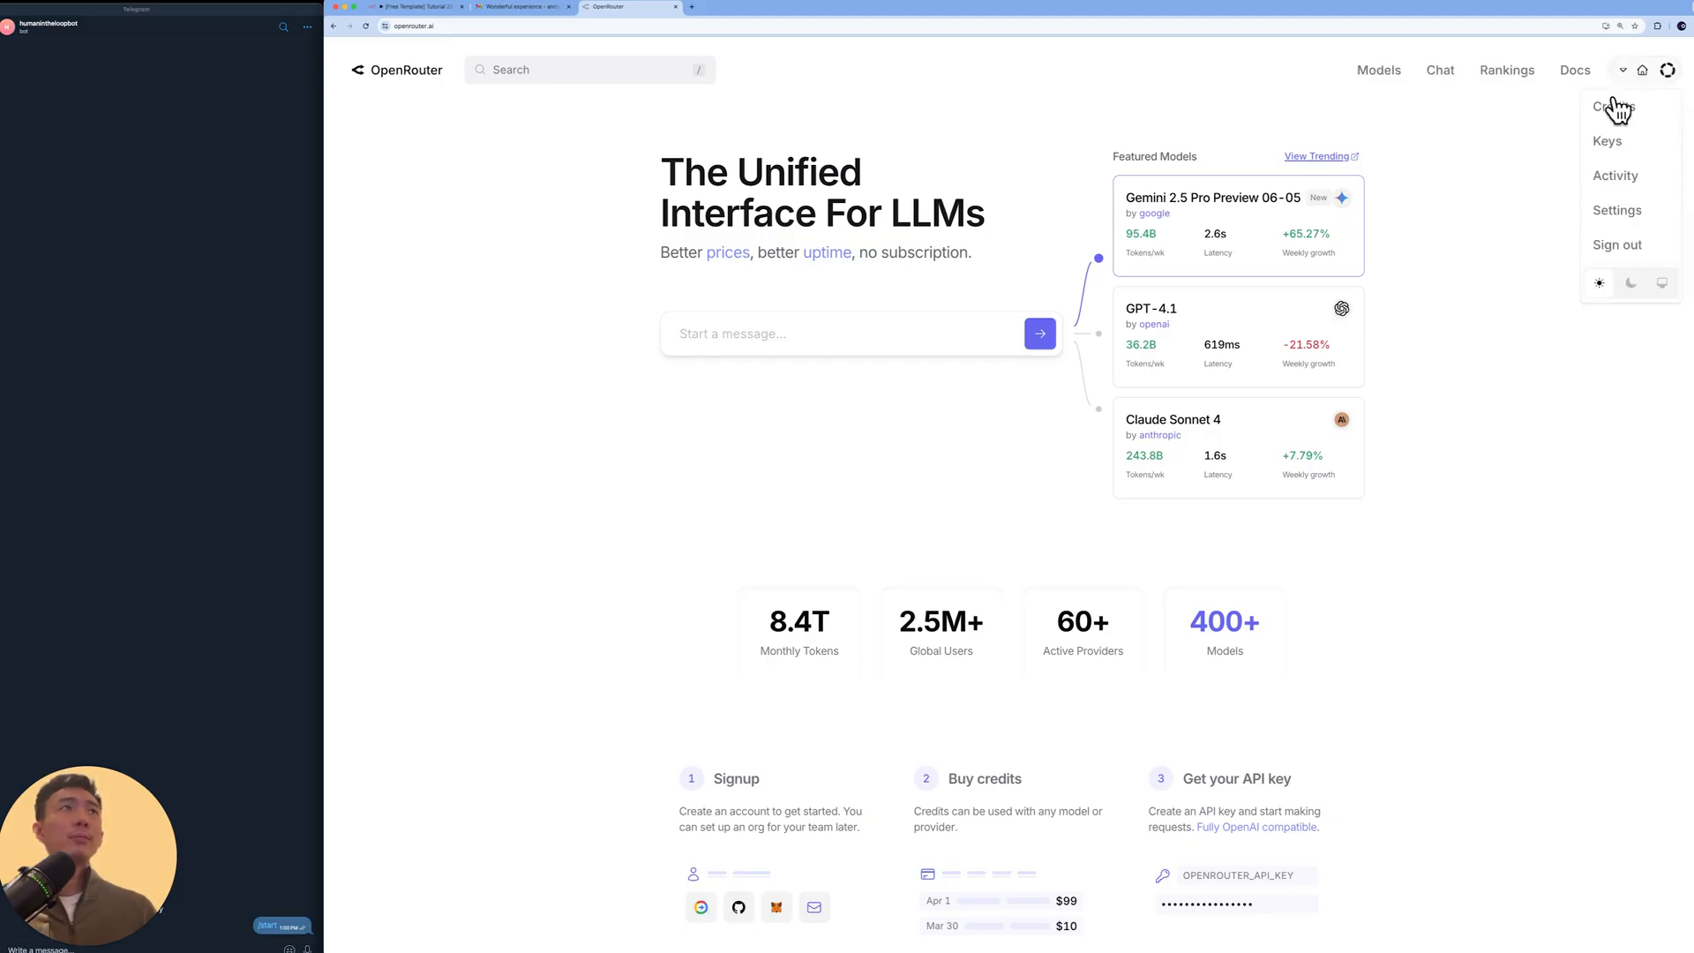
{"action": "left_click", "coordinate": [1602, 154]}
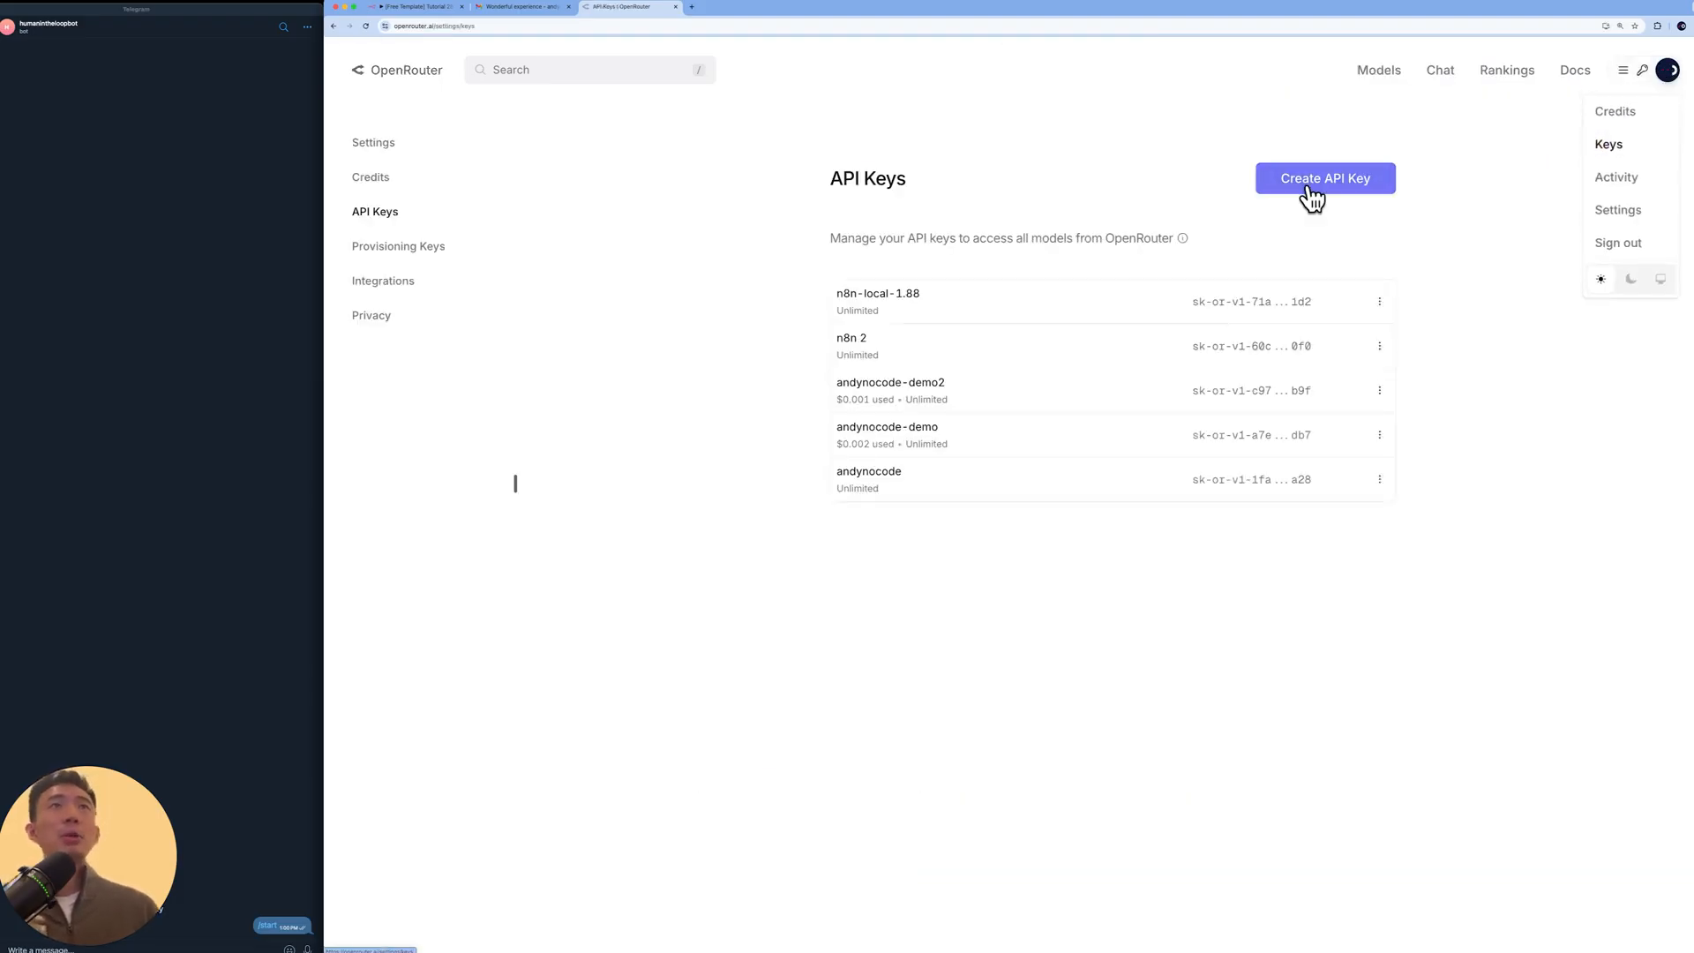
Step: Return to n8n, discard the unsaved OpenRouter credential and keep the already assigned one selected for the chat model
{"action": "left_click", "coordinate": [431, 8]}
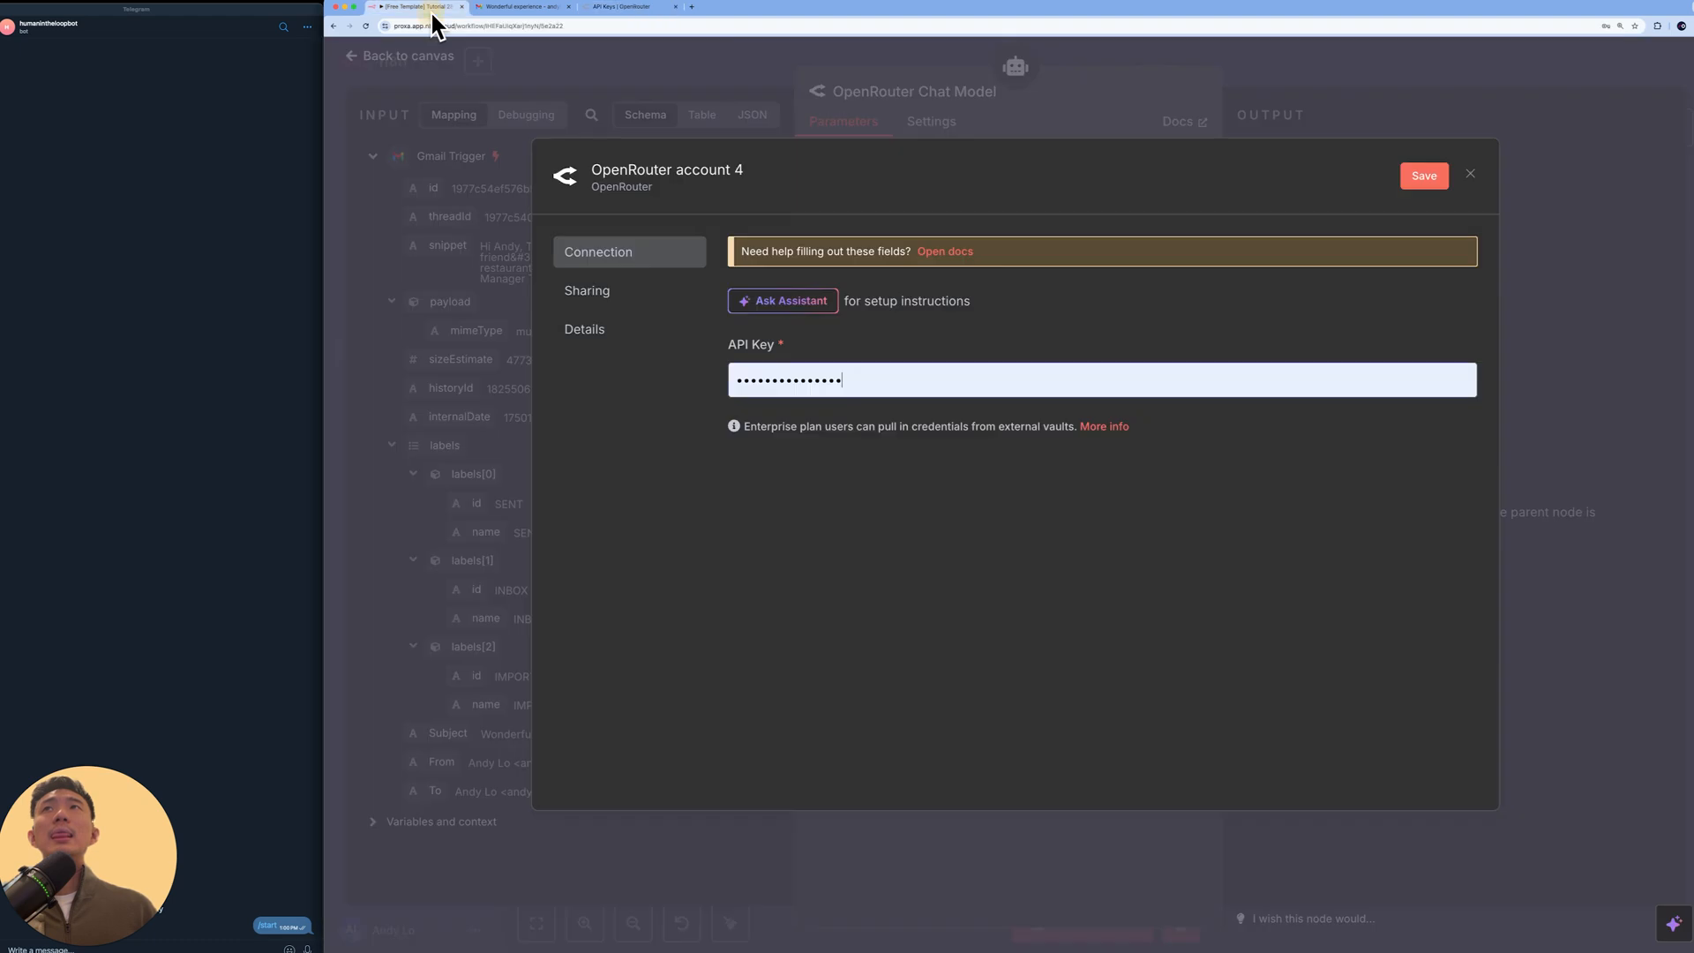
{"action": "left_click", "coordinate": [1470, 174]}
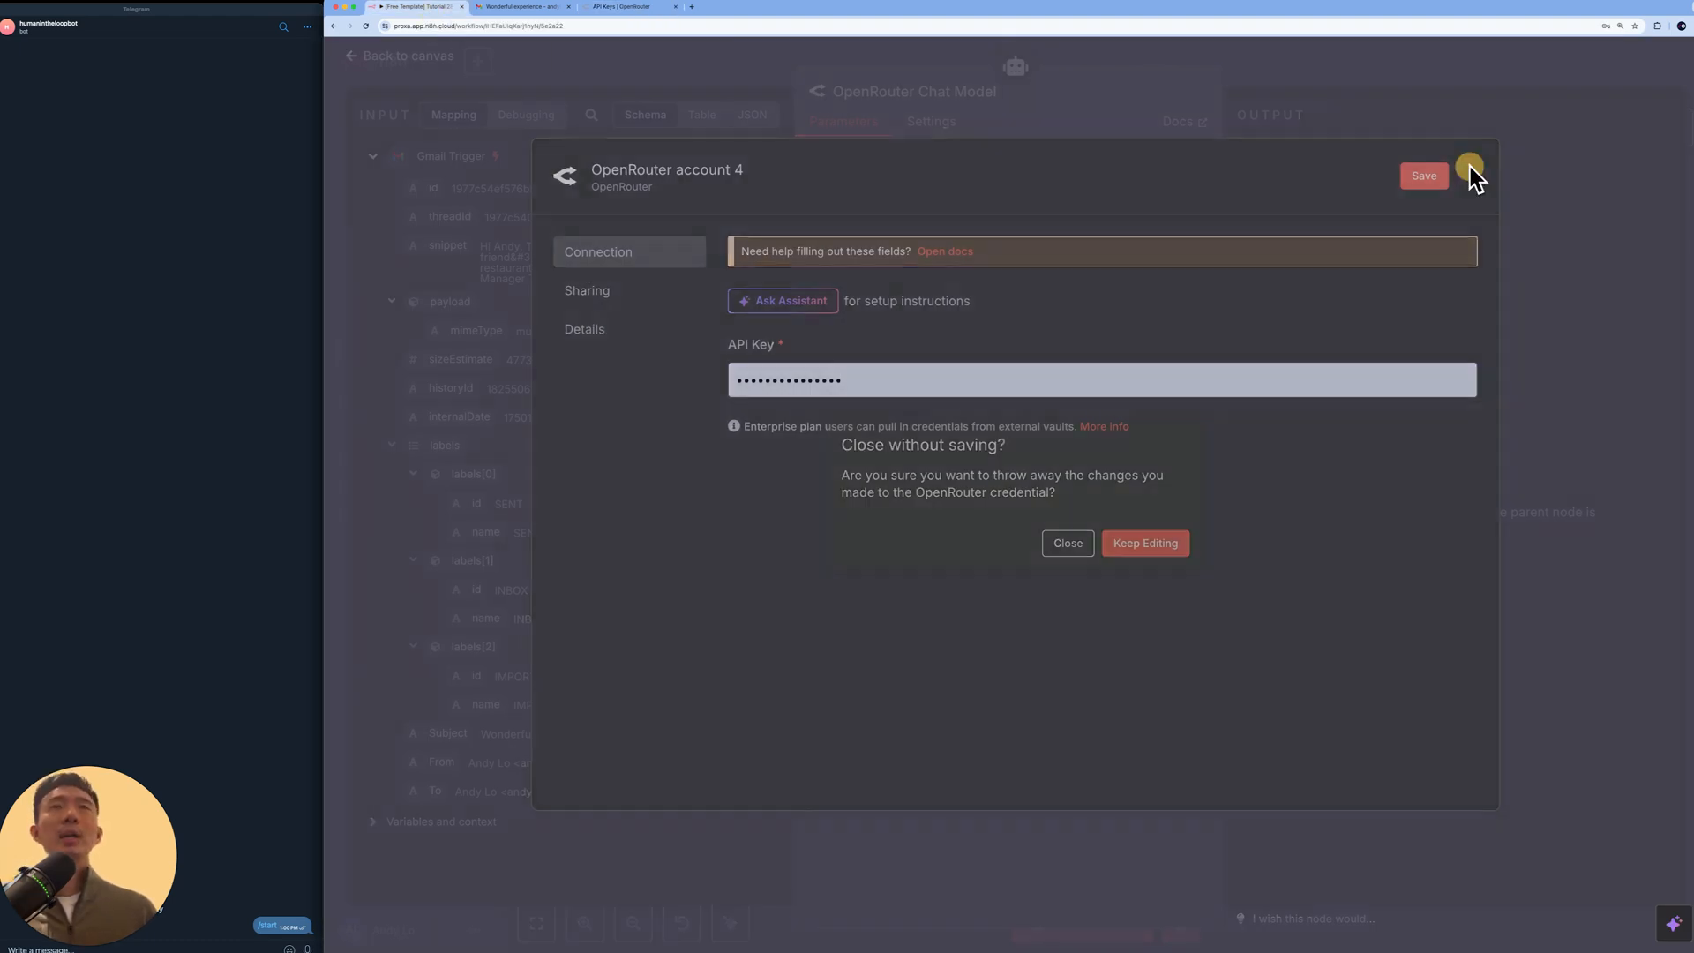
{"action": "left_click", "coordinate": [1068, 543]}
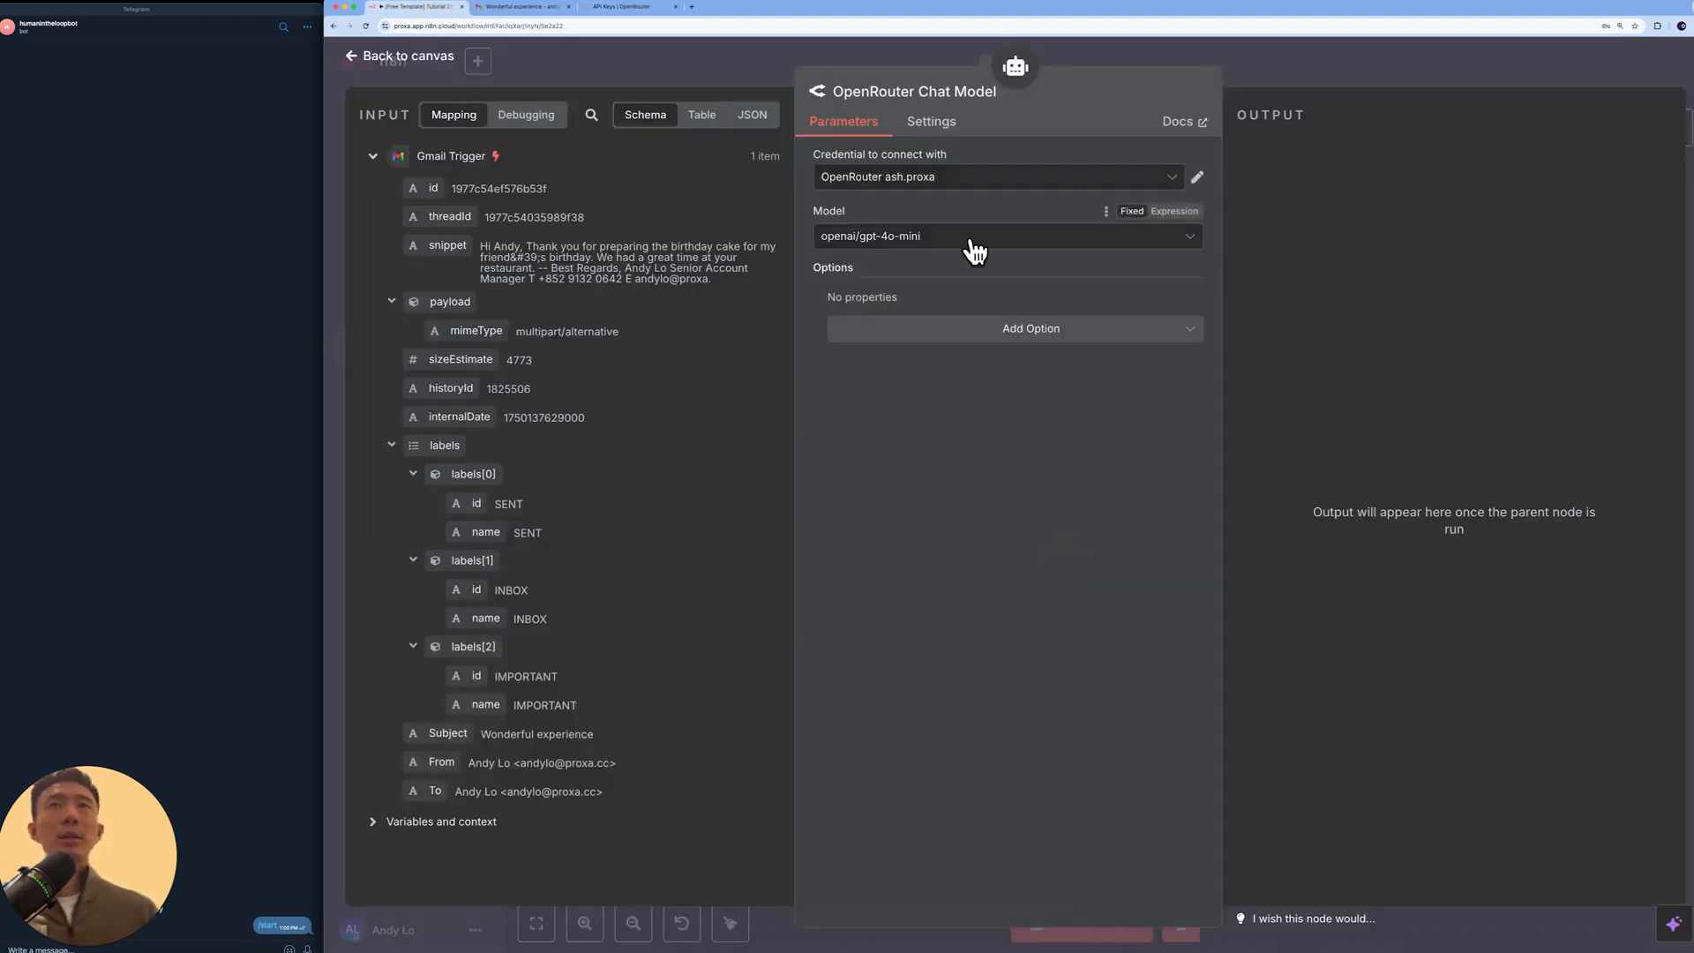
{"action": "left_click", "coordinate": [1004, 181]}
{"action": "left_click", "coordinate": [1021, 327]}
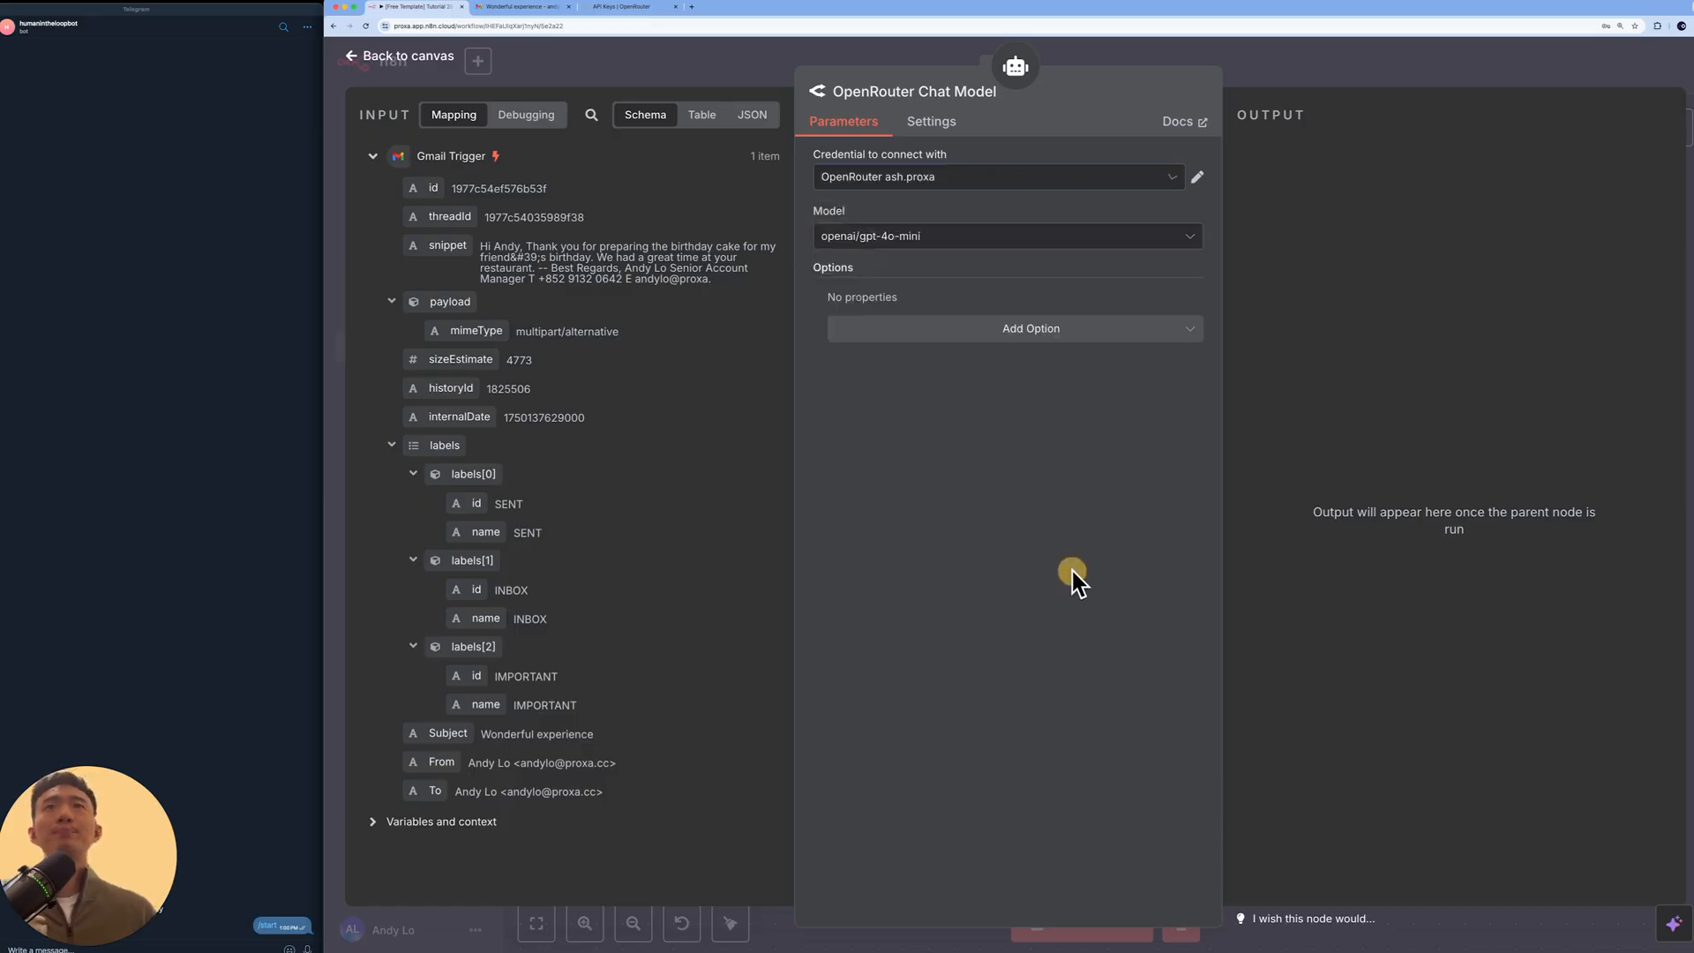
Step: Close the chat model settings and reposition the OpenRouter Chat Model node directly above the Email Agent
{"action": "key", "text": "Escape"}
{"action": "left_click_drag", "start_coordinate": [1041, 706], "coordinate": [1011, 273]}
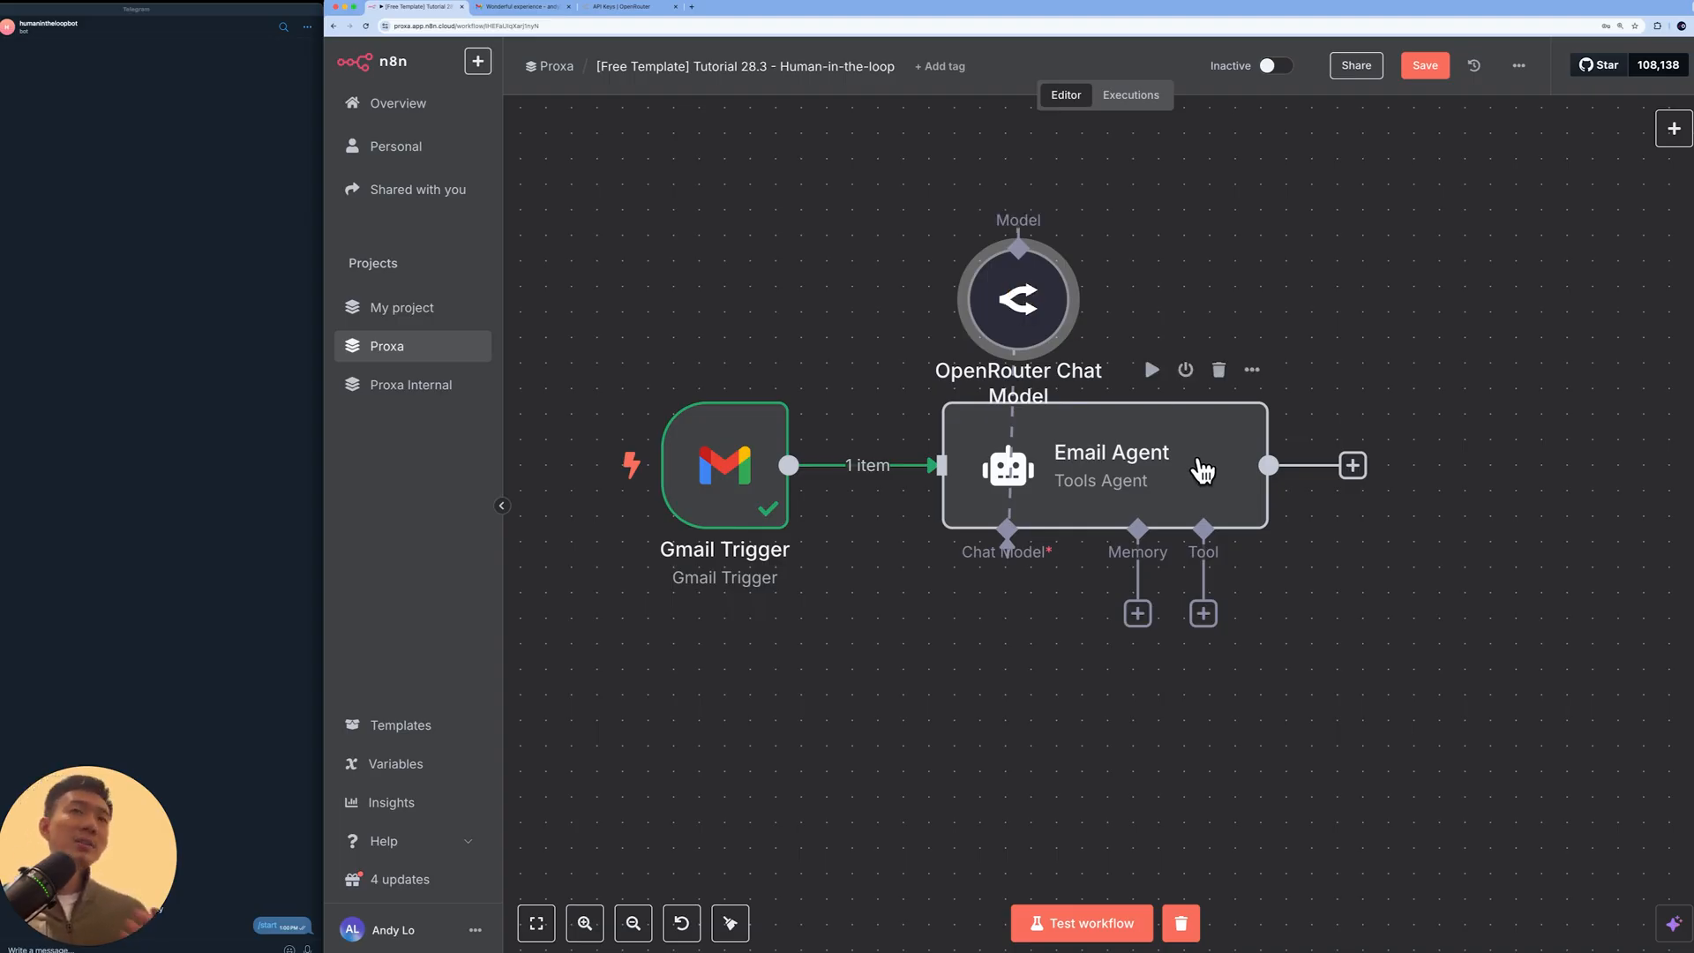
{"action": "left_click_drag", "start_coordinate": [1021, 310], "coordinate": [1021, 260]}
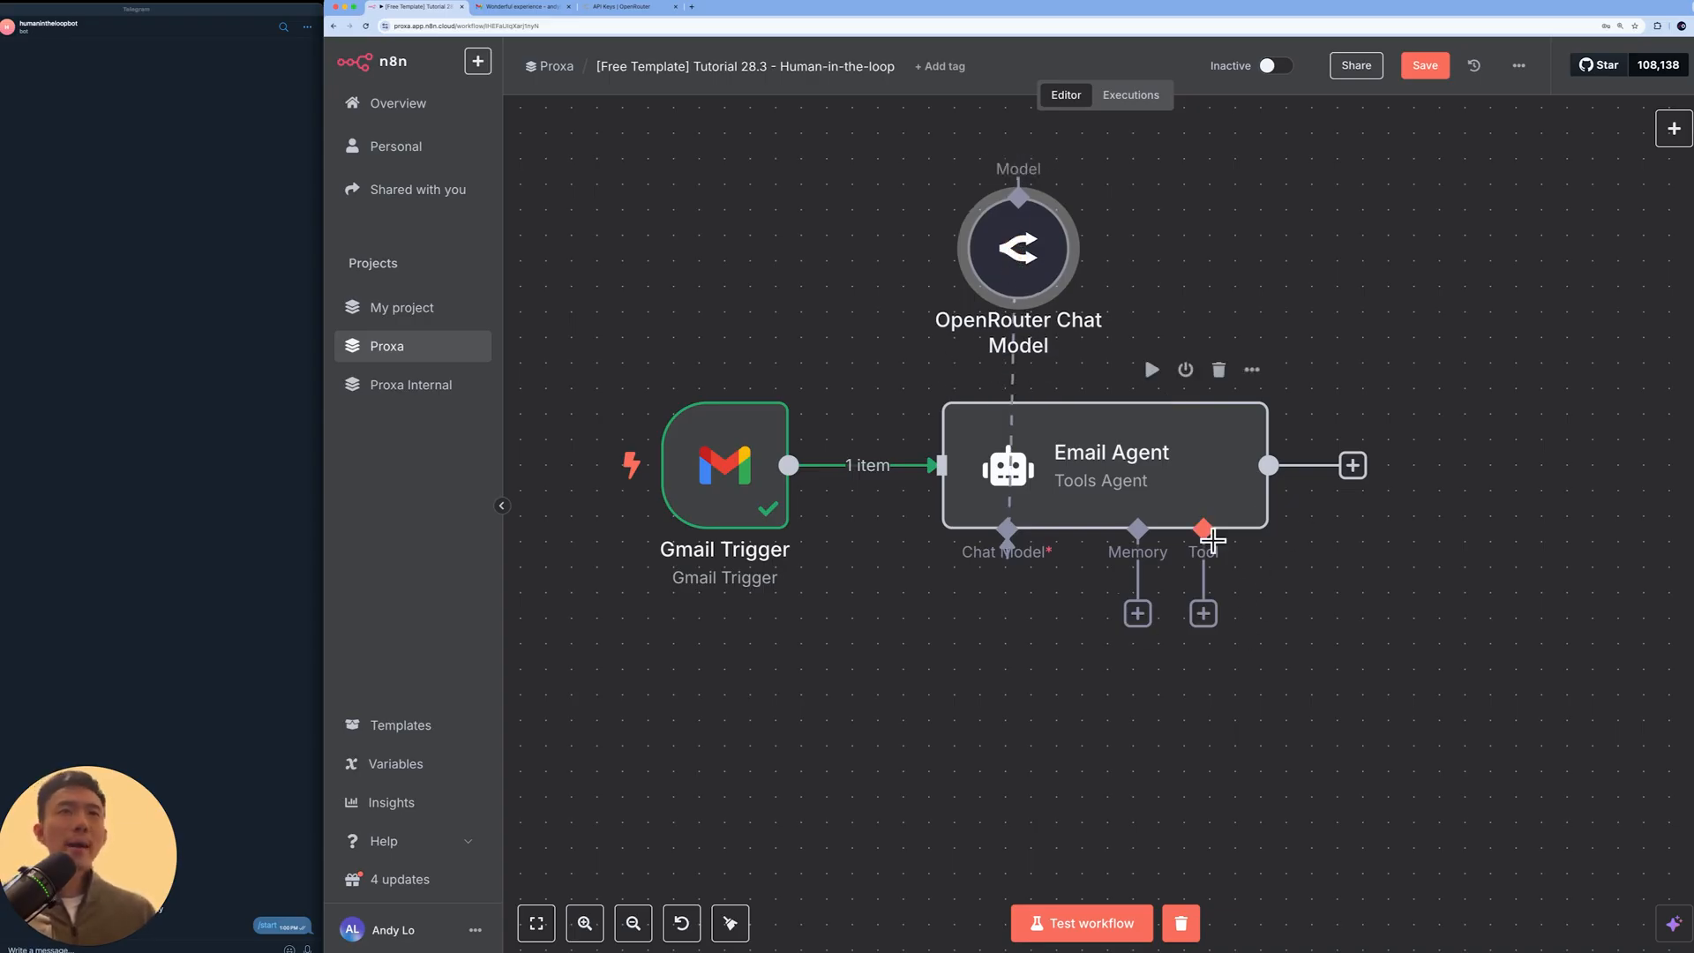
Step: Enable Require Specific Output Format on the Email Agent and attach a Structured Output Parser to its output parser input
{"action": "double_click", "coordinate": [1123, 494]}
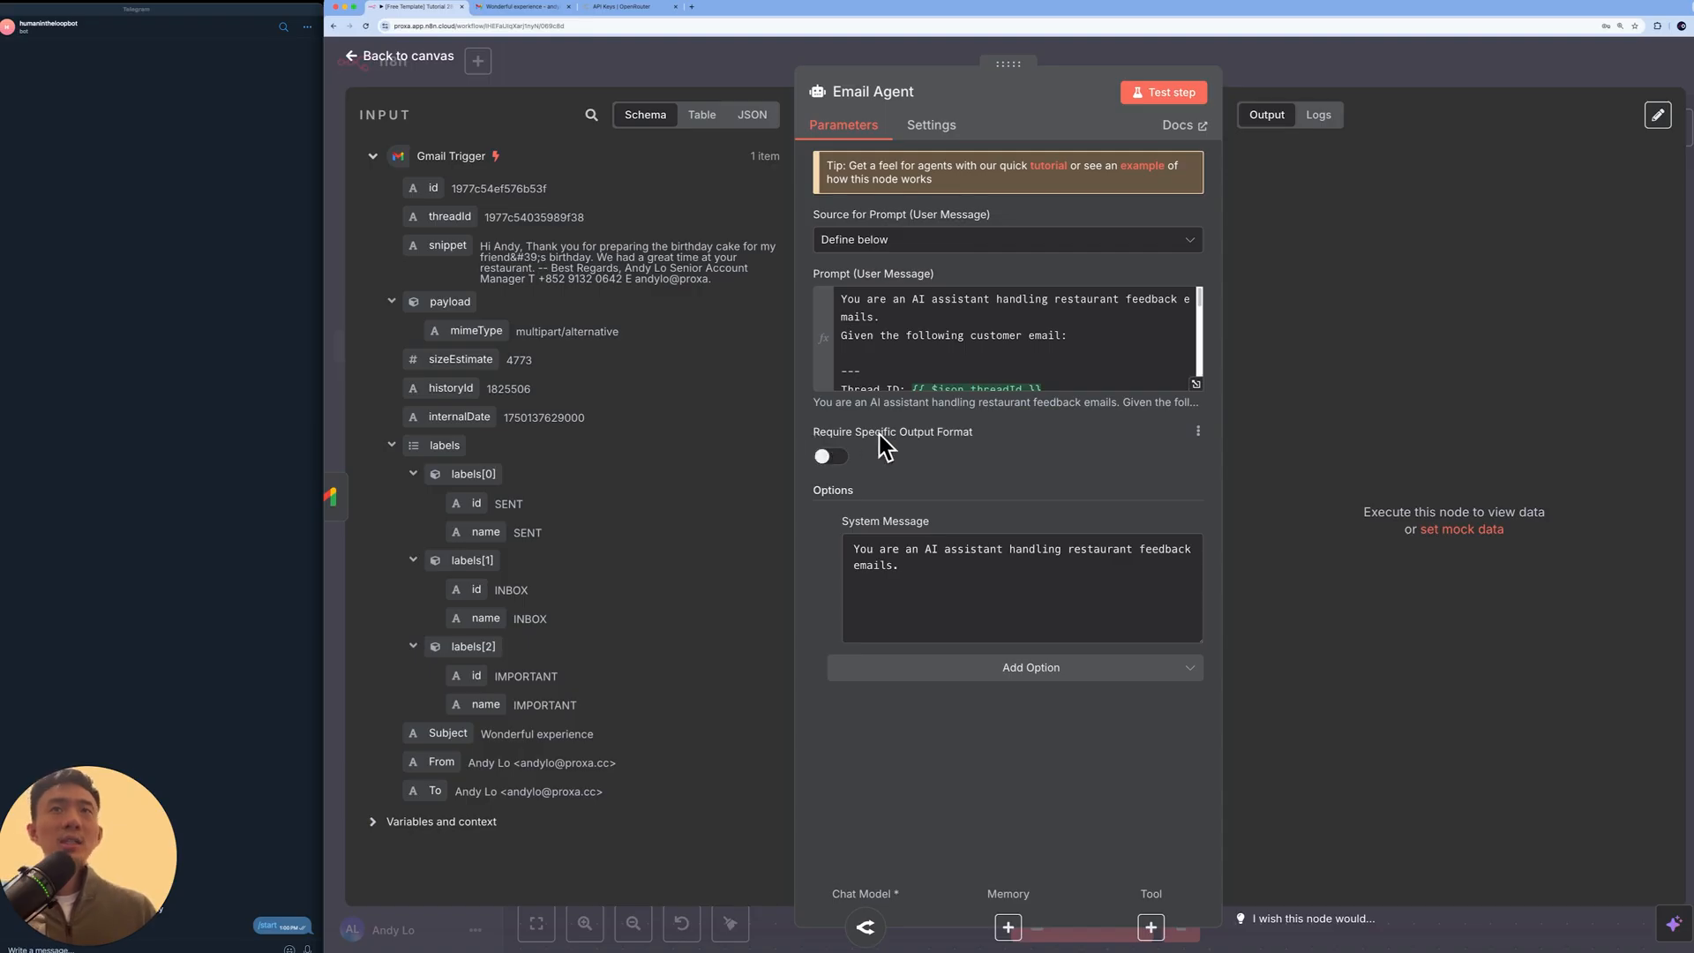
{"action": "left_click", "coordinate": [829, 457]}
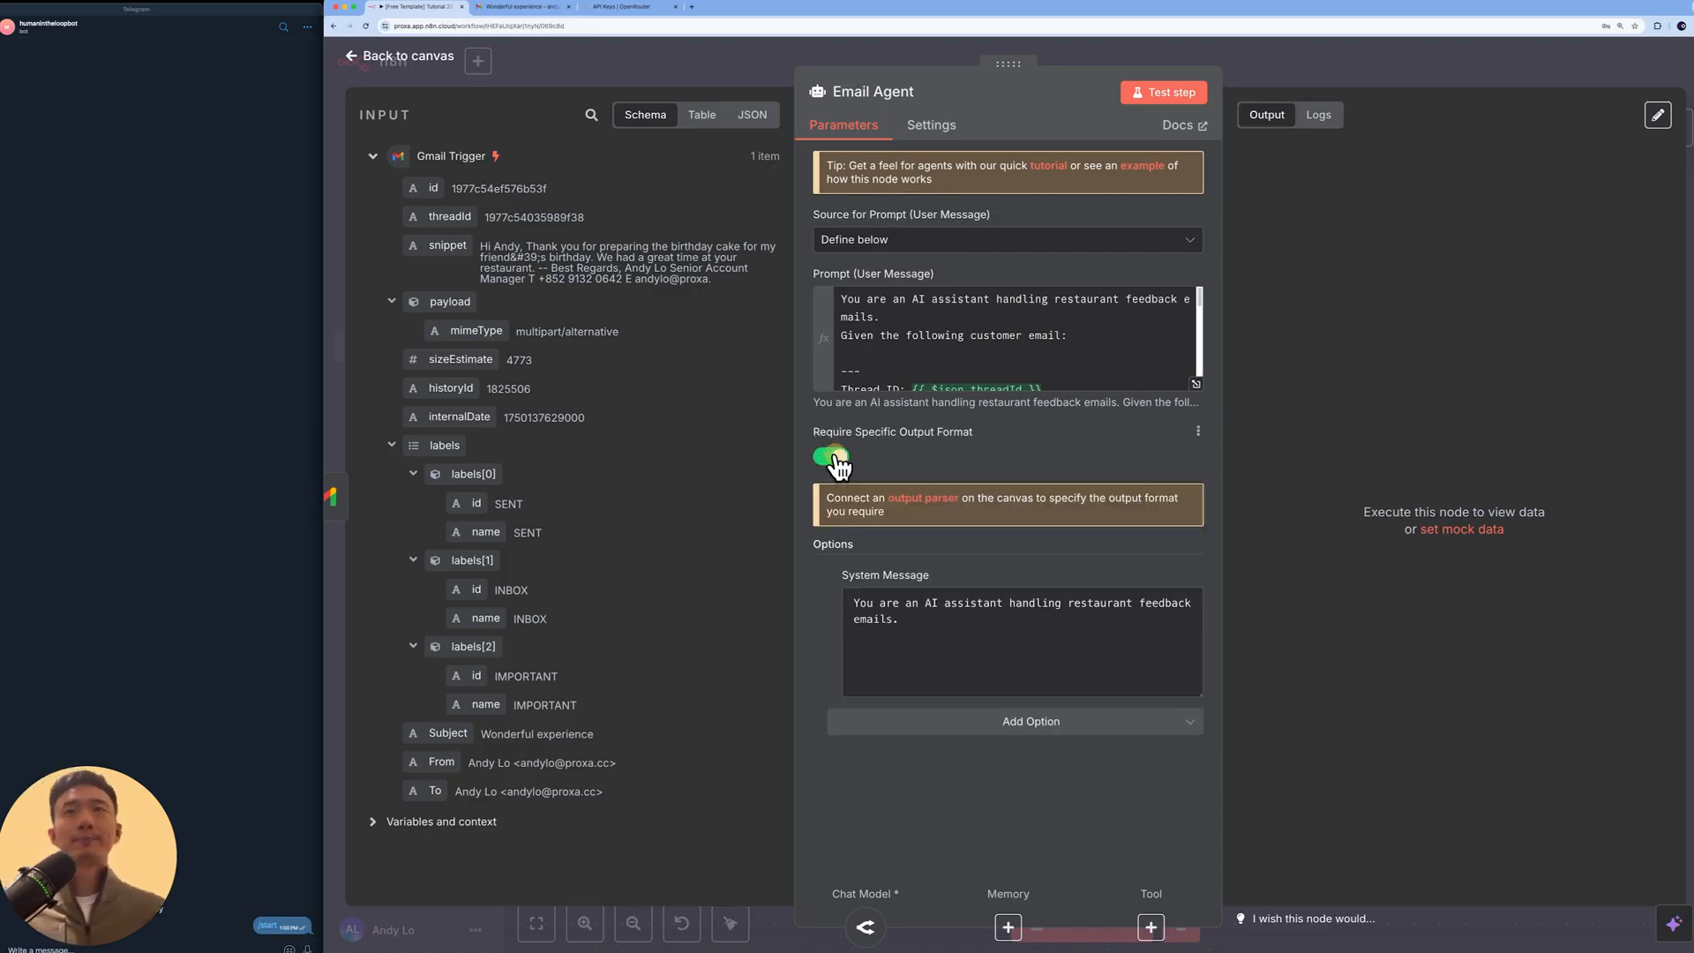
{"action": "left_click", "coordinate": [757, 79]}
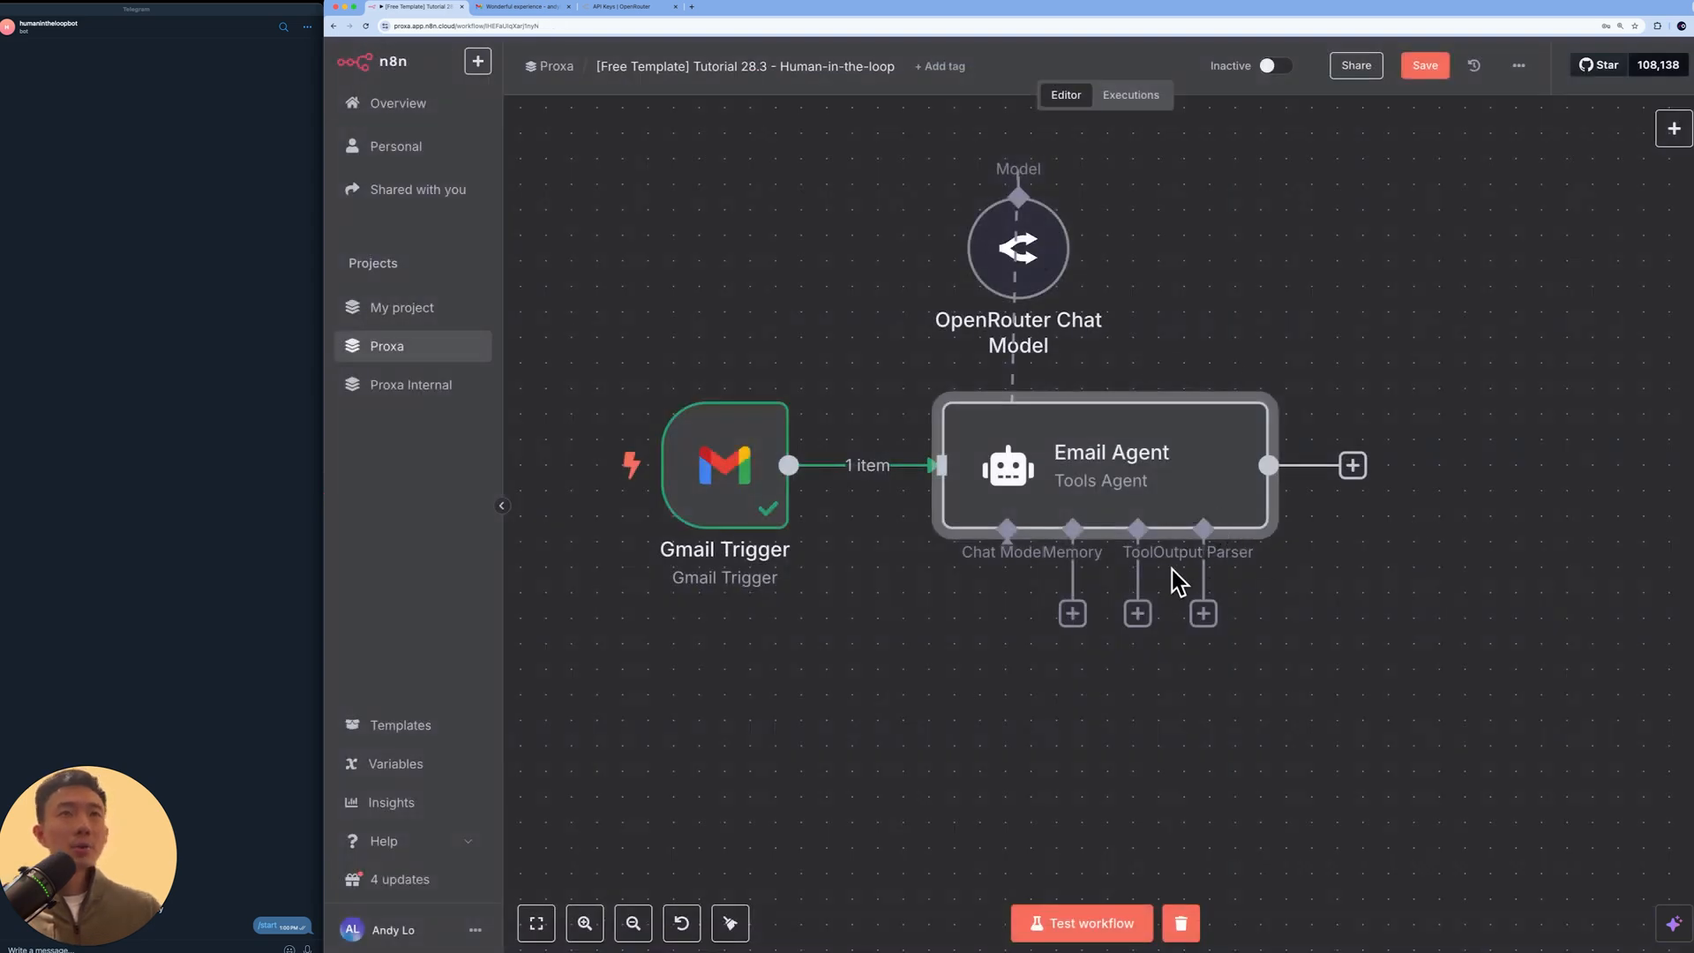
{"action": "left_click", "coordinate": [1204, 615]}
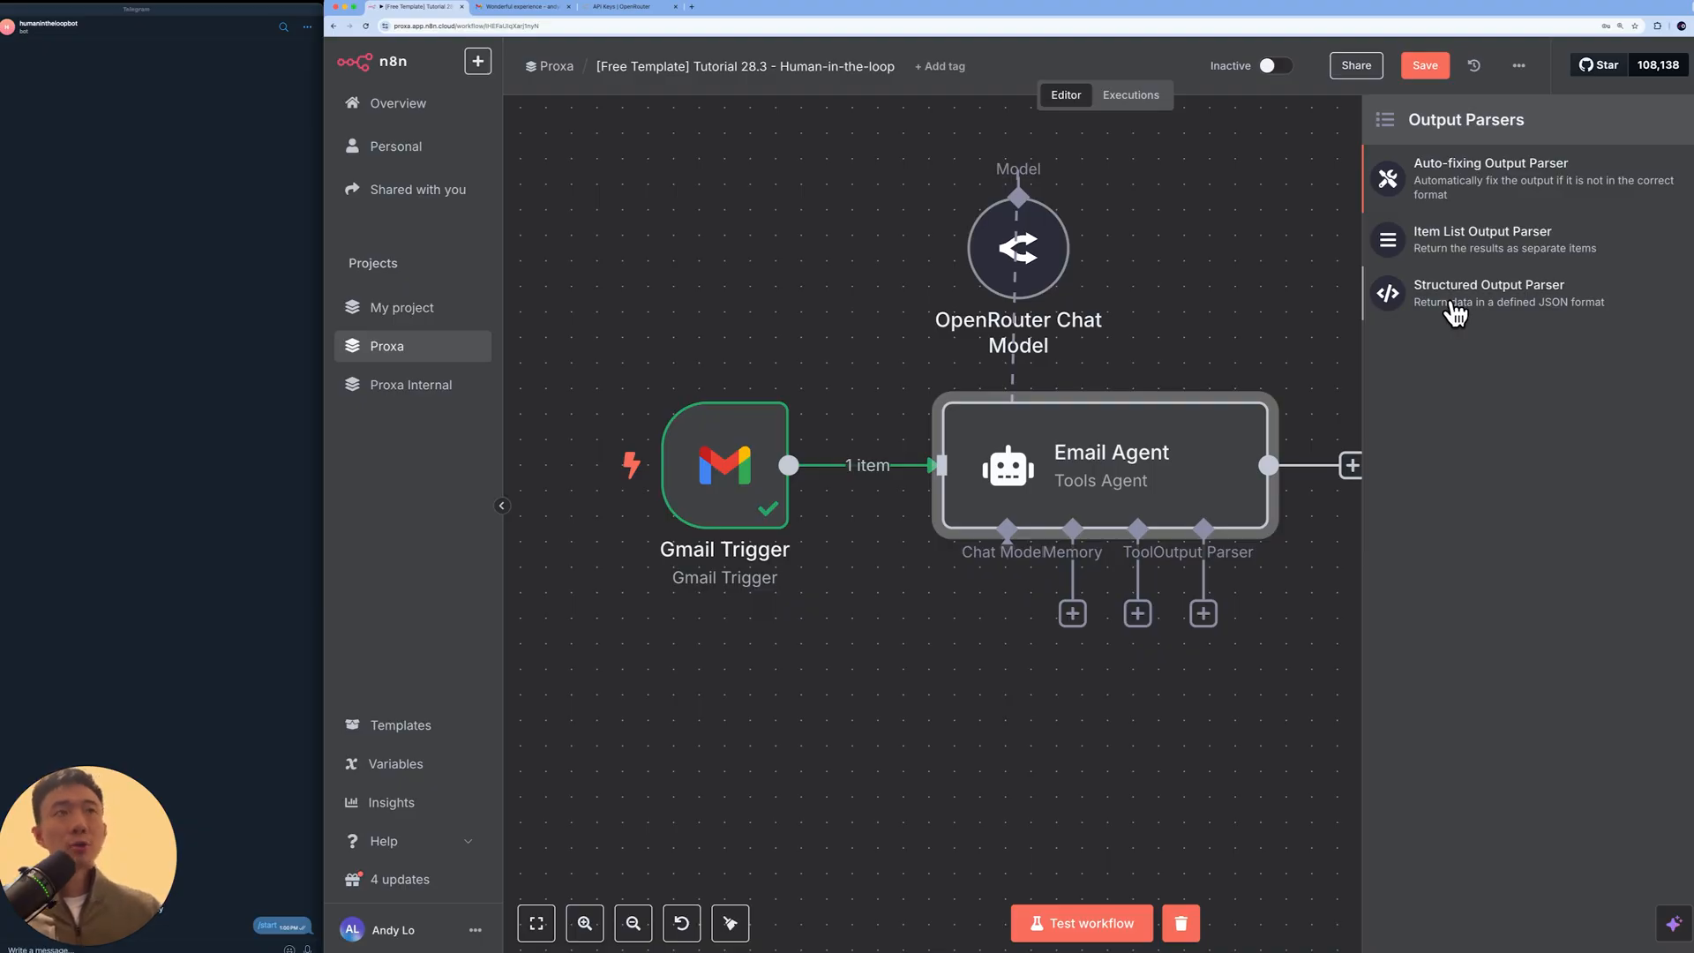
{"action": "left_click", "coordinate": [1570, 306]}
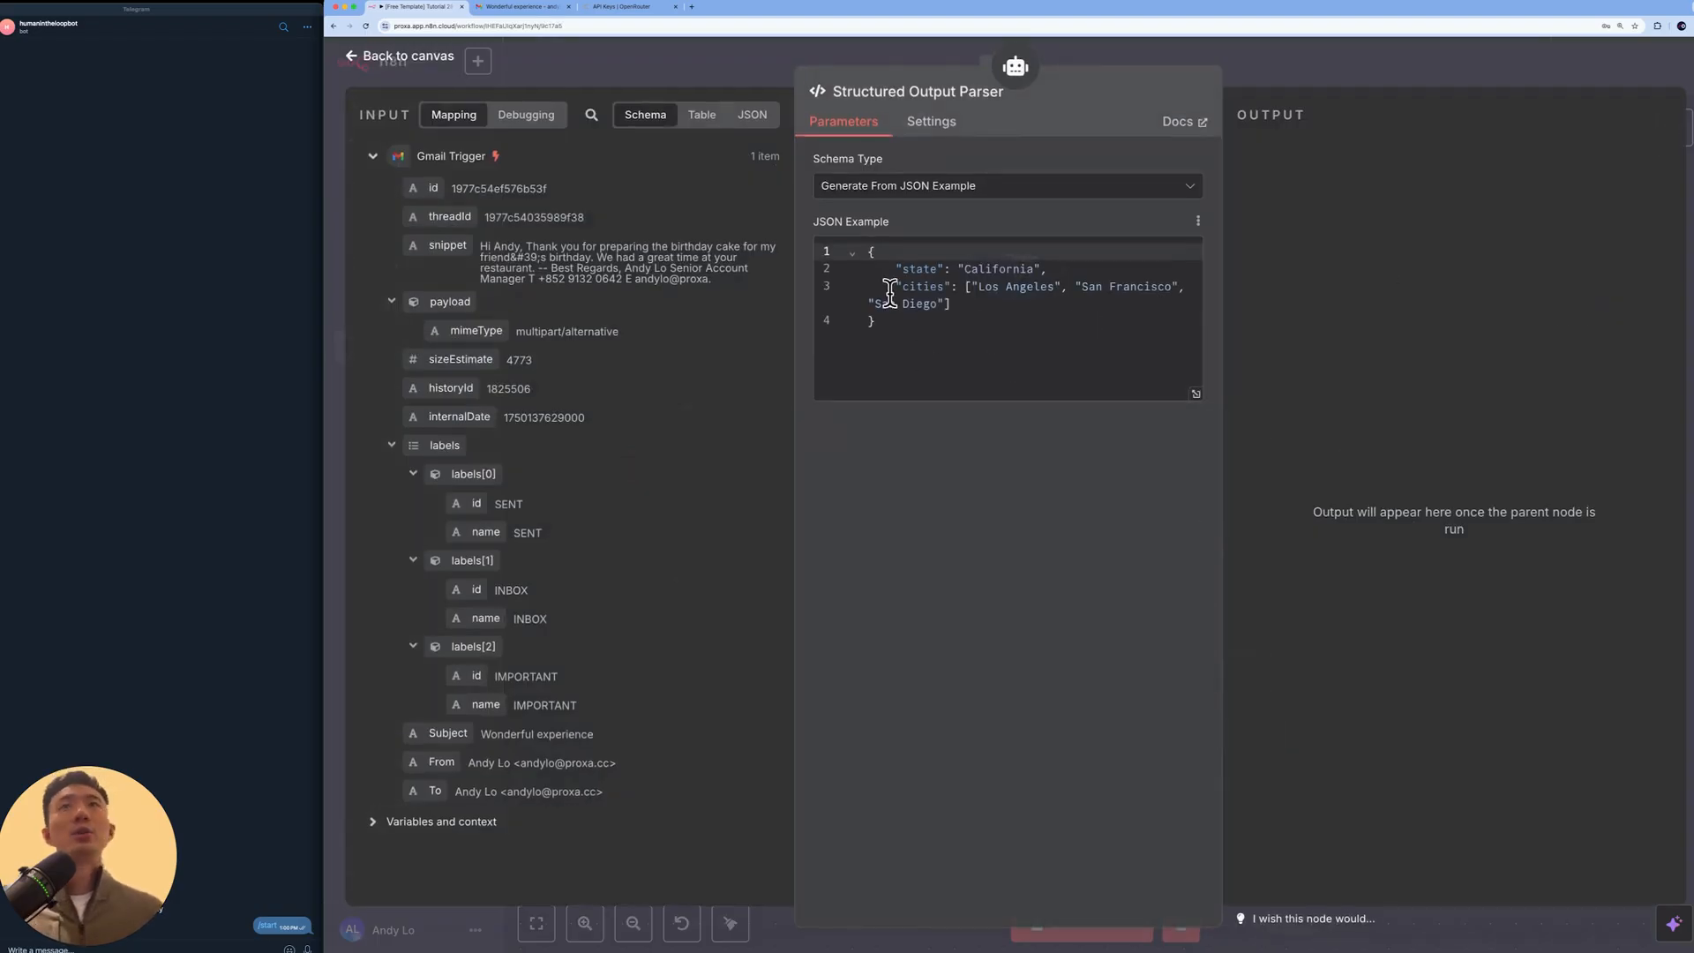
Step: Replace the JSON Example with the Skool page's Output Parser JSON, containing original_email, from, sender_email, sender_sentiment, reply_body, subject and thread_id
{"action": "left_click_drag", "start_coordinate": [865, 250], "coordinate": [937, 341]}
{"action": "left_click", "coordinate": [939, 348]}
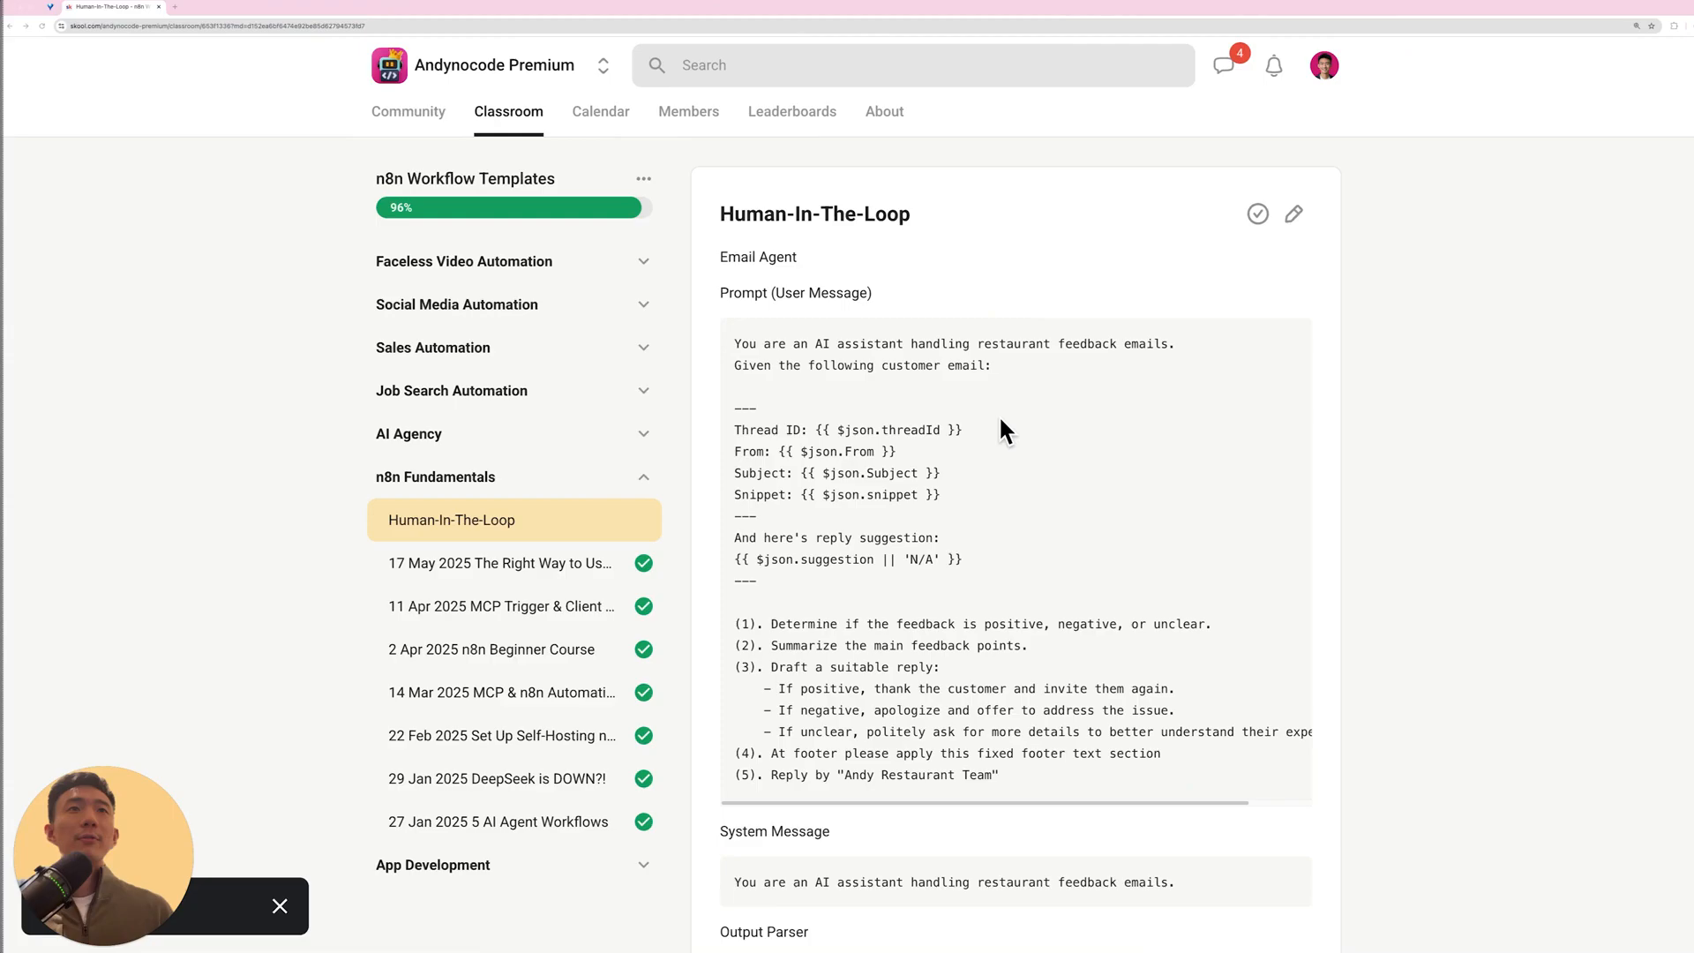
{"action": "scroll", "coordinate": [974, 497], "scroll_direction": "down", "scroll_amount": 5}
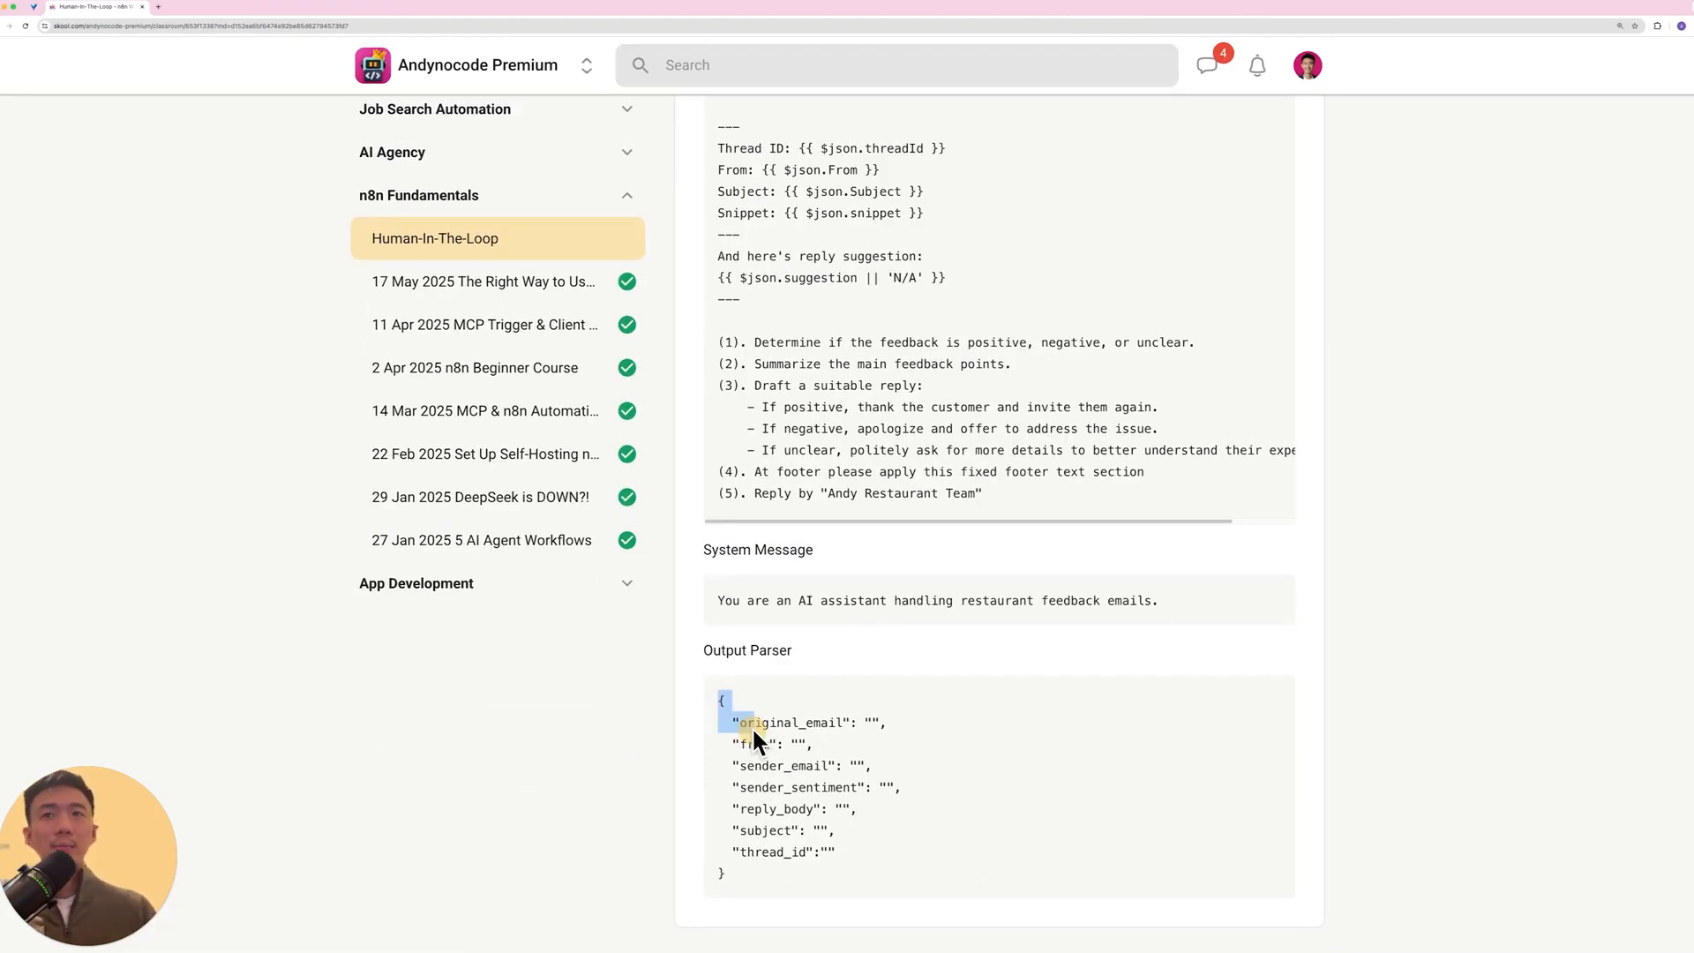
{"action": "left_click_drag", "start_coordinate": [754, 739], "coordinate": [830, 900]}
{"action": "key", "text": "ctrl+c"}
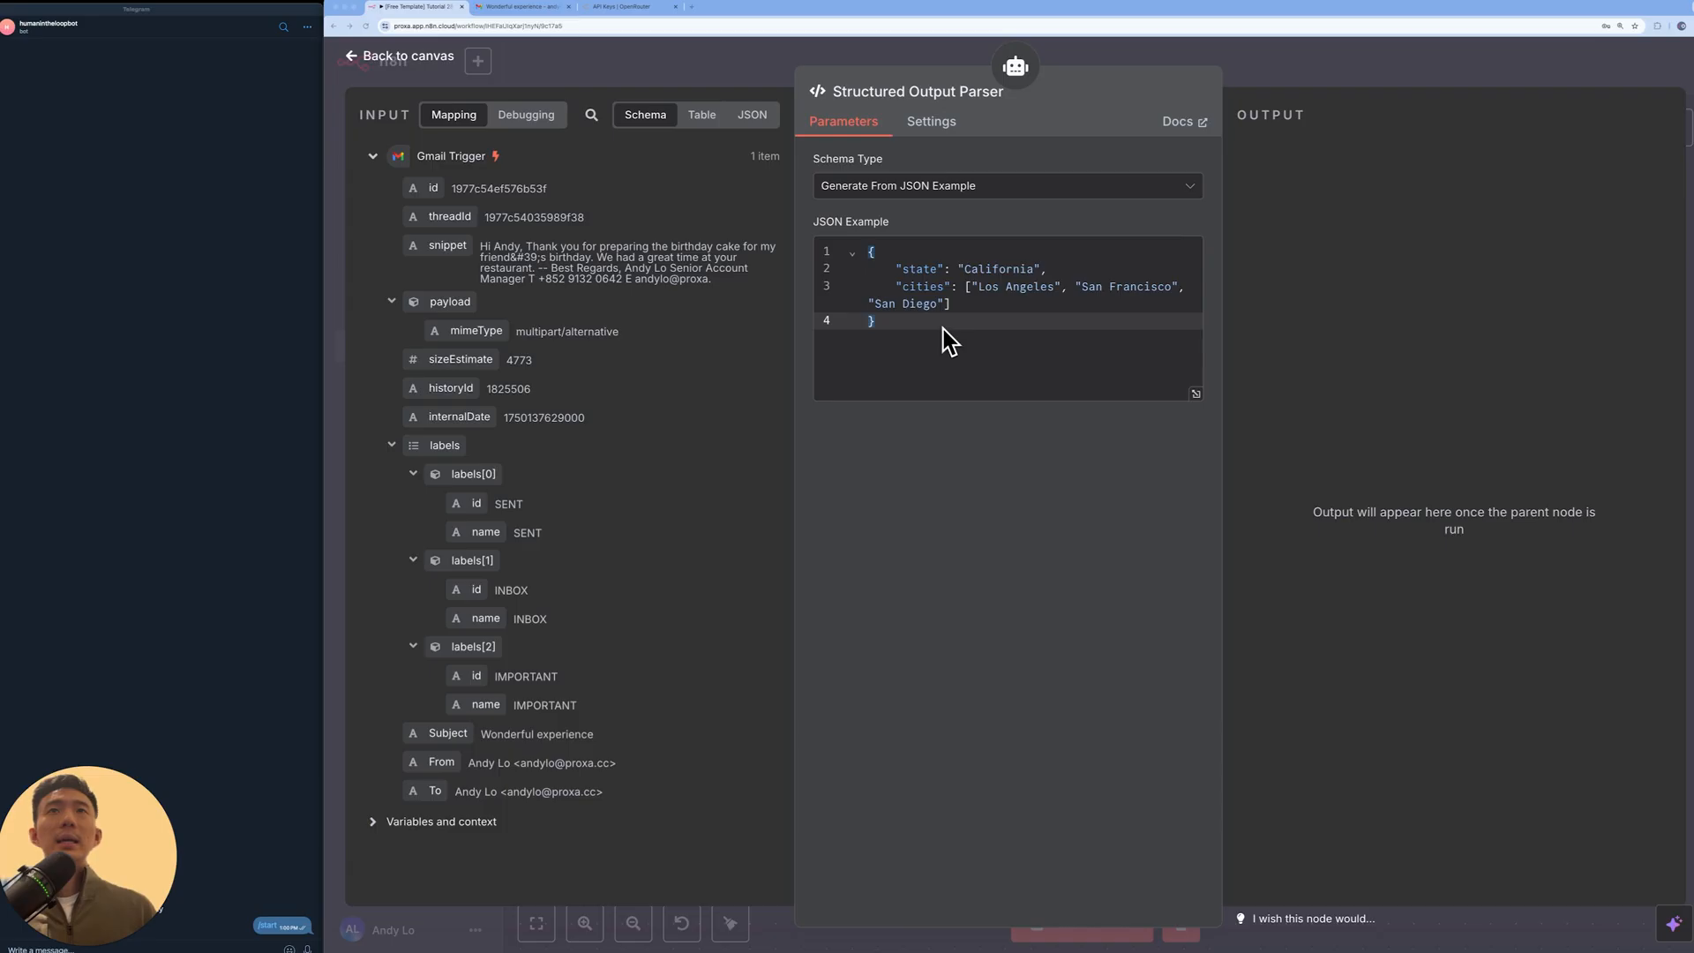
{"action": "left_click", "coordinate": [942, 328]}
{"action": "key", "text": "ctrl+a"}
{"action": "key", "text": "ctrl+v"}
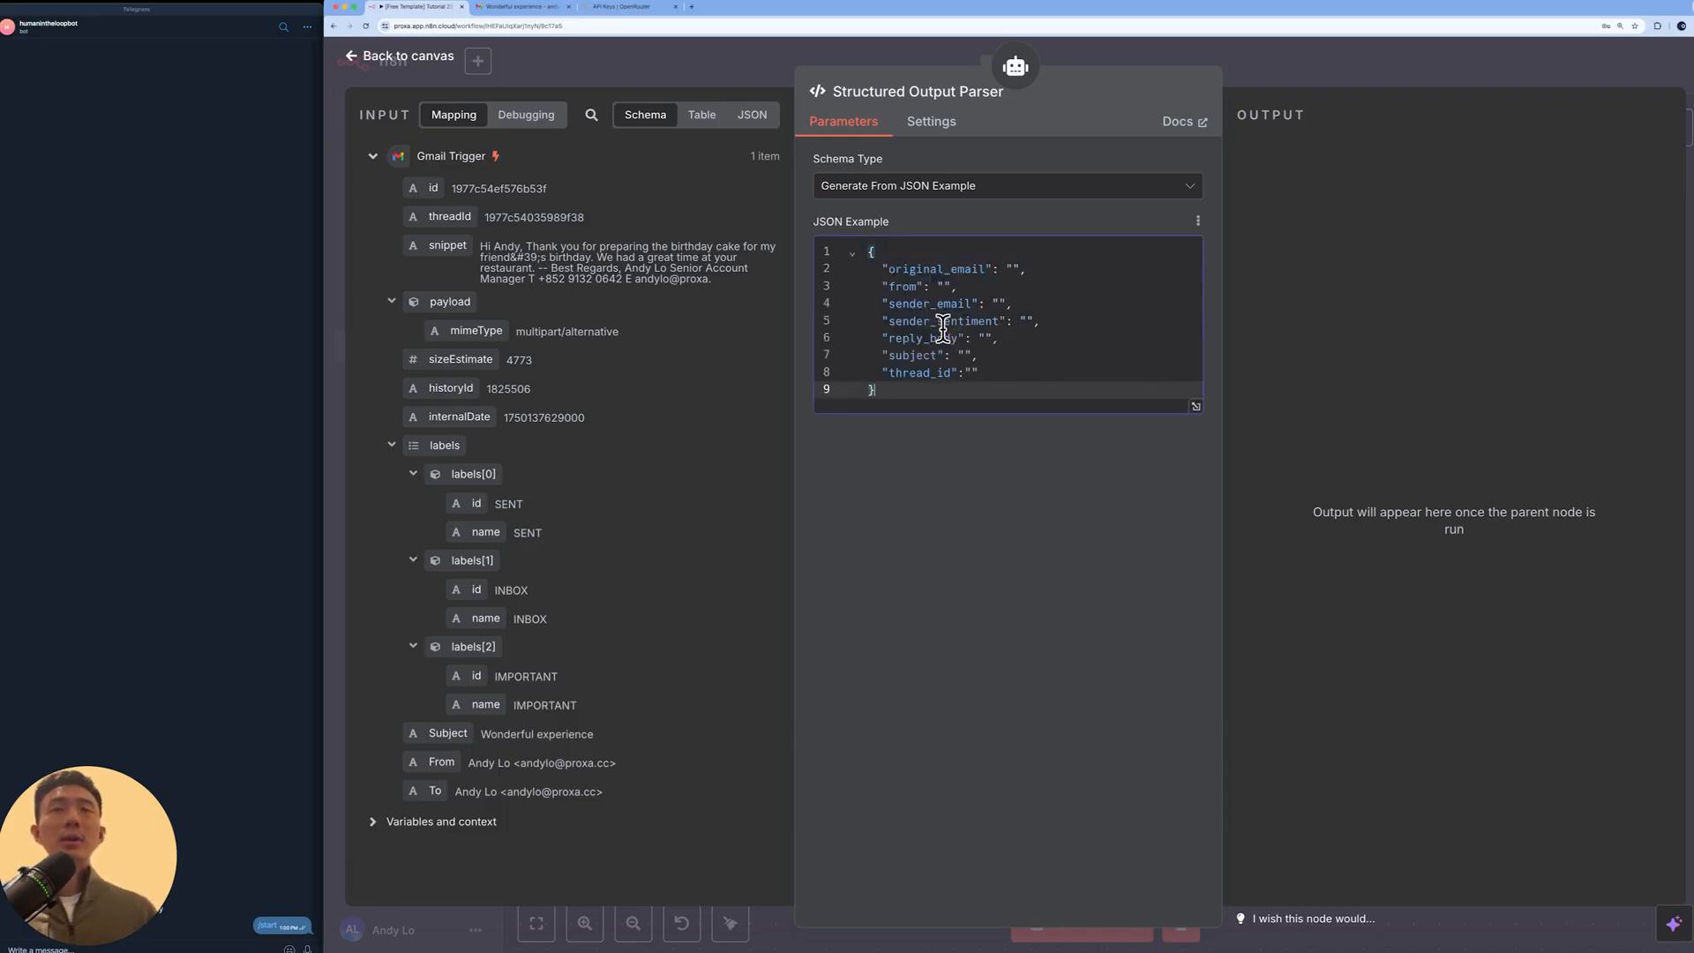
Step: Review each key of the JSON example line by line, from original_email to thread_id
{"action": "left_click", "coordinate": [894, 269]}
{"action": "left_click", "coordinate": [904, 288]}
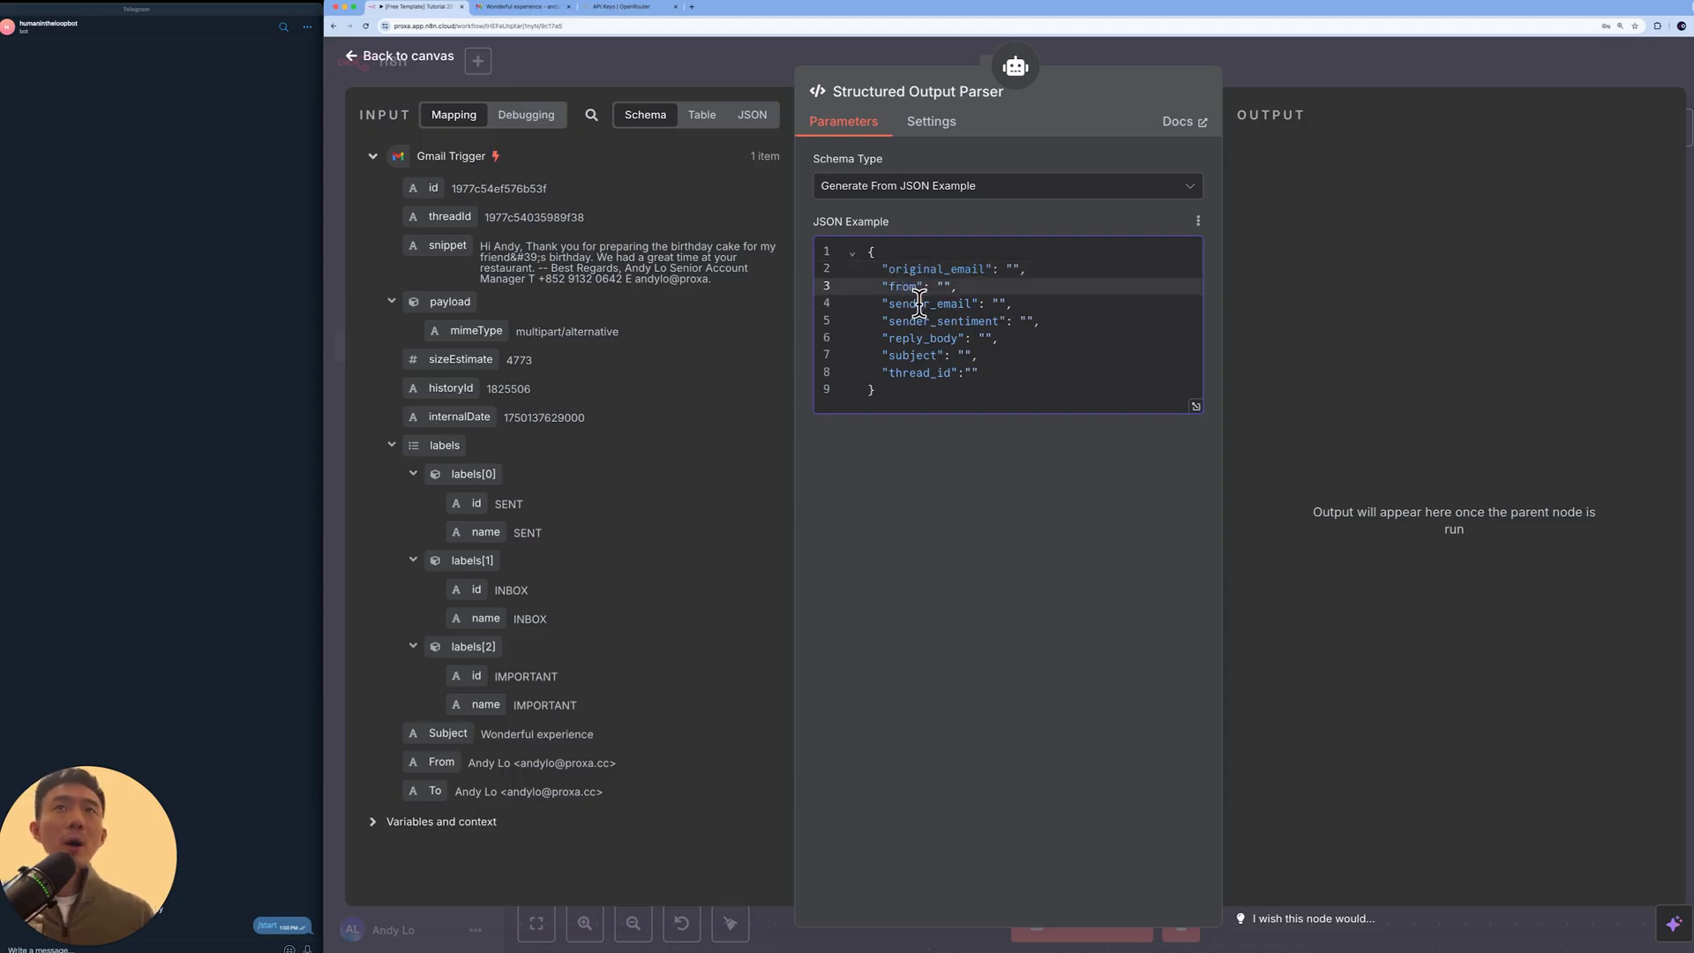
{"action": "left_click", "coordinate": [914, 303]}
{"action": "left_click", "coordinate": [891, 323]}
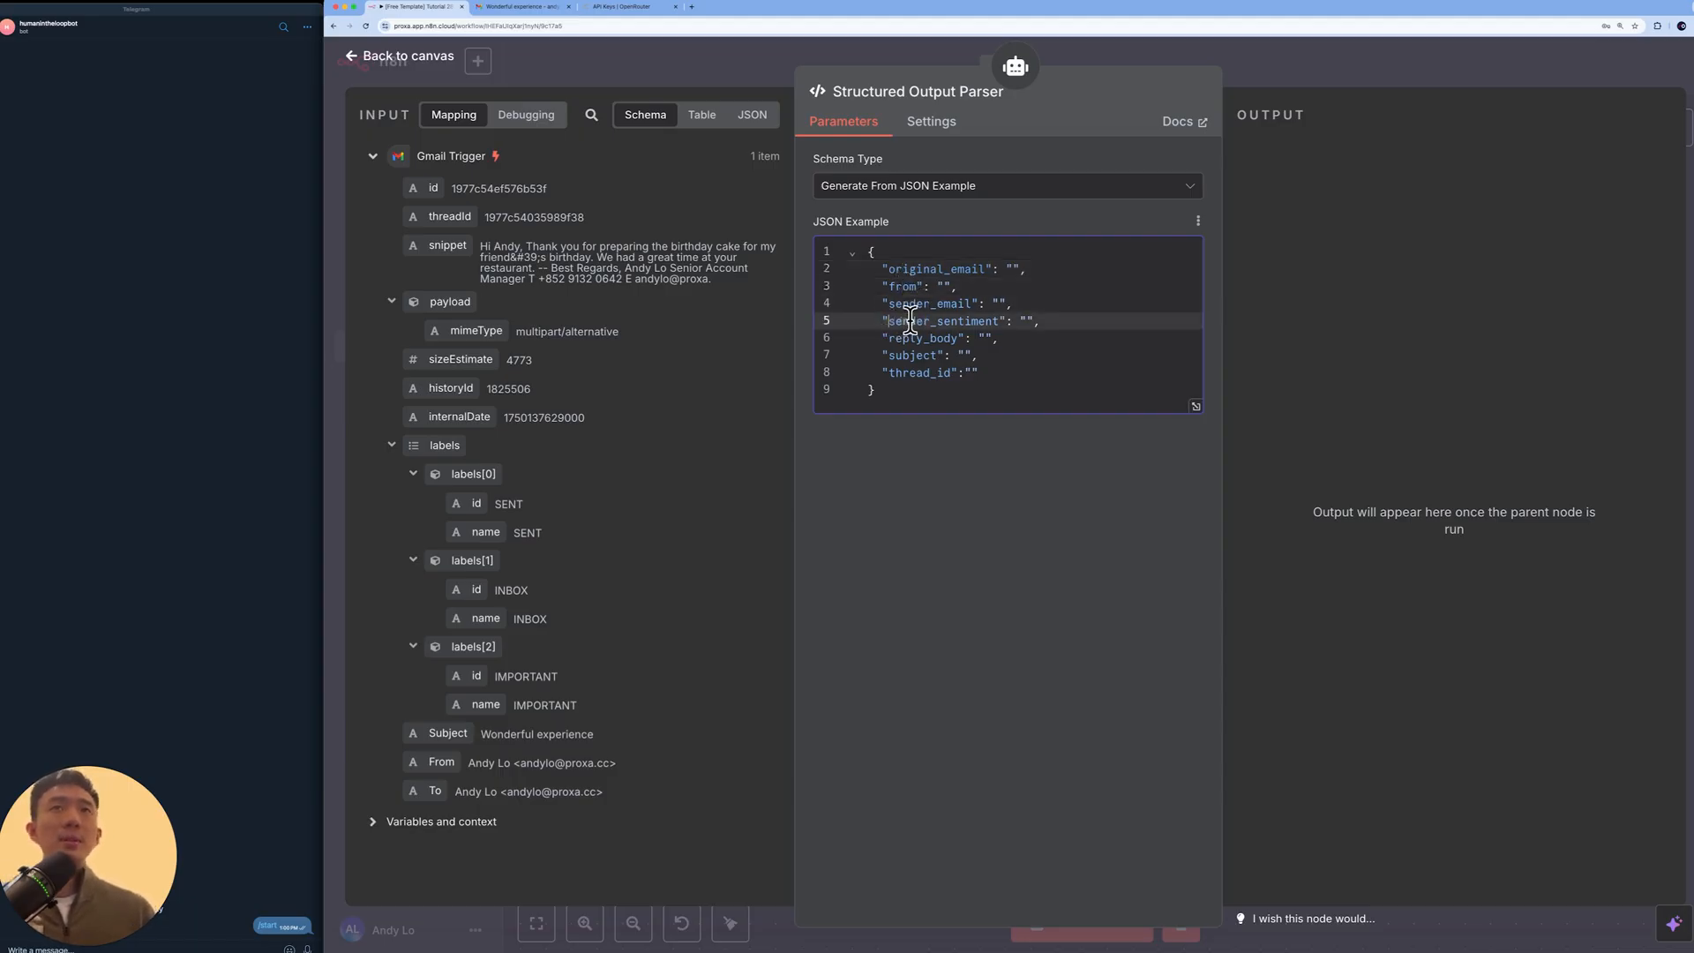
{"action": "left_click", "coordinate": [888, 340]}
{"action": "left_click", "coordinate": [888, 356]}
{"action": "left_click", "coordinate": [890, 372]}
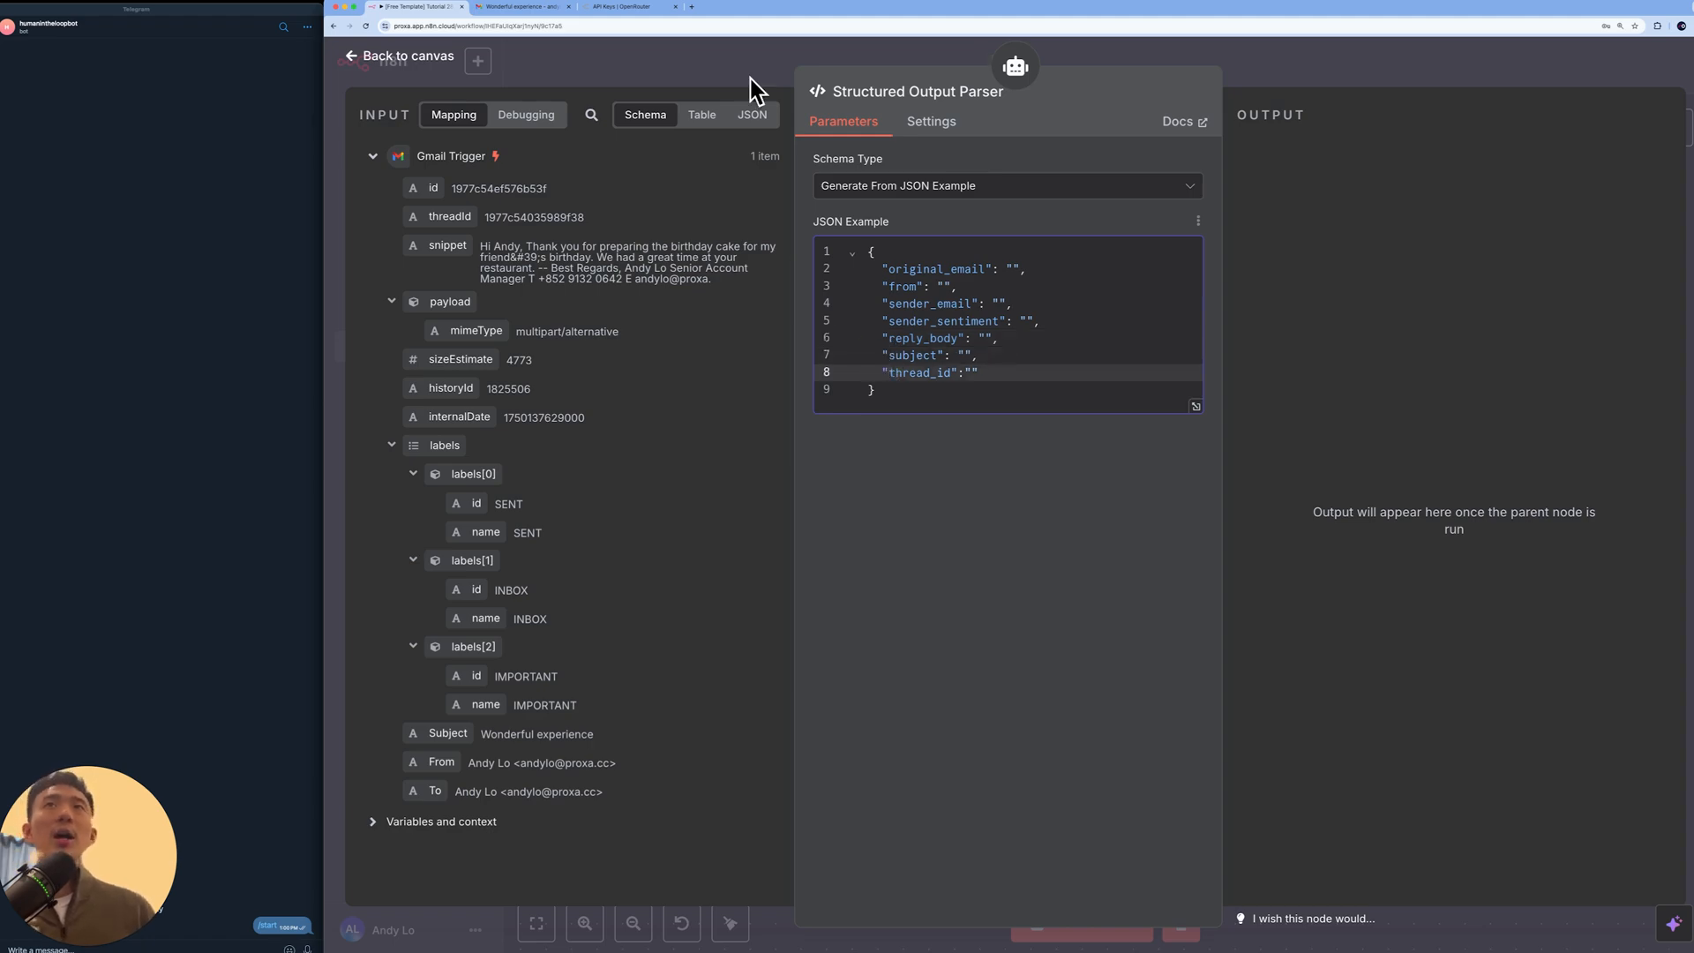
Step: Return to the canvas, place the Structured Output Parser above the Email Agent and save the workflow
{"action": "left_click", "coordinate": [722, 57]}
{"action": "left_click_drag", "start_coordinate": [1236, 712], "coordinate": [1211, 228]}
{"action": "left_click", "coordinate": [1425, 66]}
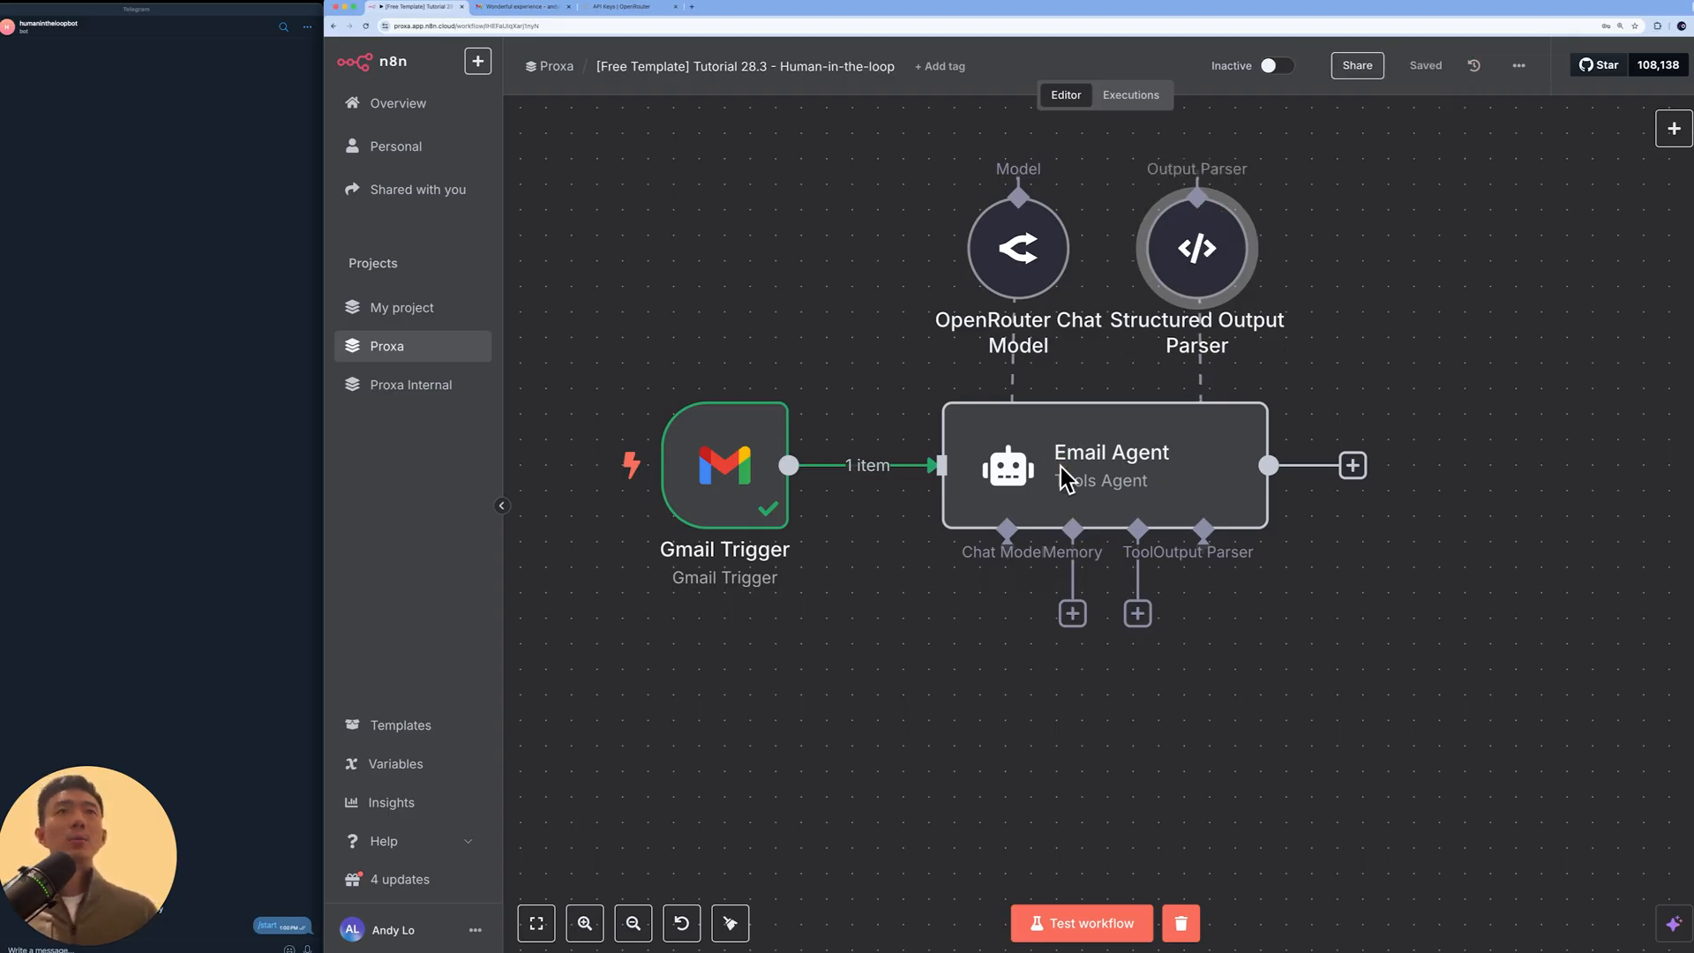
Step: Run the Email Agent node on its own and examine its output fields and the Structured Output Parser's response
{"action": "left_click", "coordinate": [1152, 369]}
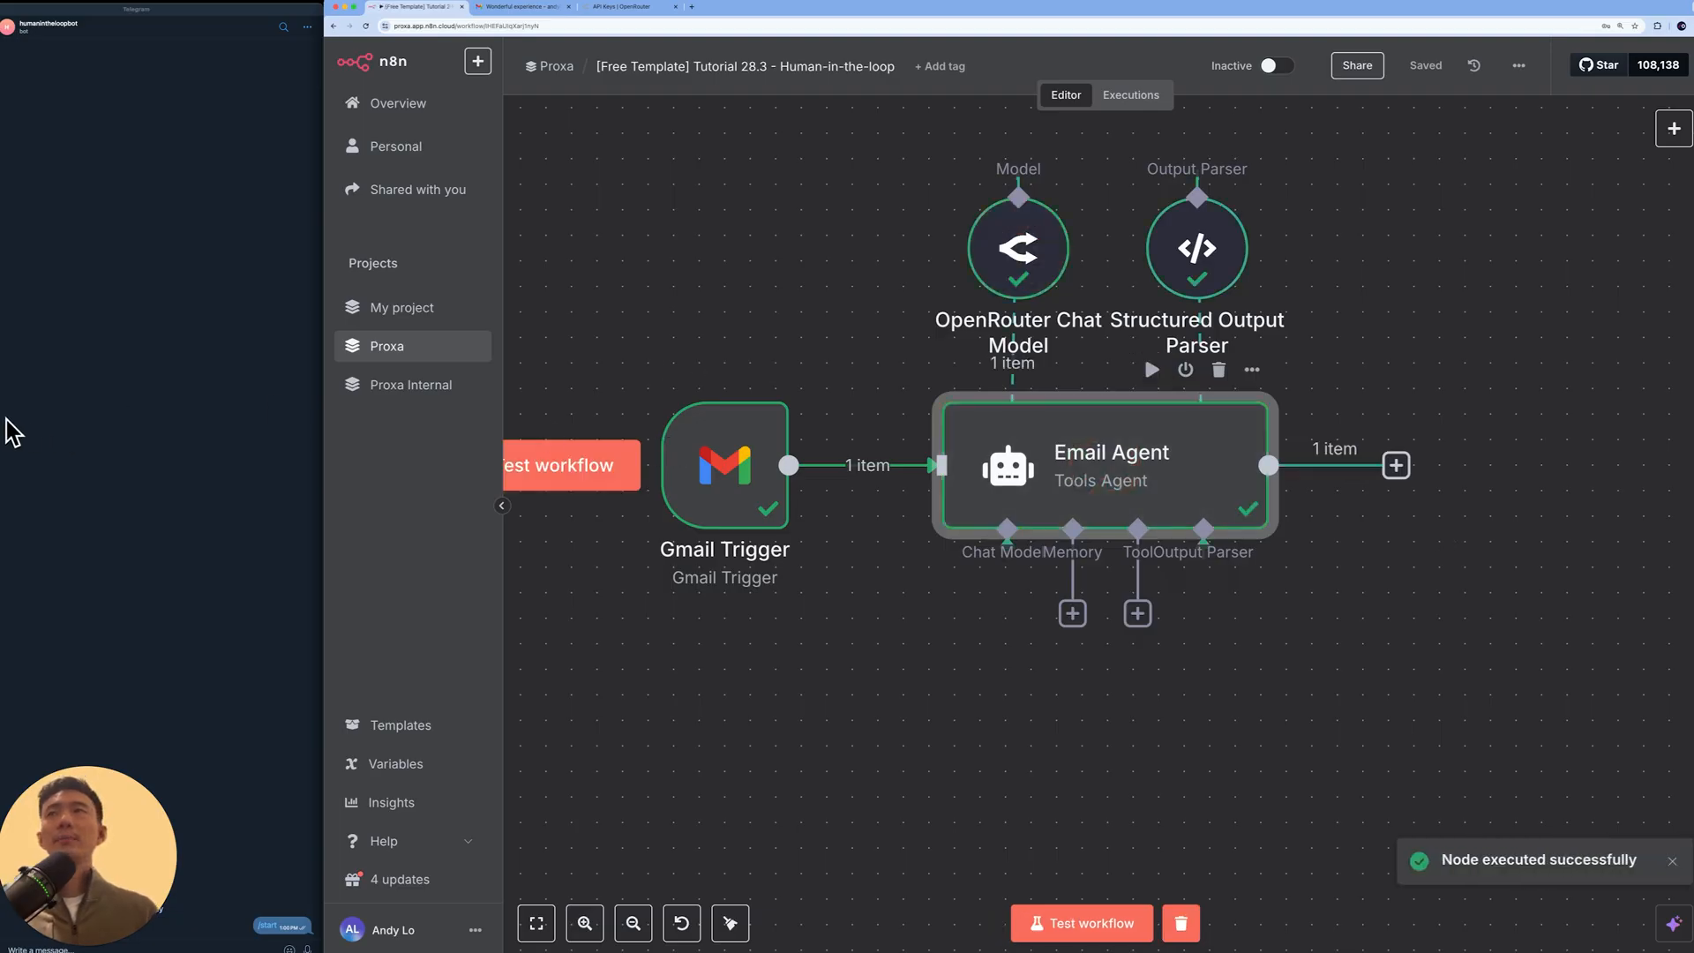
{"action": "double_click", "coordinate": [1119, 443]}
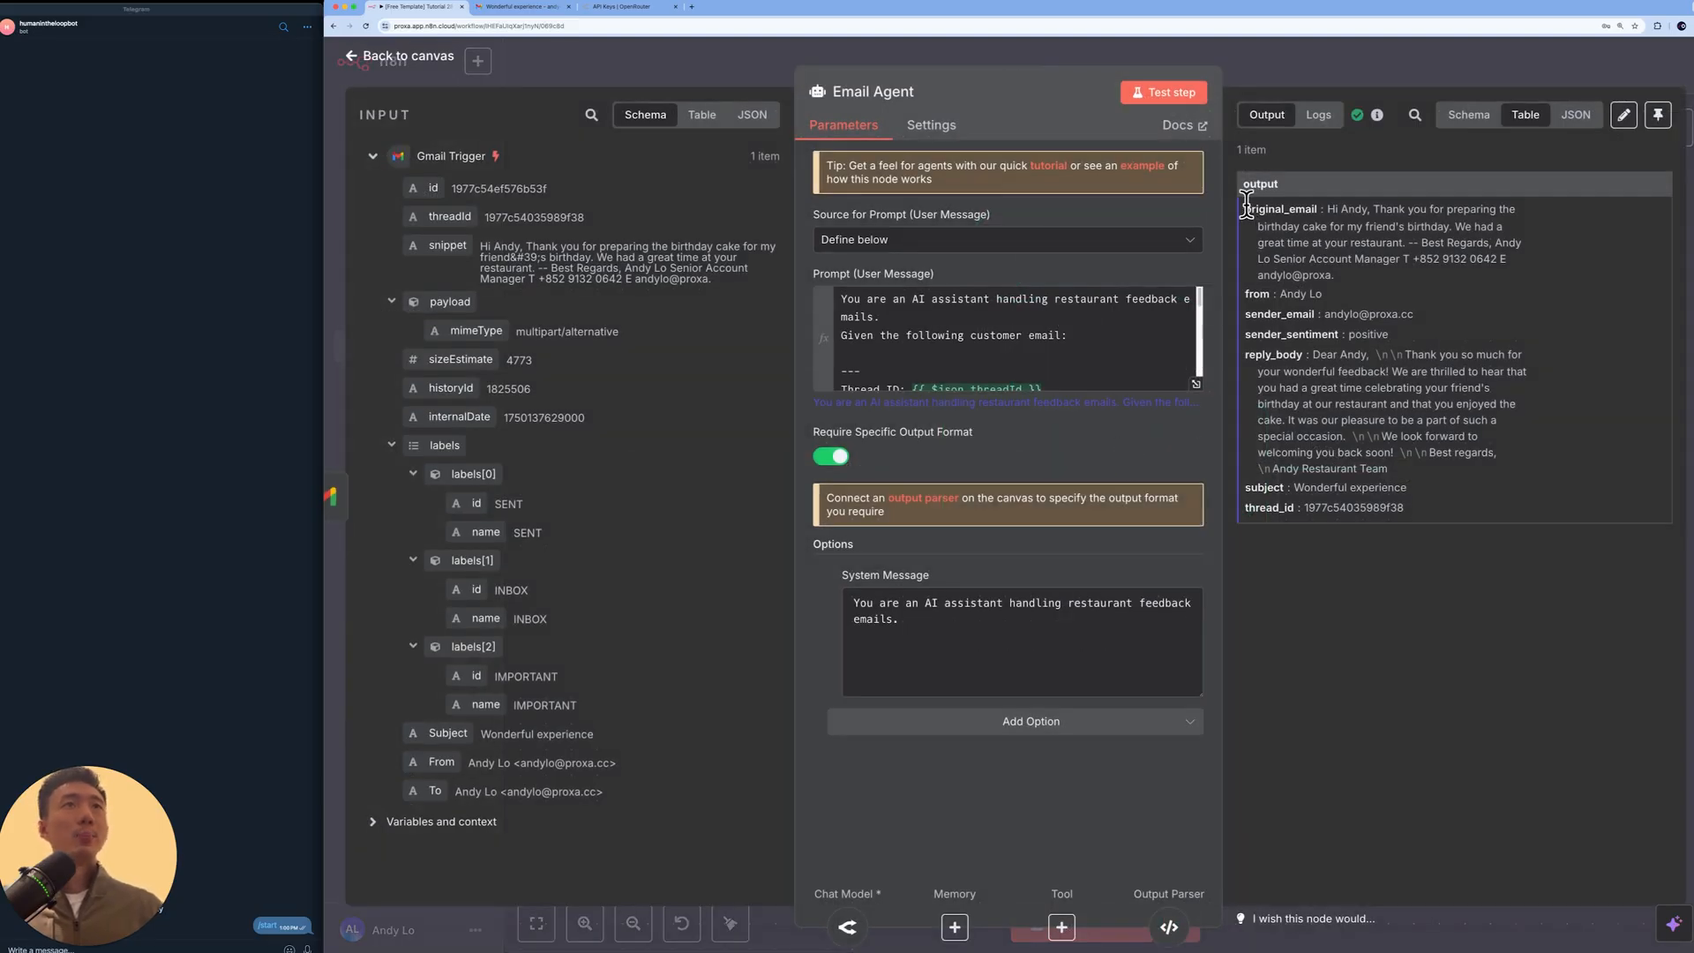
{"action": "left_click_drag", "start_coordinate": [1313, 354], "coordinate": [1412, 451]}
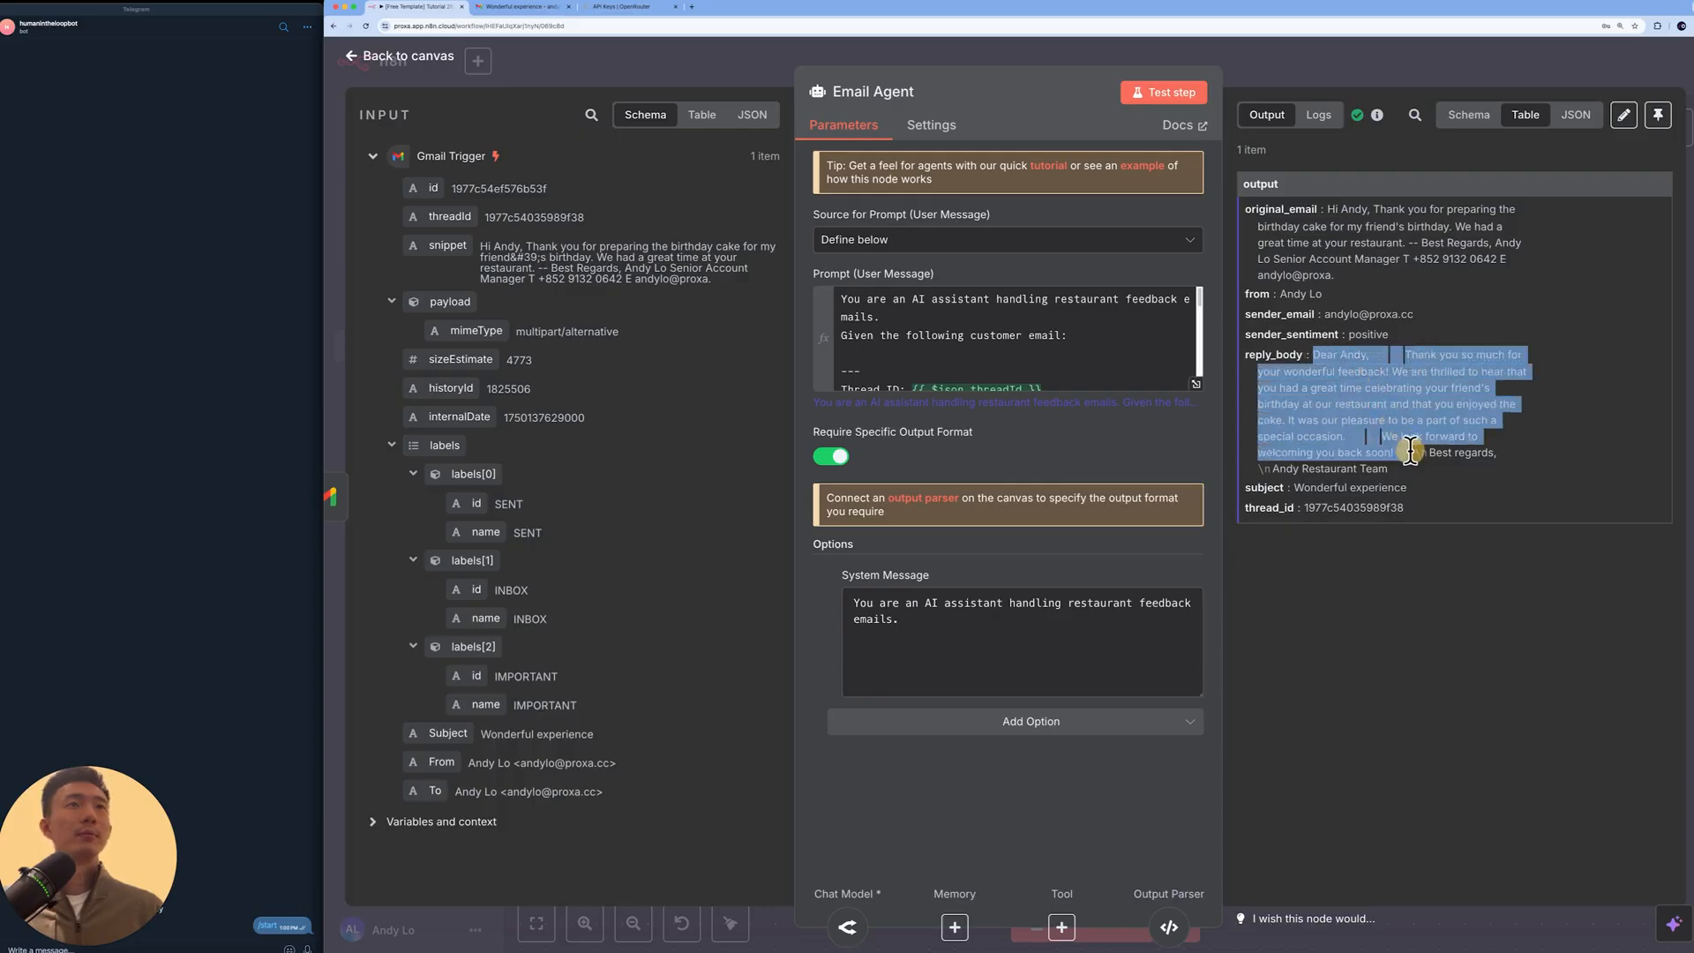
{"action": "left_click", "coordinate": [1255, 217]}
{"action": "left_click", "coordinate": [1248, 72]}
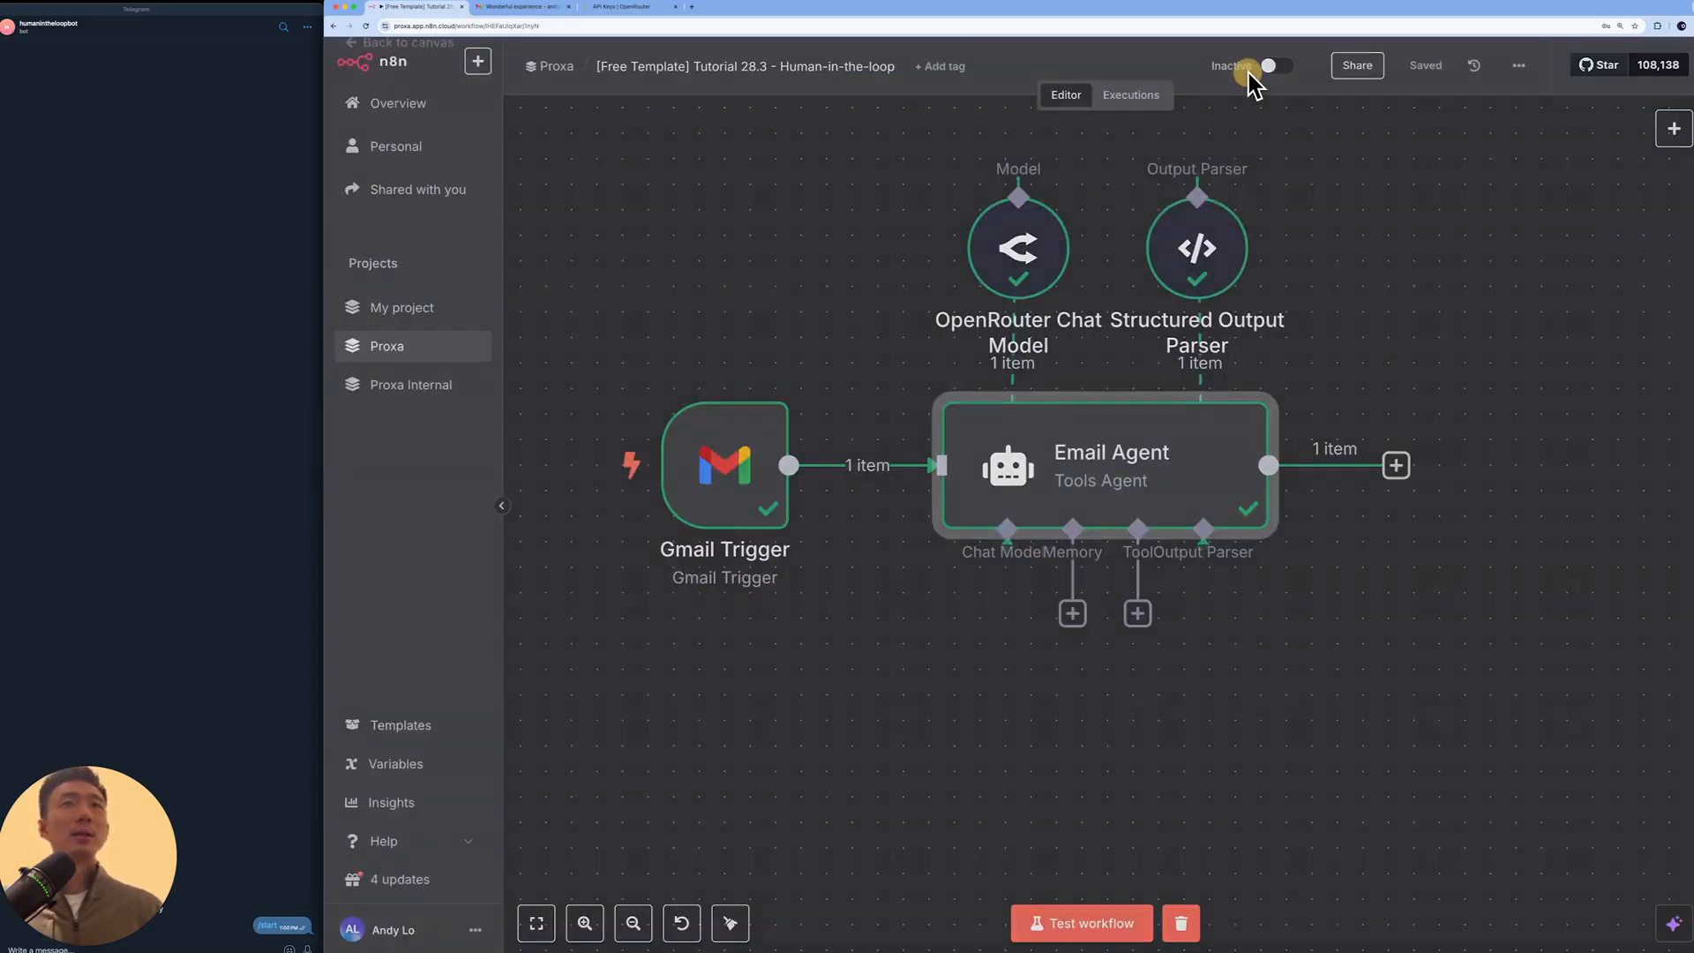
{"action": "double_click", "coordinate": [1186, 255]}
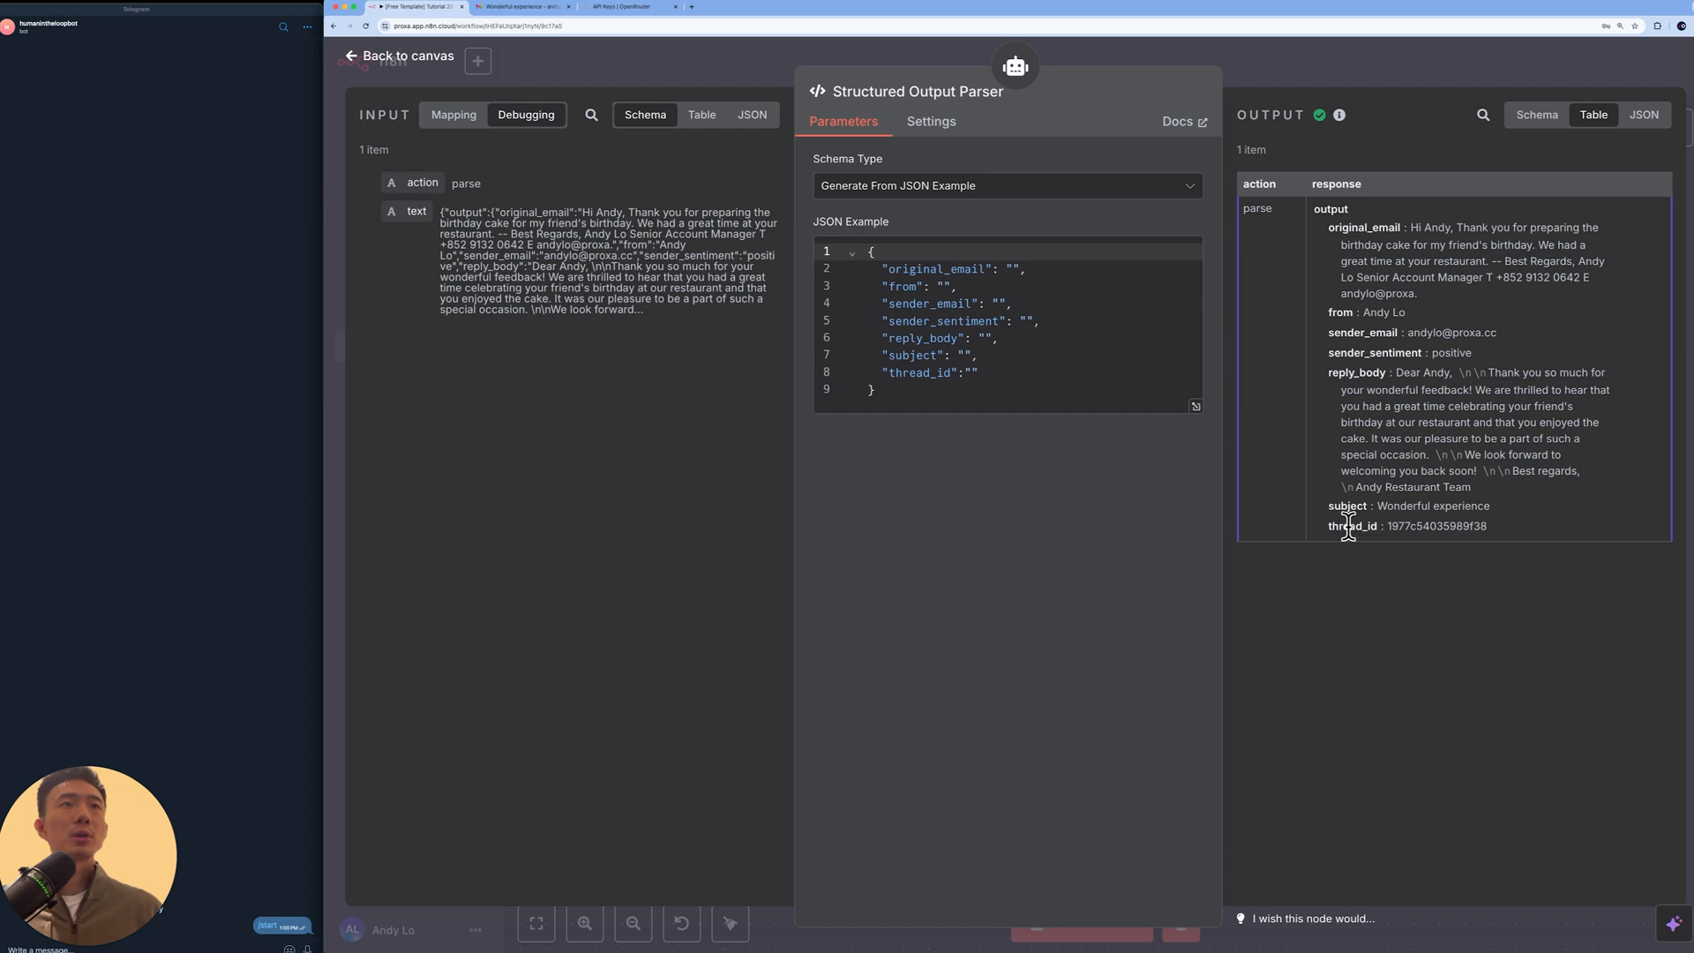
{"action": "left_click", "coordinate": [1299, 64]}
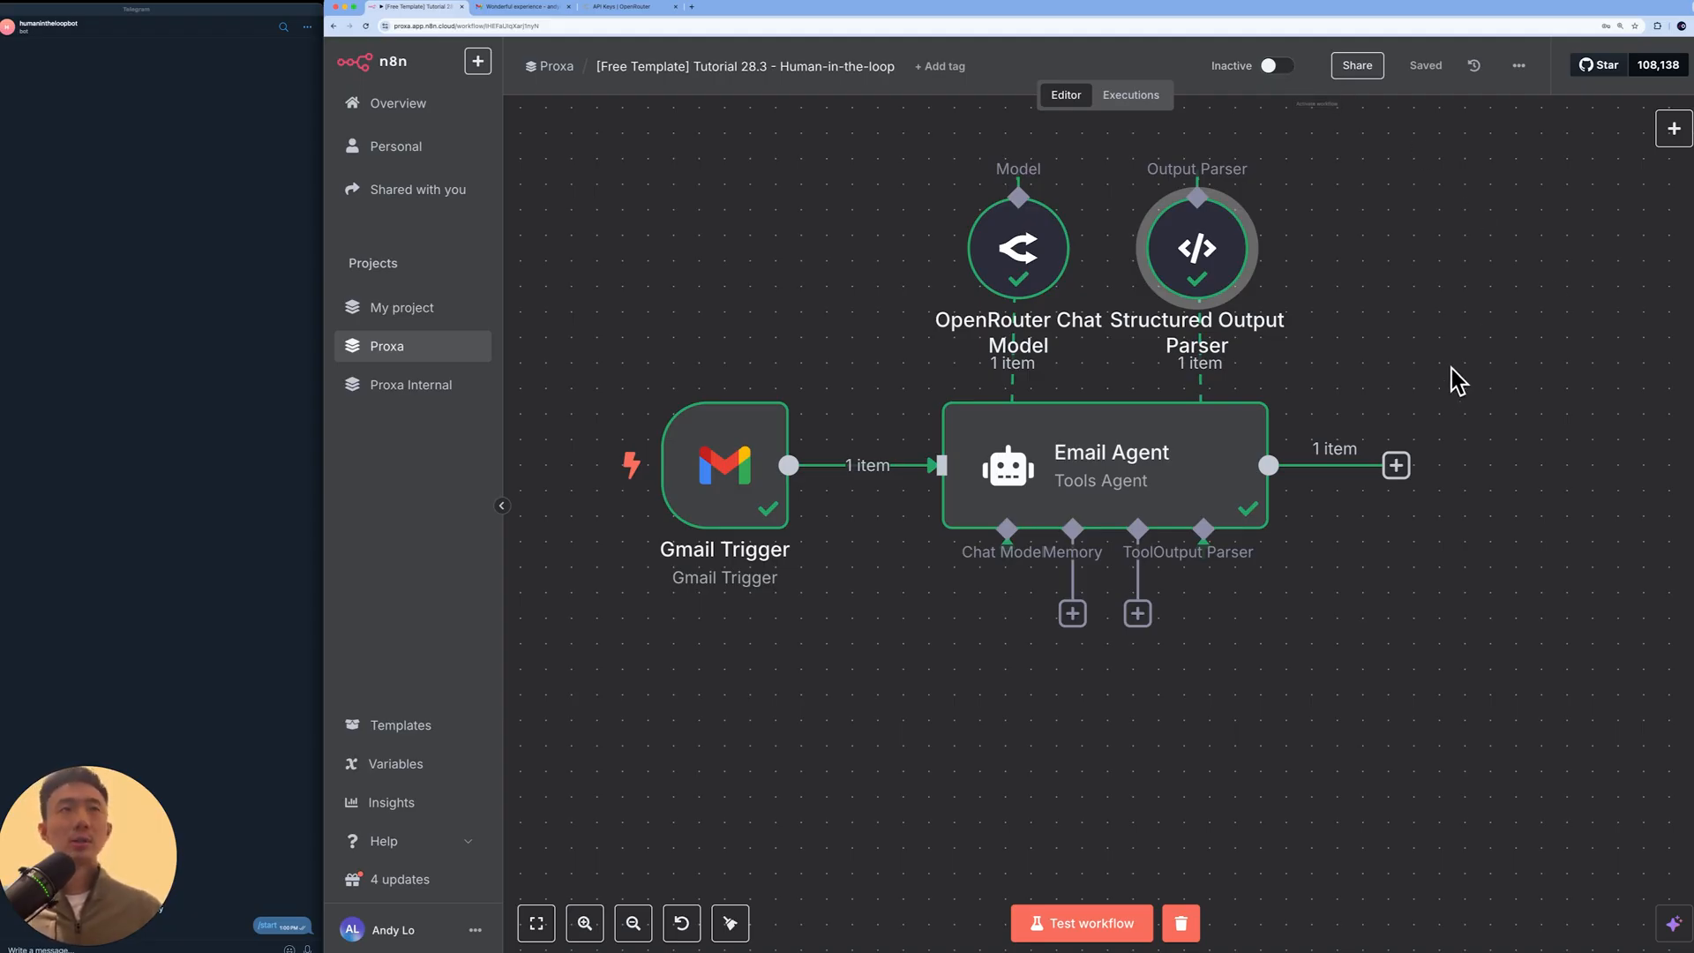
Step: Add a human-in-the-loop Telegram node that sends a message and waits for a response after the Email Agent
{"action": "left_click", "coordinate": [1396, 465]}
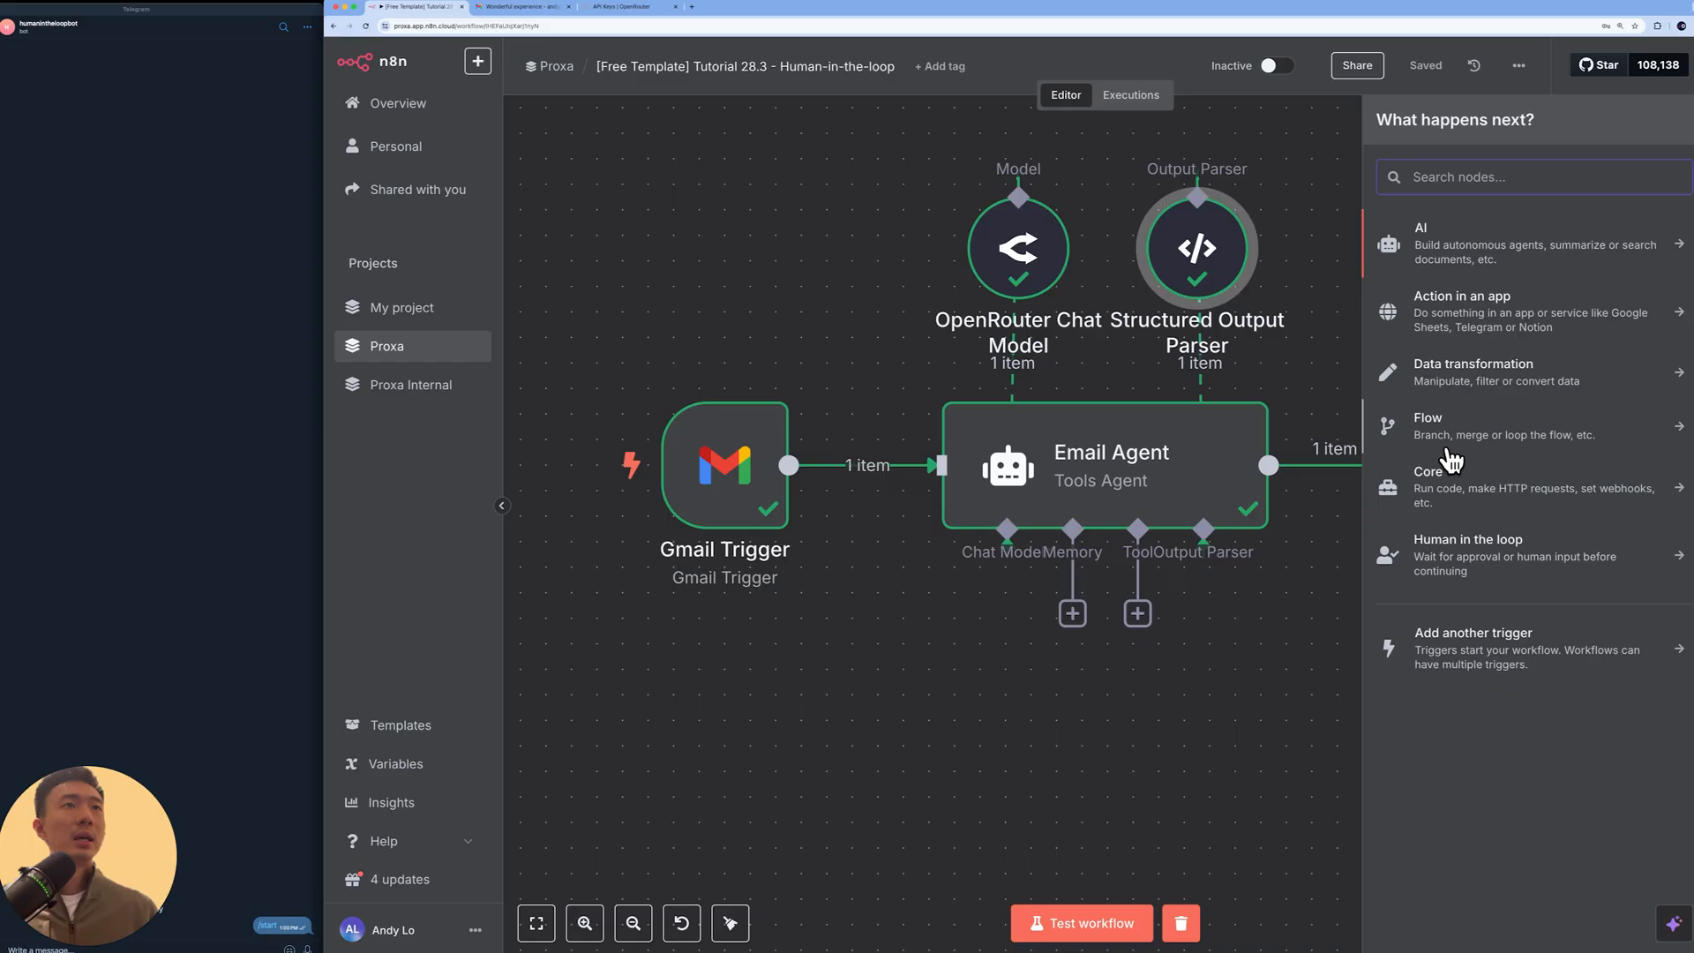
{"action": "left_click", "coordinate": [1447, 562]}
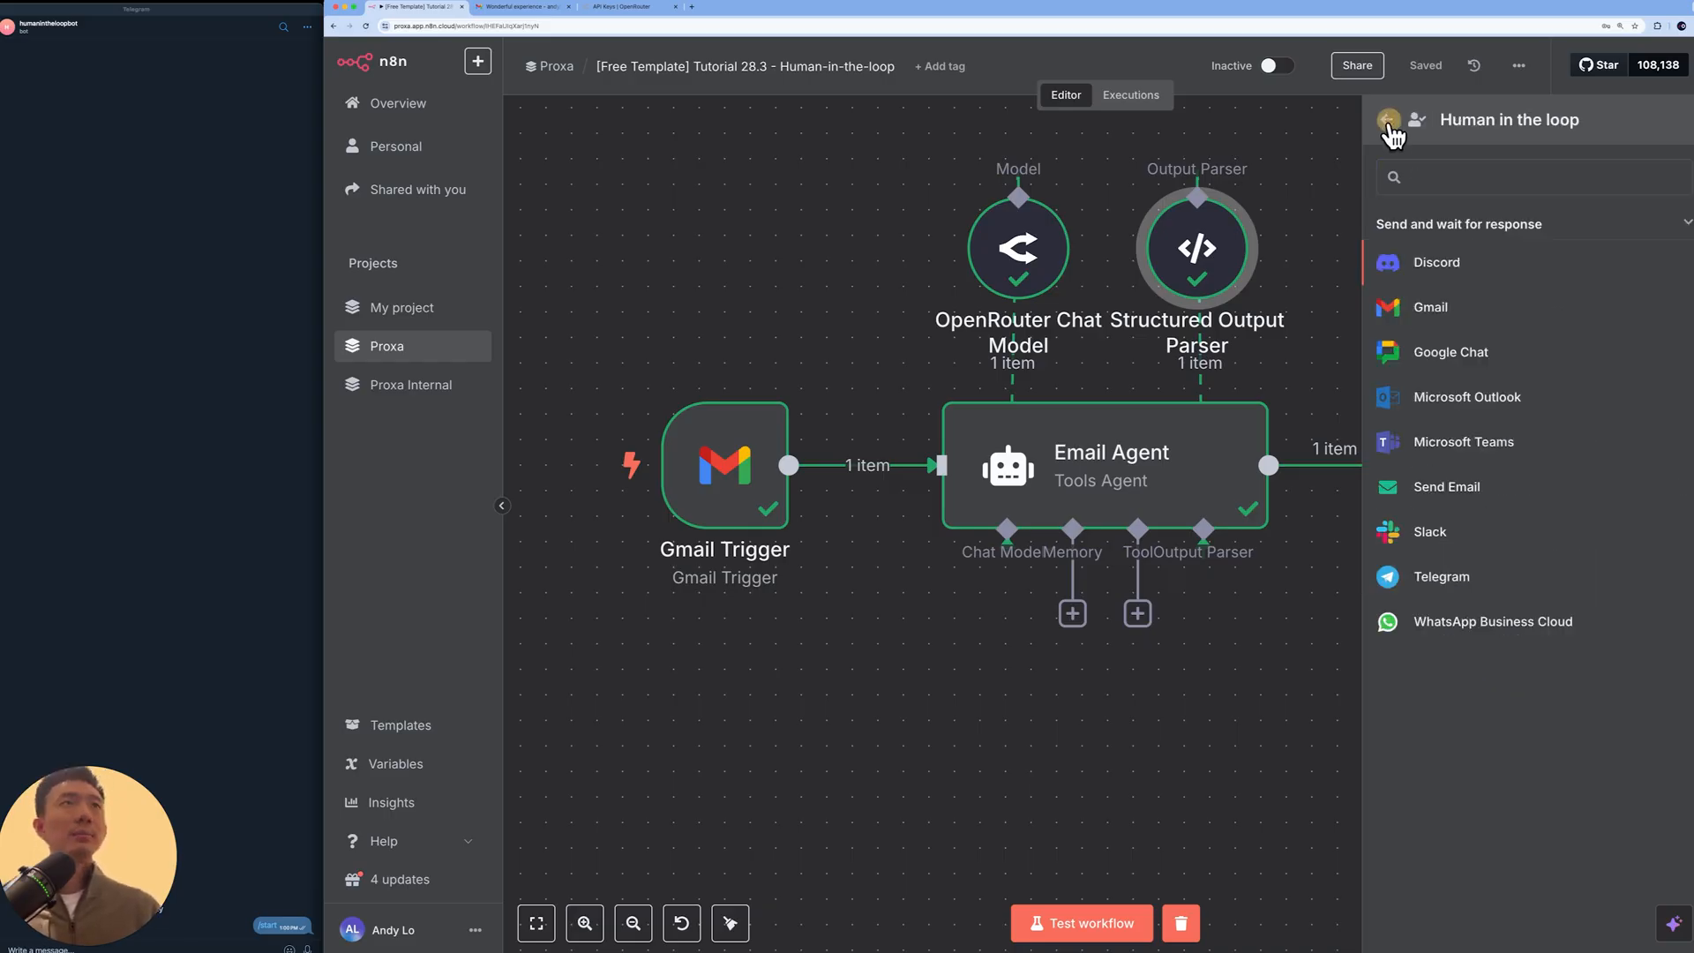
{"action": "left_click", "coordinate": [1388, 132]}
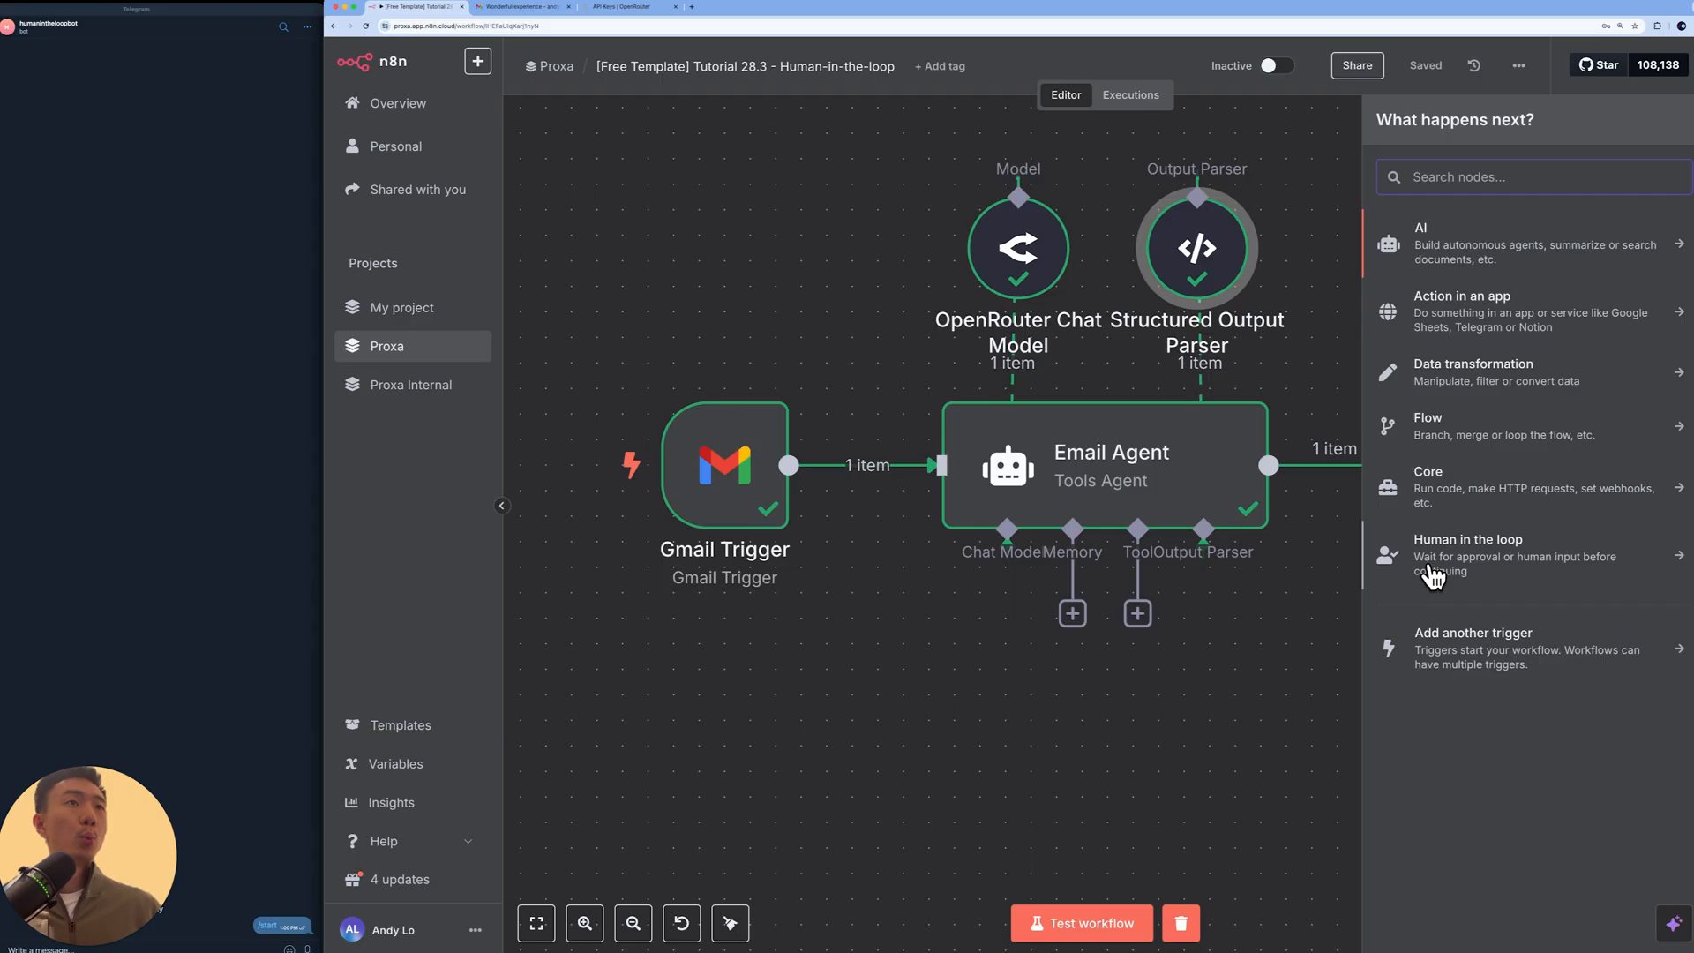
{"action": "left_click", "coordinate": [1535, 574]}
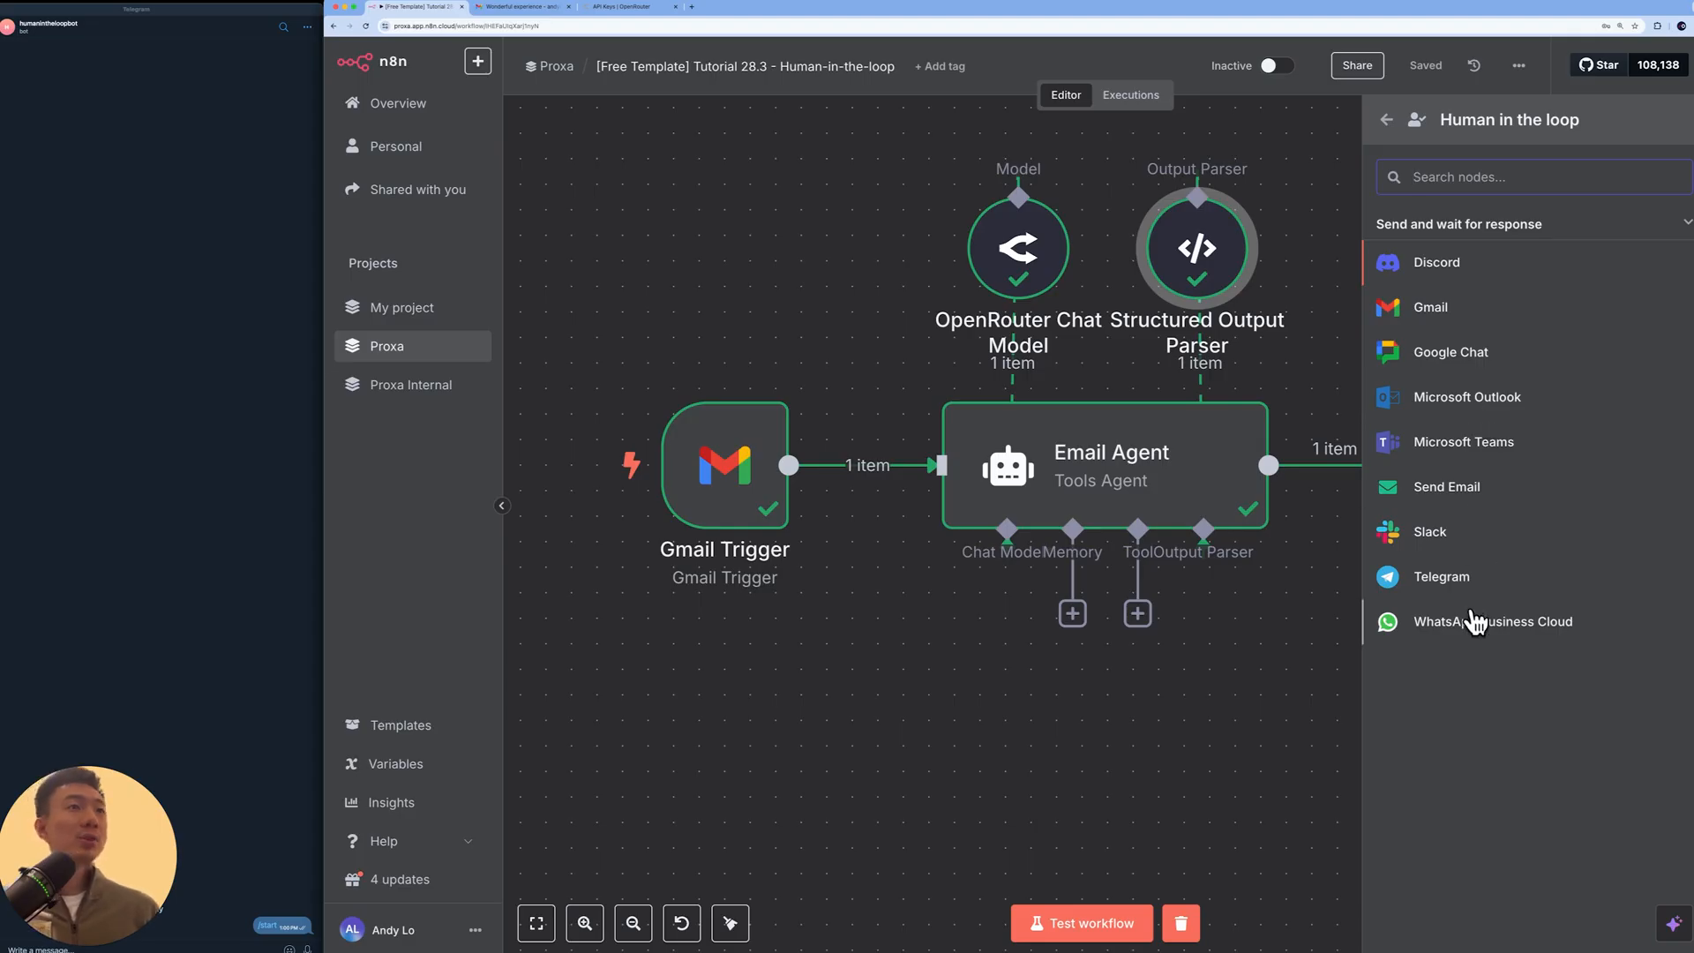
{"action": "left_click", "coordinate": [1424, 578]}
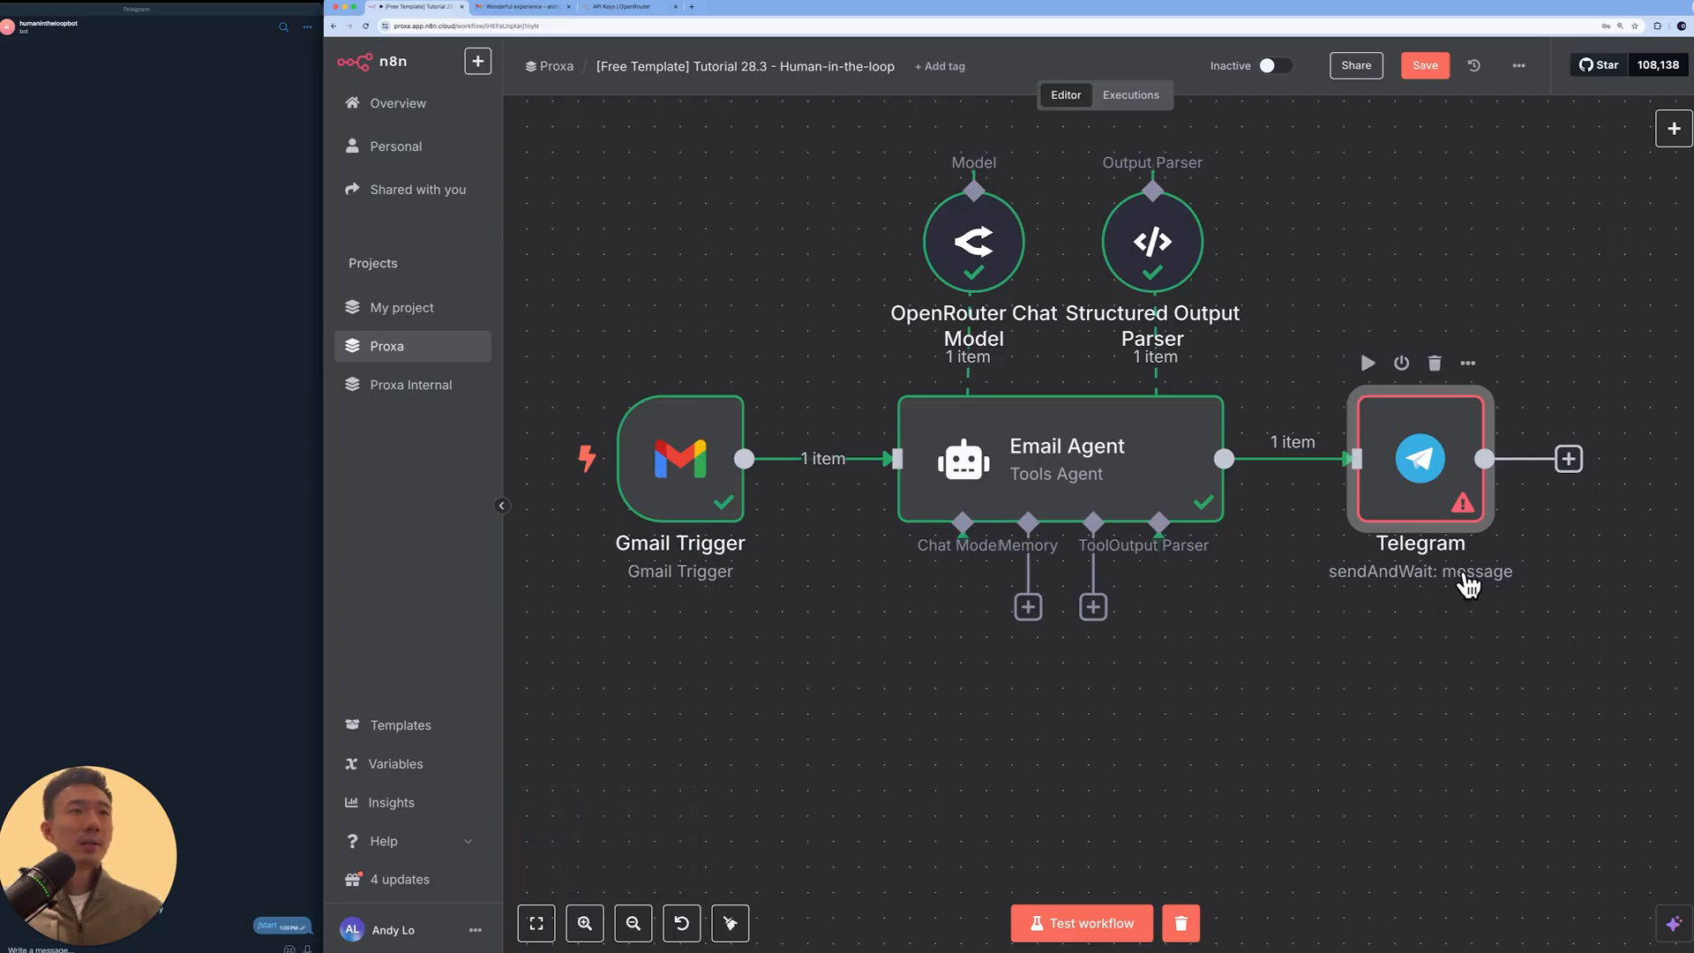
Step: Set the Telegram node's credential to "Telegram account - andynocodehumanintheloopbot"
{"action": "double_click", "coordinate": [1417, 509]}
{"action": "left_click", "coordinate": [1170, 181]}
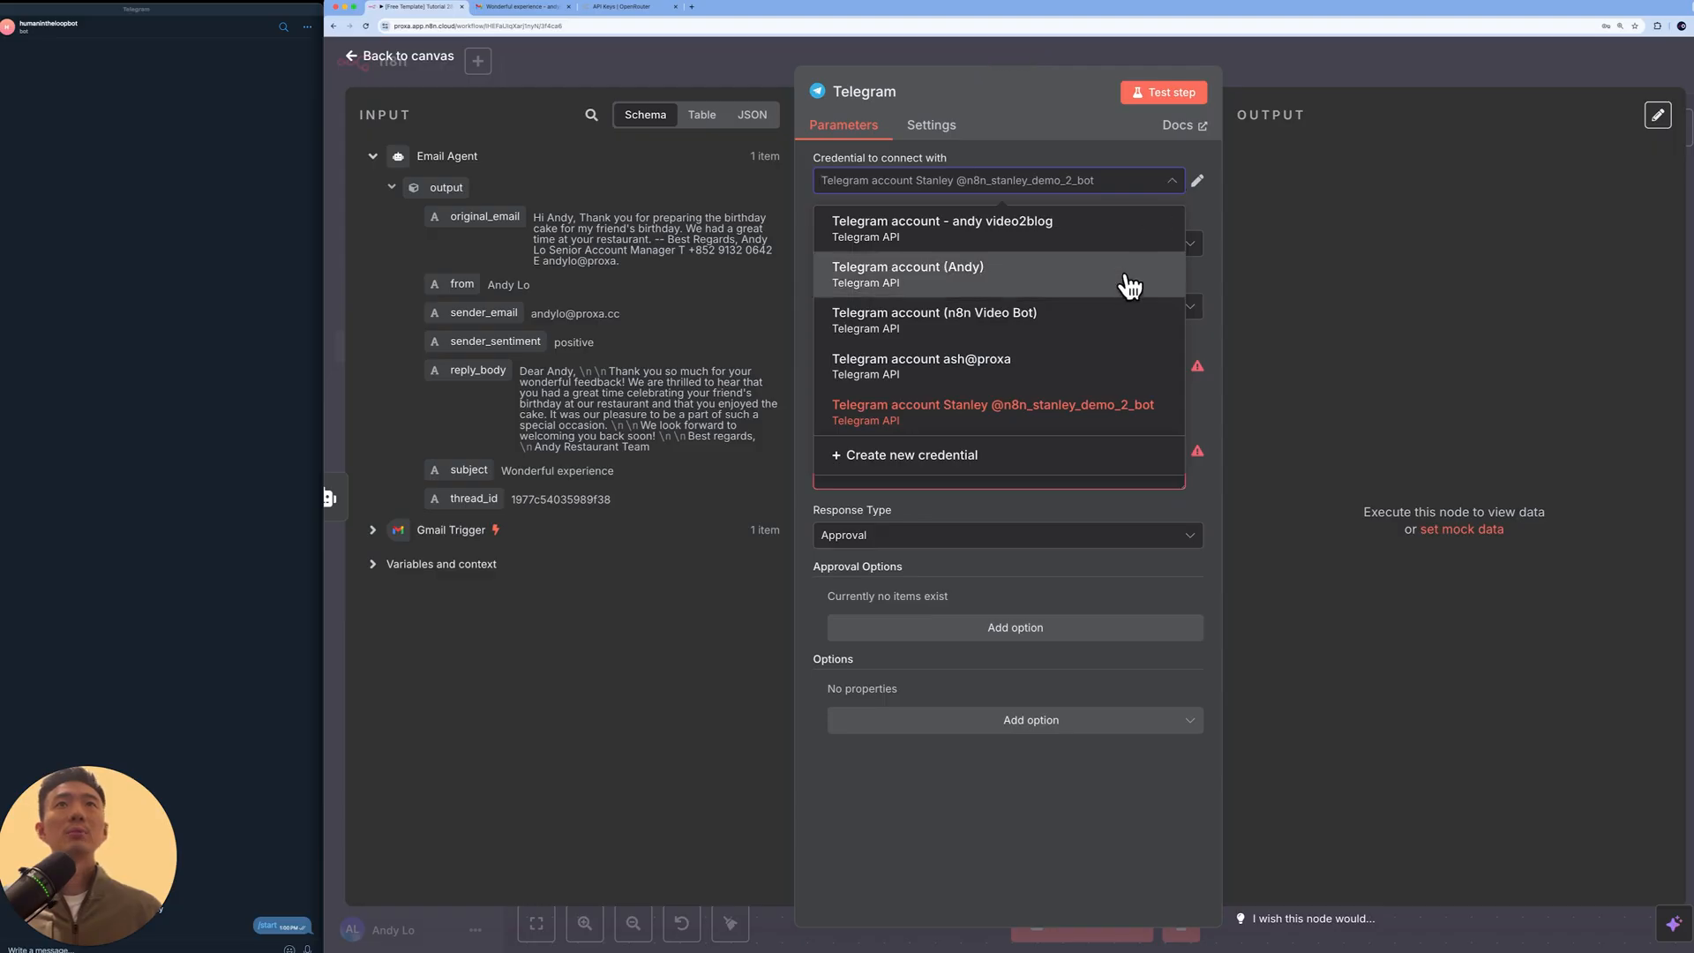
{"action": "left_click", "coordinate": [849, 221]}
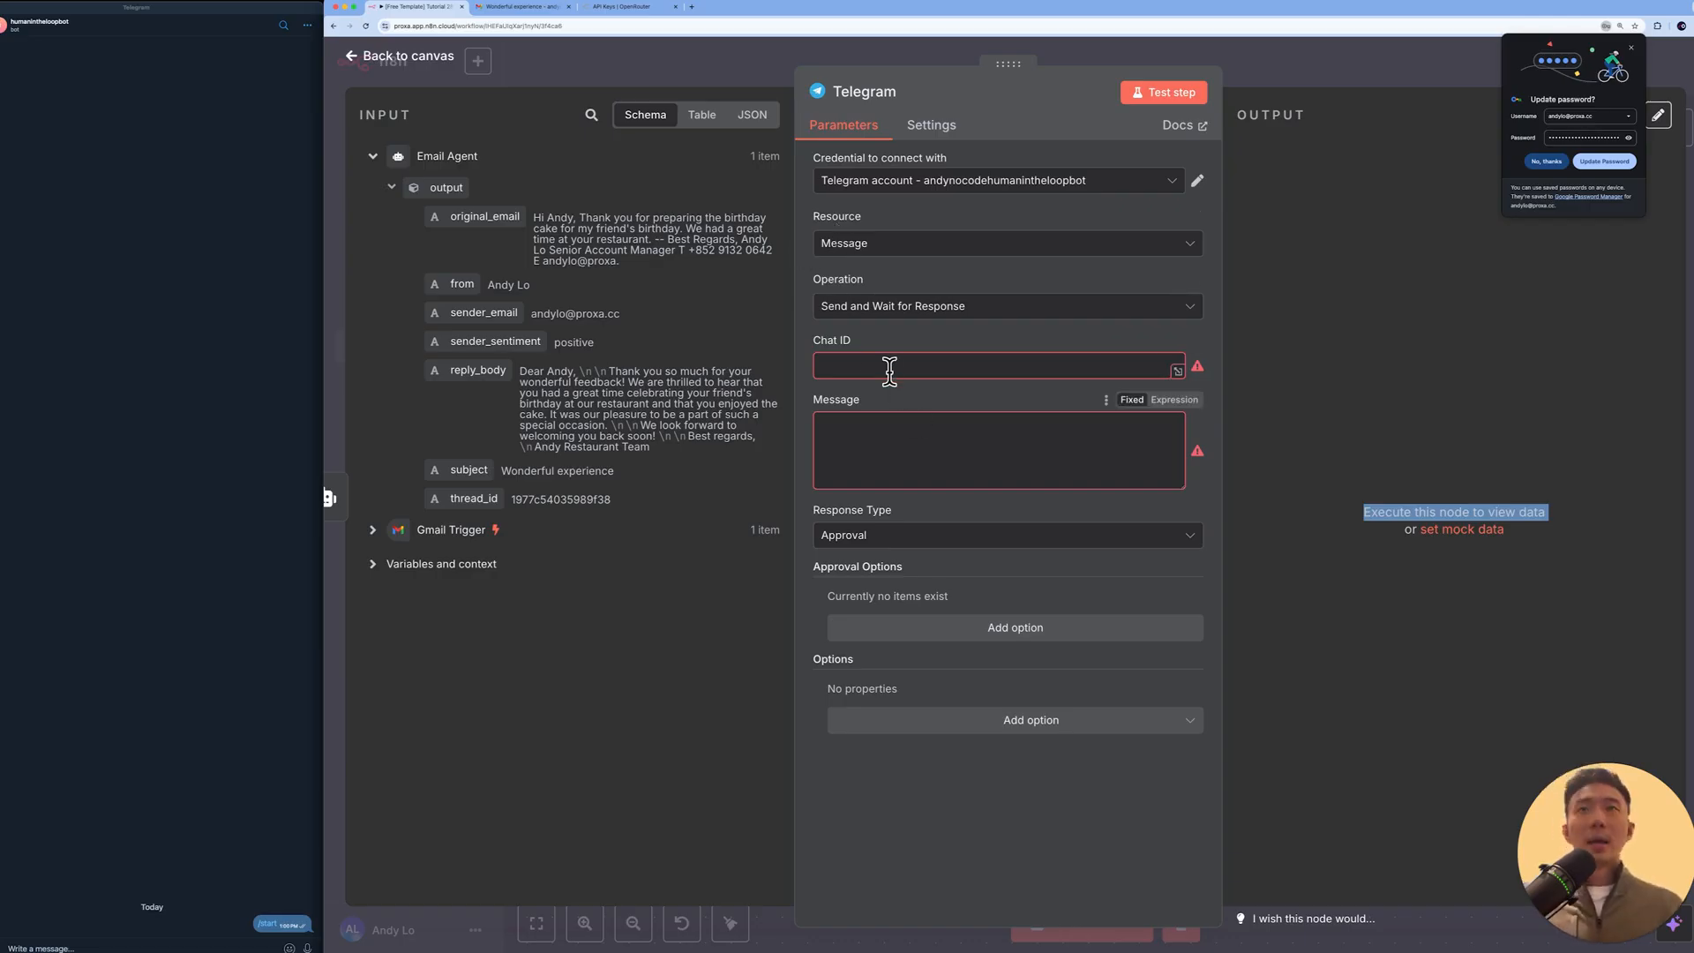
Step: Go back to the canvas and copy the chat ID from the Telegram Chat ID sticky note
{"action": "left_click", "coordinate": [887, 365]}
{"action": "left_click", "coordinate": [722, 57]}
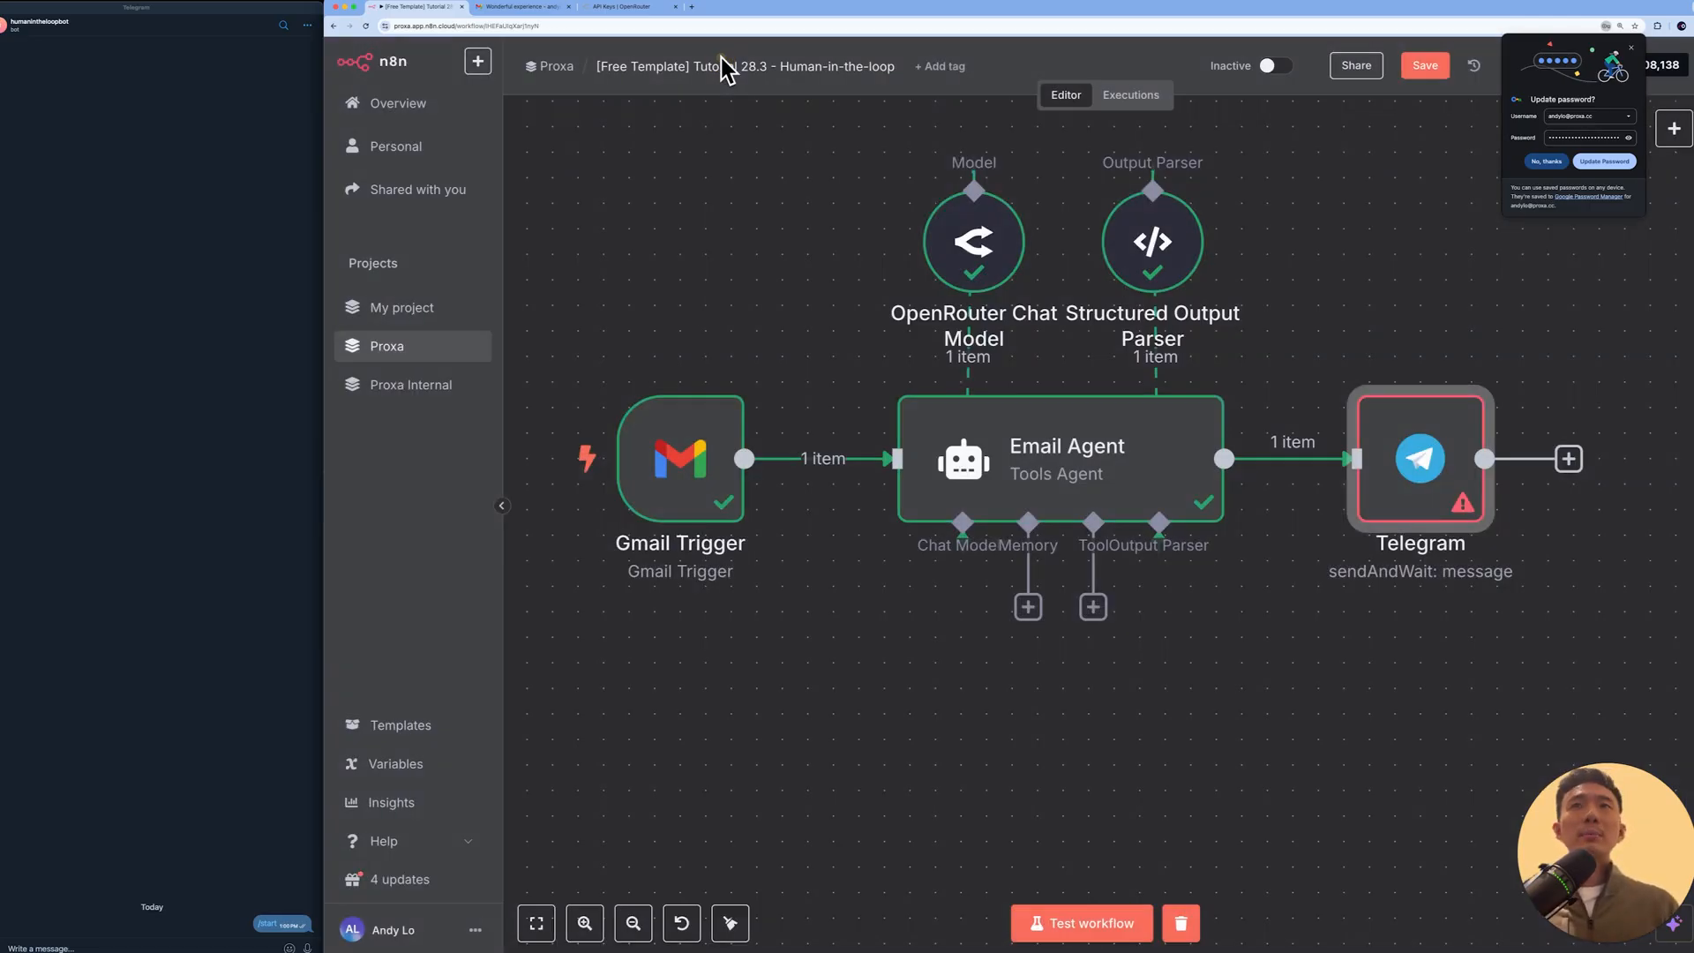
{"action": "scroll", "coordinate": [781, 272], "scroll_direction": "down", "scroll_amount": 3}
{"action": "scroll", "coordinate": [781, 272], "scroll_direction": "left", "scroll_amount": 2}
{"action": "scroll", "coordinate": [781, 272], "scroll_direction": "left", "scroll_amount": 2}
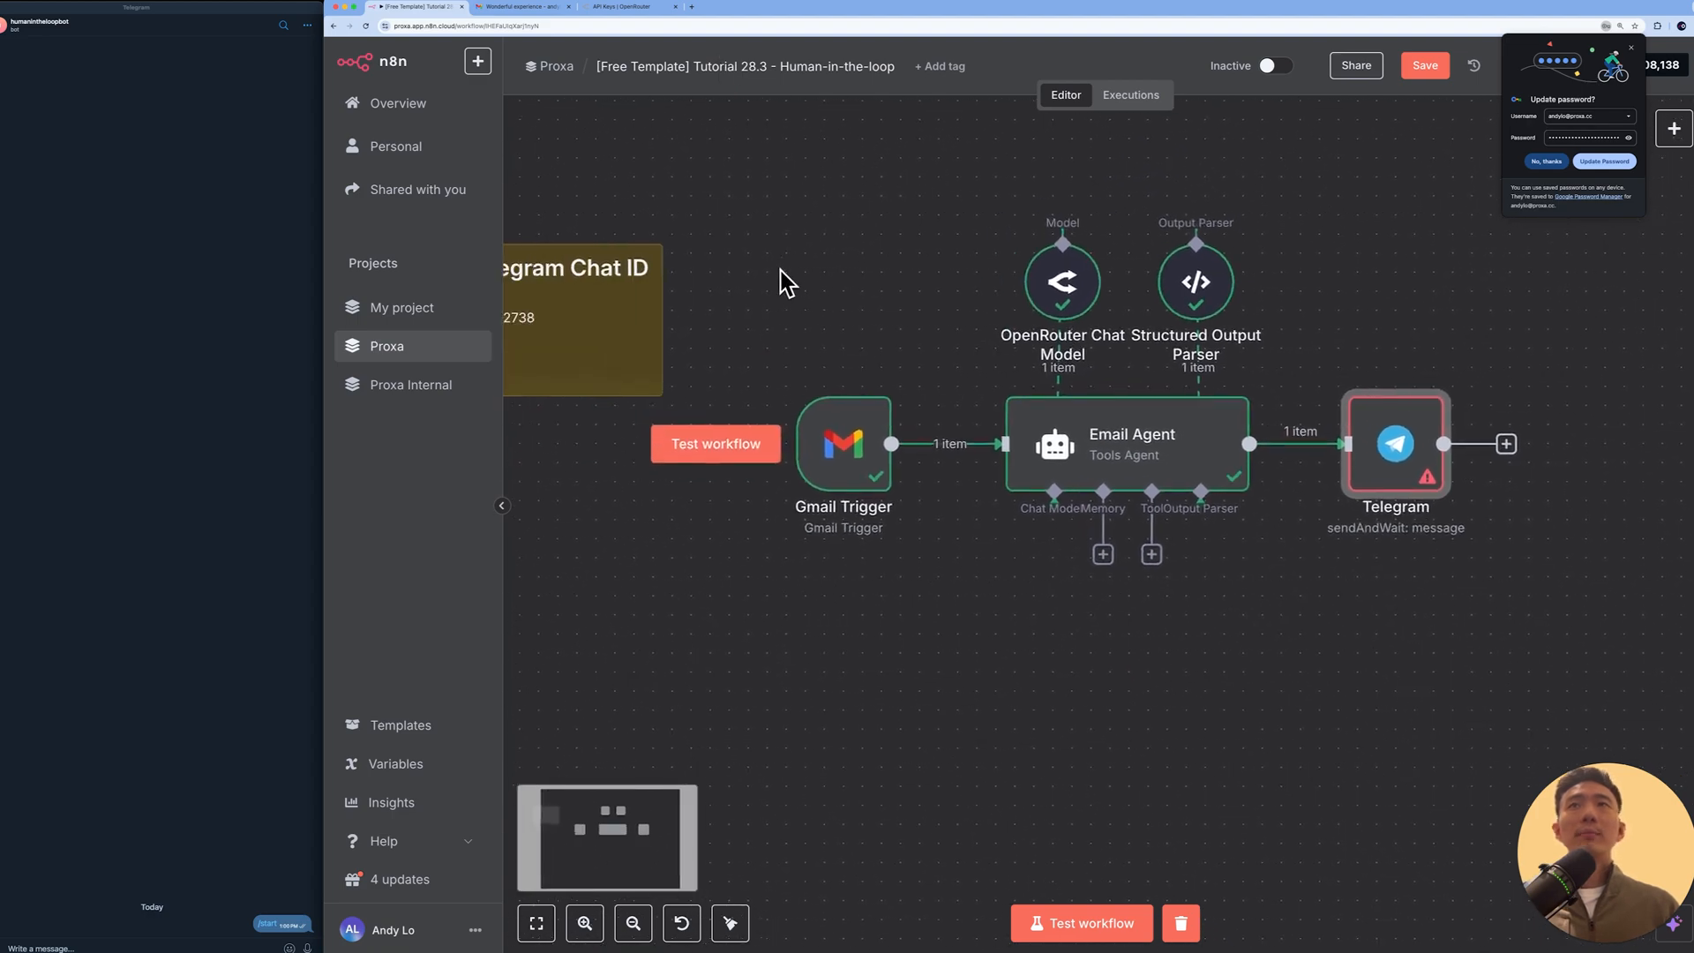
{"action": "double_click", "coordinate": [617, 314]}
{"action": "double_click", "coordinate": [527, 311]}
{"action": "key", "text": "ctrl+c"}
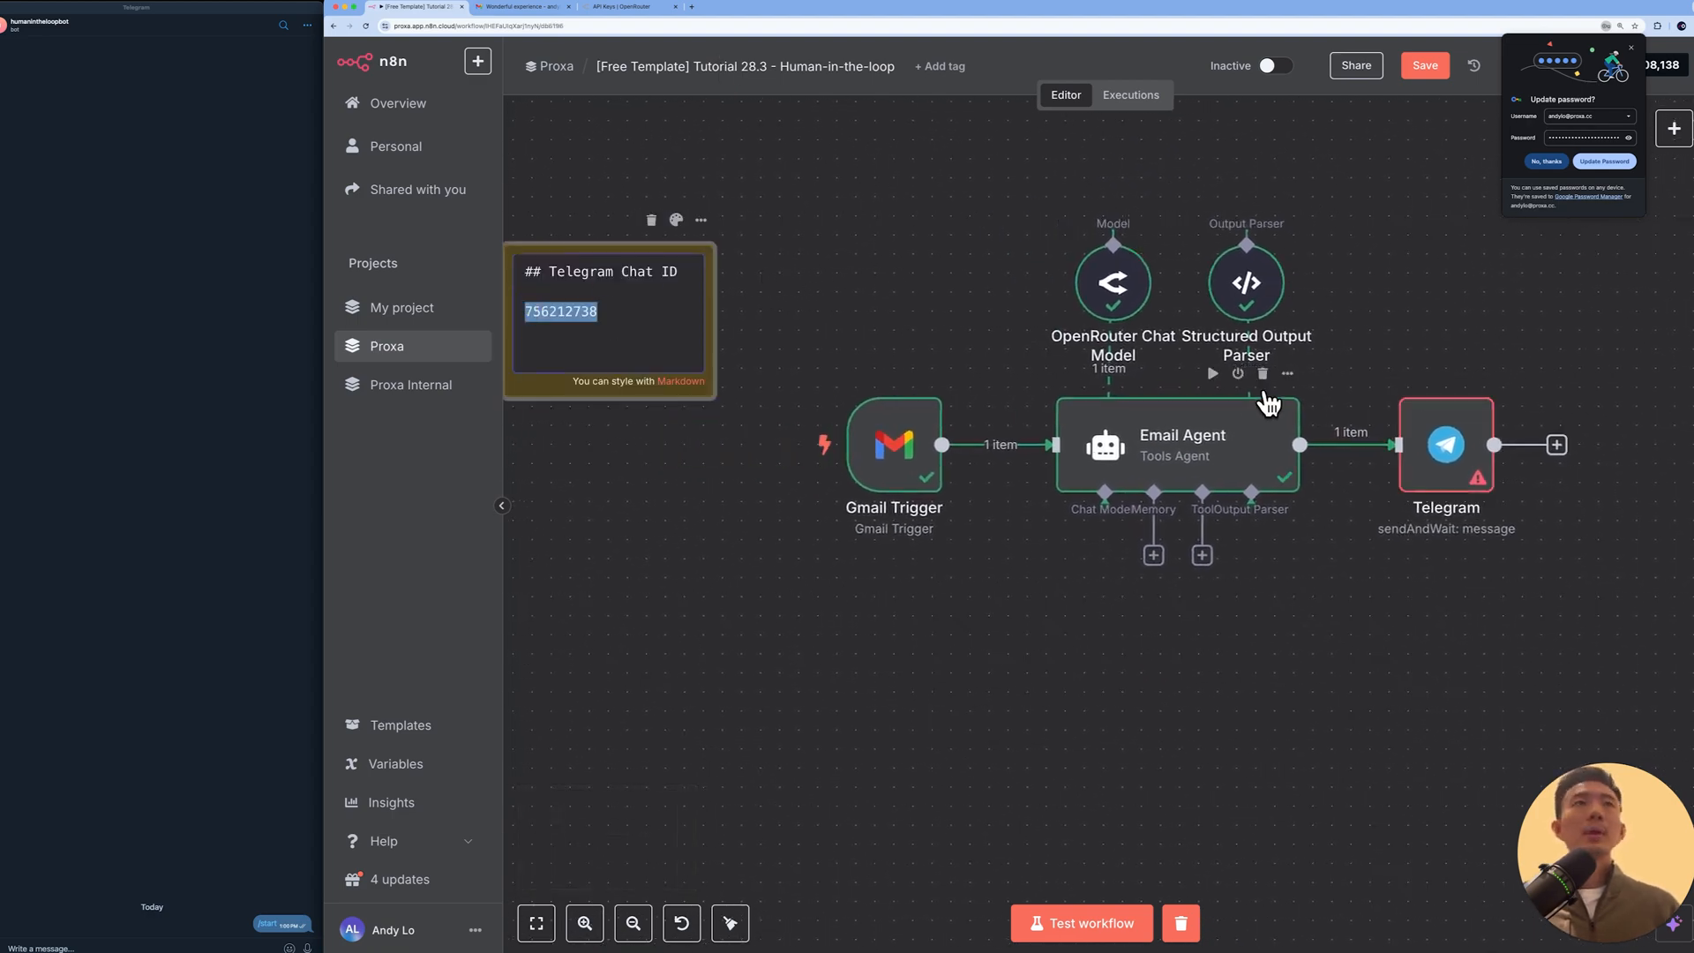
Step: Reopen the Telegram node and paste the copied ID into its Chat ID field
{"action": "left_click", "coordinate": [1434, 441]}
{"action": "double_click", "coordinate": [1439, 443]}
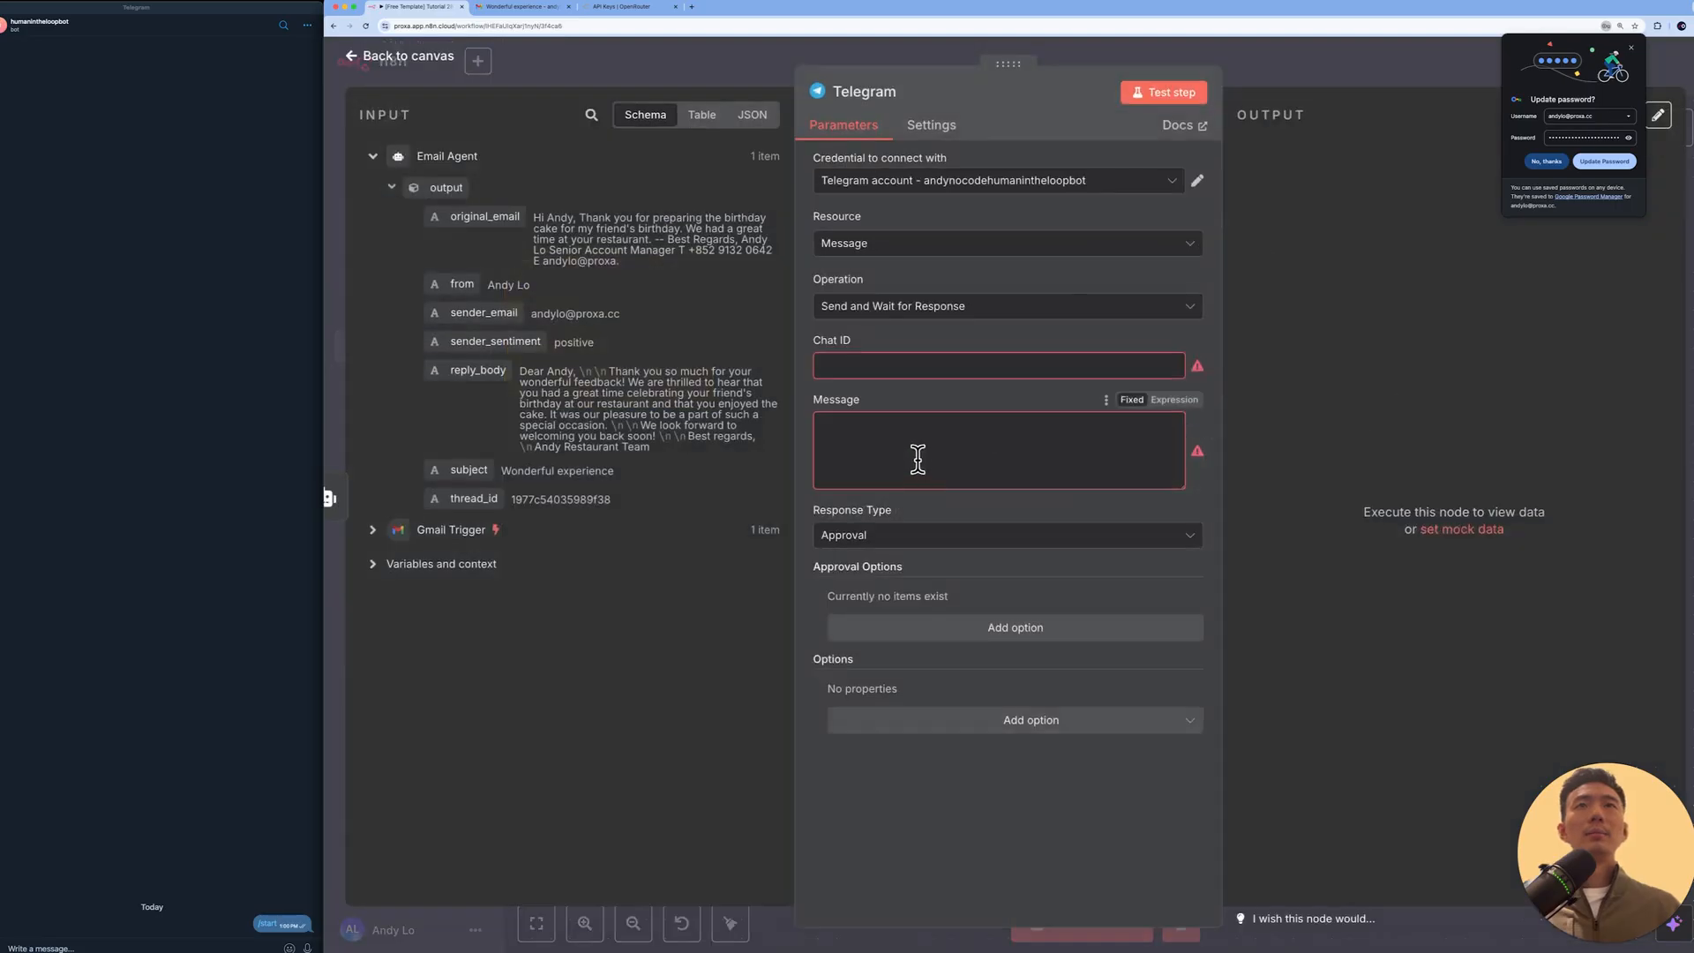
{"action": "left_click", "coordinate": [924, 367]}
{"action": "key", "text": "ctrl+v"}
{"action": "left_click", "coordinate": [926, 441]}
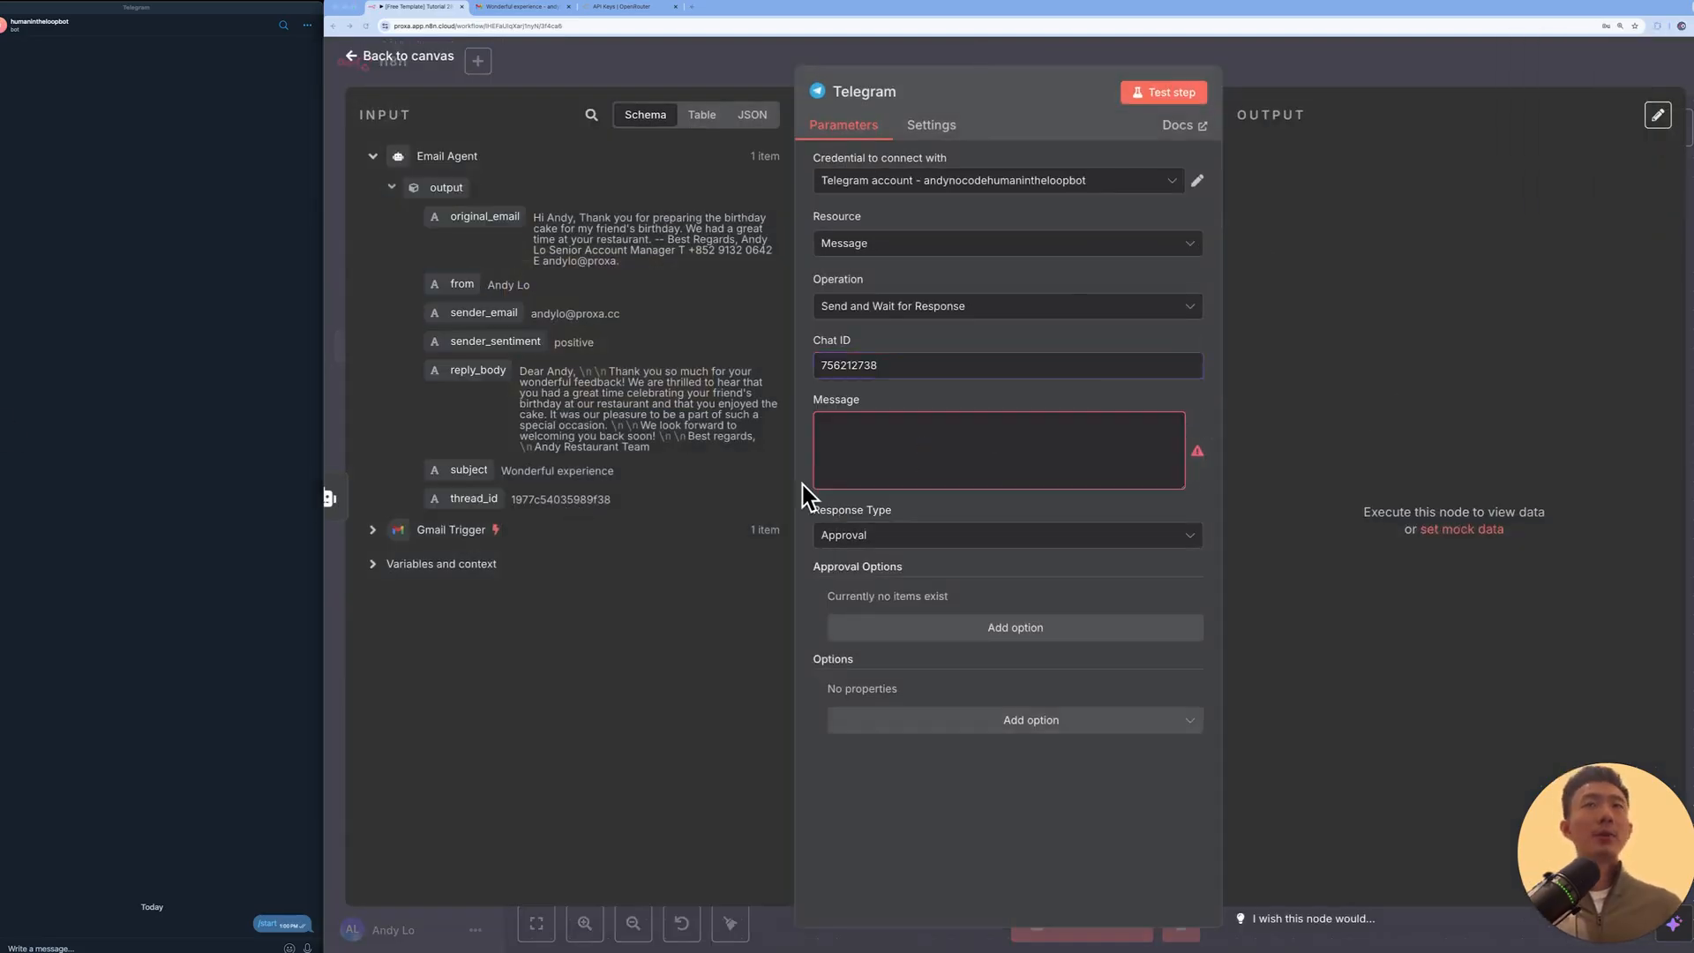
Step: Copy the approval message template from the Human-In-The-Loop classroom page and paste it into the Telegram node's Message field as an expression
{"action": "left_click", "coordinate": [909, 457]}
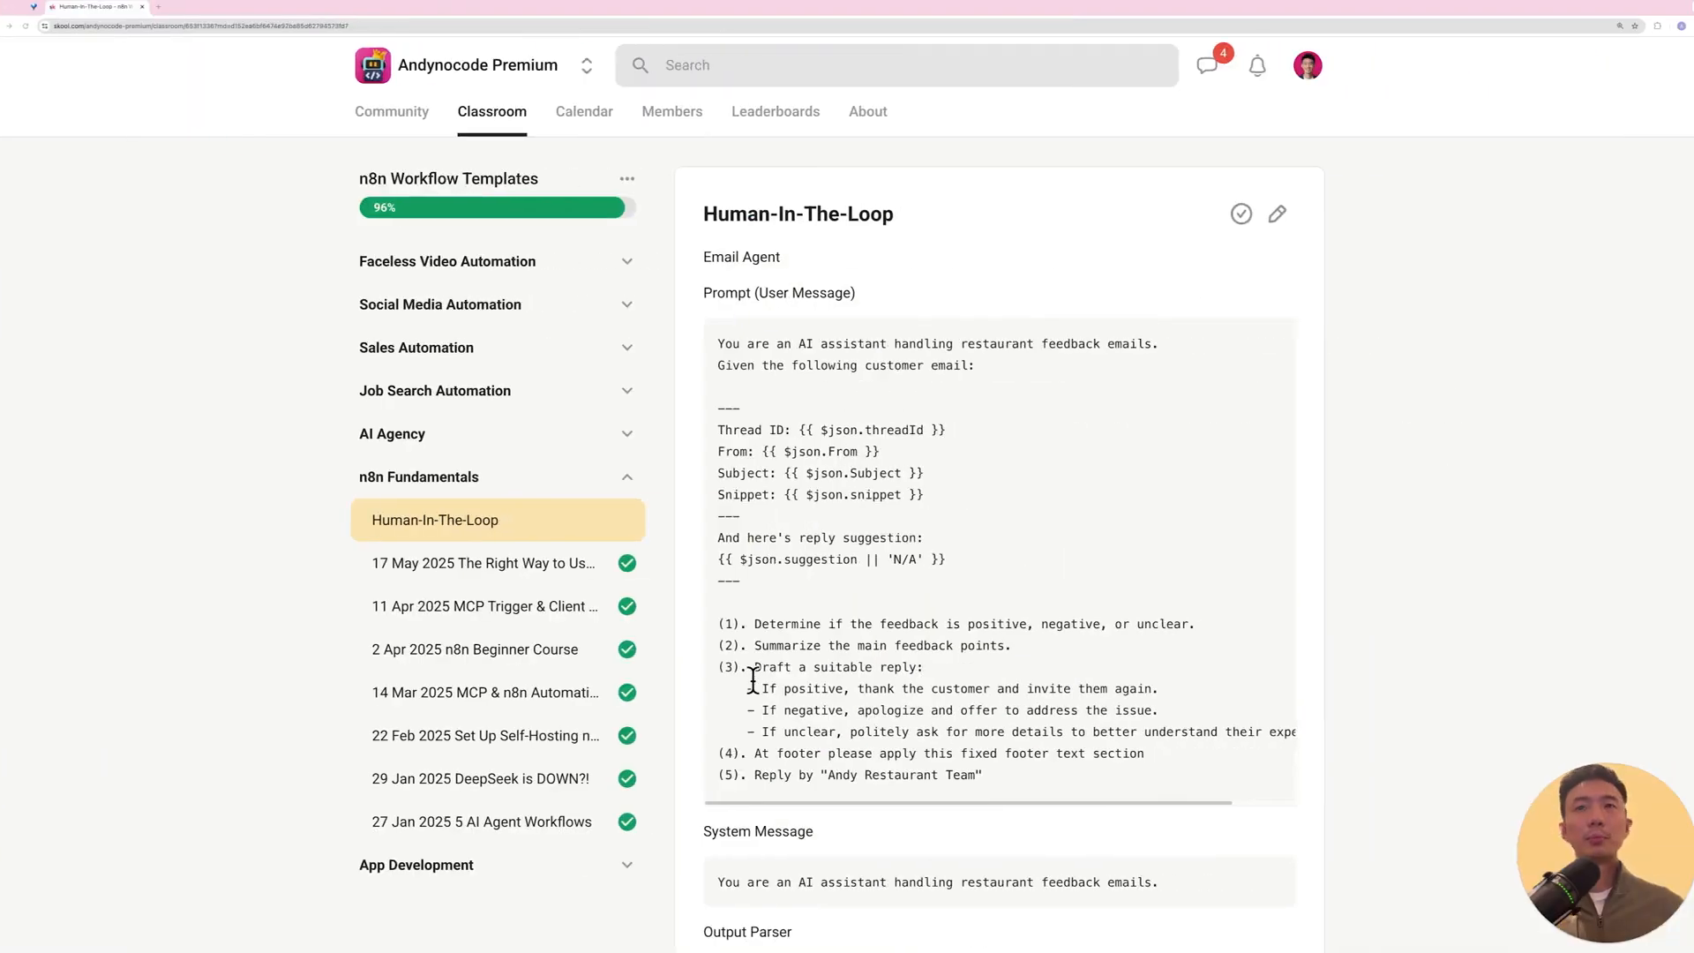
{"action": "scroll", "coordinate": [752, 676], "scroll_direction": "down", "scroll_amount": 8}
{"action": "scroll", "coordinate": [752, 676], "scroll_direction": "up", "scroll_amount": 1}
{"action": "left_click_drag", "start_coordinate": [719, 666], "coordinate": [1048, 869]}
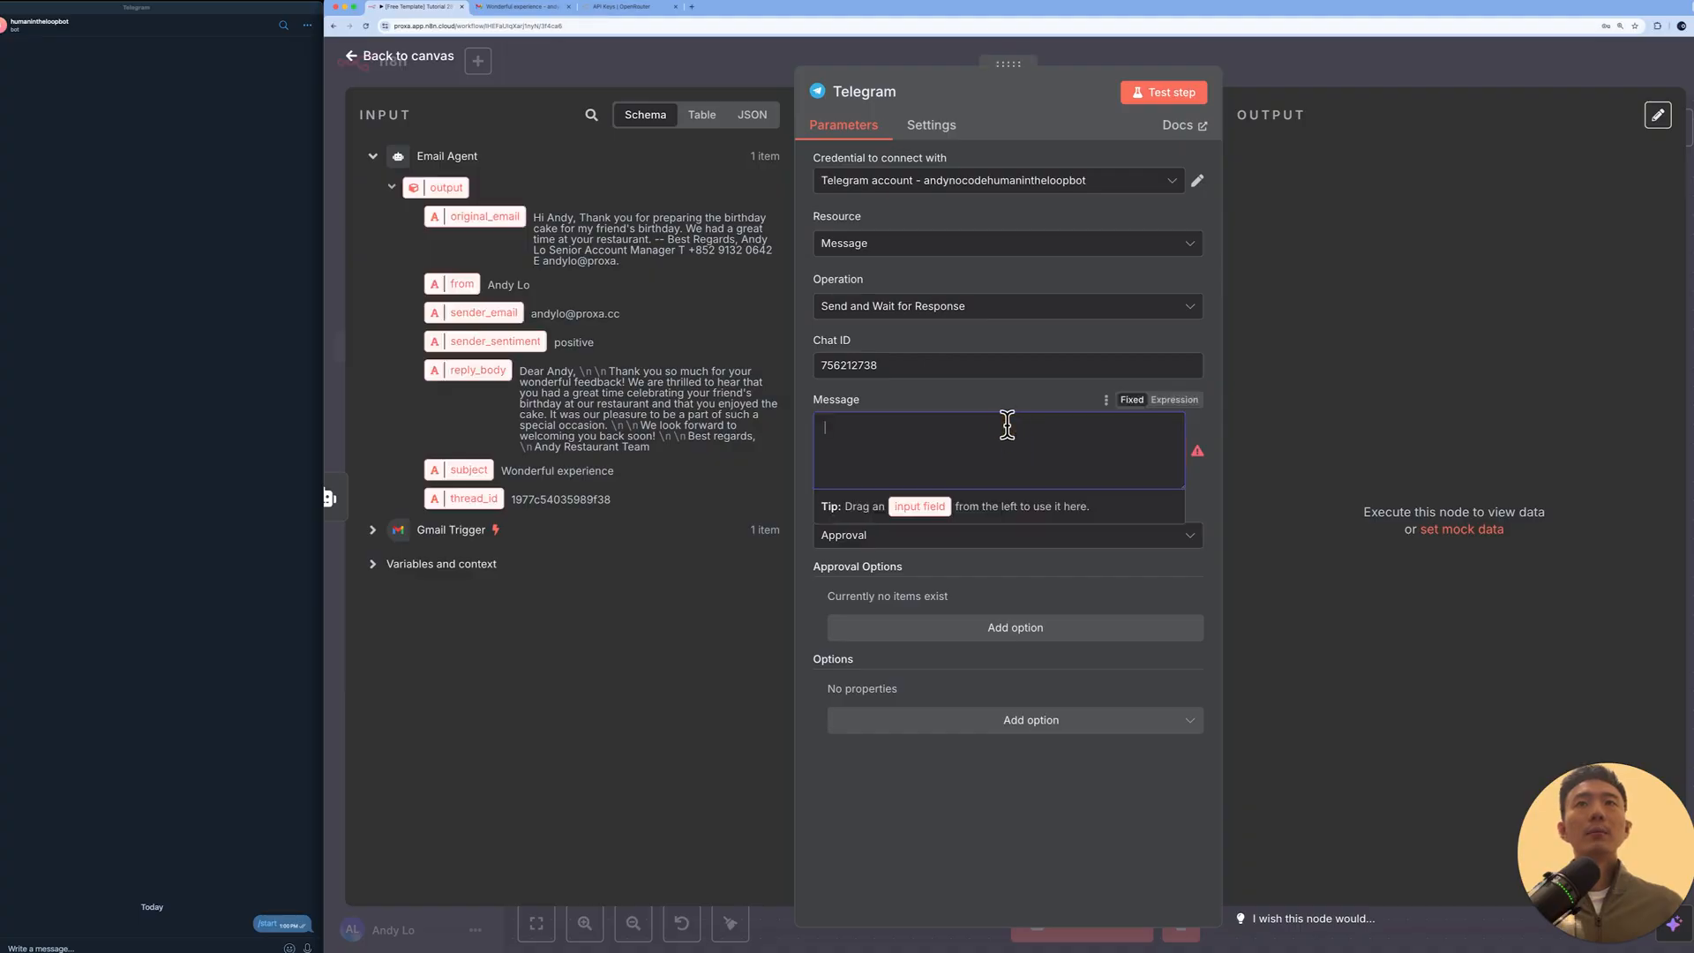
{"action": "type", "text": "You have received an email from {{ $json.output.from }}, it's in {{ $json.output.sender_sentiment }} sentiment. Here's the content:  {{ $json.output.original_email }}"}
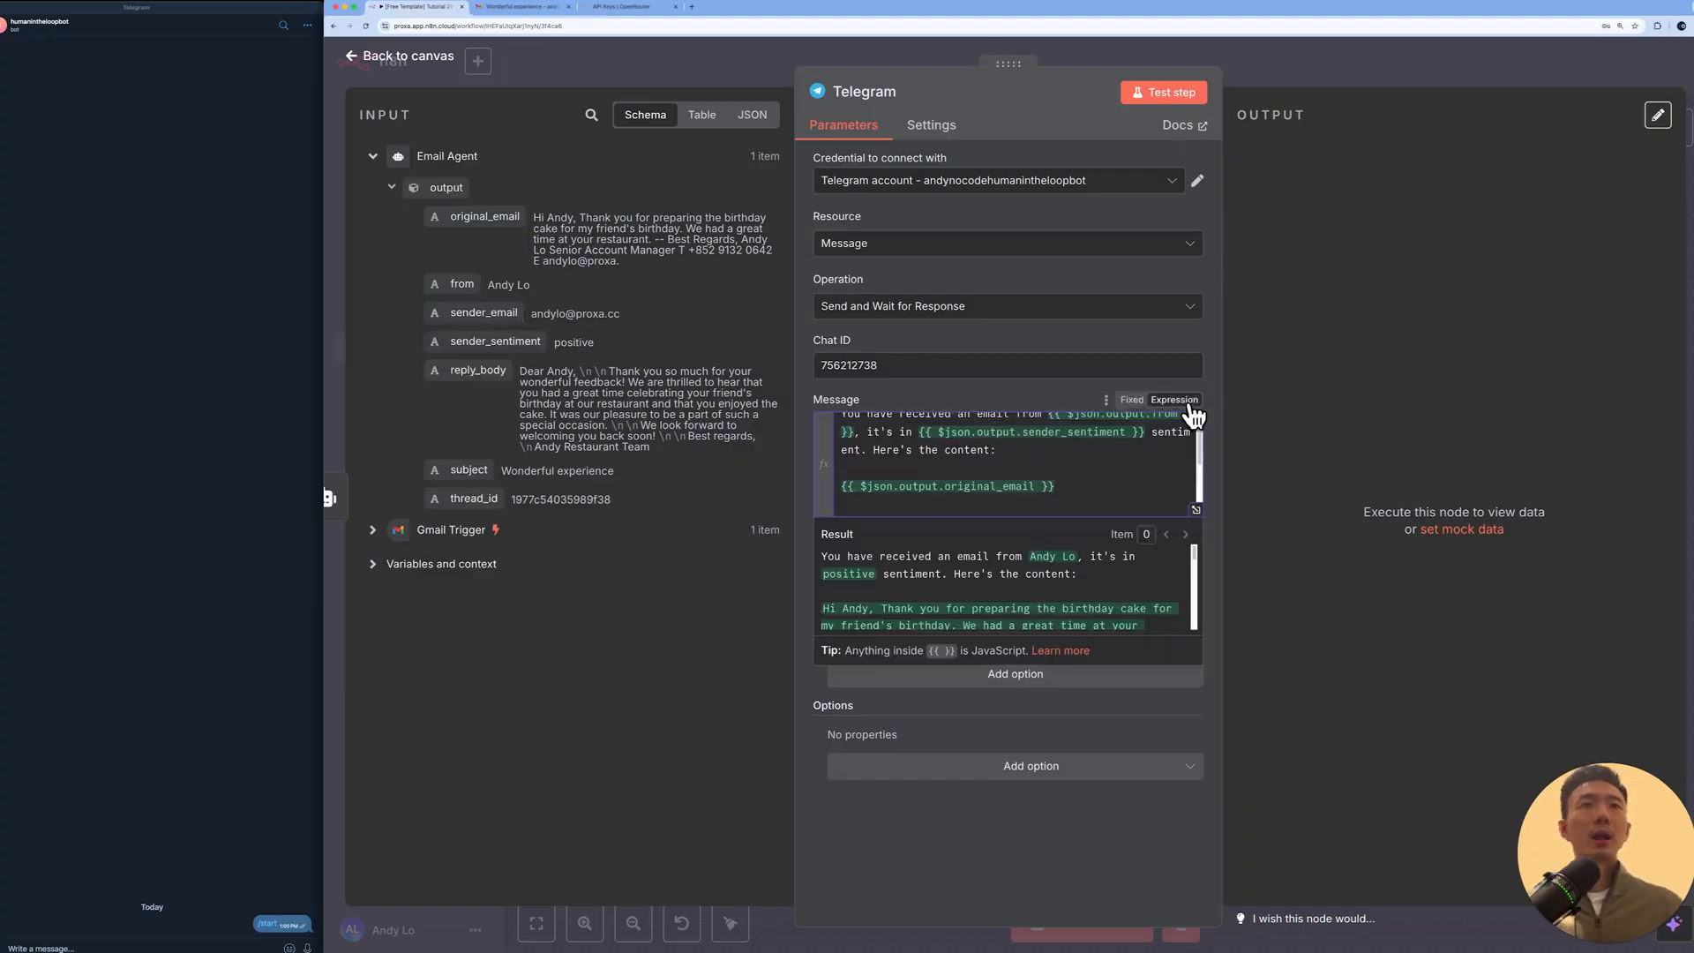
Step: Expand the Message expression and review its sender, sentiment, original email, subject and reply body references against the rendered result
{"action": "left_click", "coordinate": [1197, 510]}
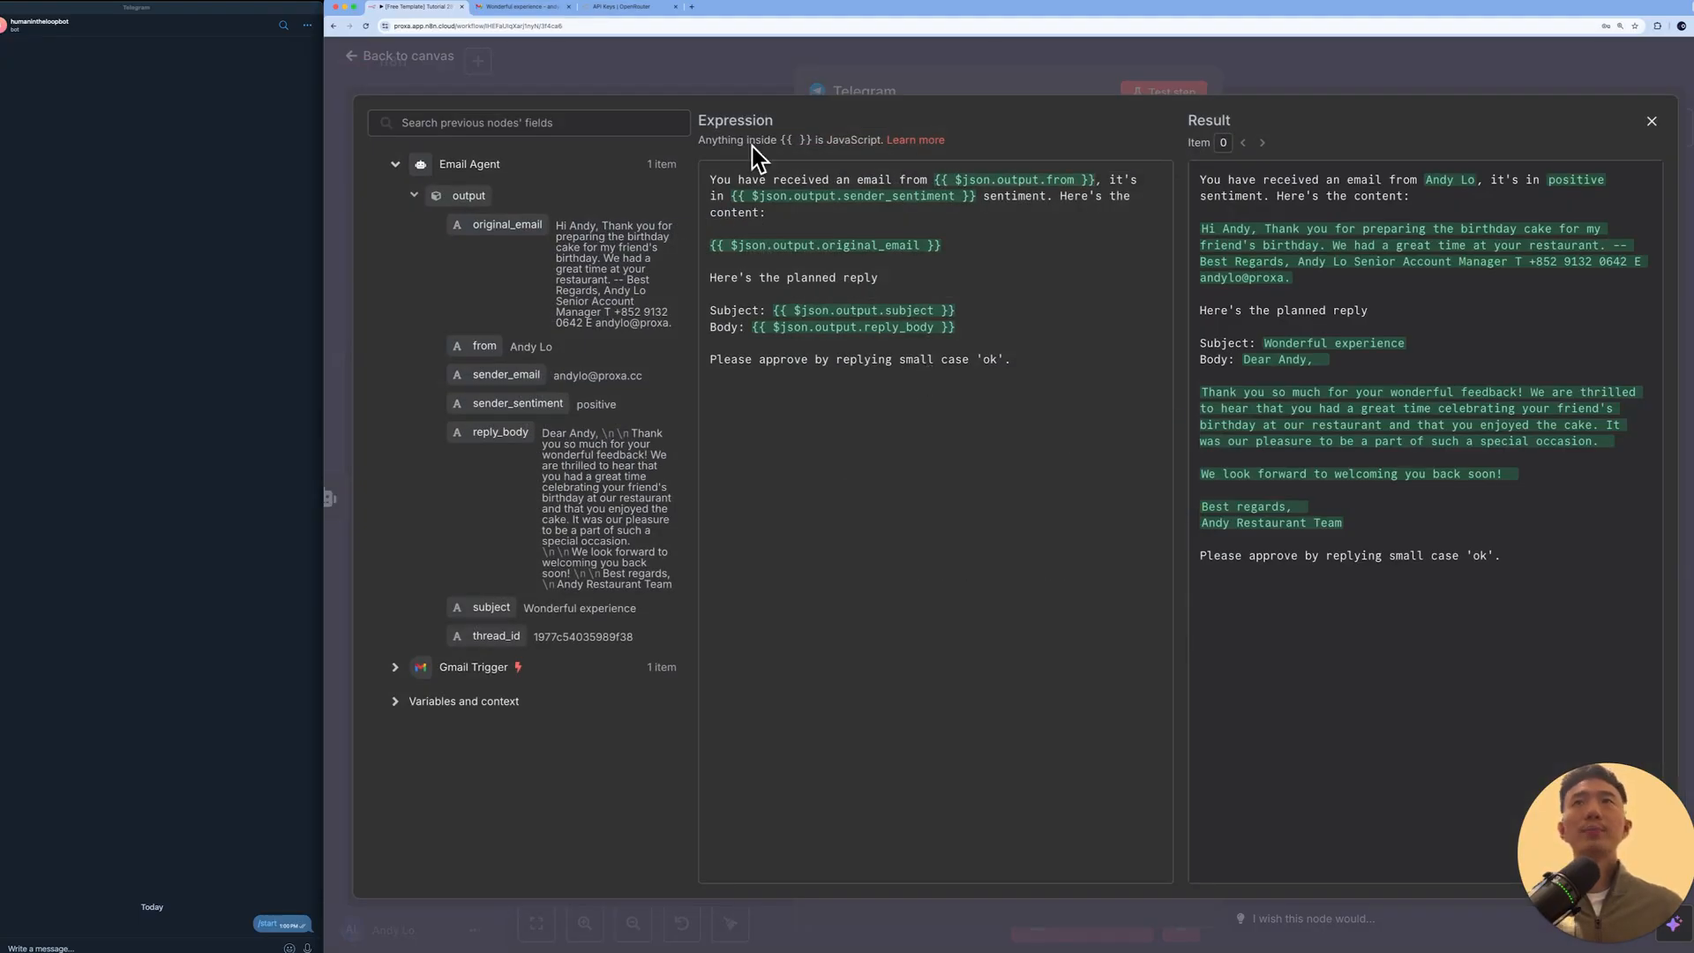
{"action": "left_click", "coordinate": [927, 180]}
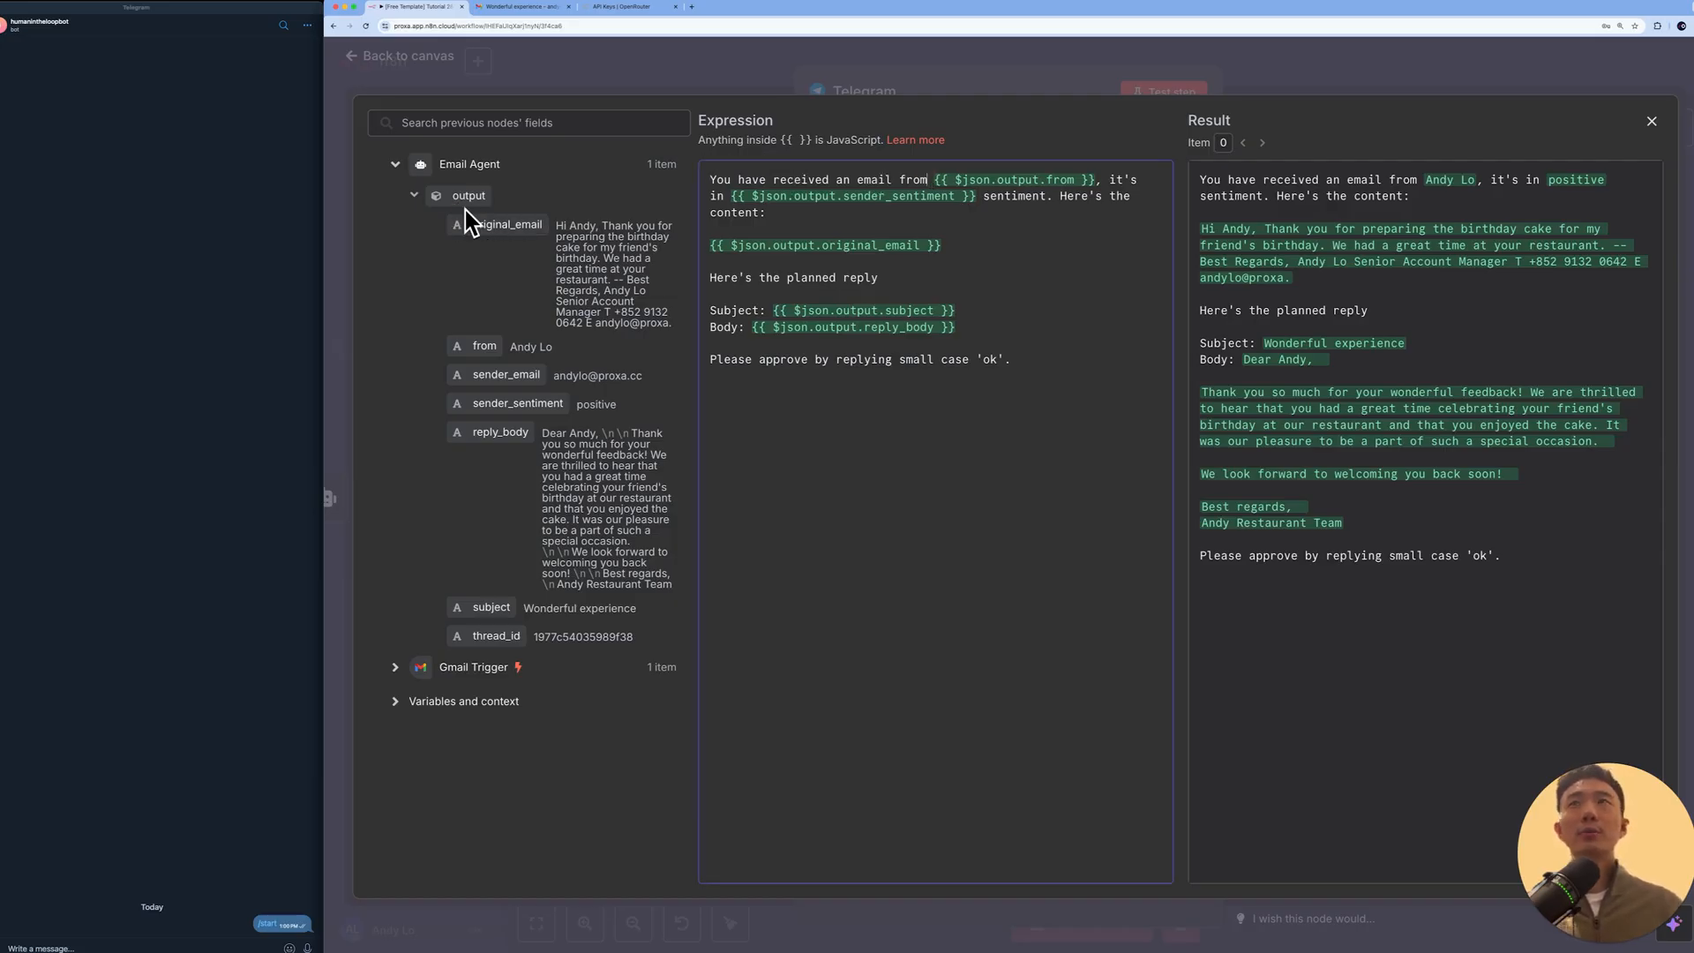
{"action": "left_click_drag", "start_coordinate": [477, 344], "coordinate": [909, 145]}
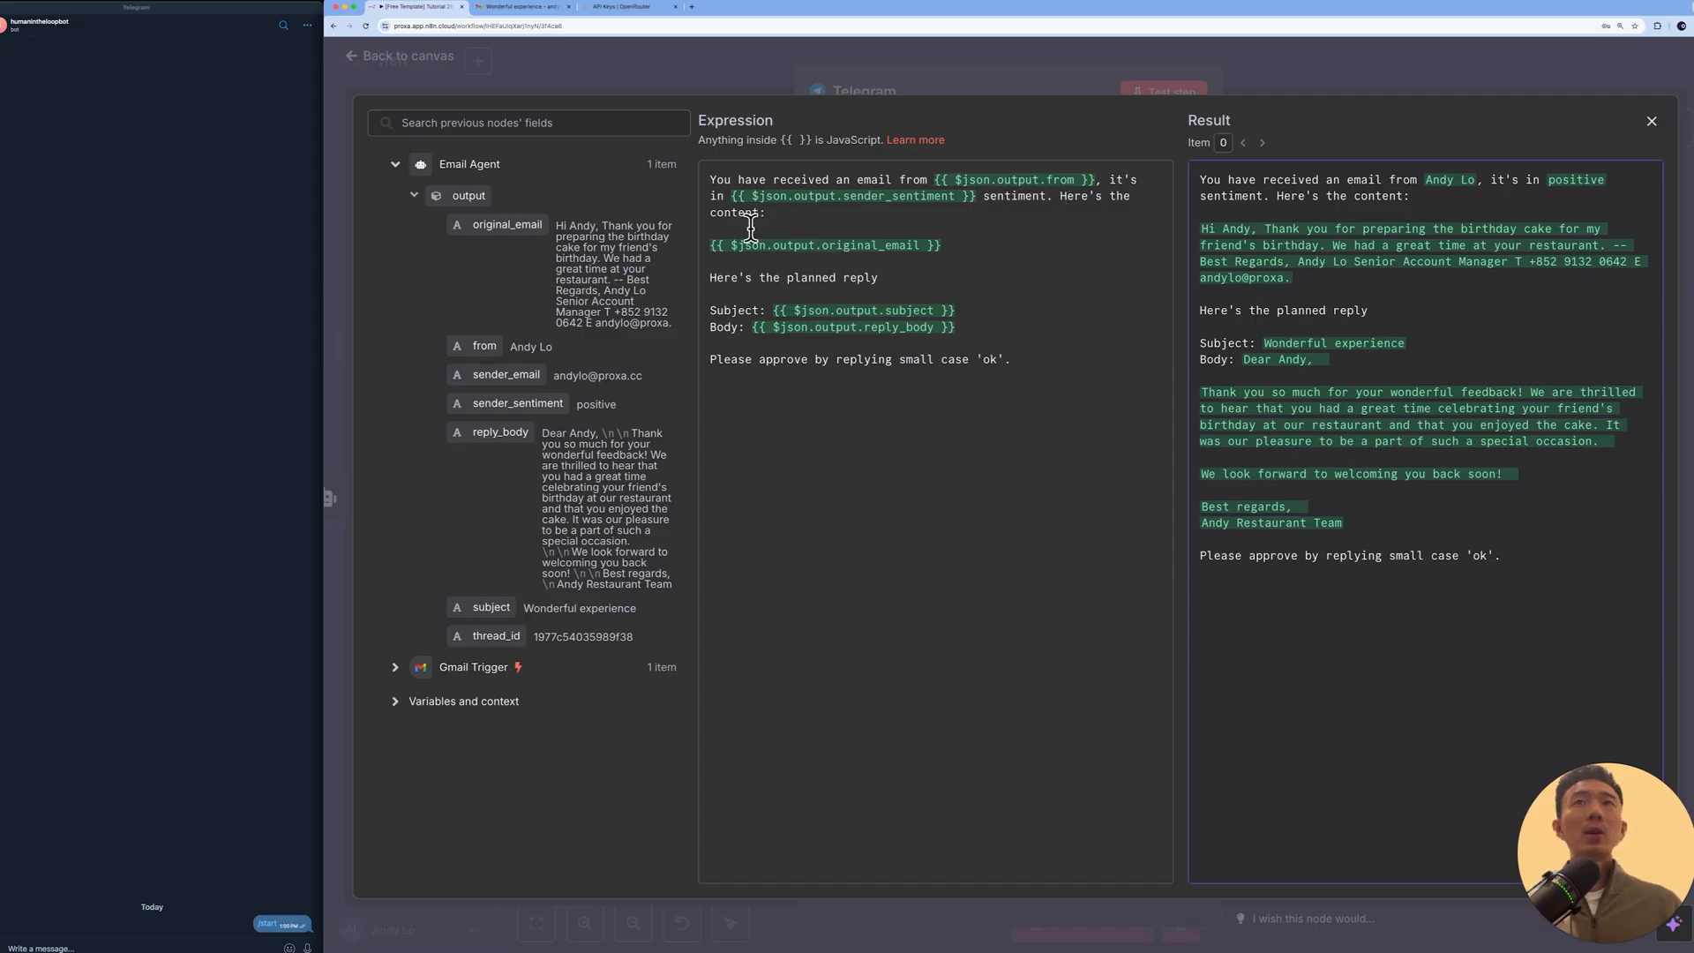
{"action": "left_click_drag", "start_coordinate": [499, 225], "coordinate": [914, 242]}
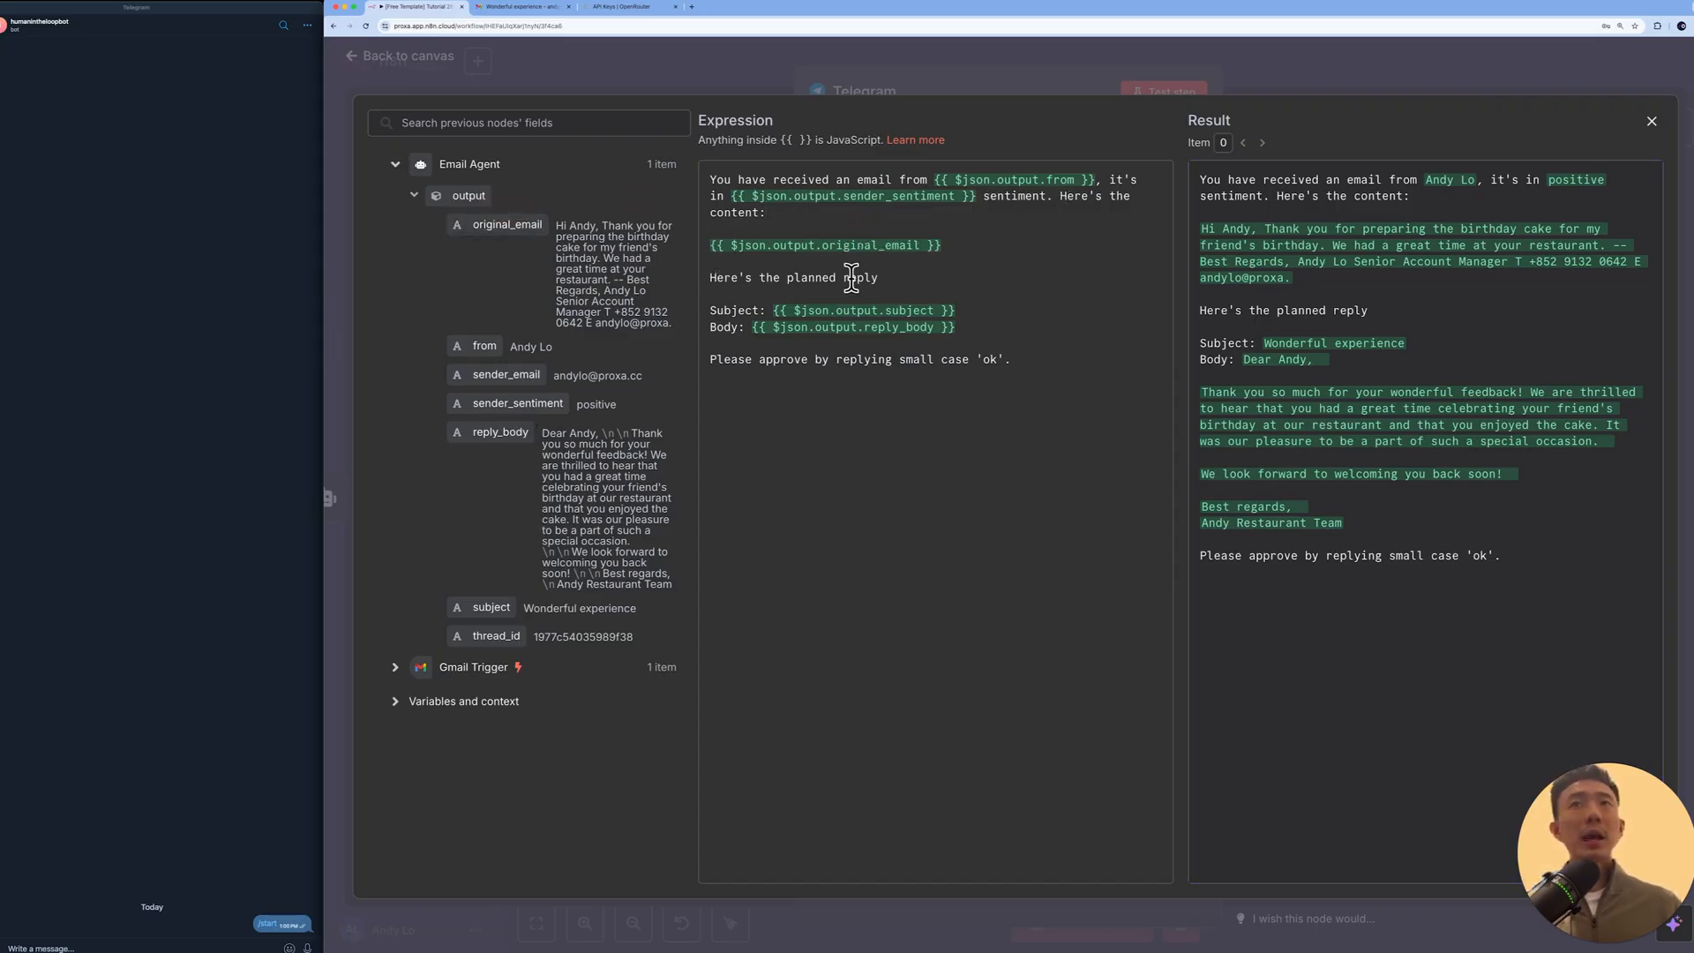
{"action": "left_click", "coordinate": [739, 333]}
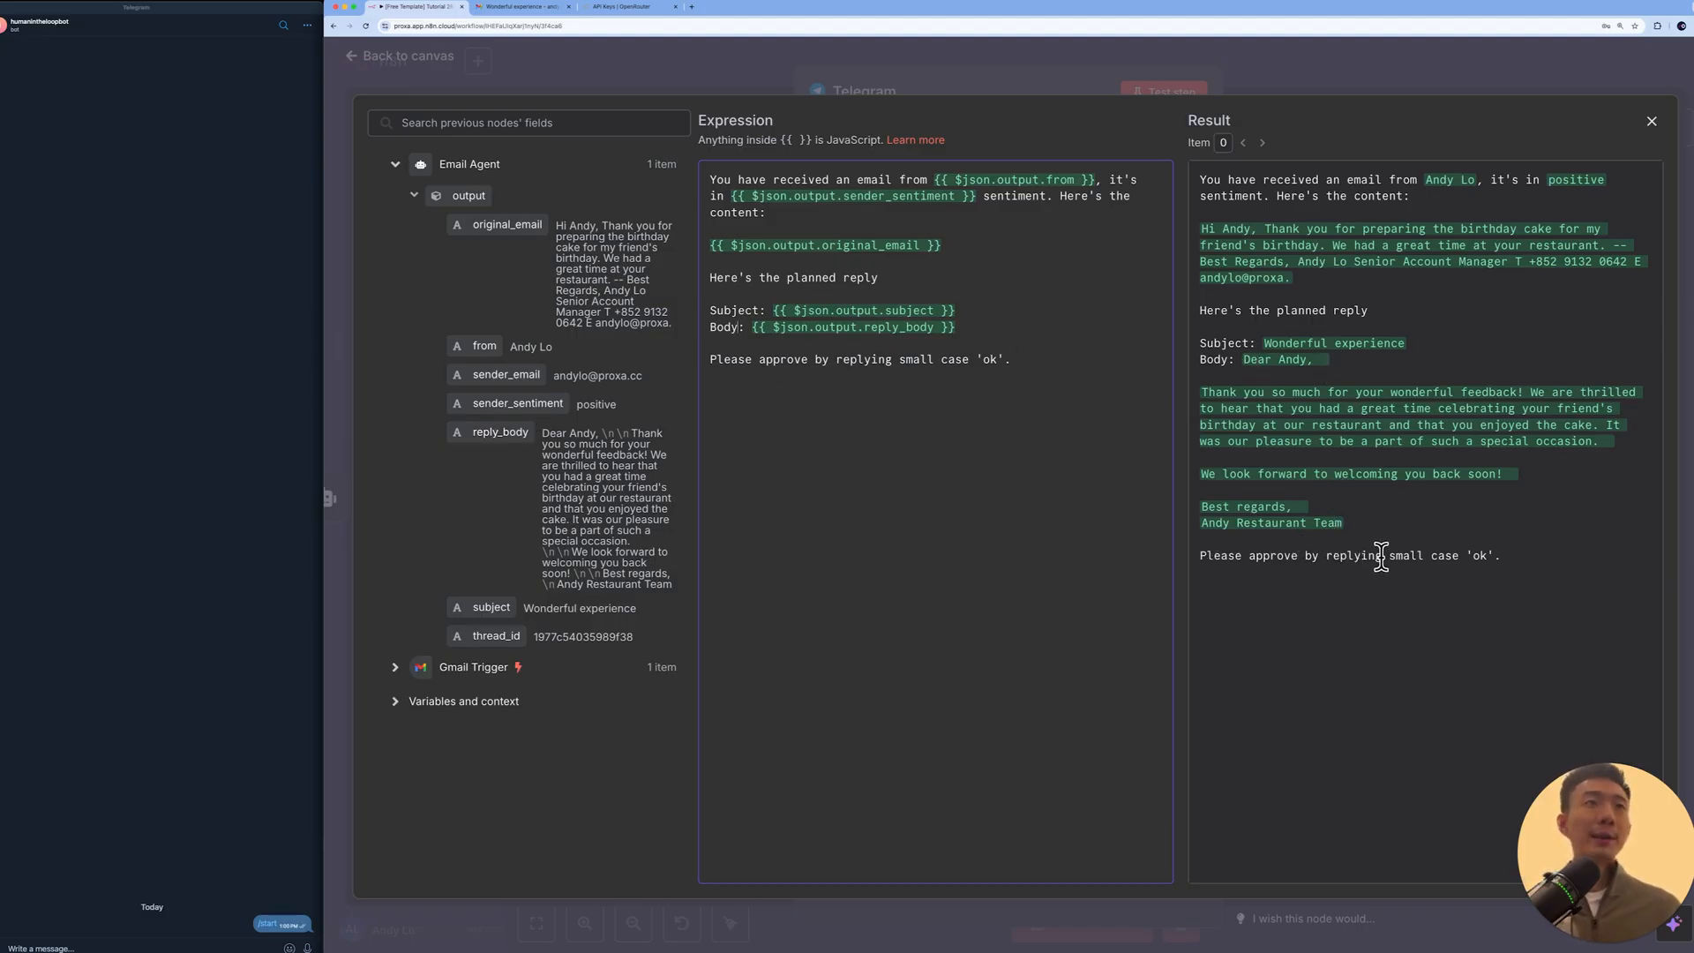
{"action": "key", "text": "Escape"}
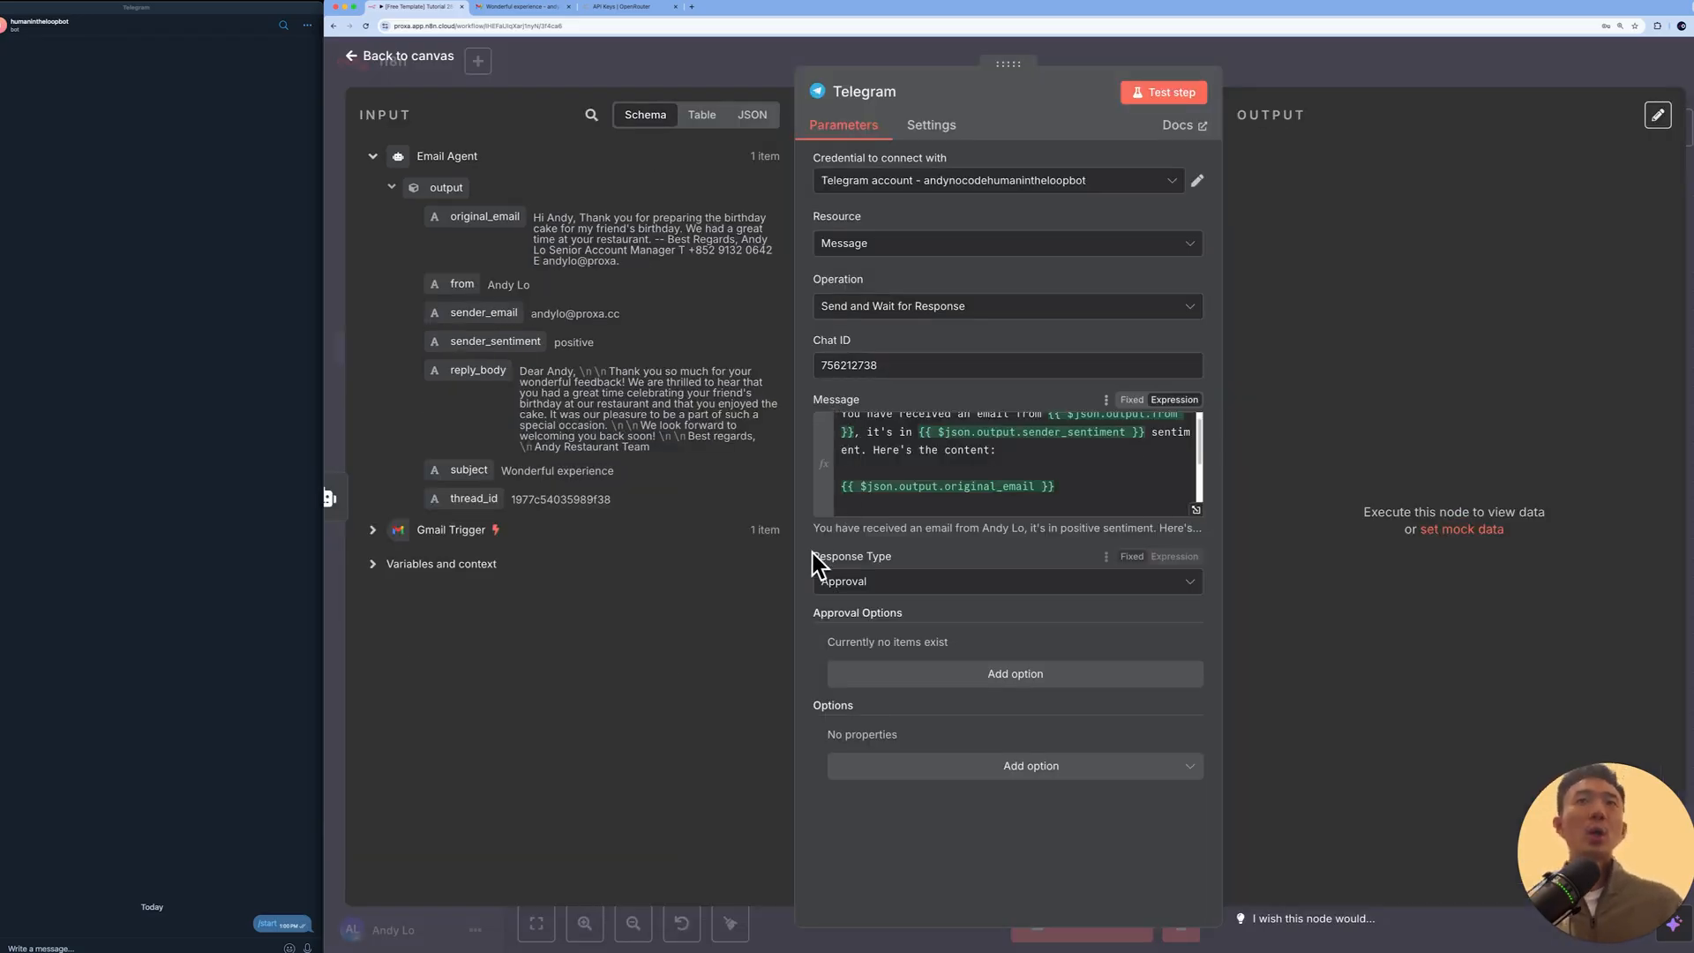
Step: Set the Telegram node's Response Type to Free Text and save the workflow
{"action": "left_click", "coordinate": [893, 579]}
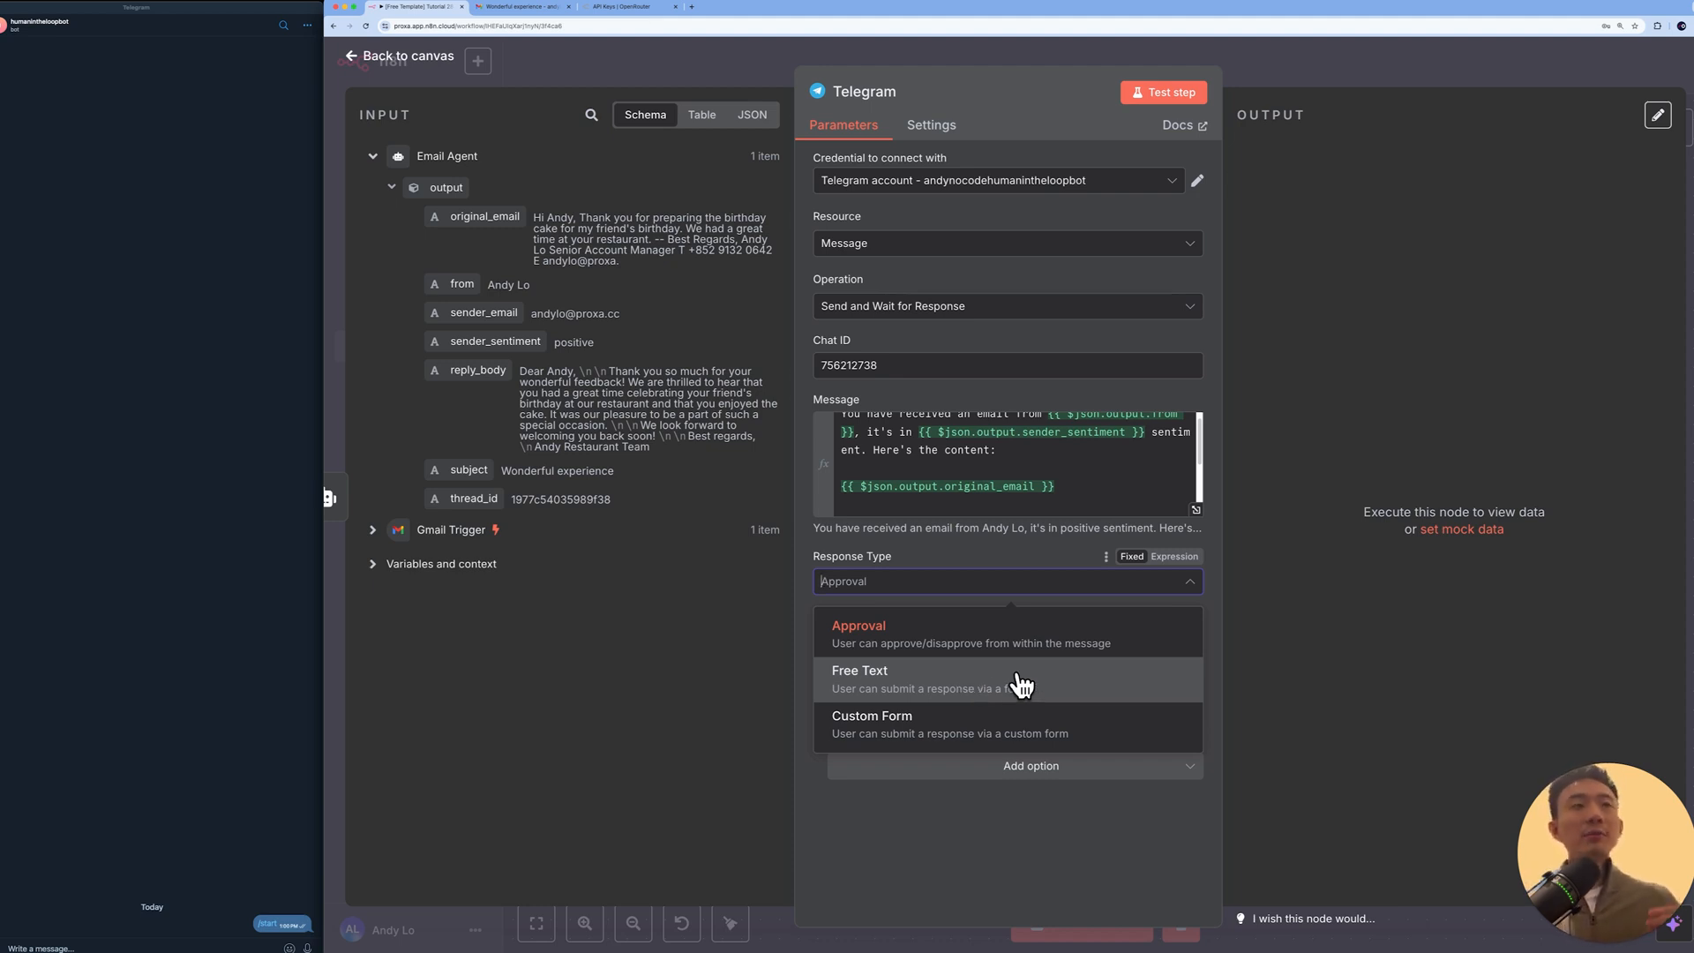
{"action": "left_click", "coordinate": [1019, 679]}
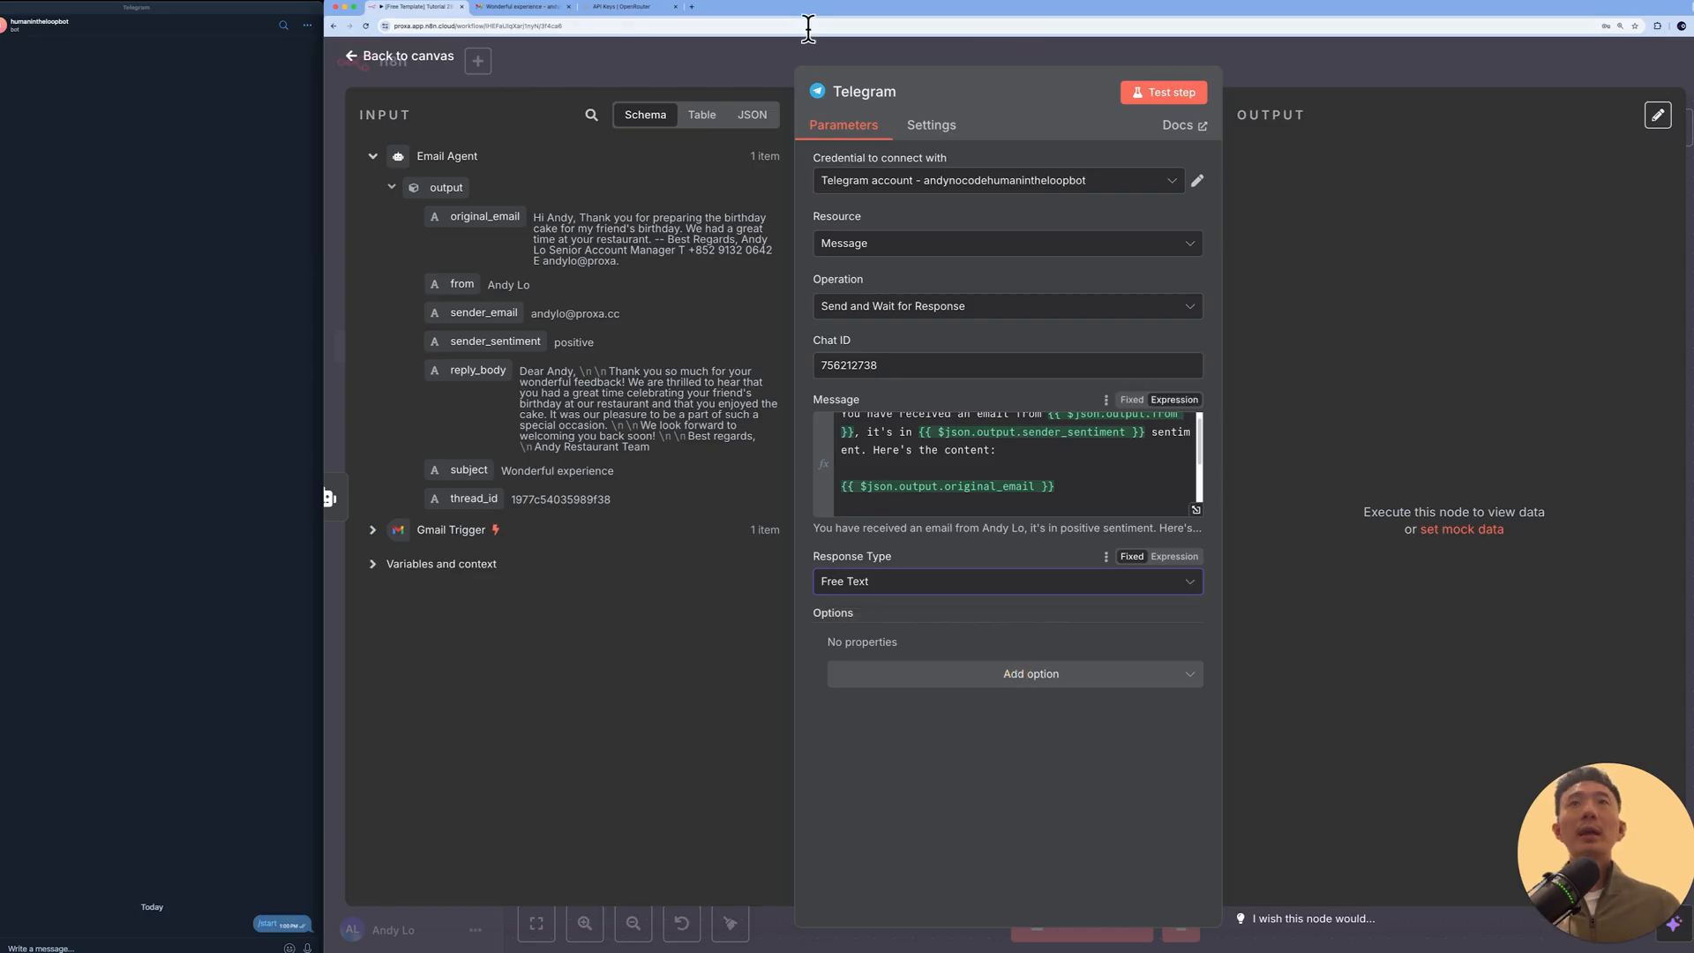
{"action": "left_click", "coordinate": [761, 56]}
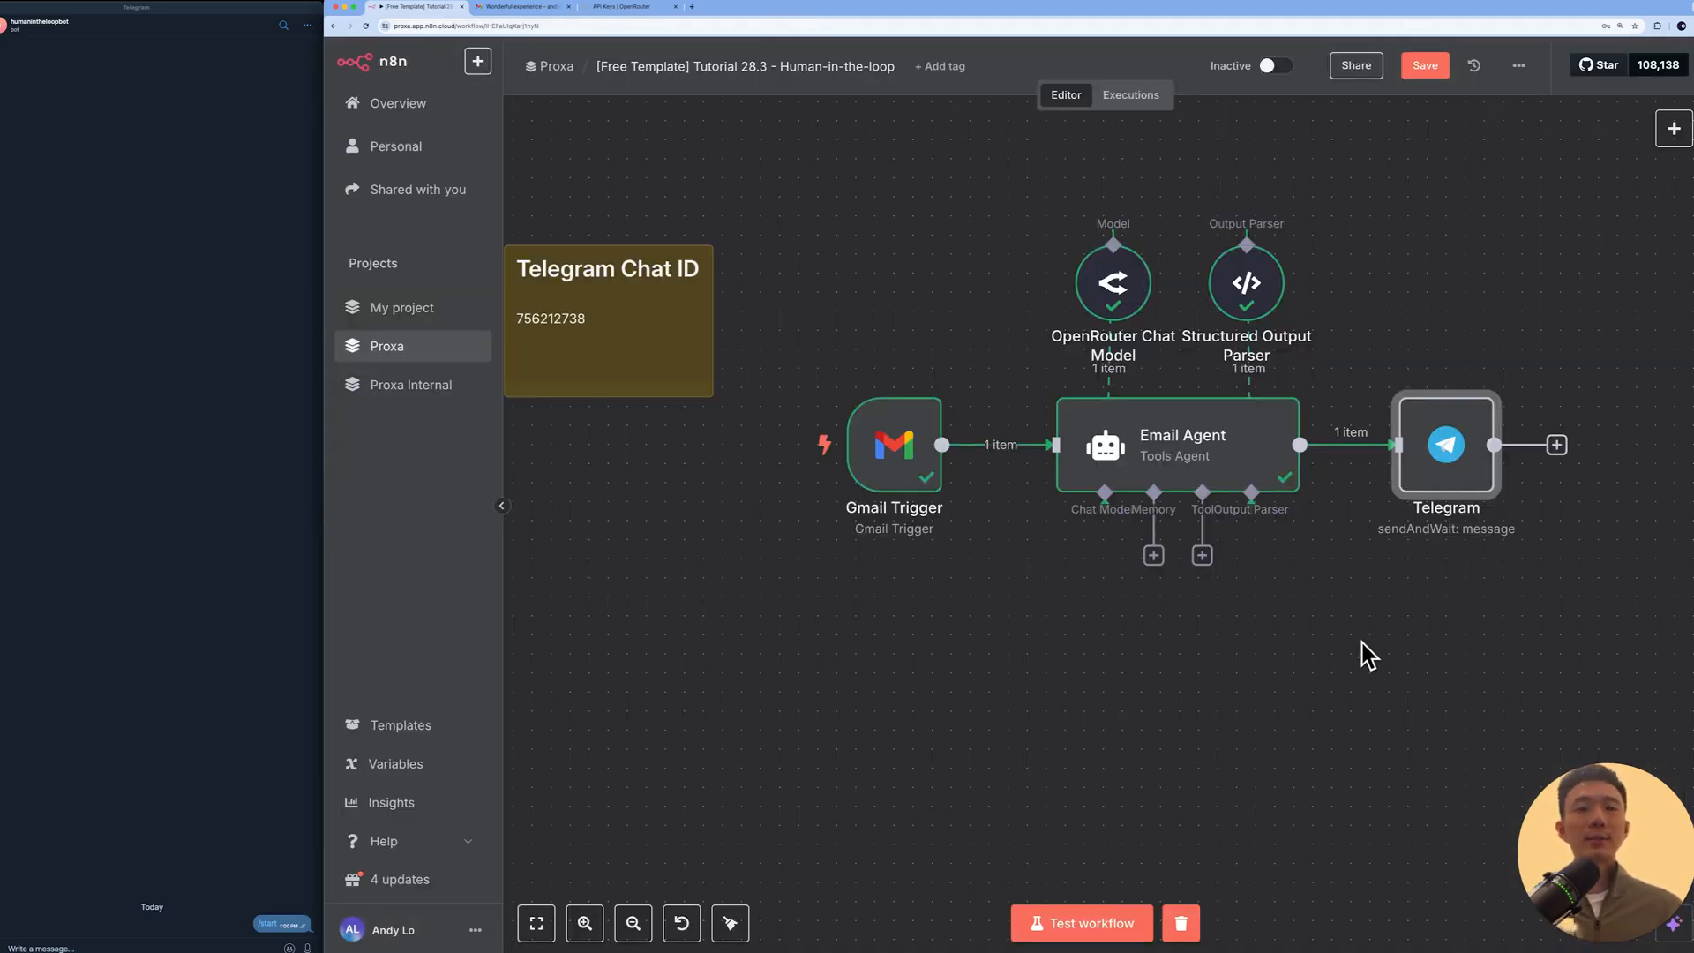
{"action": "scroll", "coordinate": [1366, 653], "scroll_direction": "right", "scroll_amount": 2}
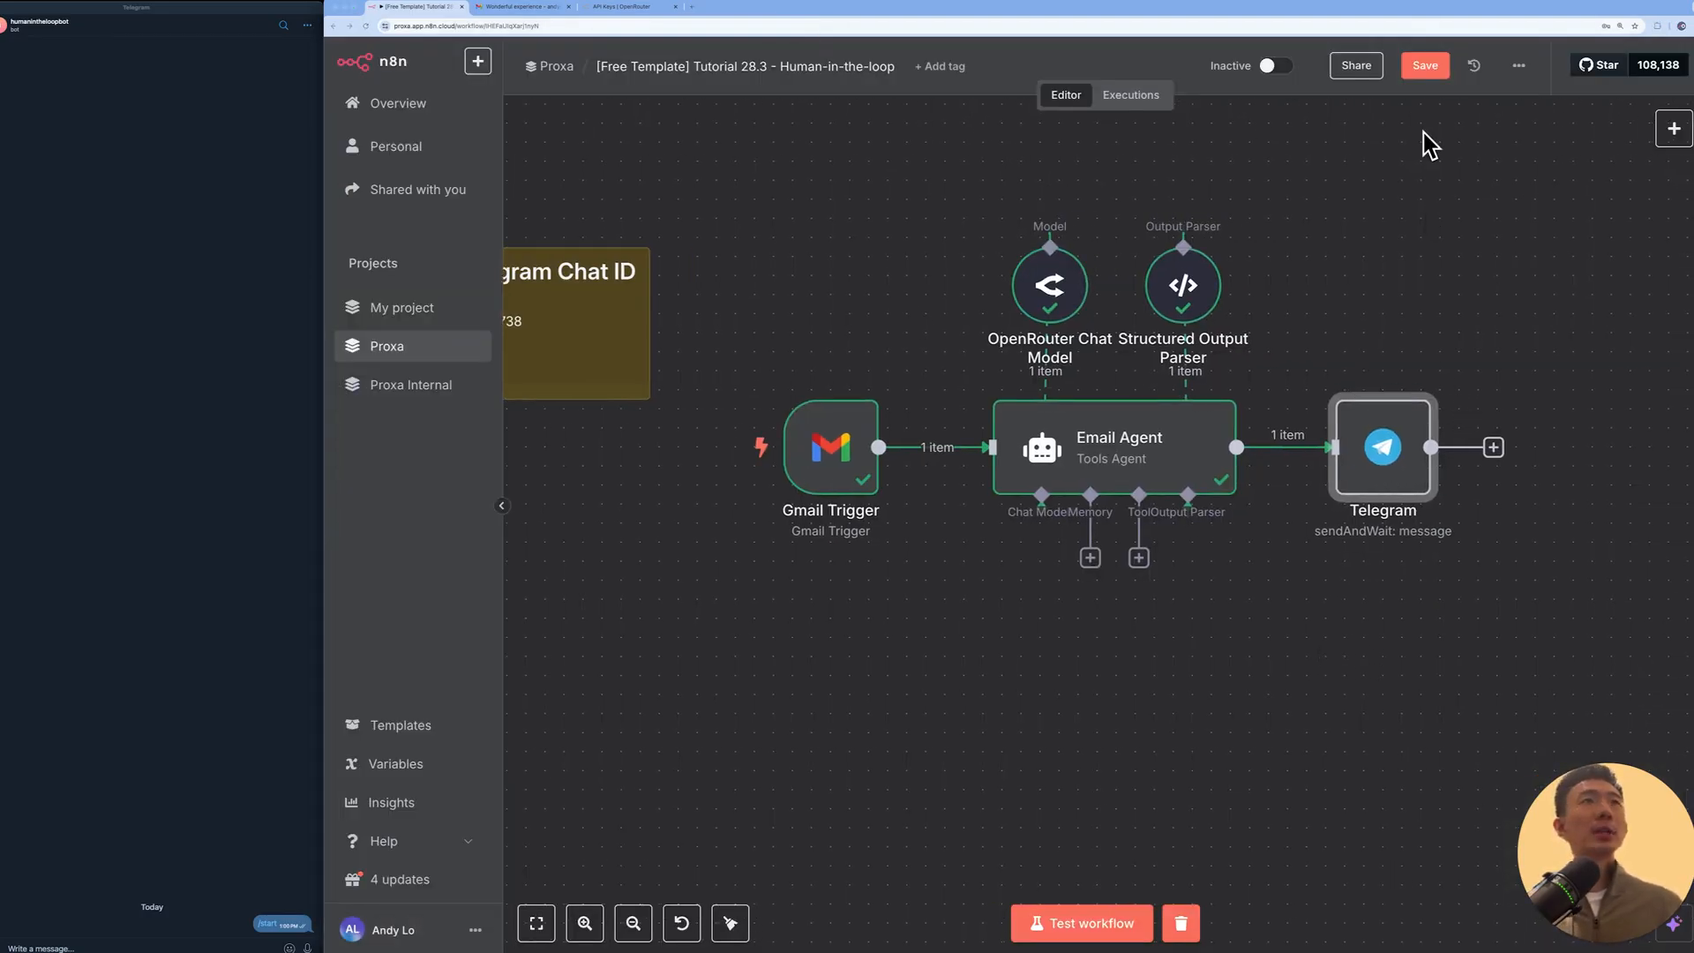
{"action": "left_click", "coordinate": [1425, 65]}
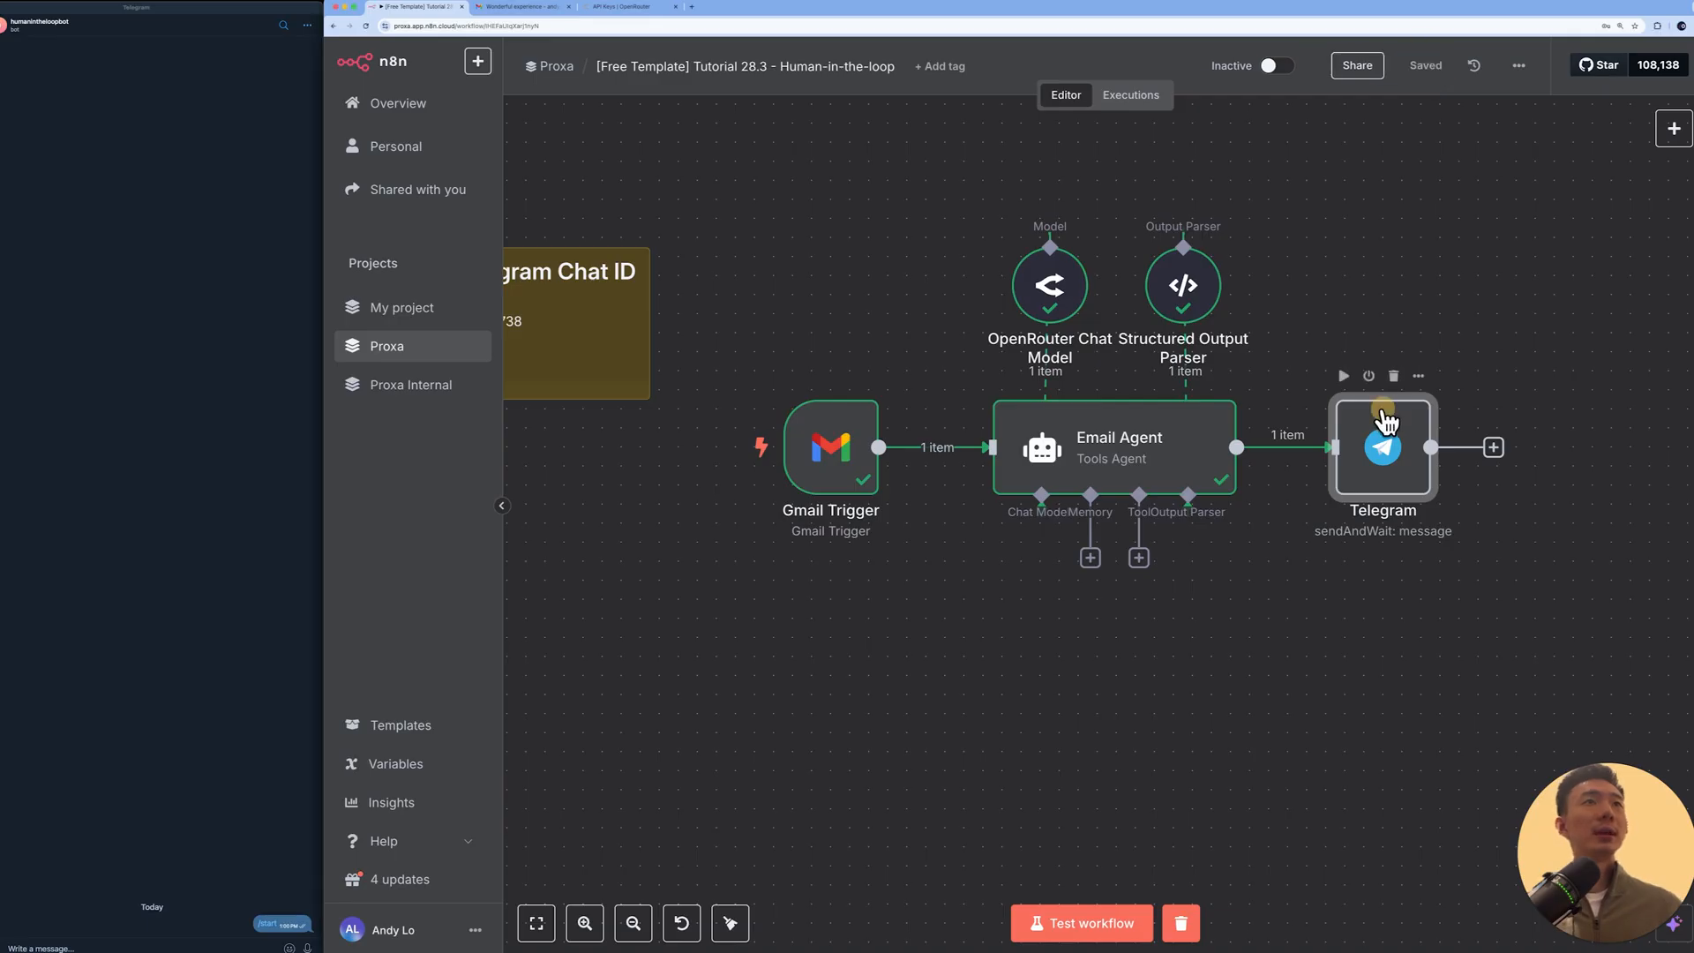
Step: Run the Telegram node on its own and open the response form from the message received in Telegram
{"action": "left_click", "coordinate": [1345, 377]}
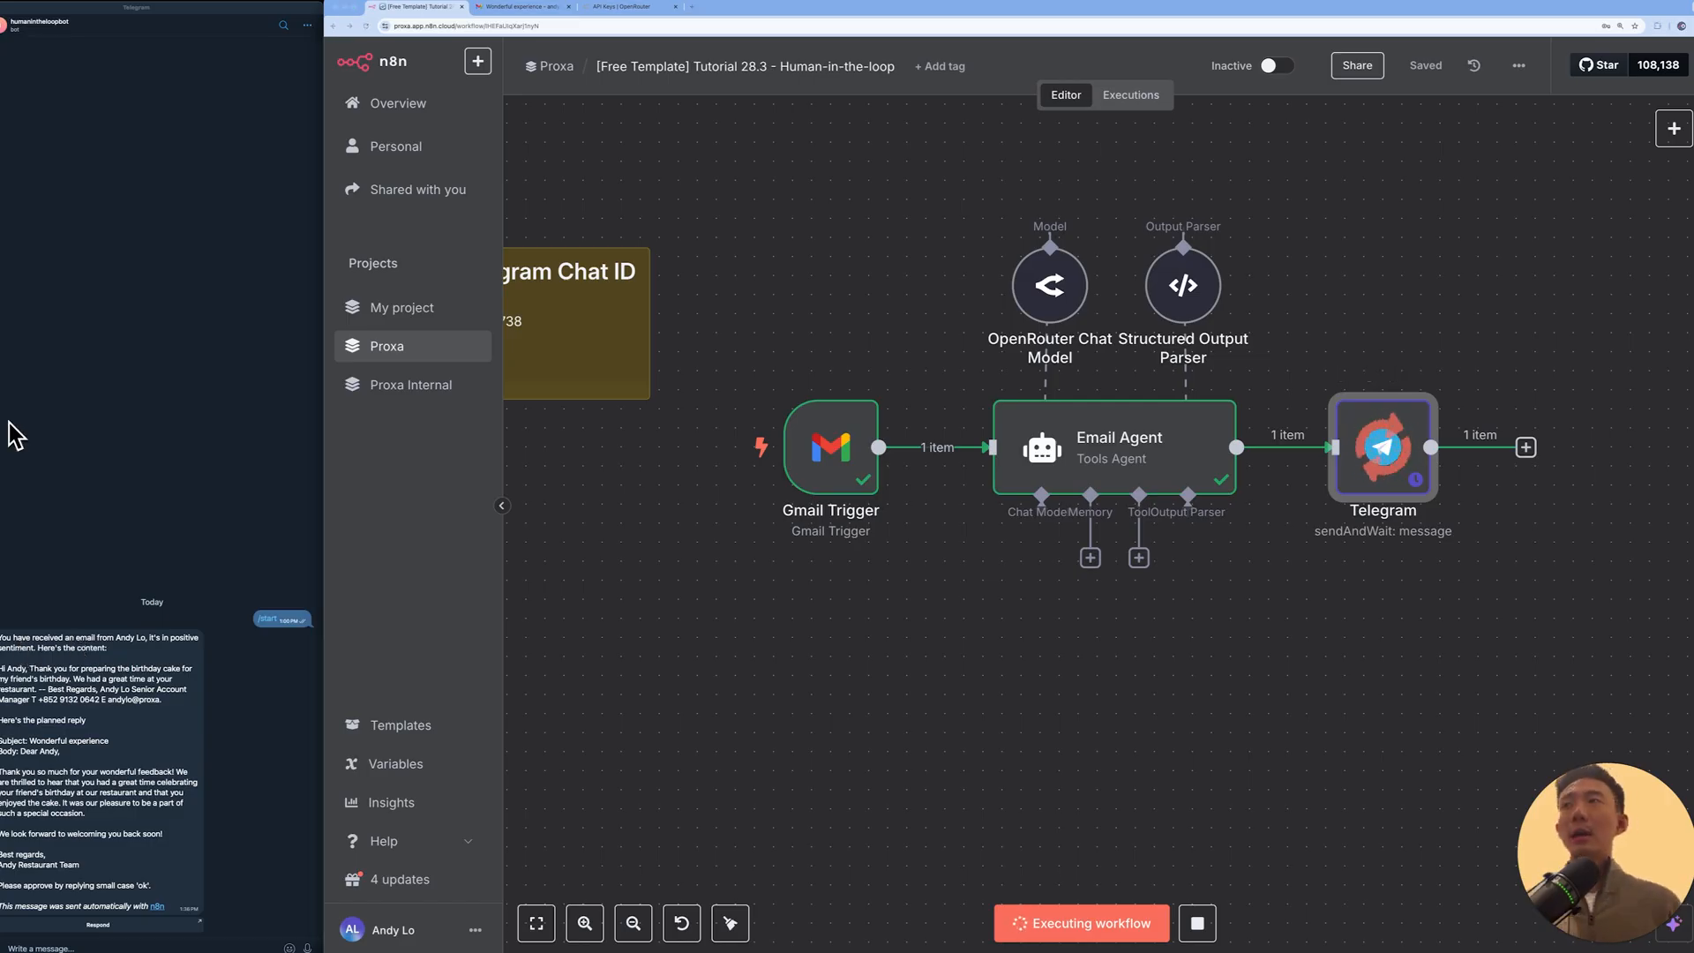
{"action": "left_click", "coordinate": [100, 925]}
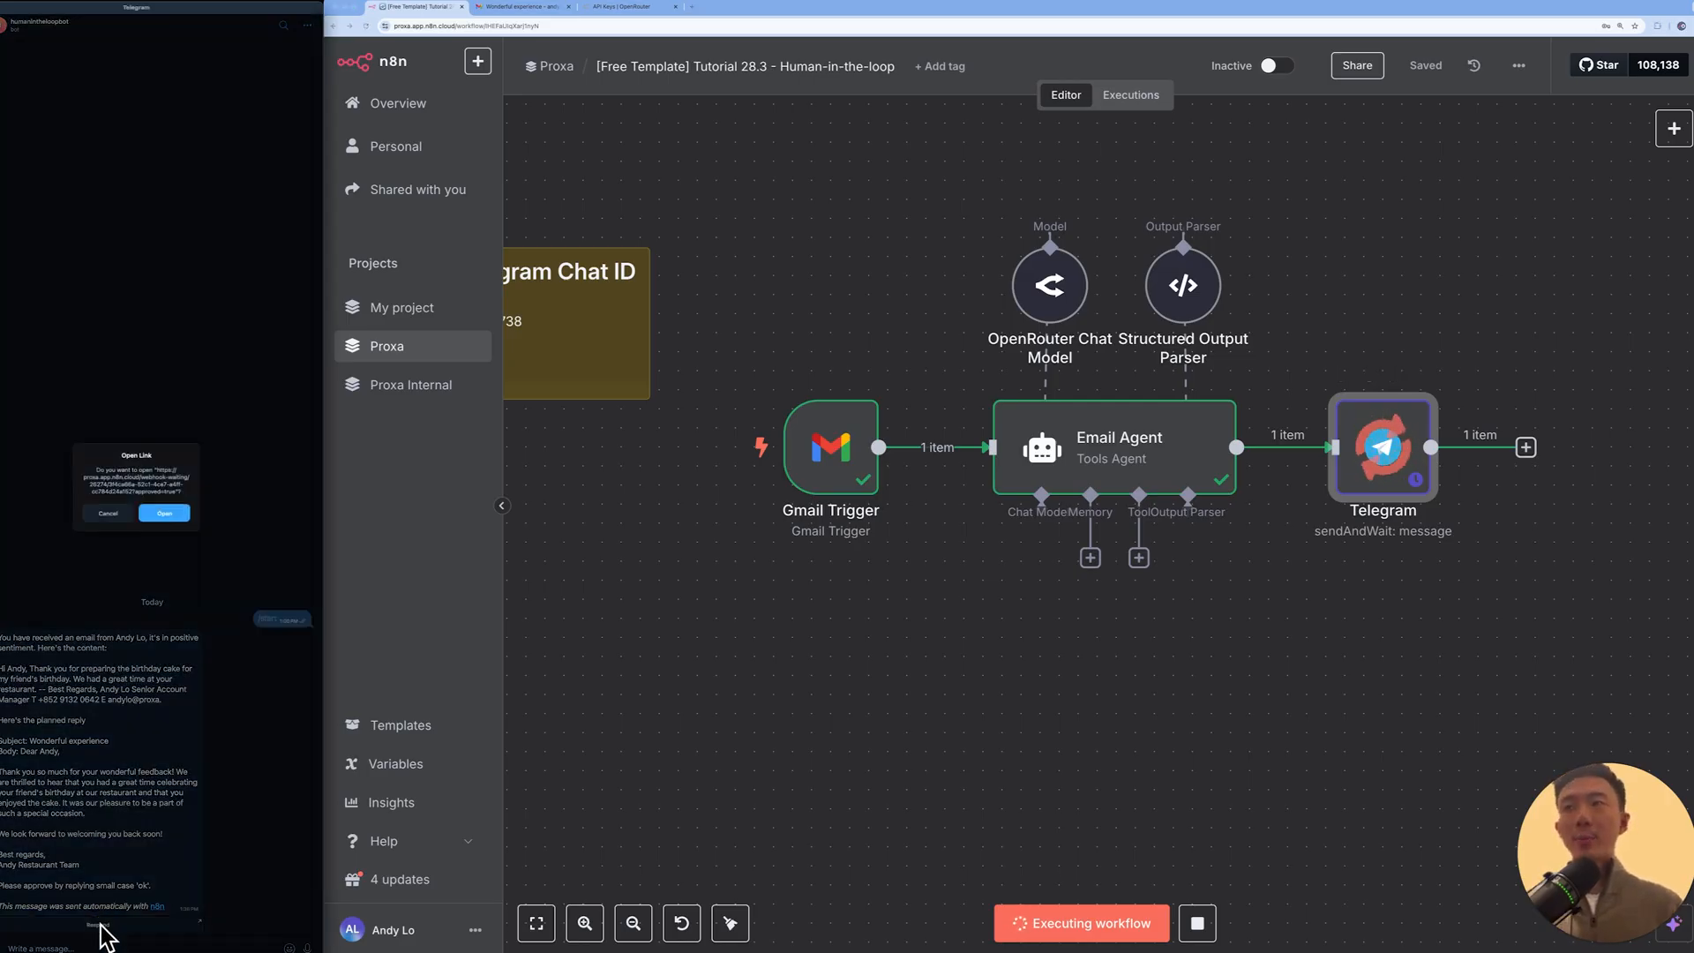
{"action": "left_click", "coordinate": [156, 517]}
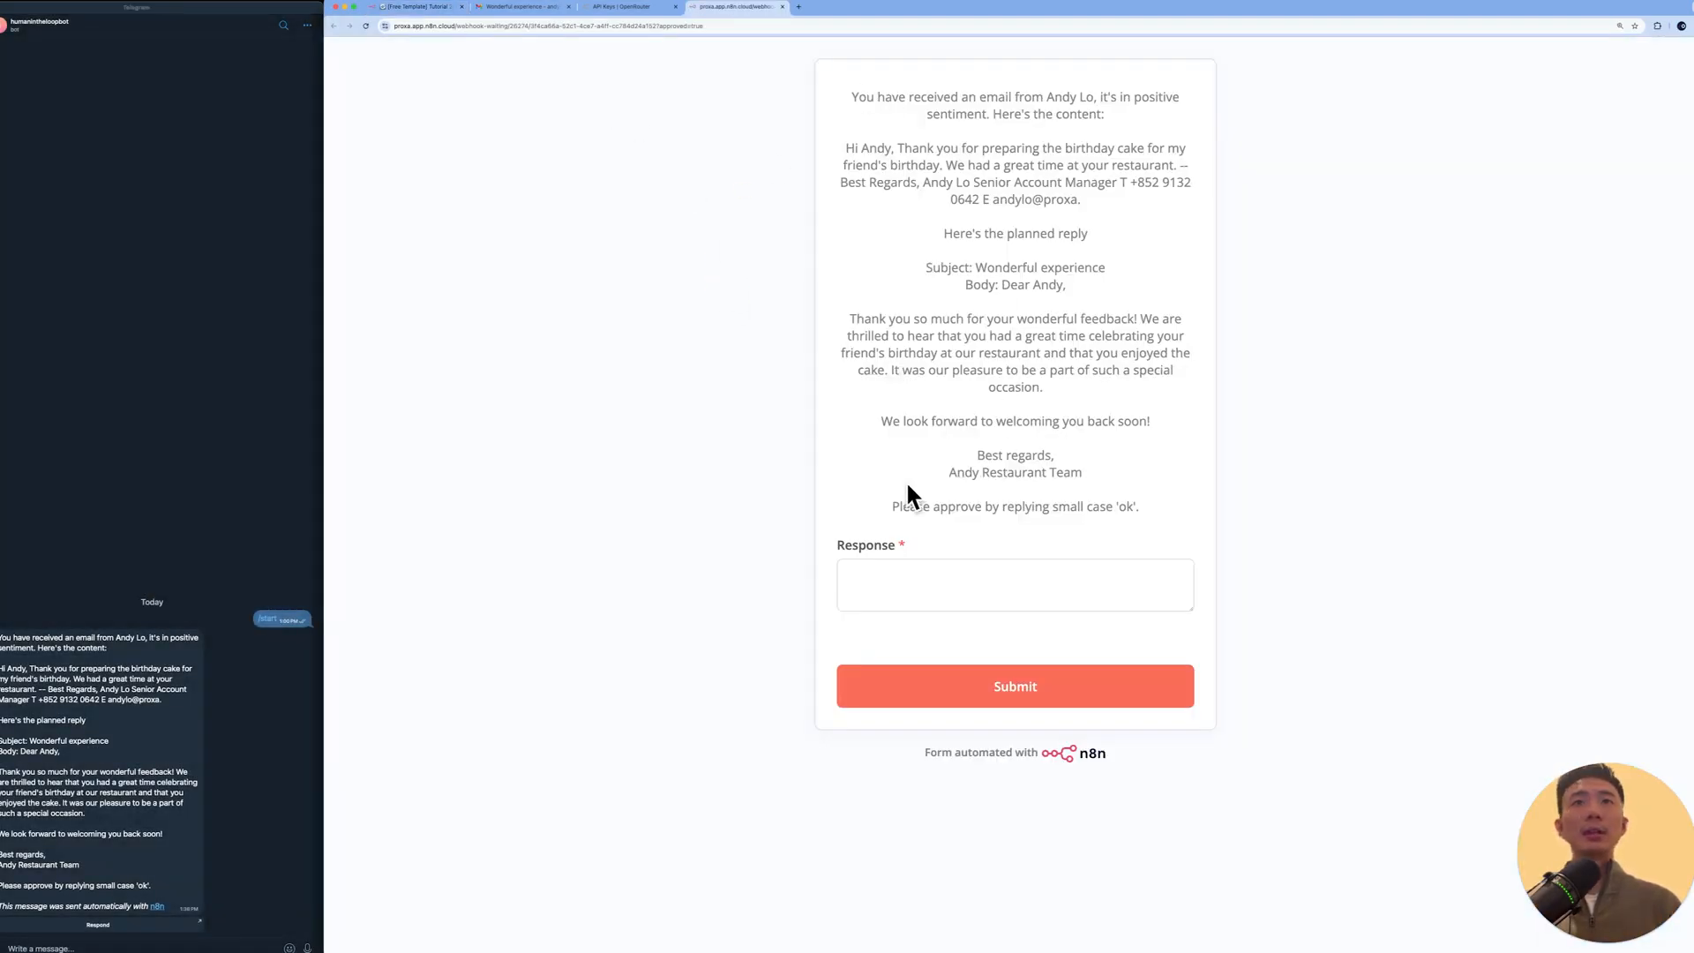
{"action": "left_click", "coordinate": [892, 574]}
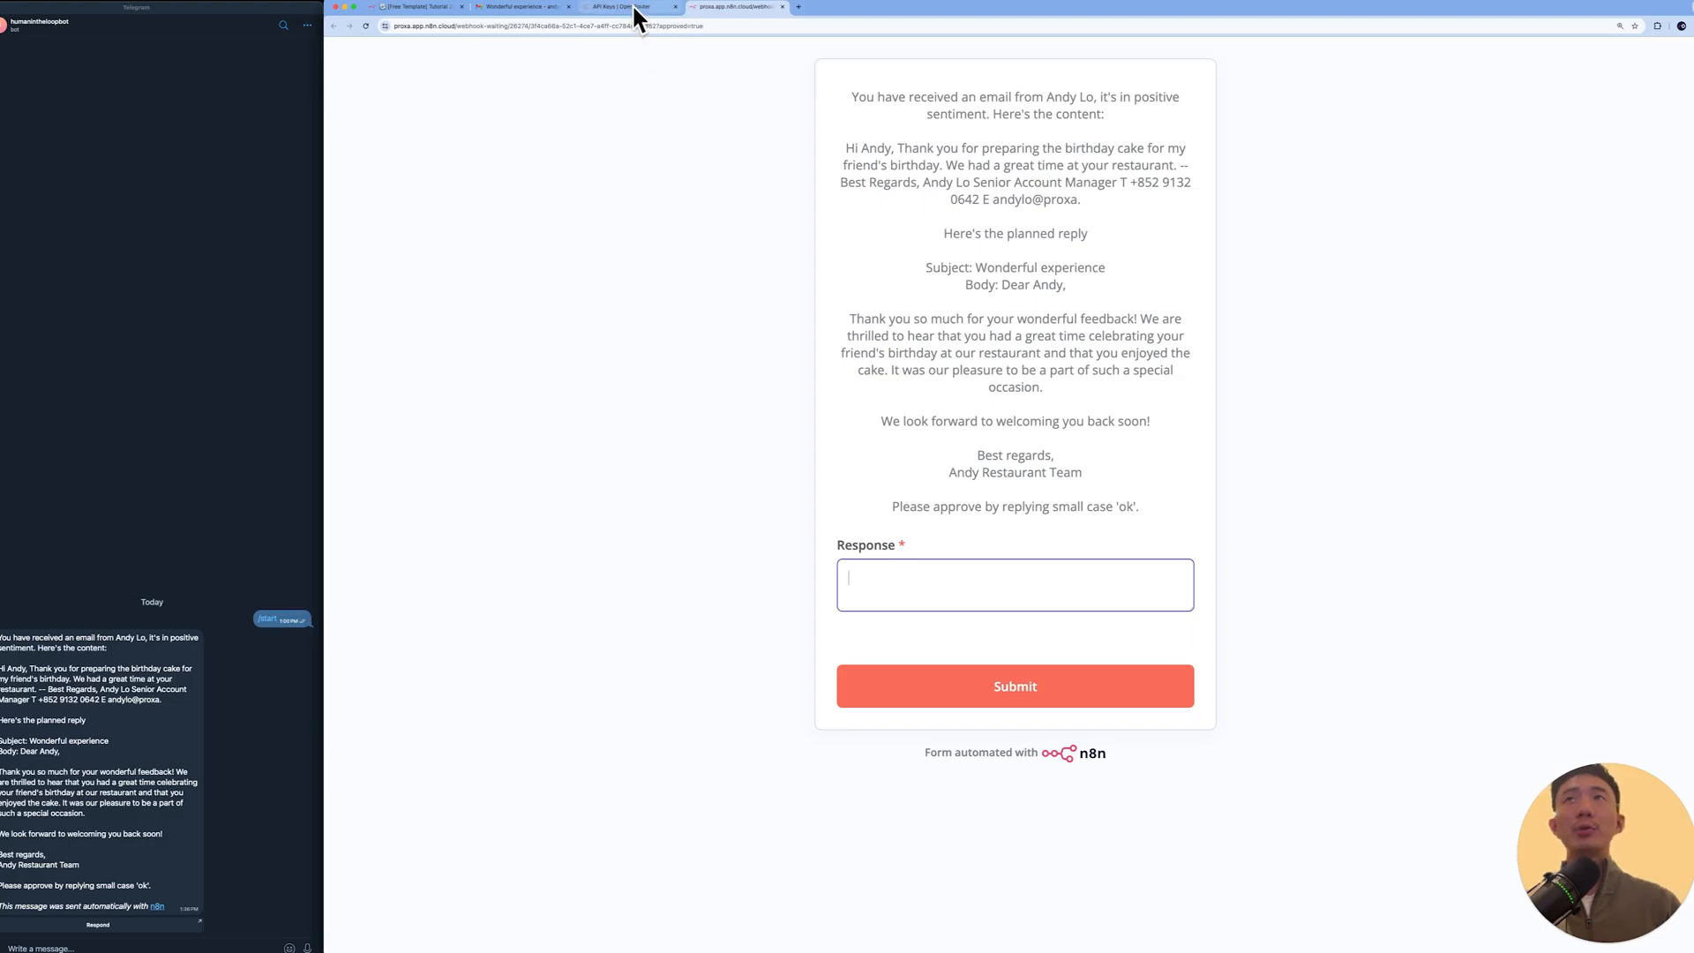
Step: Return to the workflow and highlight the automatic n8n attribution line in the Telegram message
{"action": "left_click", "coordinate": [425, 7]}
{"action": "left_click", "coordinate": [5, 902]}
{"action": "left_click_drag", "start_coordinate": [4, 904], "coordinate": [187, 909]}
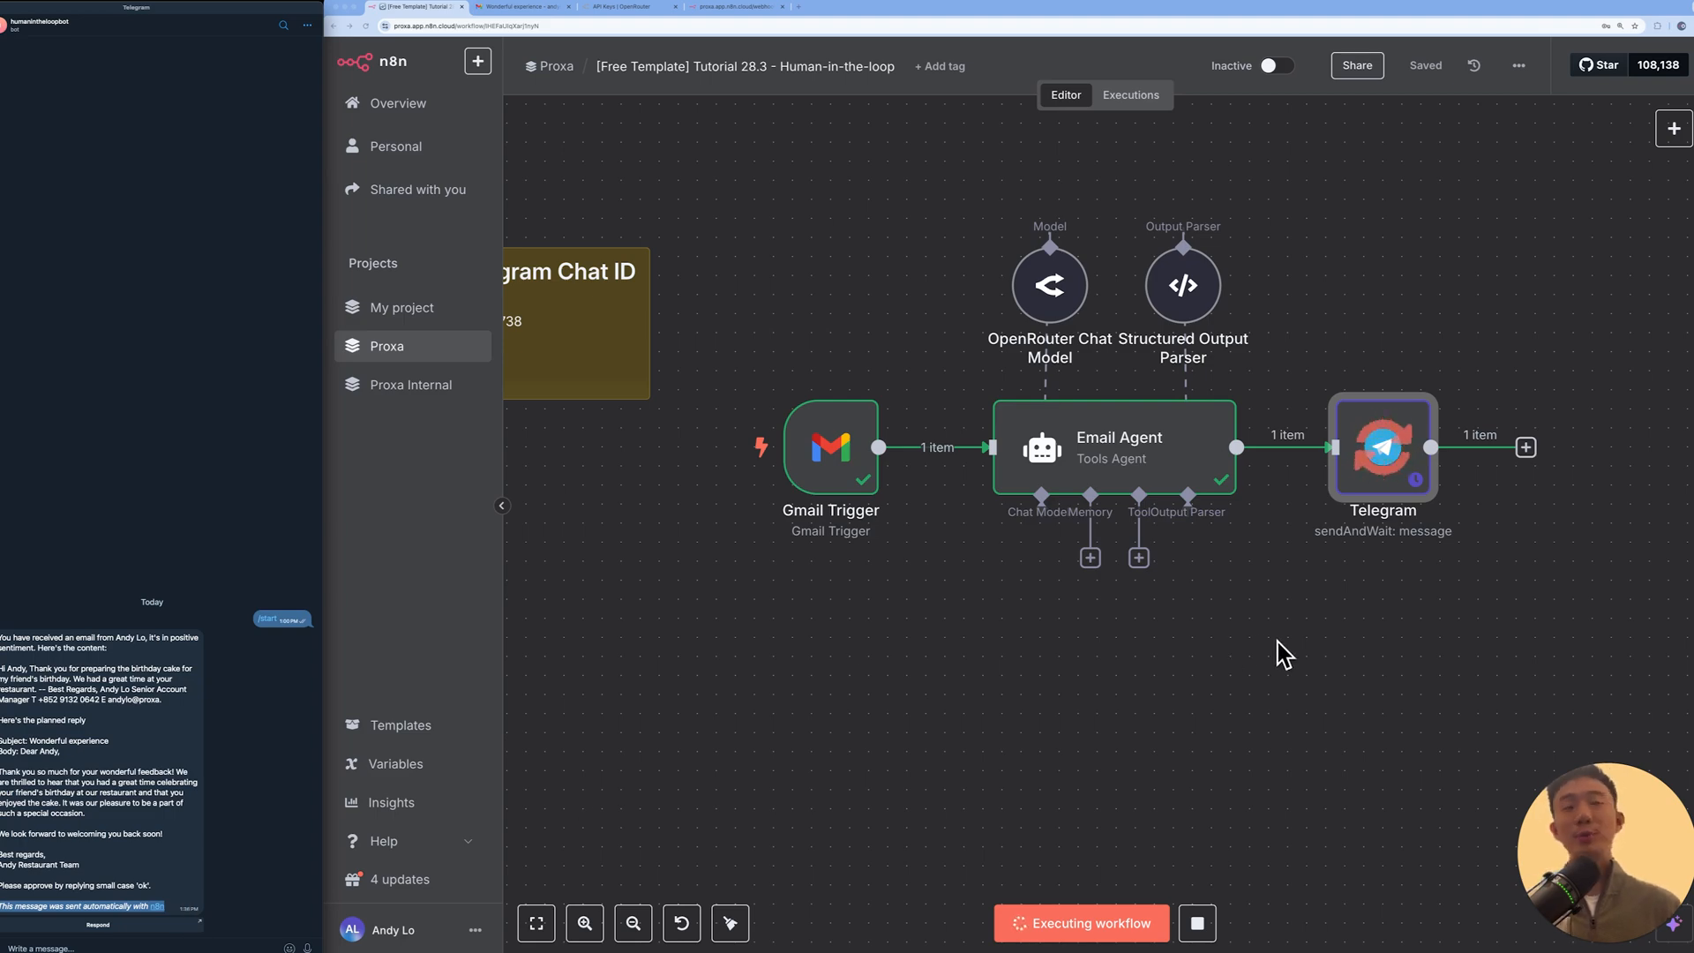
Step: Add the Append n8n Attribution option to the Telegram node, switch it off and return to the canvas
{"action": "double_click", "coordinate": [1376, 451]}
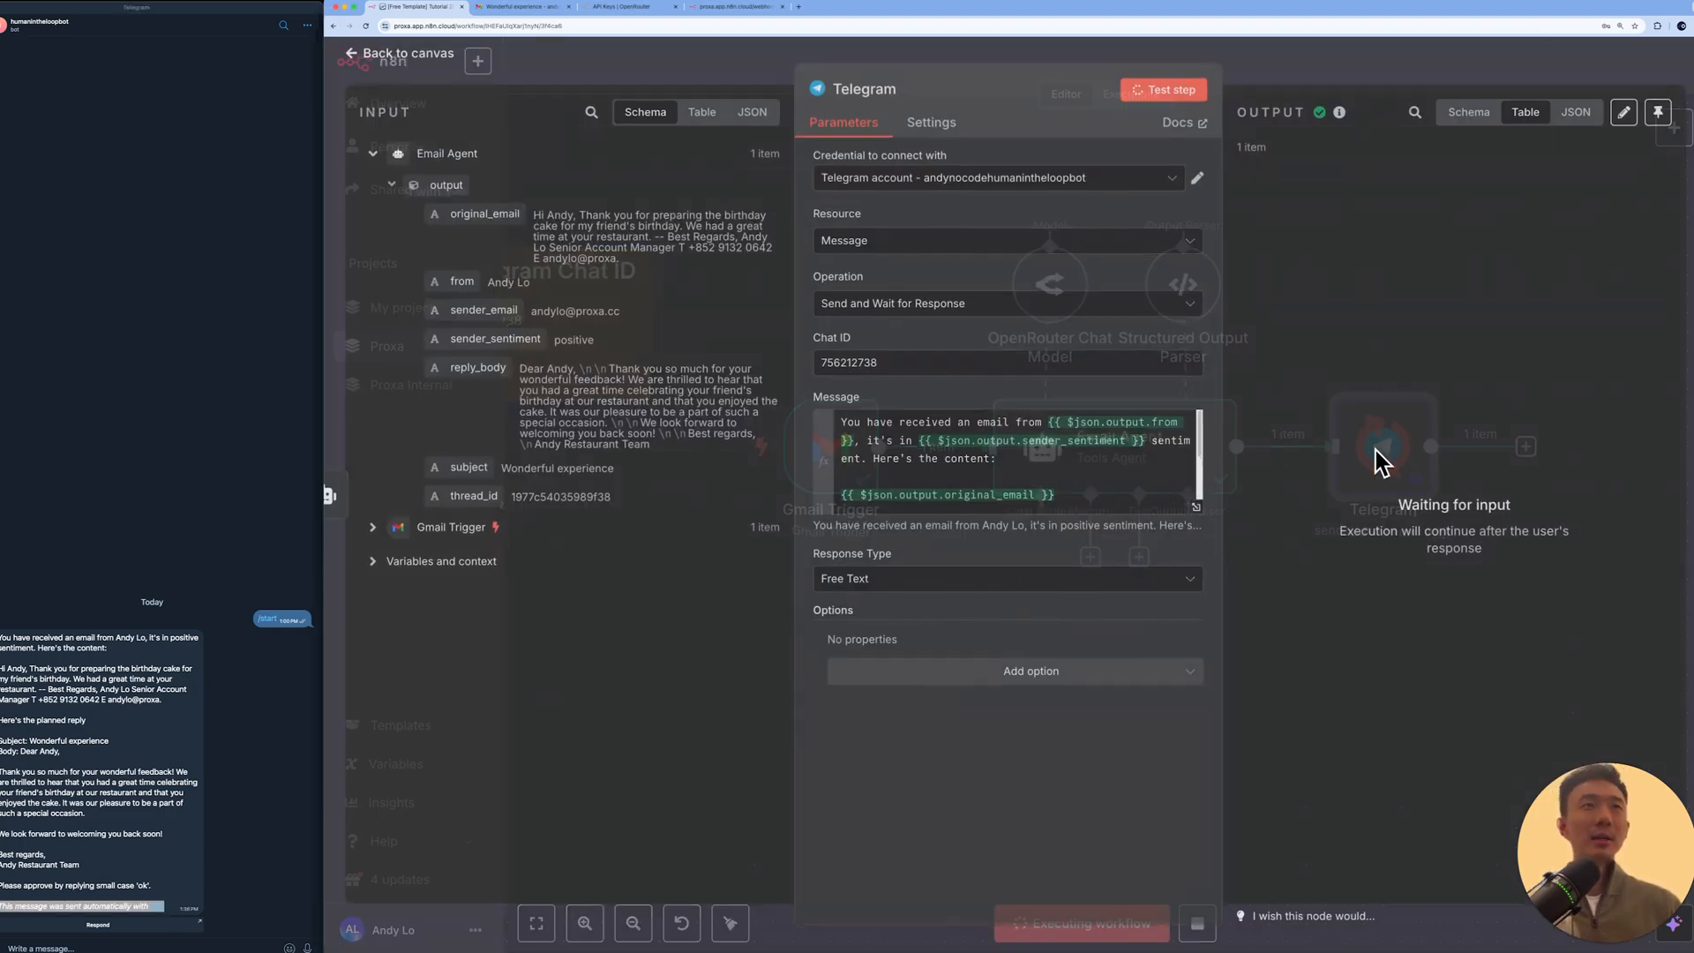
{"action": "left_click", "coordinate": [995, 696]}
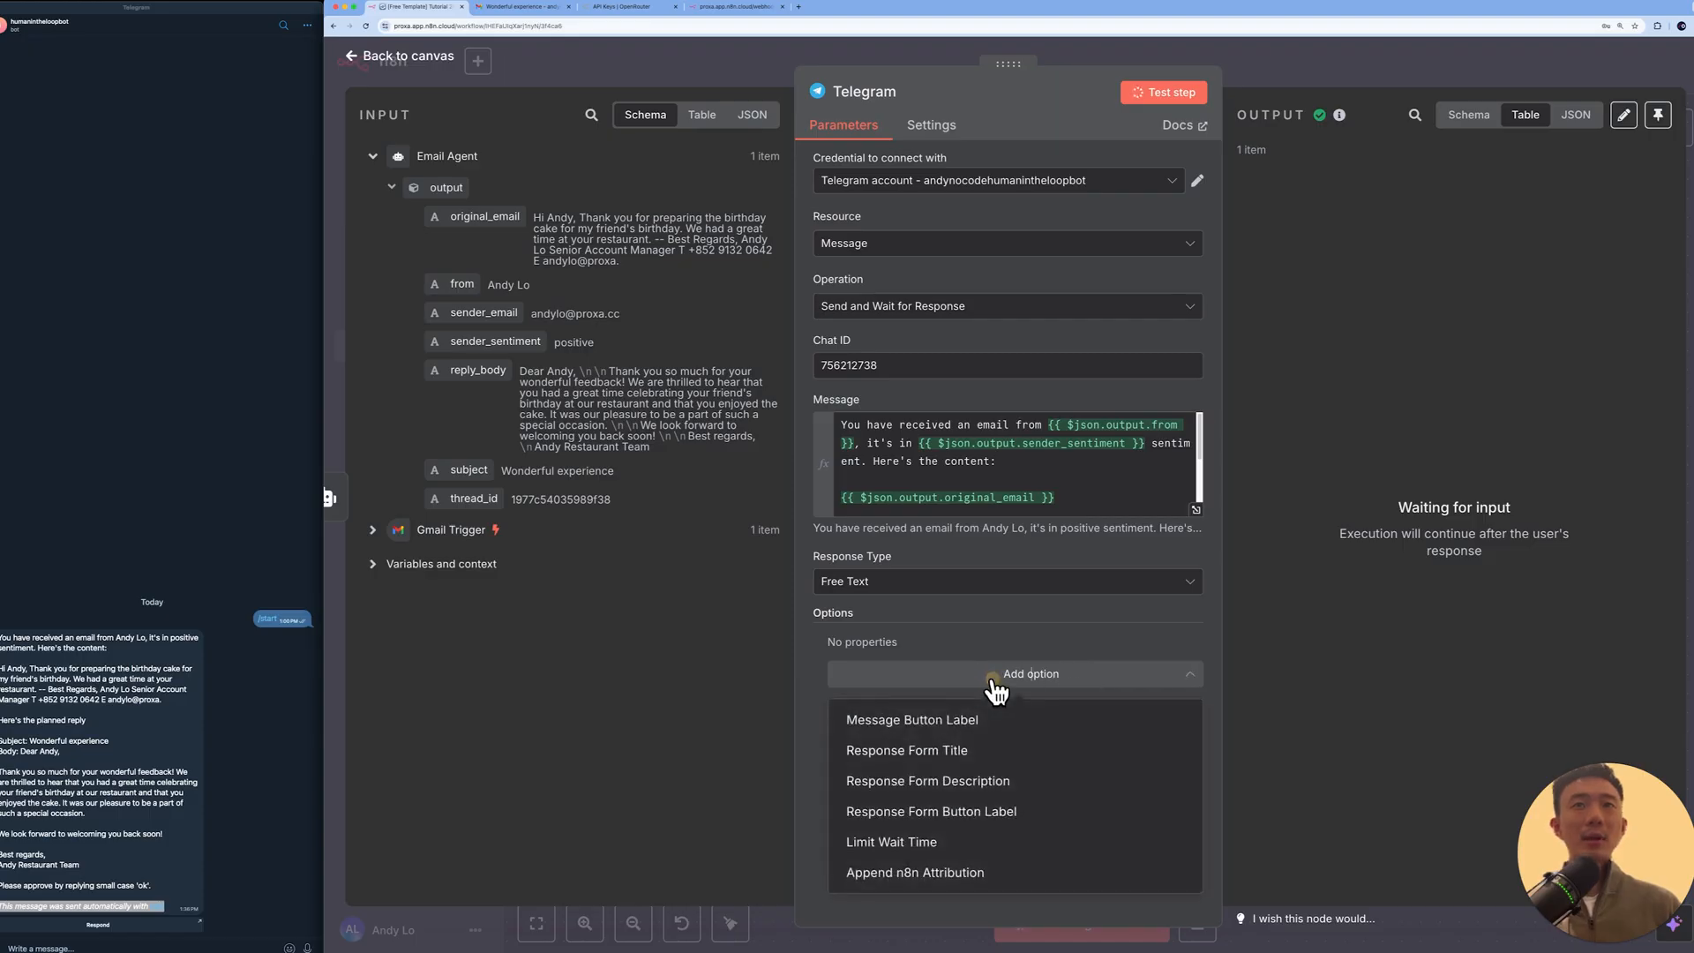
{"action": "left_click", "coordinate": [942, 873]}
{"action": "left_click", "coordinate": [869, 675]}
{"action": "left_click", "coordinate": [1171, 52]}
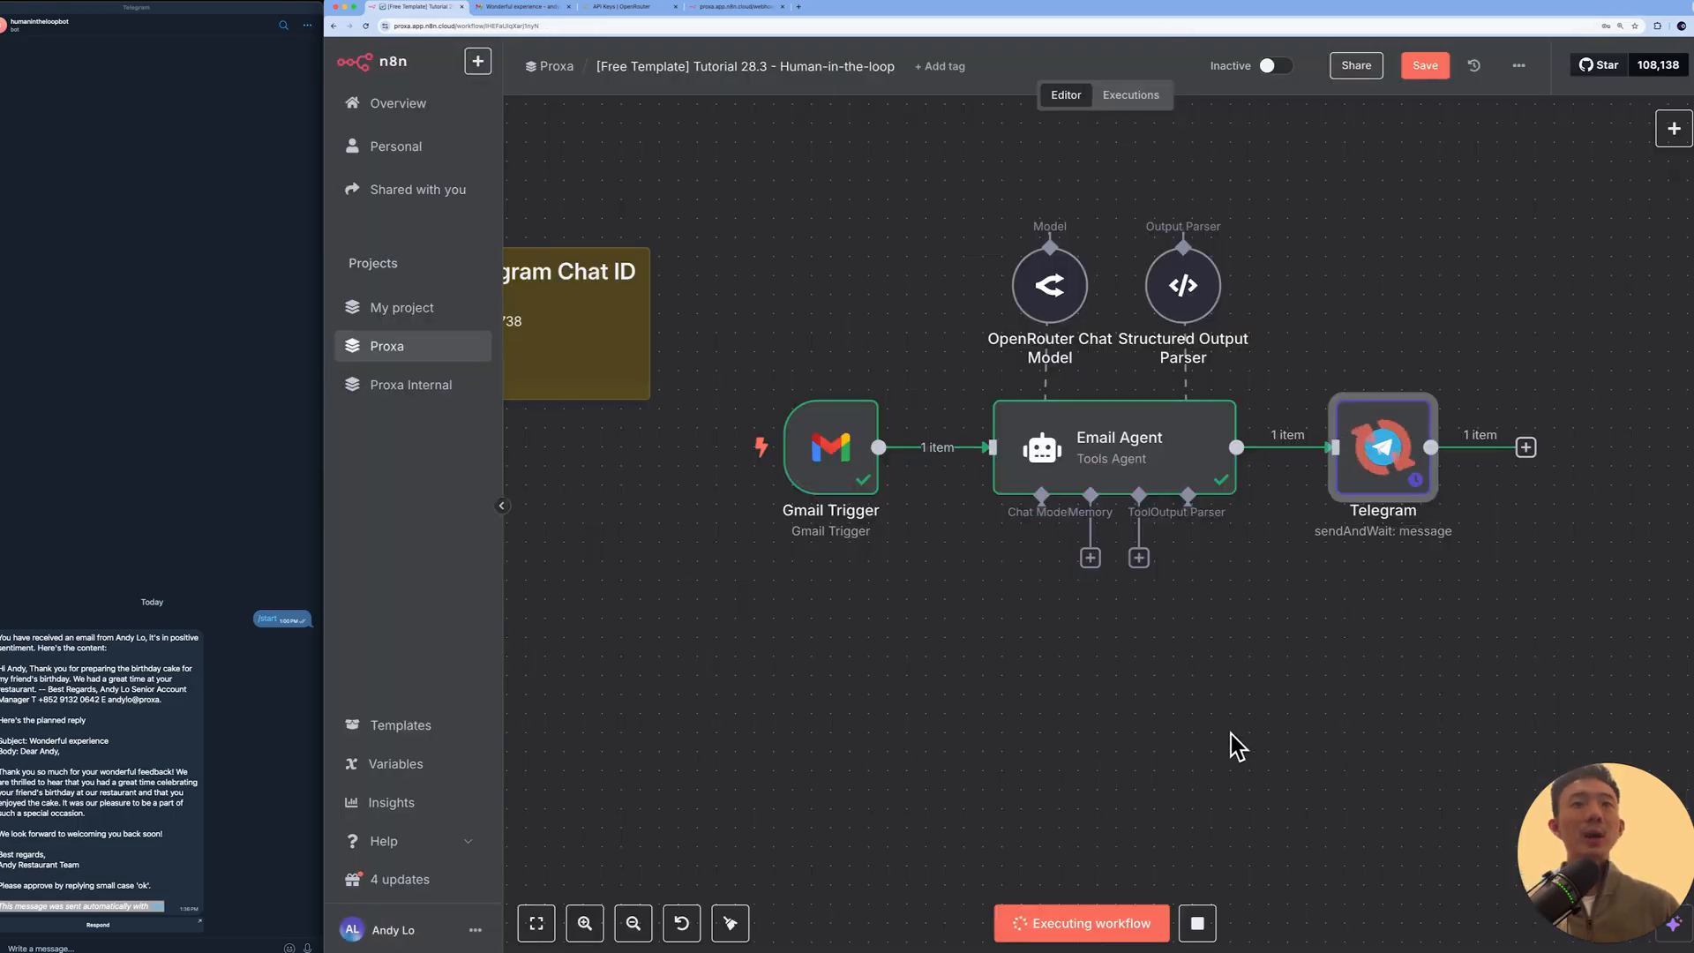
Step: Stop the waiting execution and start a new workflow test from the Gmail Trigger
{"action": "left_click", "coordinate": [1198, 923]}
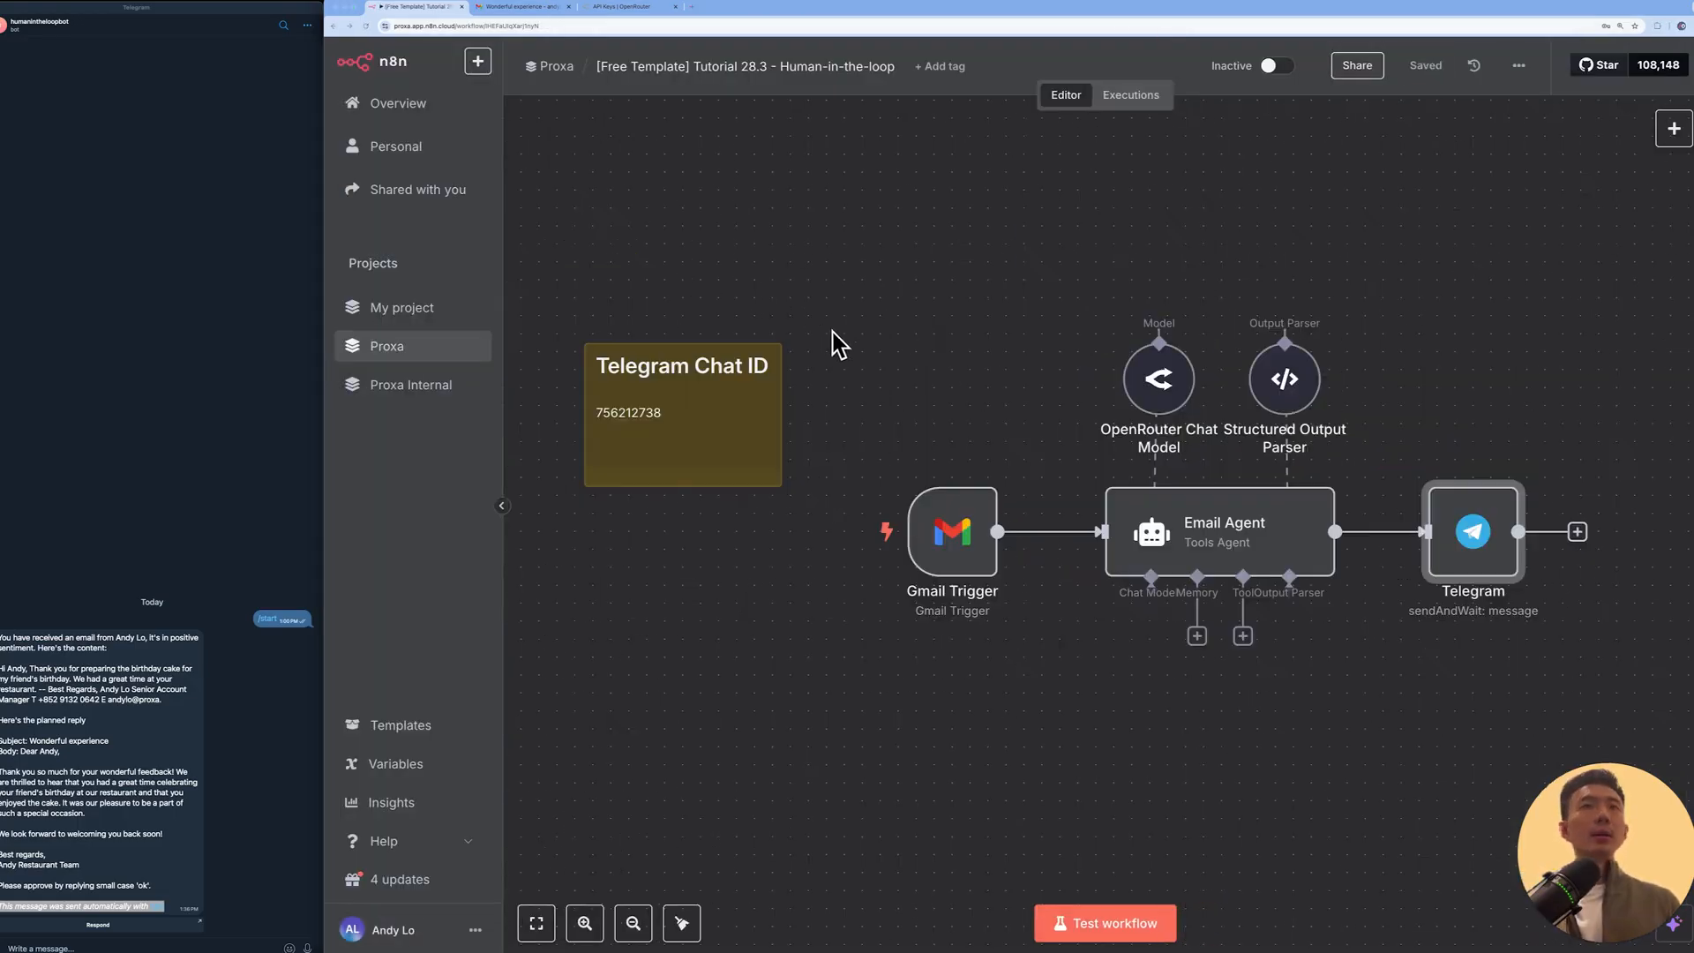
{"action": "scroll", "coordinate": [887, 342], "scroll_direction": "right", "scroll_amount": 3}
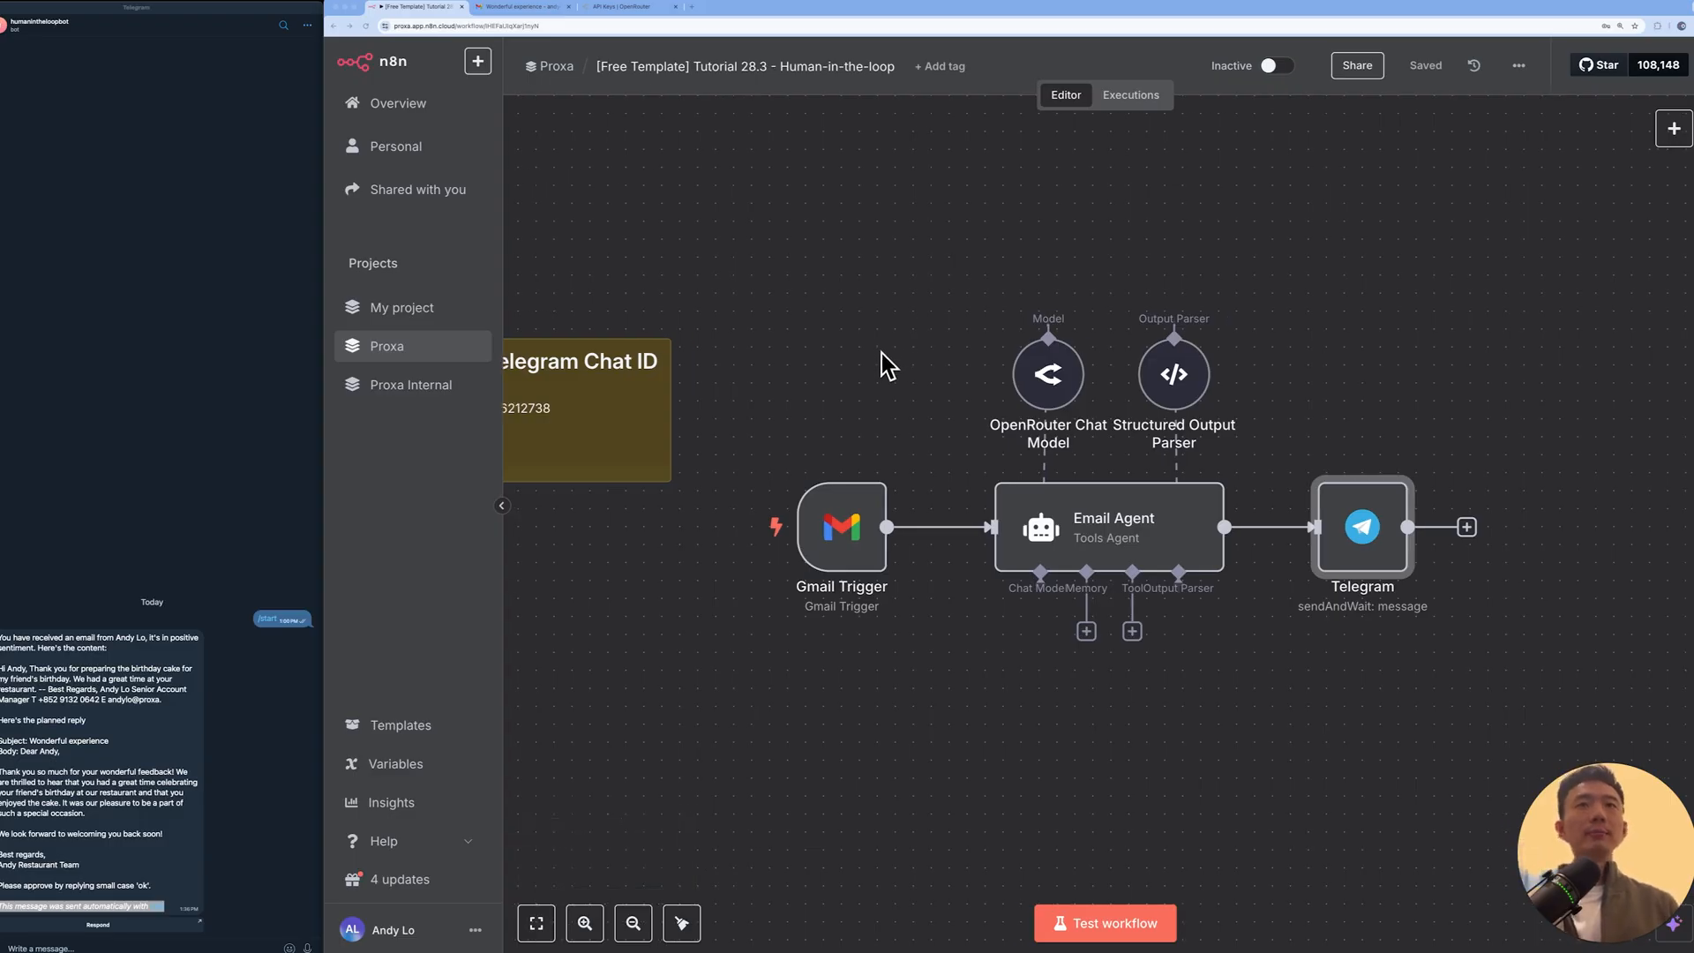
{"action": "left_click", "coordinate": [732, 525]}
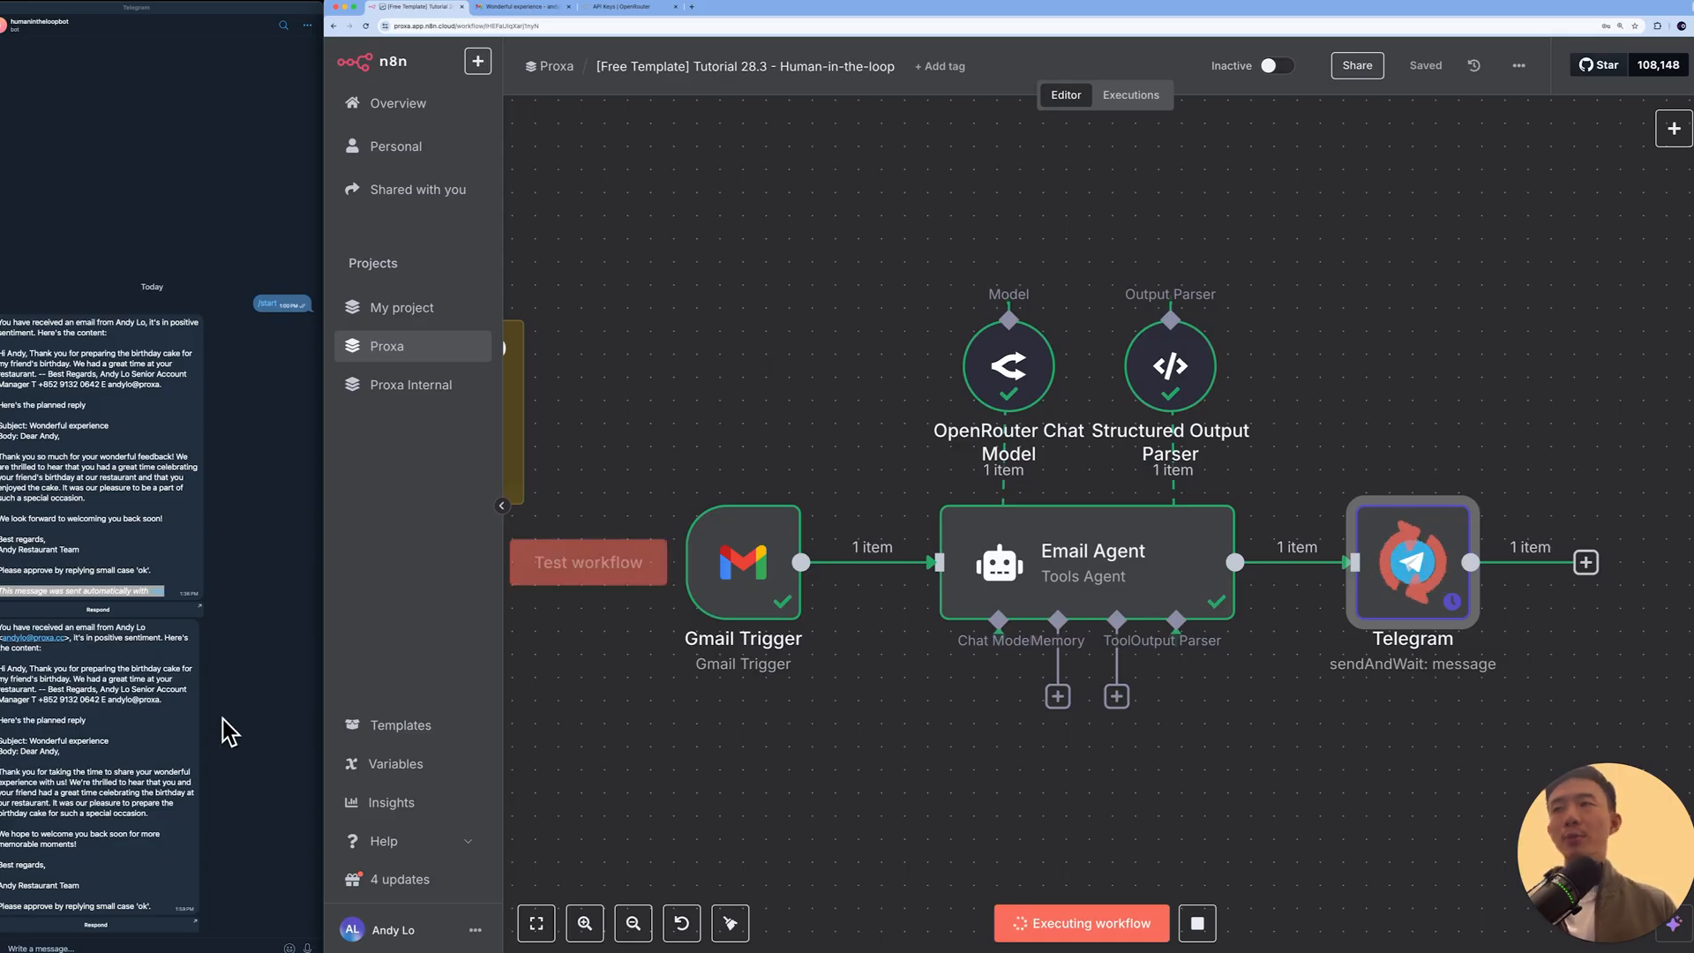
Step: Open the response form from the newest Telegram message, review the planned reply and submit "ok" as the response
{"action": "left_click", "coordinate": [209, 773]}
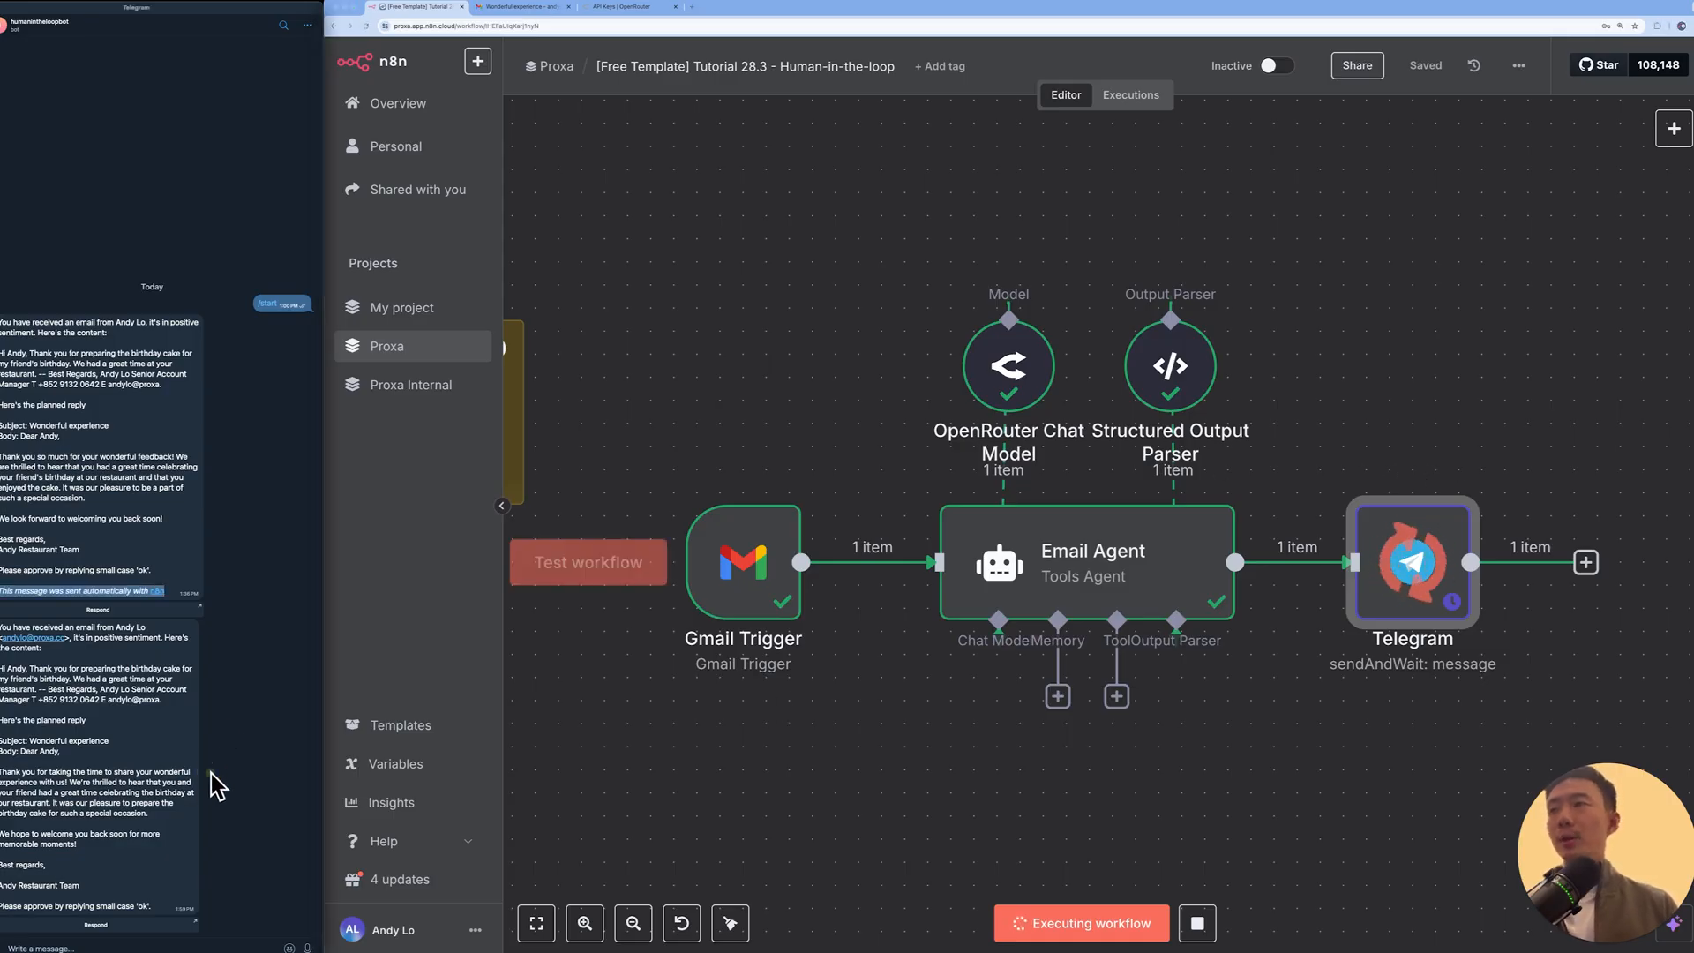
{"action": "left_click", "coordinate": [95, 926]}
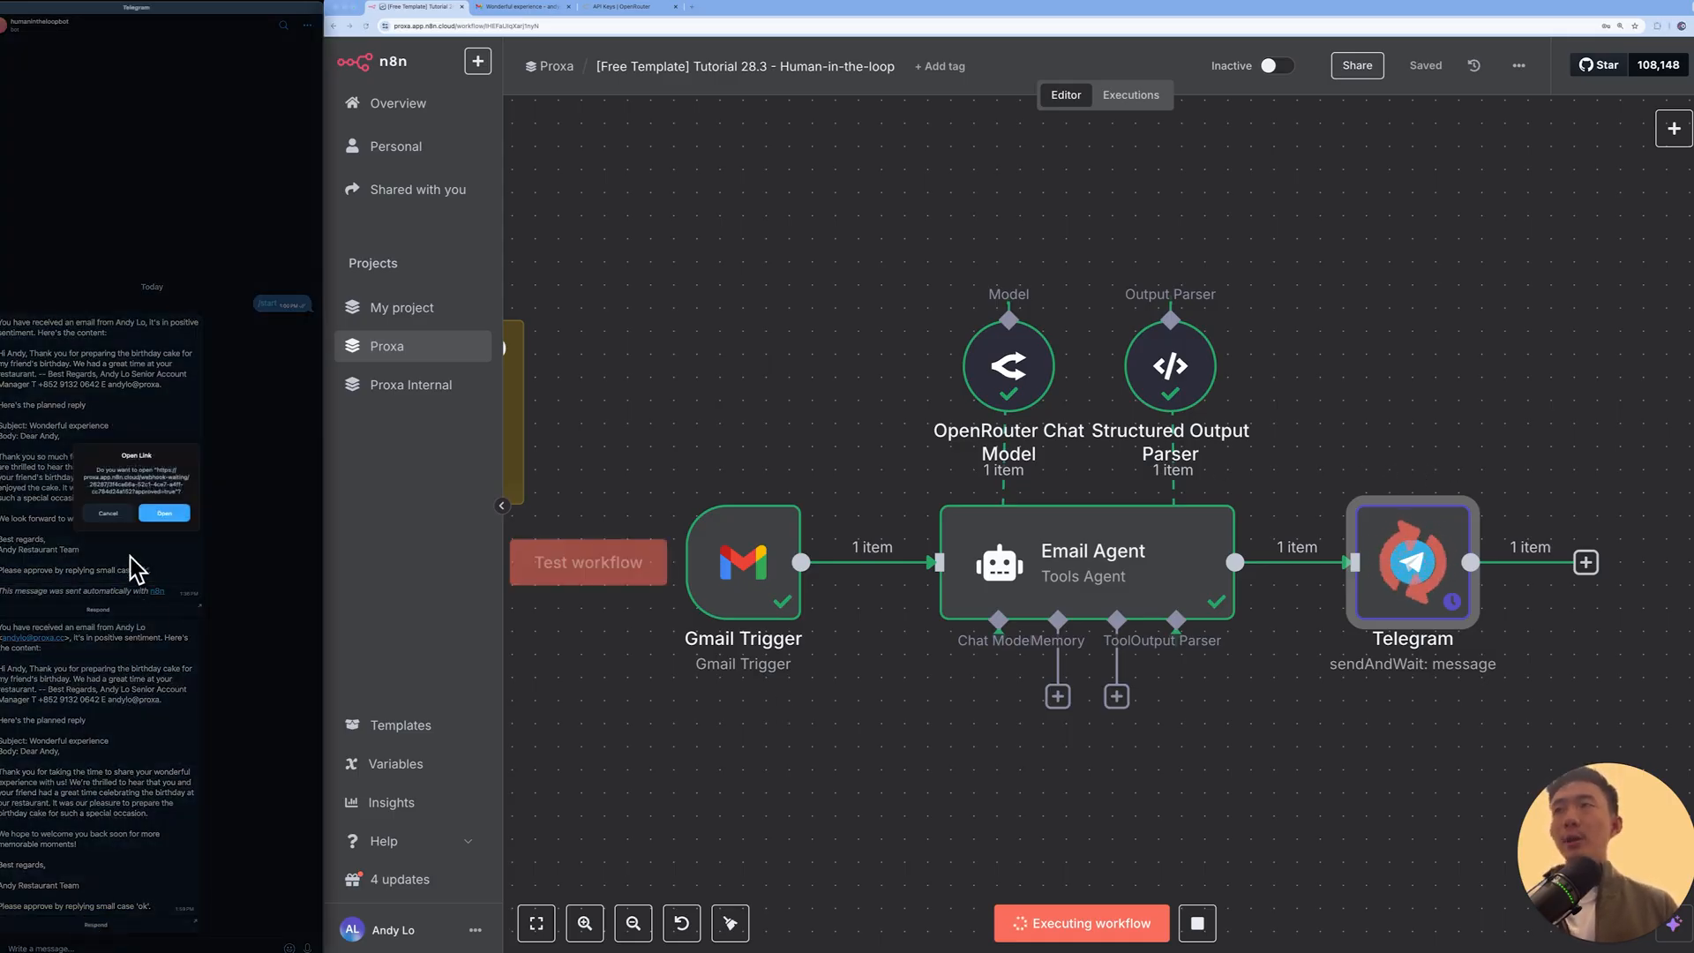
{"action": "left_click", "coordinate": [161, 515]}
{"action": "left_click_drag", "start_coordinate": [857, 318], "coordinate": [956, 316]}
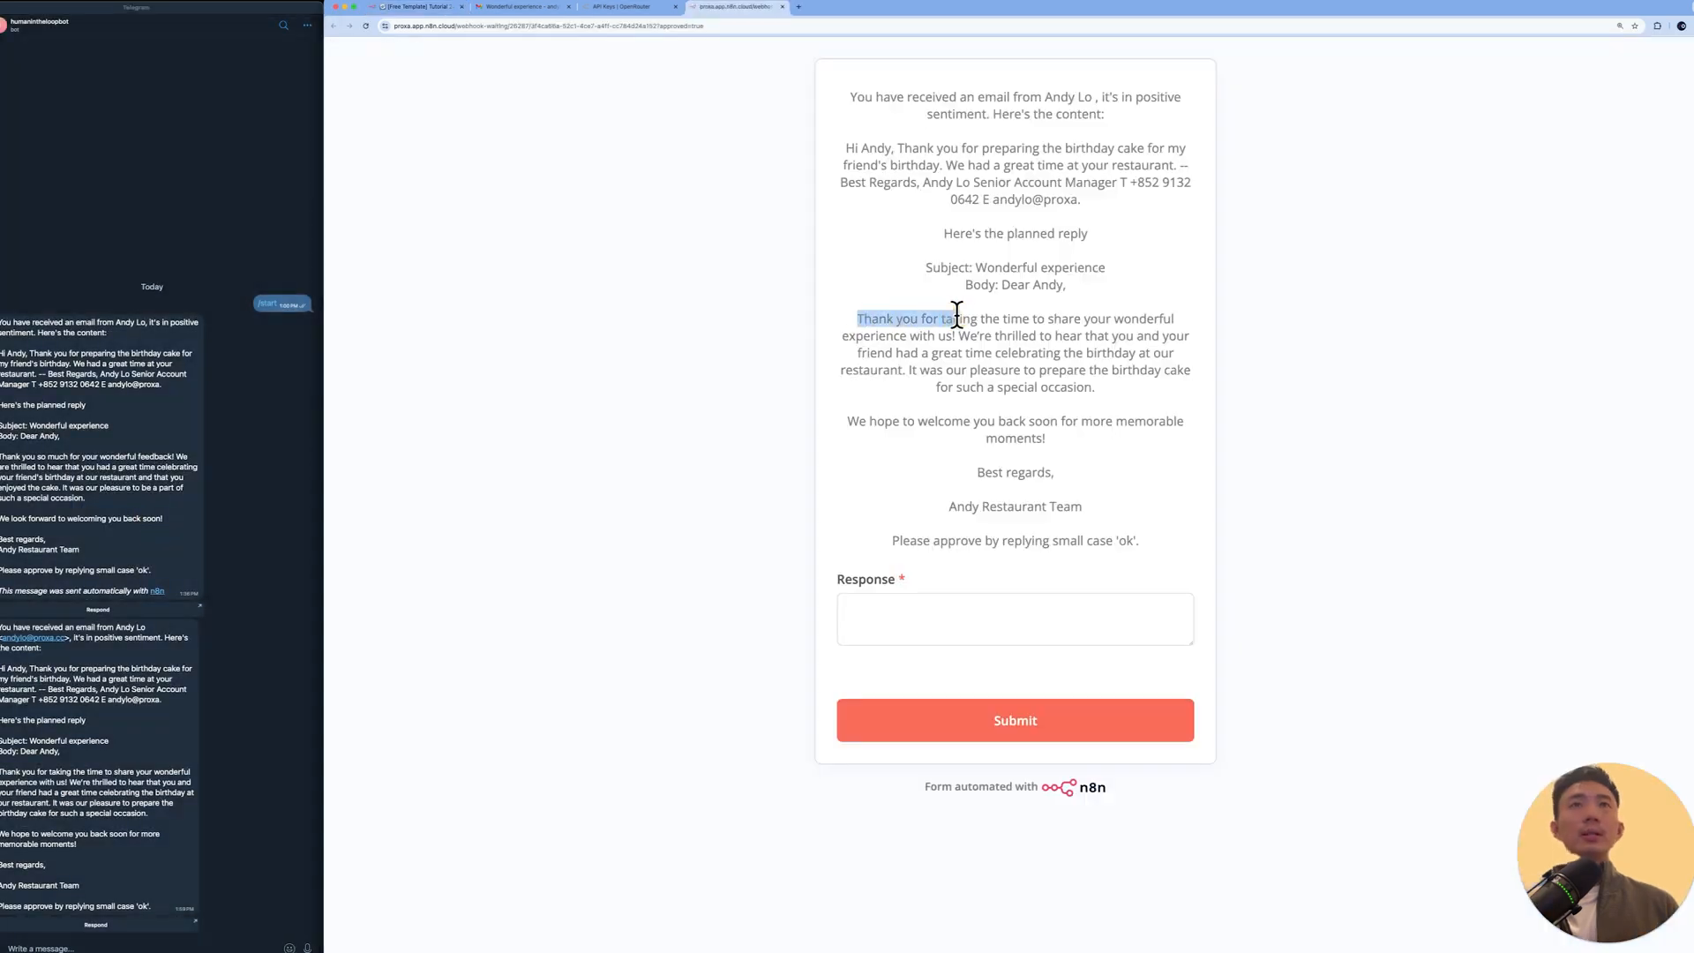
{"action": "left_click", "coordinate": [1126, 319]}
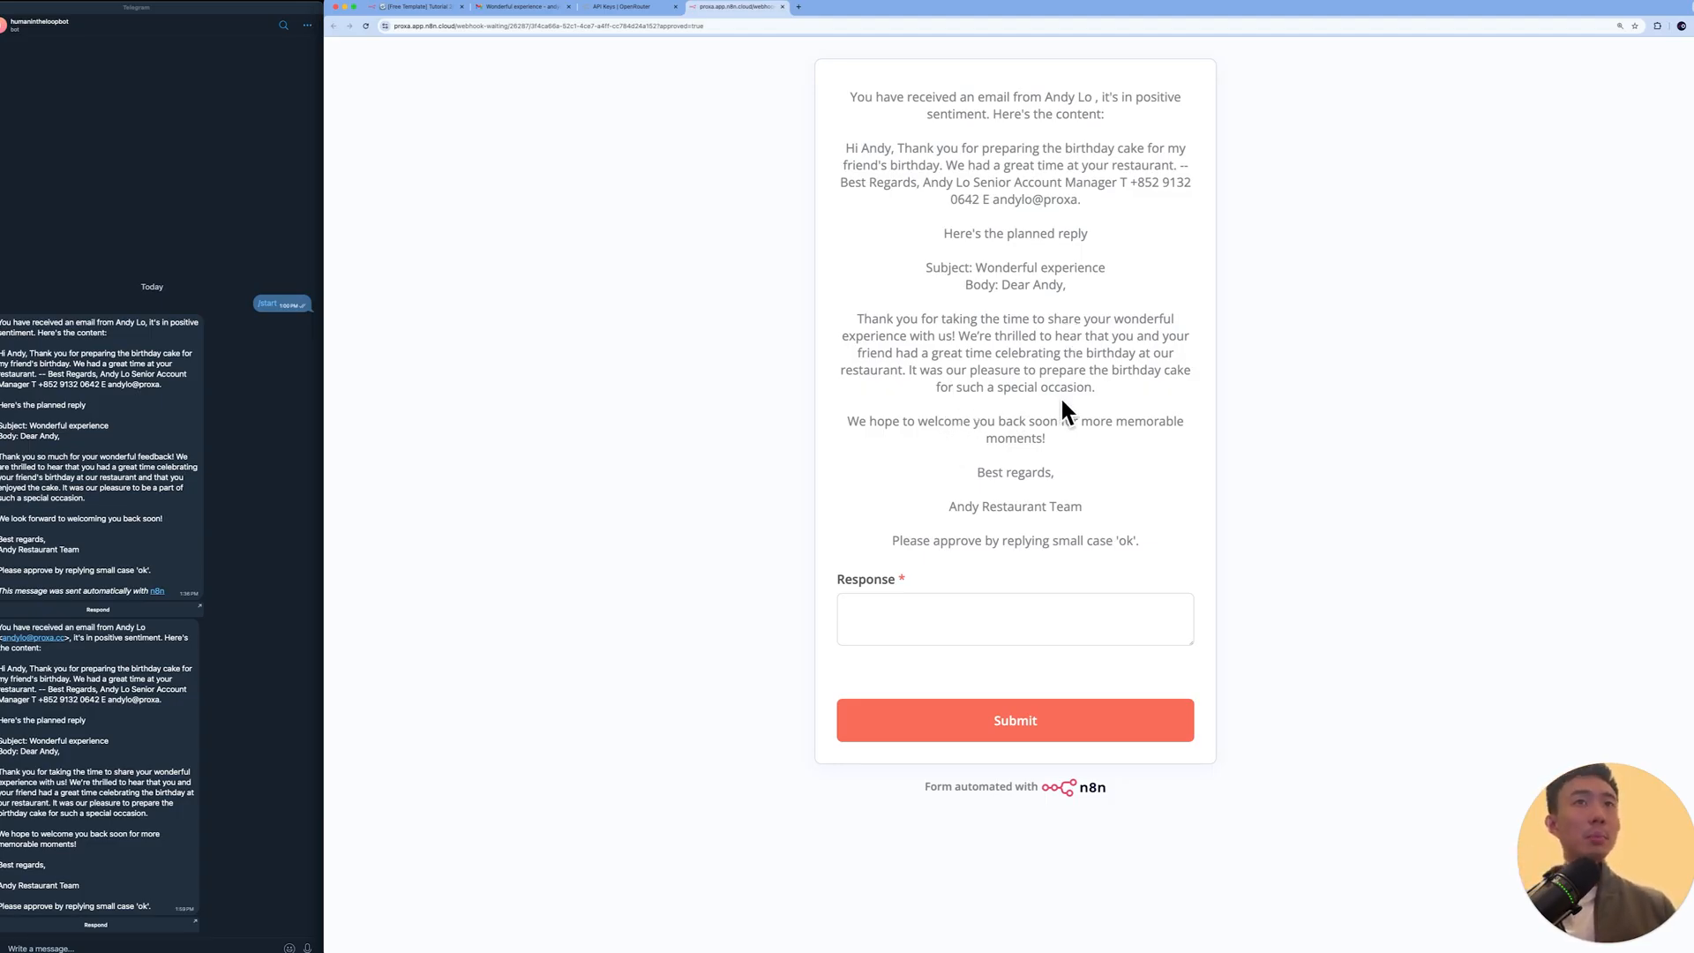
{"action": "left_click", "coordinate": [1024, 600]}
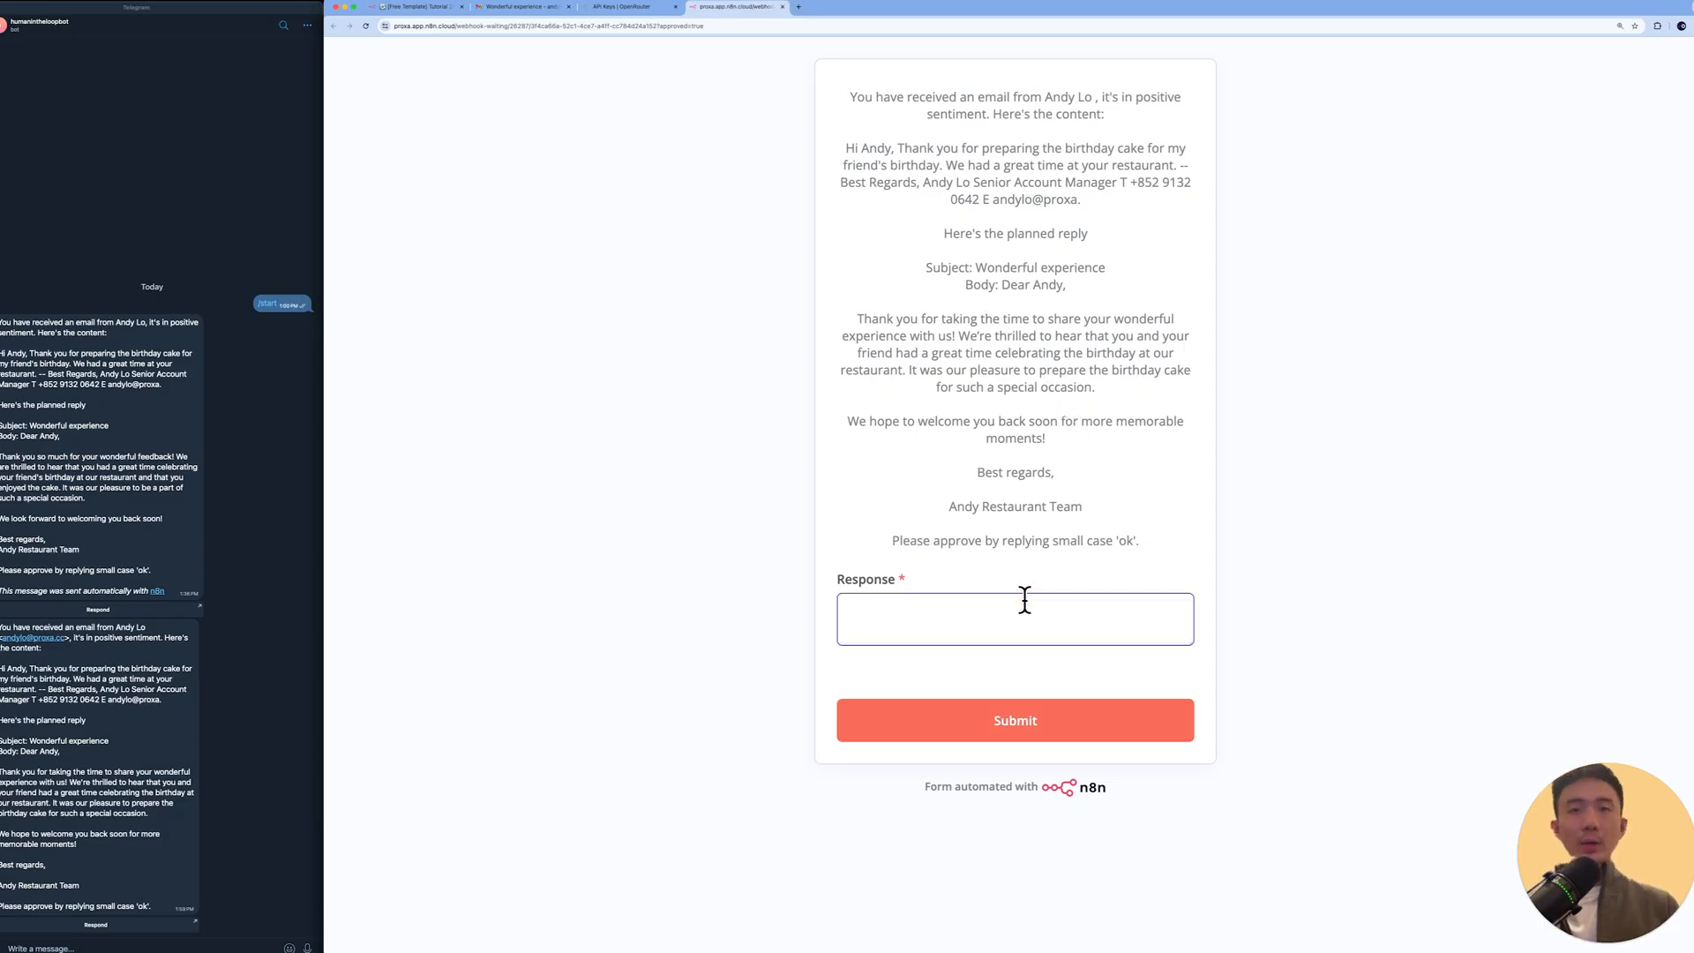
{"action": "left_click", "coordinate": [1029, 712]}
Step: Return to the workflow and inspect the Telegram node's output for the submitted response text
{"action": "left_click", "coordinate": [416, 7]}
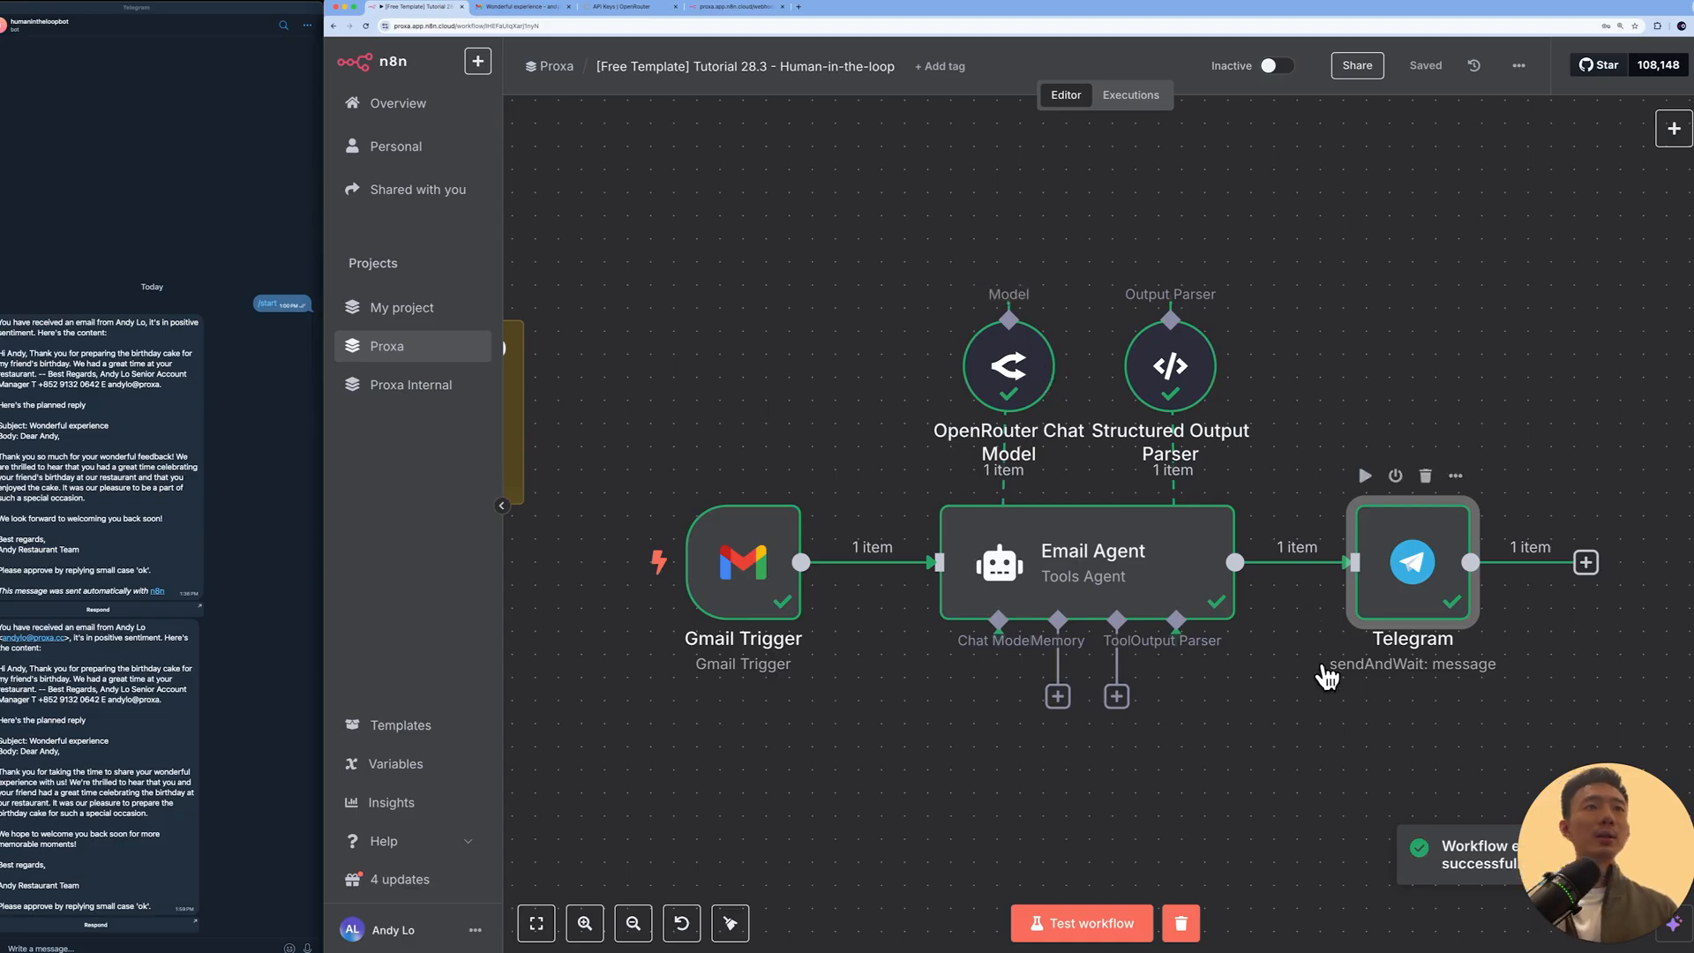
{"action": "double_click", "coordinate": [1394, 563]}
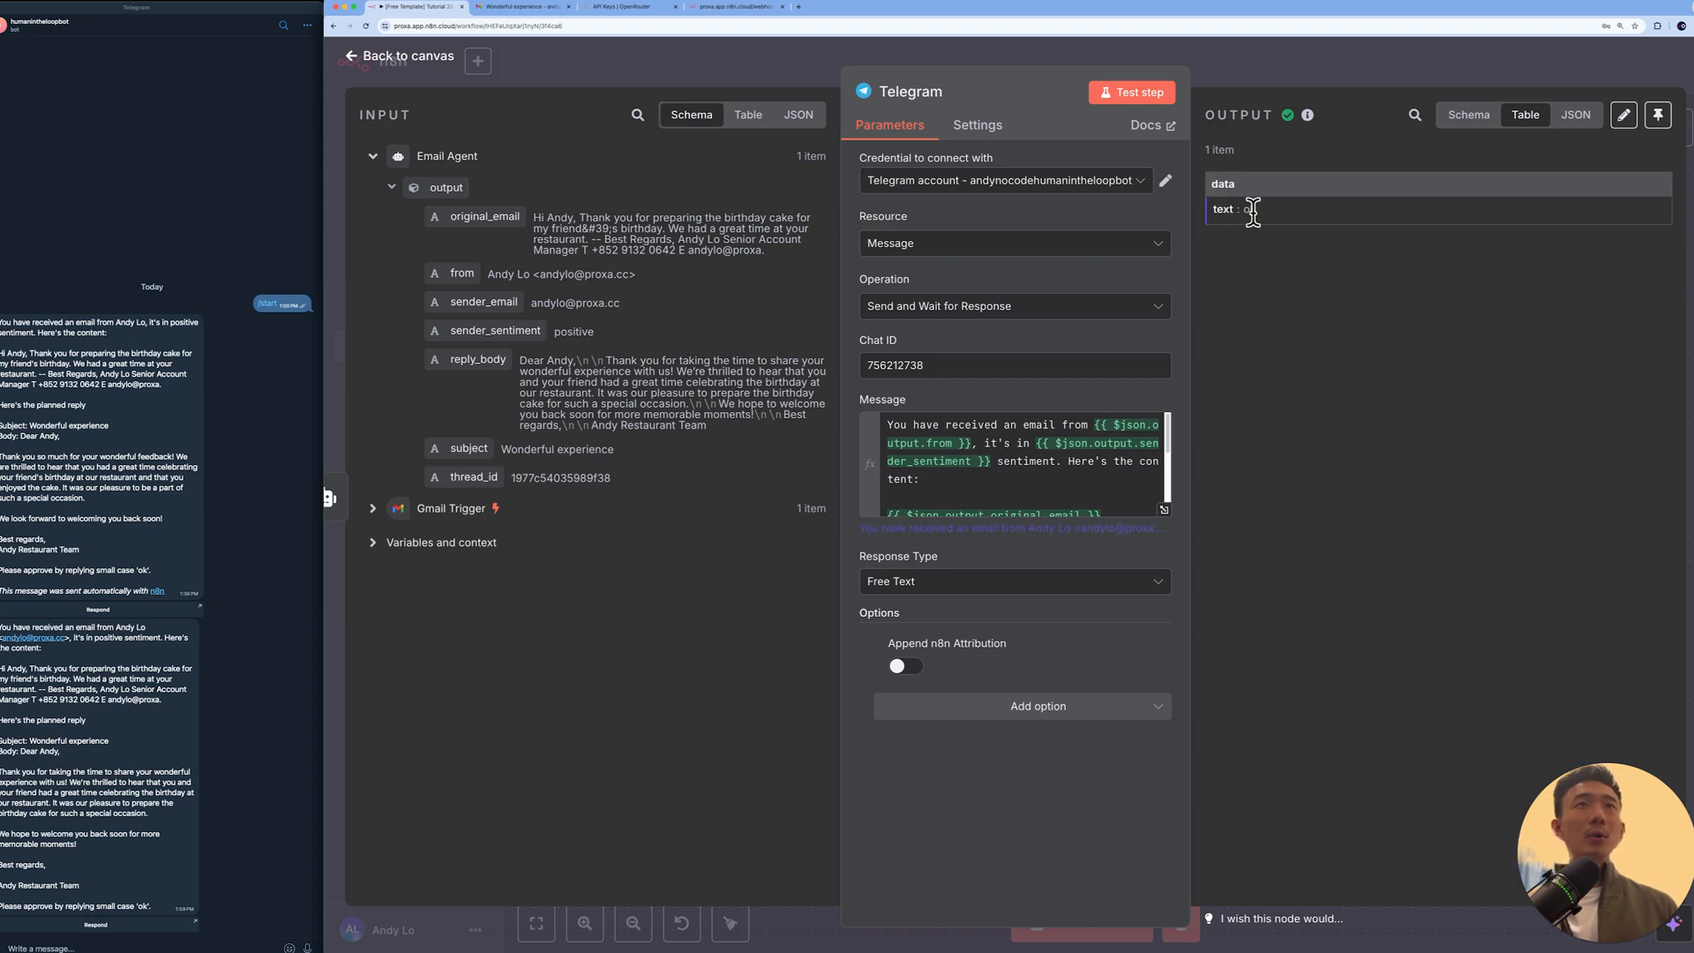
{"action": "left_click", "coordinate": [1260, 73]}
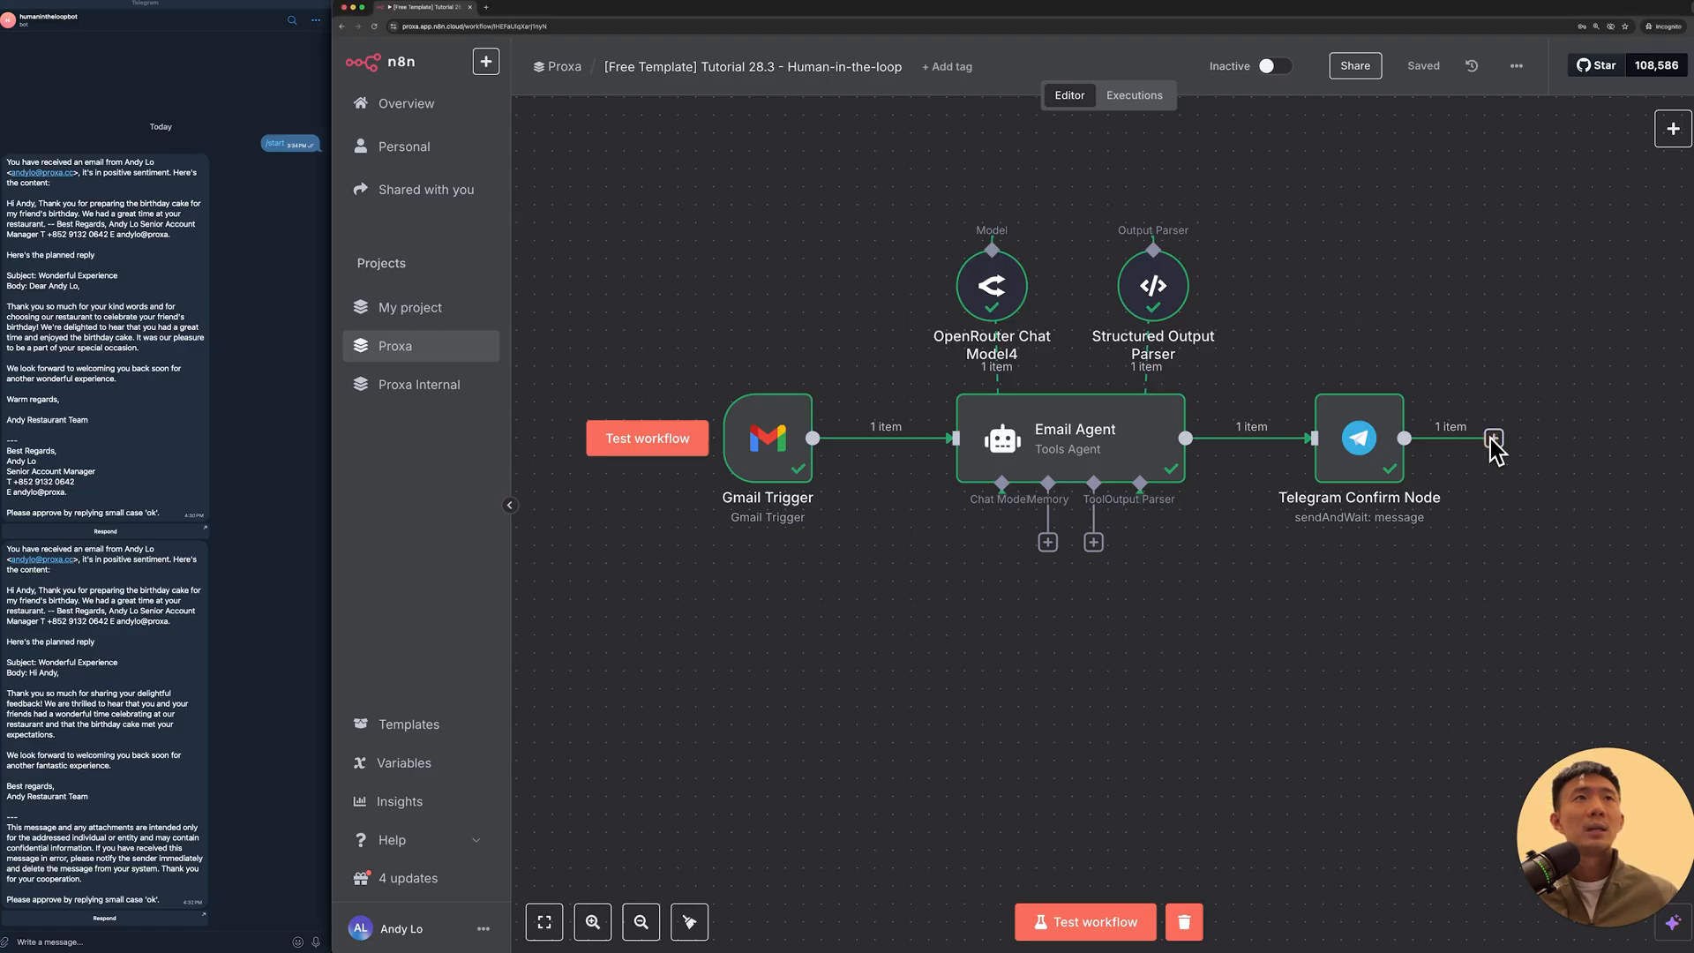
Step: Add an If node after the Telegram Confirm Node
{"action": "left_click", "coordinate": [1493, 438]}
{"action": "type", "text": "if"}
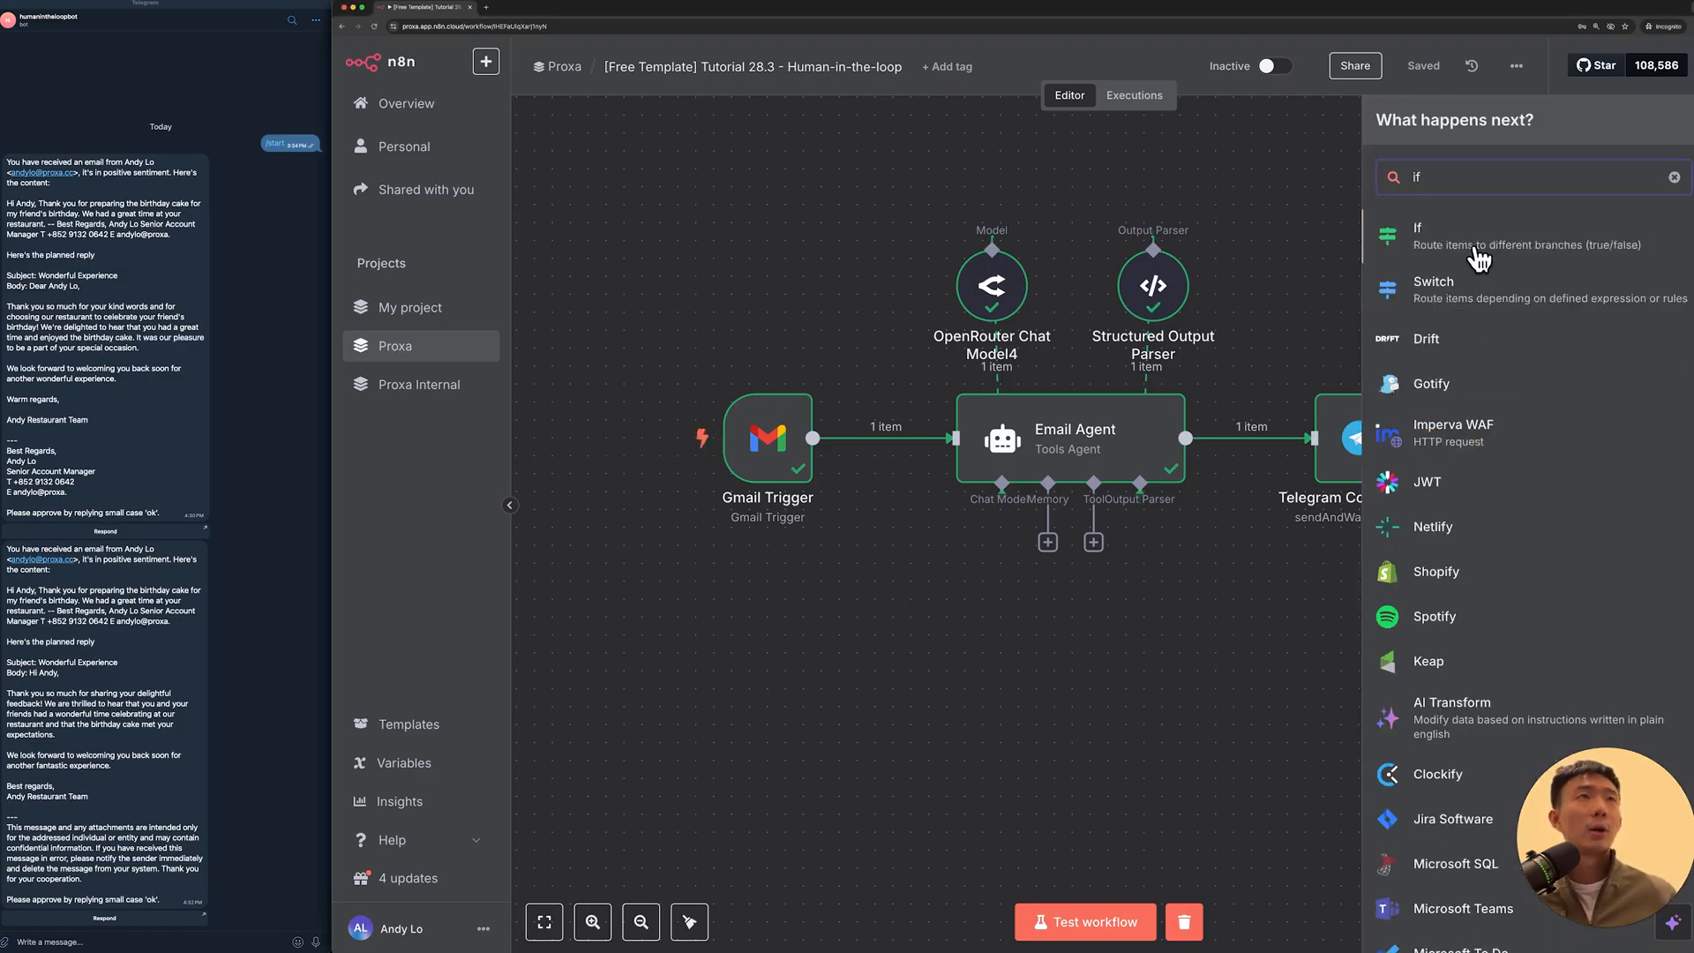
{"action": "left_click", "coordinate": [1478, 249]}
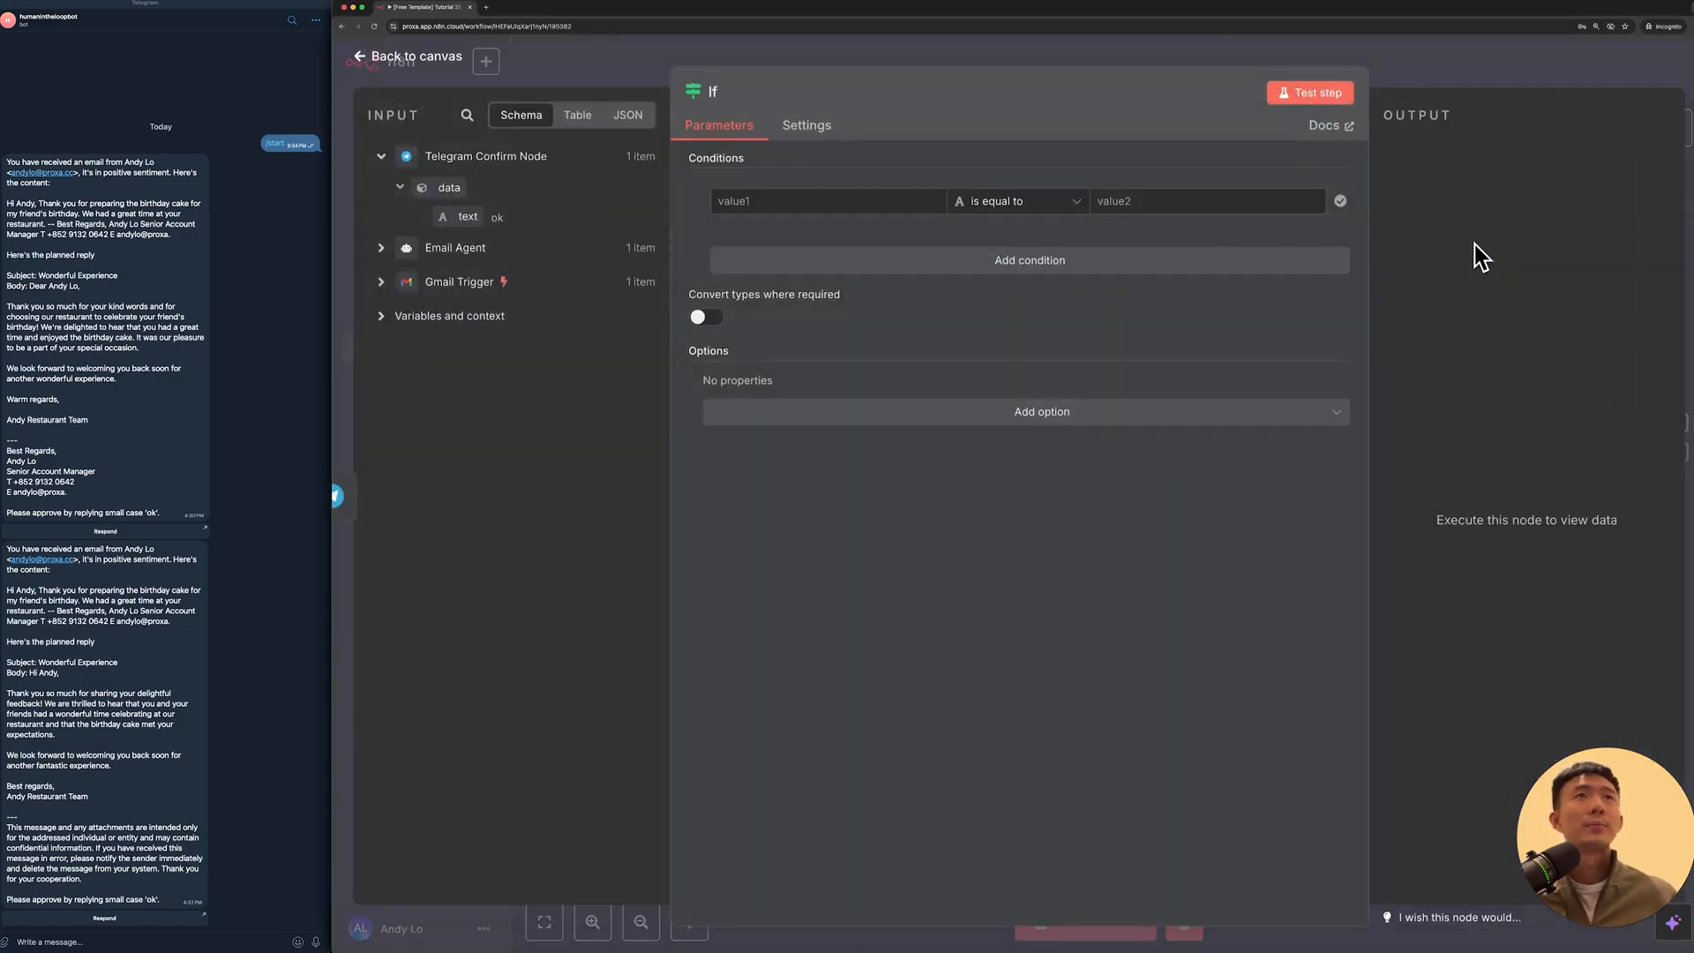
Step: Configure the If condition so the Telegram response field data.text is equal to "ok", then return to the canvas
{"action": "left_click", "coordinate": [738, 203]}
{"action": "left_click_drag", "start_coordinate": [463, 216], "coordinate": [790, 215]}
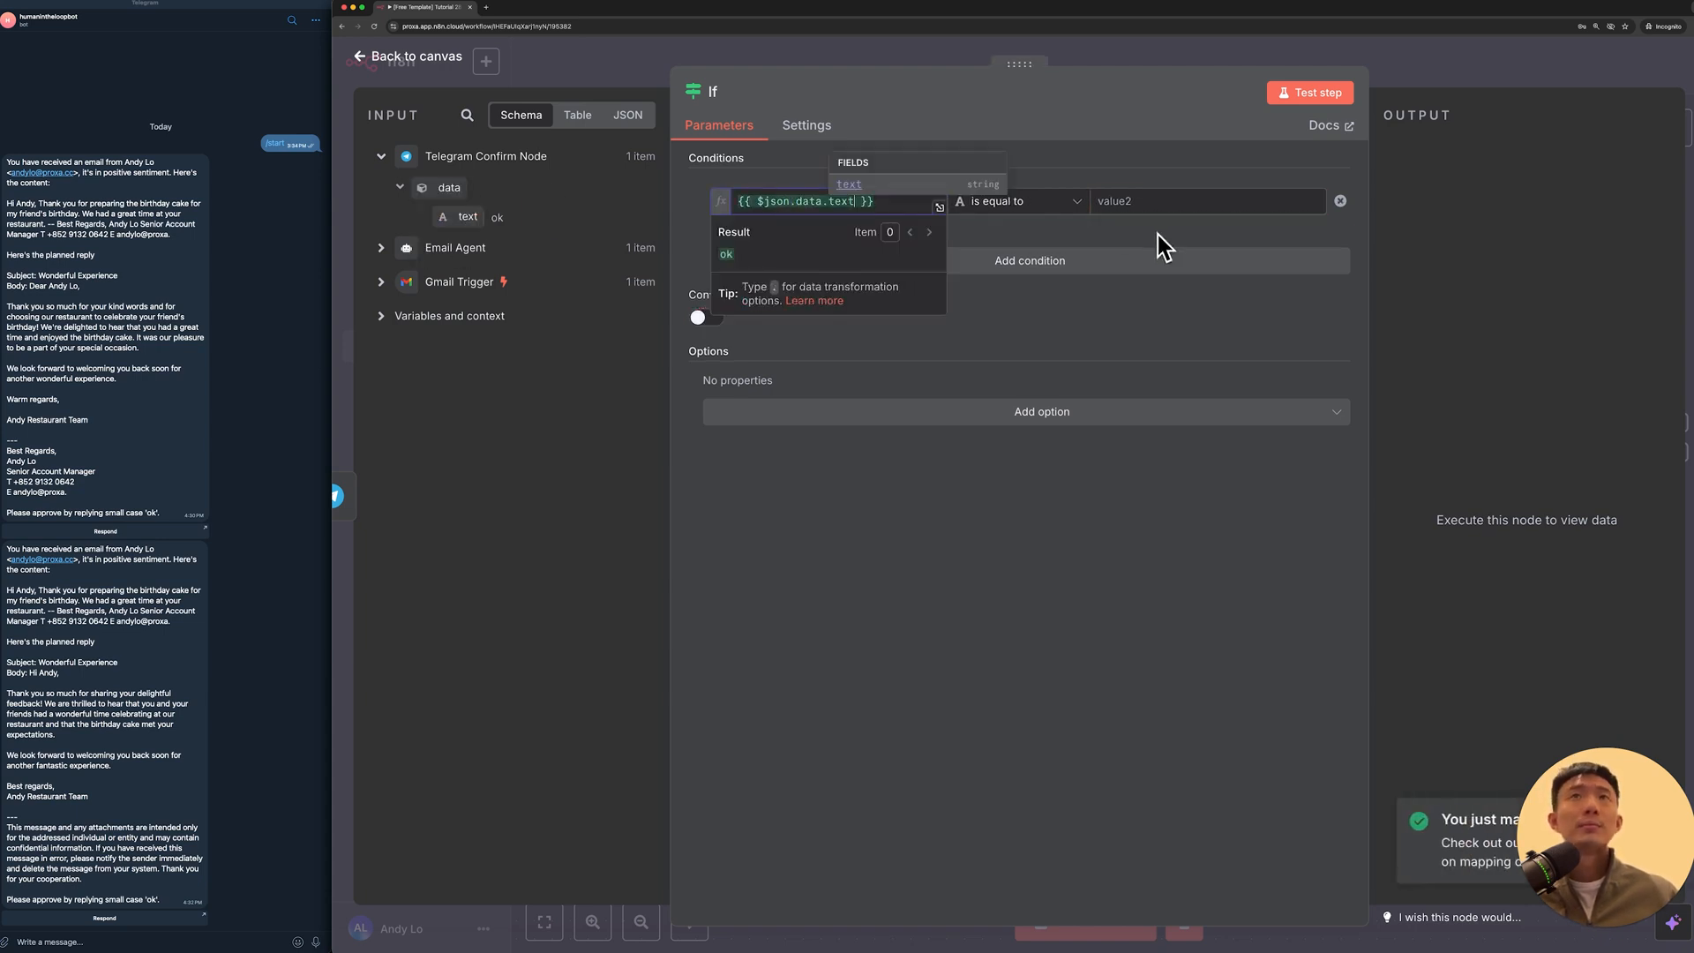
{"action": "left_click", "coordinate": [1161, 203]}
{"action": "type", "text": "ok"}
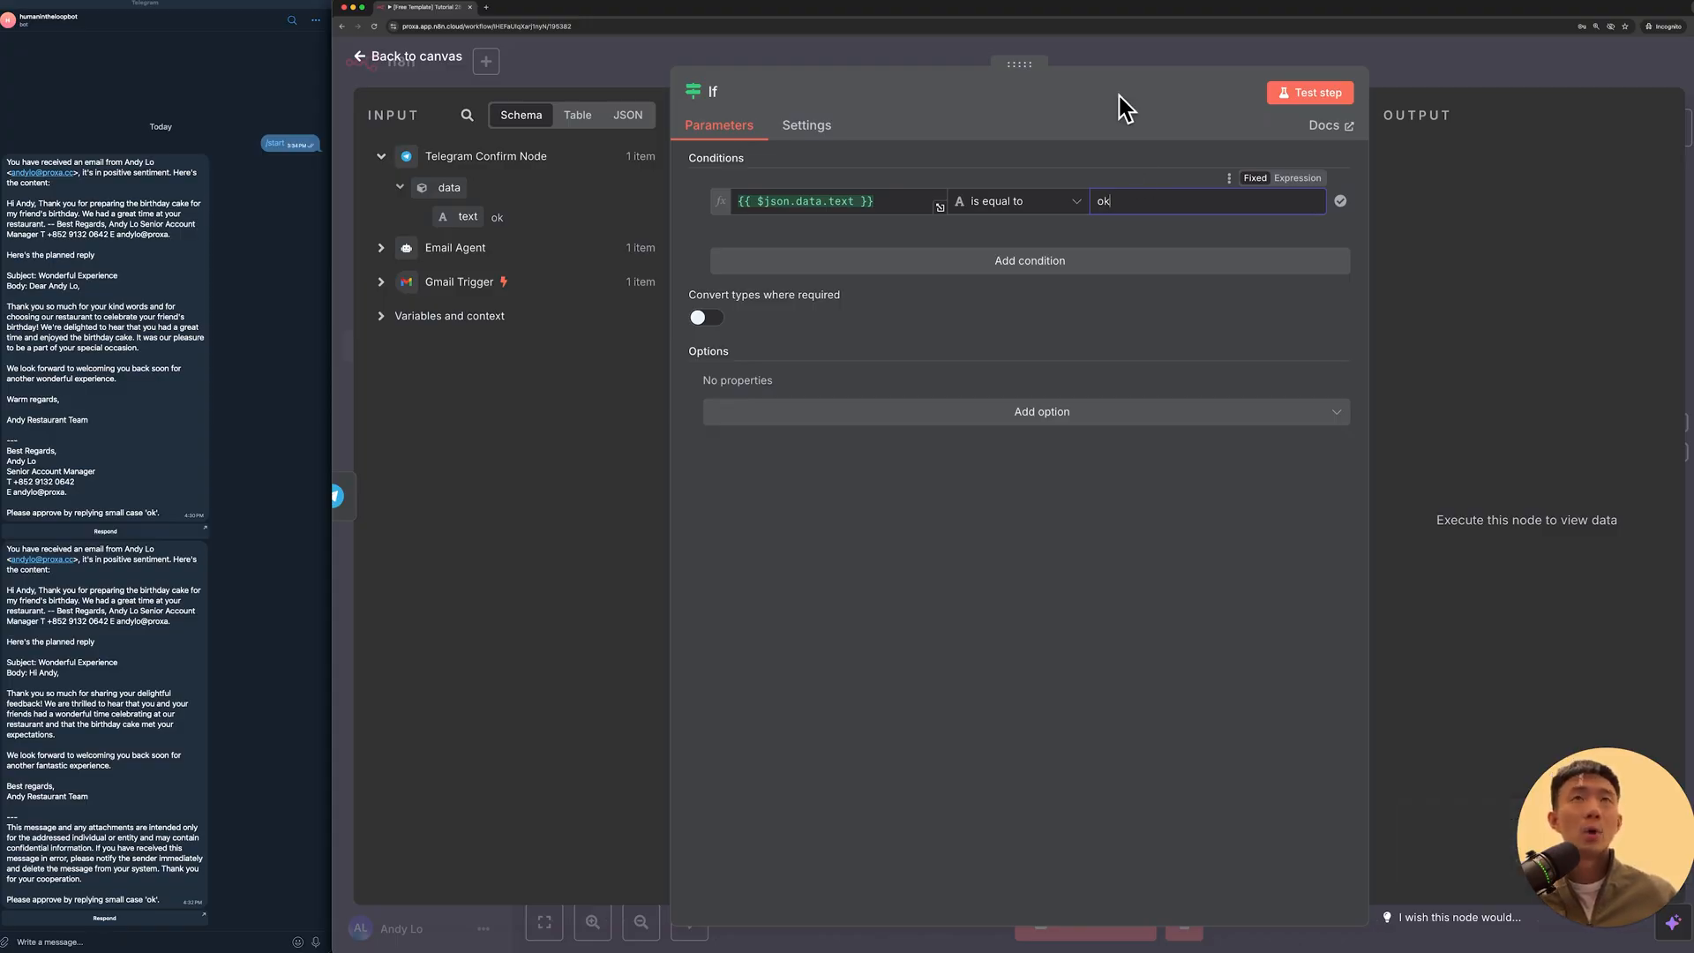
{"action": "key", "text": "BackSpace"}
{"action": "key", "text": "BackSpace"}
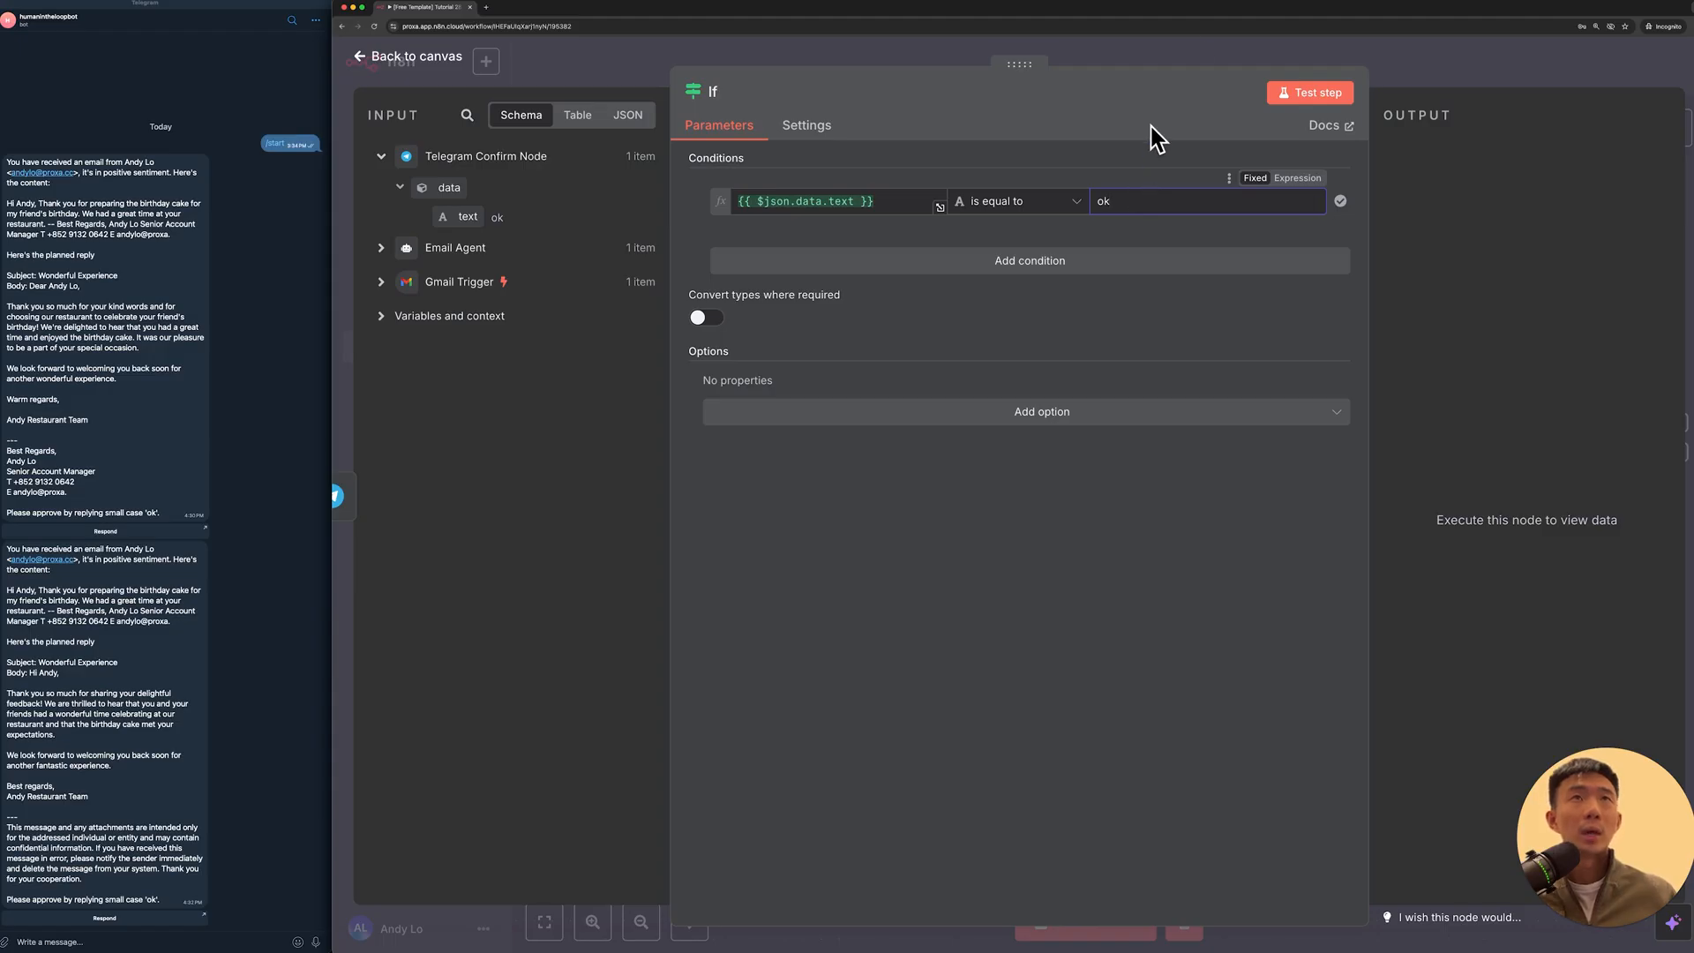
{"action": "left_click", "coordinate": [1215, 59]}
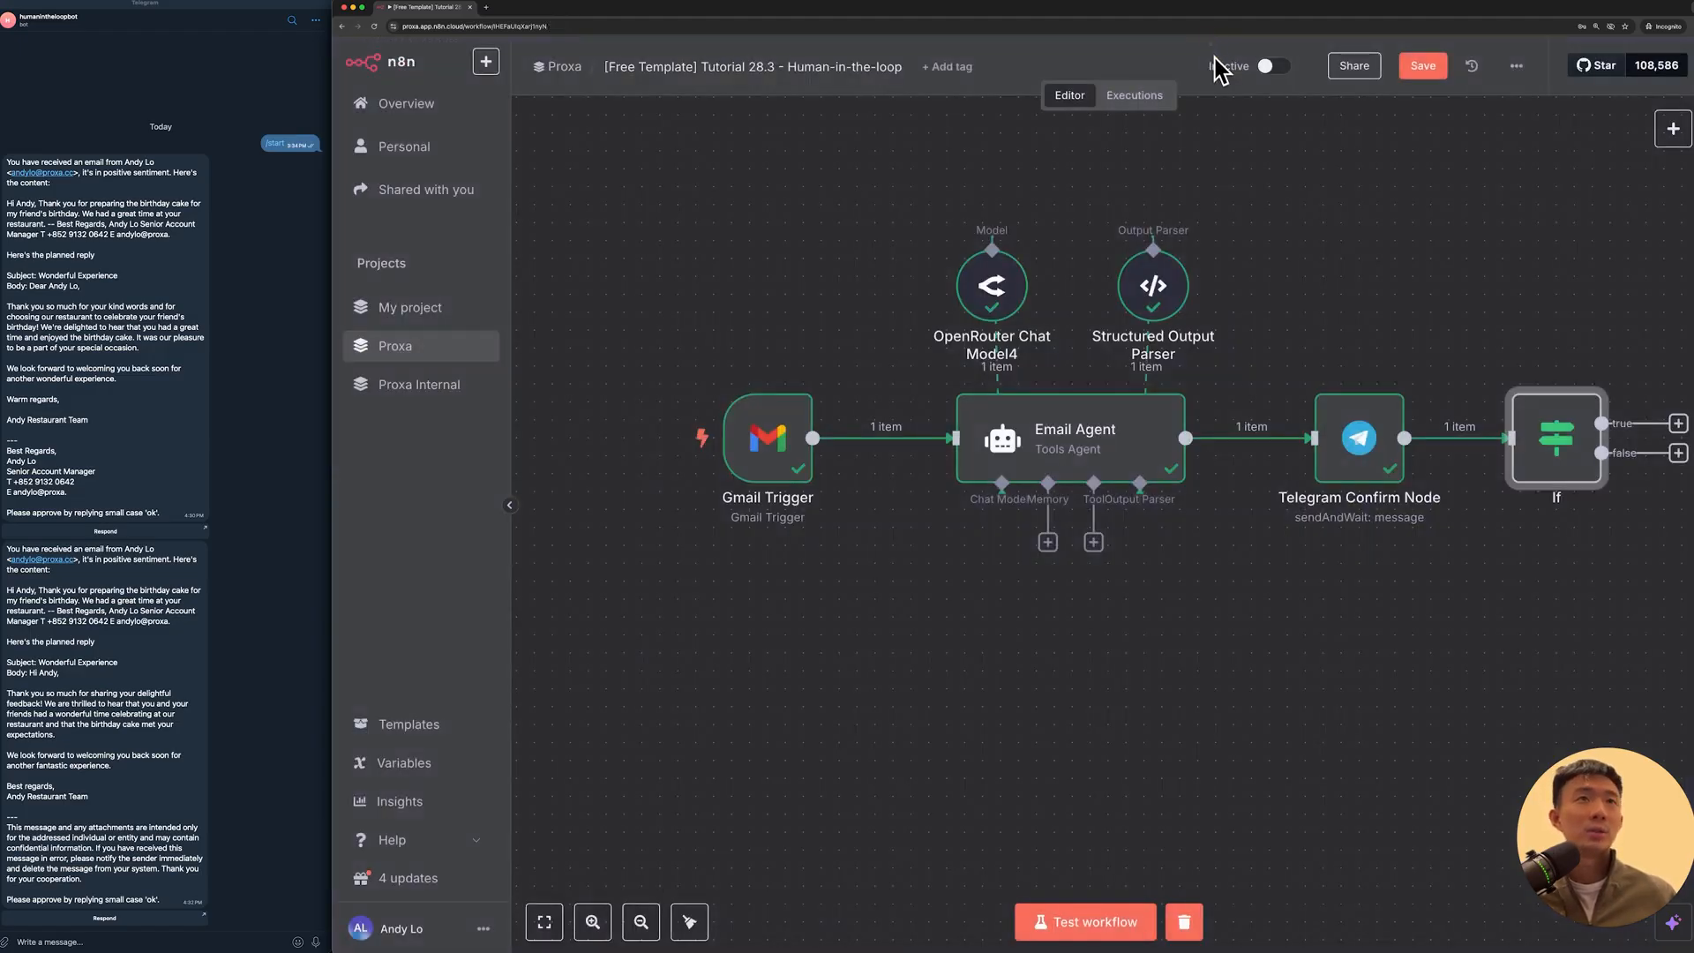
Step: Move the If node below the Email Agent and run it on its own
{"action": "left_click_drag", "start_coordinate": [1176, 653], "coordinate": [1141, 671]}
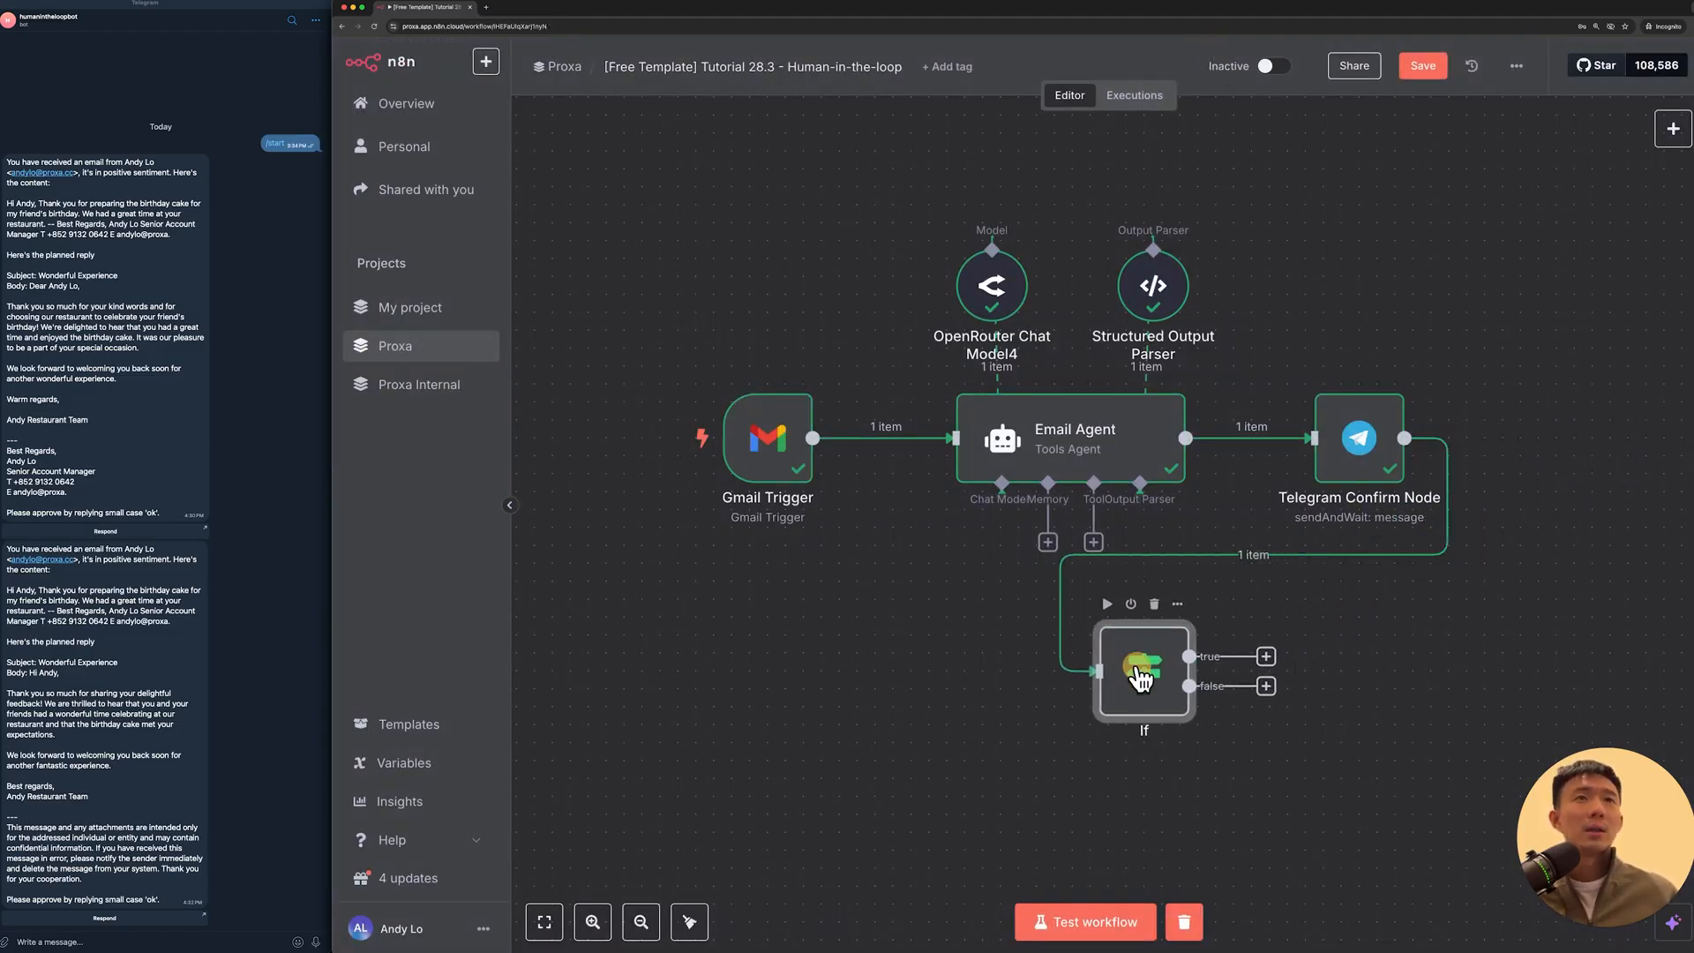
{"action": "left_click", "coordinate": [1109, 605]}
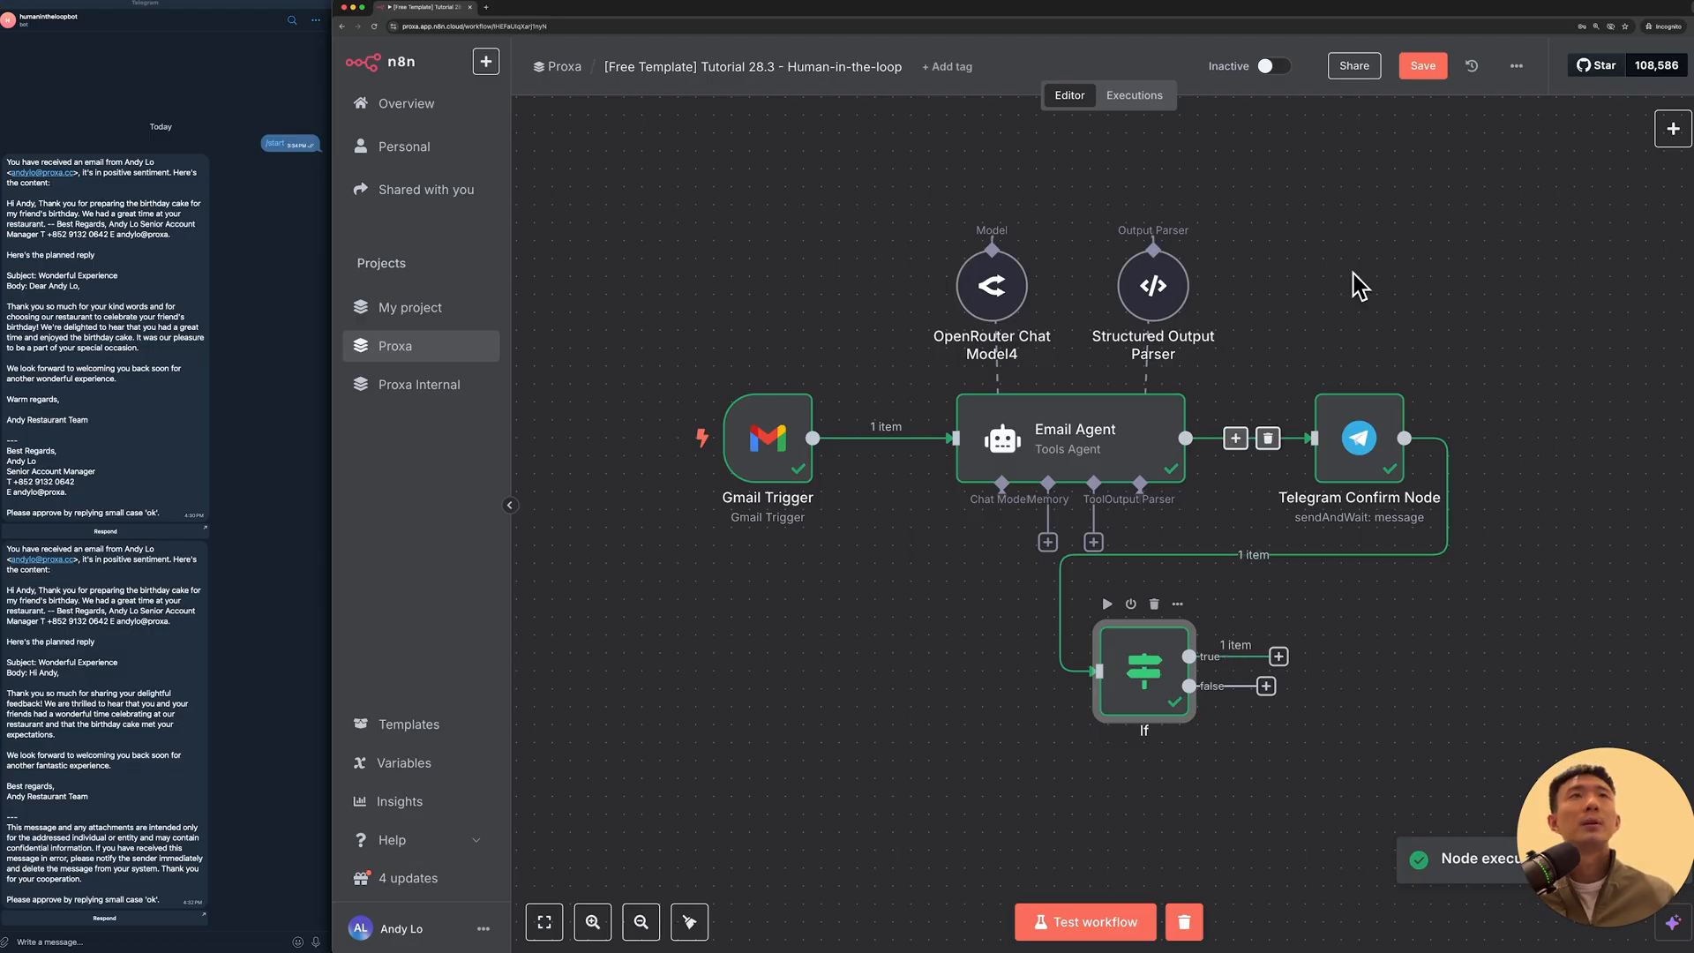
Step: Add a Gmail "Reply to a message" node on the If node's true branch and select the account owner's Gmail credential
{"action": "left_click", "coordinate": [1279, 657]}
{"action": "type", "text": "gmail"}
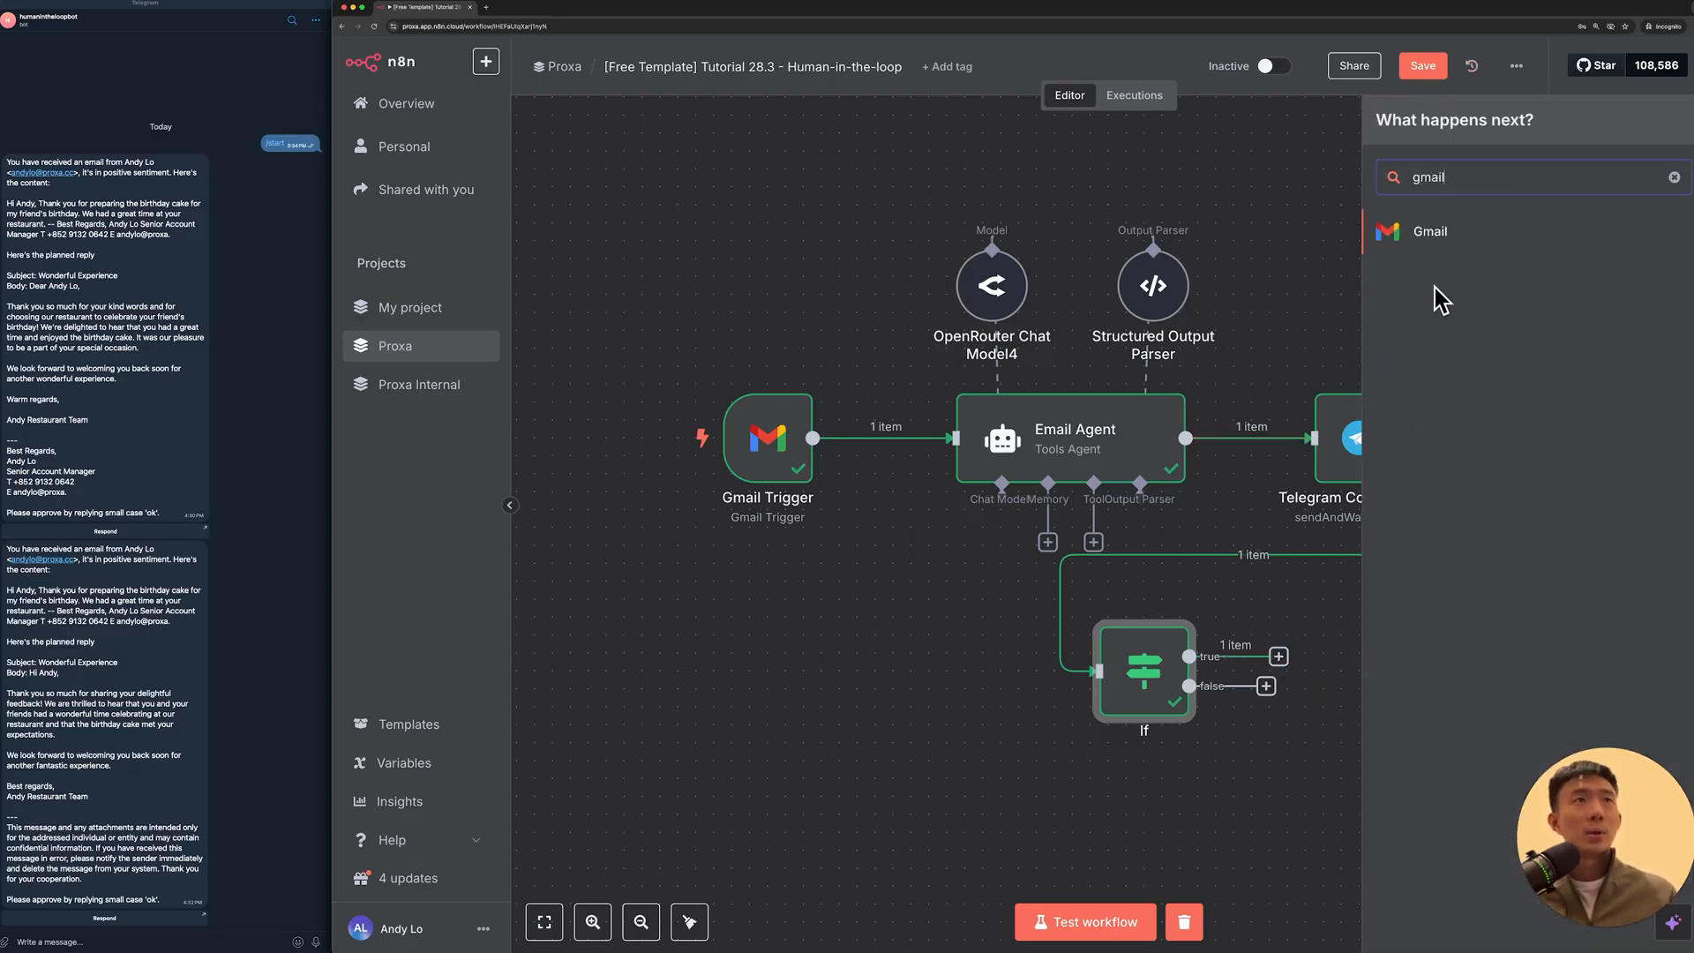
{"action": "left_click", "coordinate": [1434, 237]}
{"action": "scroll", "coordinate": [1523, 494], "scroll_direction": "down", "scroll_amount": 2}
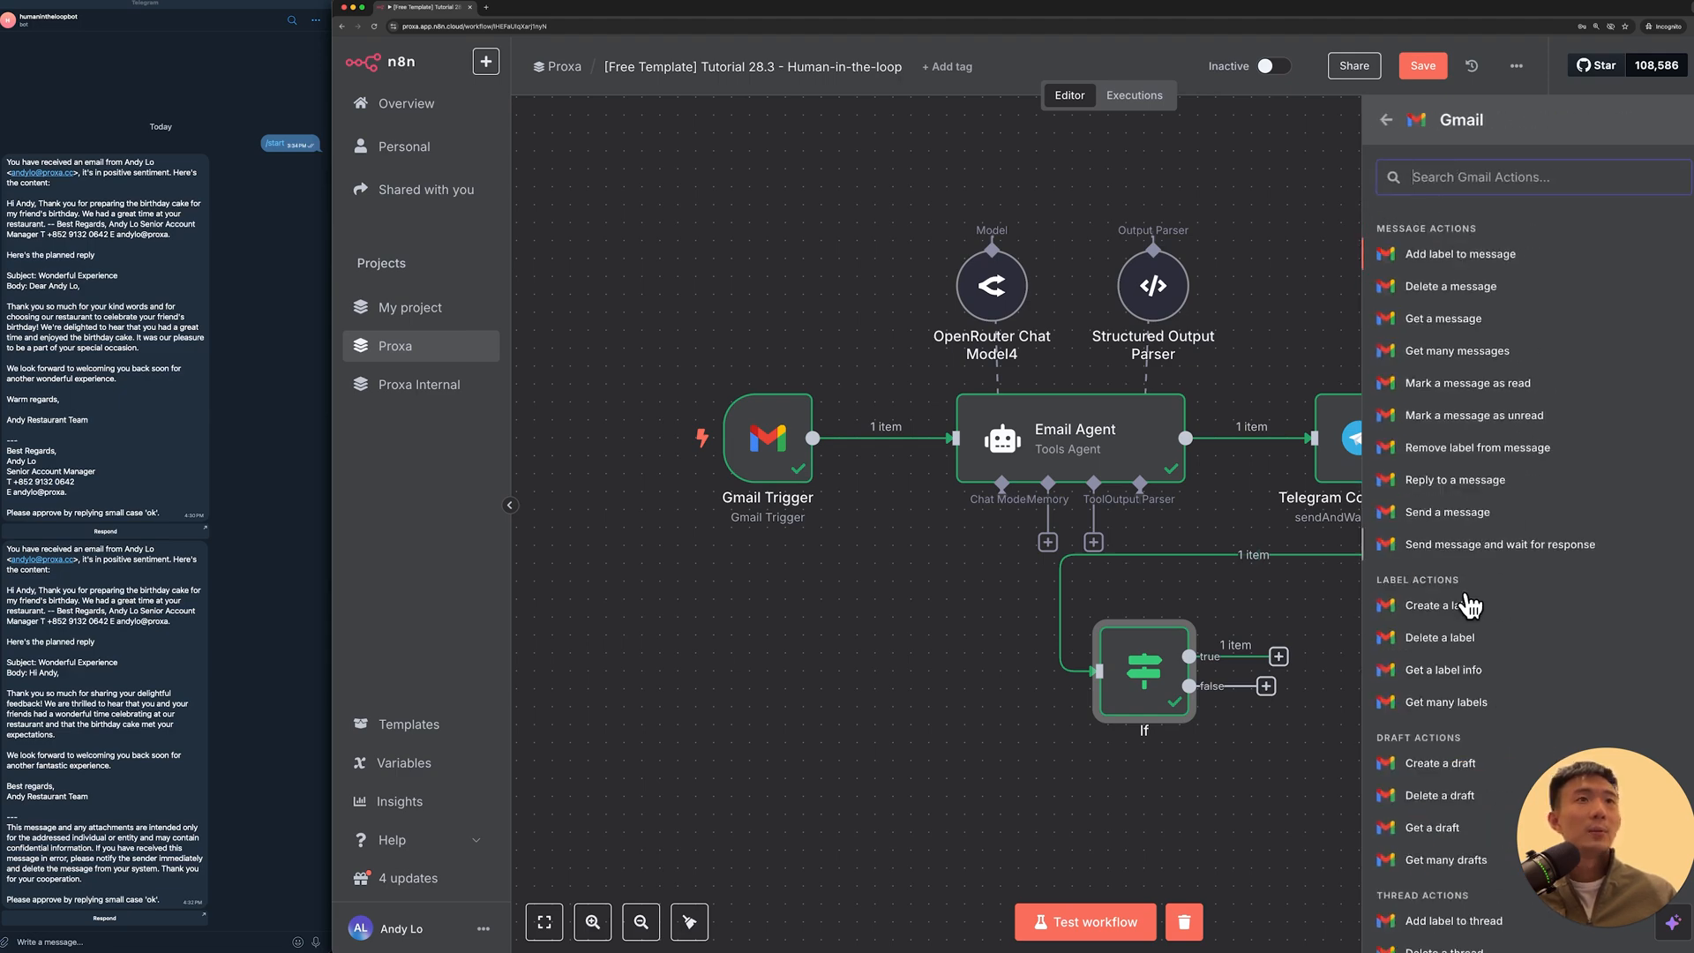
{"action": "left_click", "coordinate": [1461, 431]}
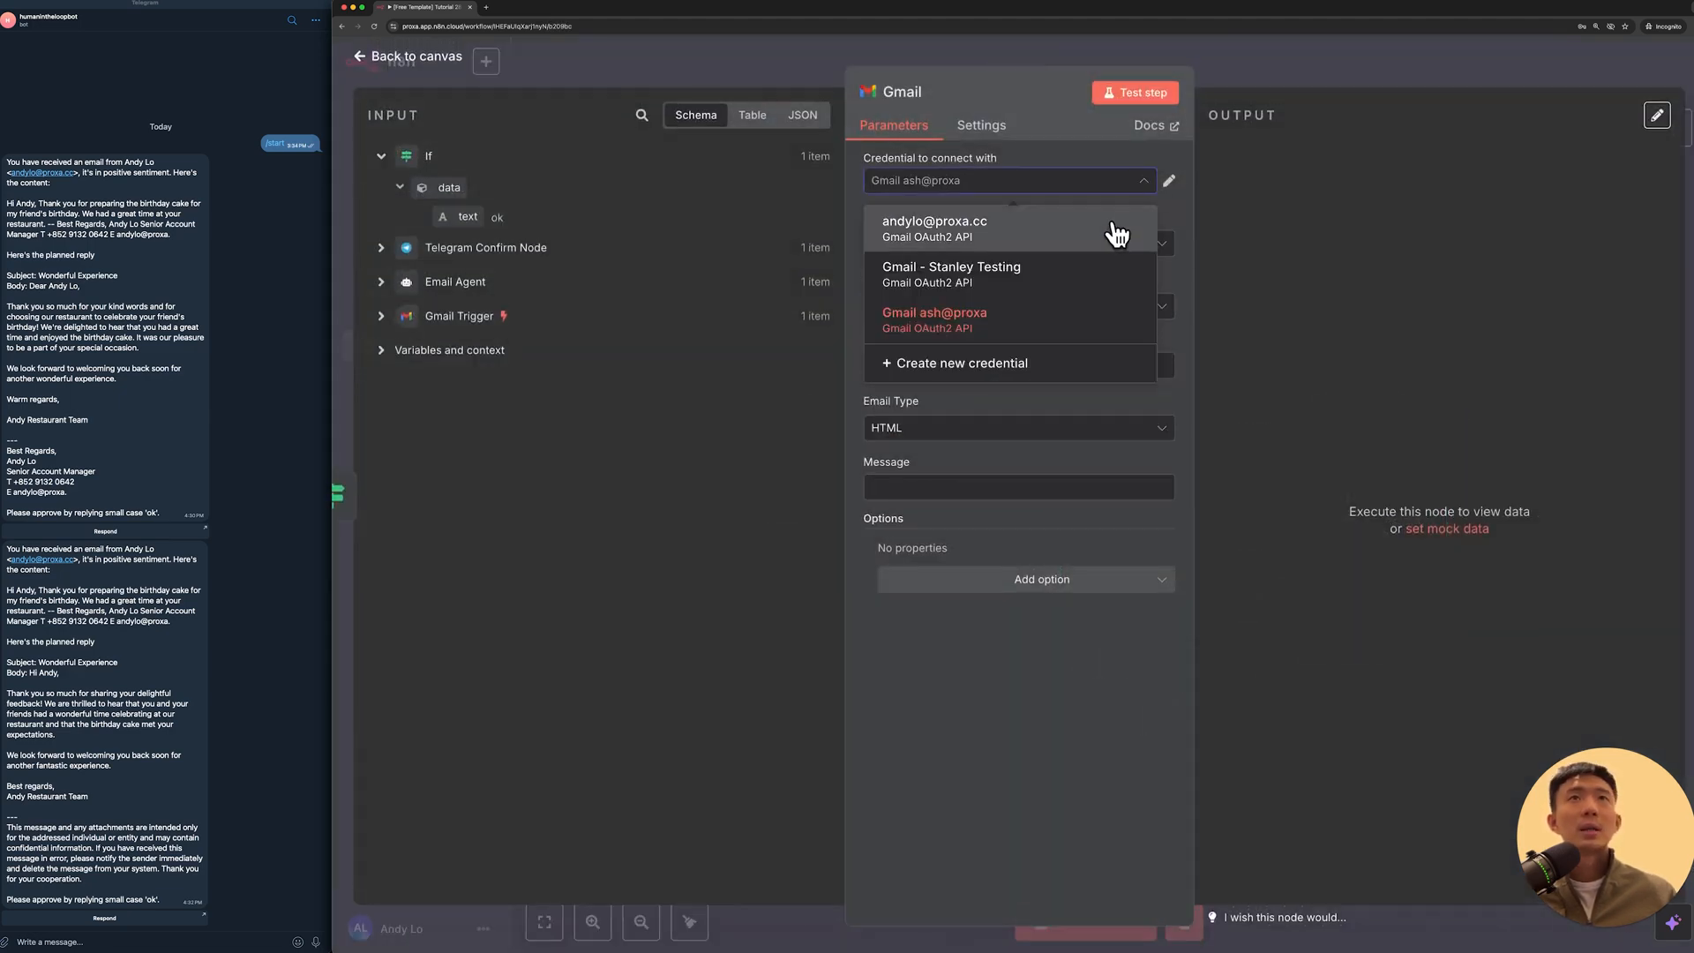
{"action": "left_click", "coordinate": [1116, 227]}
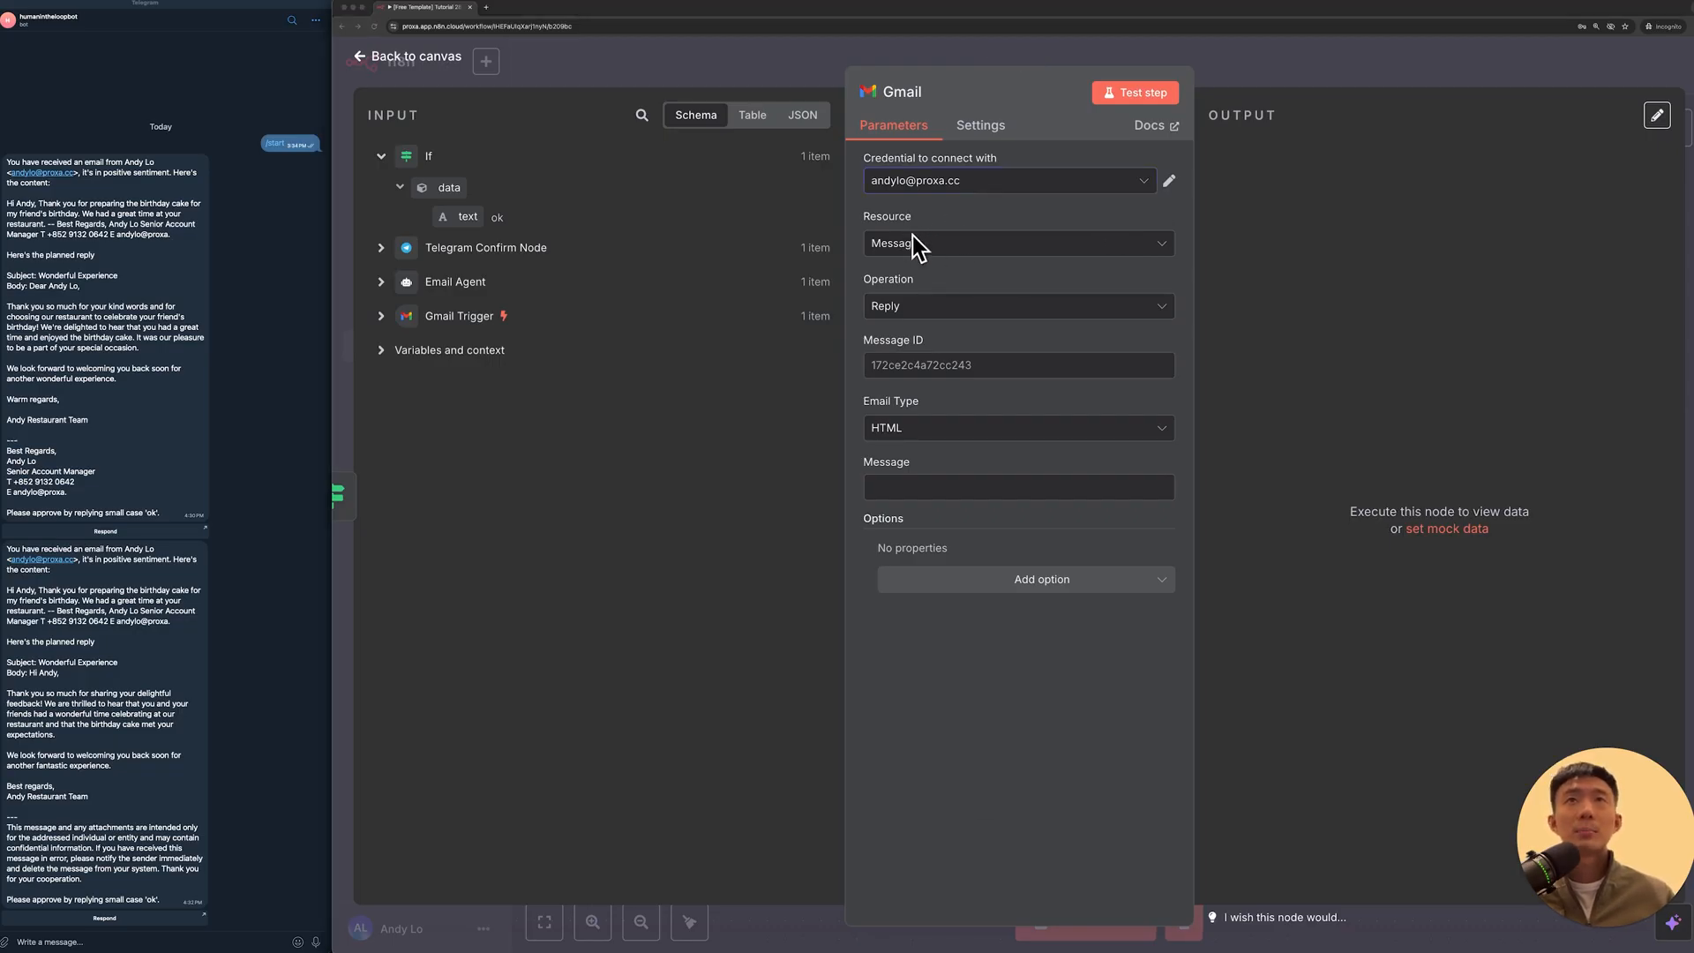
Step: Map the Email Agent's thread_id output to the Gmail reply's Message ID
{"action": "left_click", "coordinate": [940, 365]}
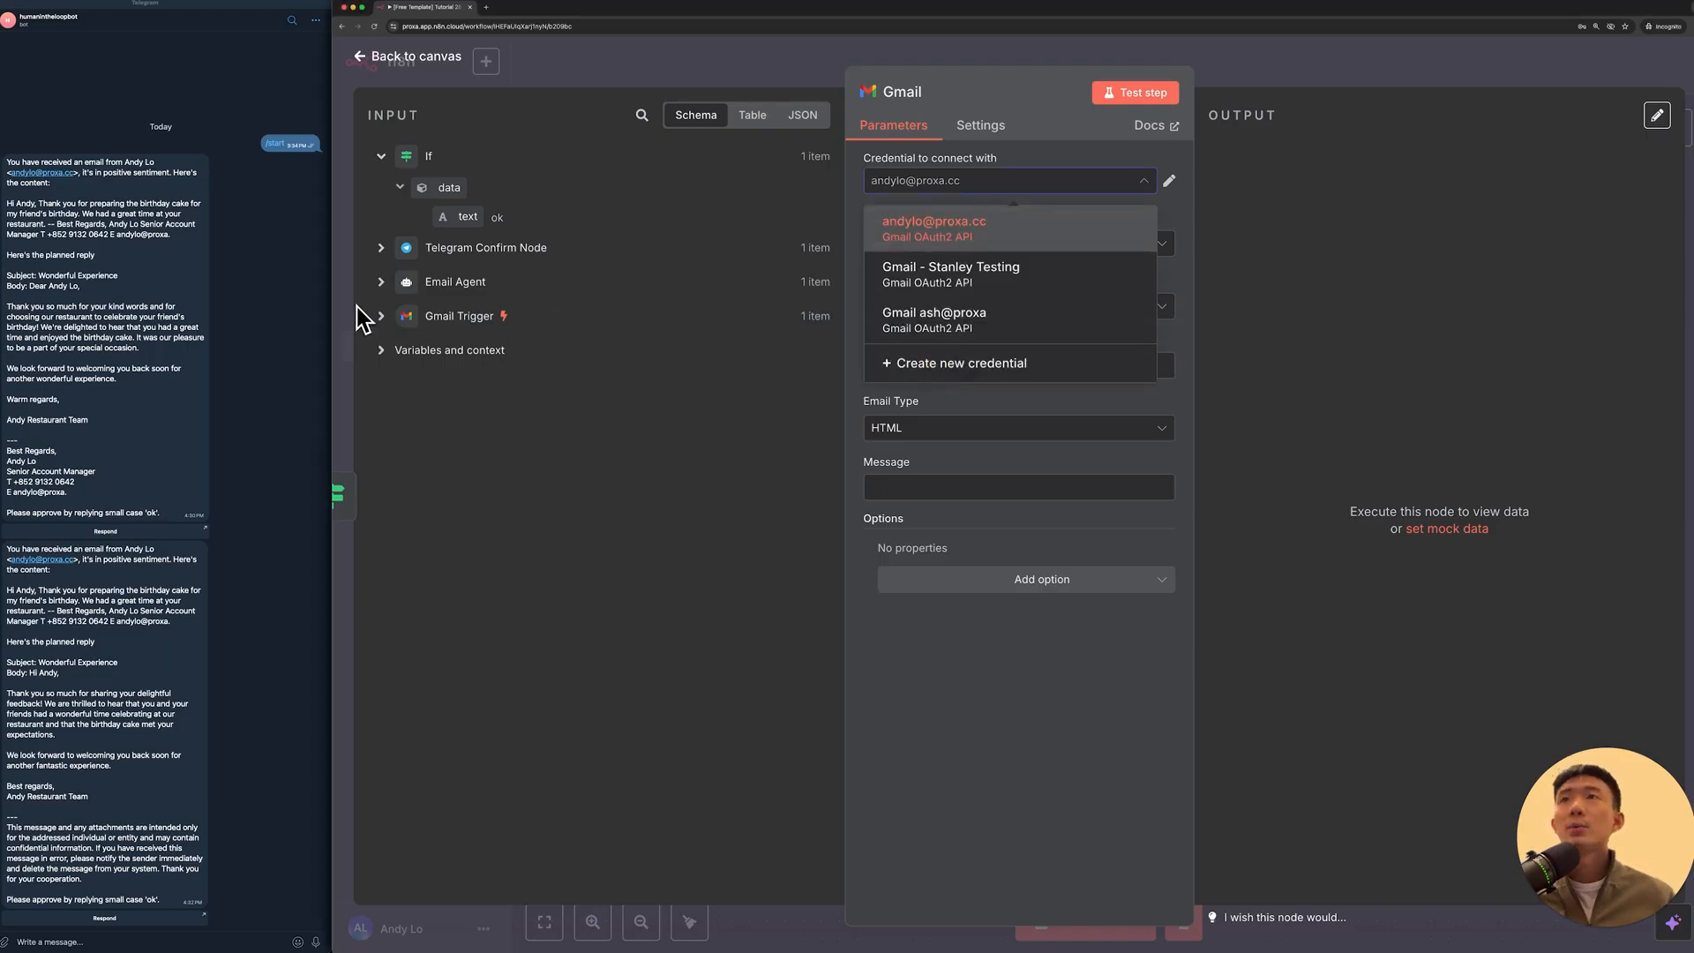
{"action": "left_click", "coordinate": [381, 283]}
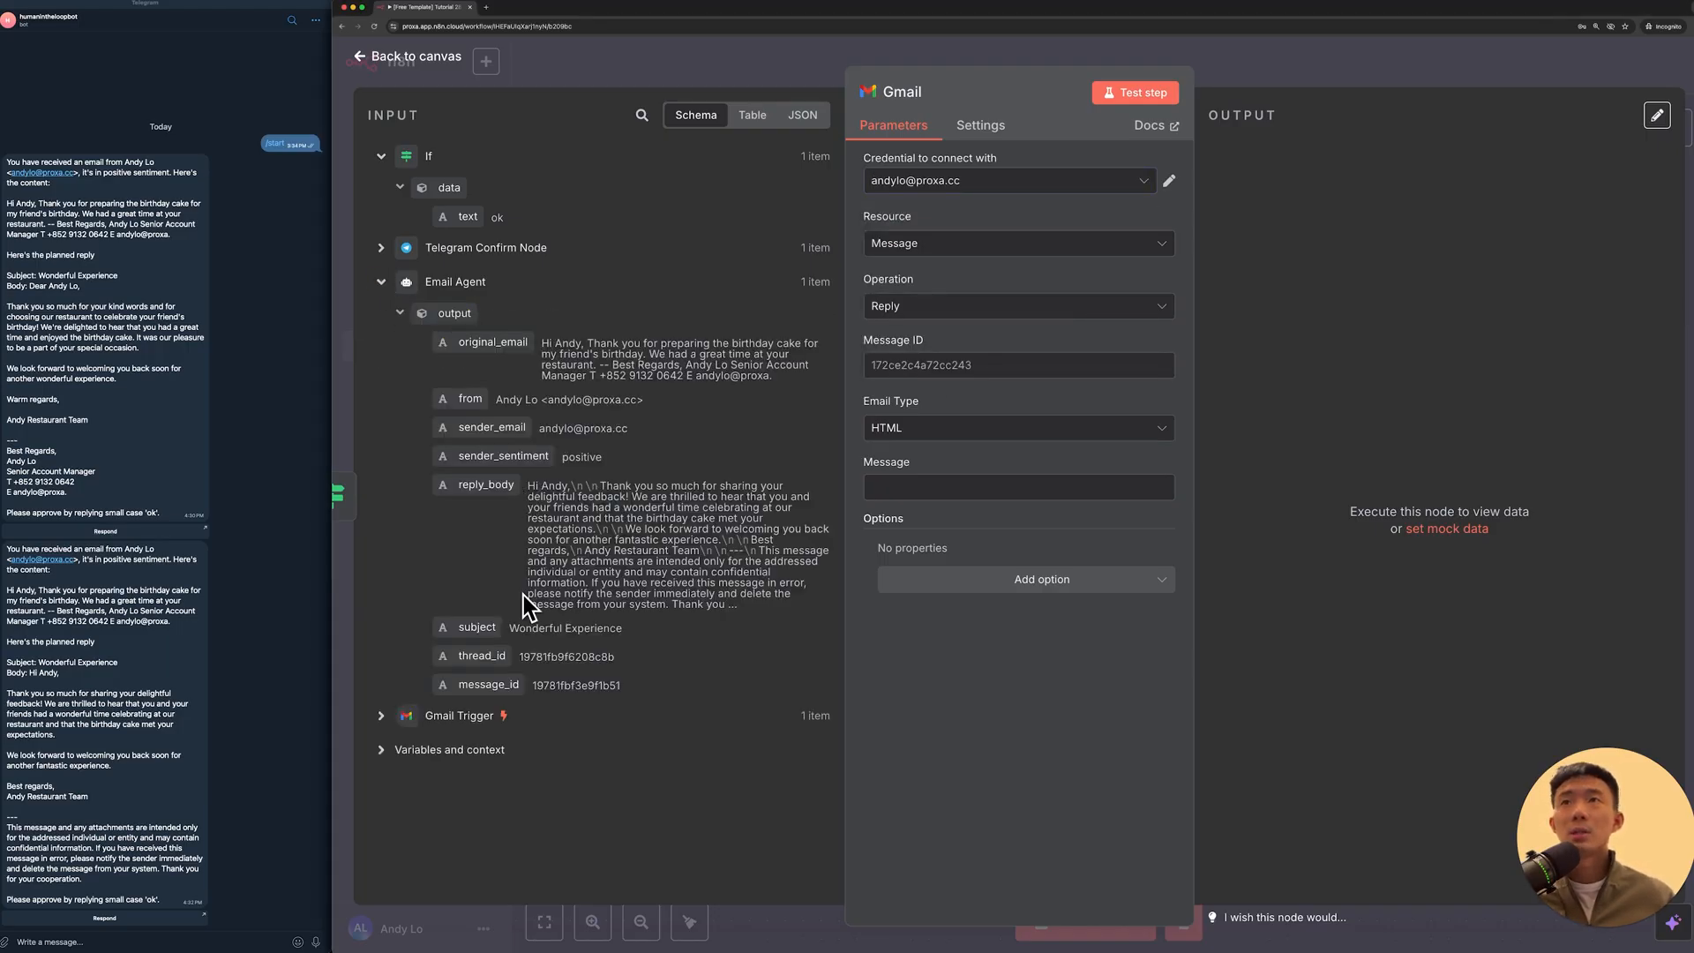
{"action": "left_click_drag", "start_coordinate": [483, 660], "coordinate": [947, 378]}
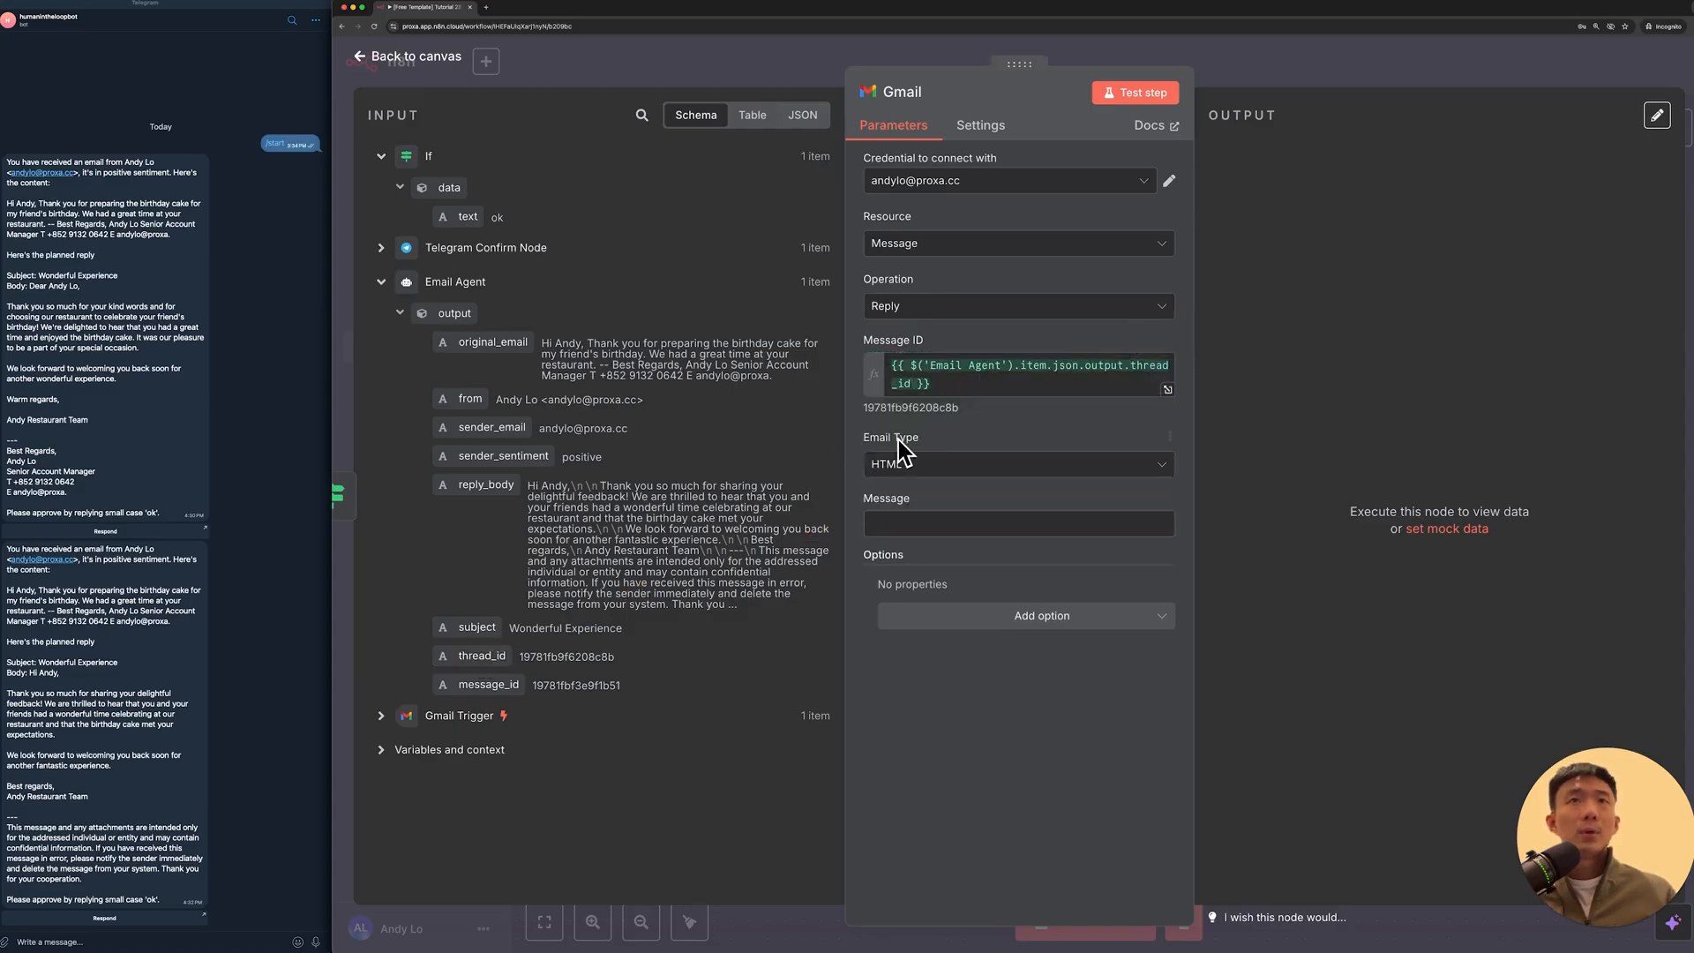
Step: Set the Gmail reply's email type to Text and map the Email Agent's reply_body output as its message
{"action": "left_click", "coordinate": [958, 456]}
{"action": "left_click", "coordinate": [937, 516]}
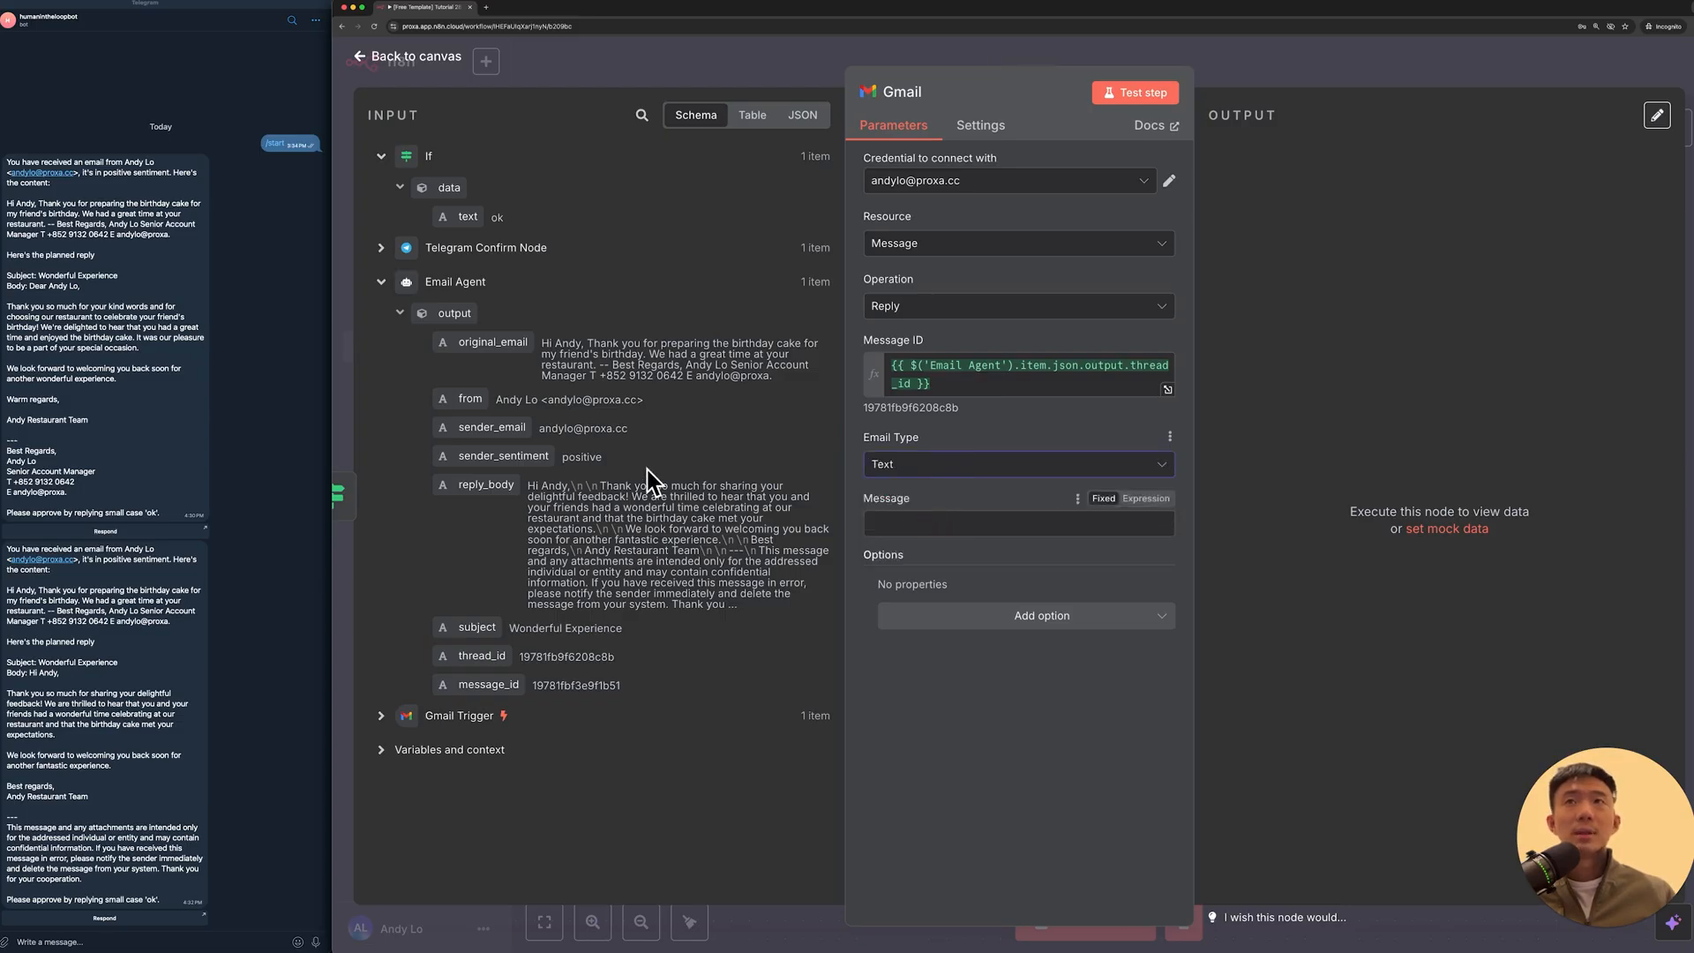
{"action": "left_click", "coordinate": [598, 484]}
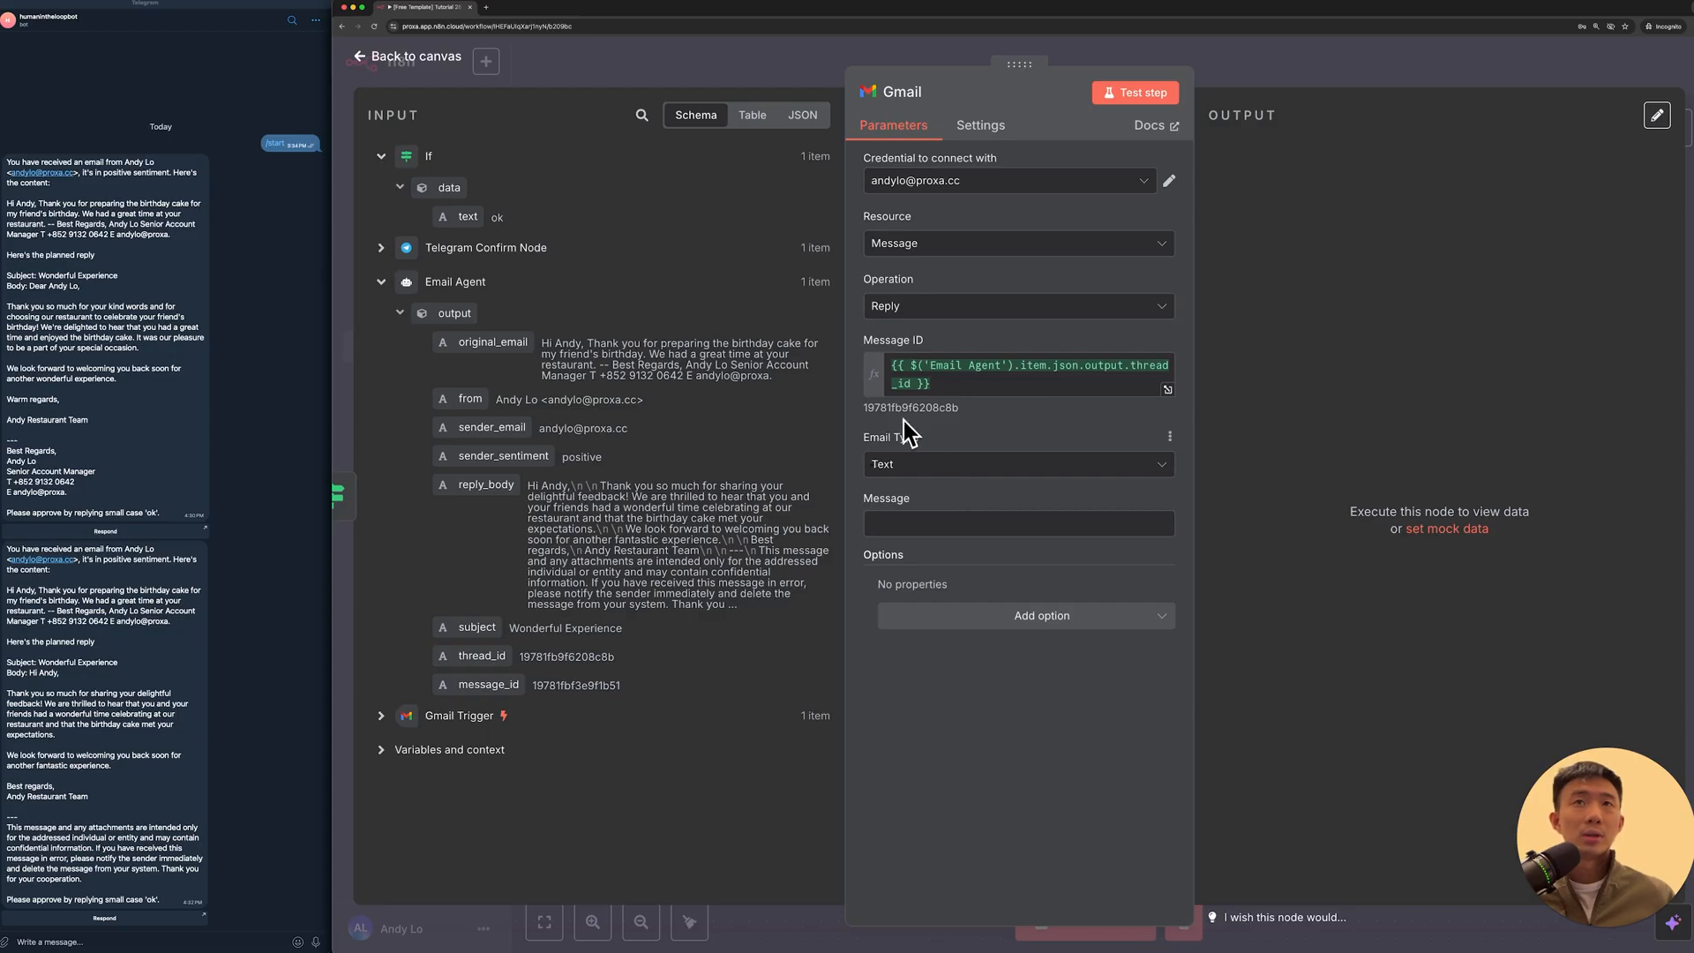
{"action": "left_click", "coordinate": [924, 528]}
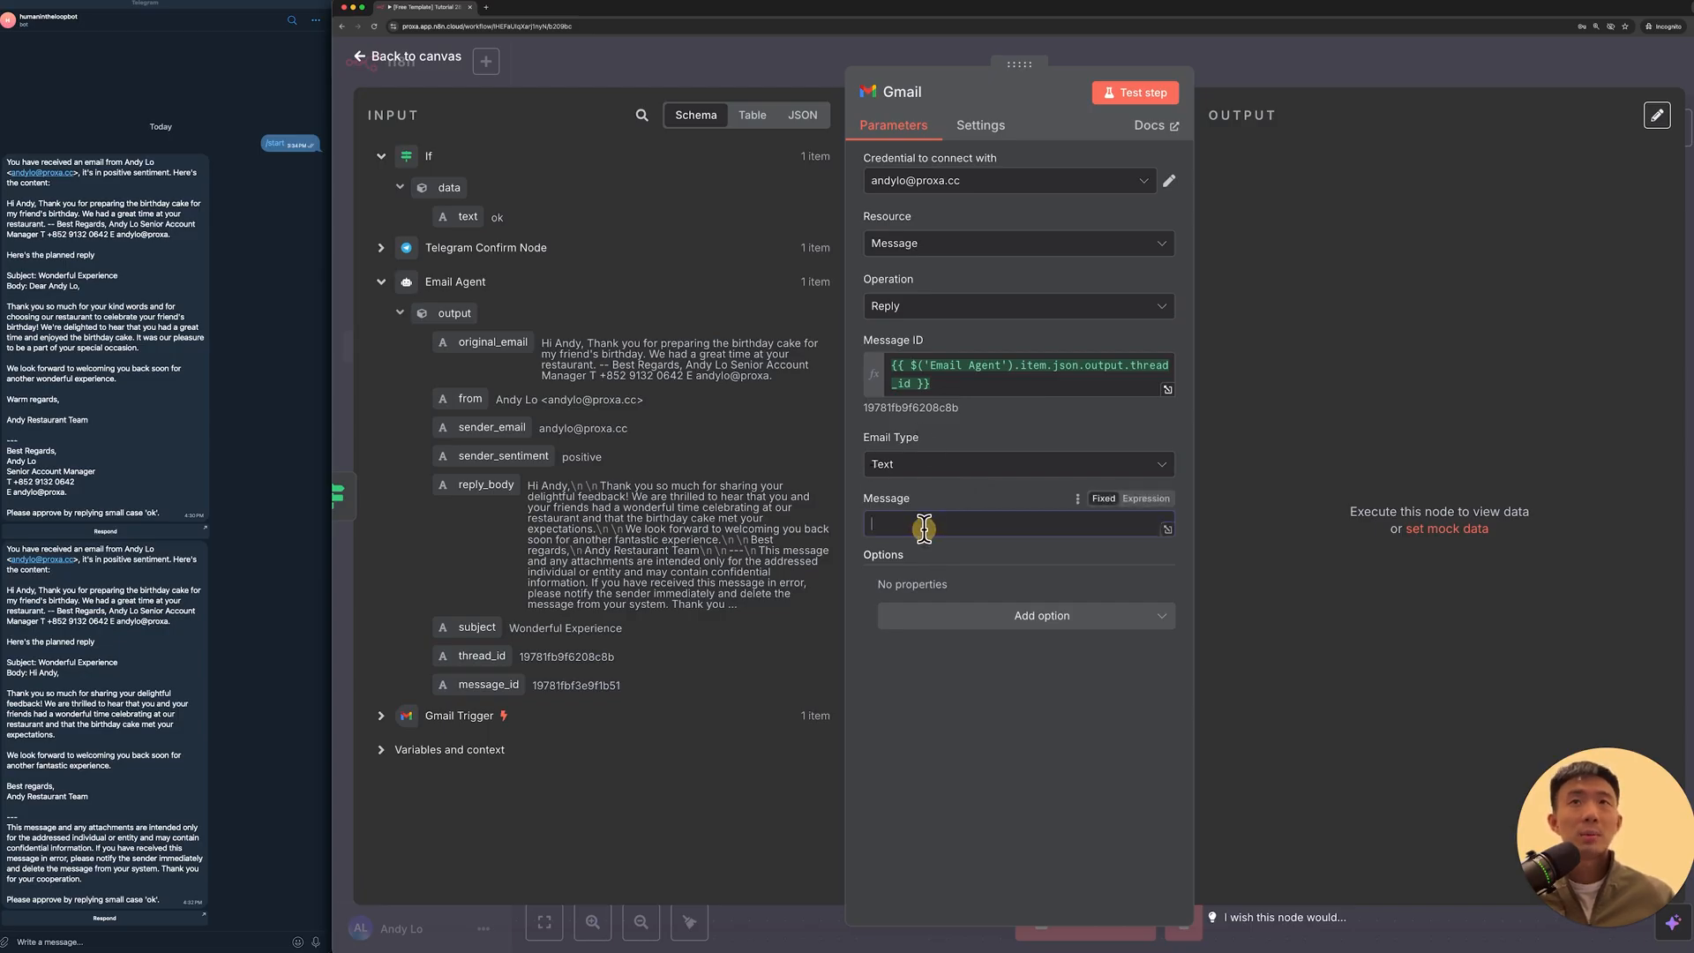
{"action": "left_click_drag", "start_coordinate": [481, 485], "coordinate": [947, 521]}
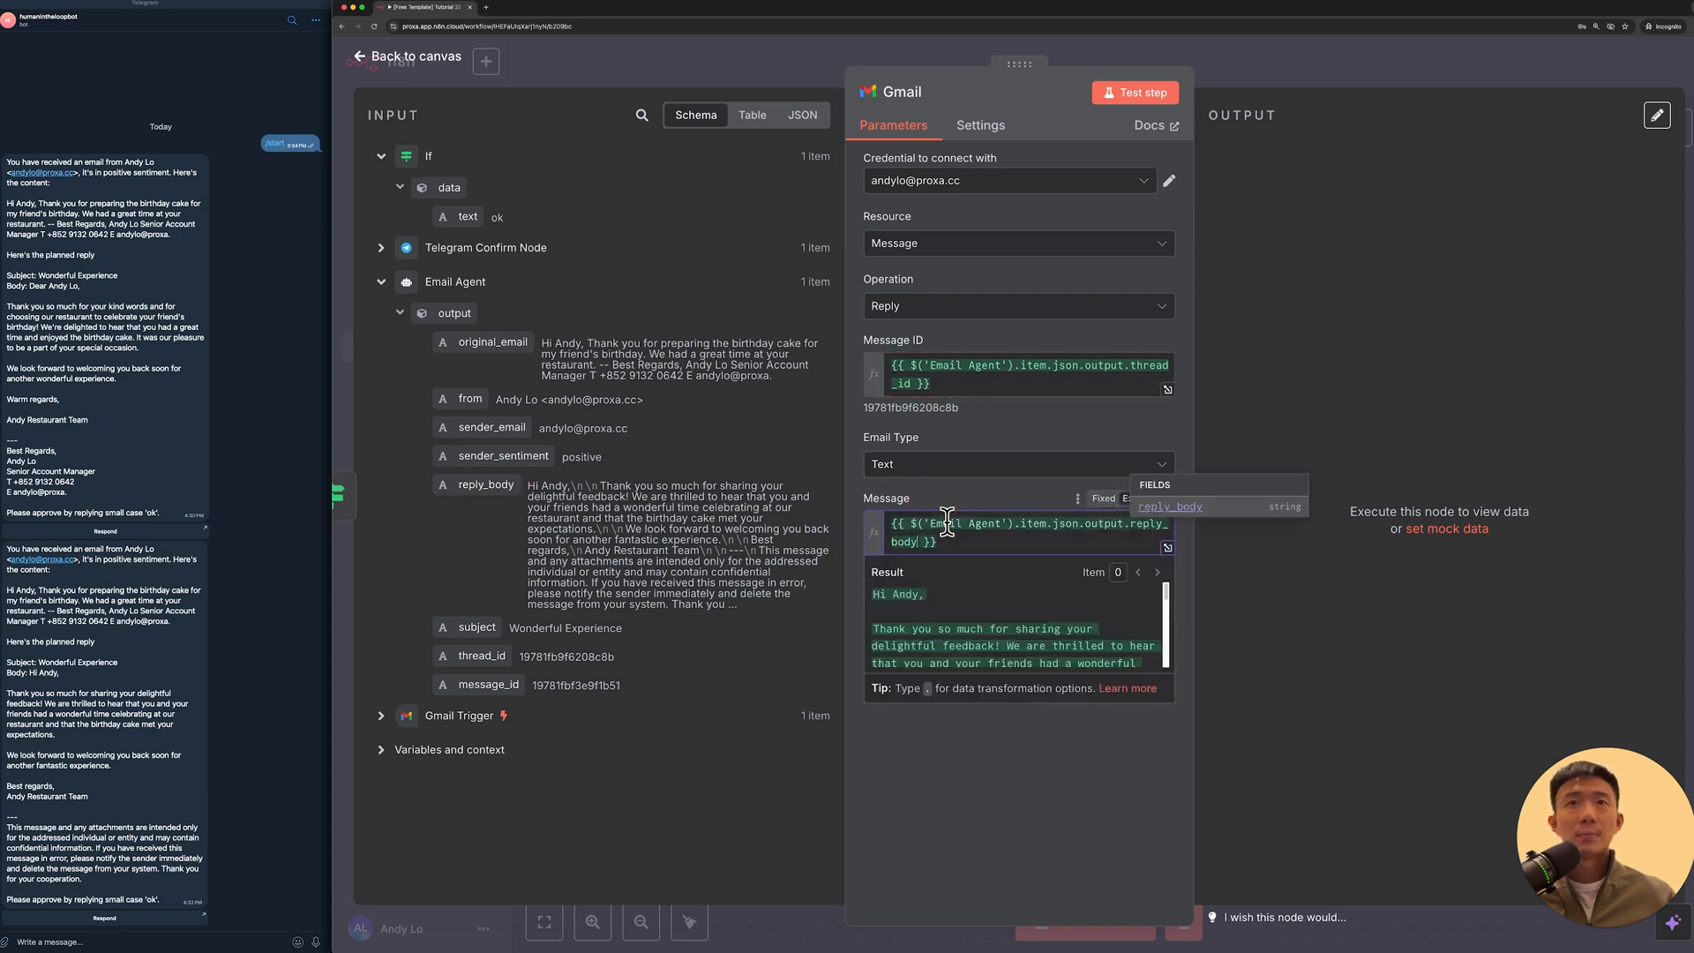
{"action": "left_click", "coordinate": [586, 745]}
Step: Add the Append n8n Attribution option to the Gmail reply and turn it off
{"action": "left_click", "coordinate": [957, 657]}
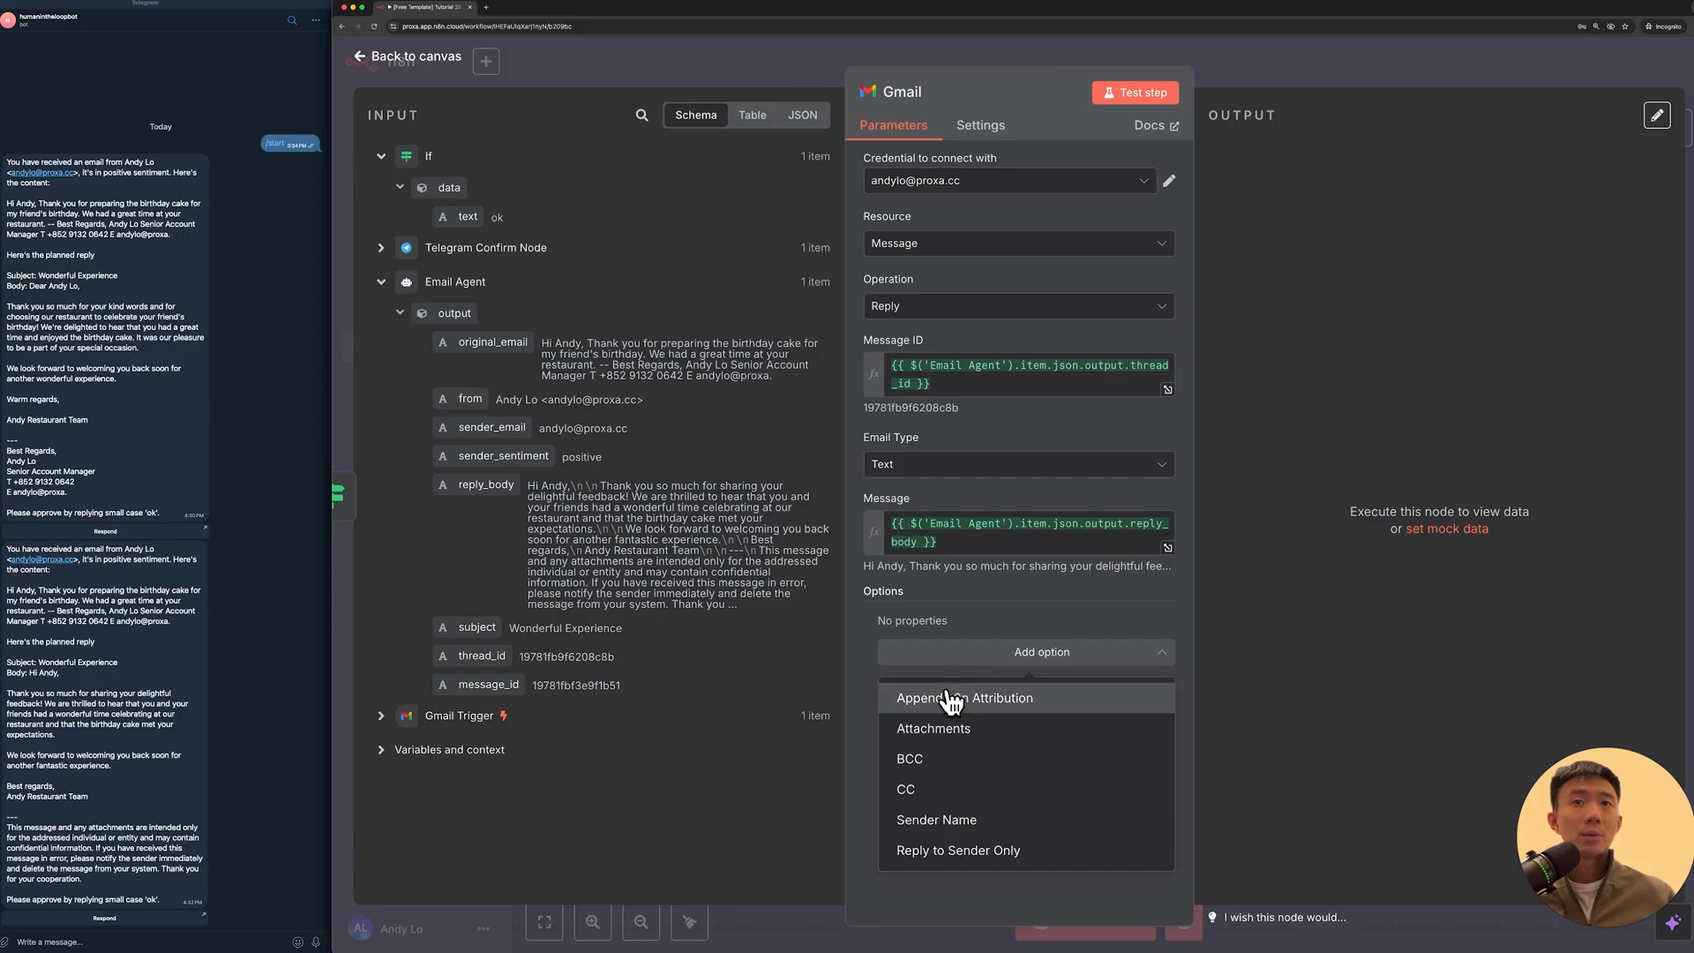
{"action": "left_click", "coordinate": [940, 698]}
{"action": "left_click", "coordinate": [915, 646]}
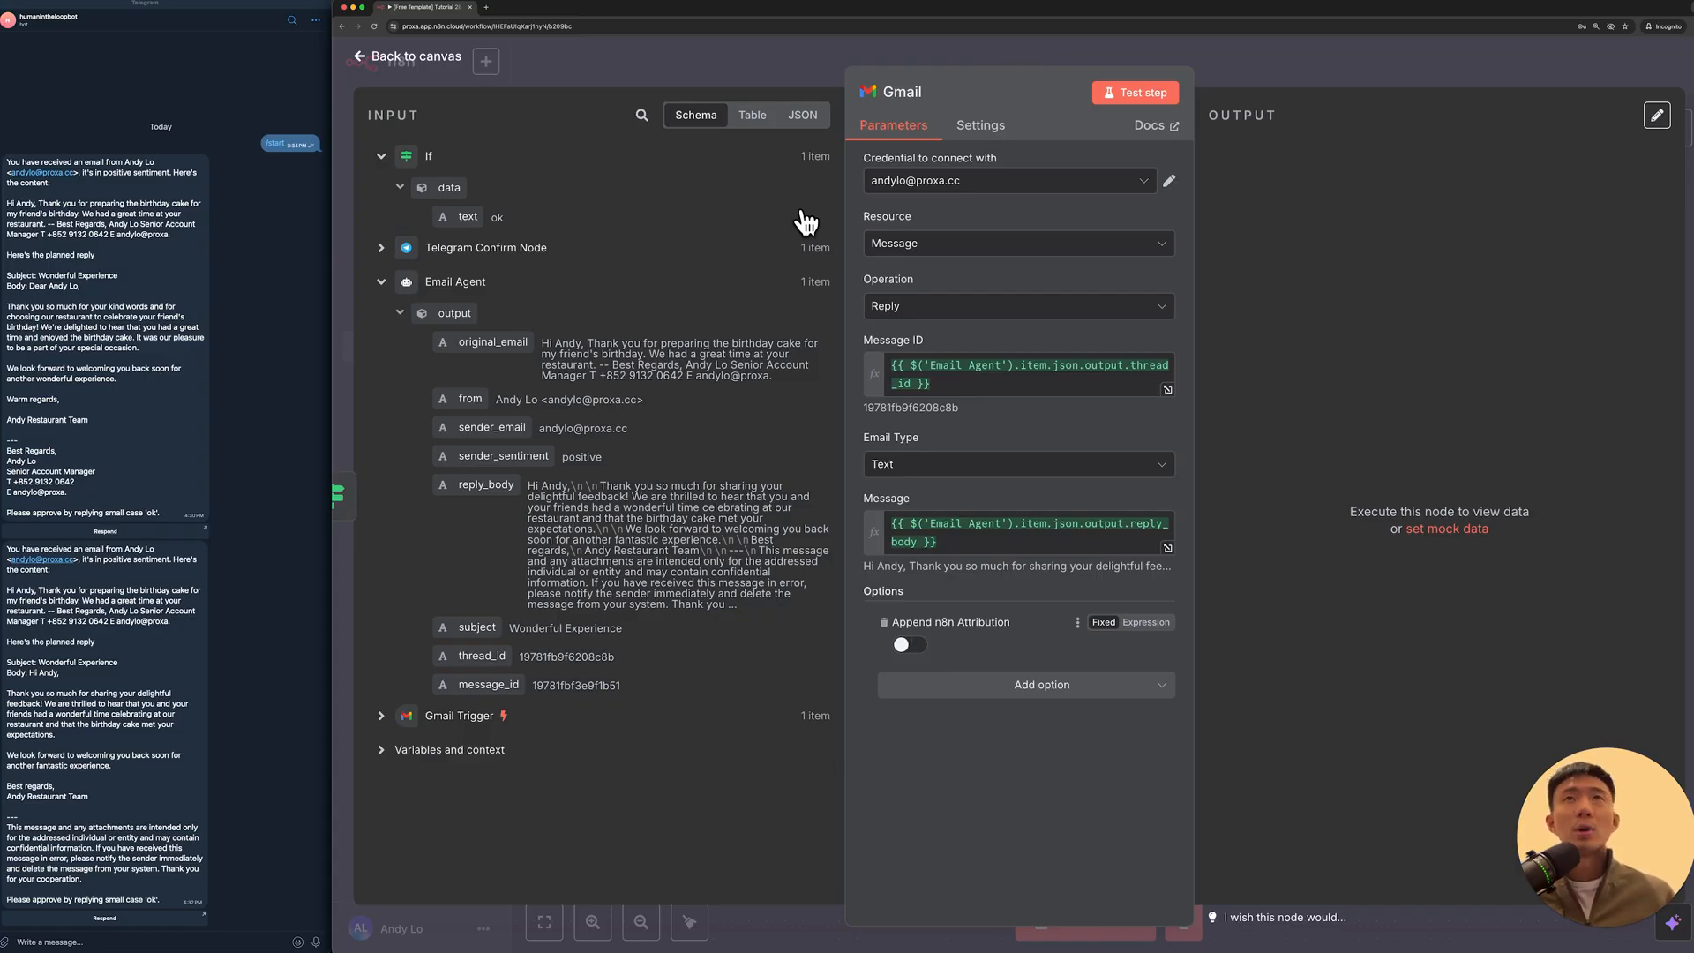
Step: Return to the canvas, save the workflow and run the Gmail reply node
{"action": "left_click", "coordinate": [786, 55]}
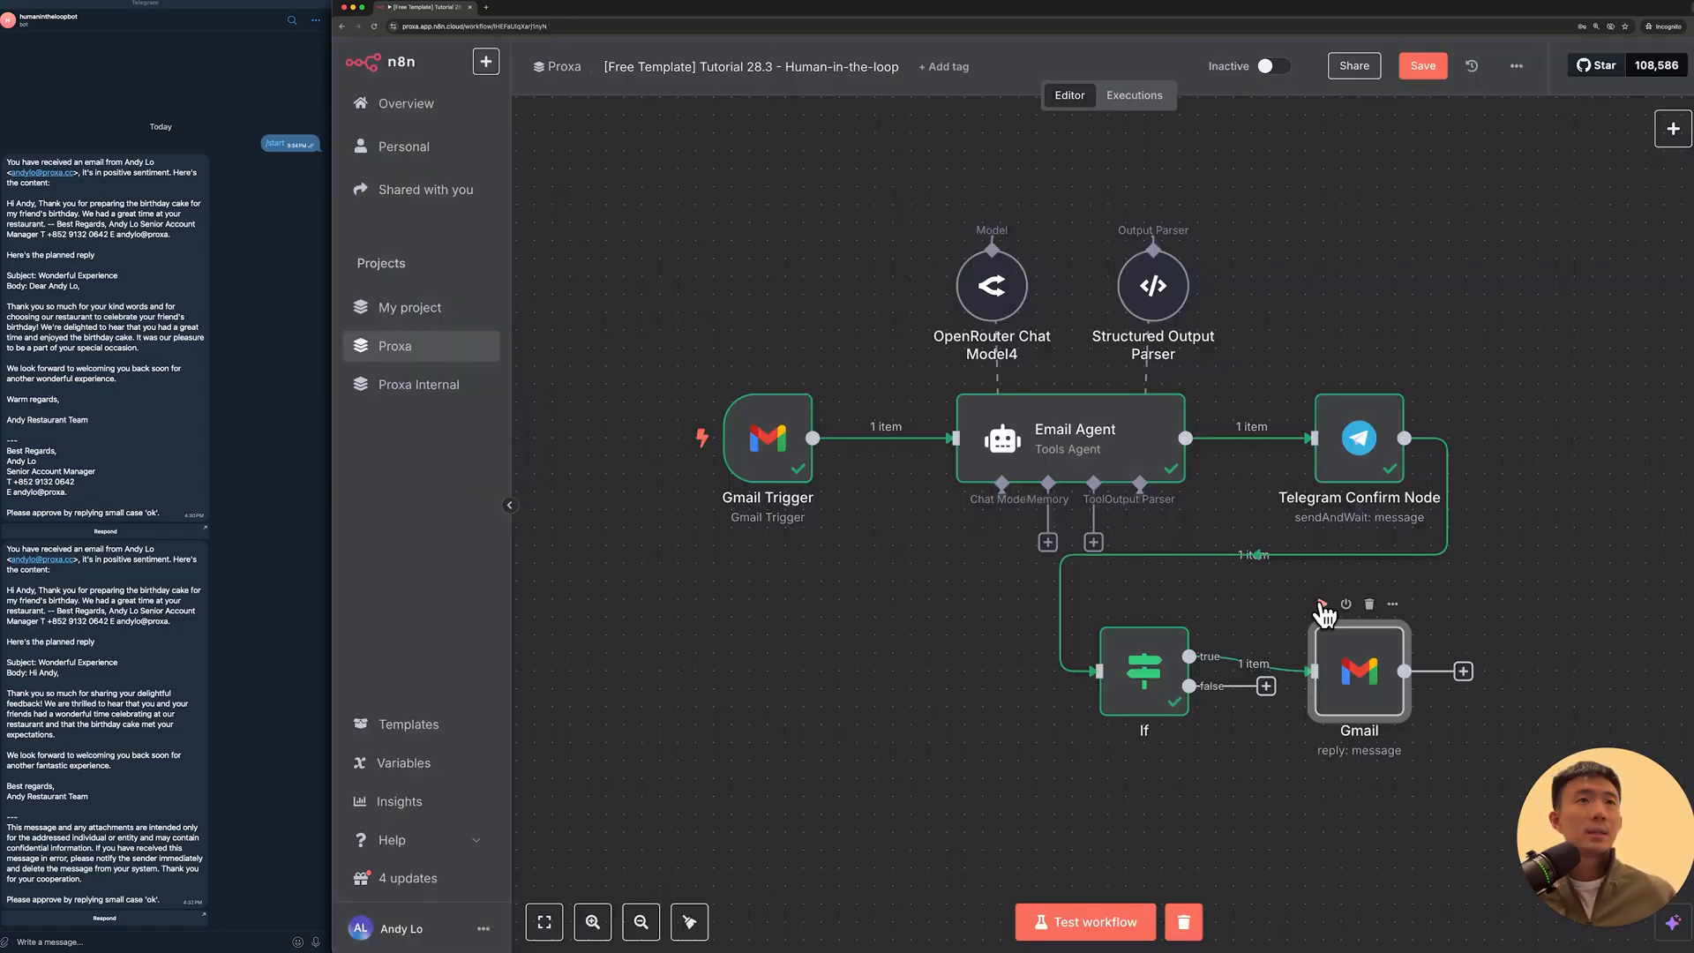
{"action": "left_click", "coordinate": [1424, 66]}
{"action": "left_click", "coordinate": [1321, 604]}
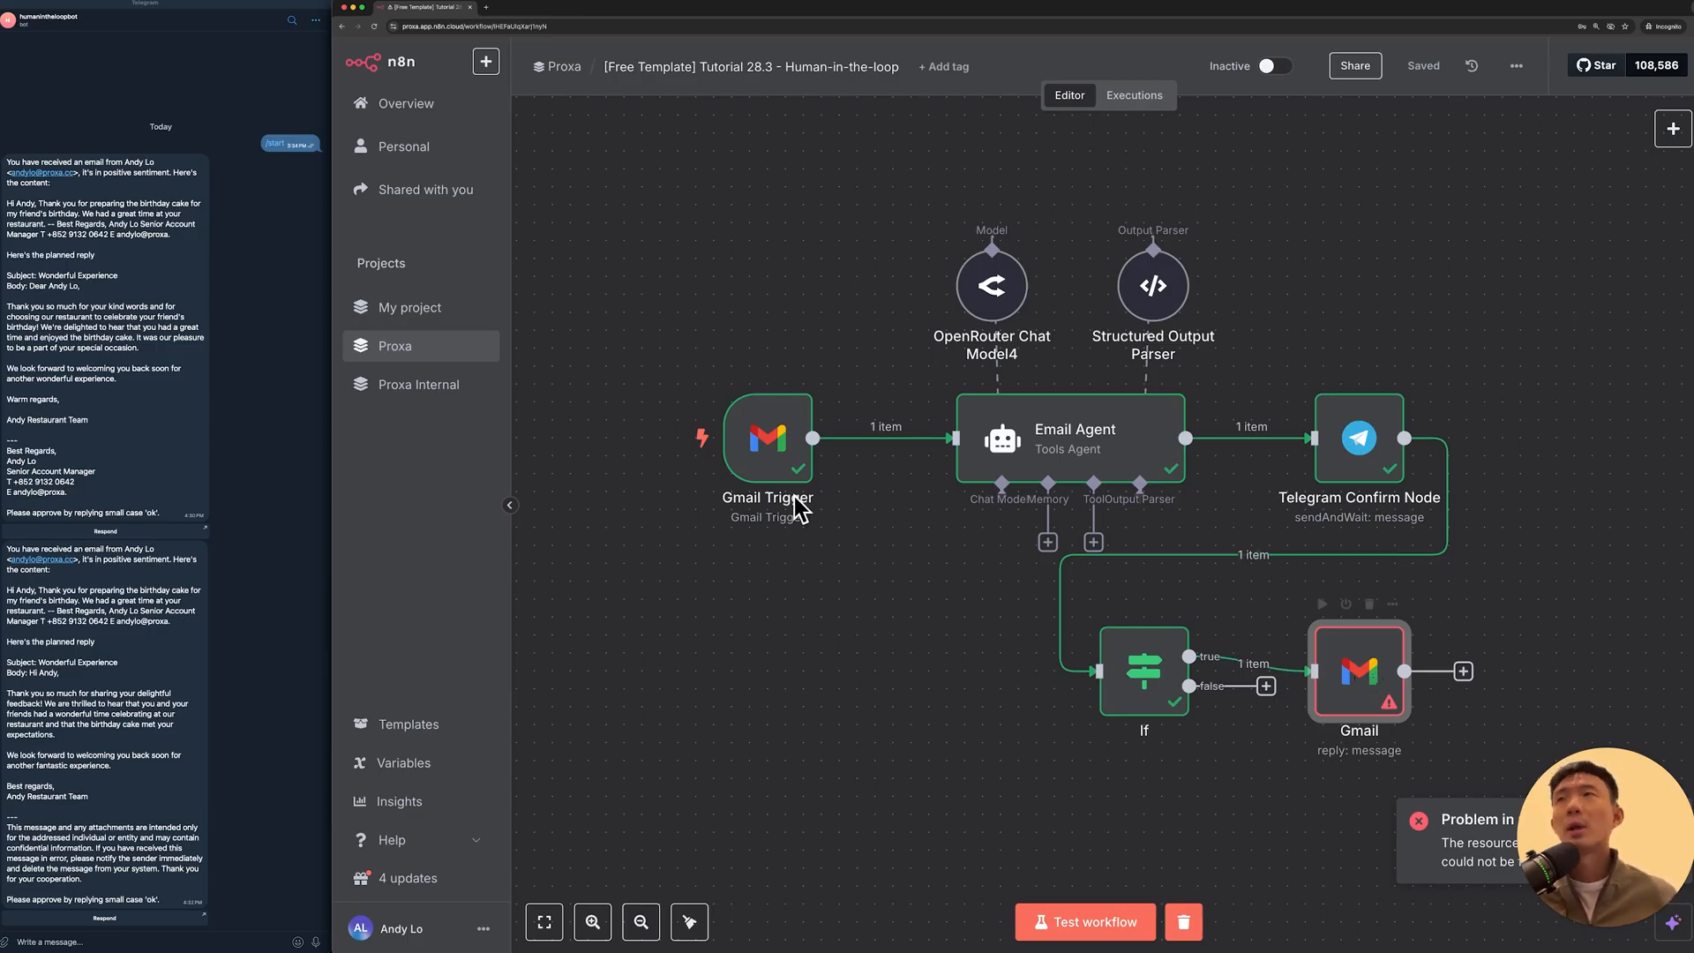
Step: Switch to Gmail and check the sender and recipient details of the sent "Wonderful Experience" email
{"action": "left_click", "coordinate": [8, 403]}
{"action": "key", "text": "ctrl+Right"}
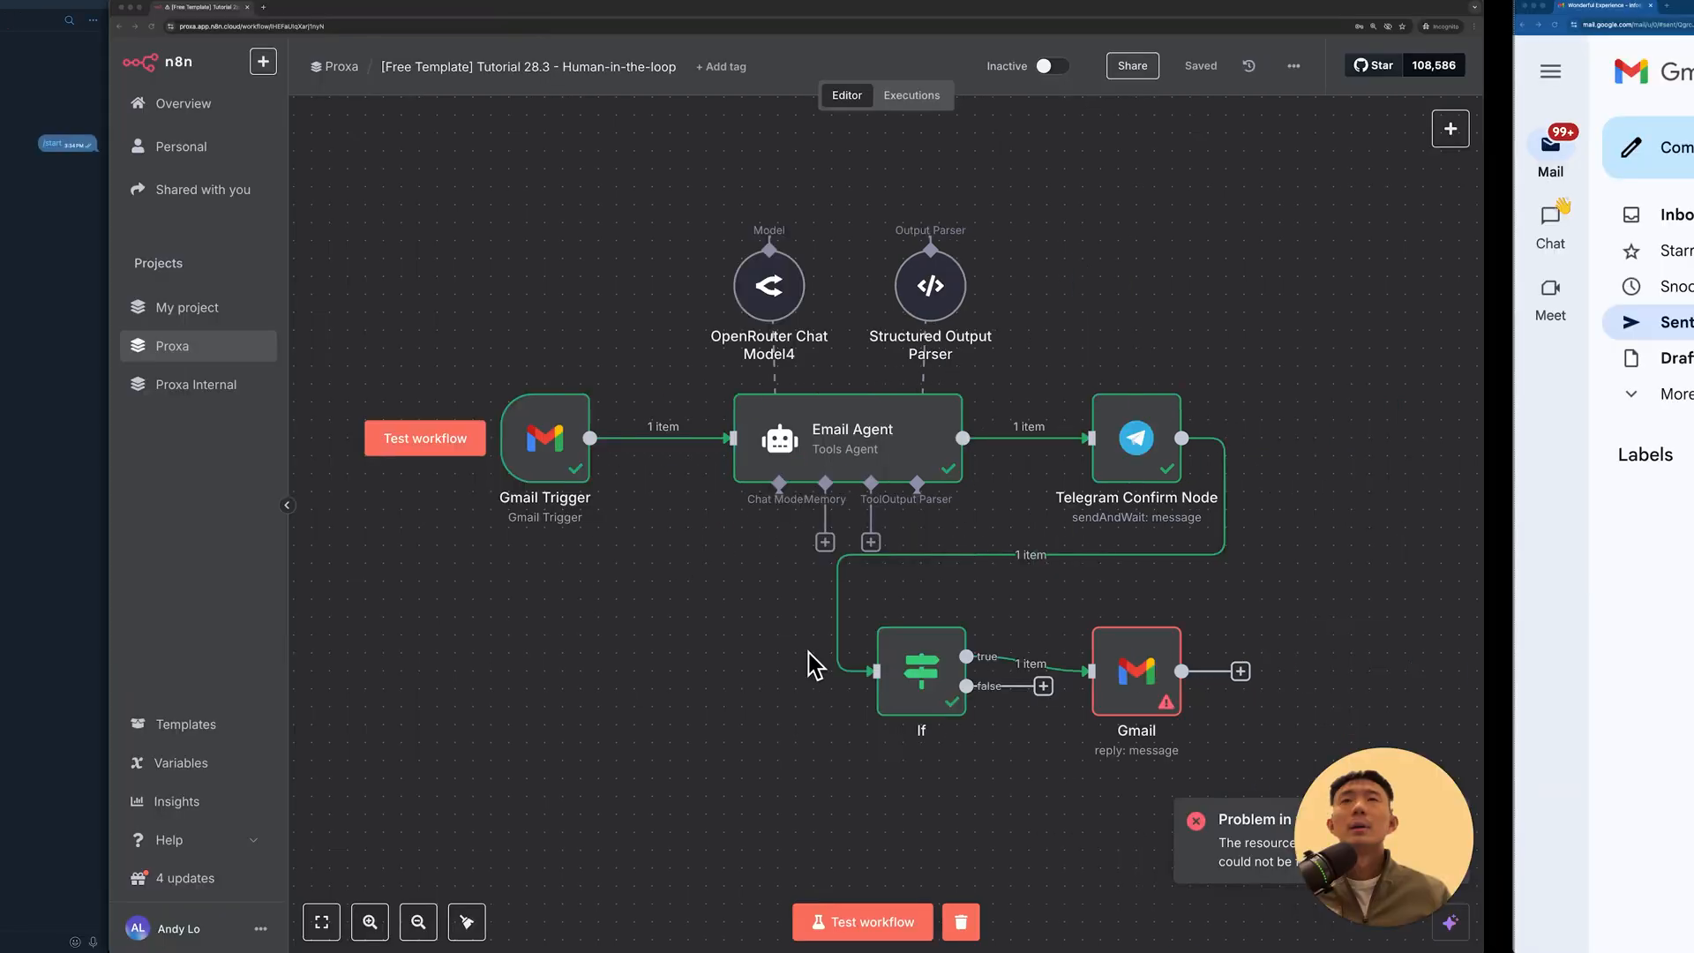
{"action": "left_click", "coordinate": [487, 320]}
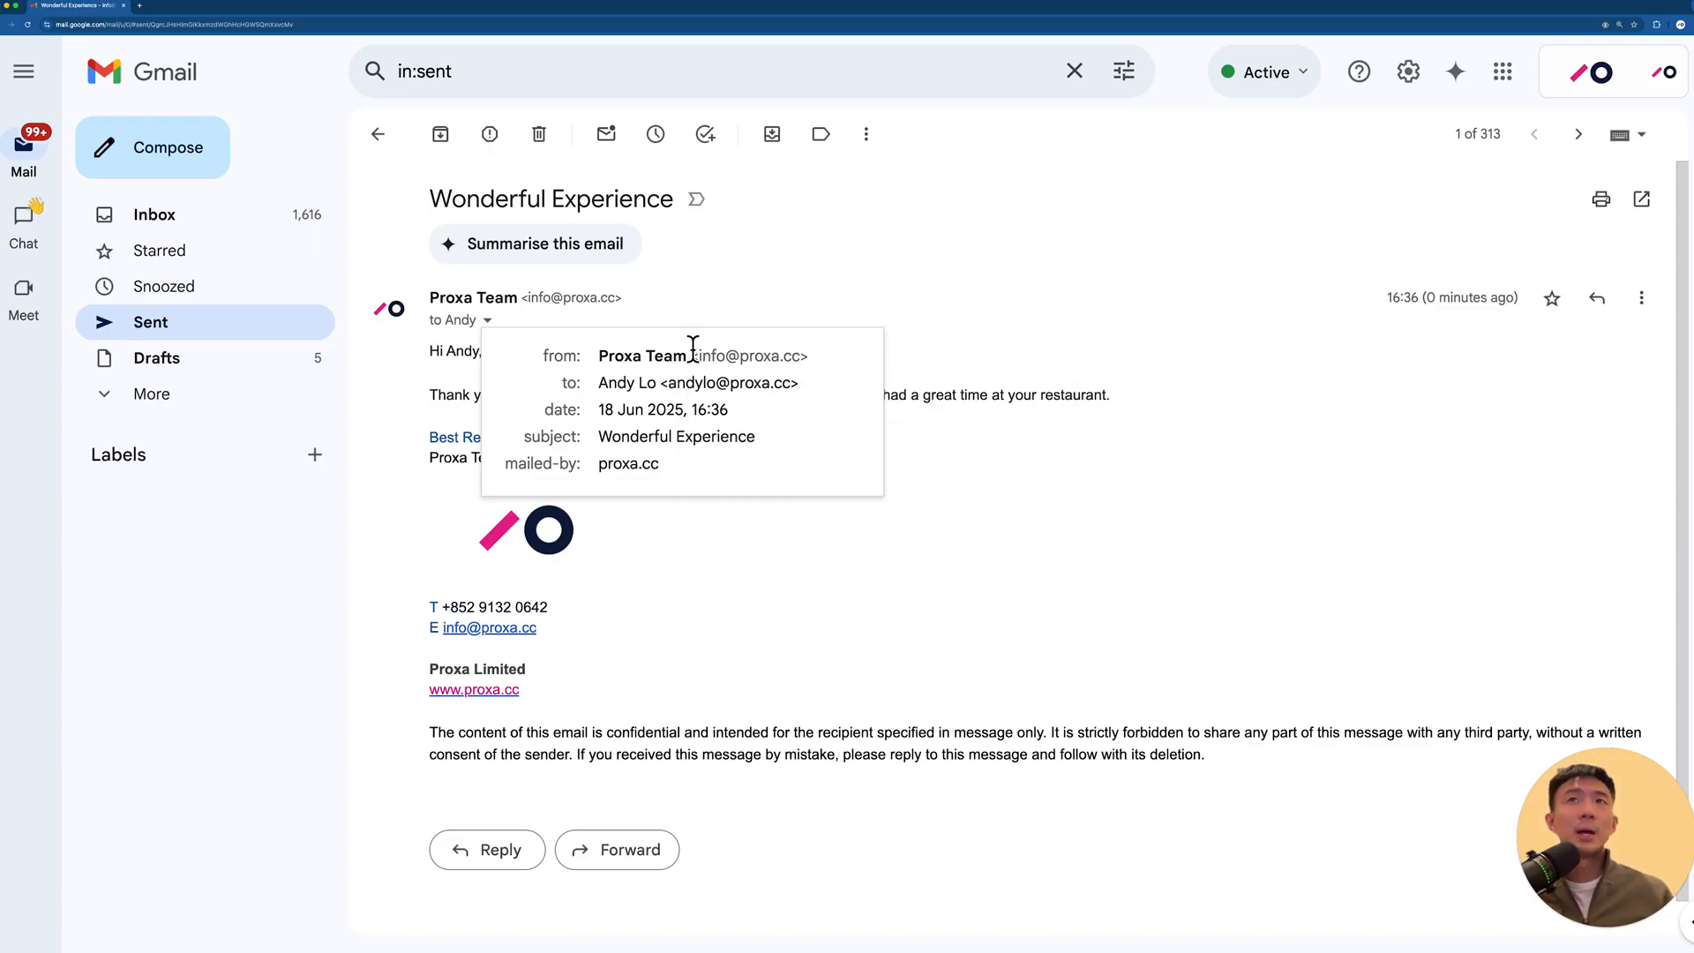
{"action": "left_click_drag", "start_coordinate": [699, 353], "coordinate": [785, 353]}
{"action": "left_click_drag", "start_coordinate": [671, 380], "coordinate": [770, 384]}
{"action": "left_click", "coordinate": [776, 534]}
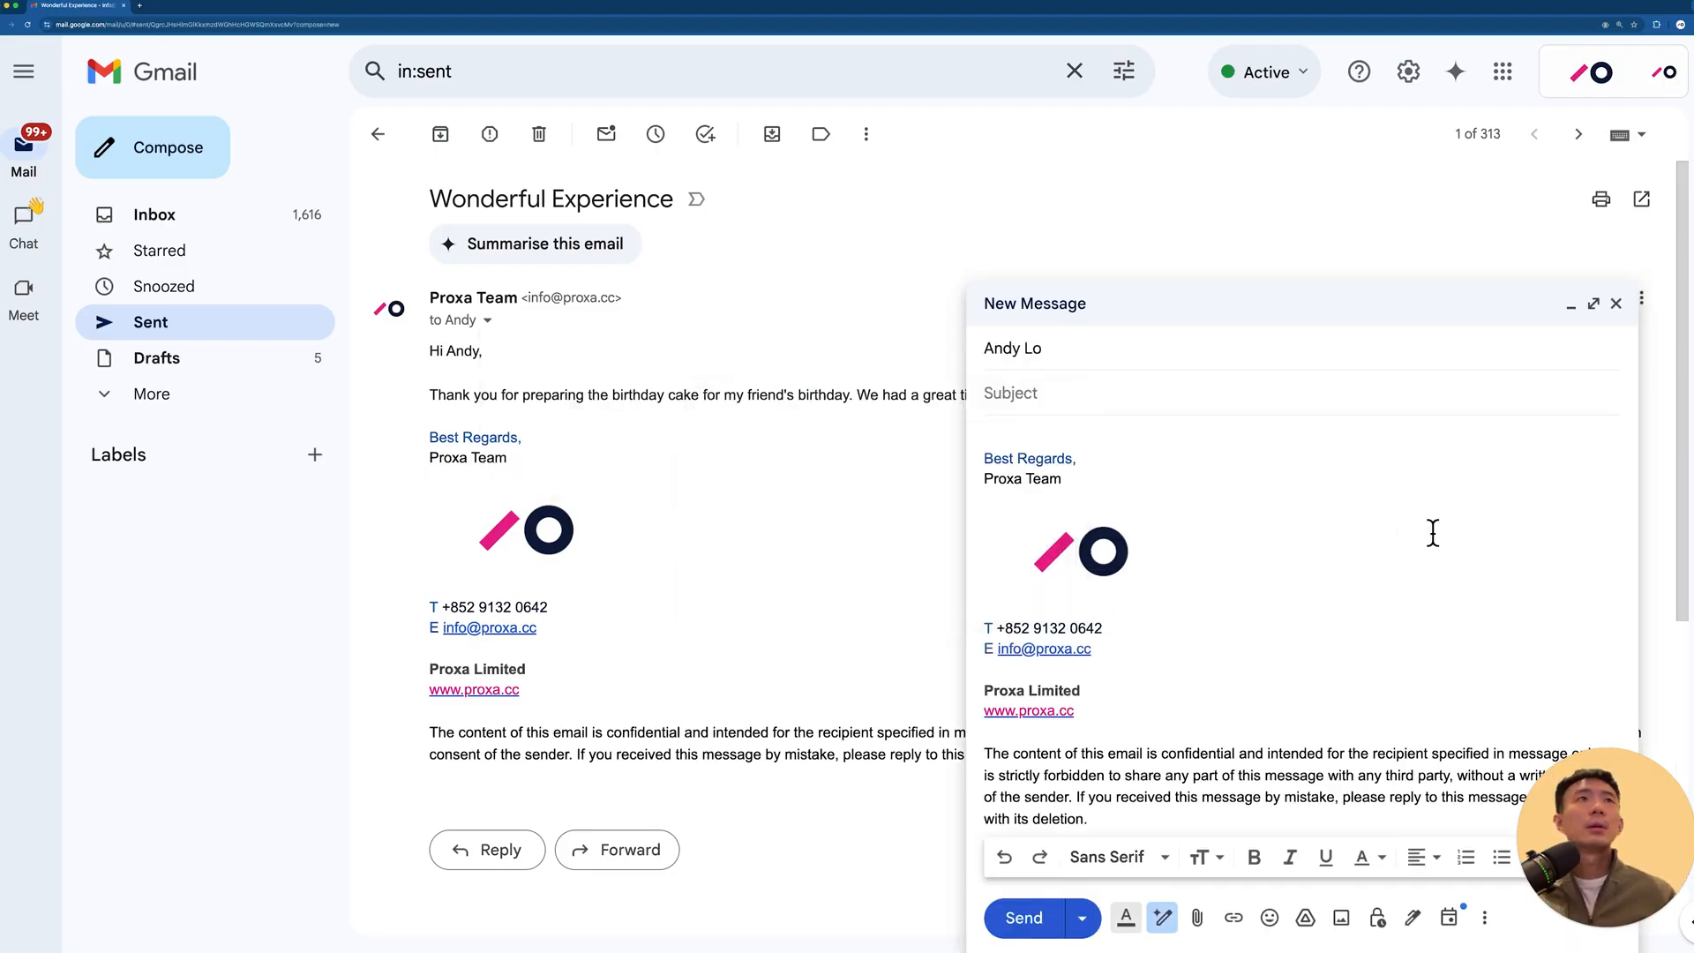
{"action": "left_click", "coordinate": [1620, 304]}
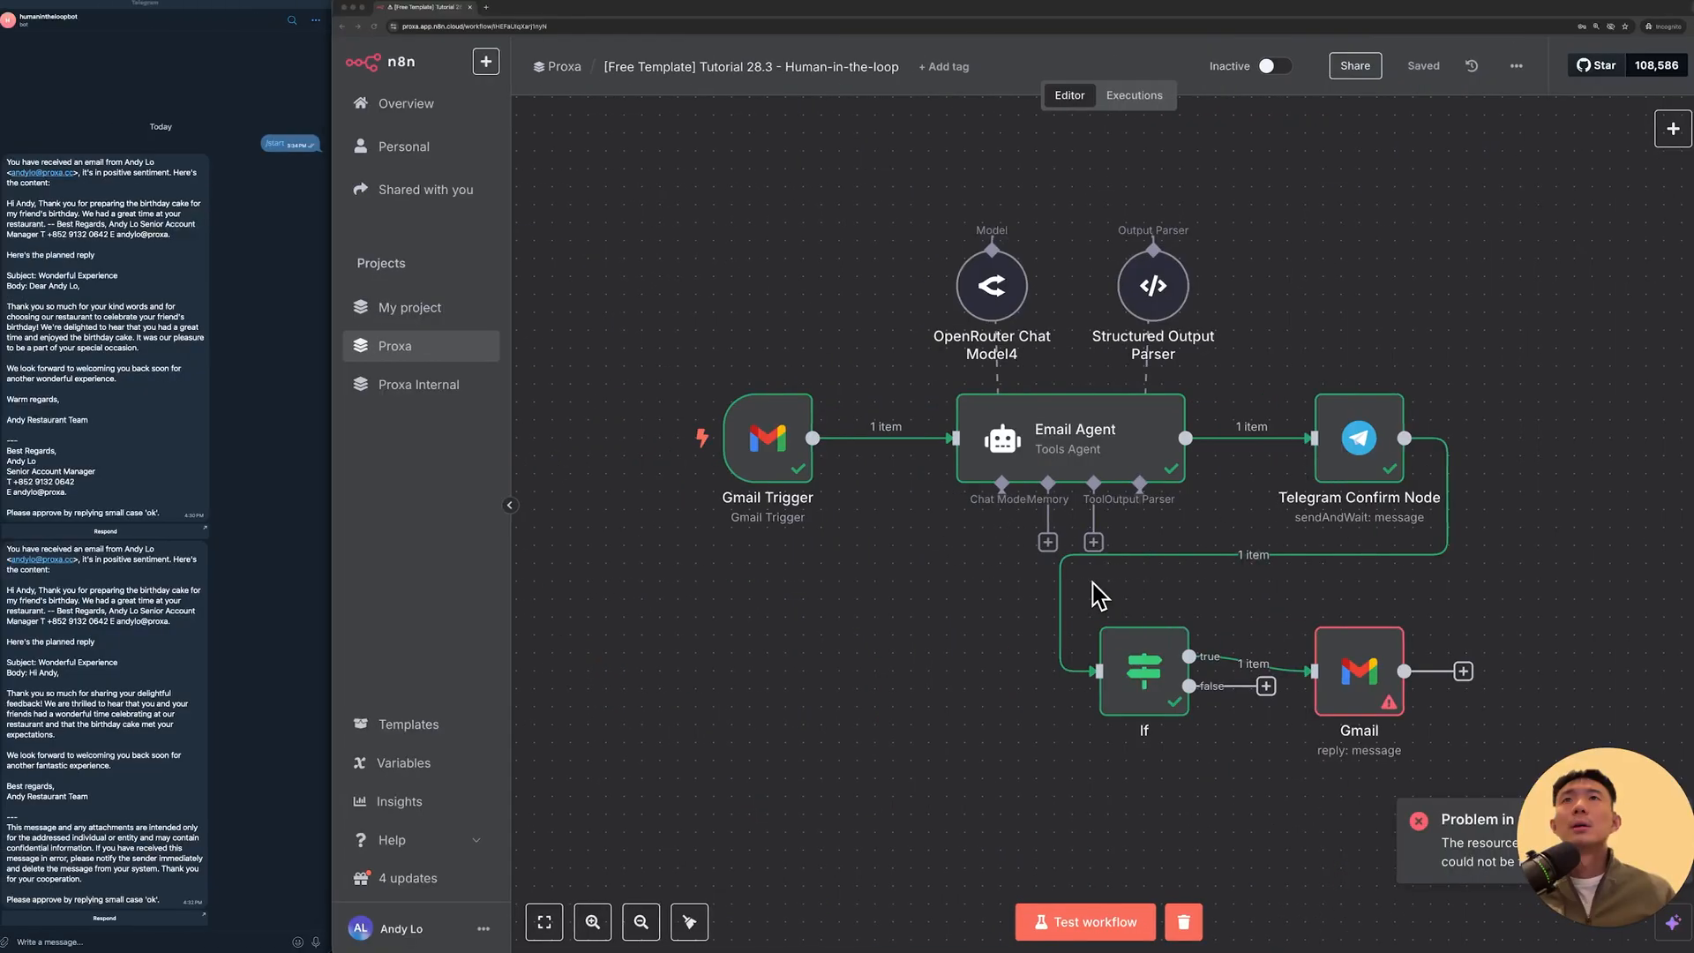
Step: Return to n8n and start a new workflow test from the Gmail Trigger
{"action": "left_click", "coordinate": [1092, 596]}
{"action": "mouse_move", "coordinate": [662, 439]}
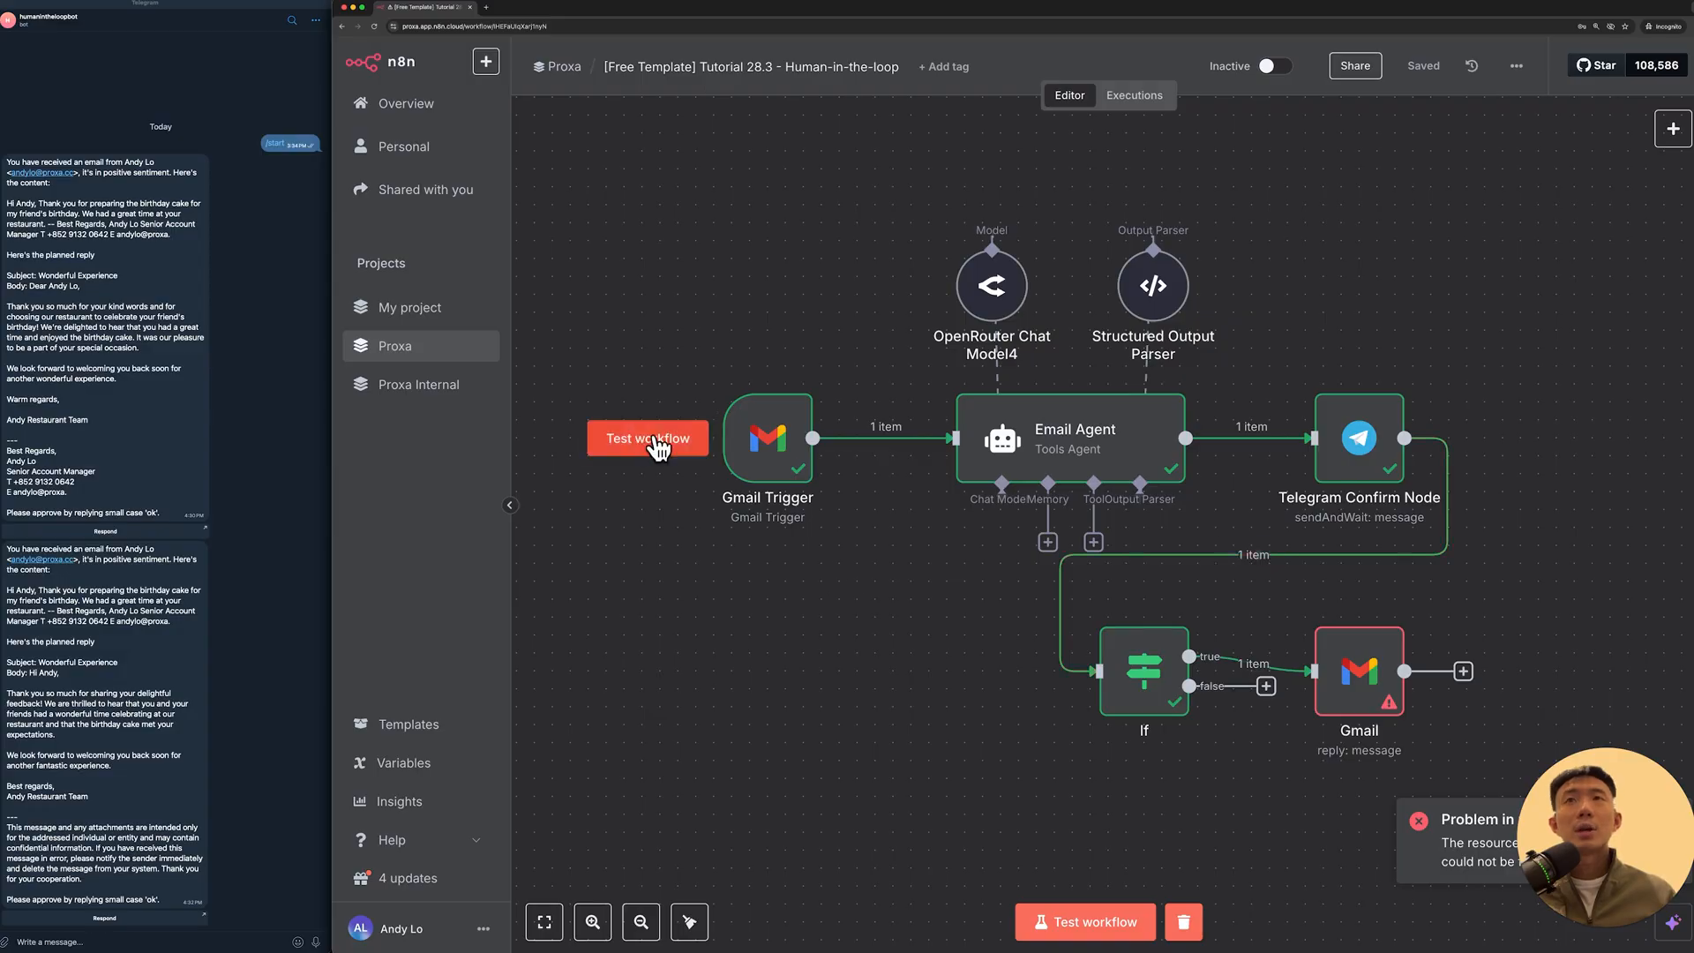
{"action": "left_click", "coordinate": [662, 439]}
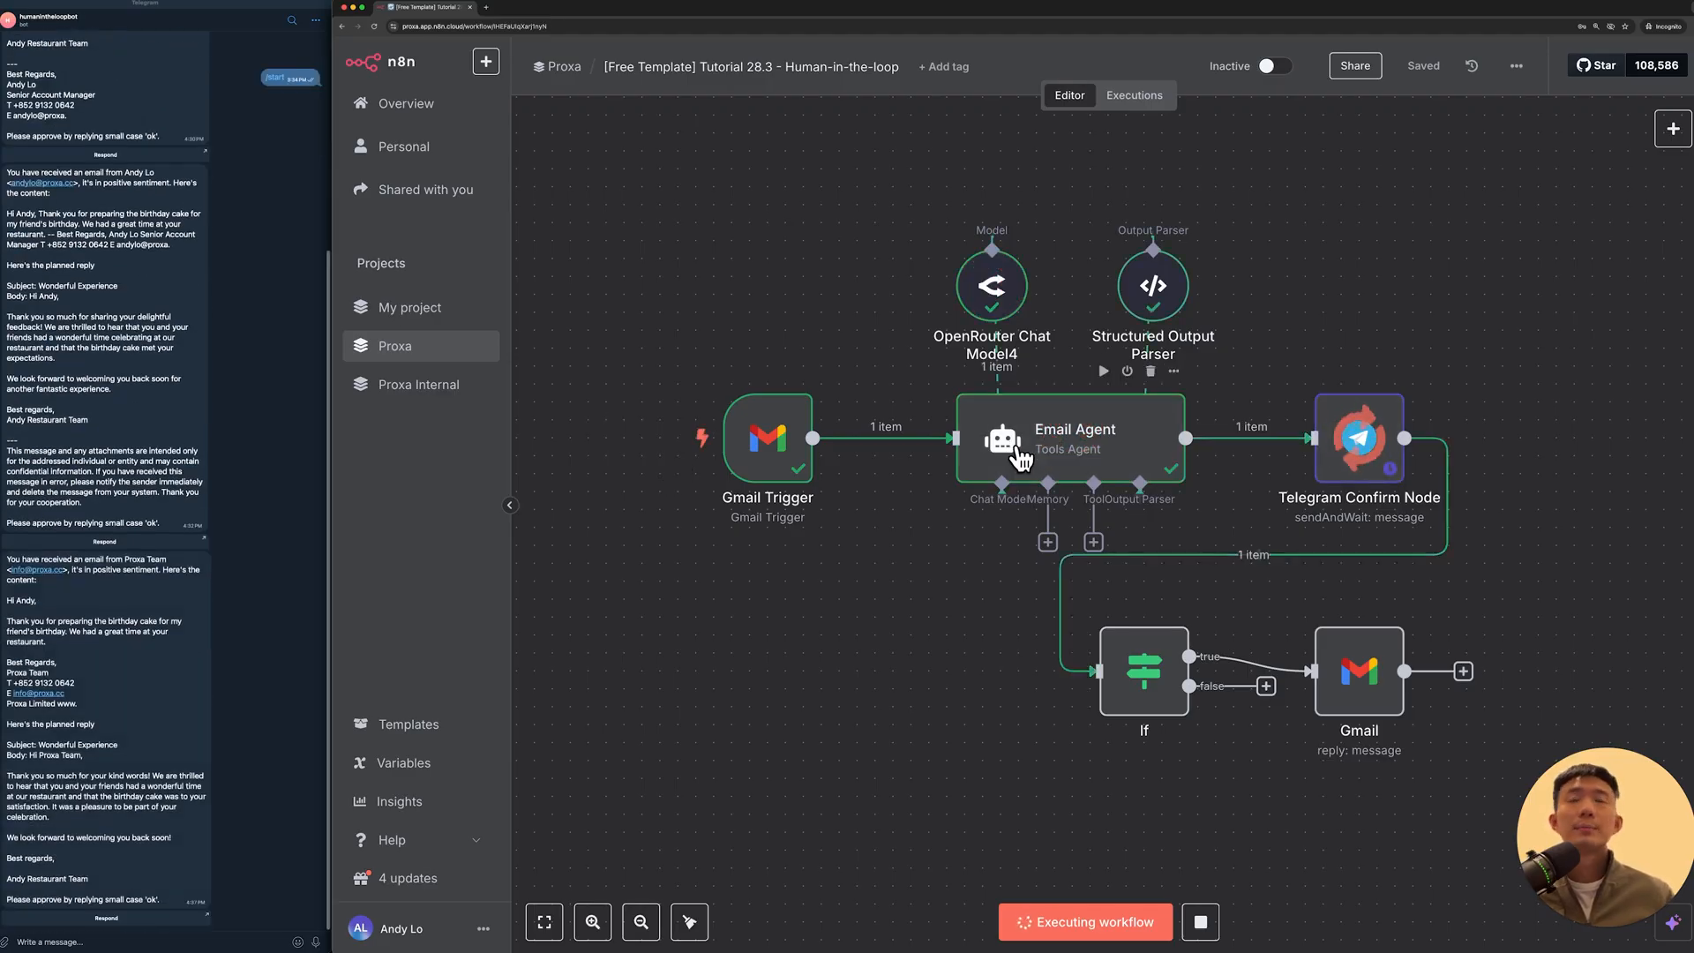
Step: Open the response form from the newest Telegram message and submit "ok" to approve the planned reply
{"action": "left_click", "coordinate": [104, 918]}
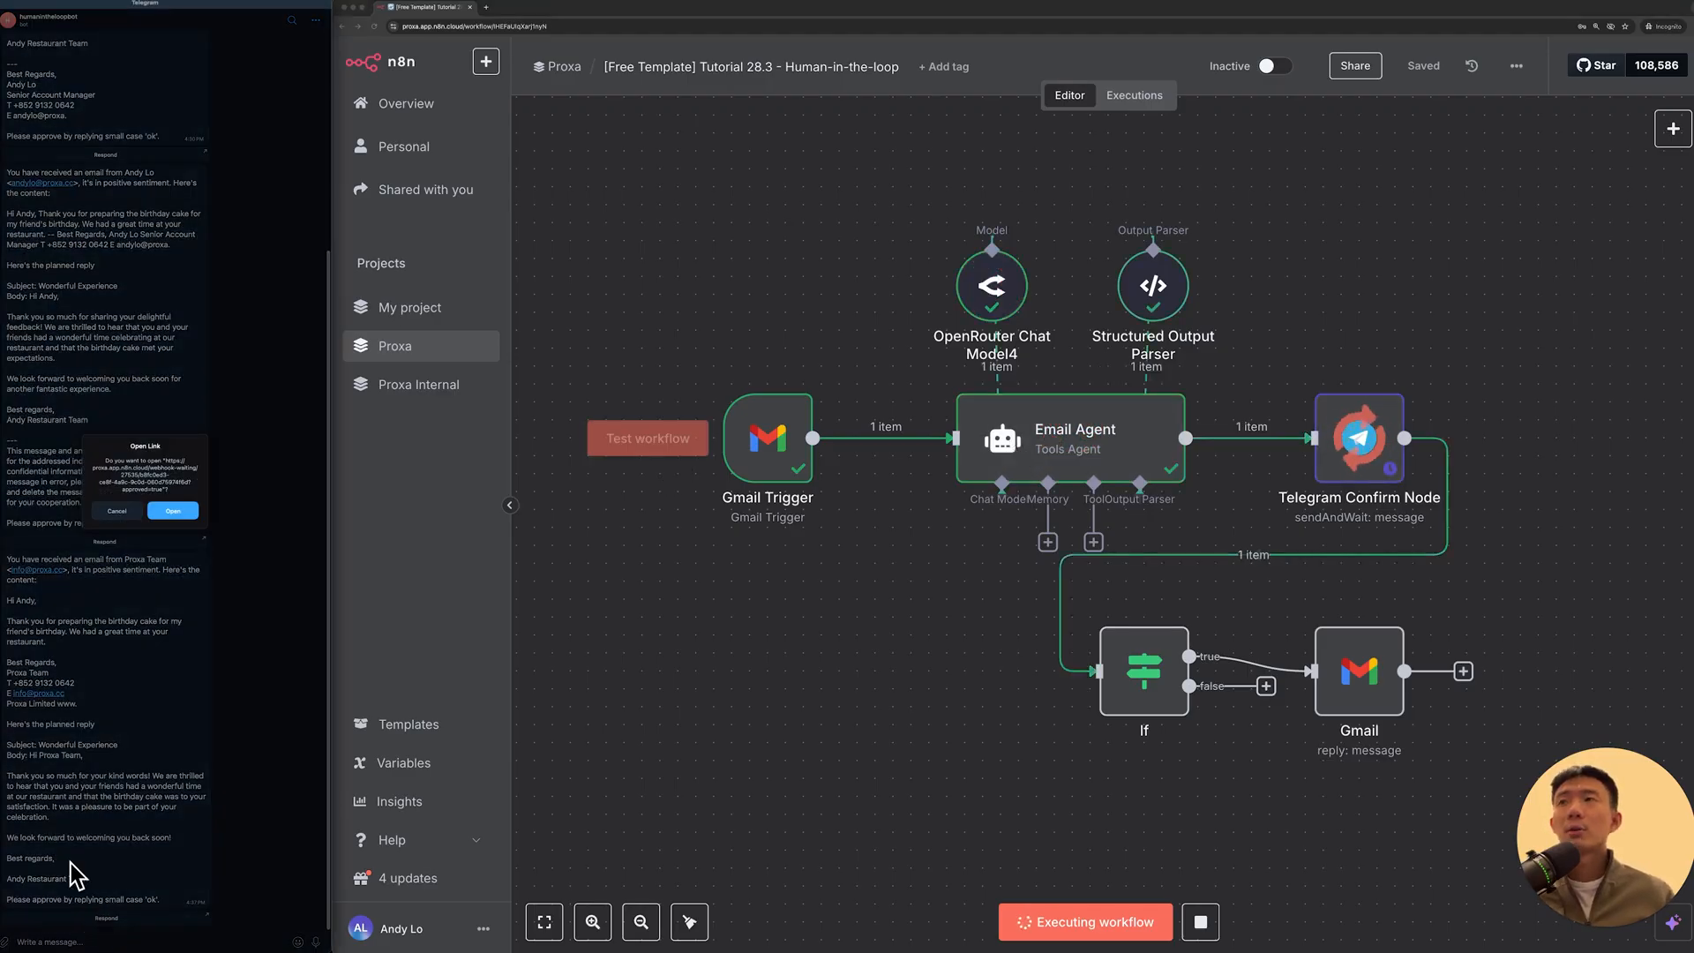
{"action": "left_click", "coordinate": [159, 513]}
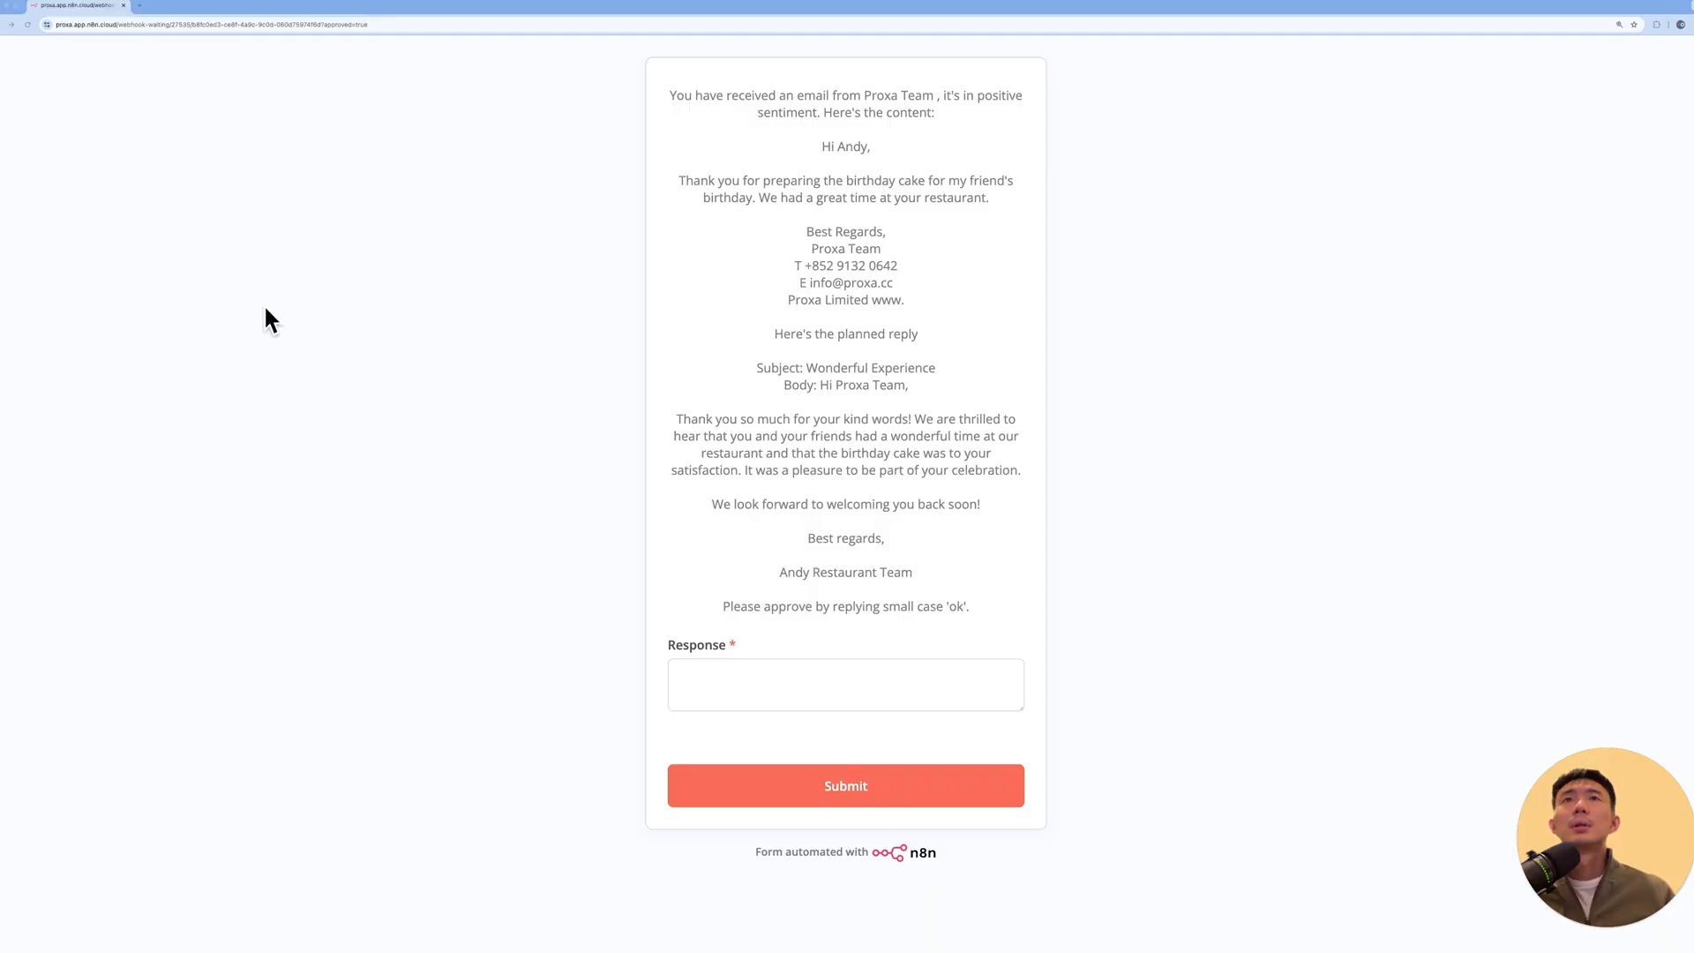
{"action": "left_click", "coordinate": [875, 672]}
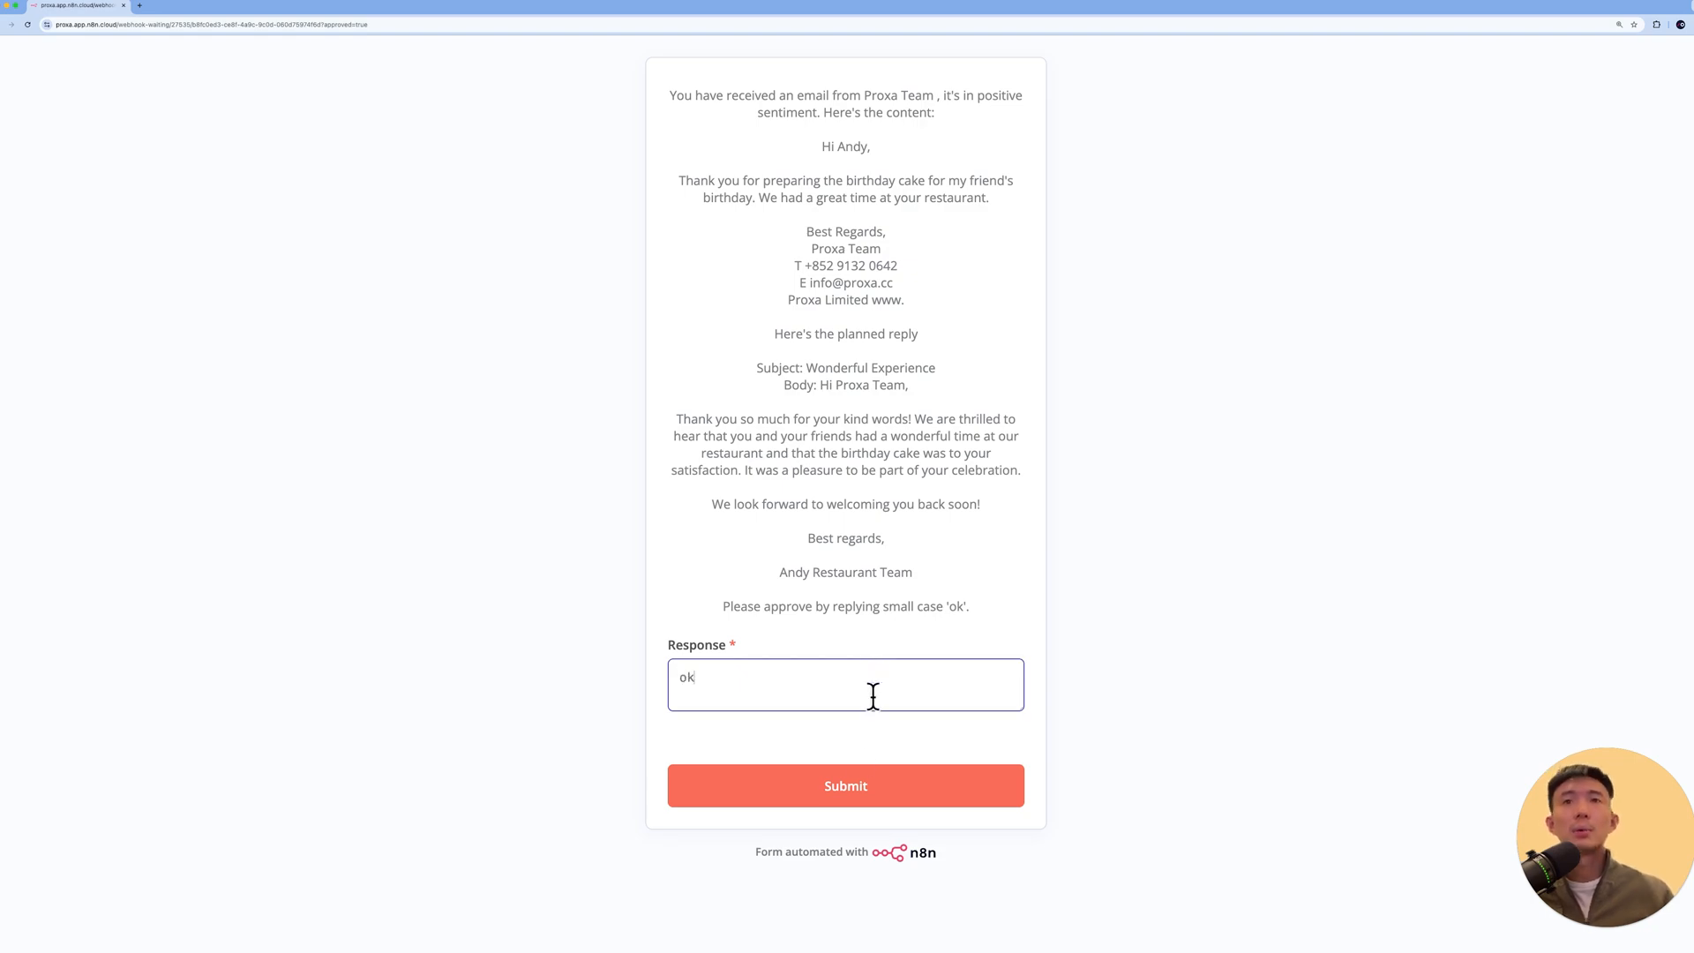
{"action": "left_click", "coordinate": [841, 788]}
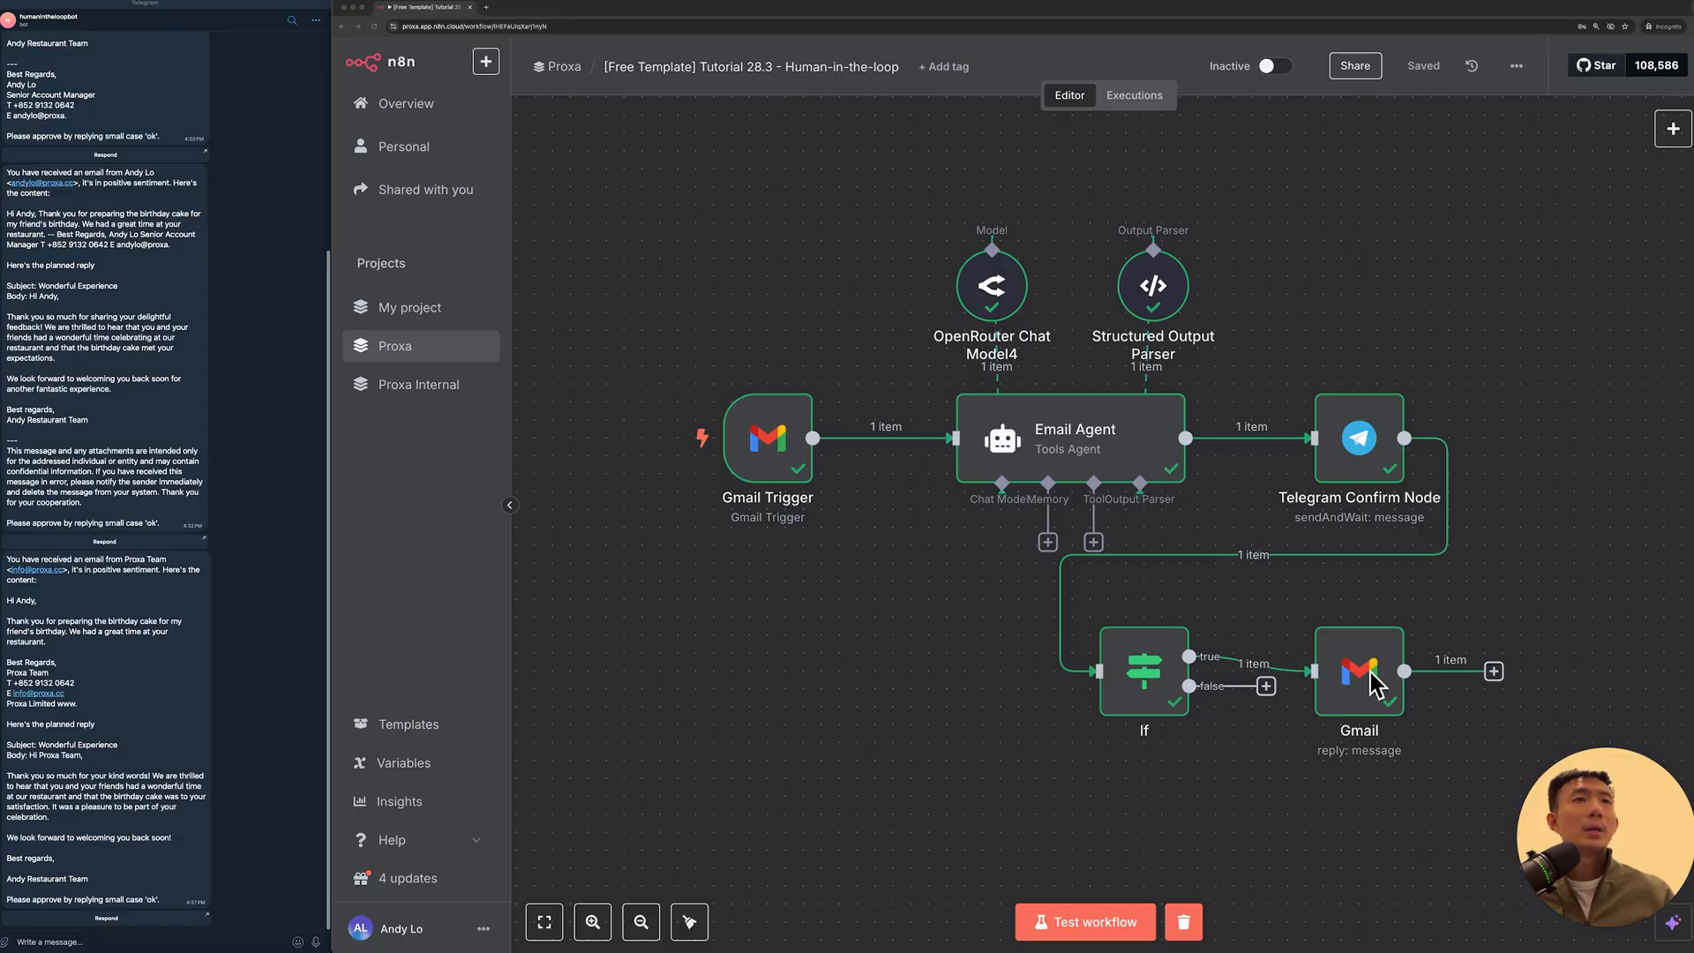
Step: Inspect the Gmail reply node and save the workflow
{"action": "double_click", "coordinate": [1353, 669]}
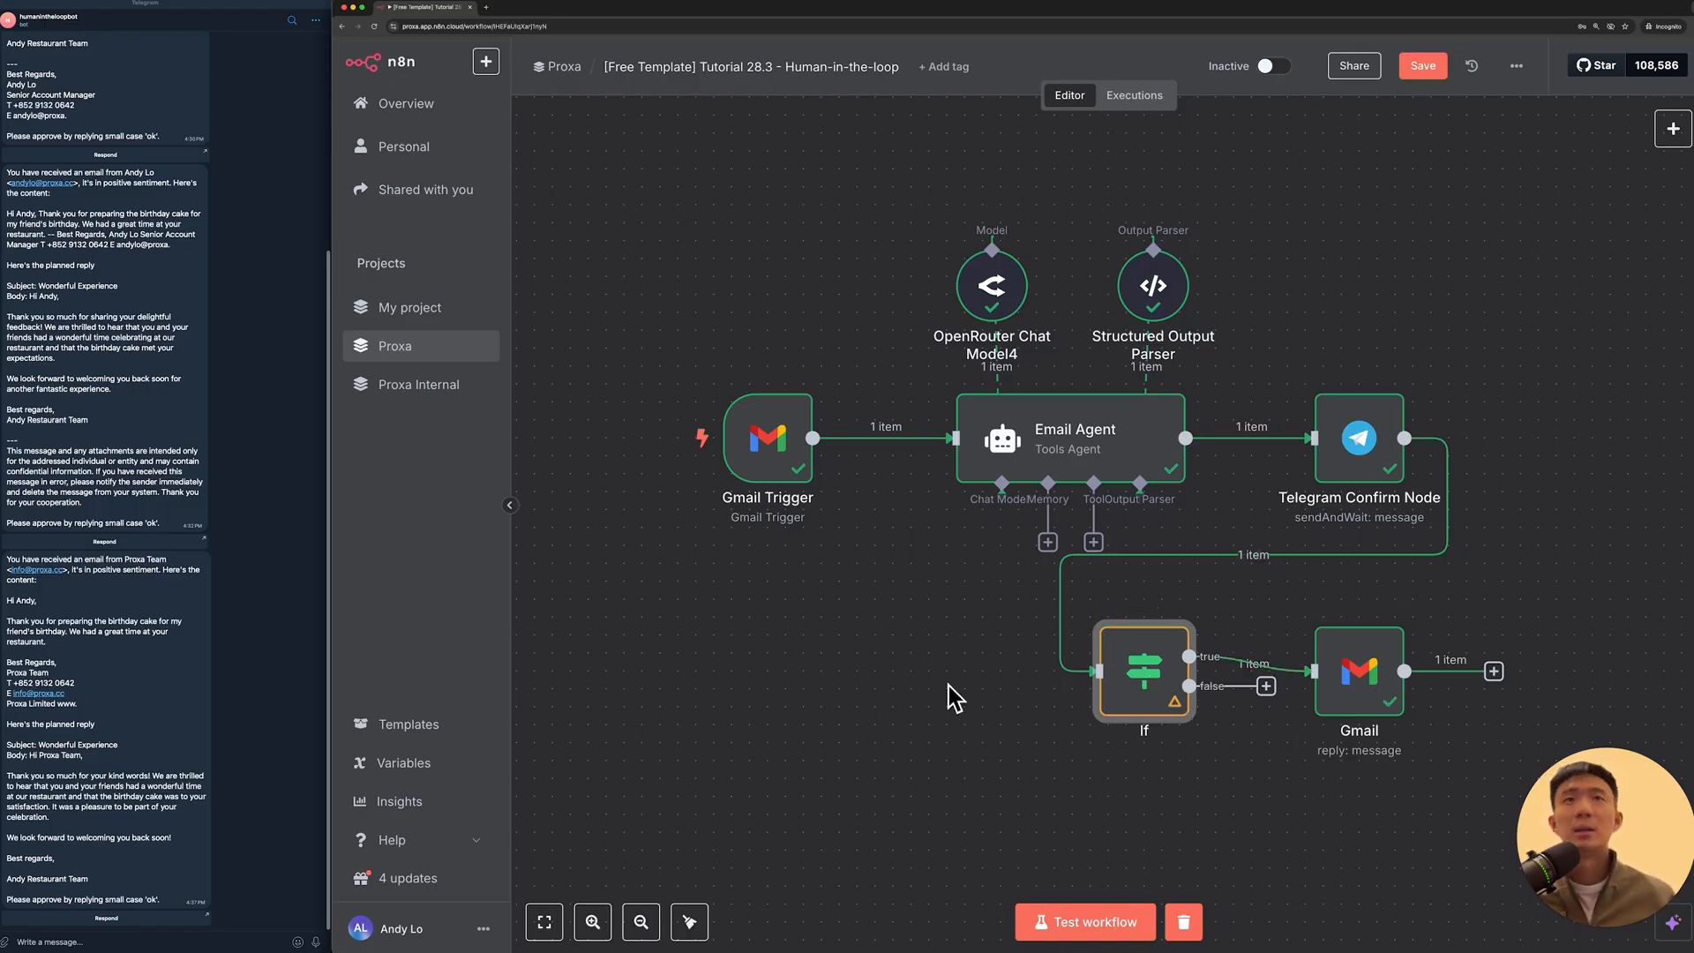
{"action": "left_click", "coordinate": [1423, 67]}
Step: Move the Gmail node slightly up to line up with the If node's true output and open its settings
{"action": "scroll", "coordinate": [913, 607], "scroll_direction": "down", "scroll_amount": 2}
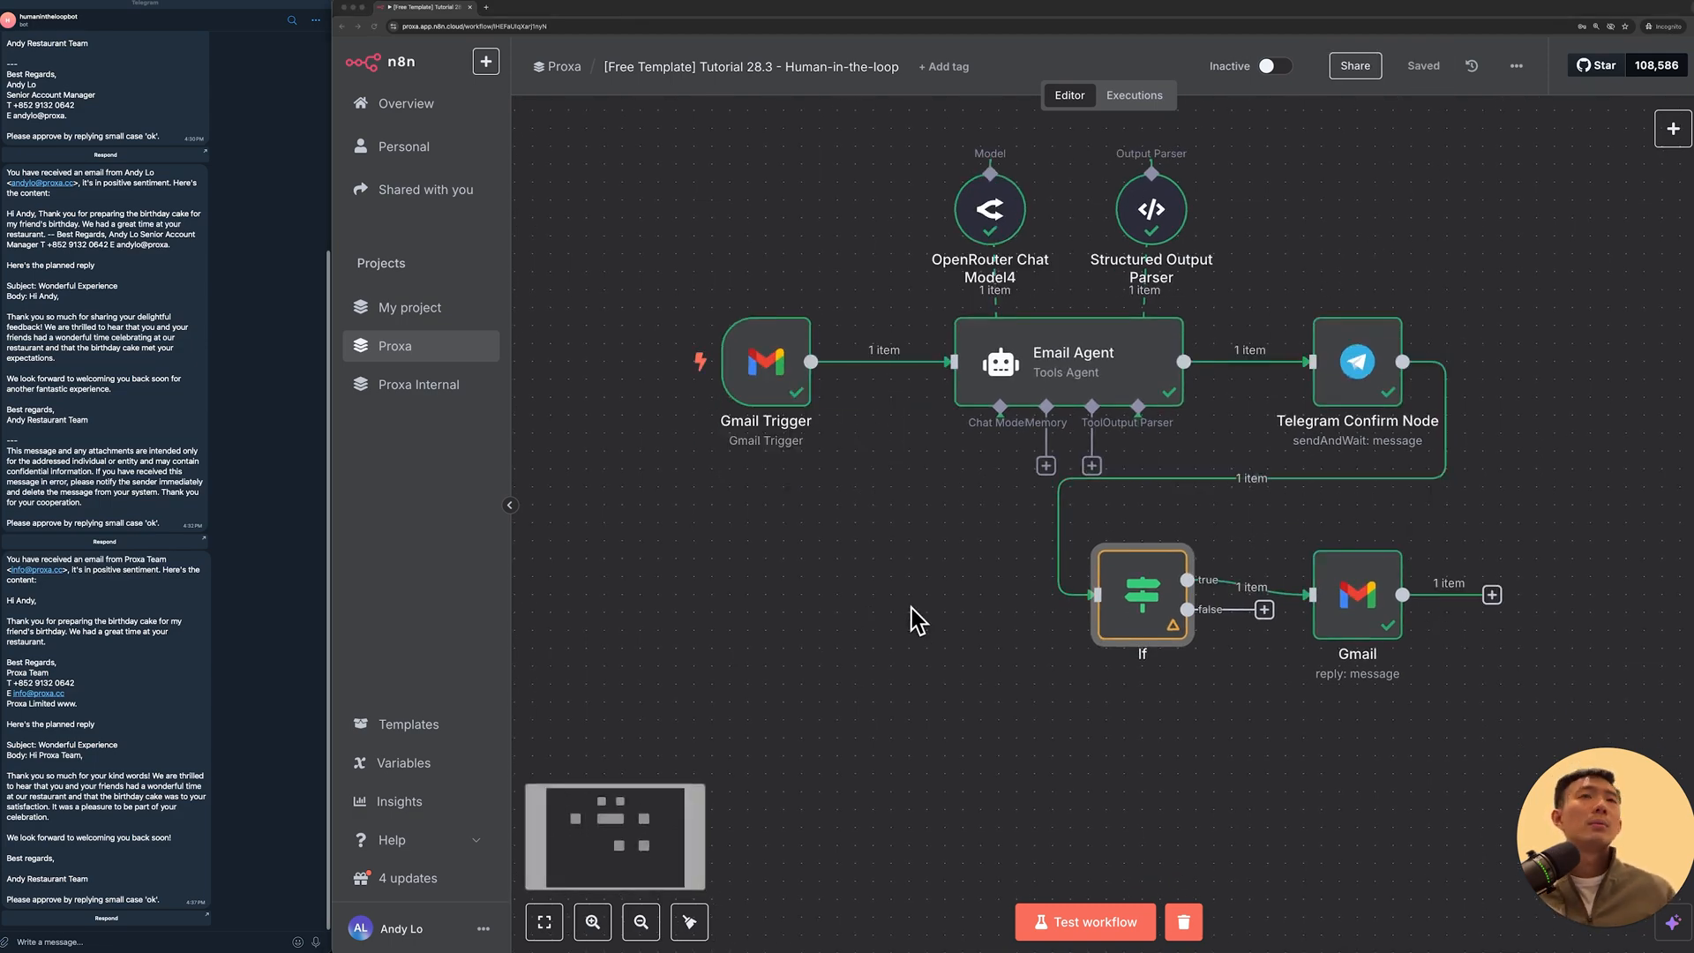
{"action": "left_click_drag", "start_coordinate": [1370, 572], "coordinate": [1370, 555]}
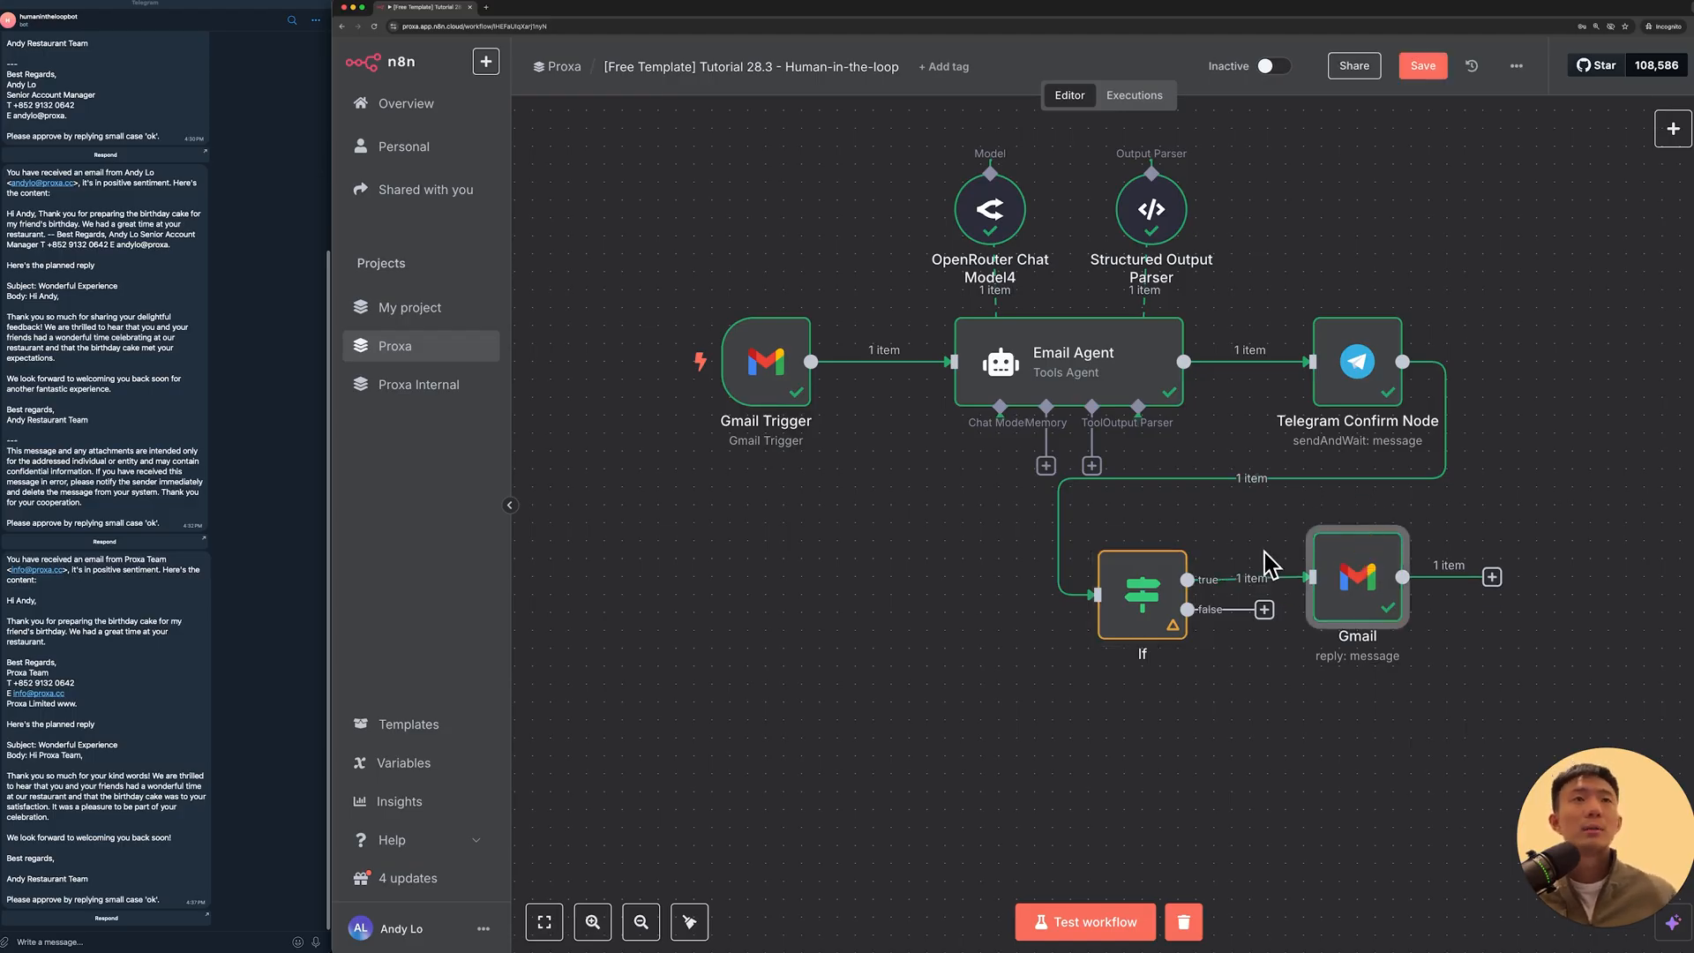
{"action": "double_click", "coordinate": [1361, 598]}
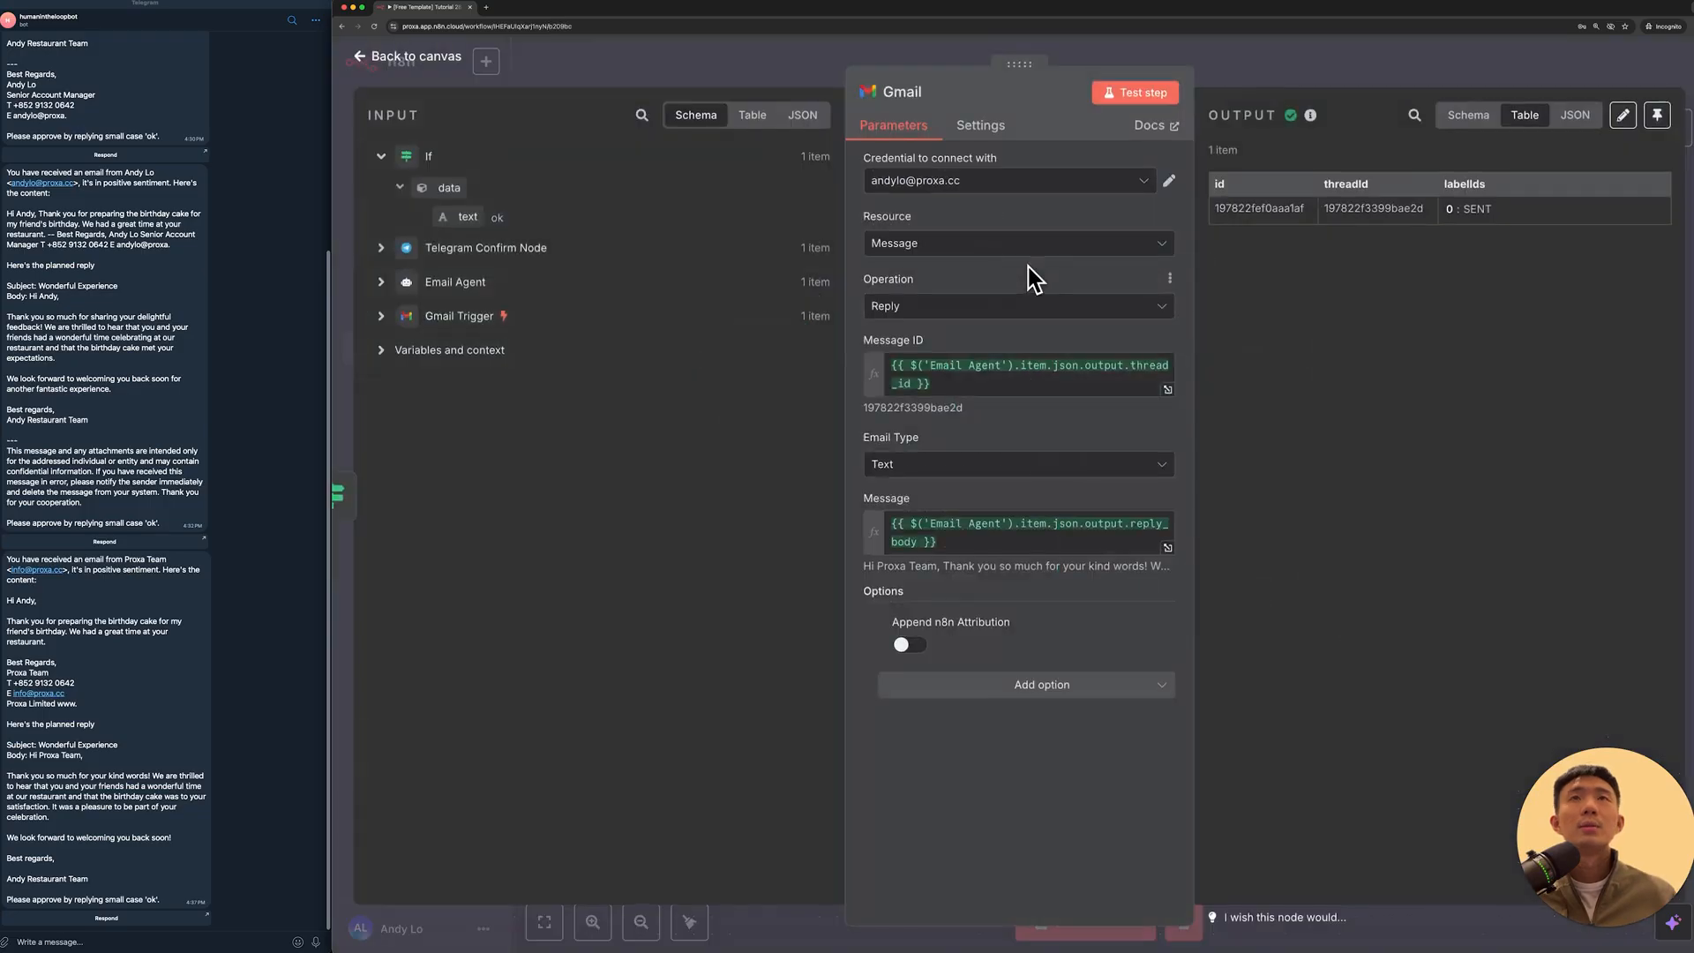
Step: Rename the Gmail node to "Reply Email" and return to the canvas
{"action": "left_click", "coordinate": [891, 96]}
{"action": "type", "text": "Reply email"}
{"action": "left_click", "coordinate": [1072, 123]}
{"action": "left_click", "coordinate": [1213, 77]}
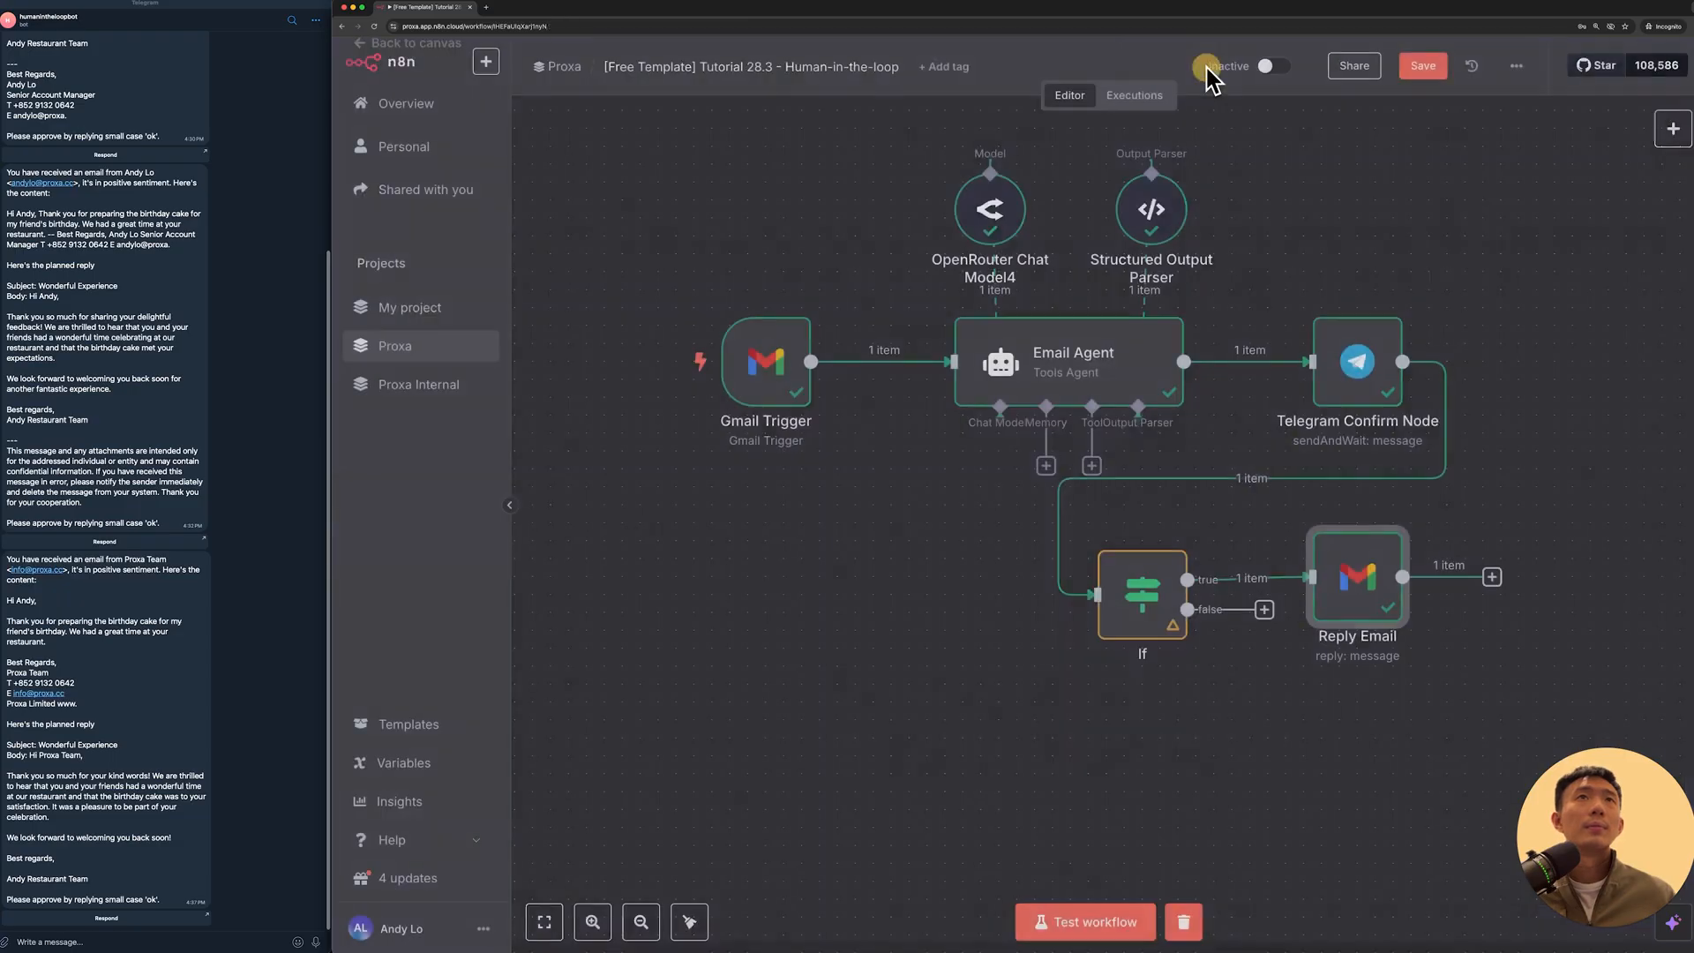
Step: Add an Edit Fields (Set) node on the If node's false output and start a string field named suggestion
{"action": "left_click", "coordinate": [1264, 609]}
{"action": "type", "text": "set"}
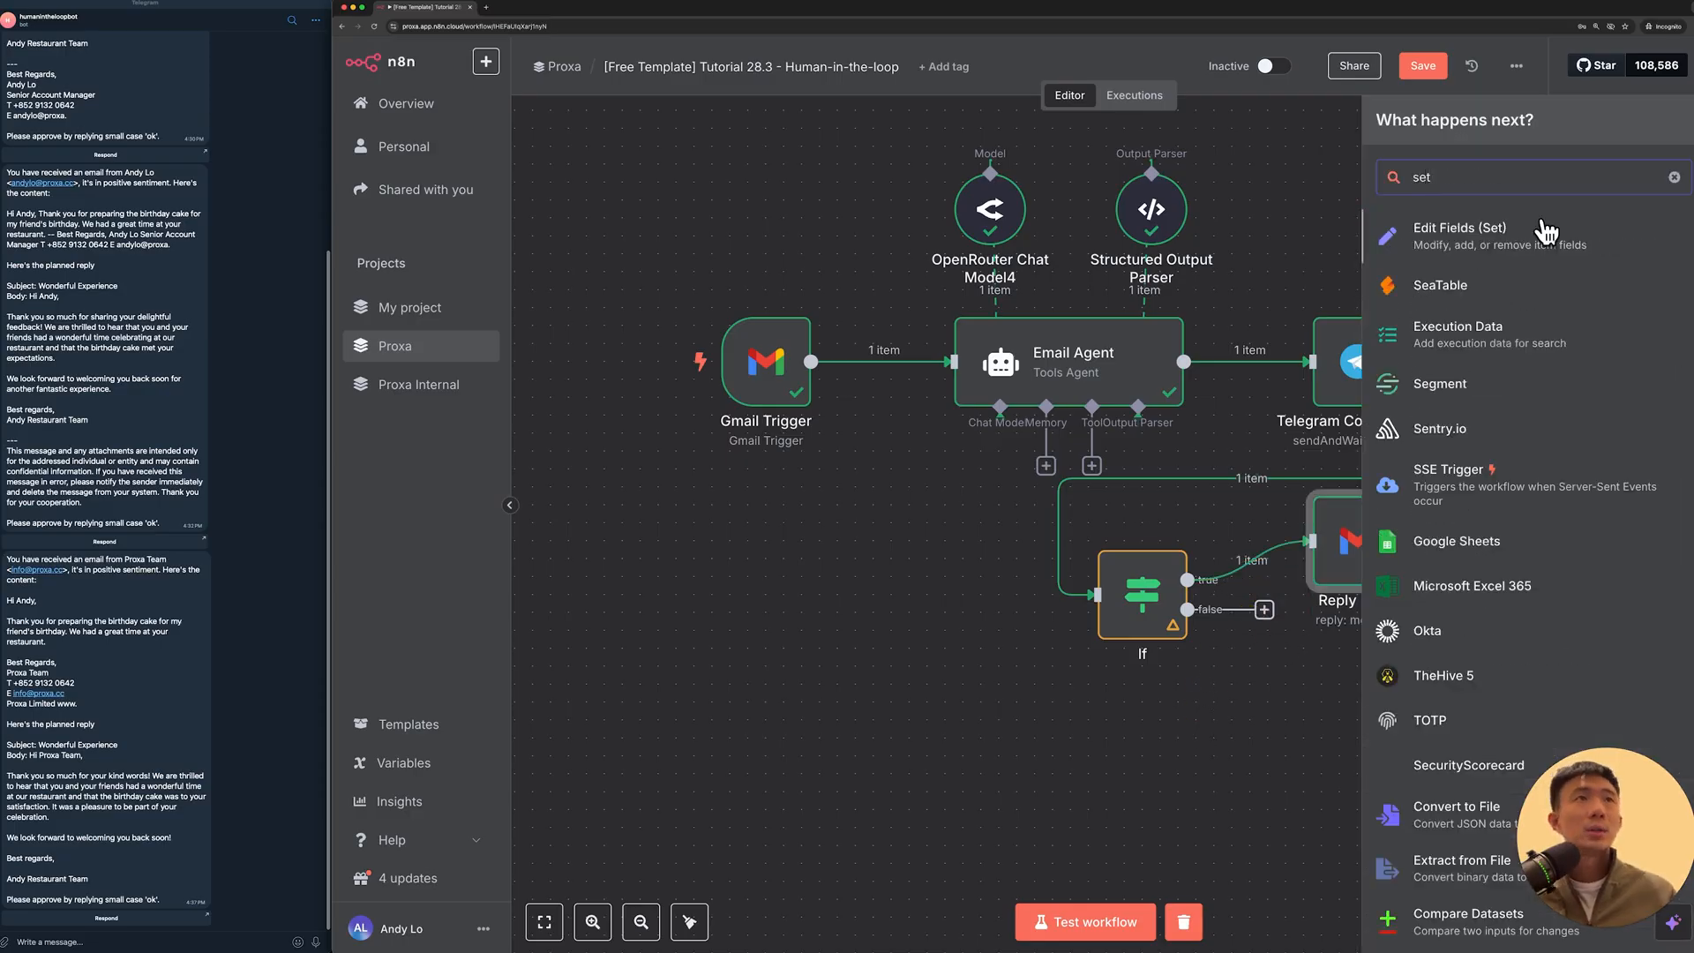
{"action": "left_click", "coordinate": [1571, 254]}
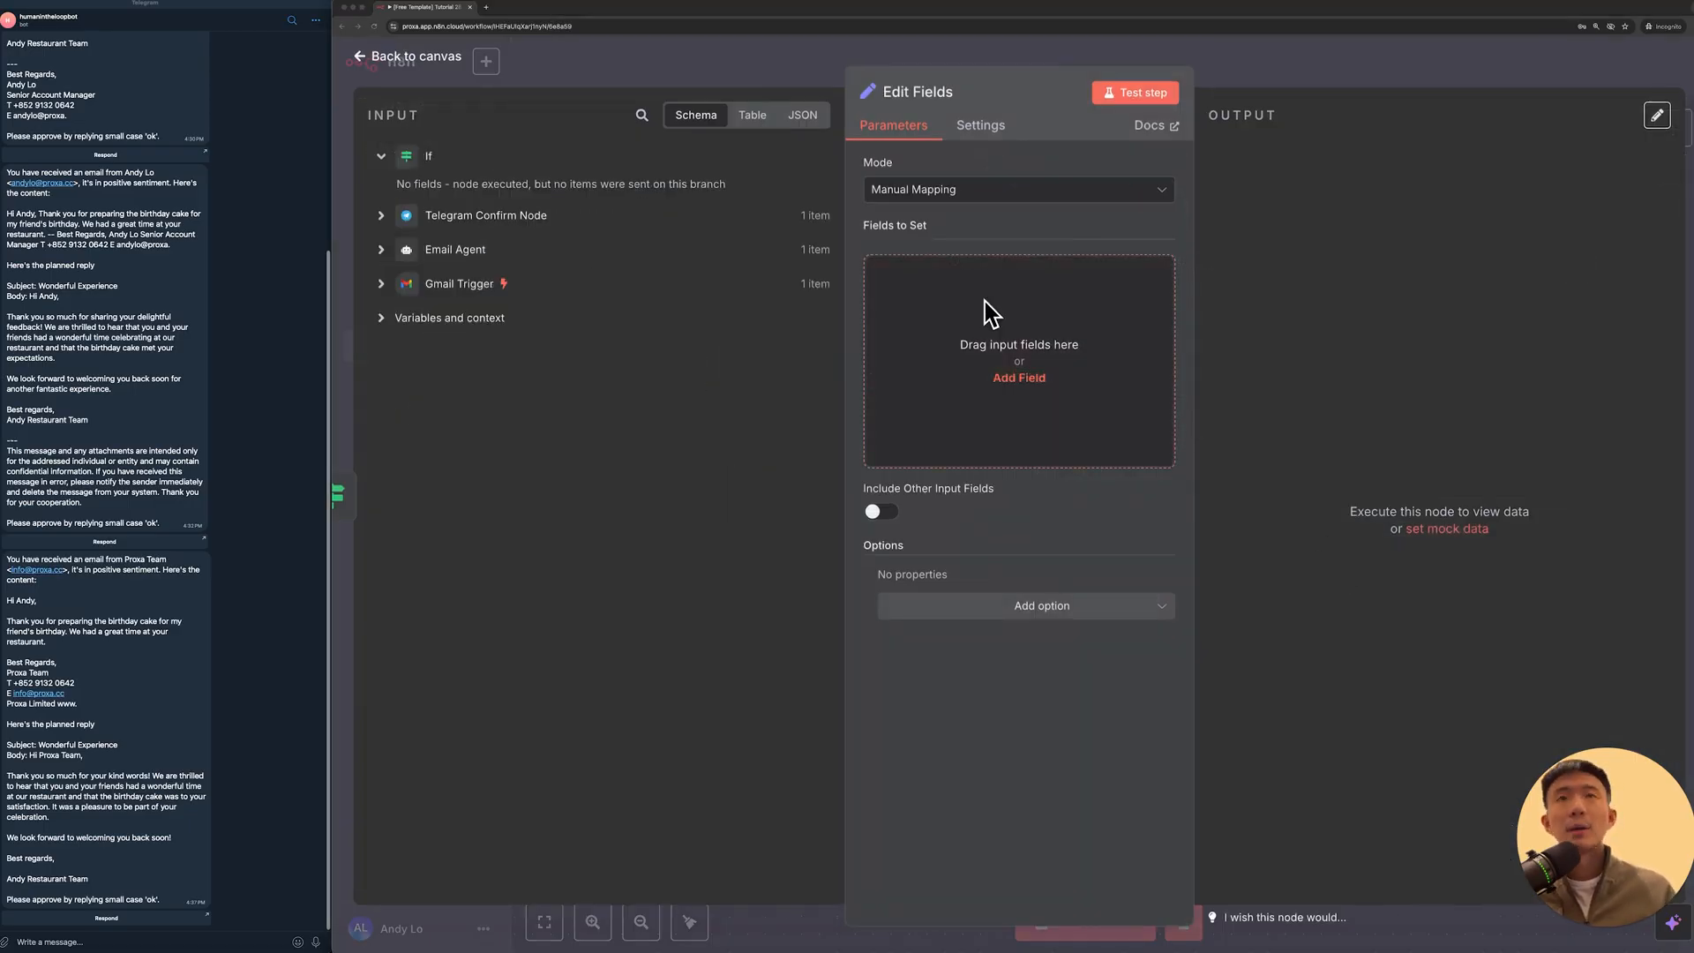
{"action": "left_click", "coordinate": [1015, 378]}
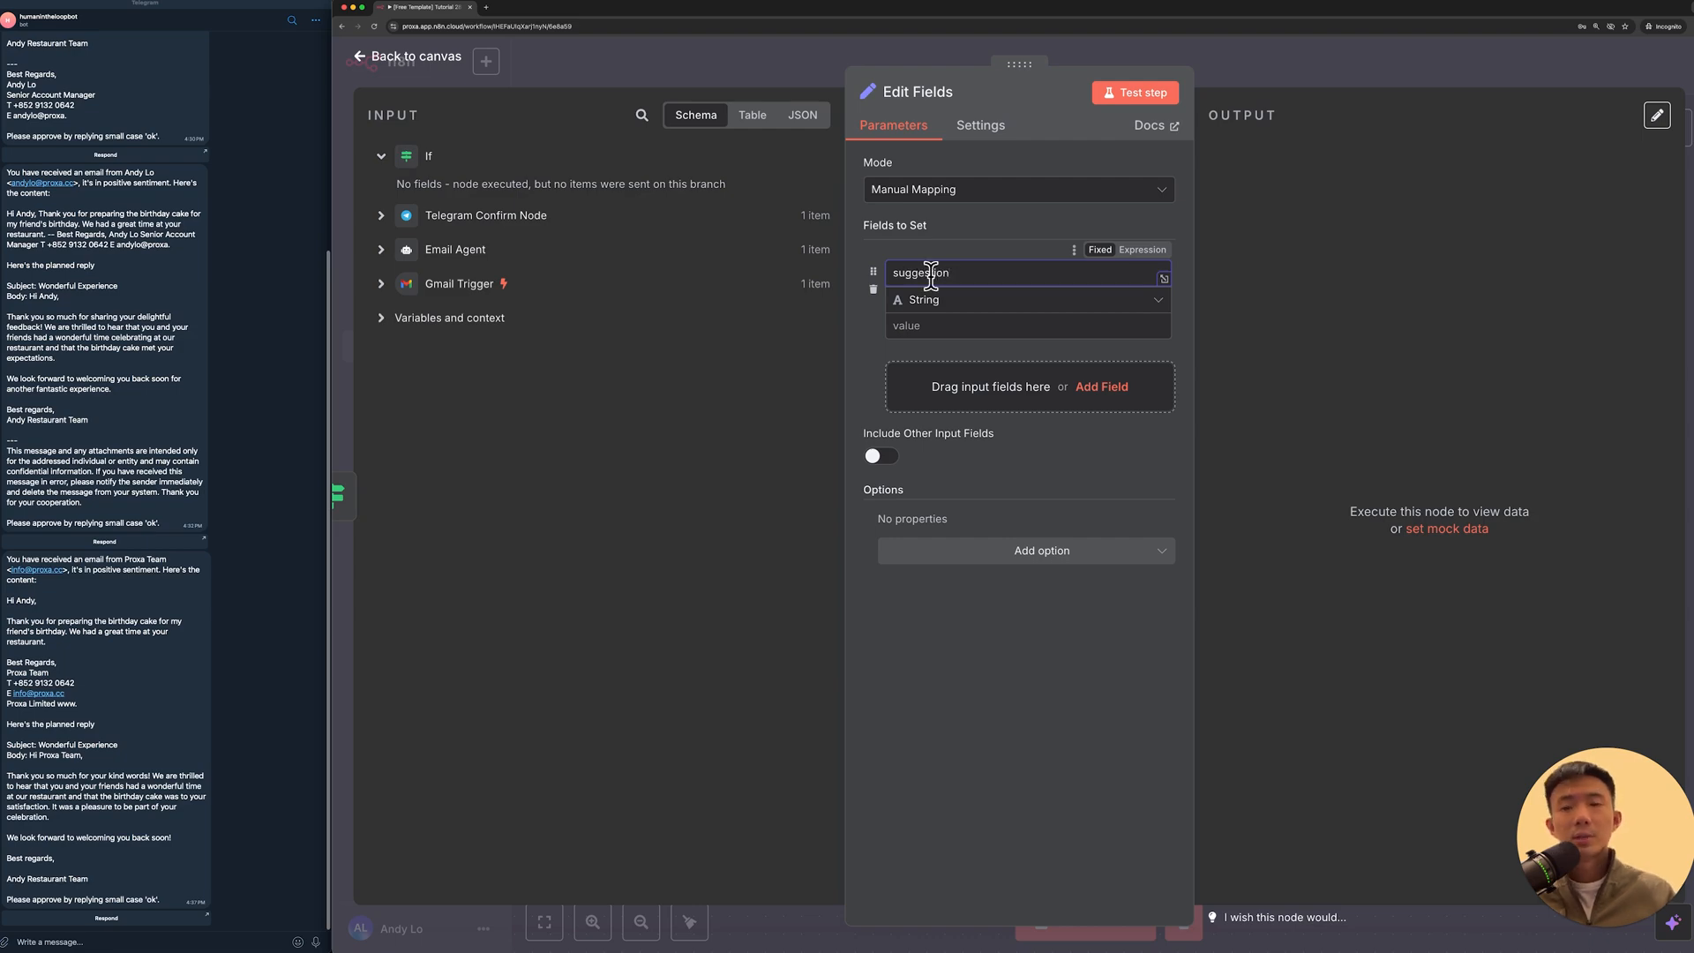
{"action": "left_click", "coordinate": [820, 59]}
Step: Examine how the Email Agent's user prompt uses the suggestion expression, then return to the canvas
{"action": "left_click", "coordinate": [1105, 337]}
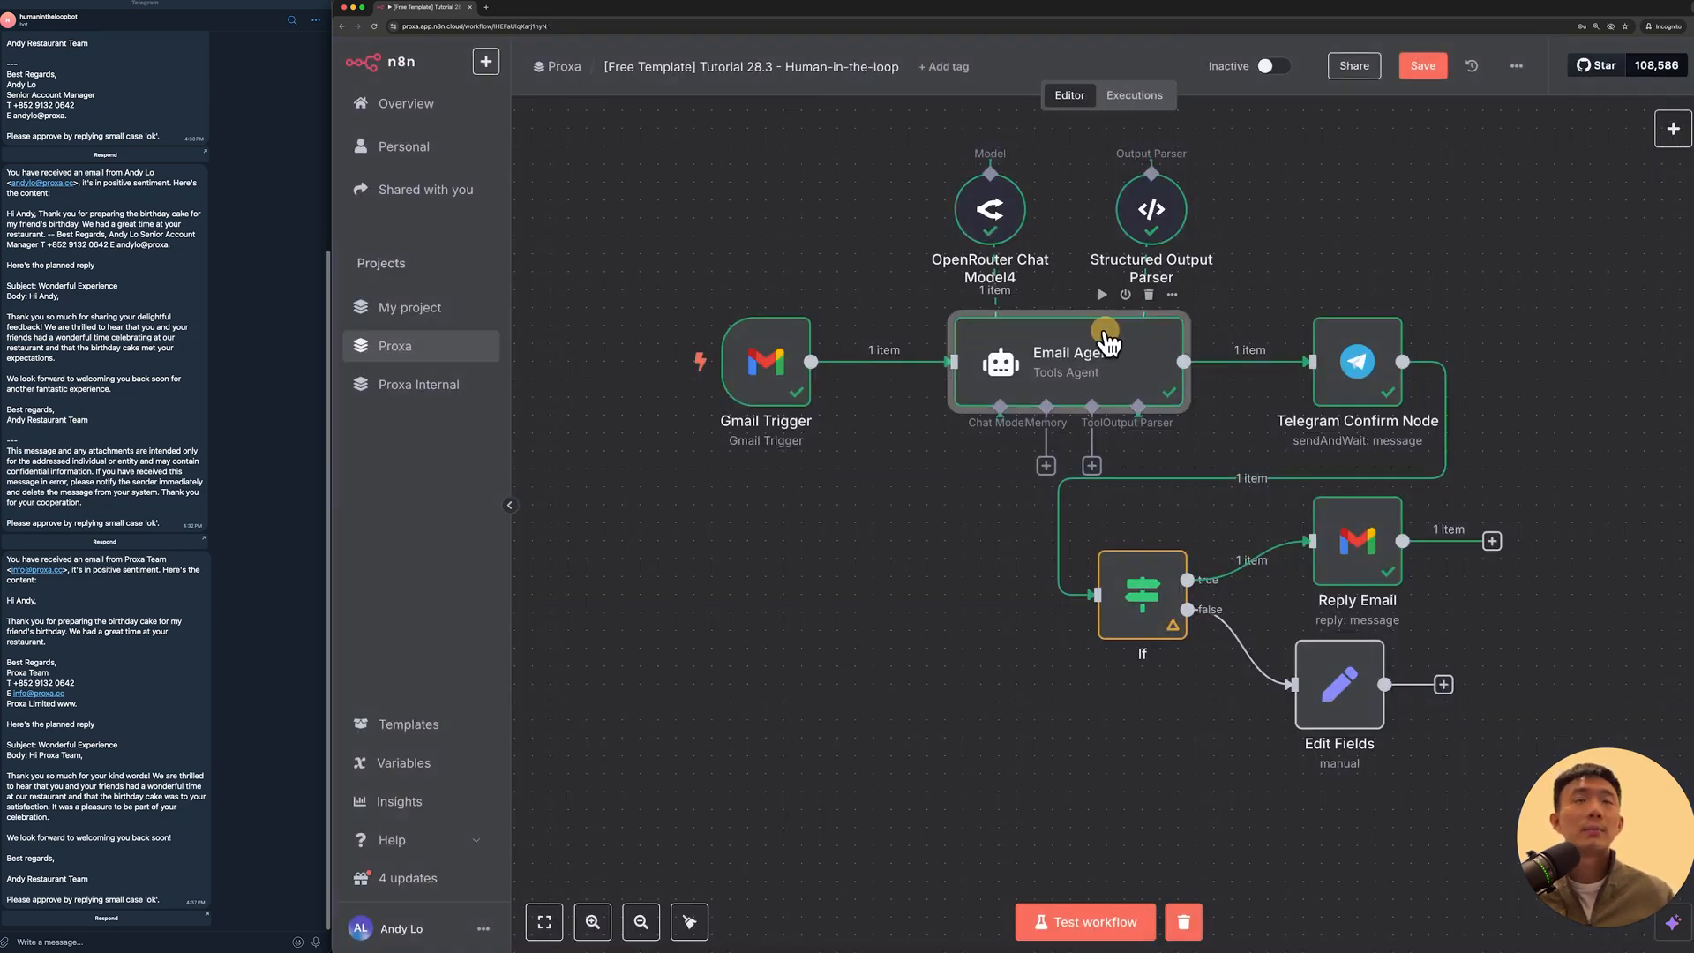
{"action": "double_click", "coordinate": [1106, 337]}
{"action": "scroll", "coordinate": [1099, 371], "scroll_direction": "down", "scroll_amount": 4}
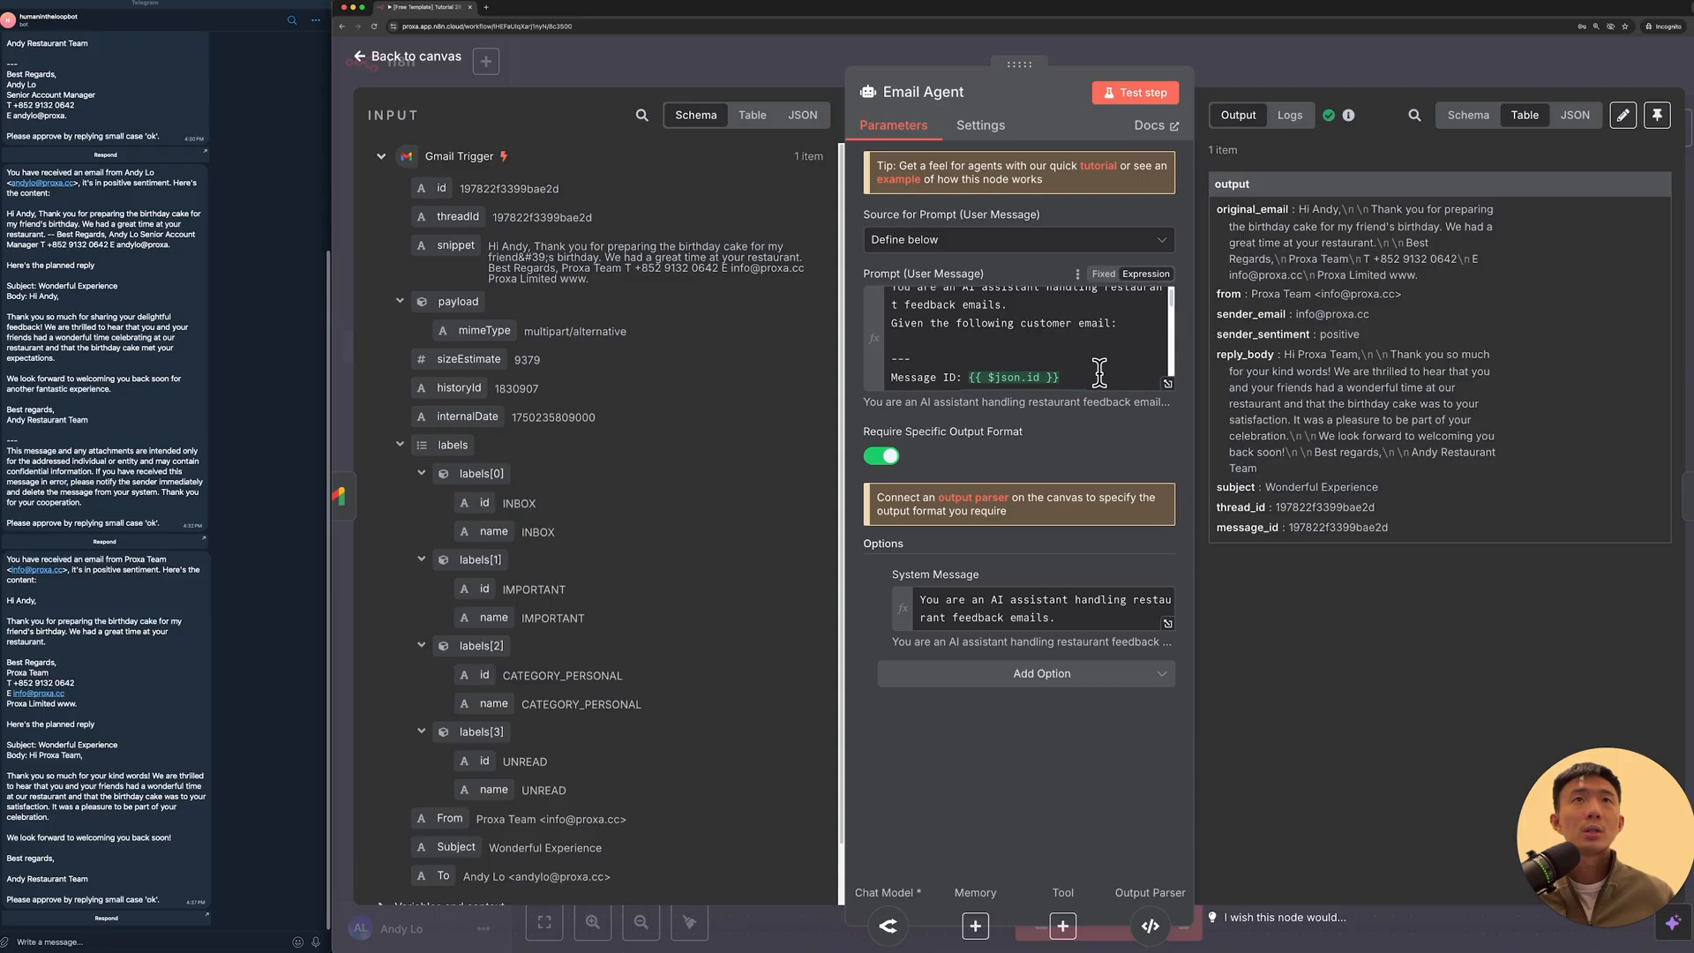
{"action": "left_click", "coordinate": [1167, 384]}
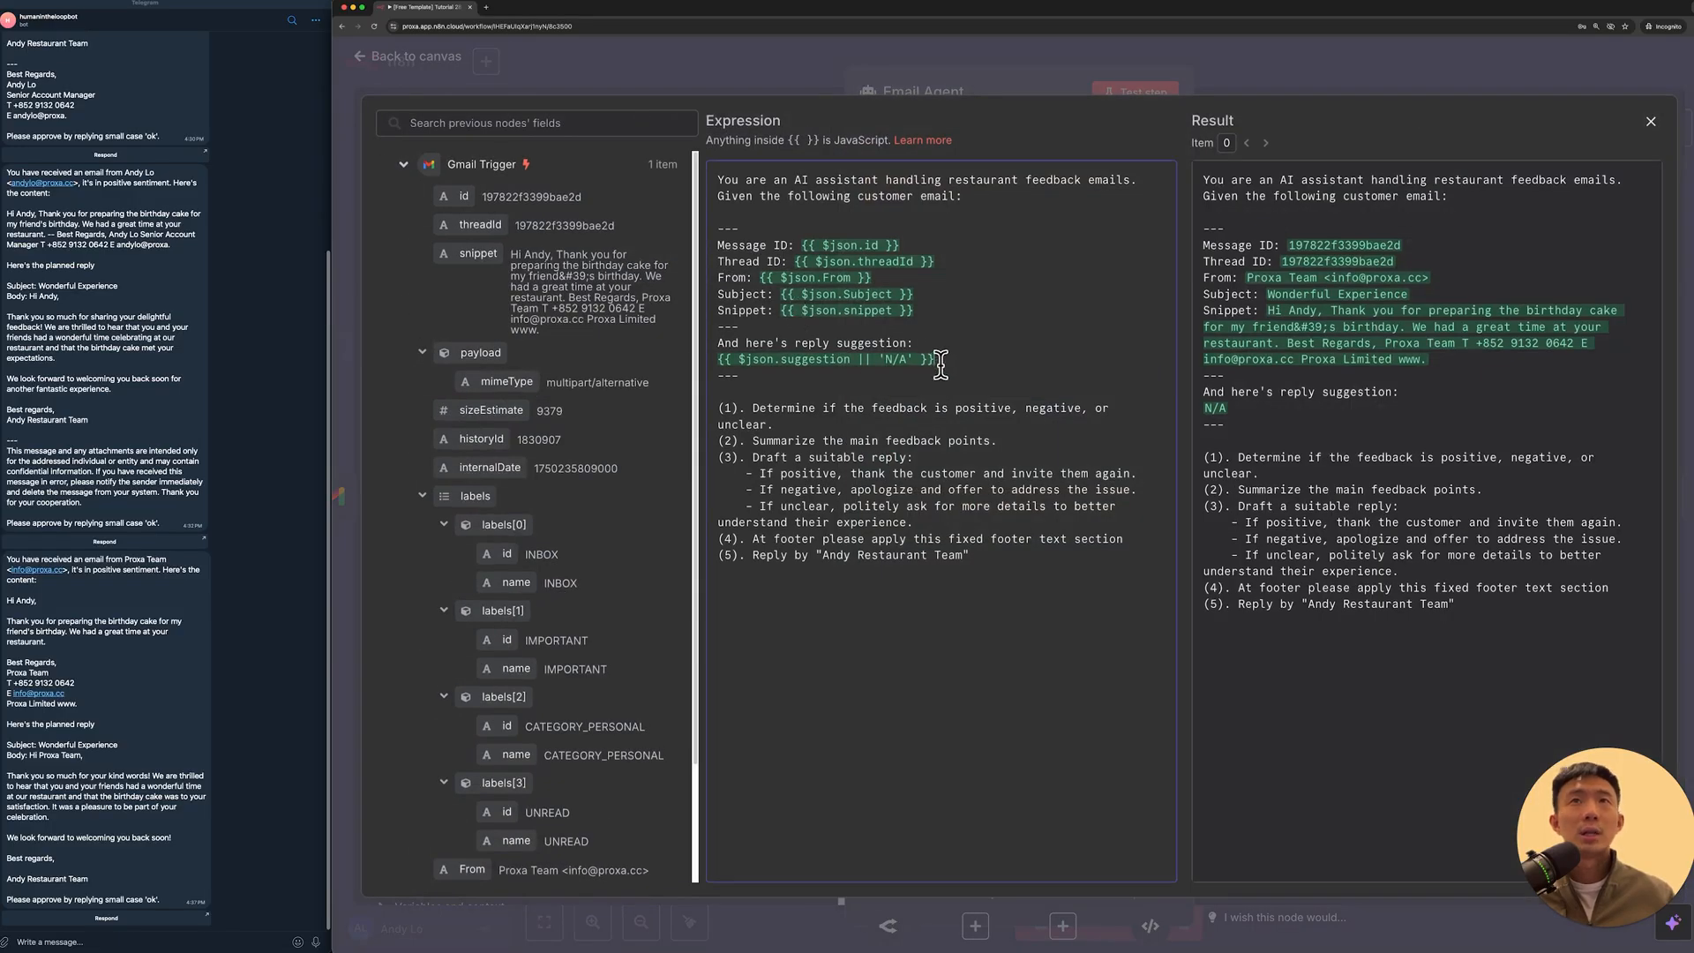
{"action": "left_click_drag", "start_coordinate": [941, 362], "coordinate": [717, 362]}
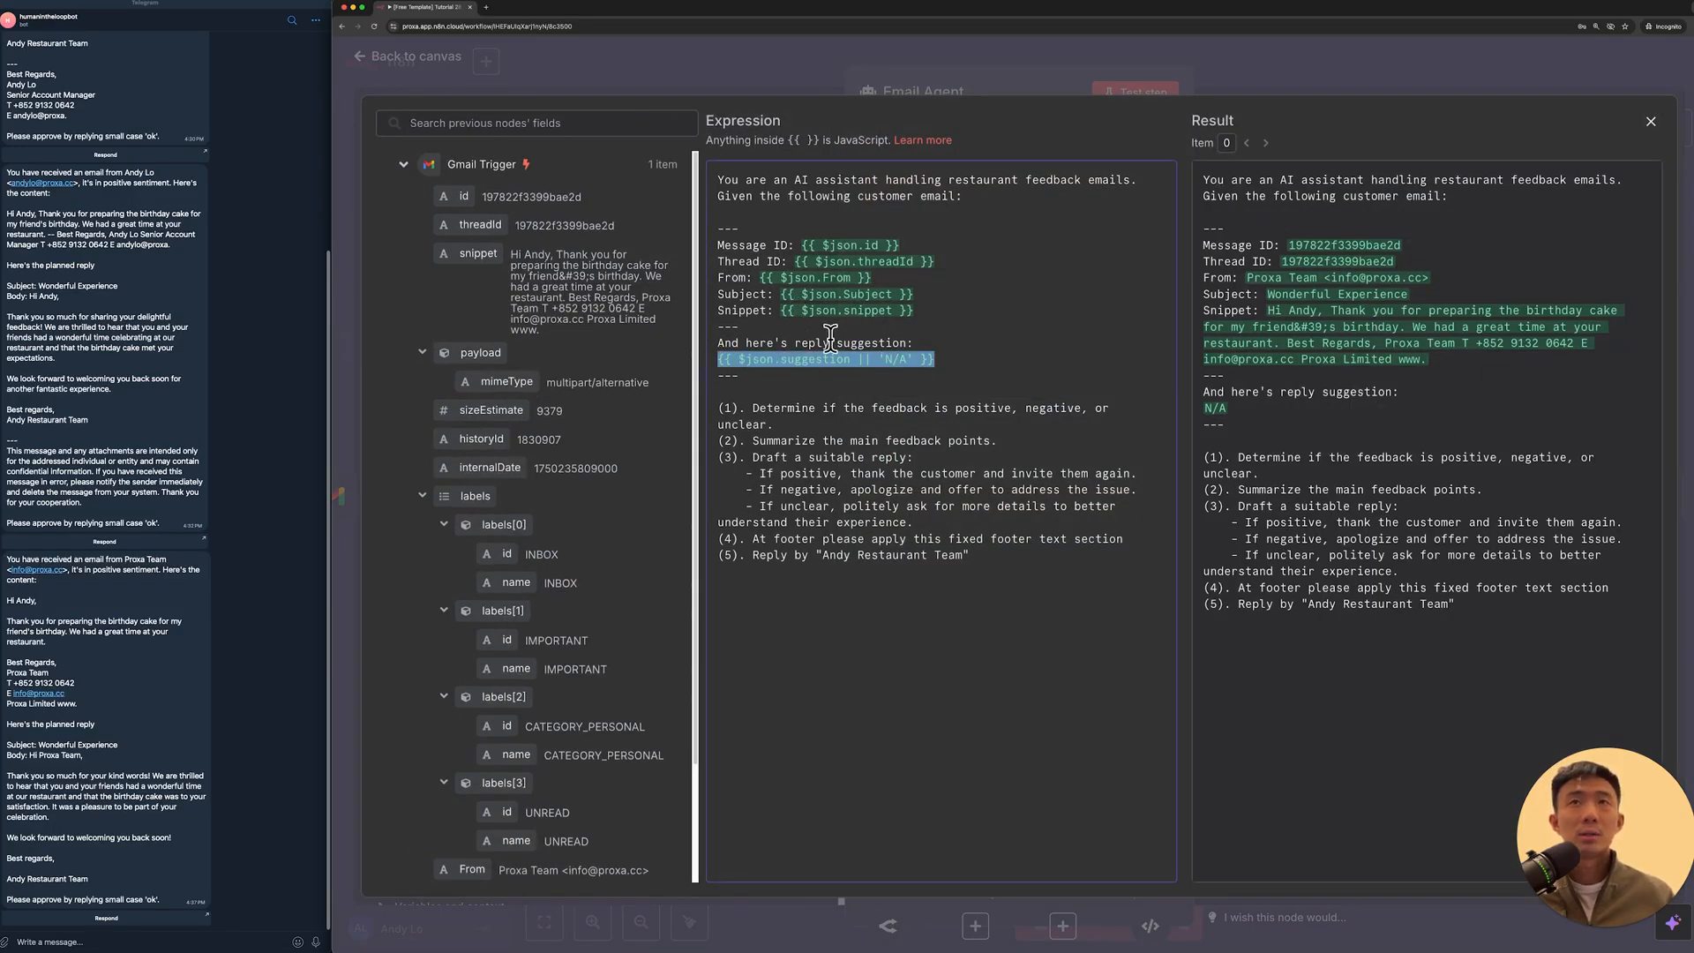
{"action": "left_click", "coordinate": [738, 83]}
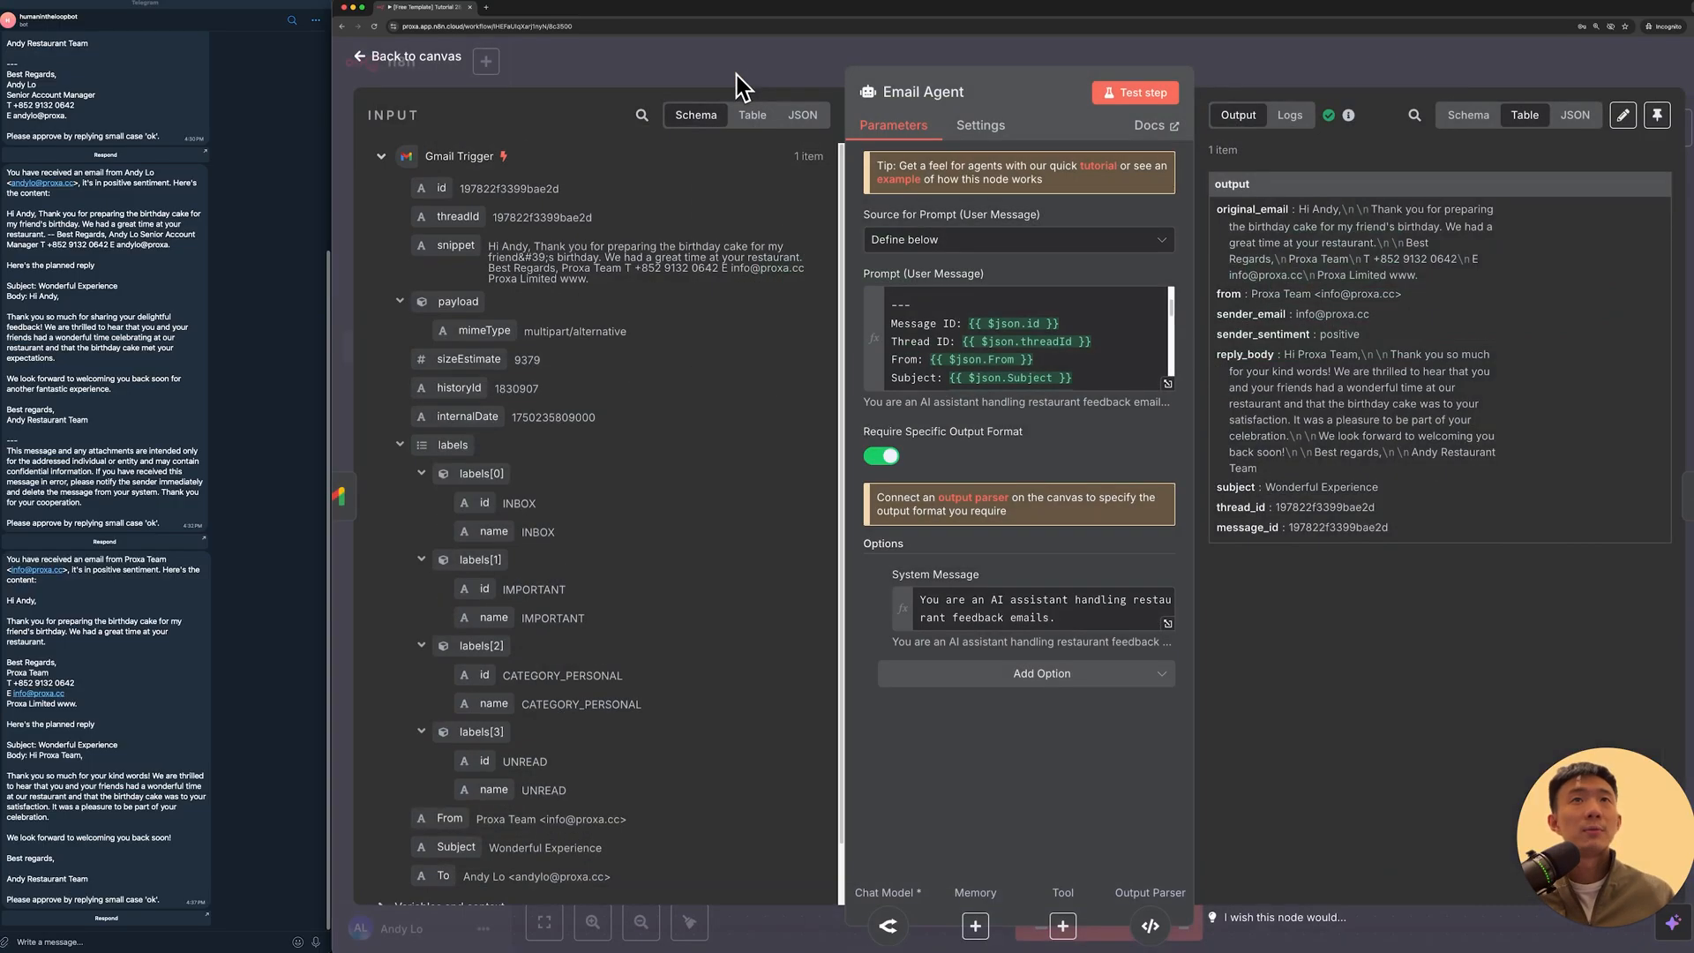
{"action": "left_click", "coordinate": [738, 79]}
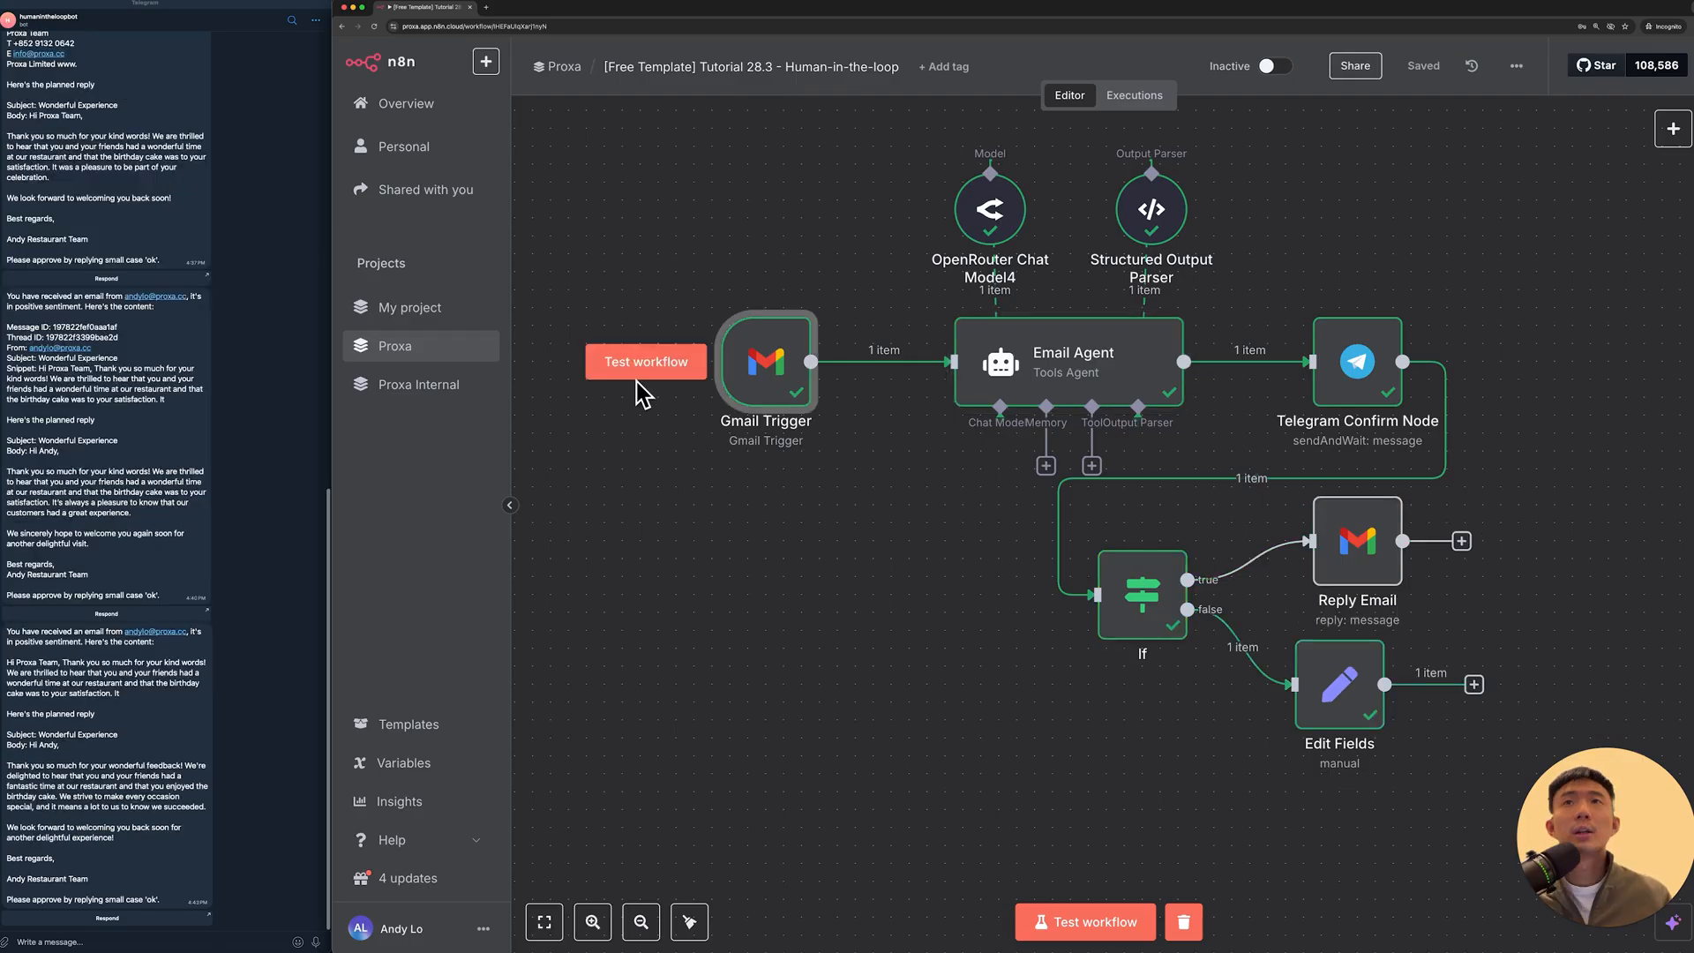
Step: Test the workflow from the Gmail Trigger and submit "Make it longer please" in the newest Telegram message's response form
{"action": "left_click", "coordinate": [639, 372]}
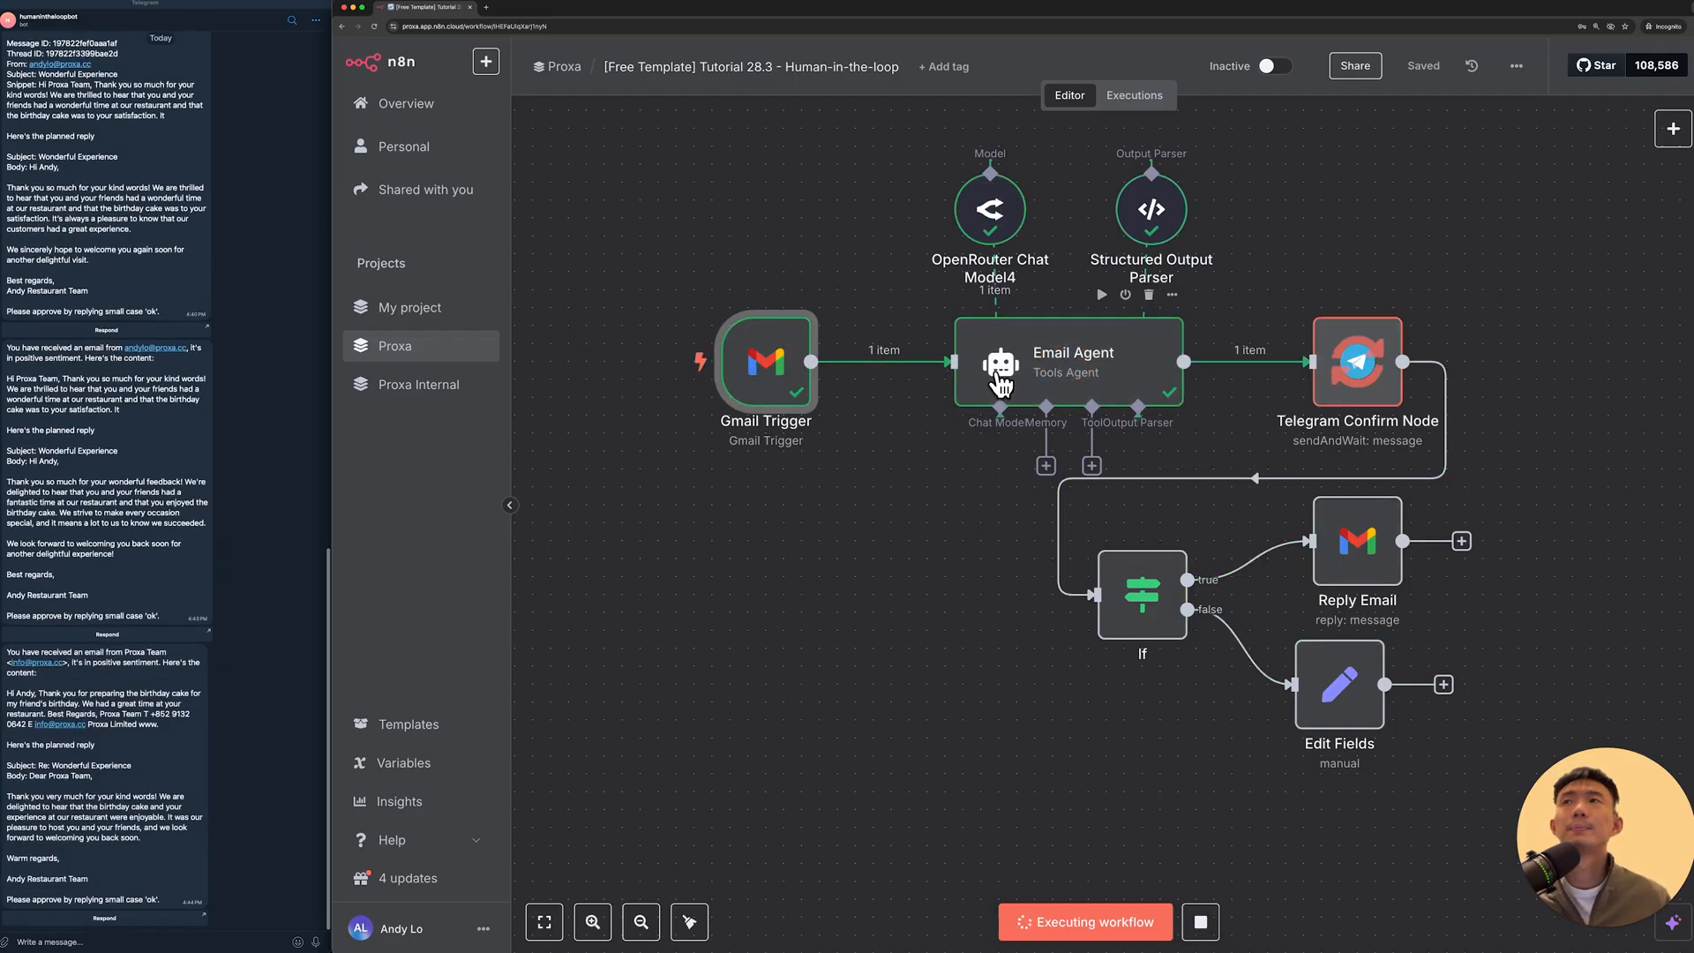
{"action": "left_click", "coordinate": [112, 918]}
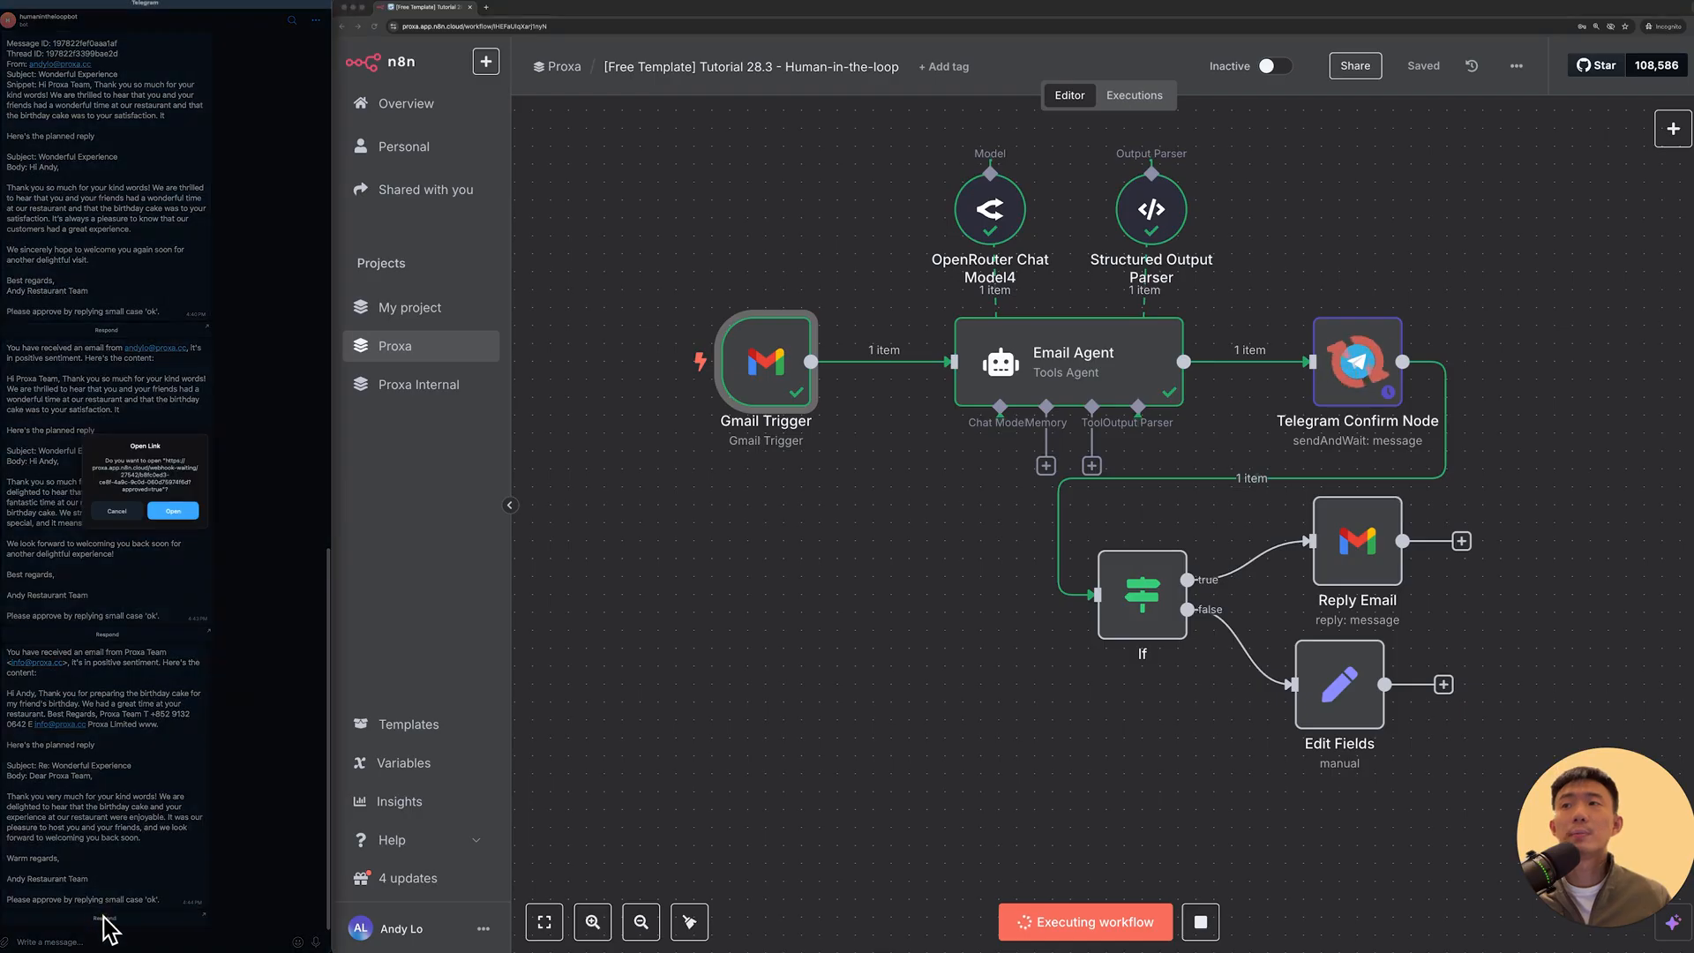
{"action": "left_click", "coordinate": [189, 519]}
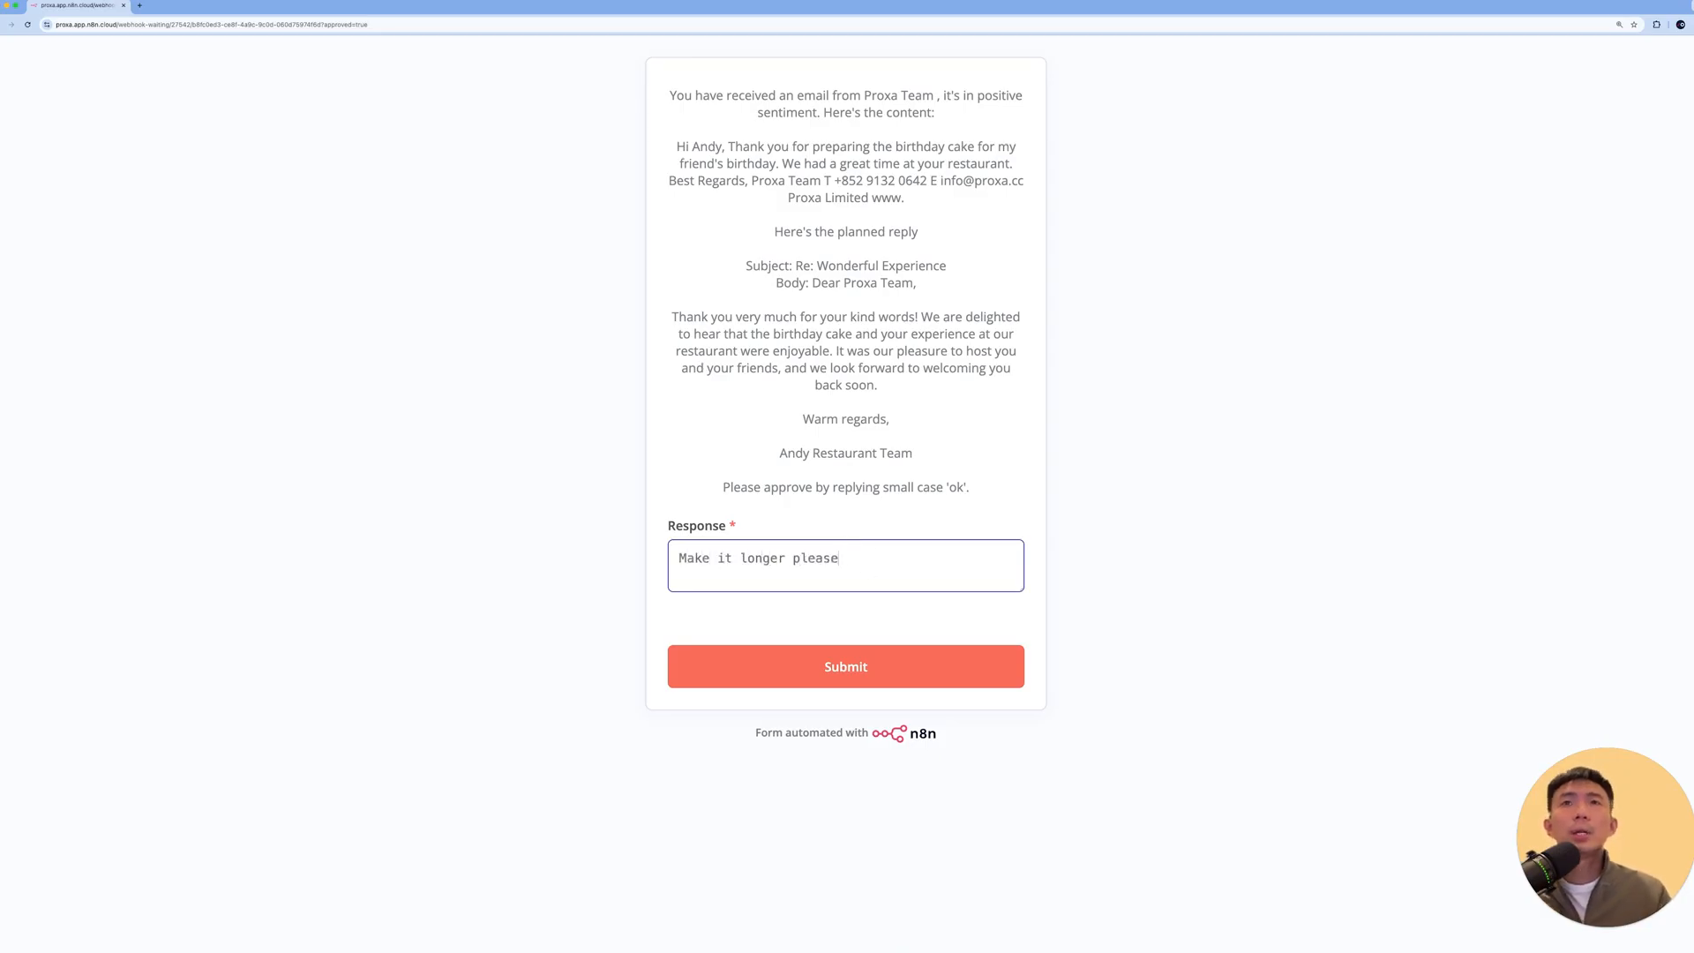
{"action": "left_click", "coordinate": [855, 651]}
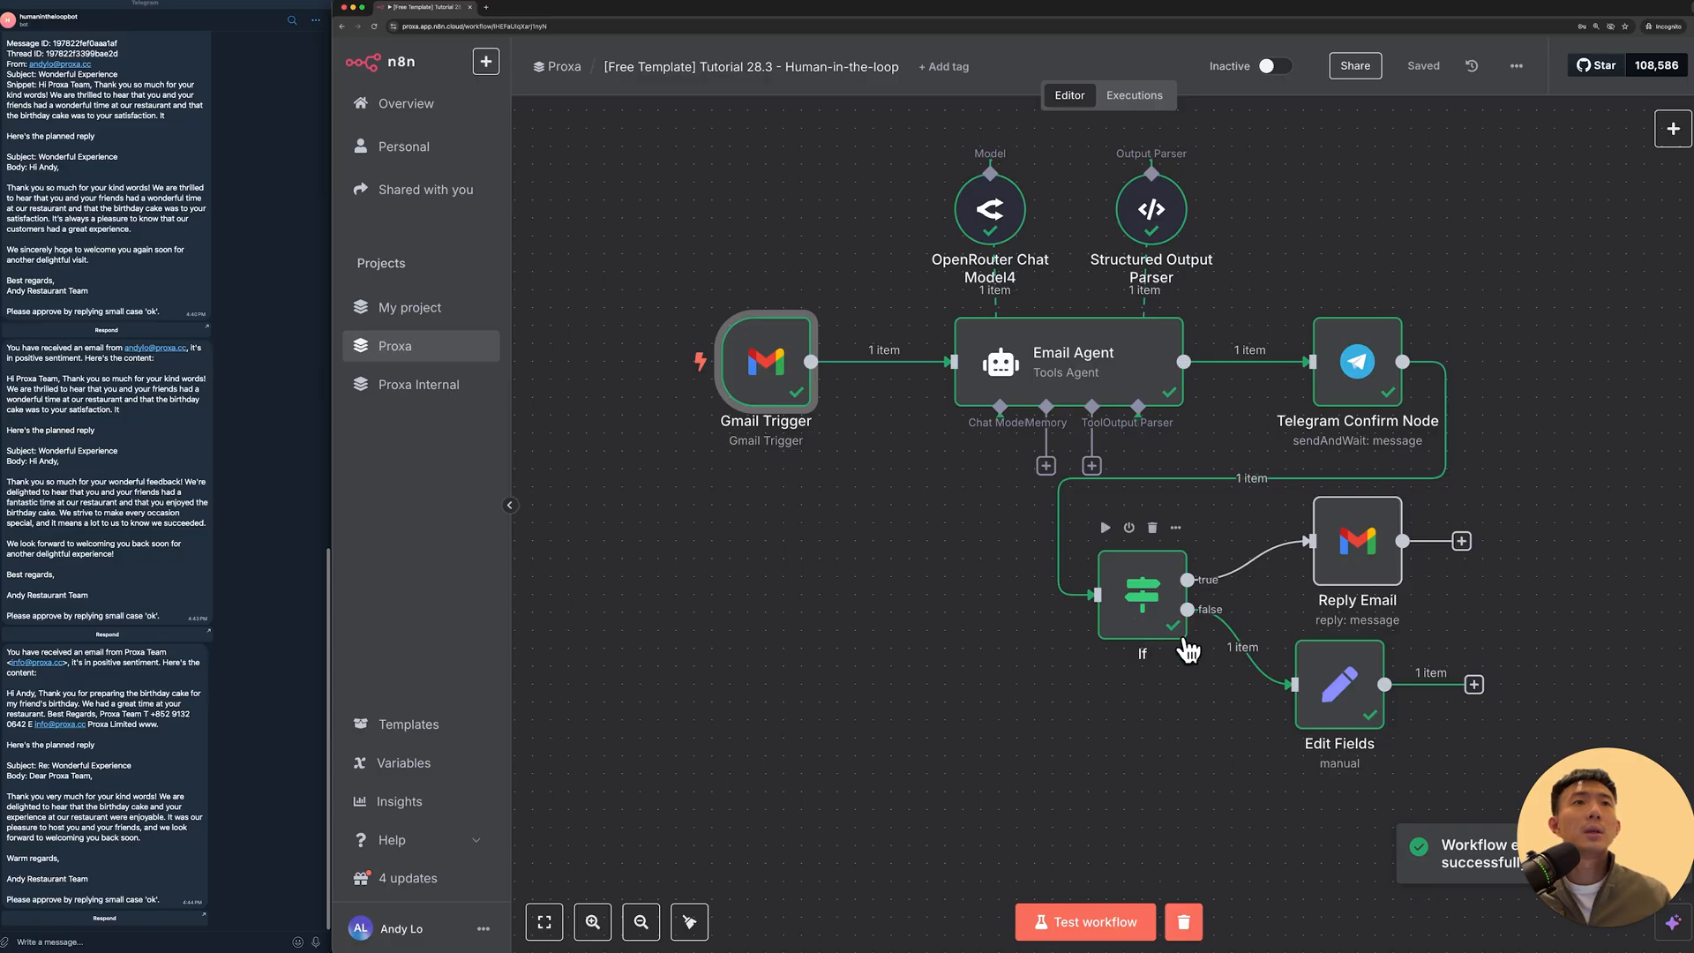
Step: Align Edit Fields under Reply Email and add a suggestion string field mapped to the If output {{ $json.data.text }}
{"action": "left_click_drag", "start_coordinate": [1342, 709], "coordinate": [1371, 722]}
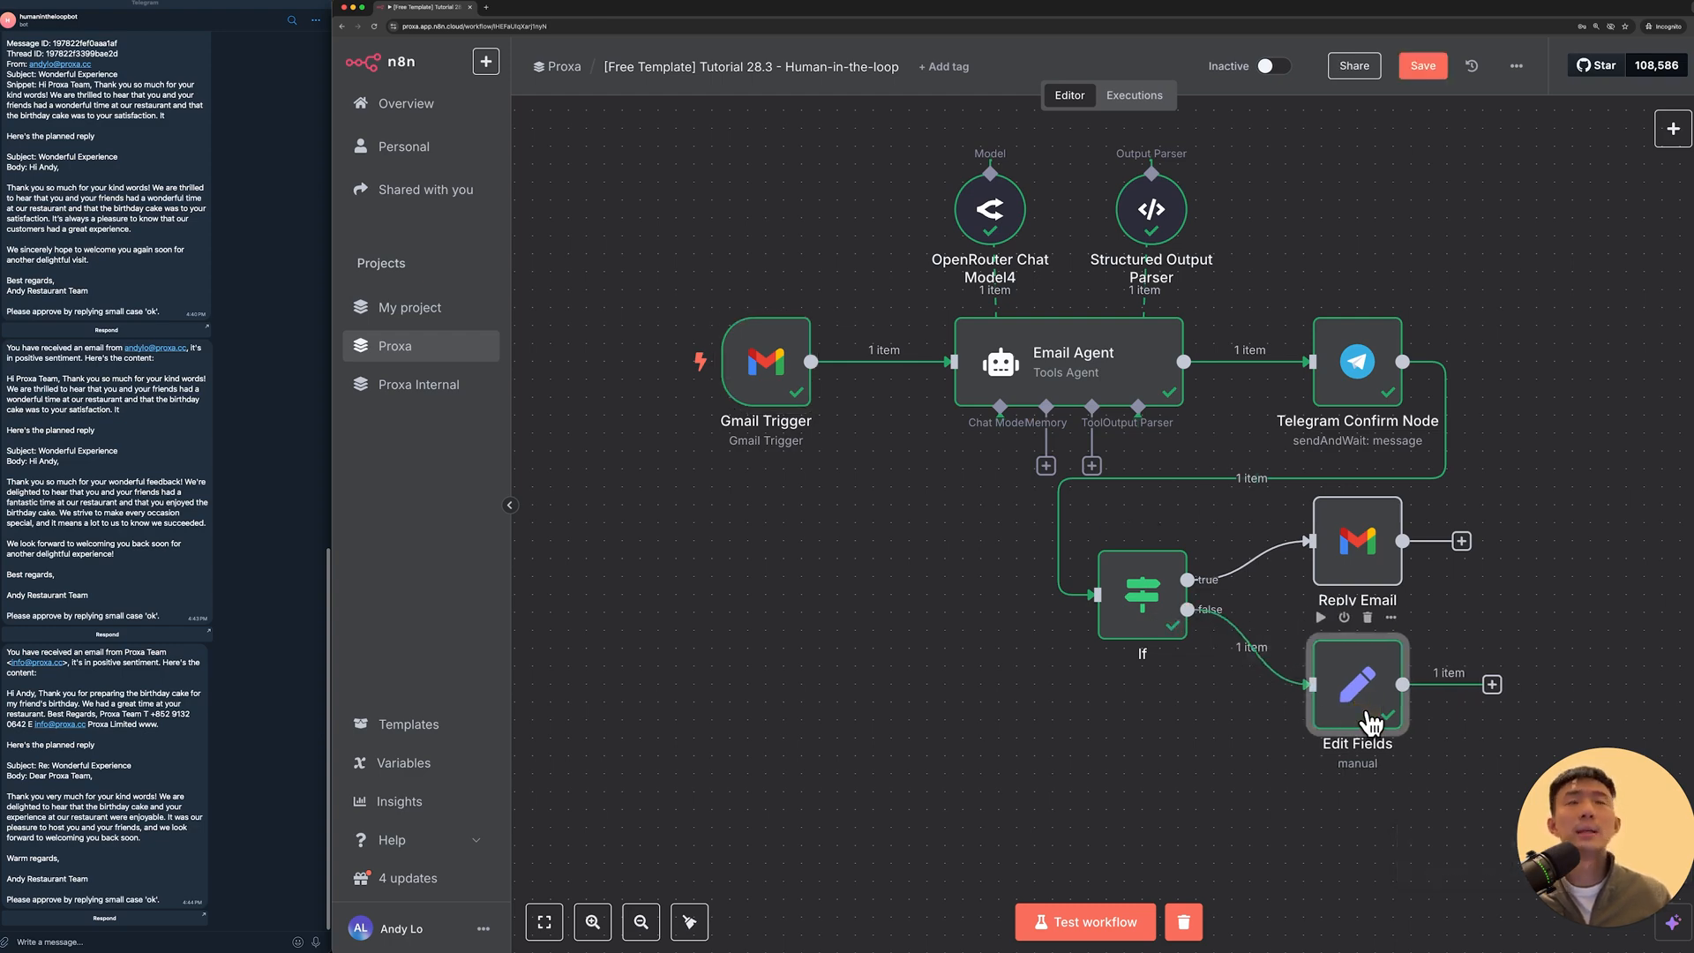
{"action": "double_click", "coordinate": [1363, 706]}
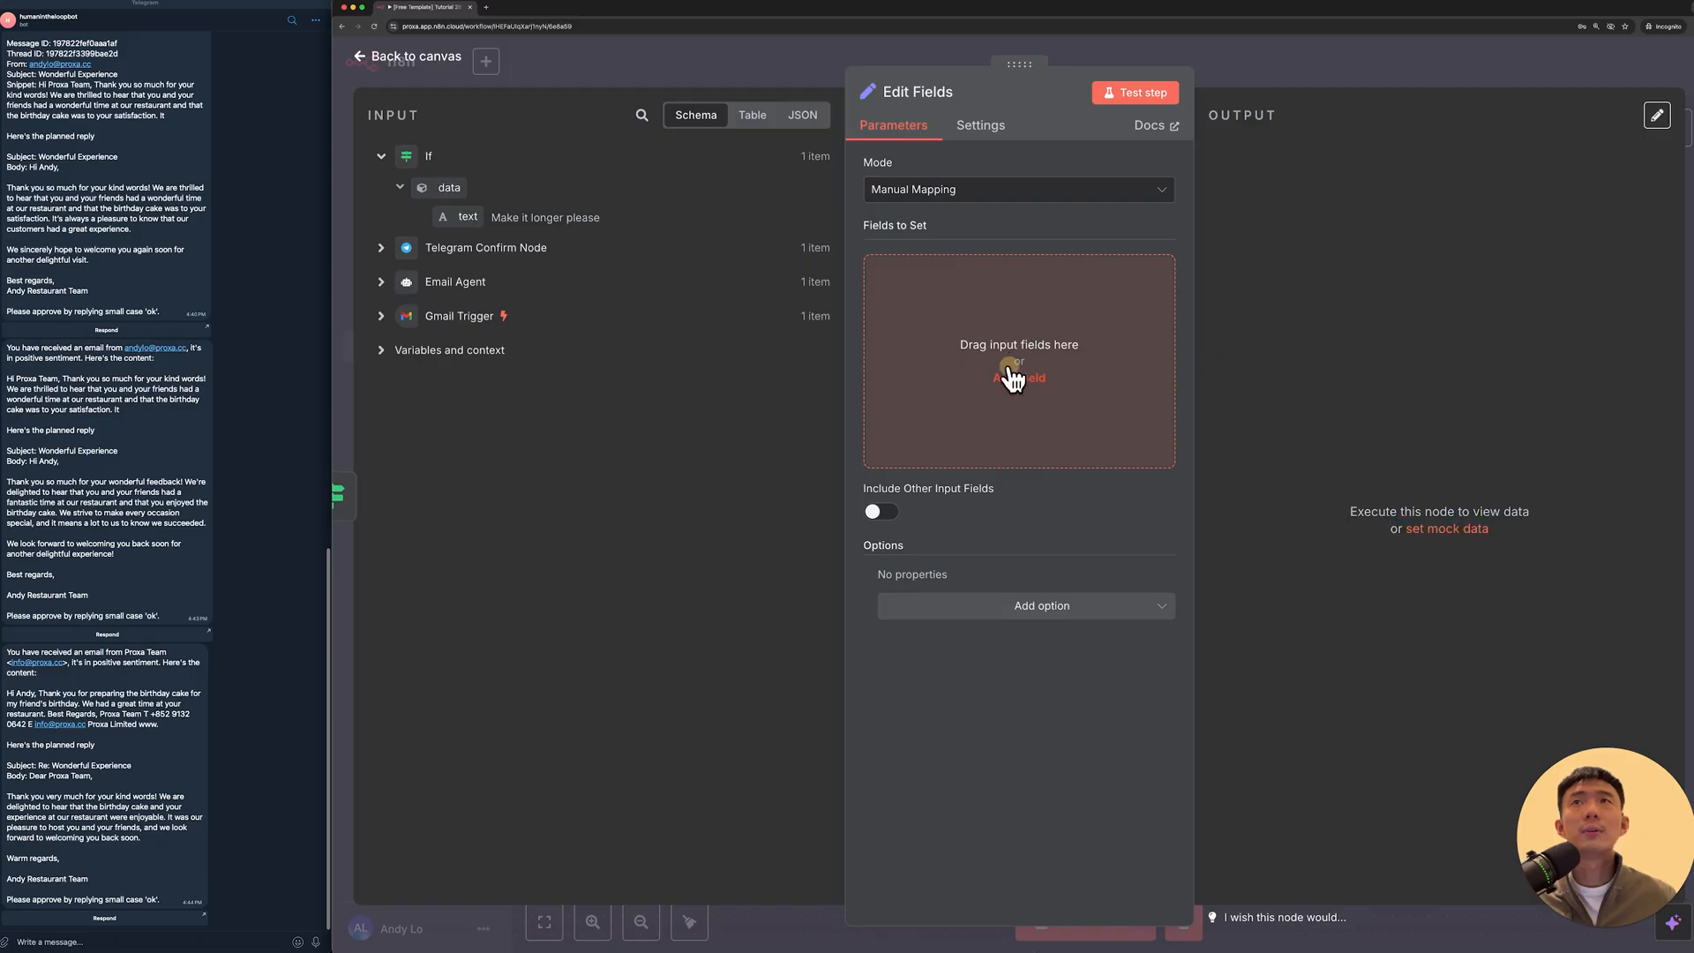
{"action": "left_click", "coordinate": [1015, 367]}
{"action": "left_click", "coordinate": [921, 270]}
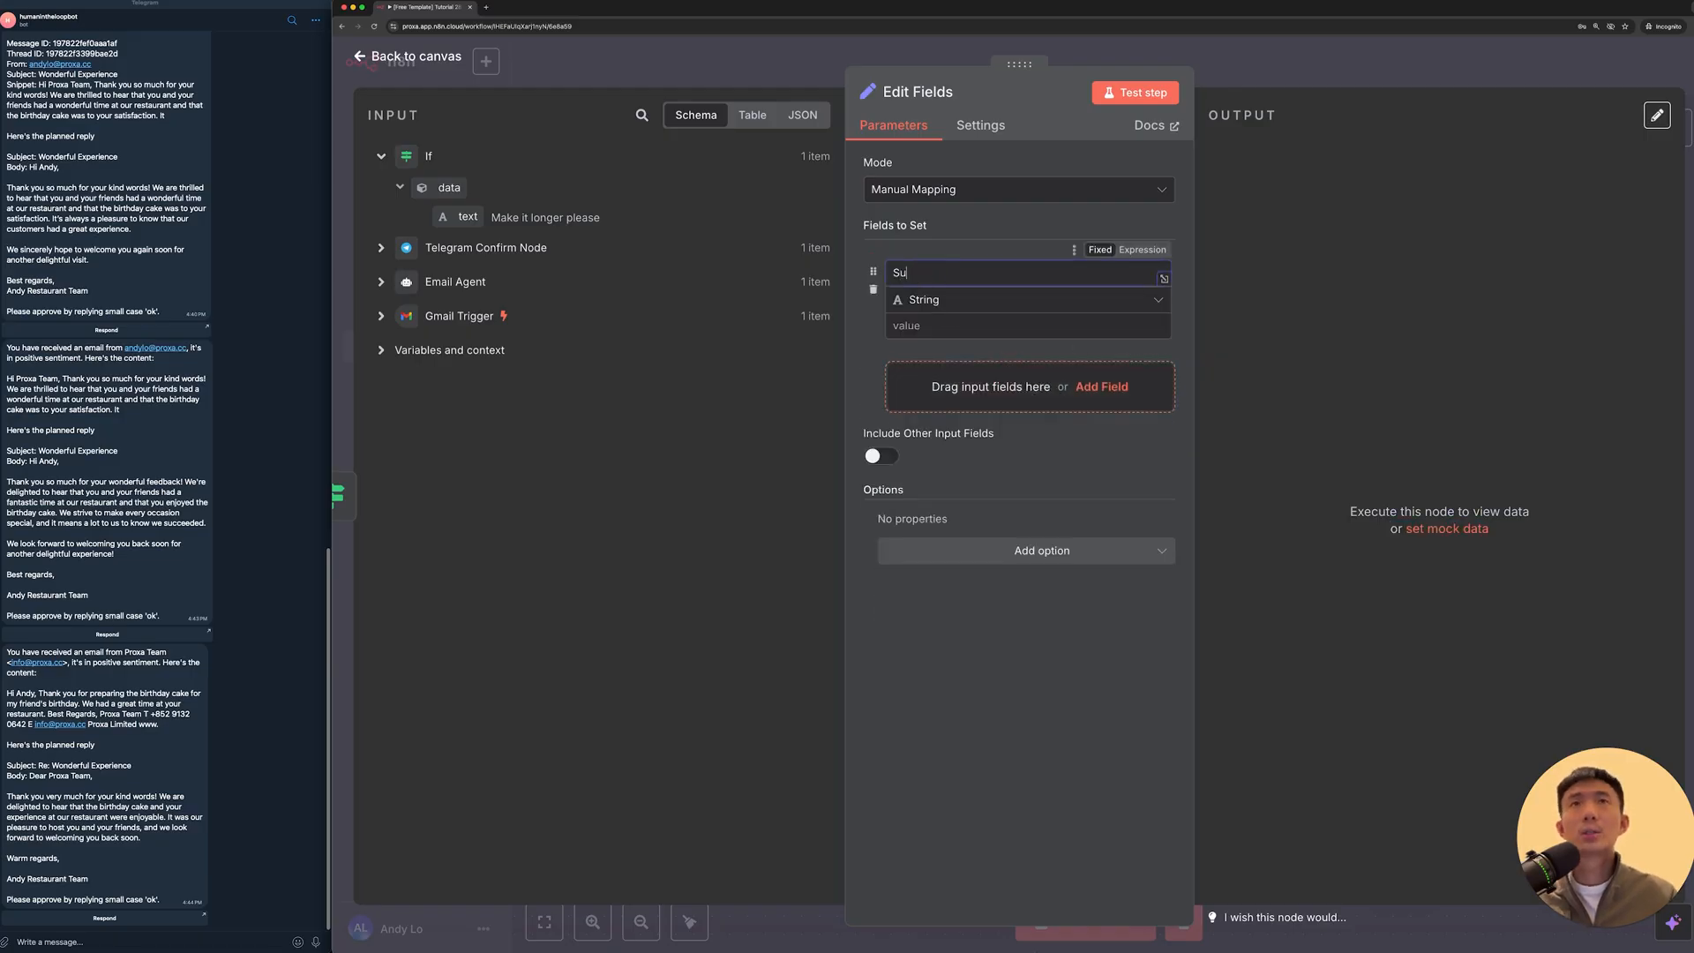
{"action": "left_click", "coordinate": [1002, 325]}
{"action": "left_click_drag", "start_coordinate": [448, 211], "coordinate": [923, 329]}
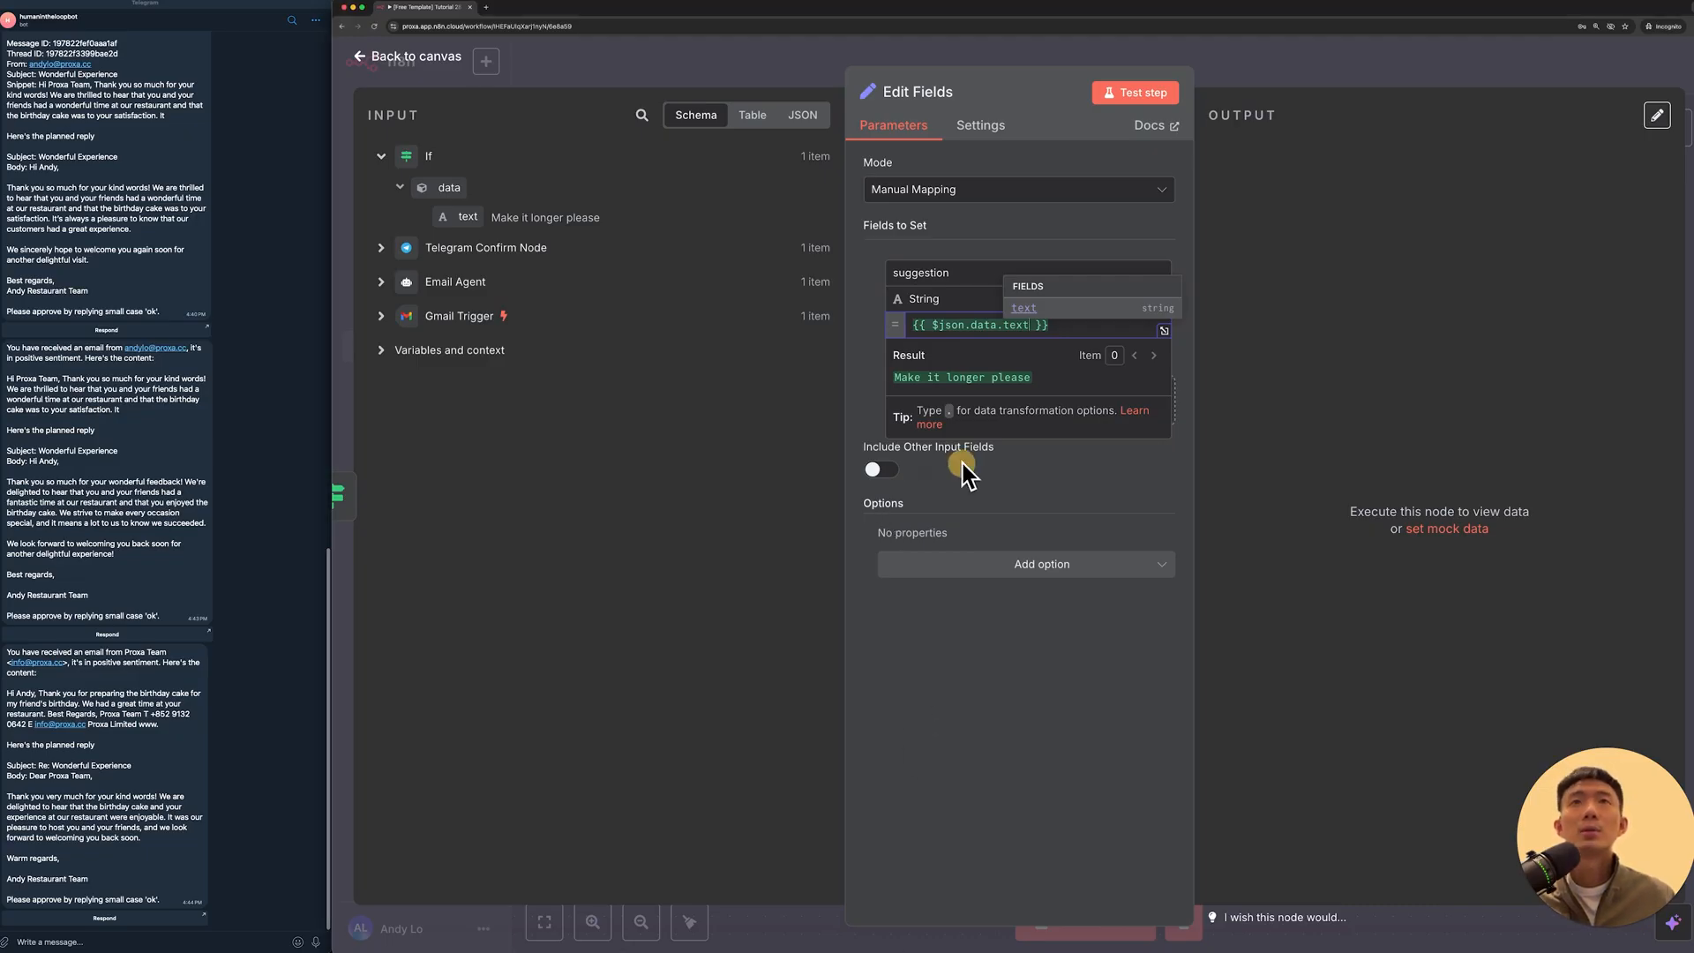
{"action": "left_click", "coordinate": [864, 369]}
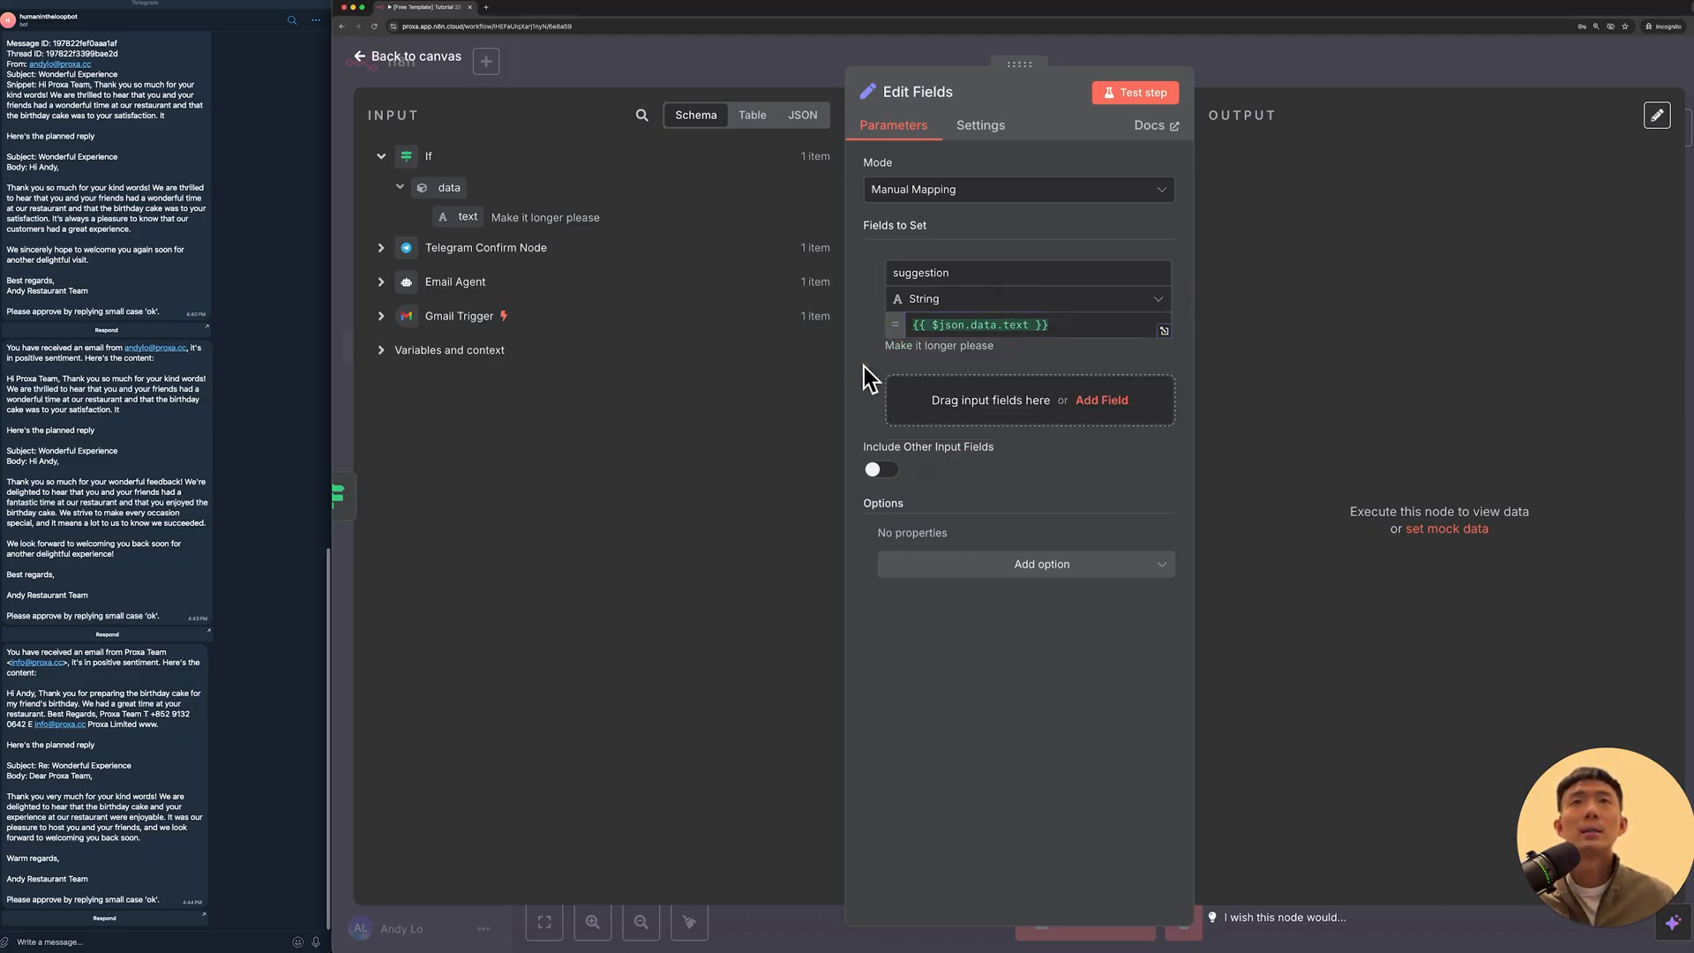
Step: Add a string field named From in Edit Fields and map it to the Email Agent's sender_email output
{"action": "left_click", "coordinate": [1091, 404]}
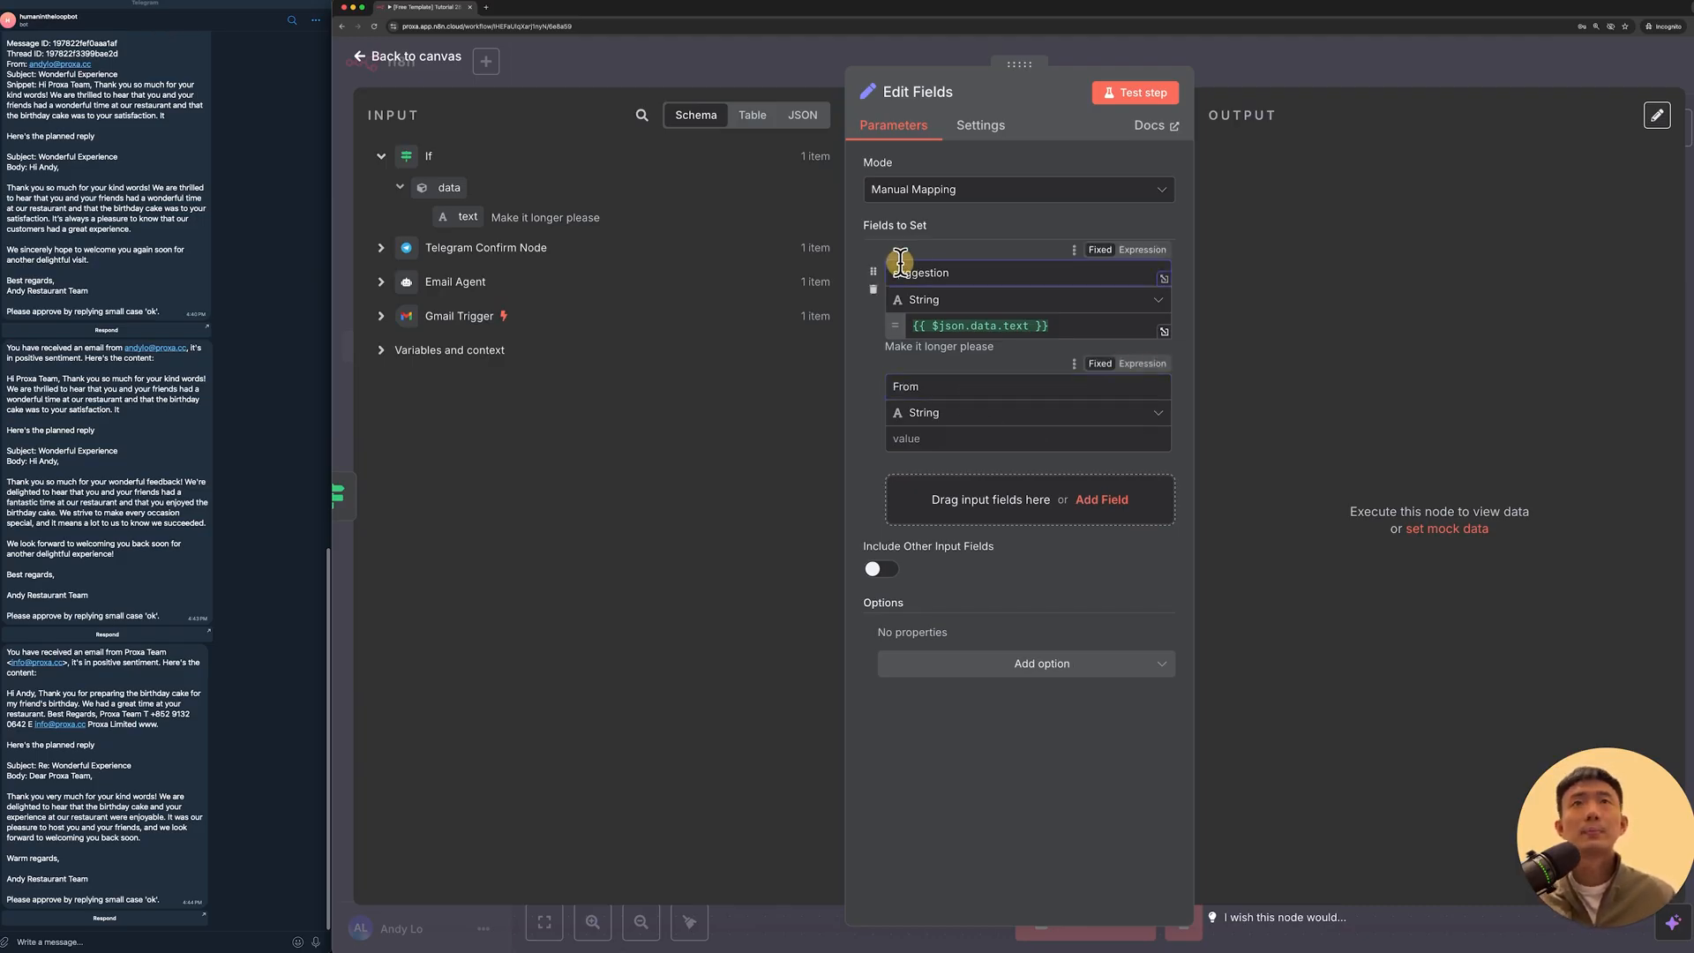
{"action": "key", "text": "Tab"}
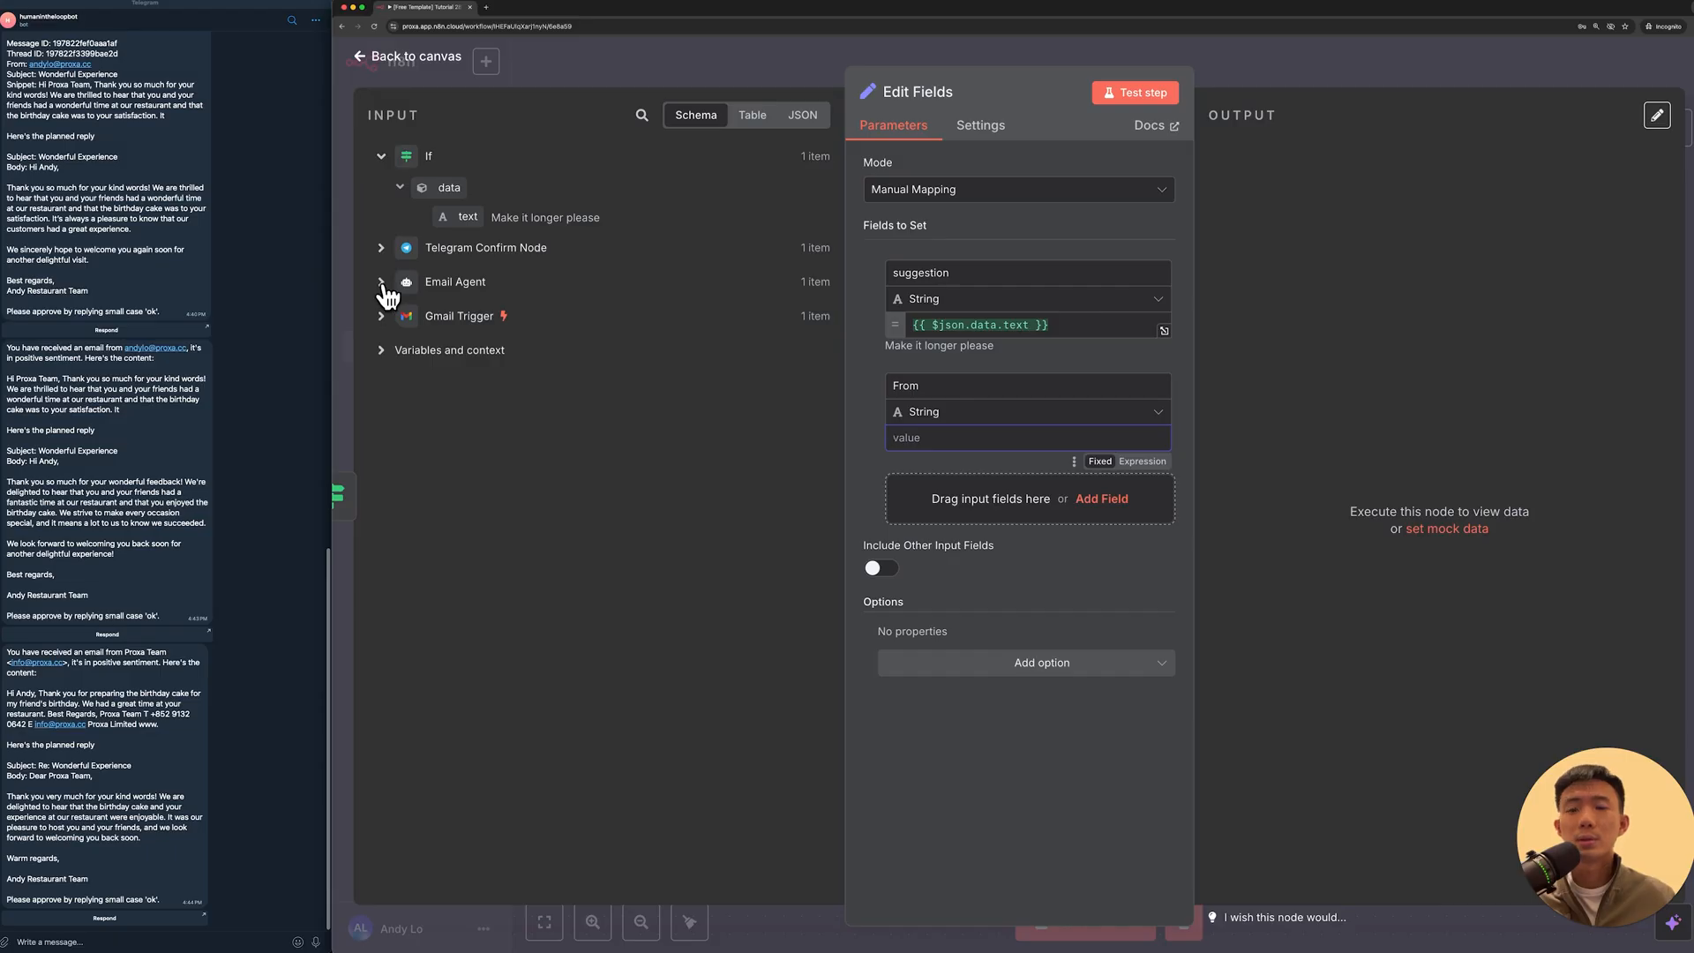
{"action": "left_click", "coordinate": [383, 284]}
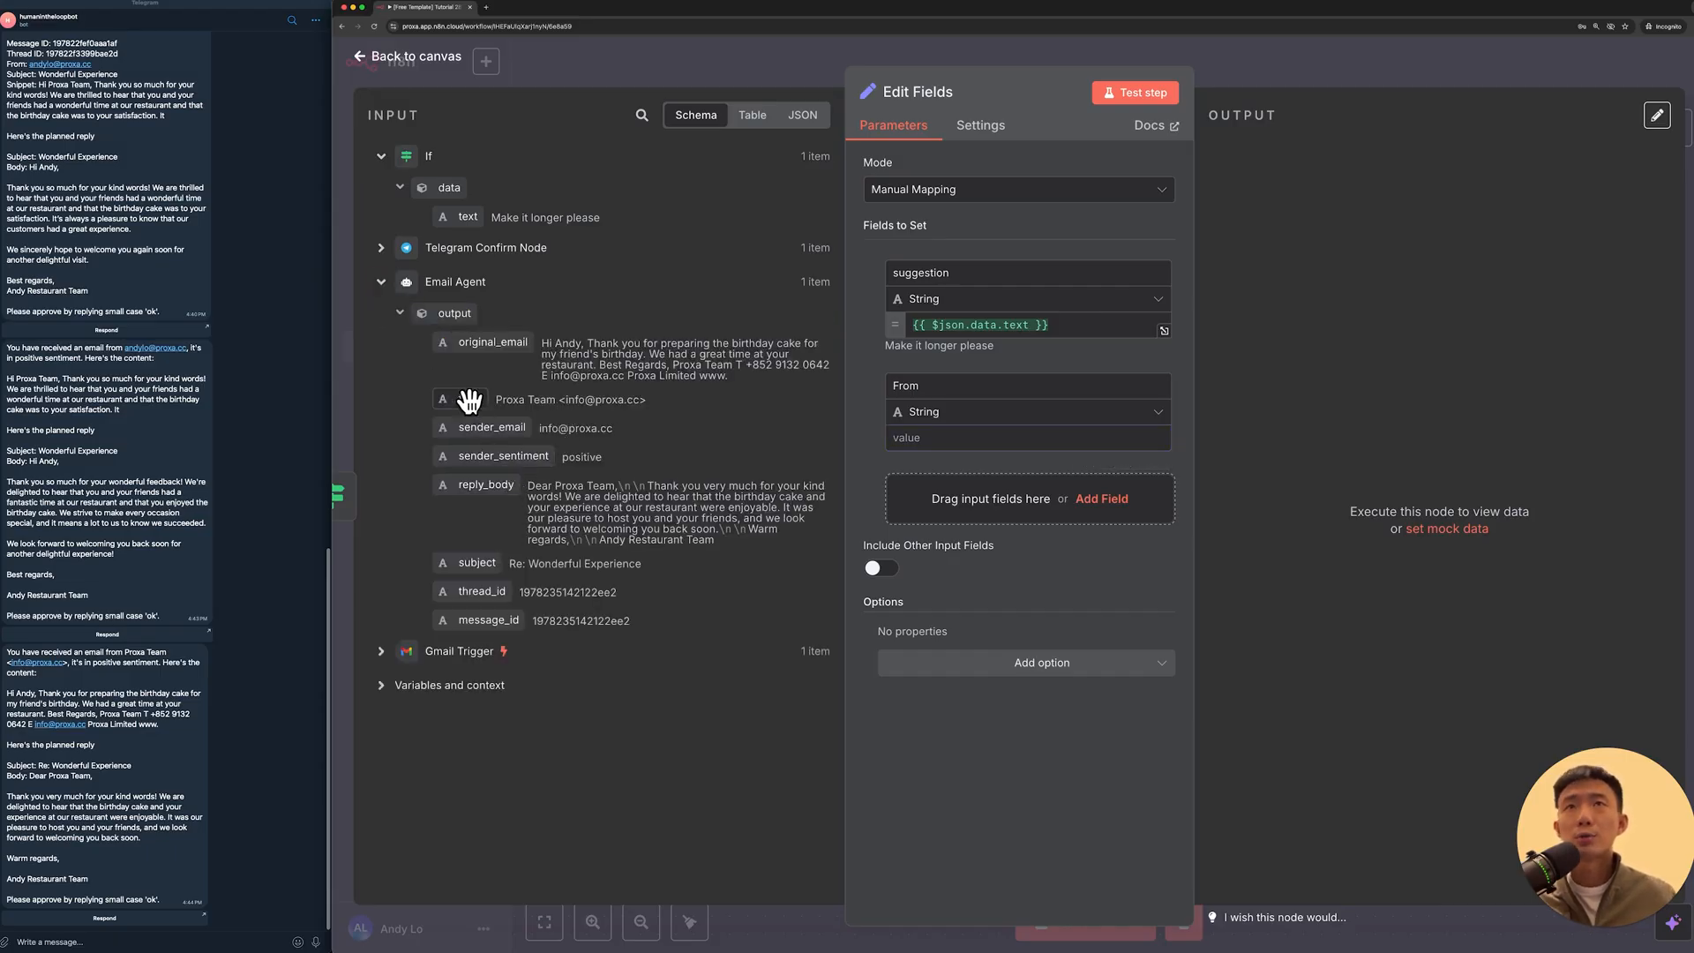
{"action": "left_click_drag", "start_coordinate": [477, 430], "coordinate": [971, 457]}
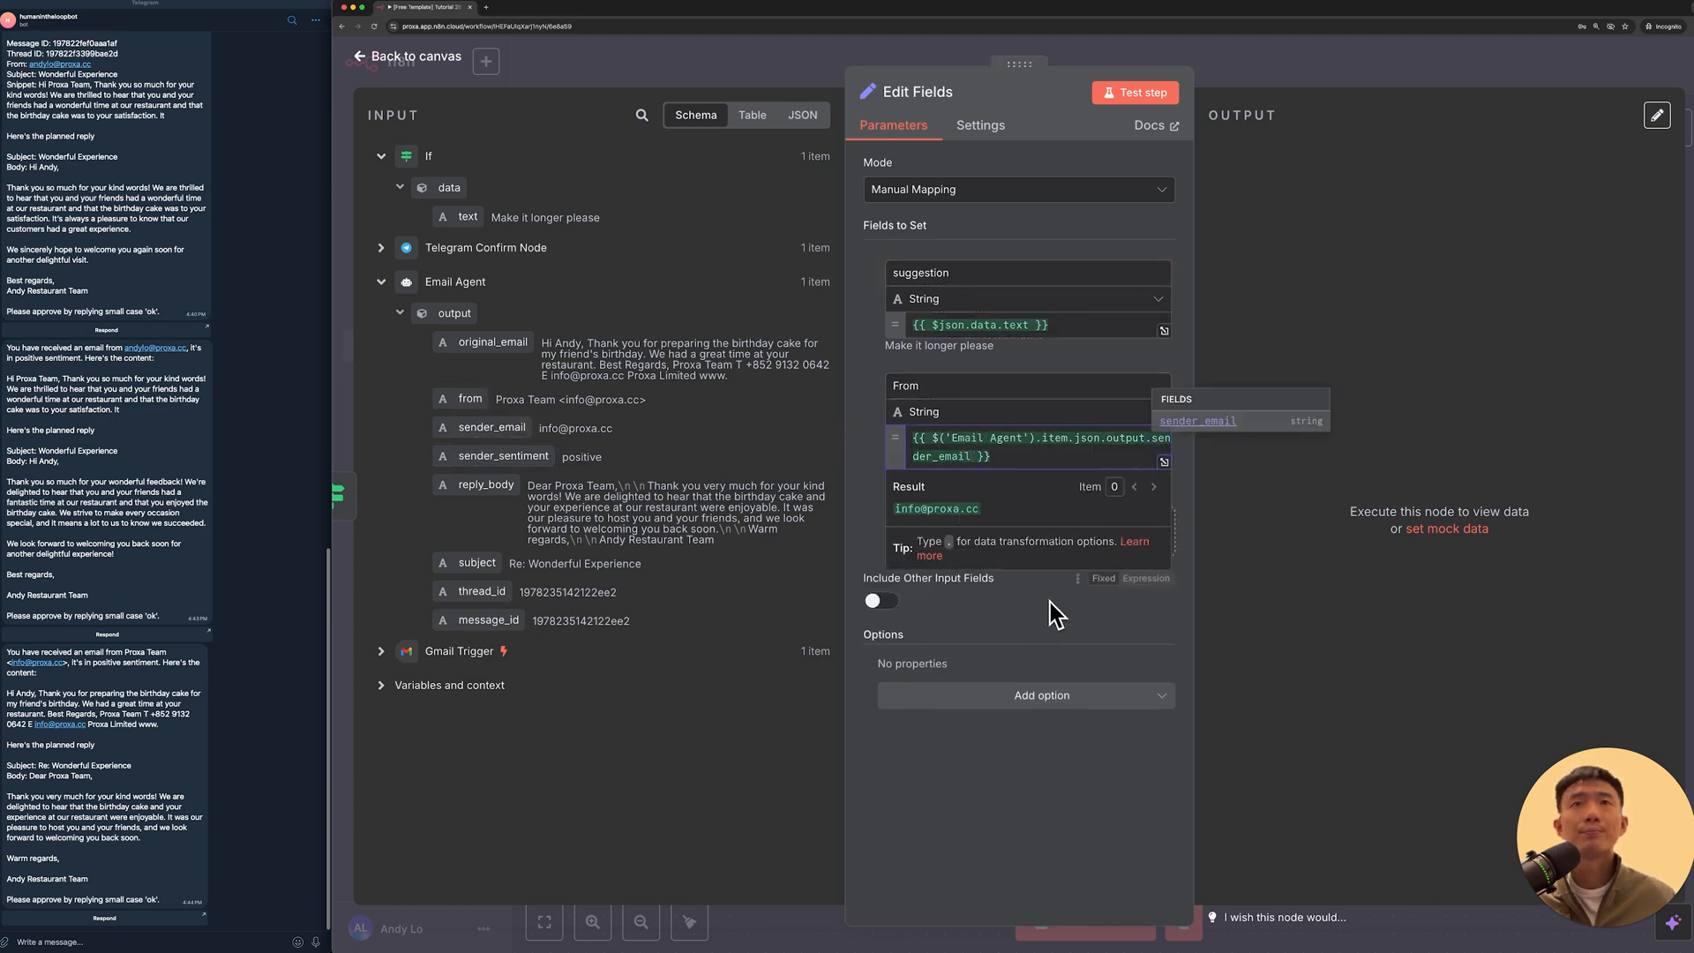
{"action": "left_click", "coordinate": [861, 510]}
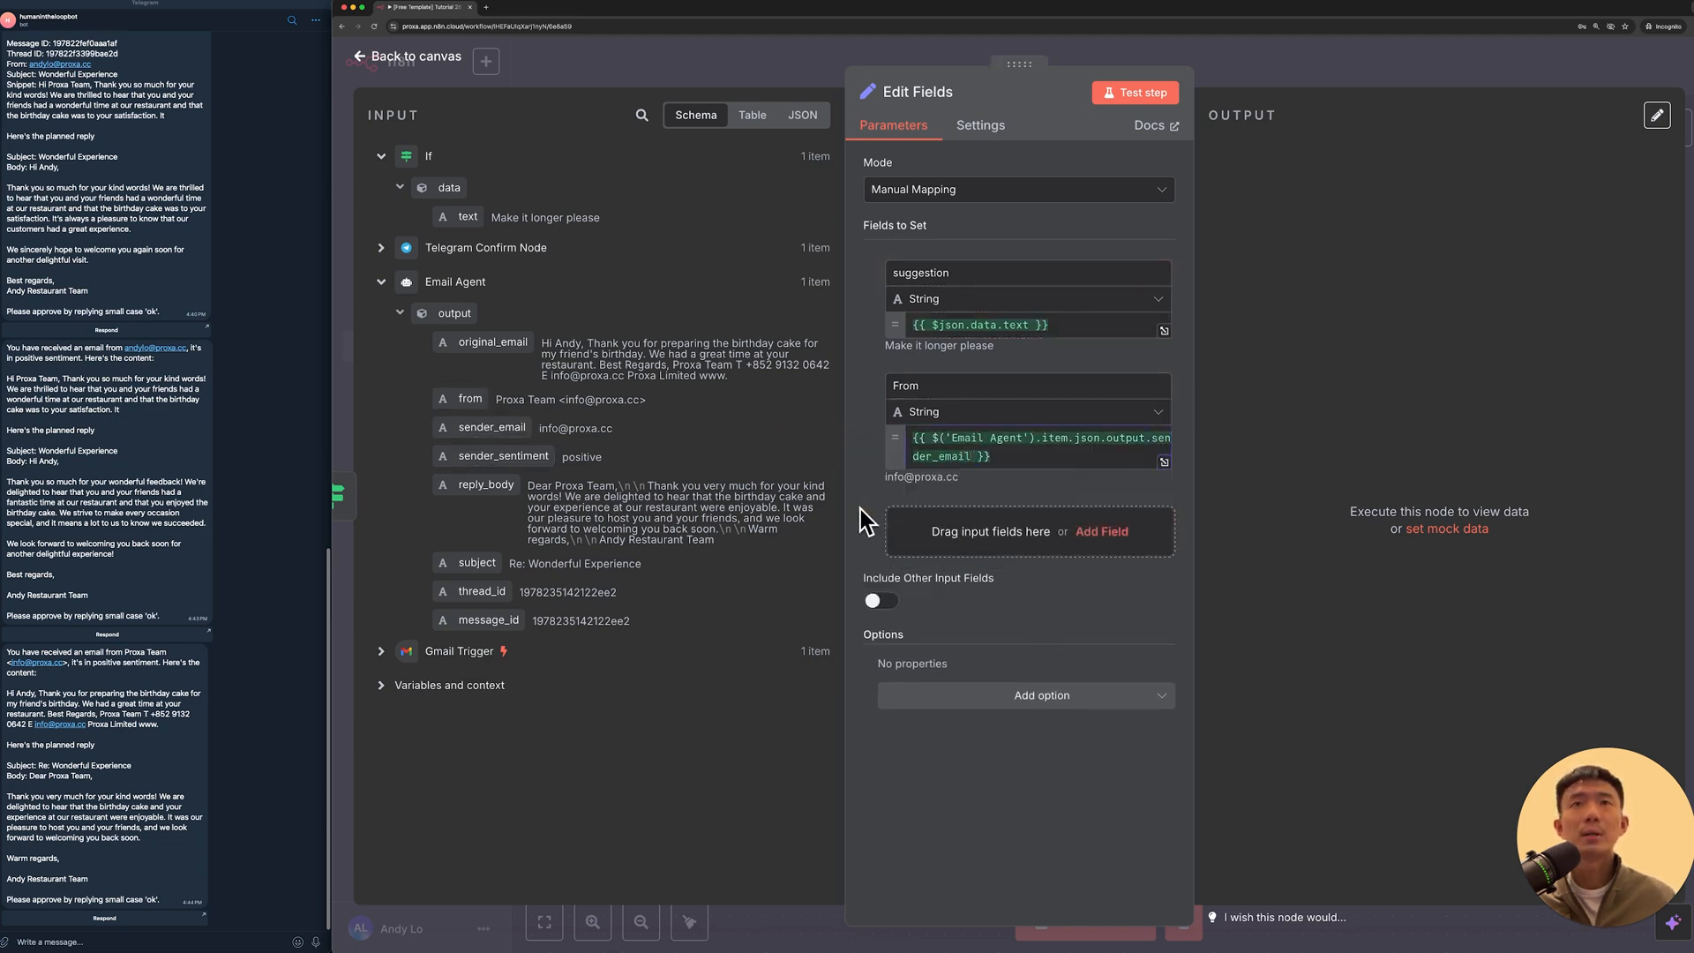
Step: Add a string field named Subject and map it to the Email Agent's subject output
{"action": "left_click", "coordinate": [1102, 531]}
{"action": "left_click", "coordinate": [1021, 522]}
{"action": "type", "text": "Subject"}
{"action": "left_click", "coordinate": [980, 569]}
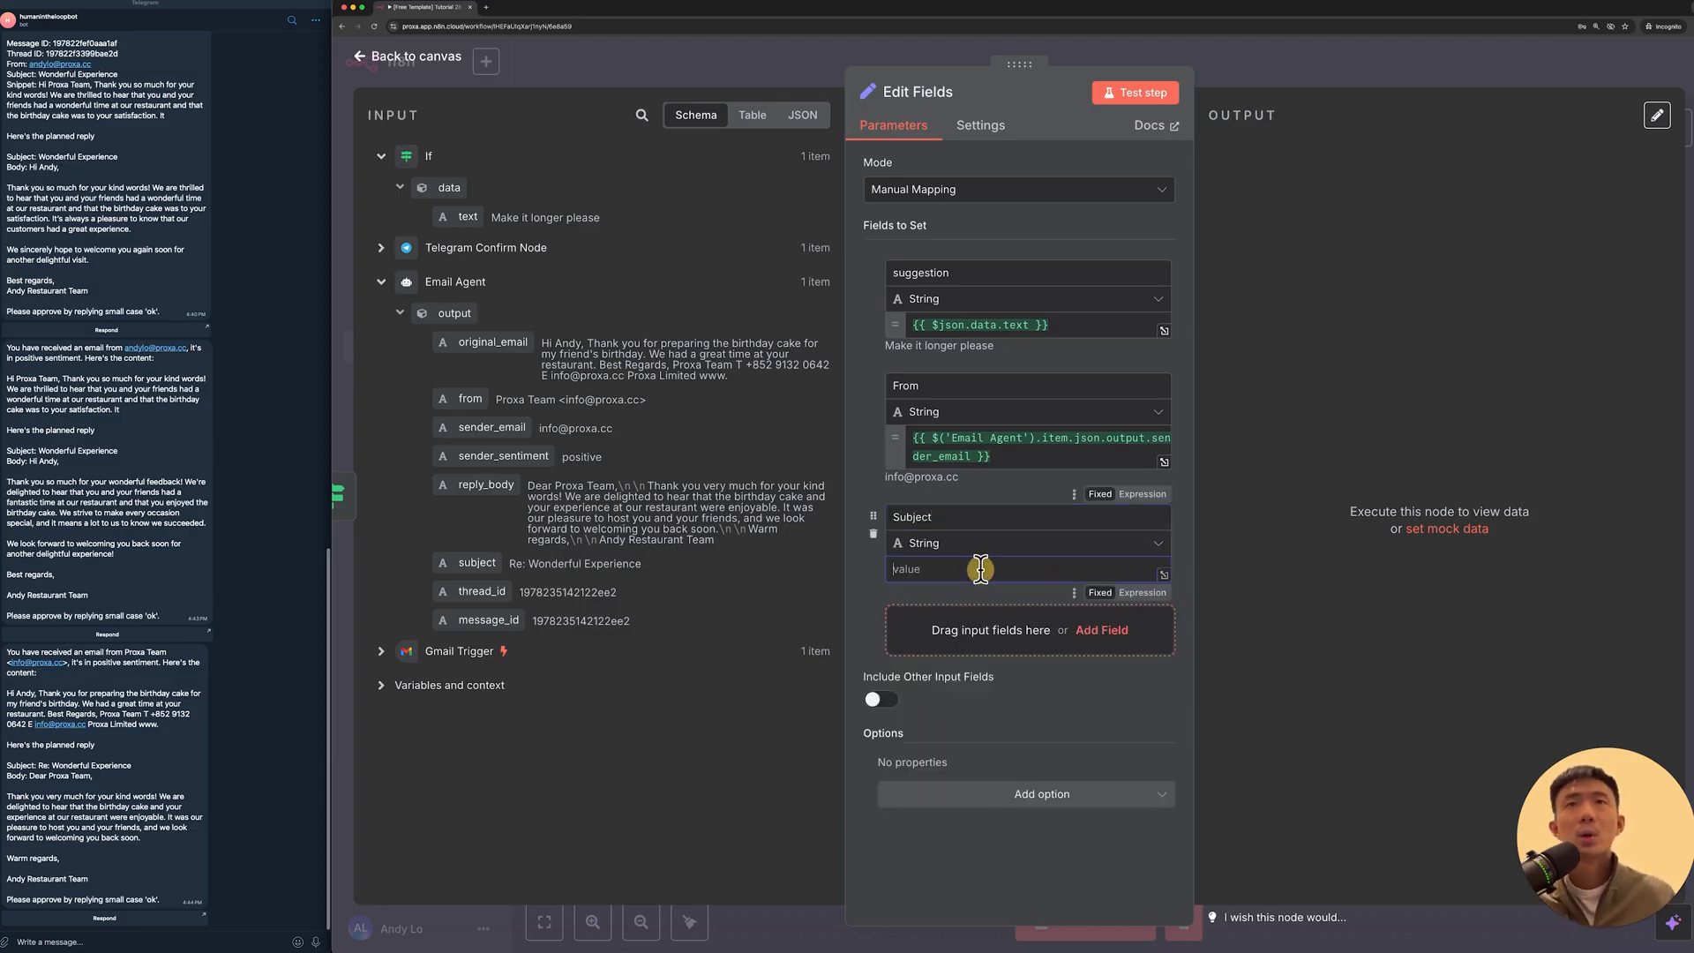
{"action": "left_click_drag", "start_coordinate": [498, 544], "coordinate": [940, 571]}
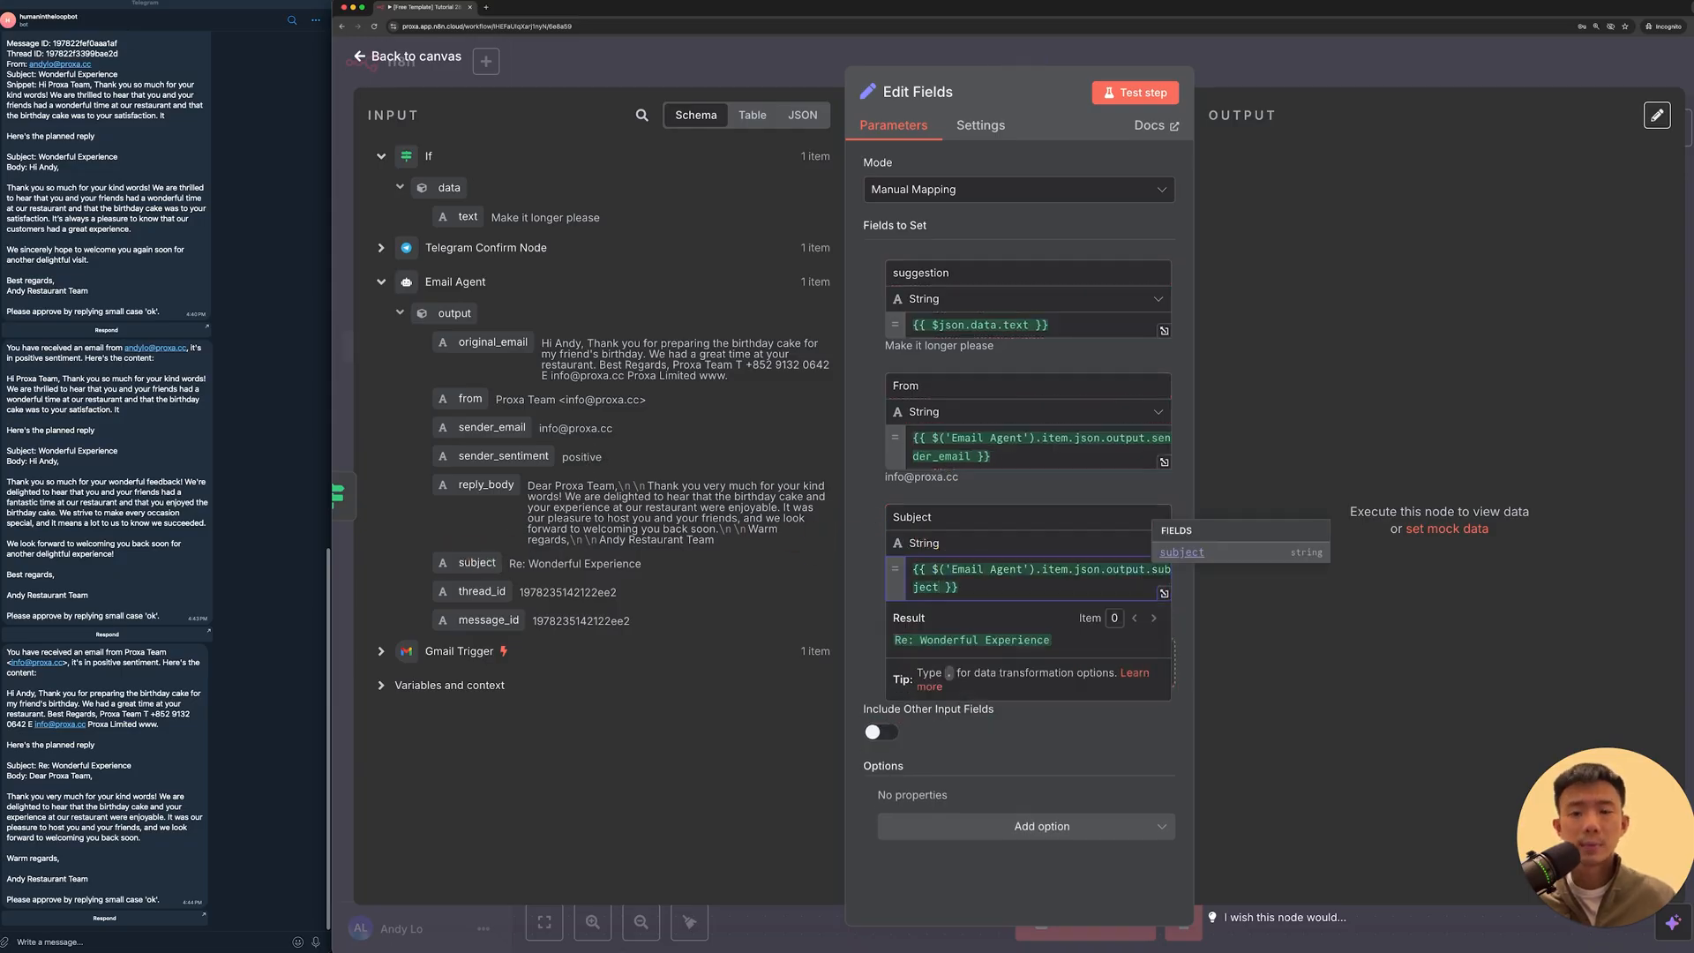
{"action": "left_click", "coordinate": [858, 673]}
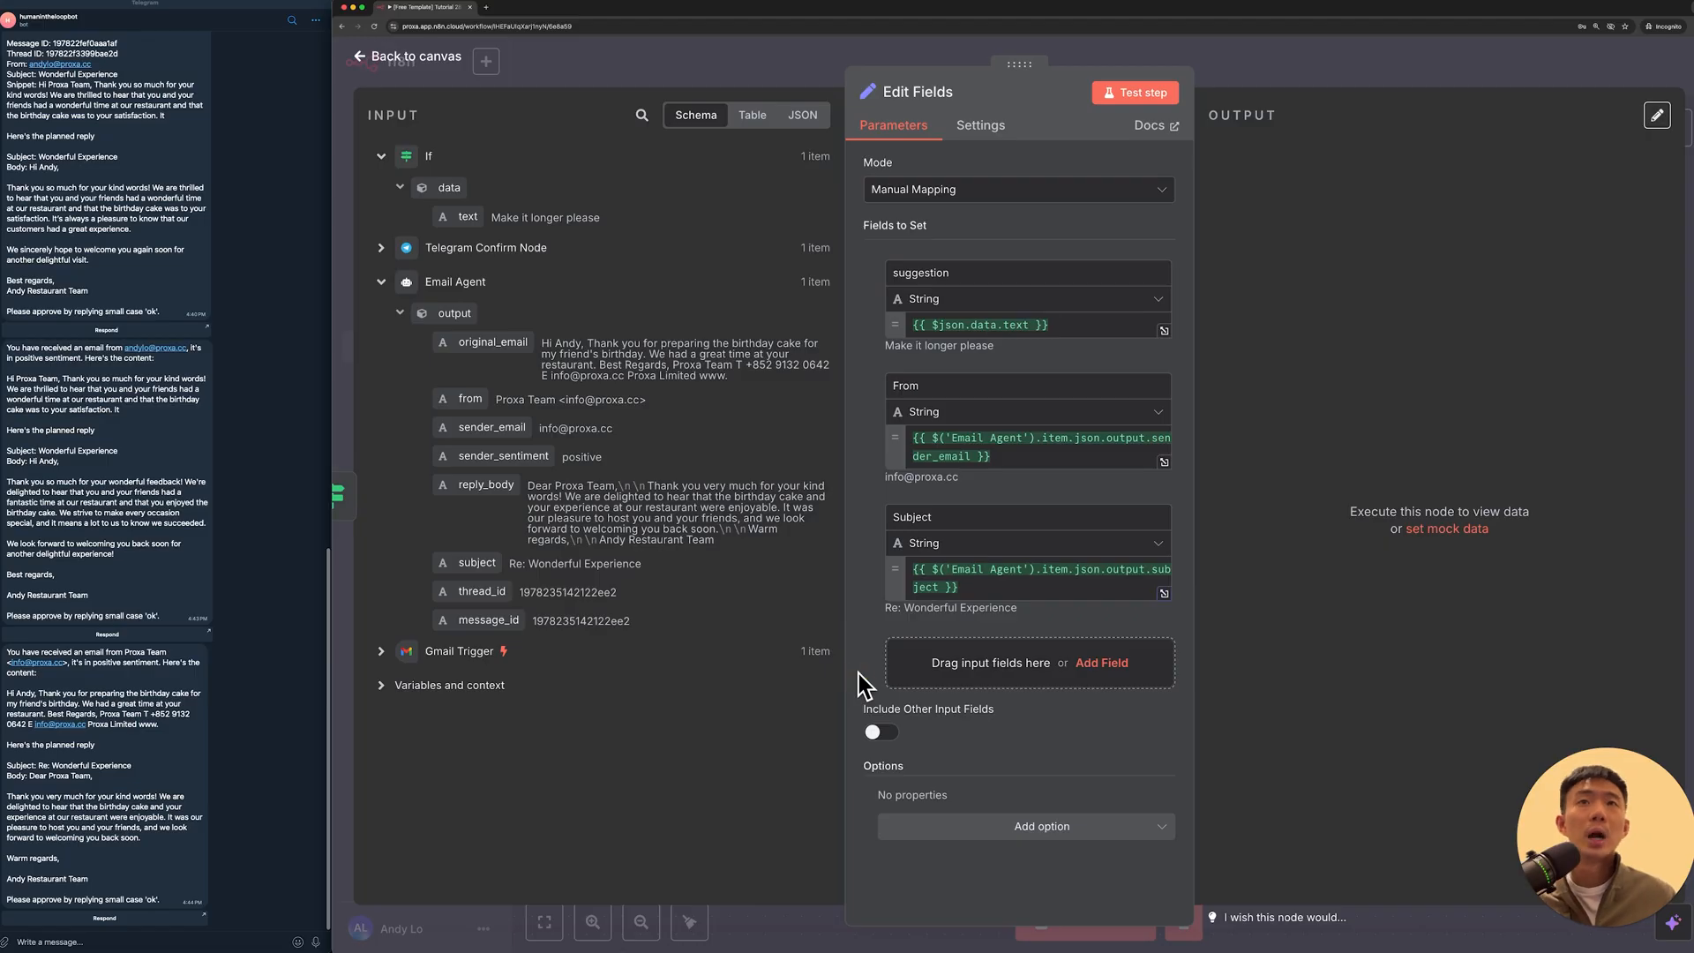
Step: Add a string field named snippet and map it to the Email Agent's reply_body output
{"action": "left_click", "coordinate": [1103, 664]}
{"action": "left_click", "coordinate": [1002, 649]}
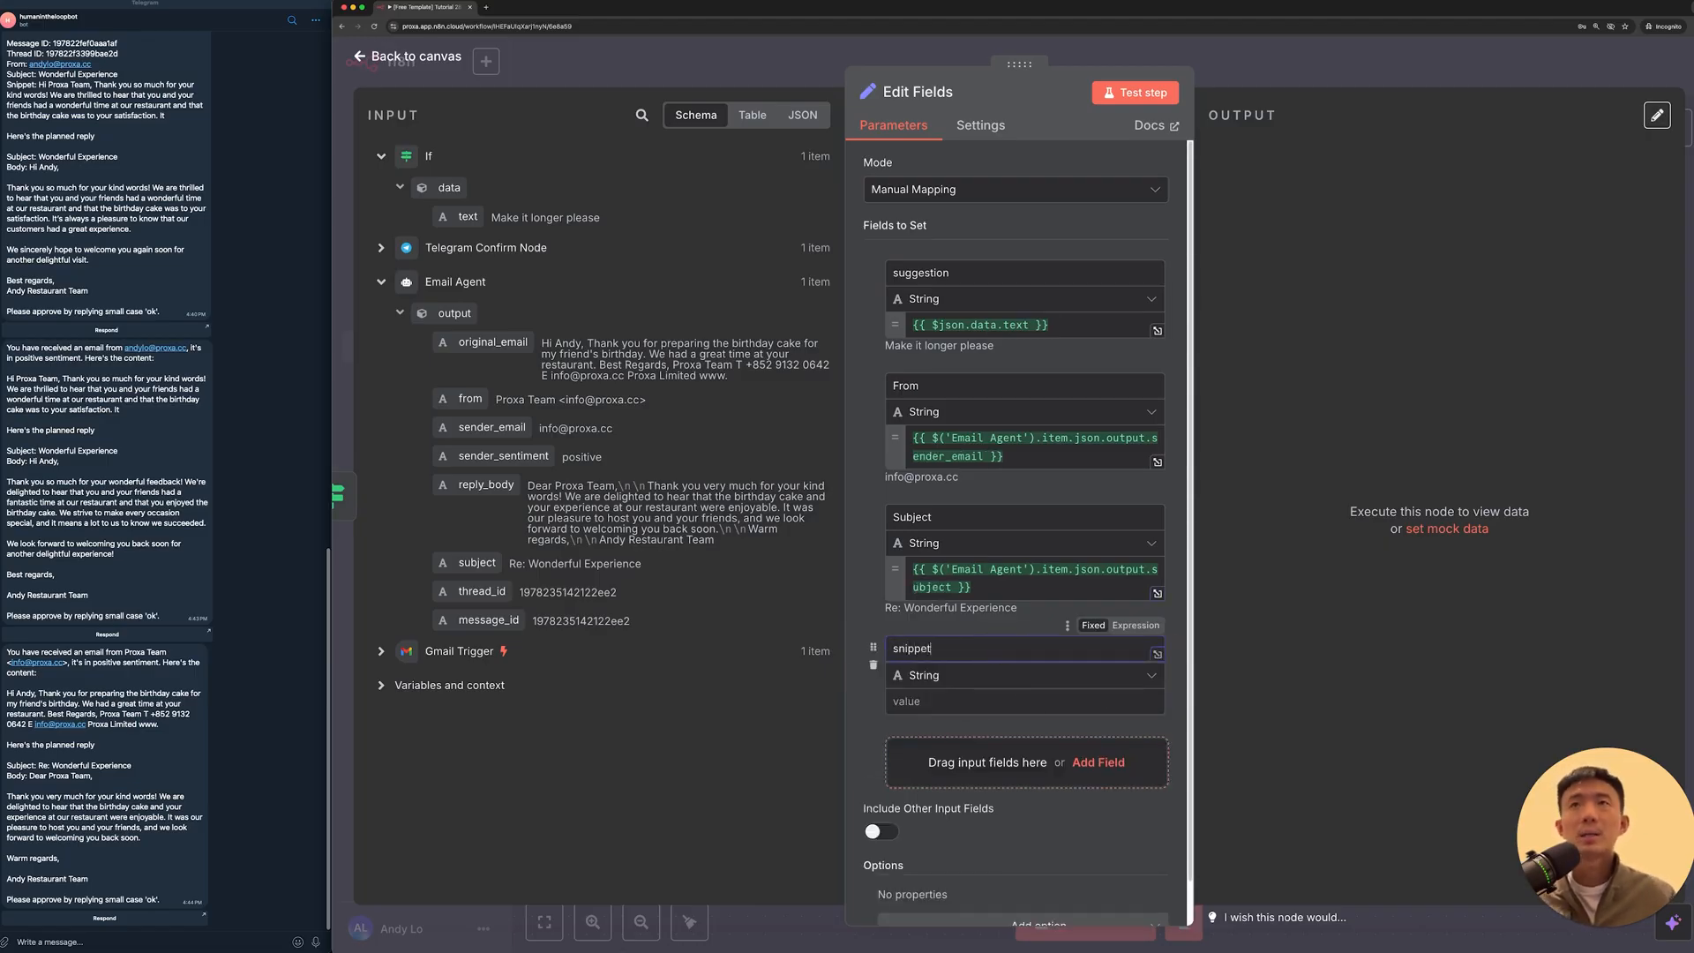
{"action": "left_click", "coordinate": [939, 702]}
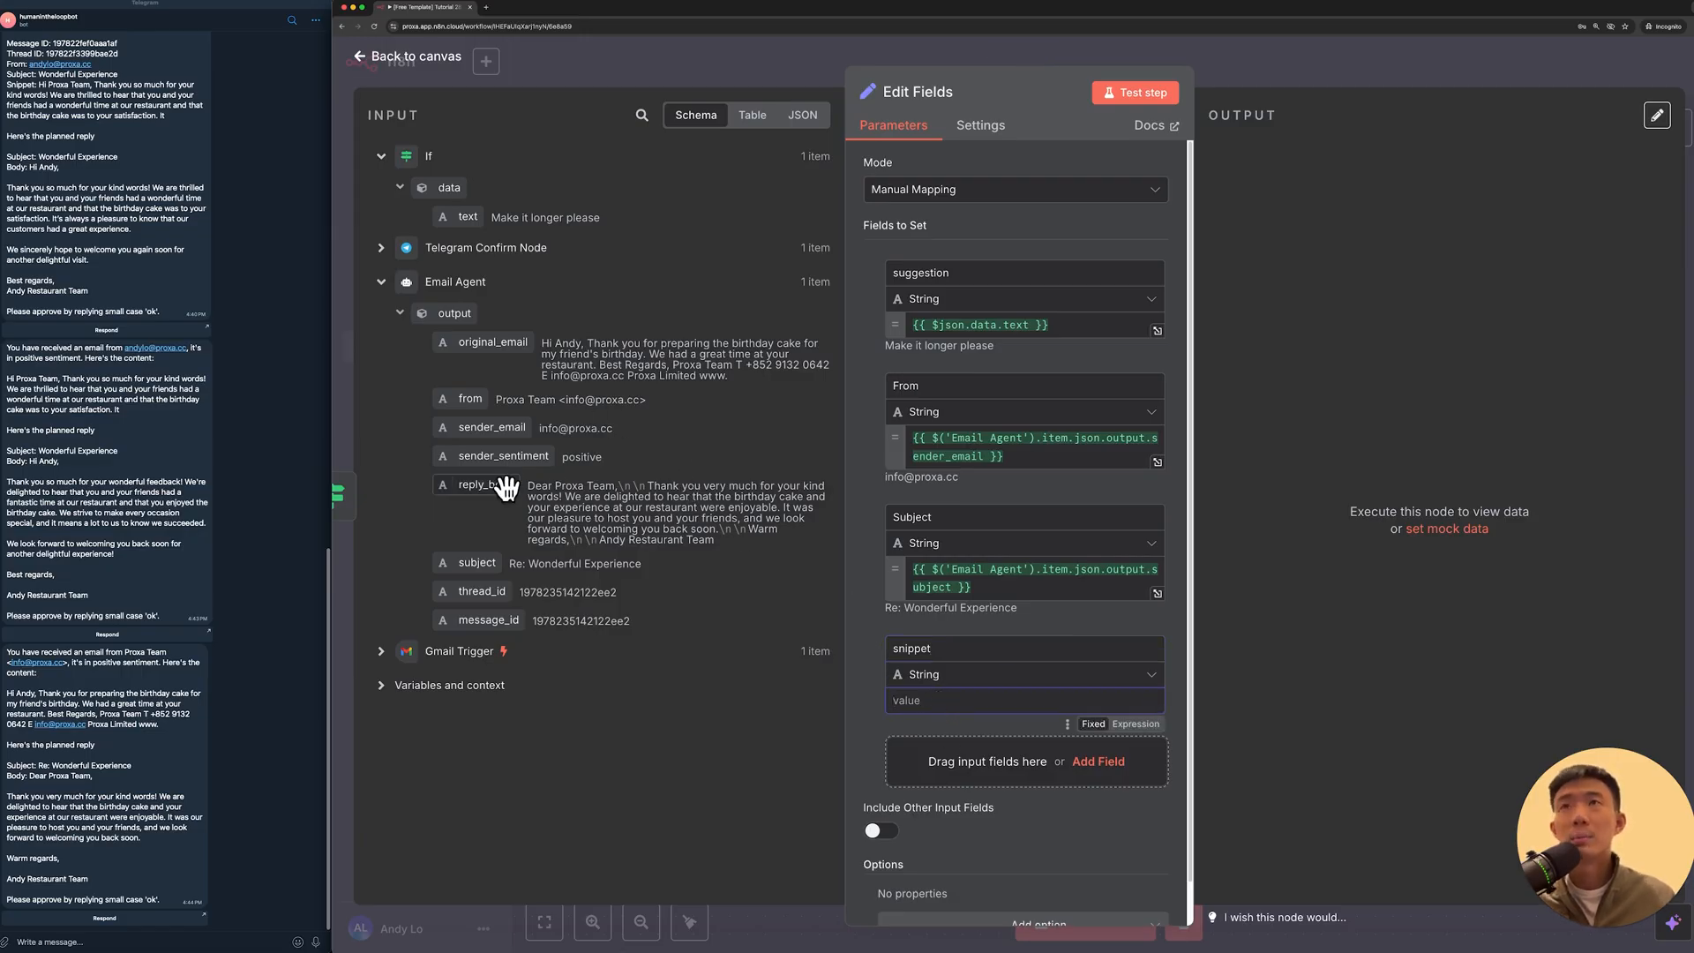
{"action": "left_click_drag", "start_coordinate": [490, 485], "coordinate": [965, 707]}
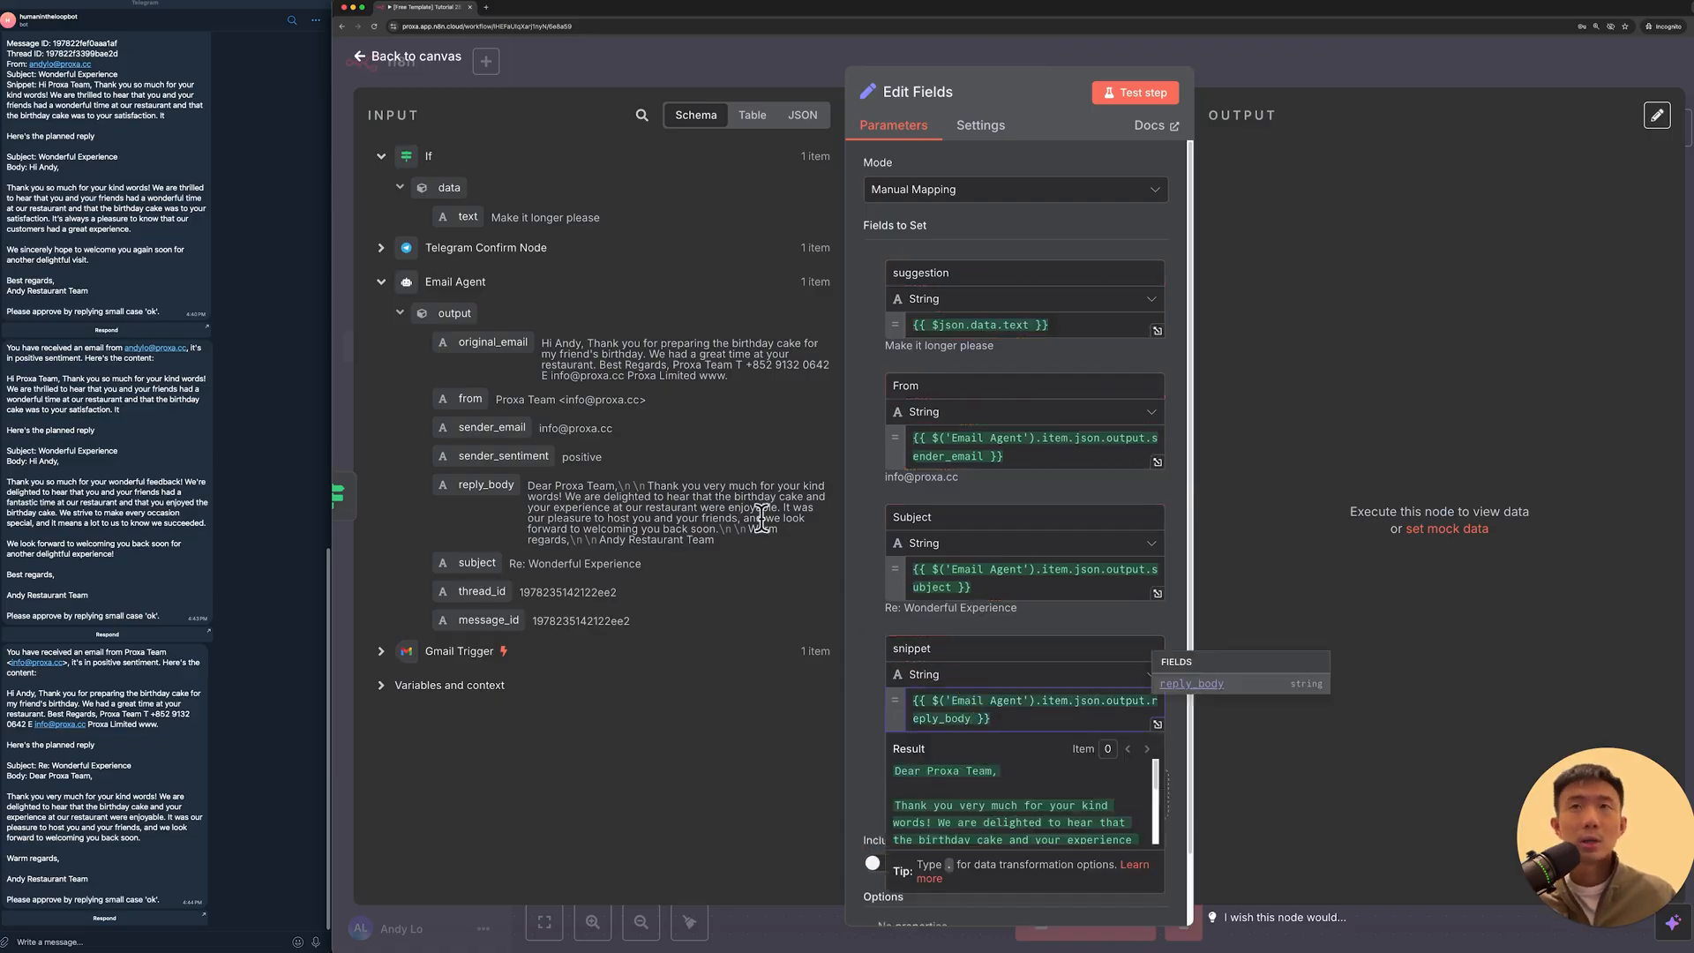
Step: Add a string field named thread_id and map it to the Email Agent's thread_id output
{"action": "scroll", "coordinate": [883, 688], "scroll_direction": "down", "scroll_amount": 2}
{"action": "left_click", "coordinate": [885, 694]}
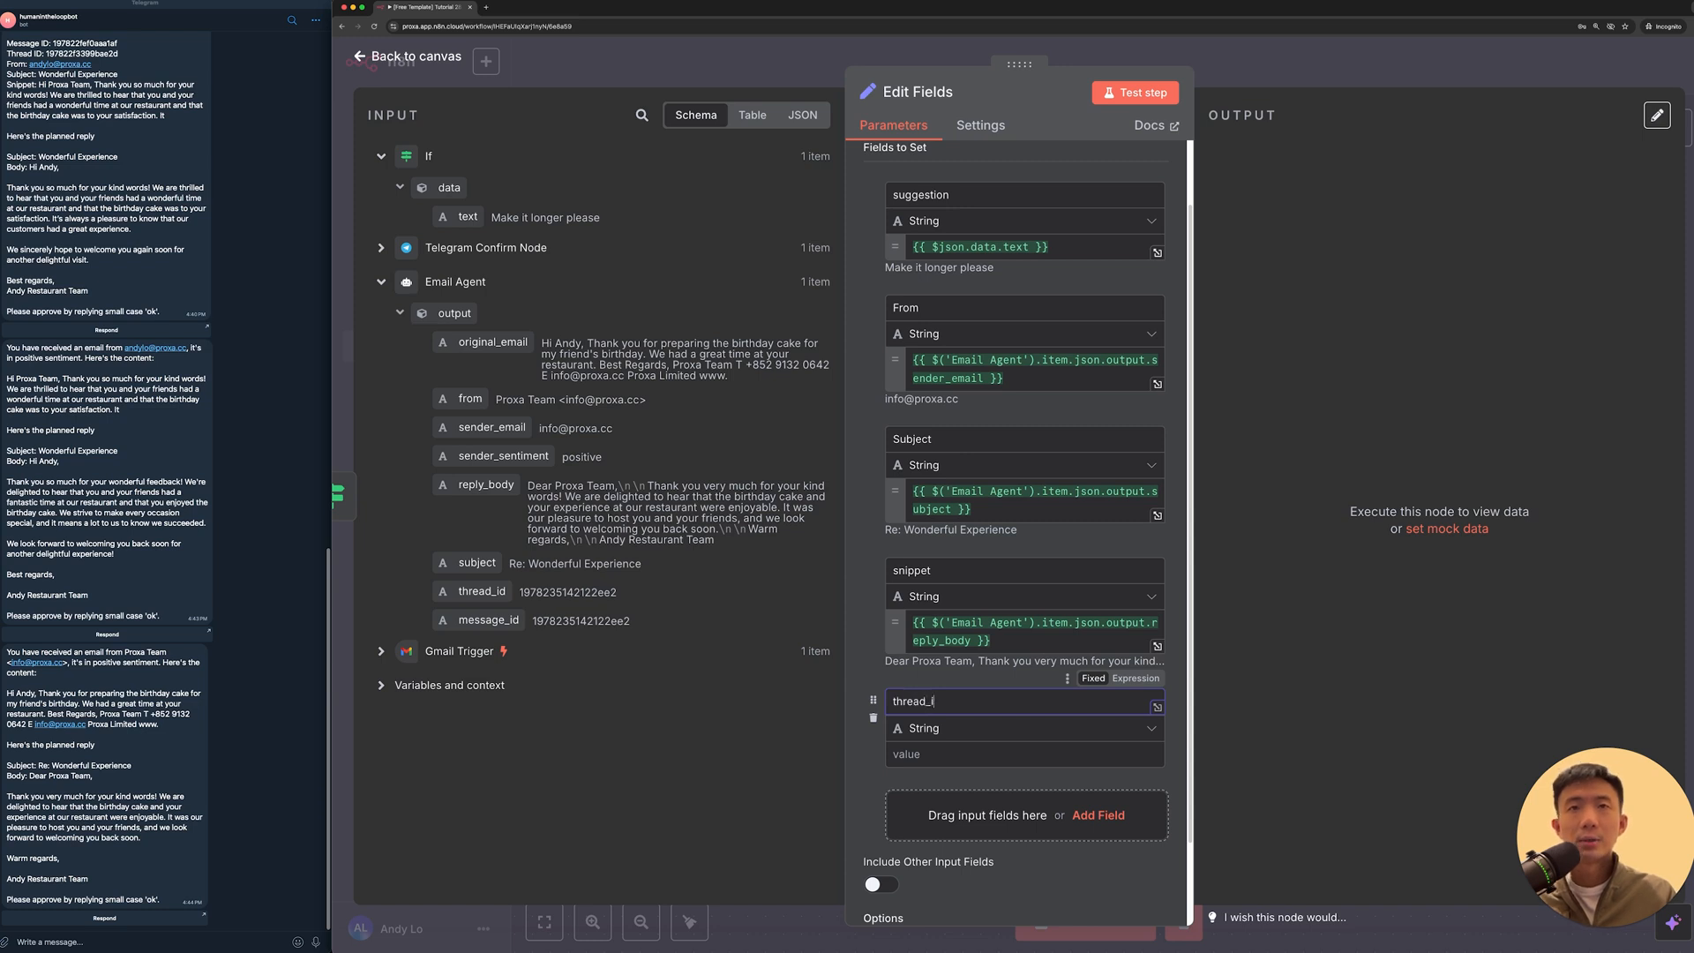
{"action": "left_click", "coordinate": [918, 754]}
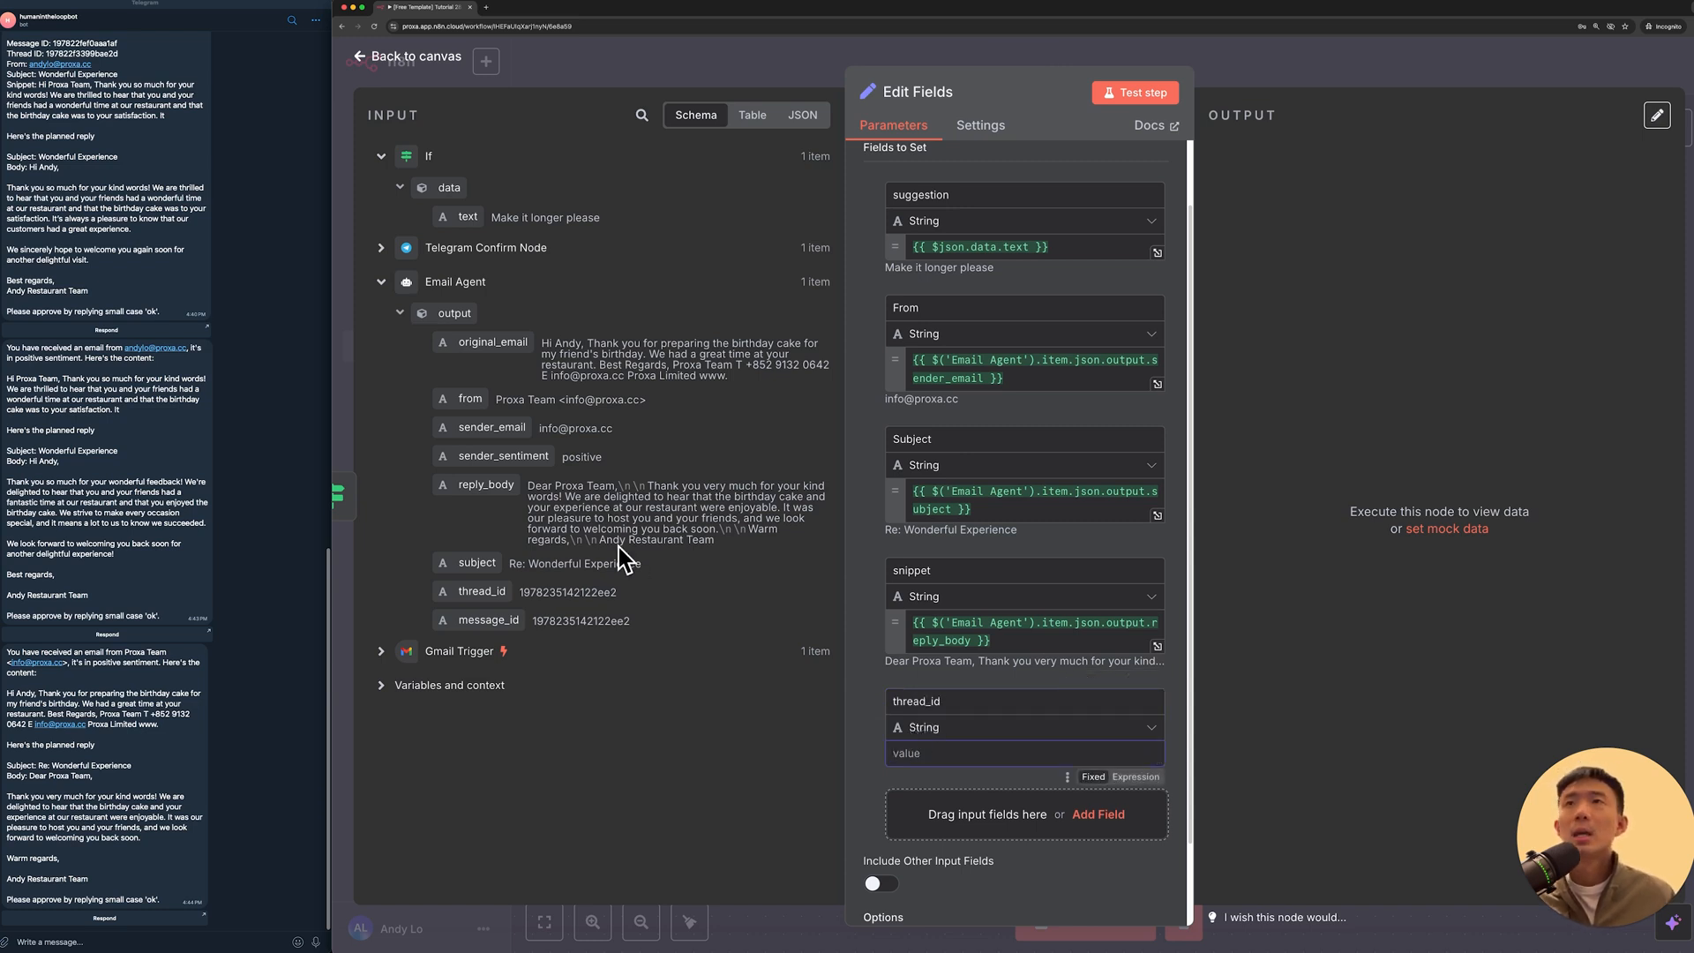
{"action": "left_click_drag", "start_coordinate": [465, 593], "coordinate": [906, 757]}
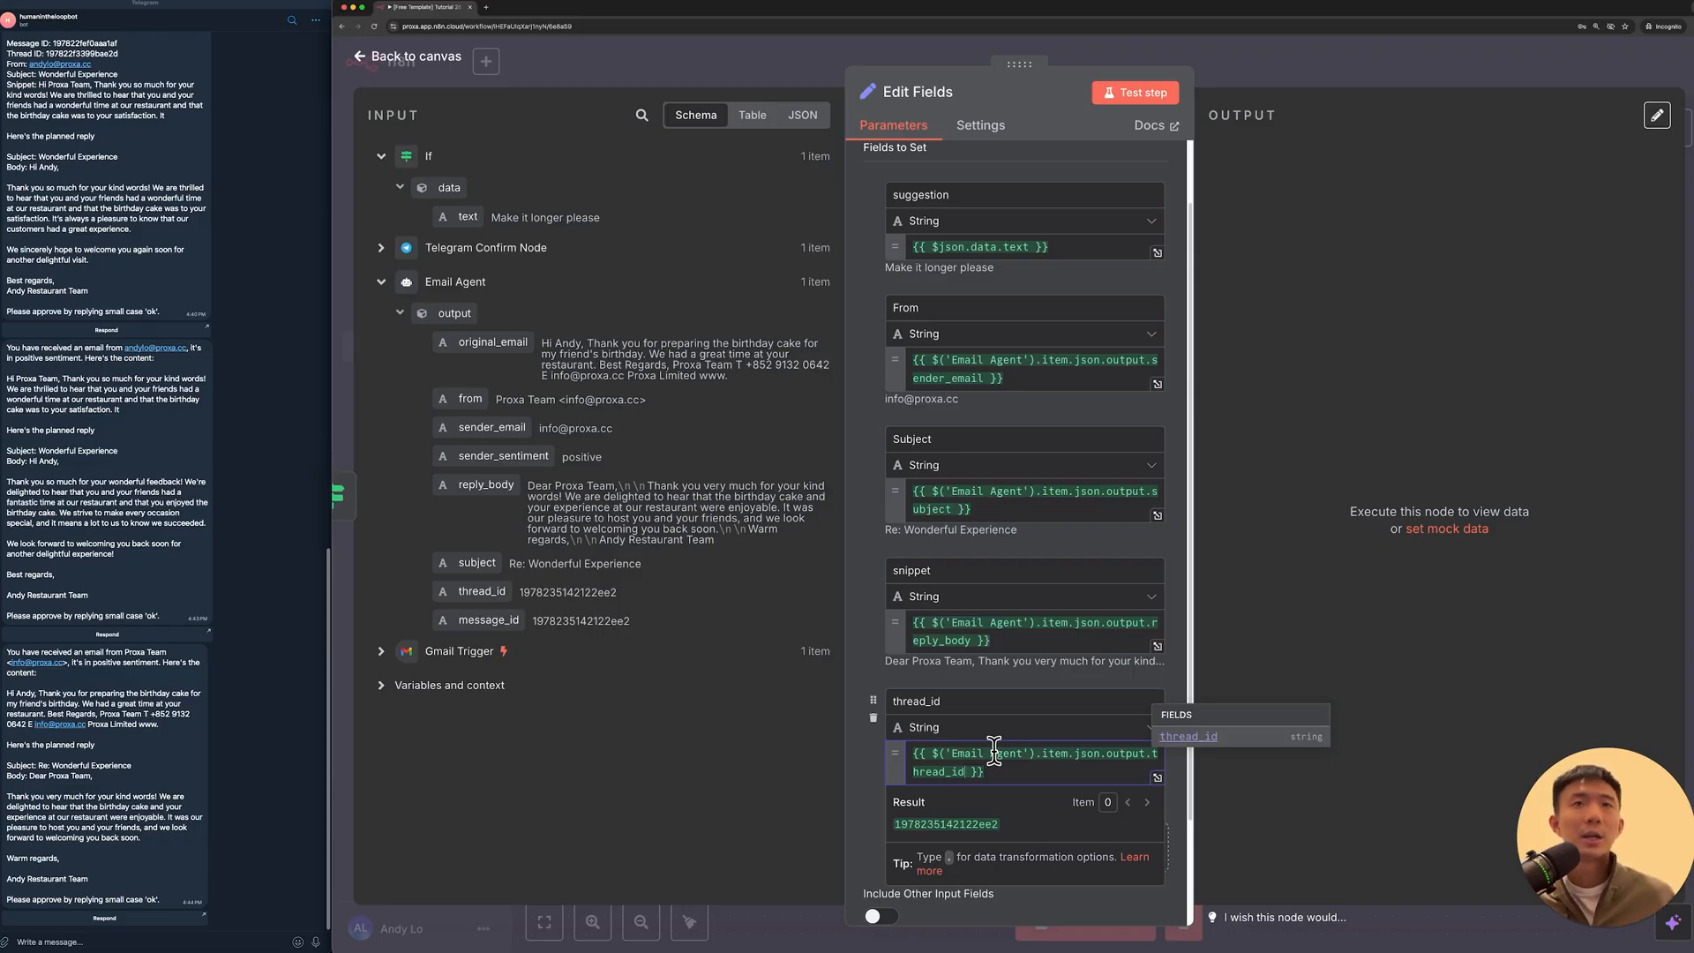
{"action": "left_click", "coordinate": [869, 755]}
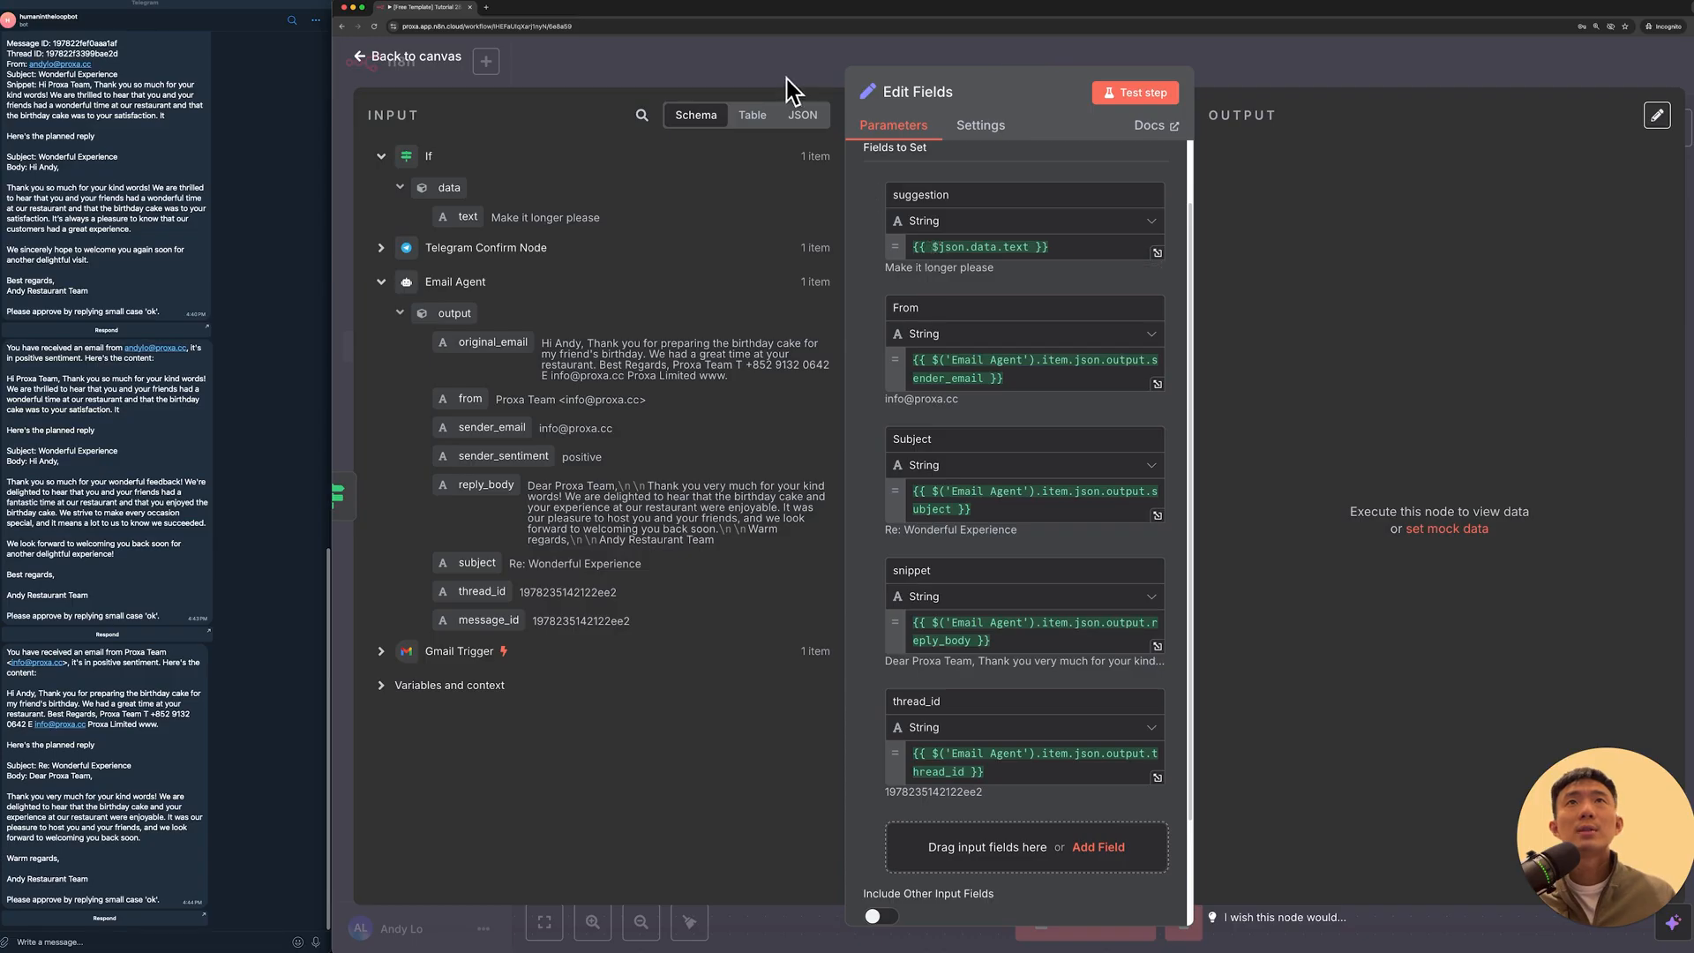
Step: Close the Edit Fields settings and move the node directly below the If node on the canvas
{"action": "key", "text": "Escape"}
{"action": "left_click_drag", "start_coordinate": [1347, 698], "coordinate": [1132, 841]}
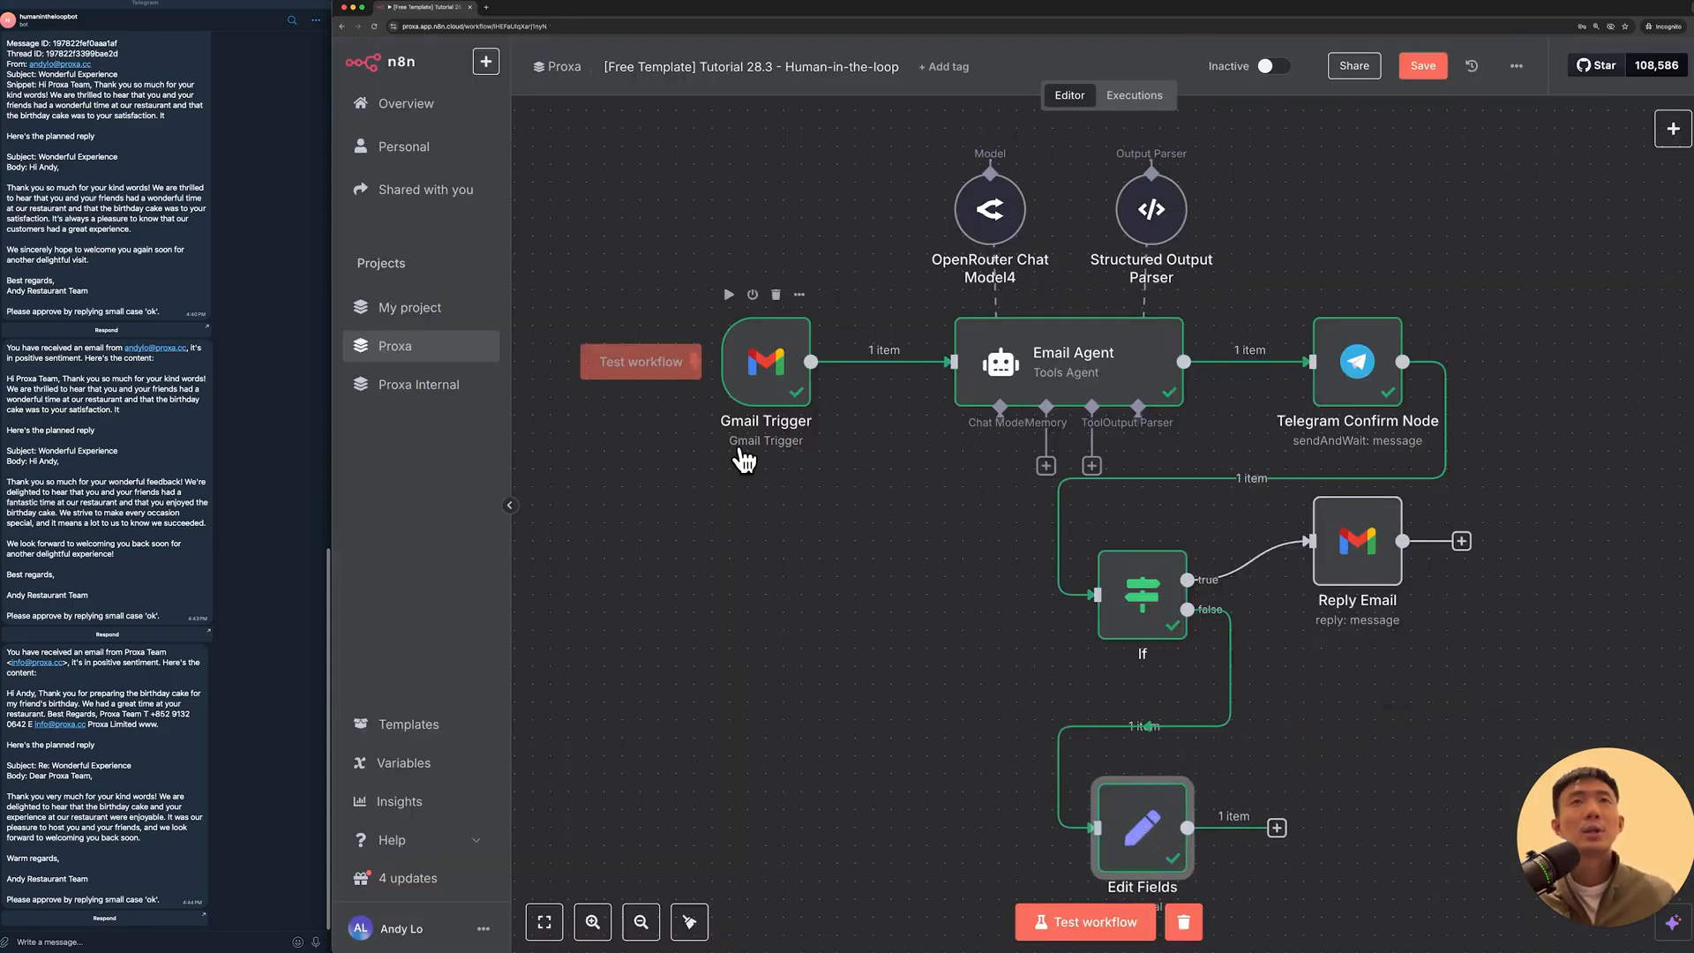
Step: Move the Gmail Trigger node up on the canvas and add an Execute A Sub Workflow node after Edit Fields
{"action": "left_click_drag", "start_coordinate": [794, 335], "coordinate": [769, 264]}
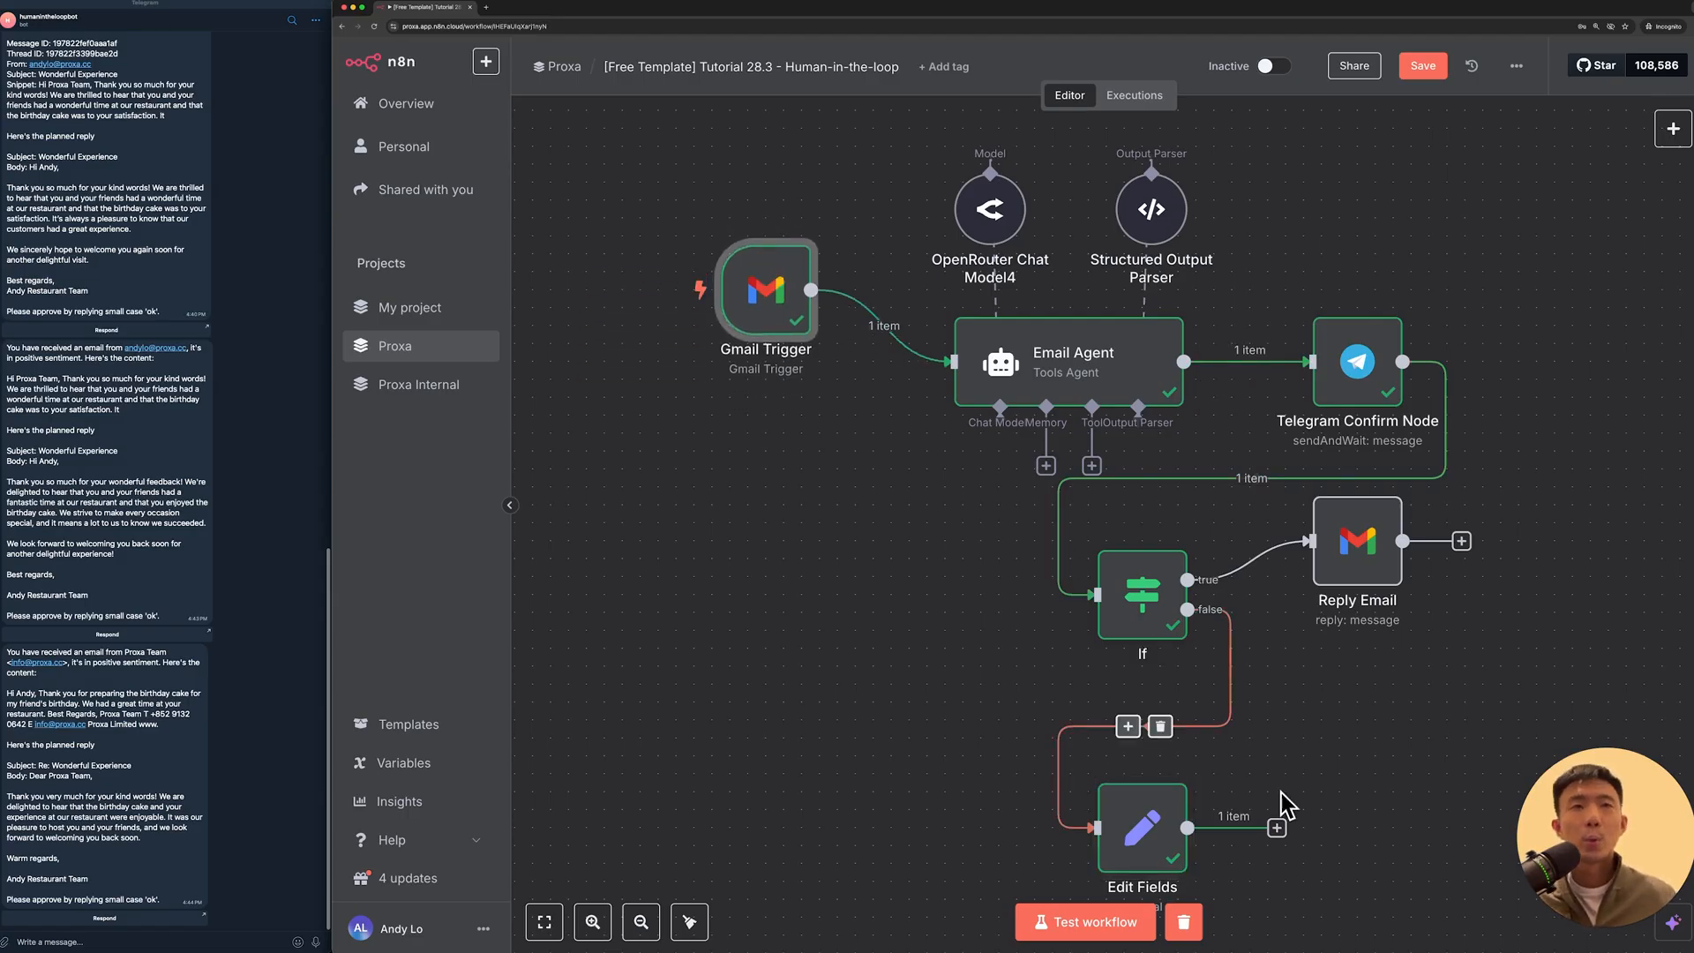
{"action": "left_click", "coordinate": [1276, 828]}
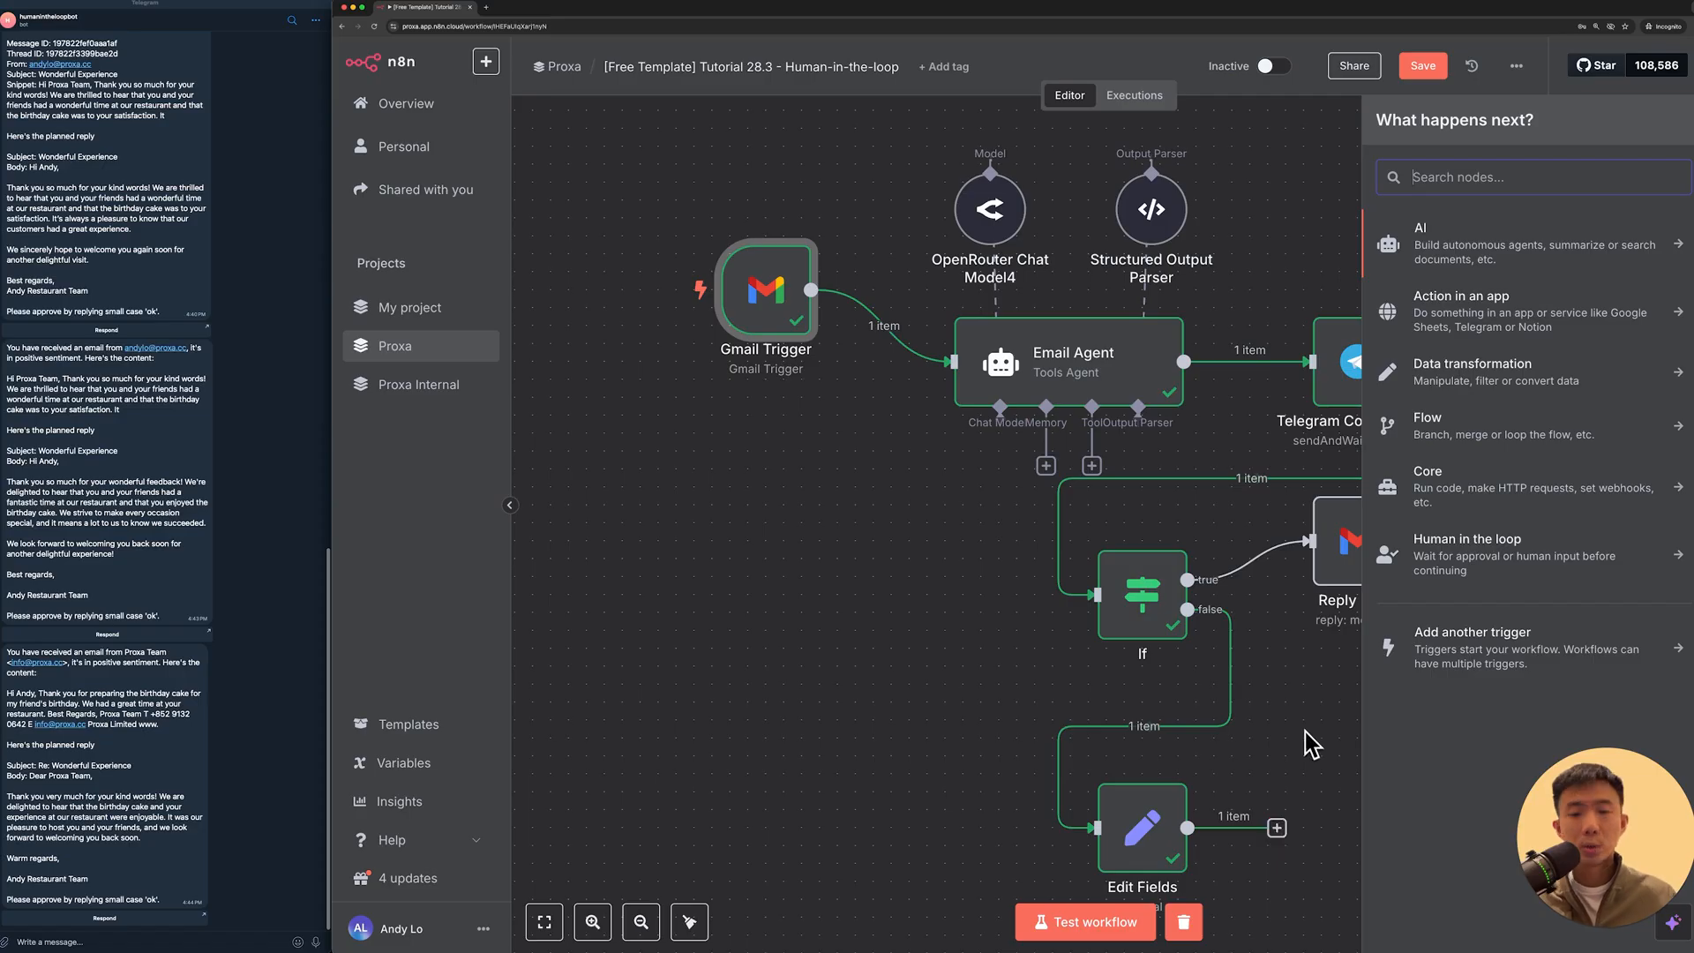
{"action": "type", "text": "exe"}
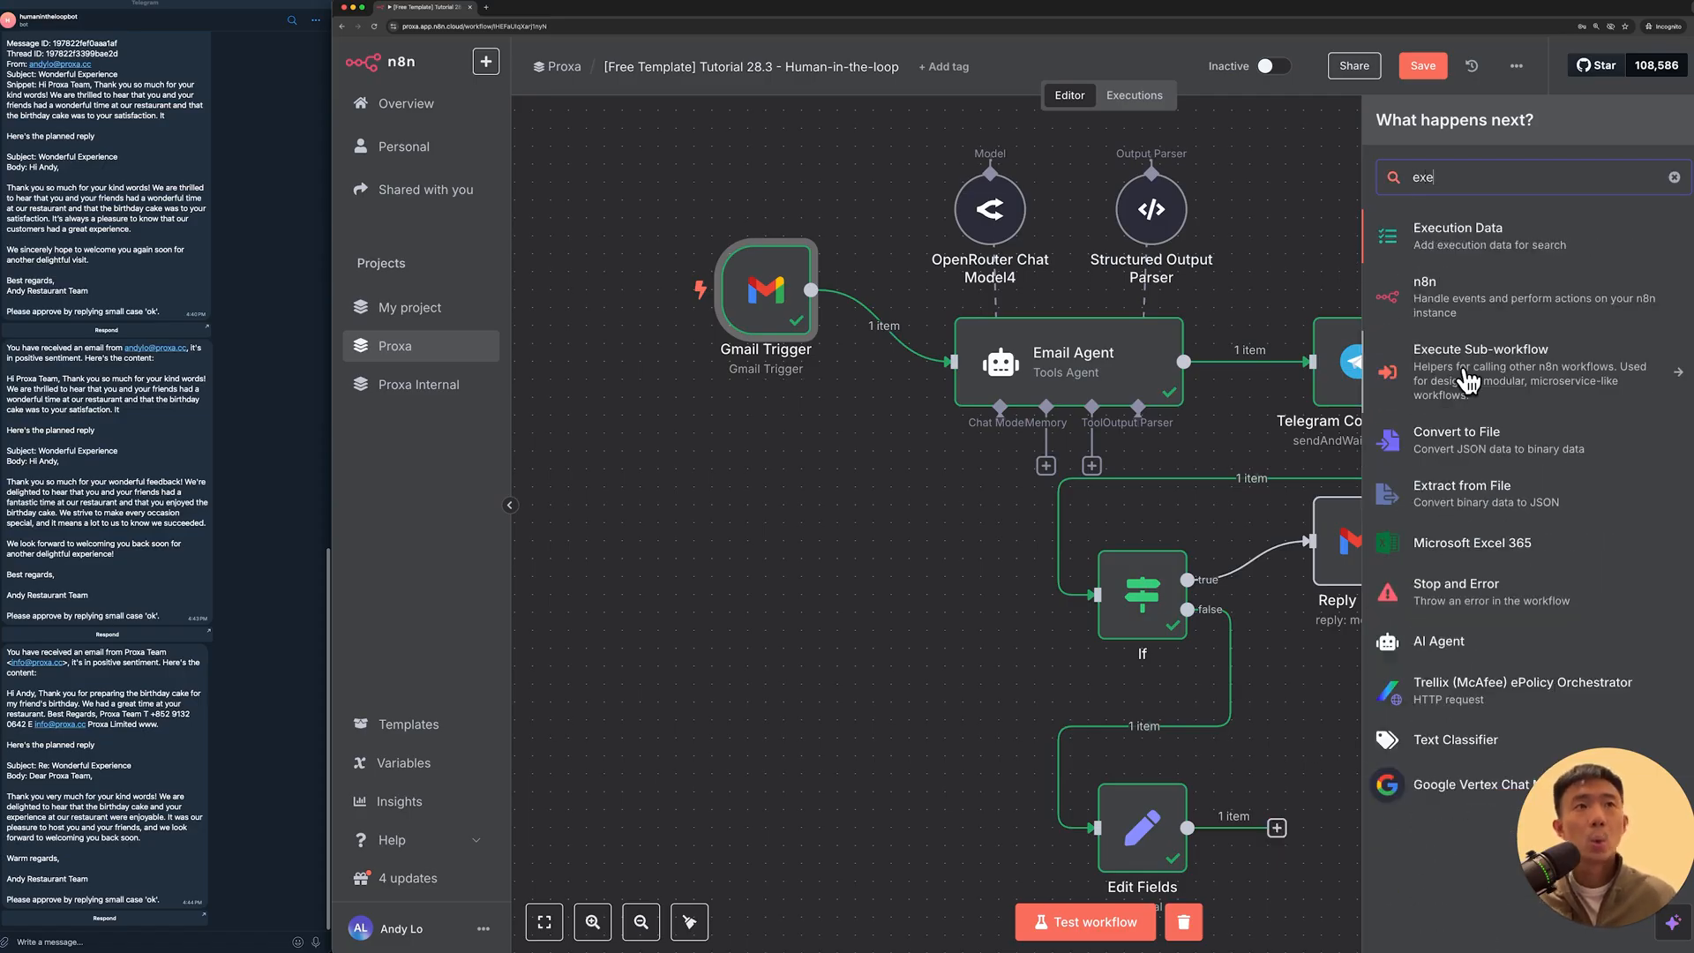
{"action": "left_click", "coordinate": [1468, 379]}
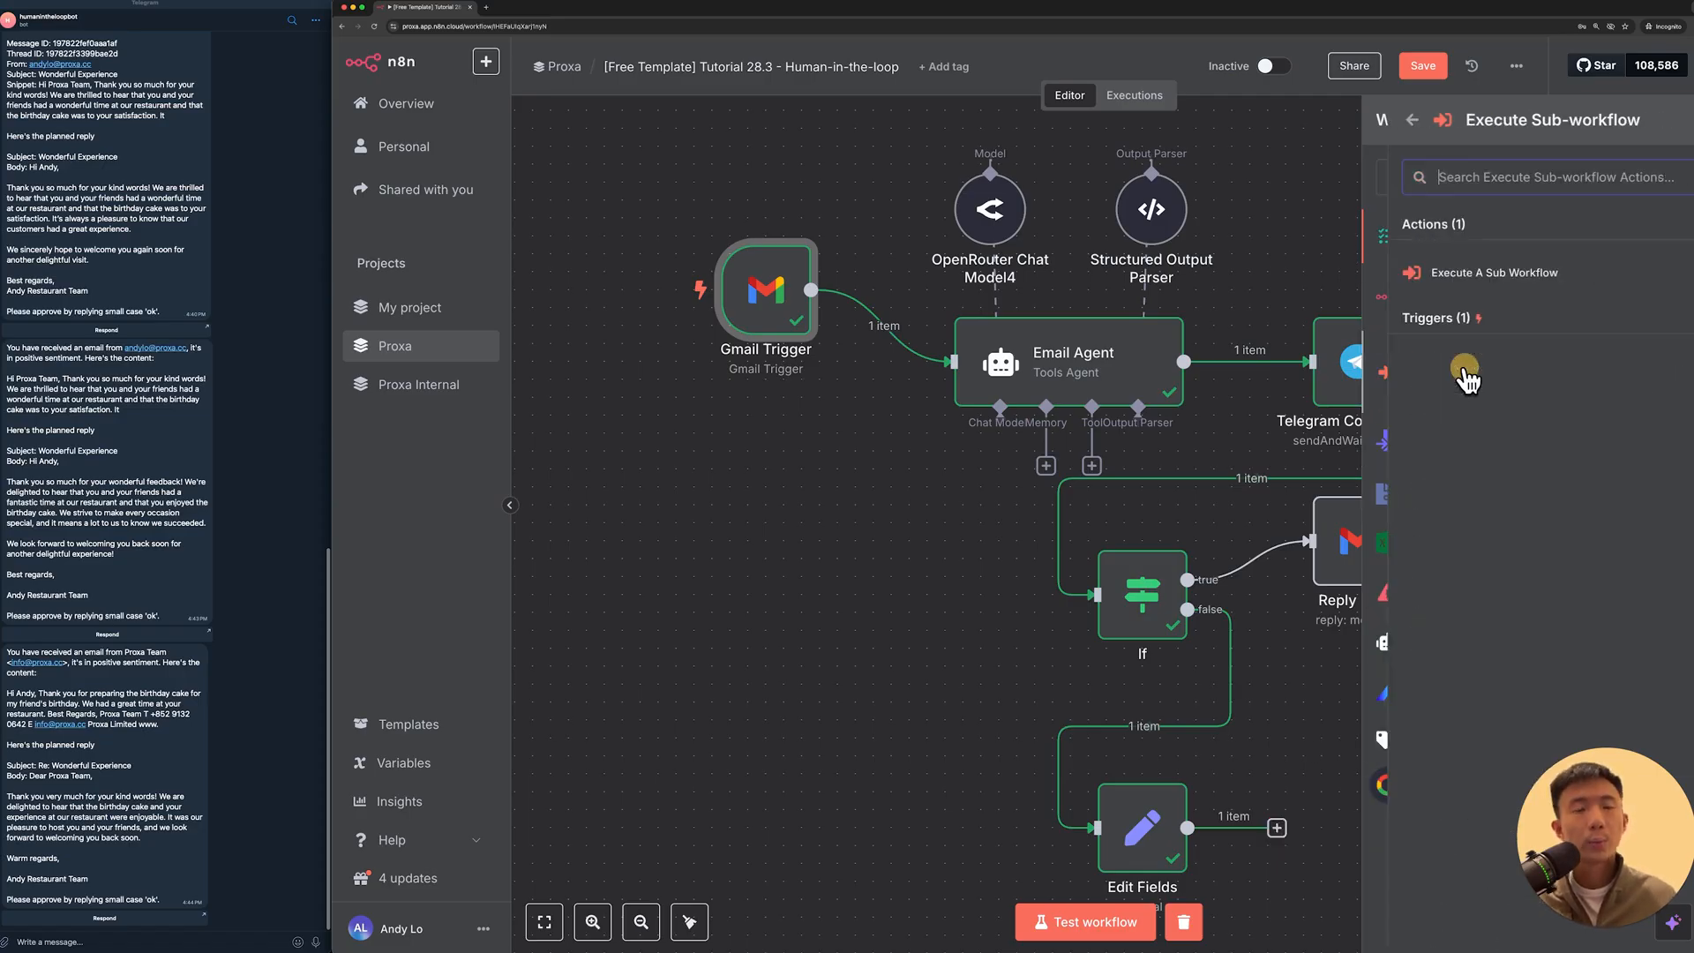
{"action": "left_click", "coordinate": [1454, 272]}
Step: Set the workflow to execute to "Proxa — [Free Template] Tutorial 28.3 - Human-in-the-loop" and briefly open it to check the selection
{"action": "left_click", "coordinate": [1055, 246]}
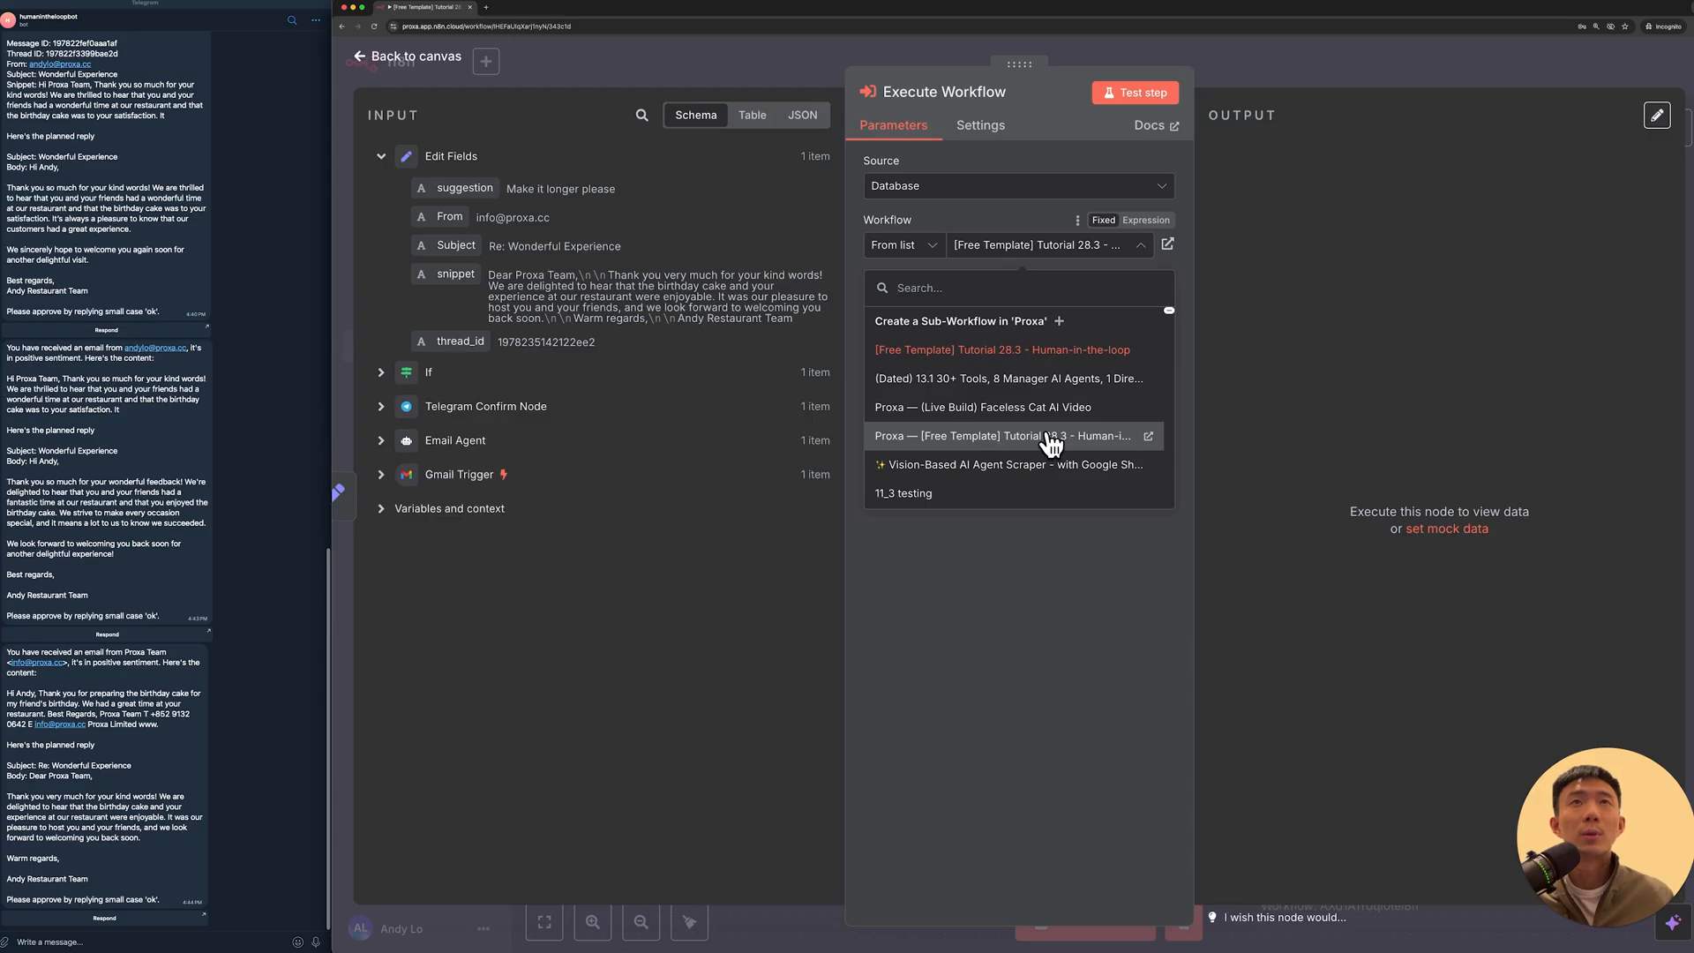
{"action": "left_click", "coordinate": [1052, 439]}
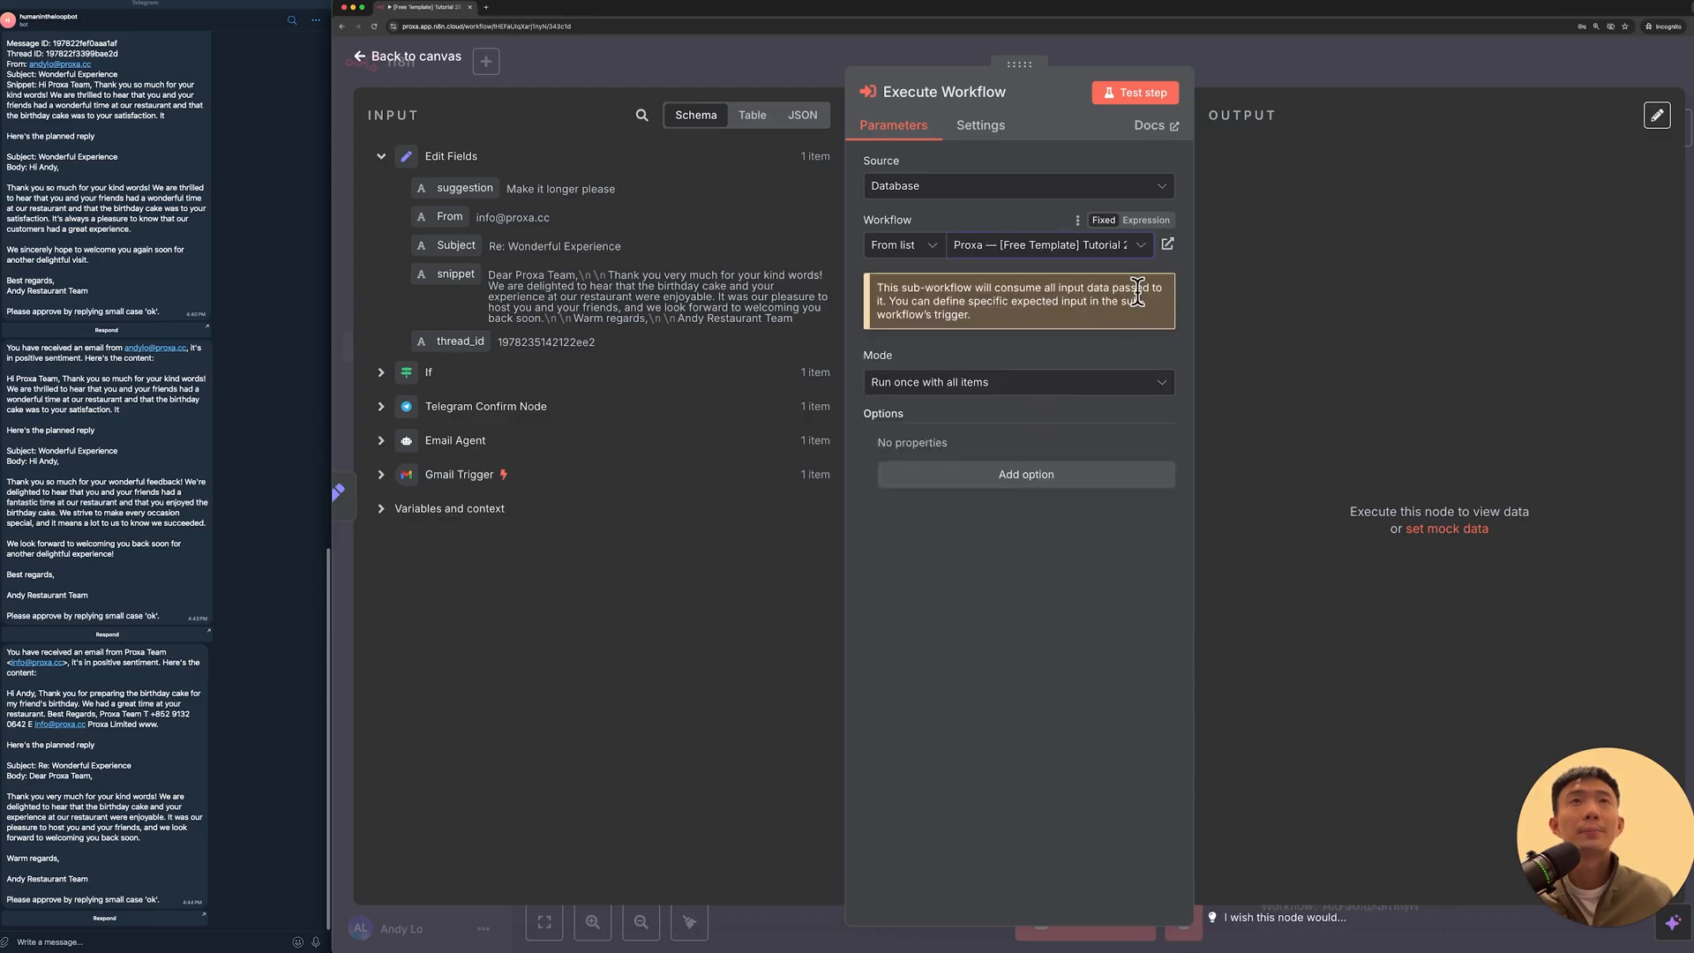
{"action": "left_click", "coordinate": [1166, 246]}
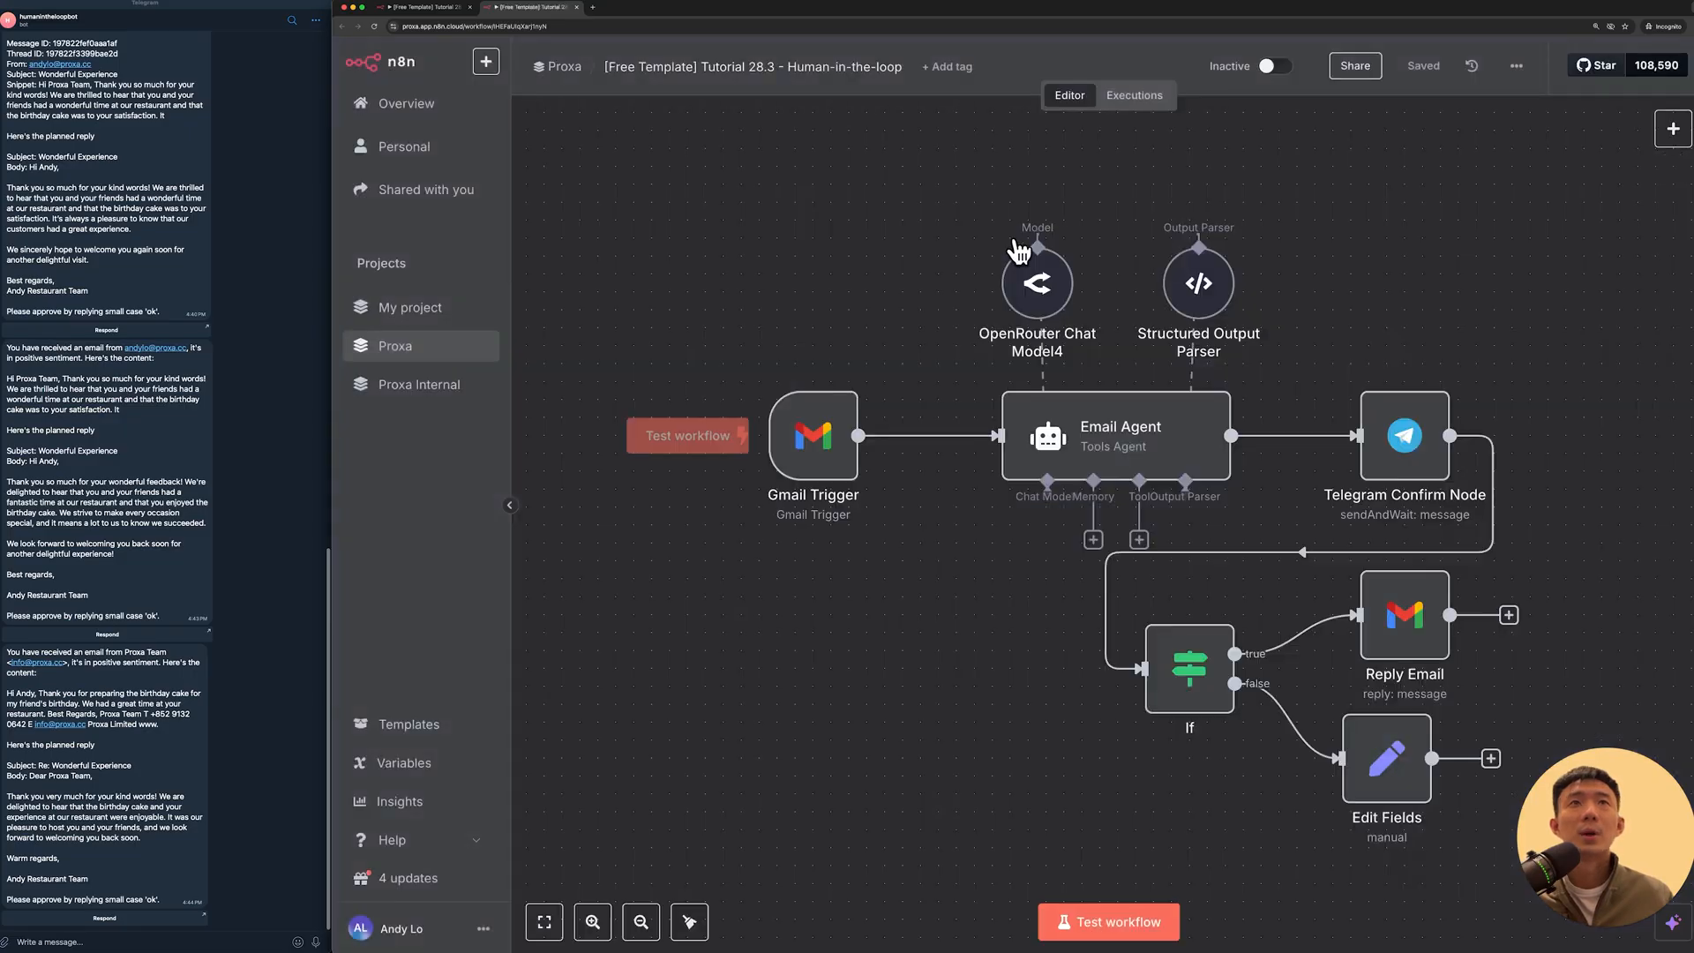
{"action": "left_click", "coordinate": [578, 7]}
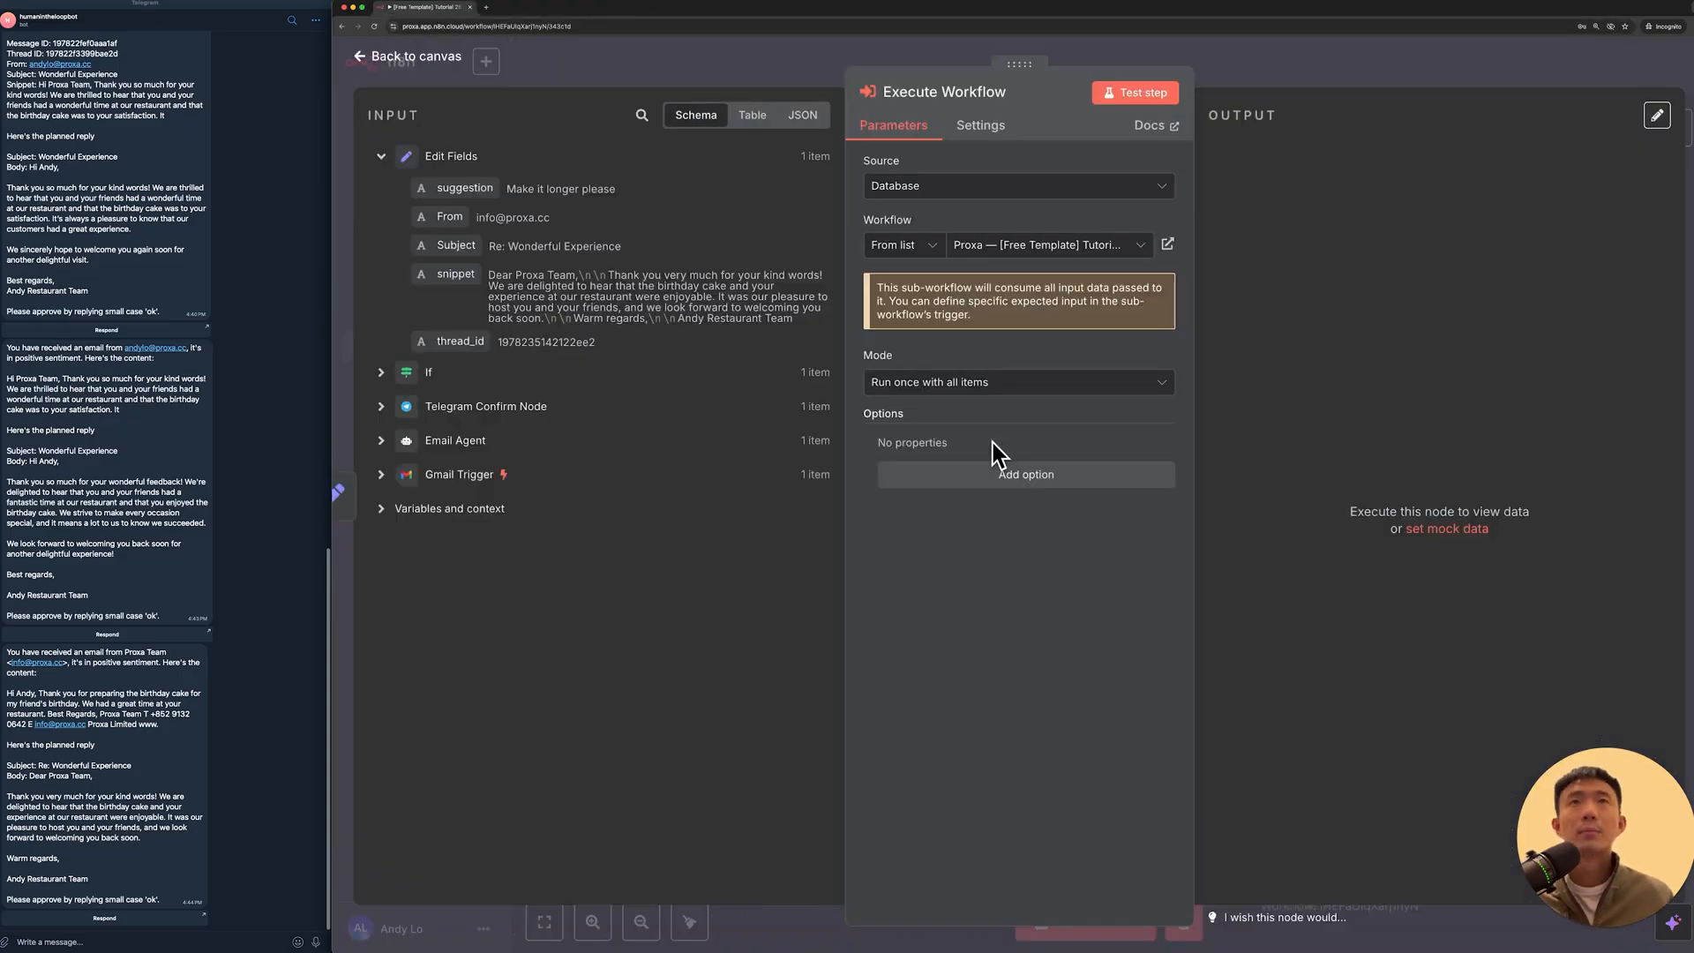
Step: Compare the selected workflow's ID with the one in the page address, return the selection to From list, and close the node settings
{"action": "left_click", "coordinate": [900, 244]}
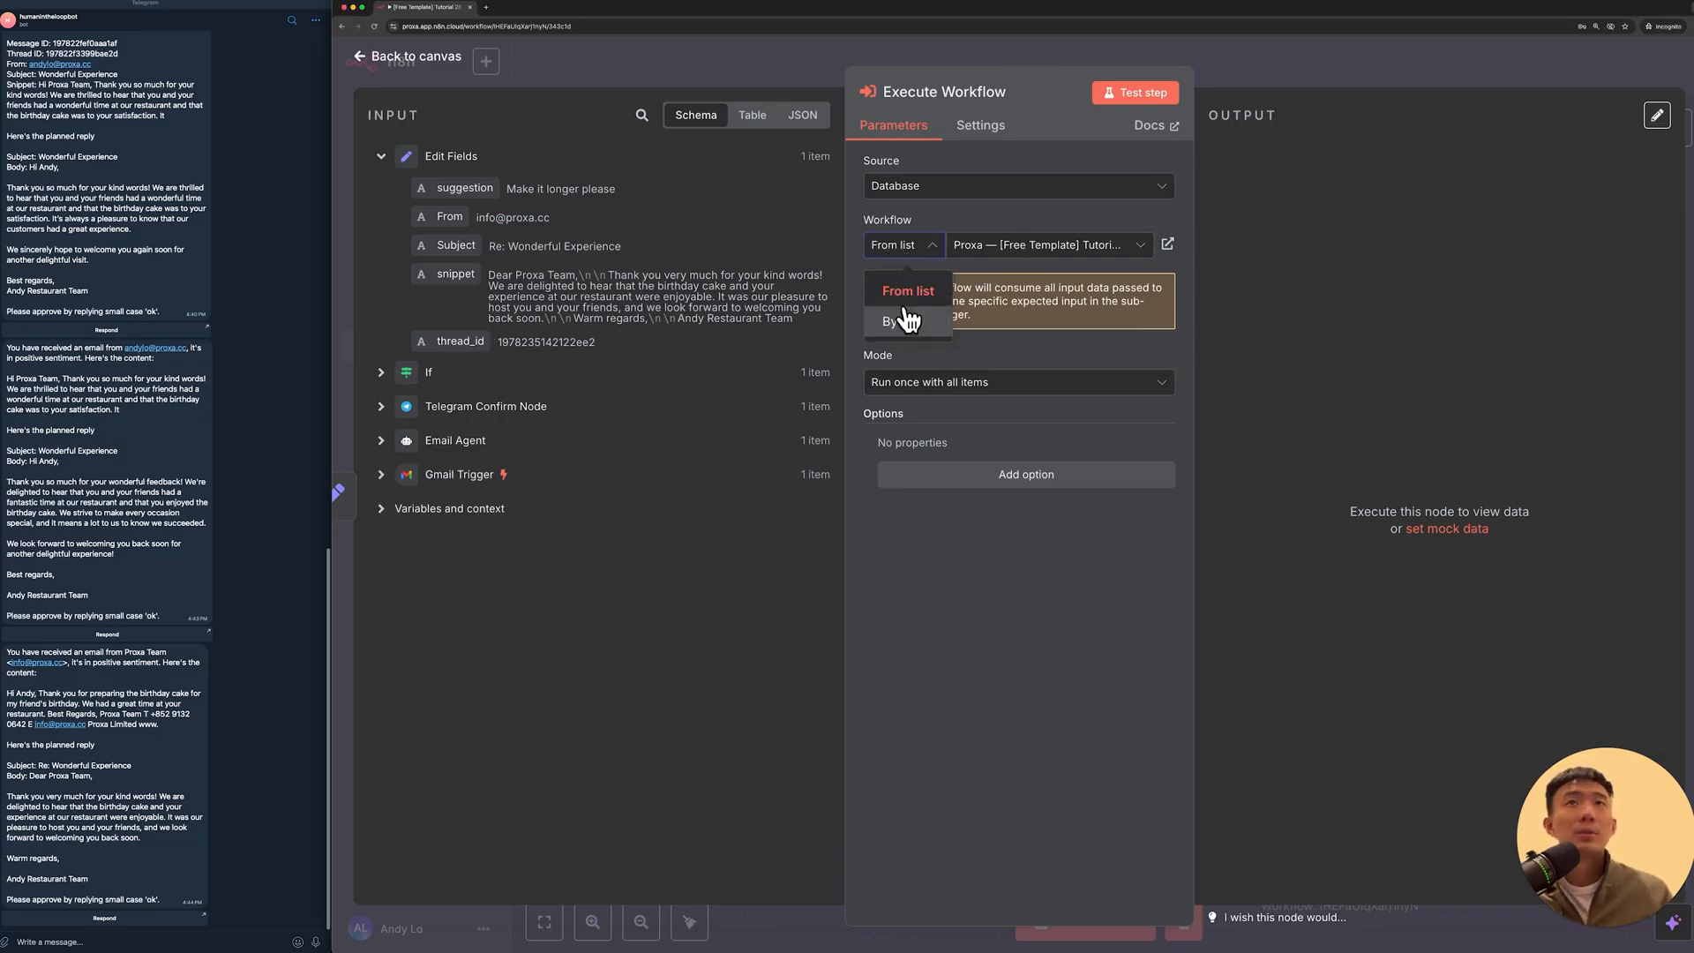
{"action": "left_click", "coordinate": [900, 323]}
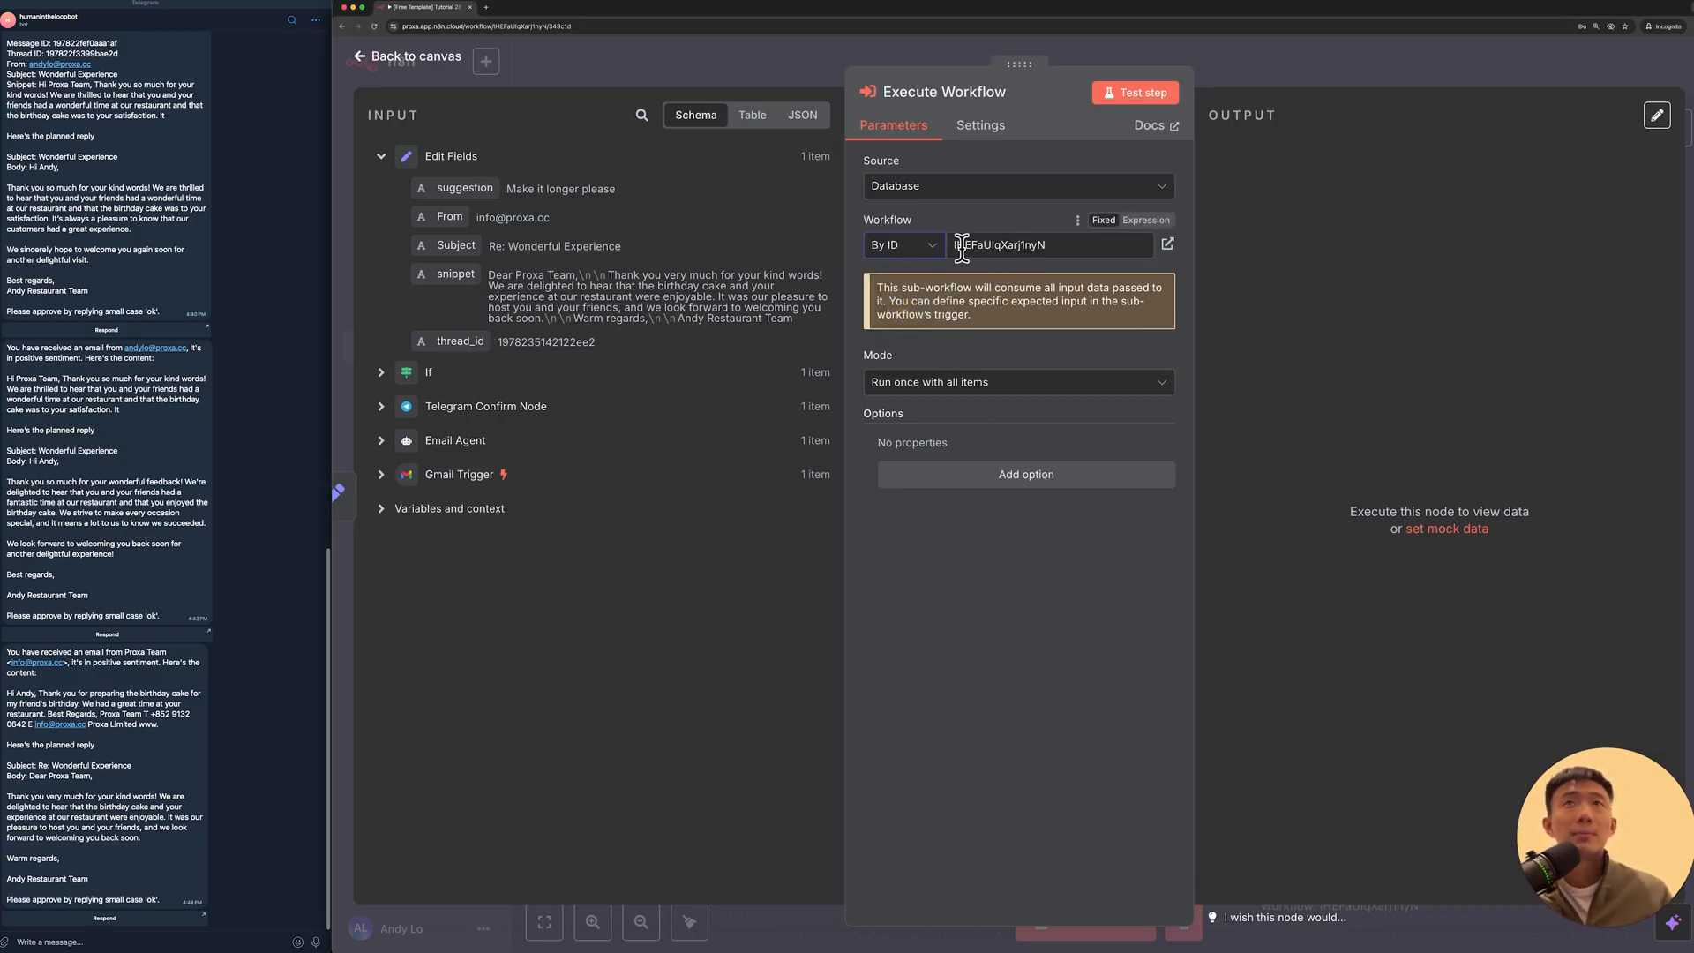
{"action": "left_click", "coordinate": [498, 27]}
{"action": "left_click_drag", "start_coordinate": [499, 26], "coordinate": [559, 27]}
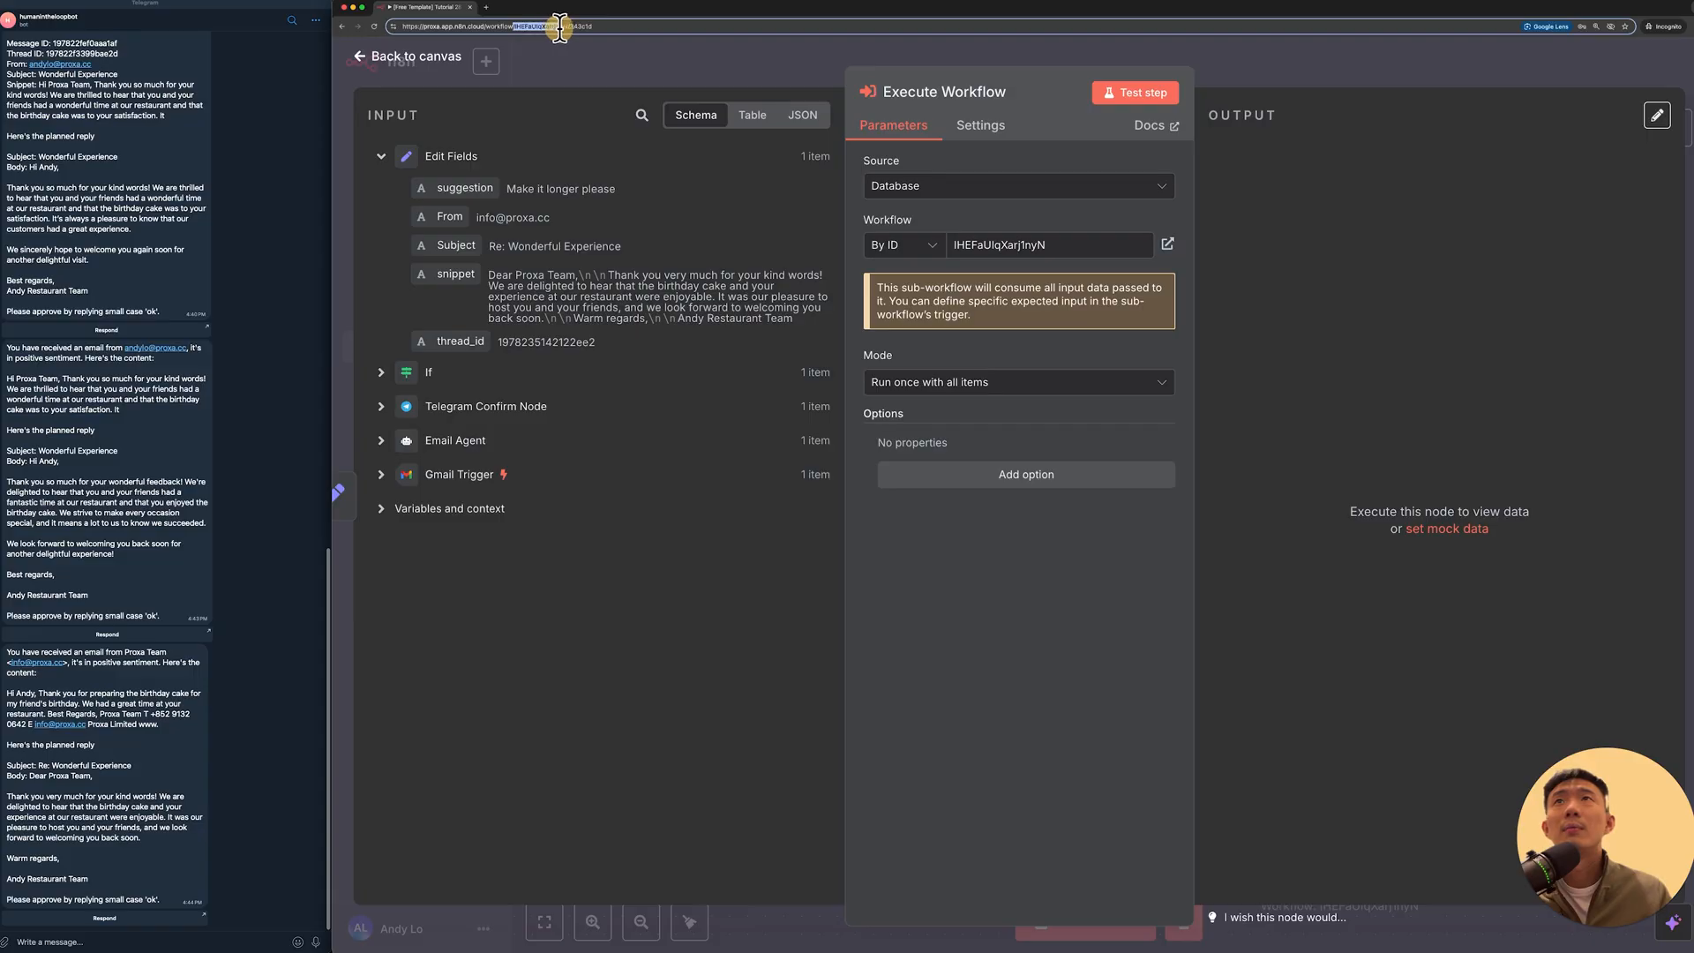
{"action": "left_click", "coordinate": [917, 250]}
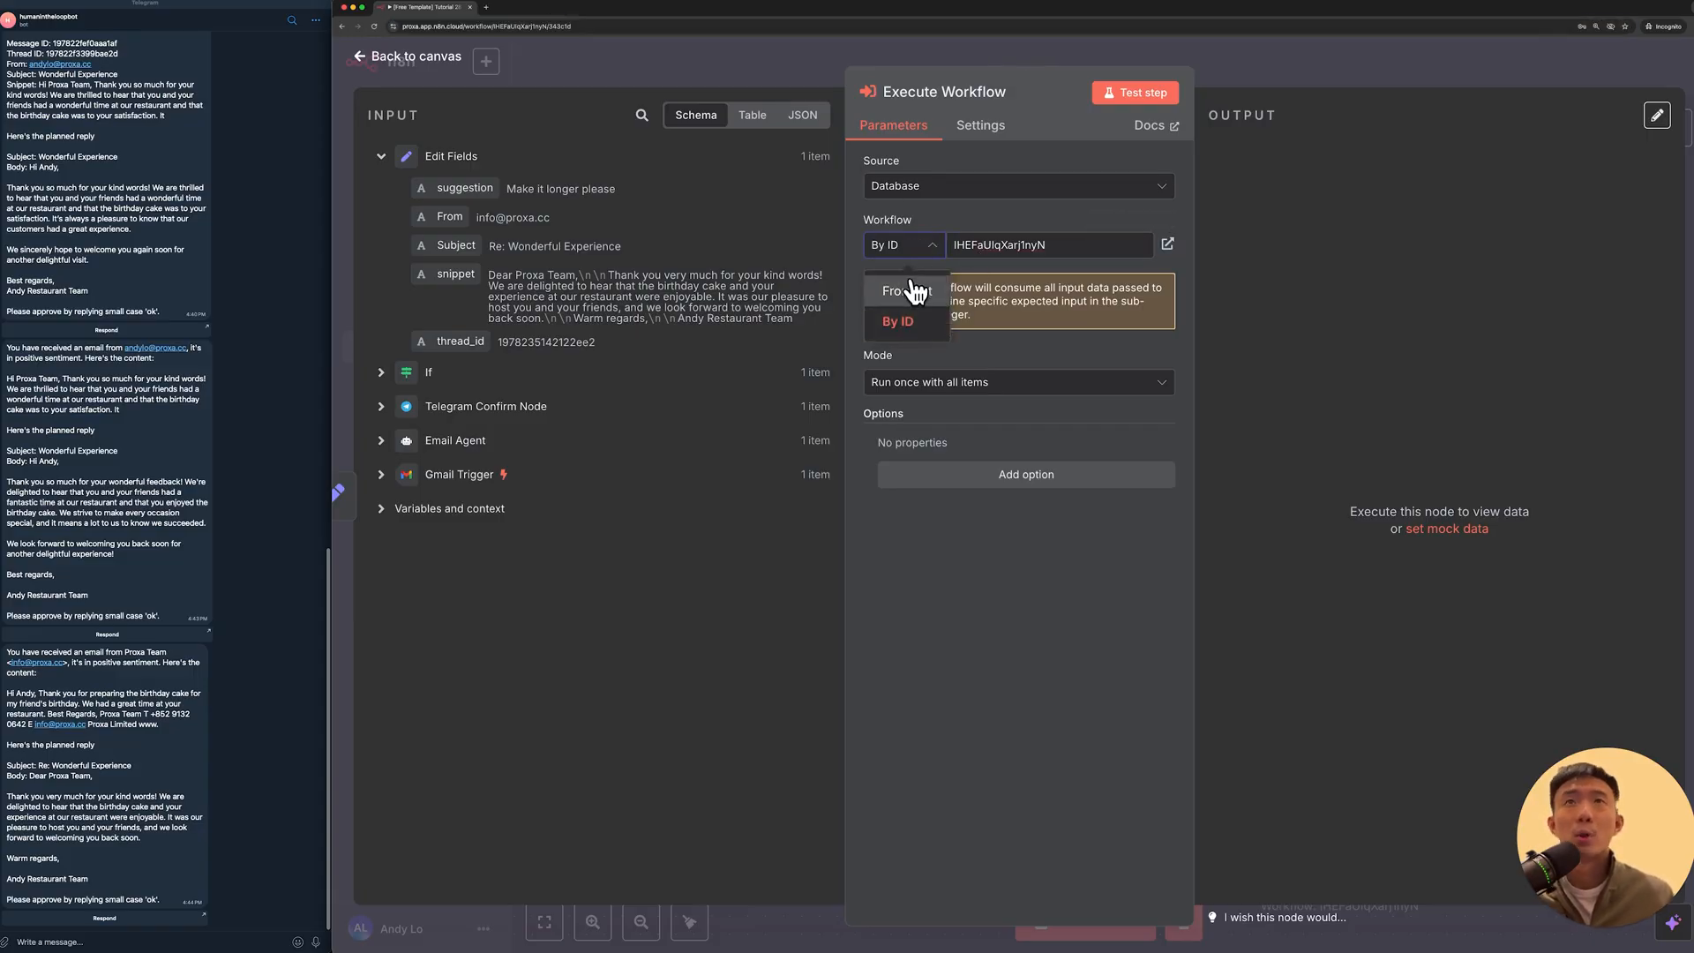
{"action": "left_click", "coordinate": [917, 291]}
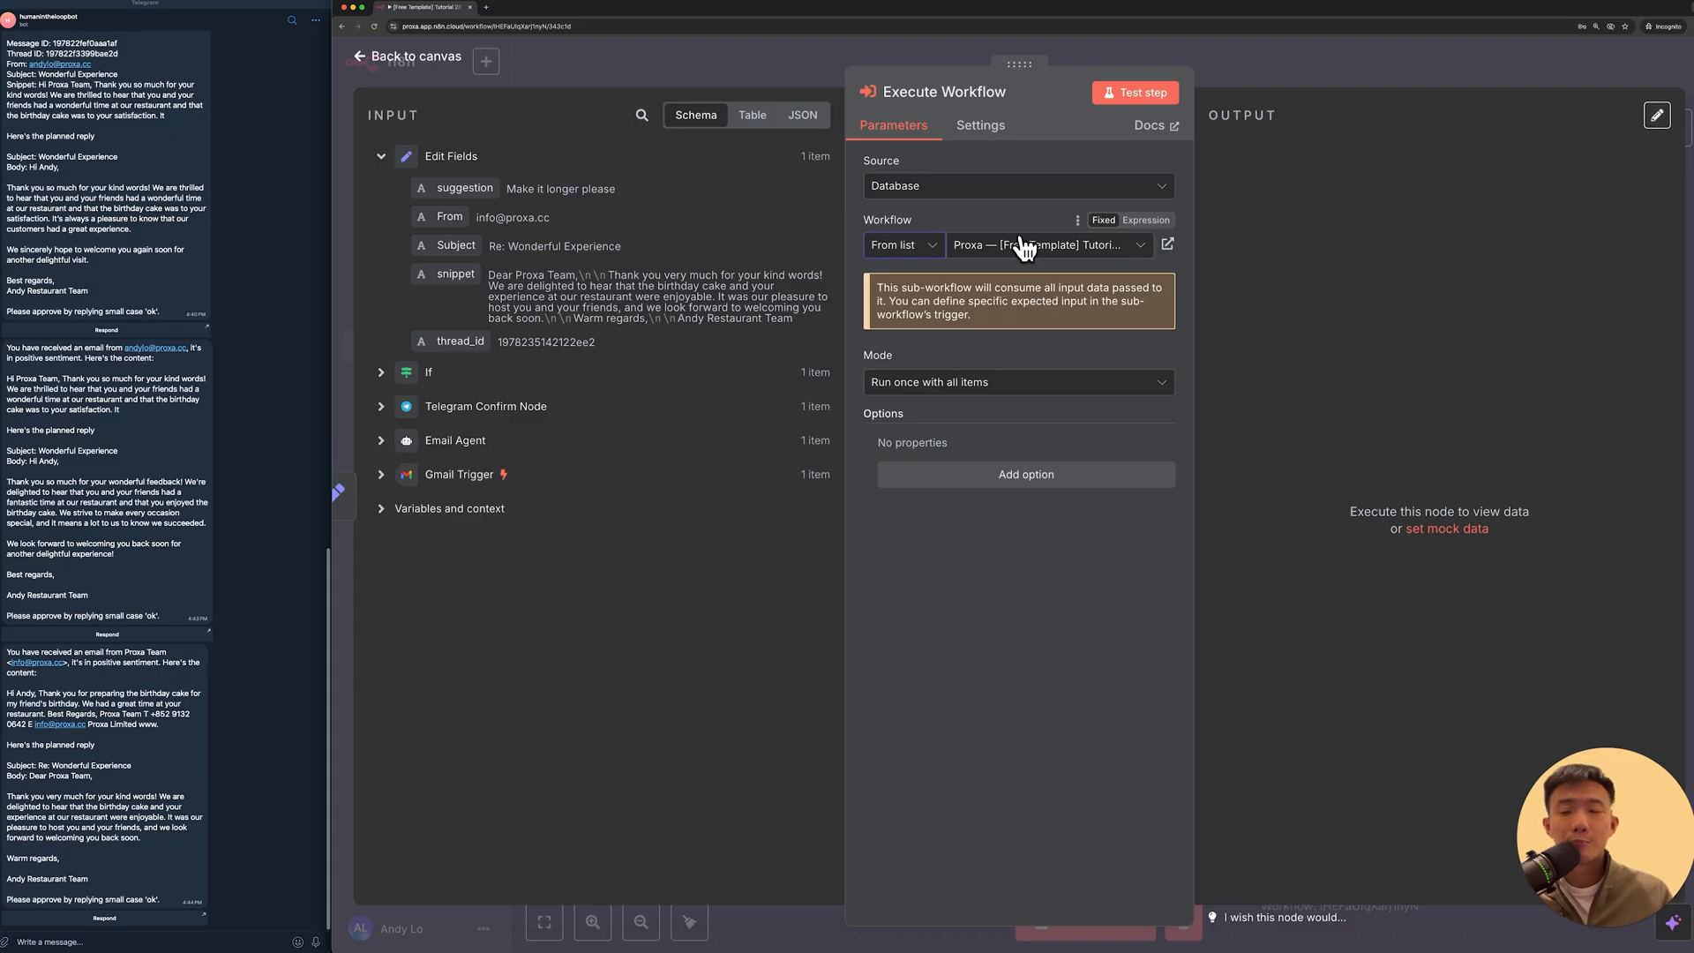
{"action": "key", "text": "Escape"}
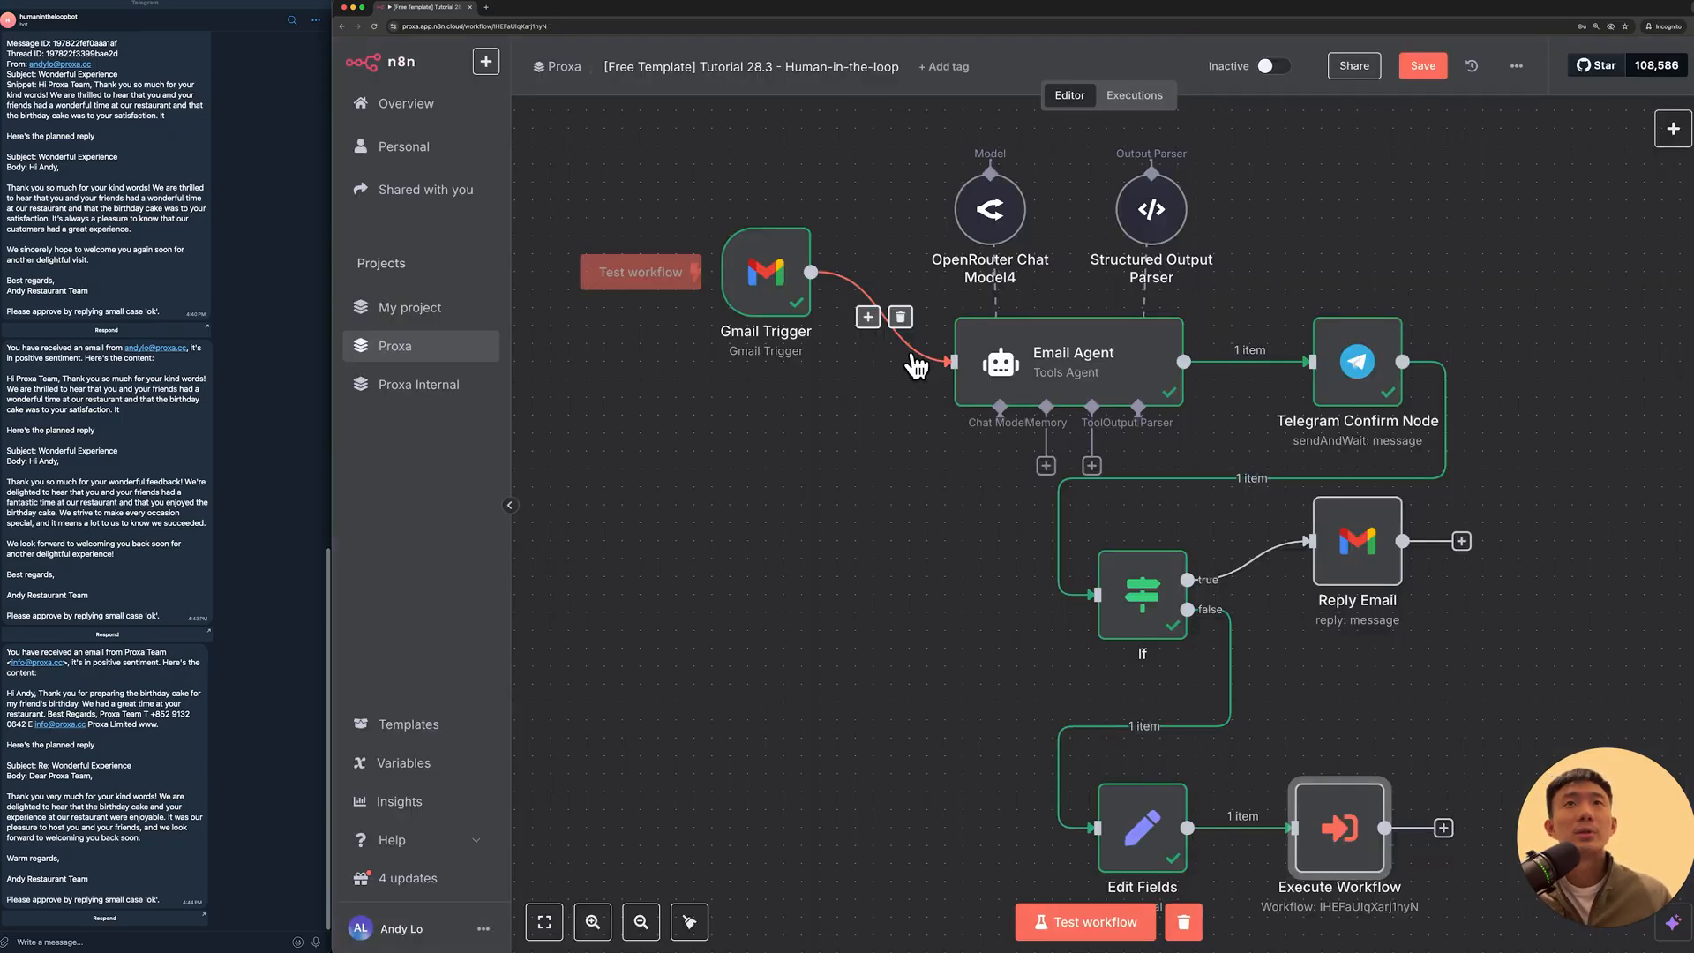
Step: Add a When Executed by Another Workflow trigger below the Gmail Trigger and connect it to the Email Agent
{"action": "left_click", "coordinate": [1681, 144]}
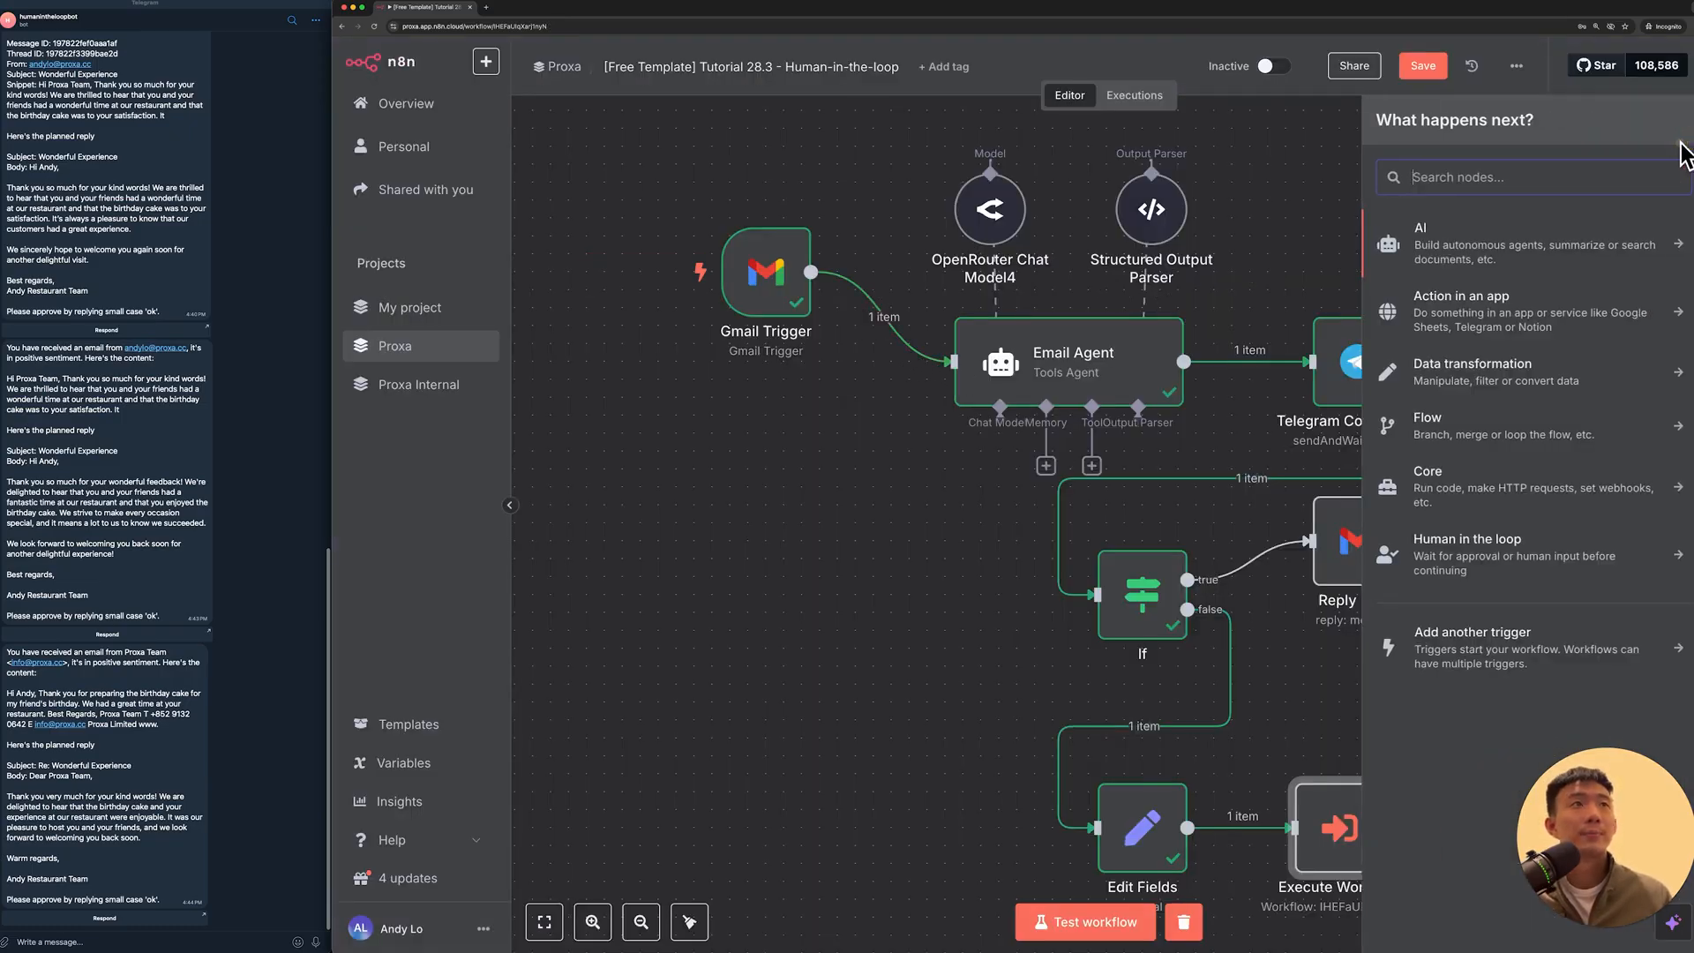
{"action": "left_click", "coordinate": [1507, 666]}
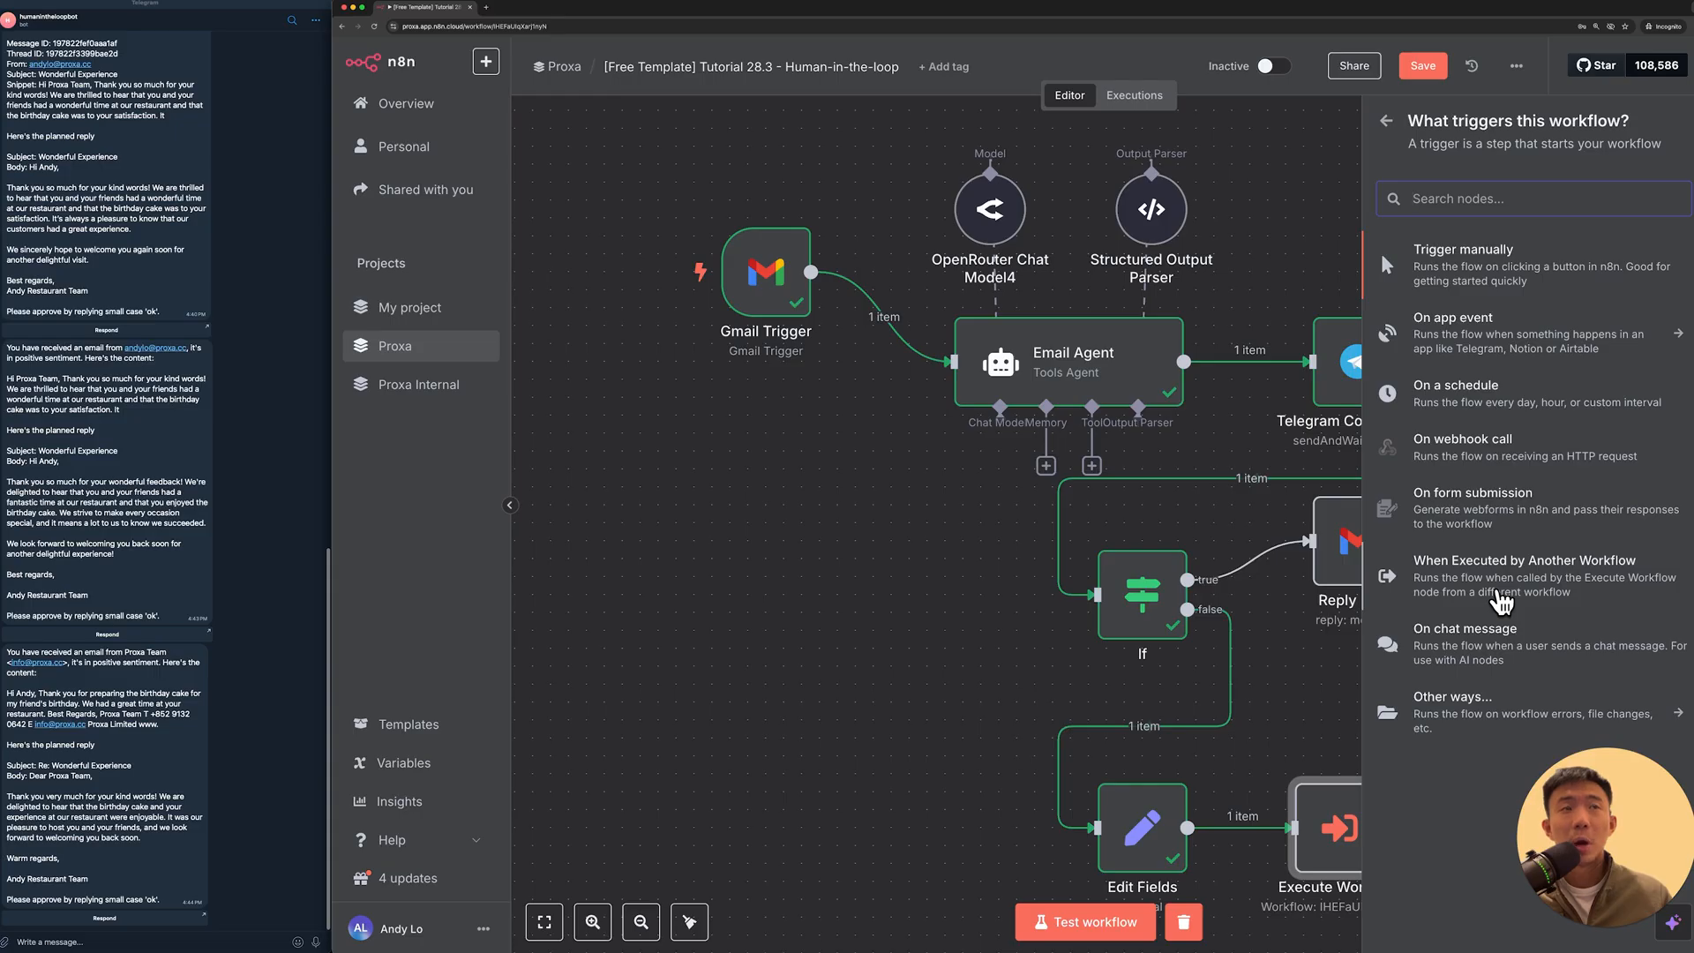
{"action": "left_click", "coordinate": [1501, 601]}
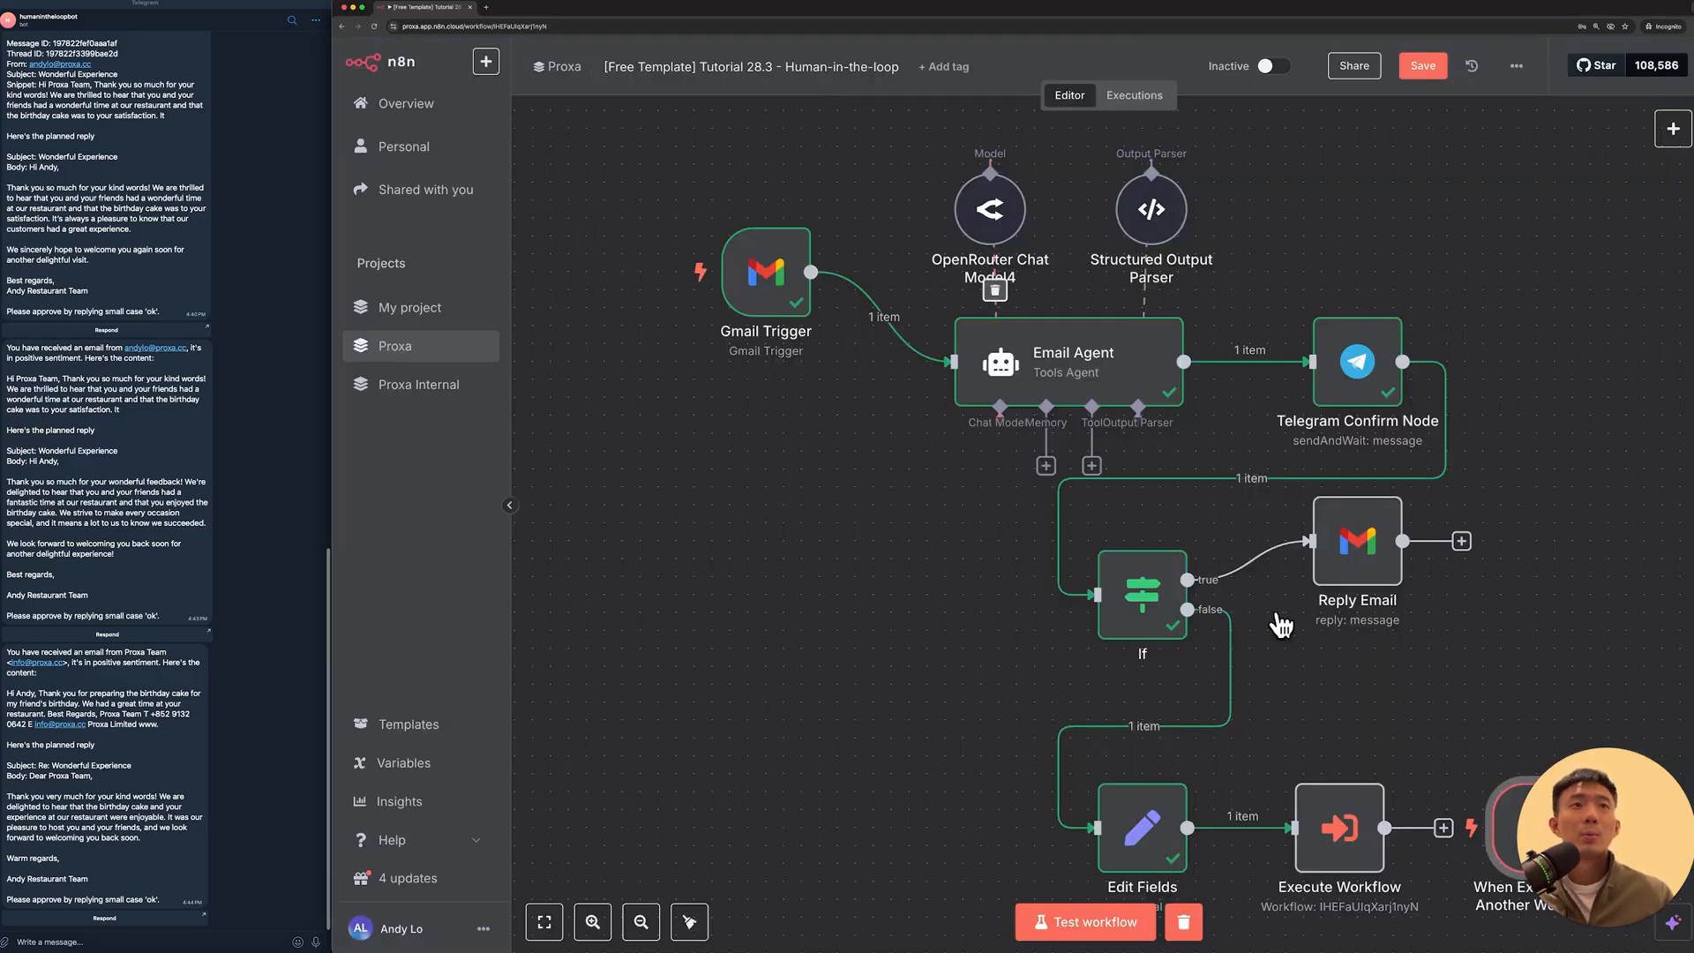
{"action": "left_click_drag", "start_coordinate": [1507, 803], "coordinate": [758, 390]}
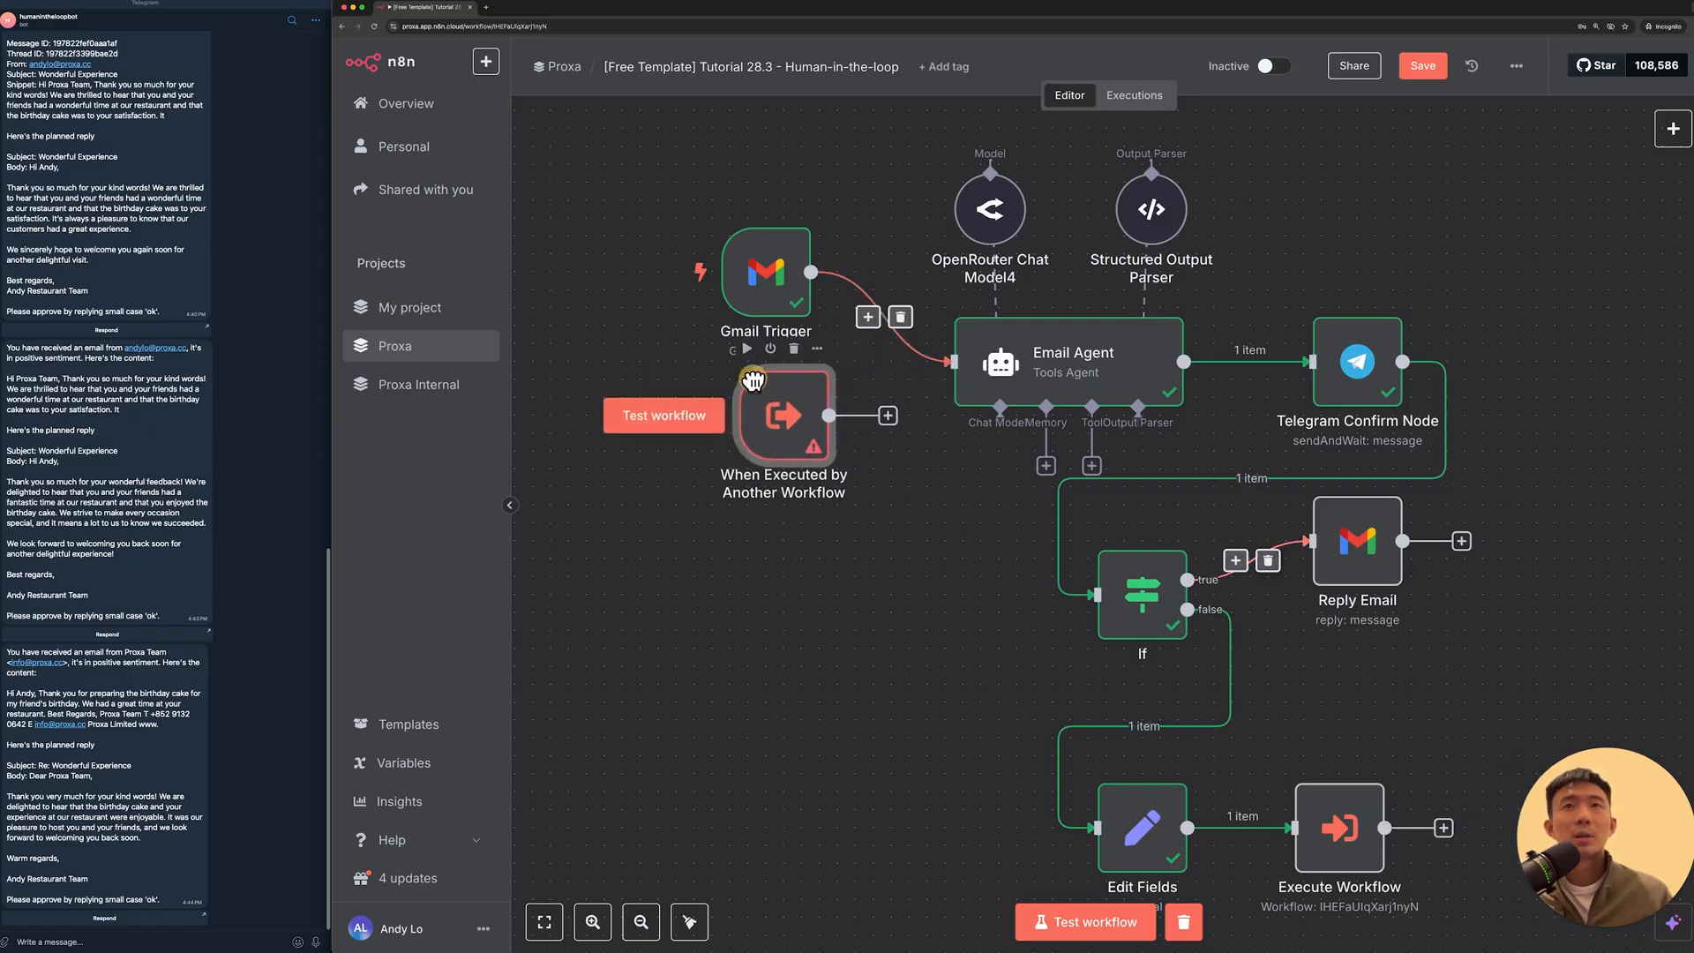
{"action": "left_click_drag", "start_coordinate": [889, 416], "coordinate": [979, 371]}
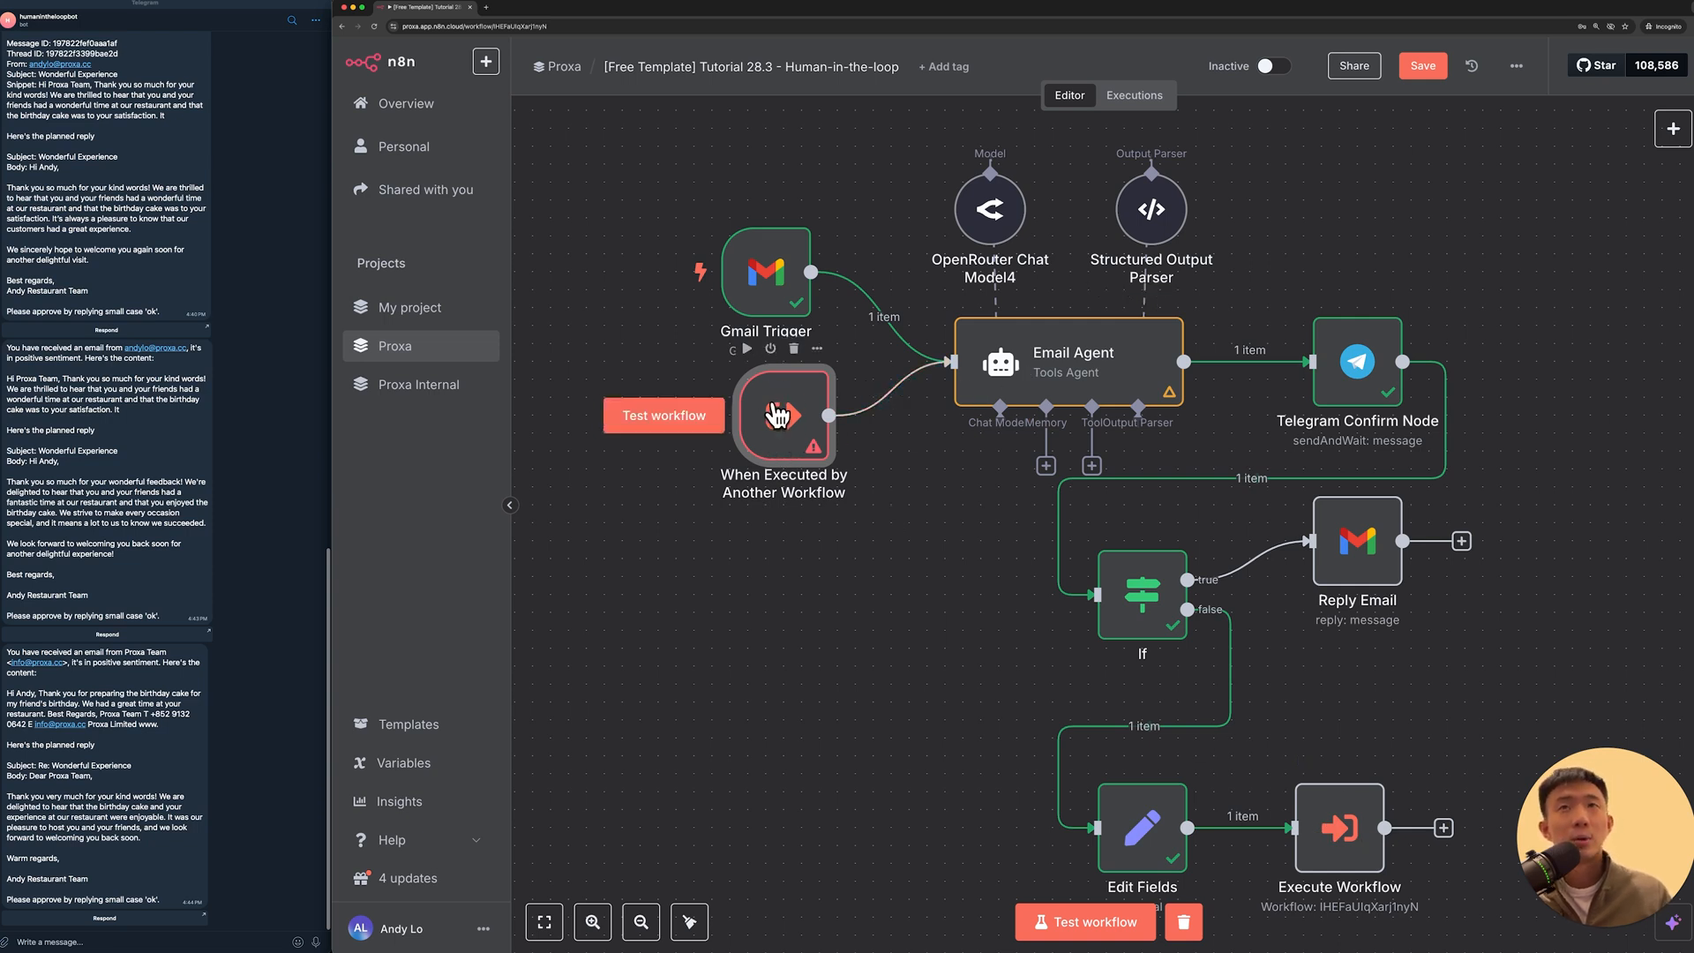
{"action": "left_click_drag", "start_coordinate": [770, 403], "coordinate": [752, 403]}
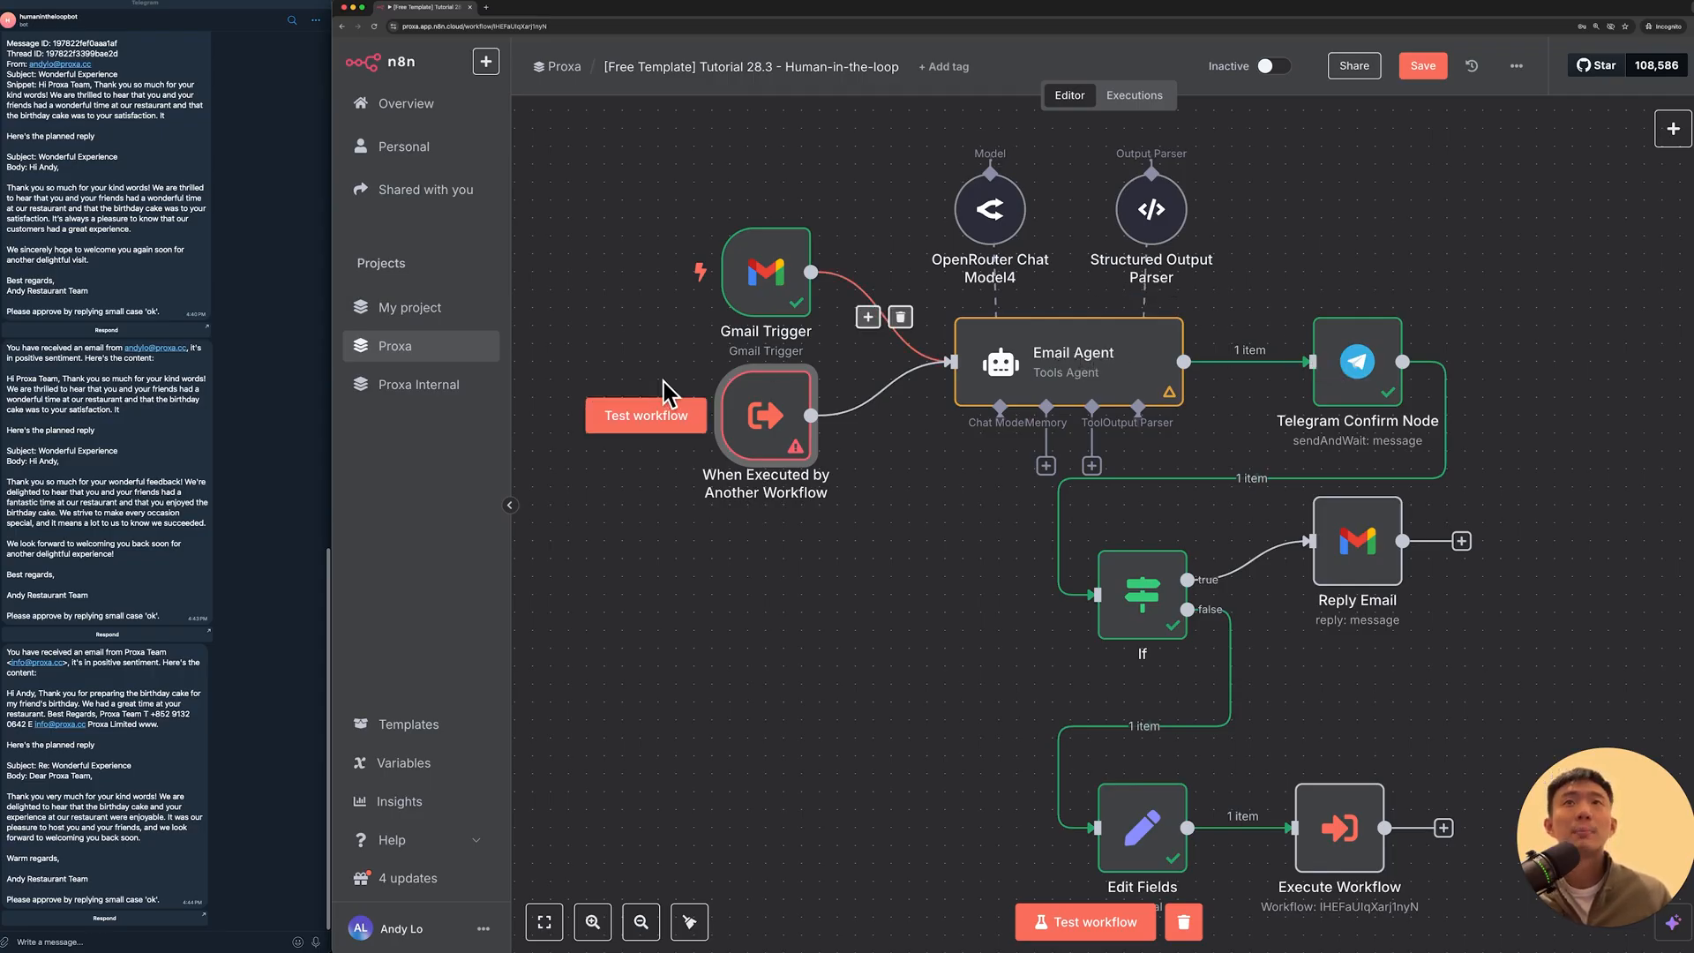
Step: Add a string input field named suggestion to the When Executed by Another Workflow trigger's input schema
{"action": "double_click", "coordinate": [768, 421]}
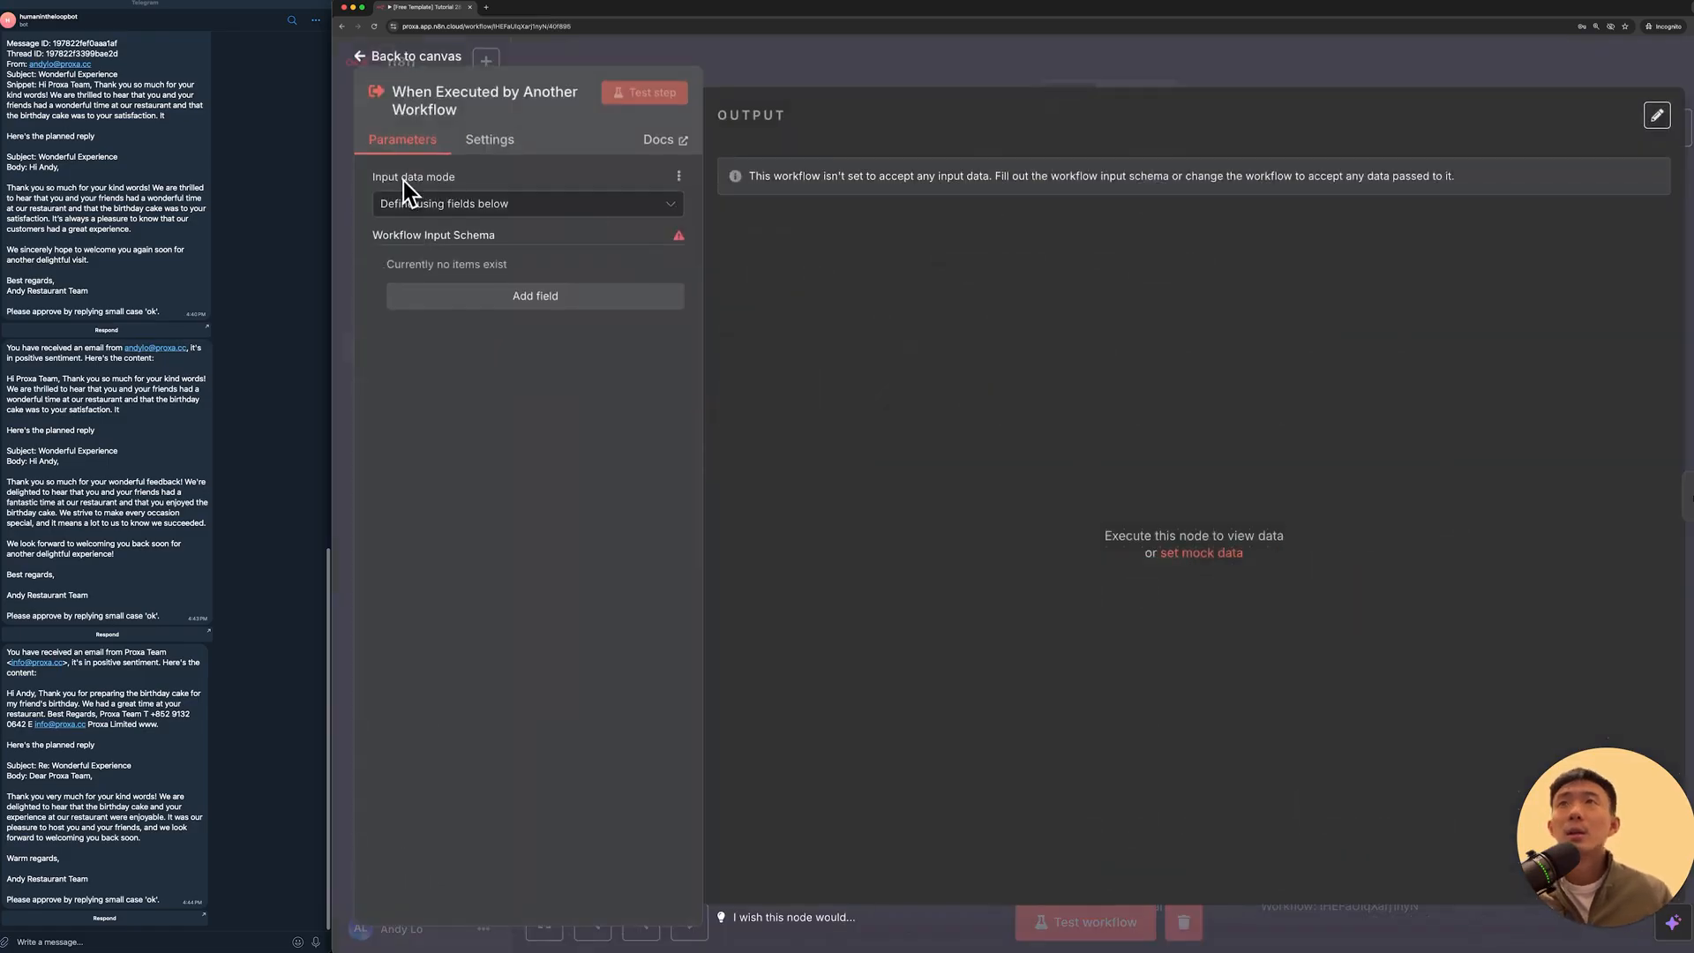
{"action": "left_click", "coordinate": [520, 303]}
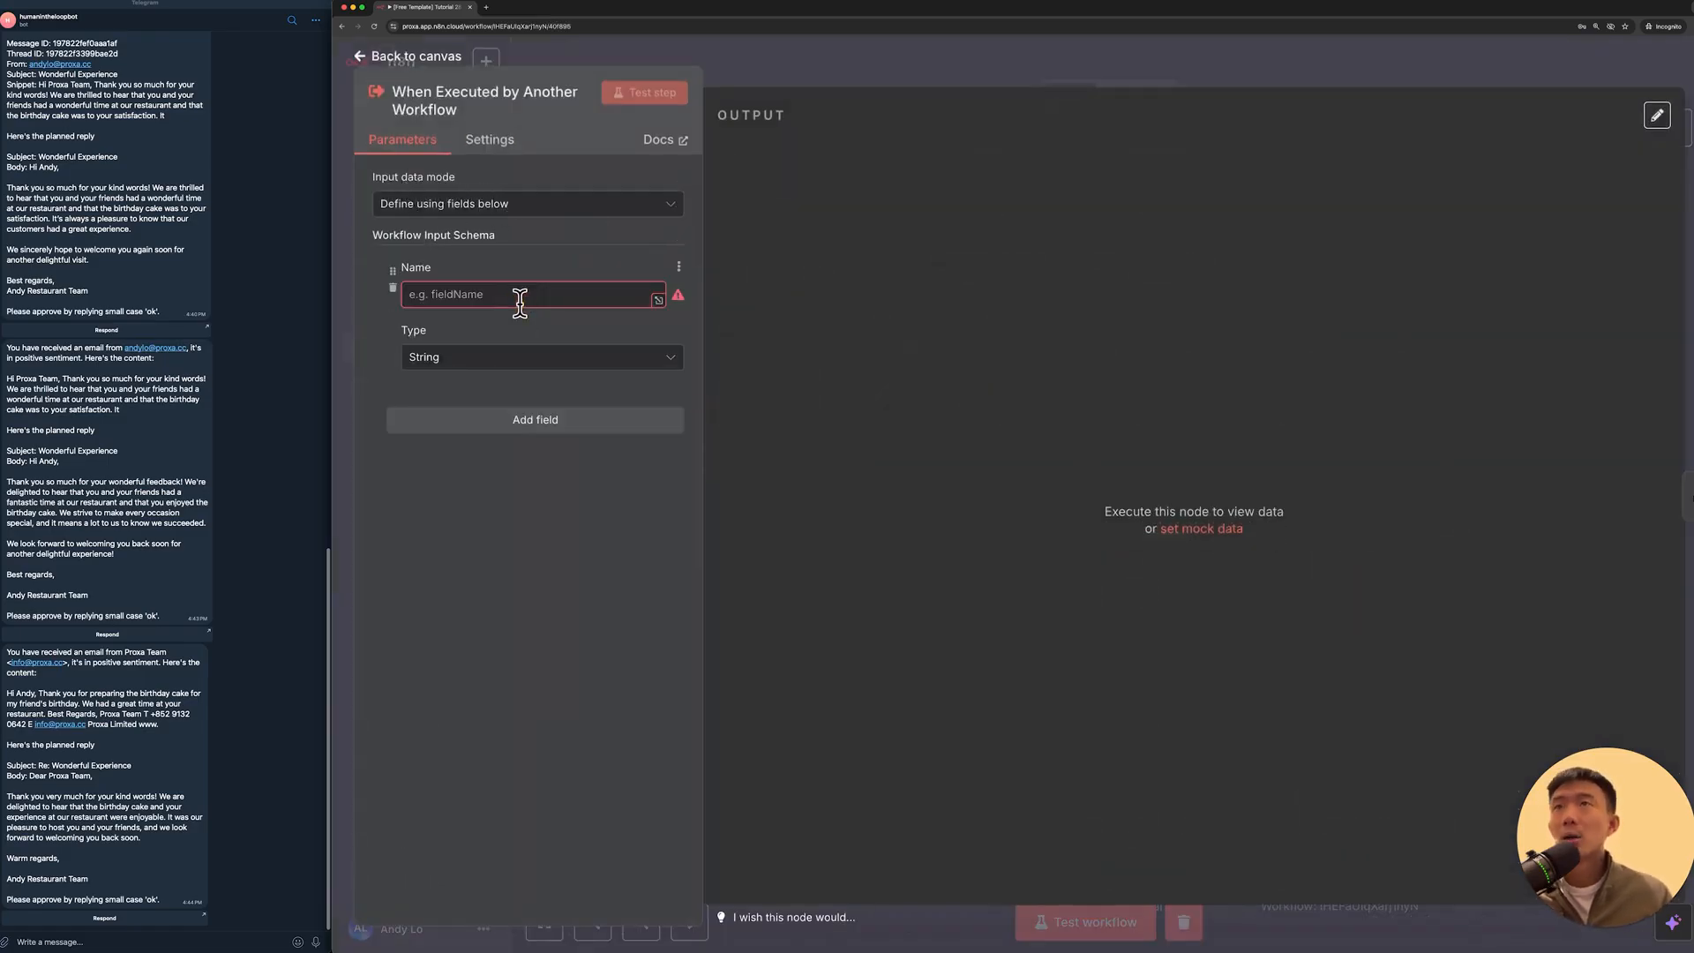
{"action": "left_click", "coordinate": [515, 298]}
{"action": "type", "text": "su"}
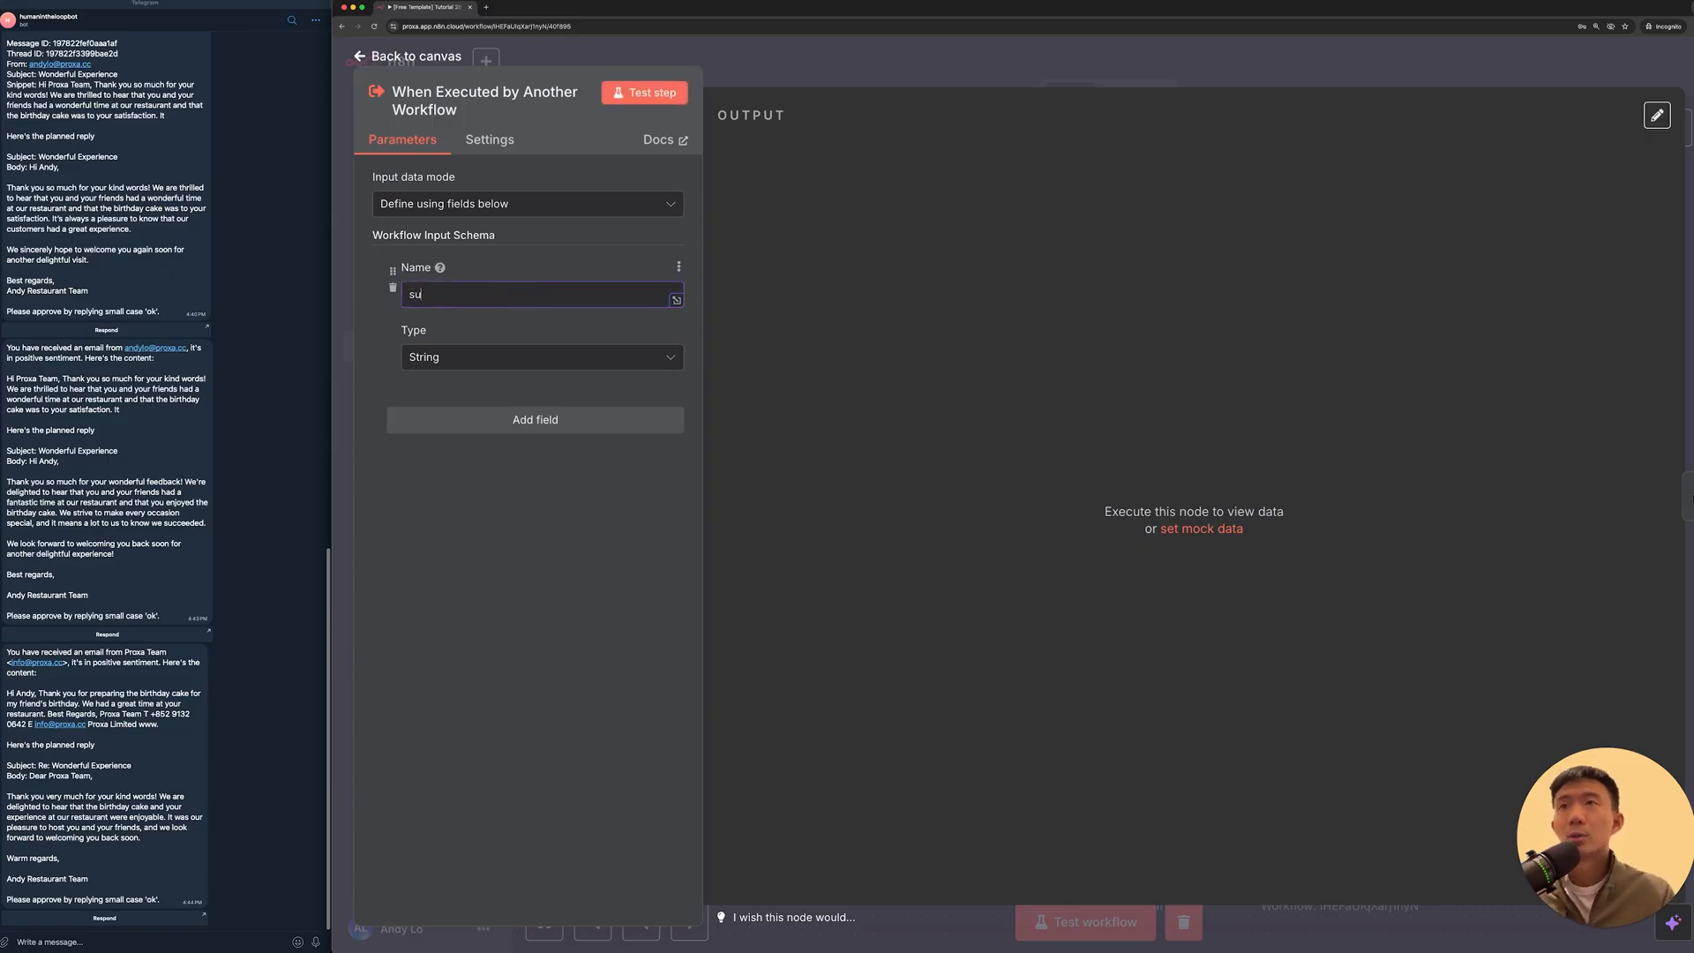
{"action": "type", "text": "ggestion"}
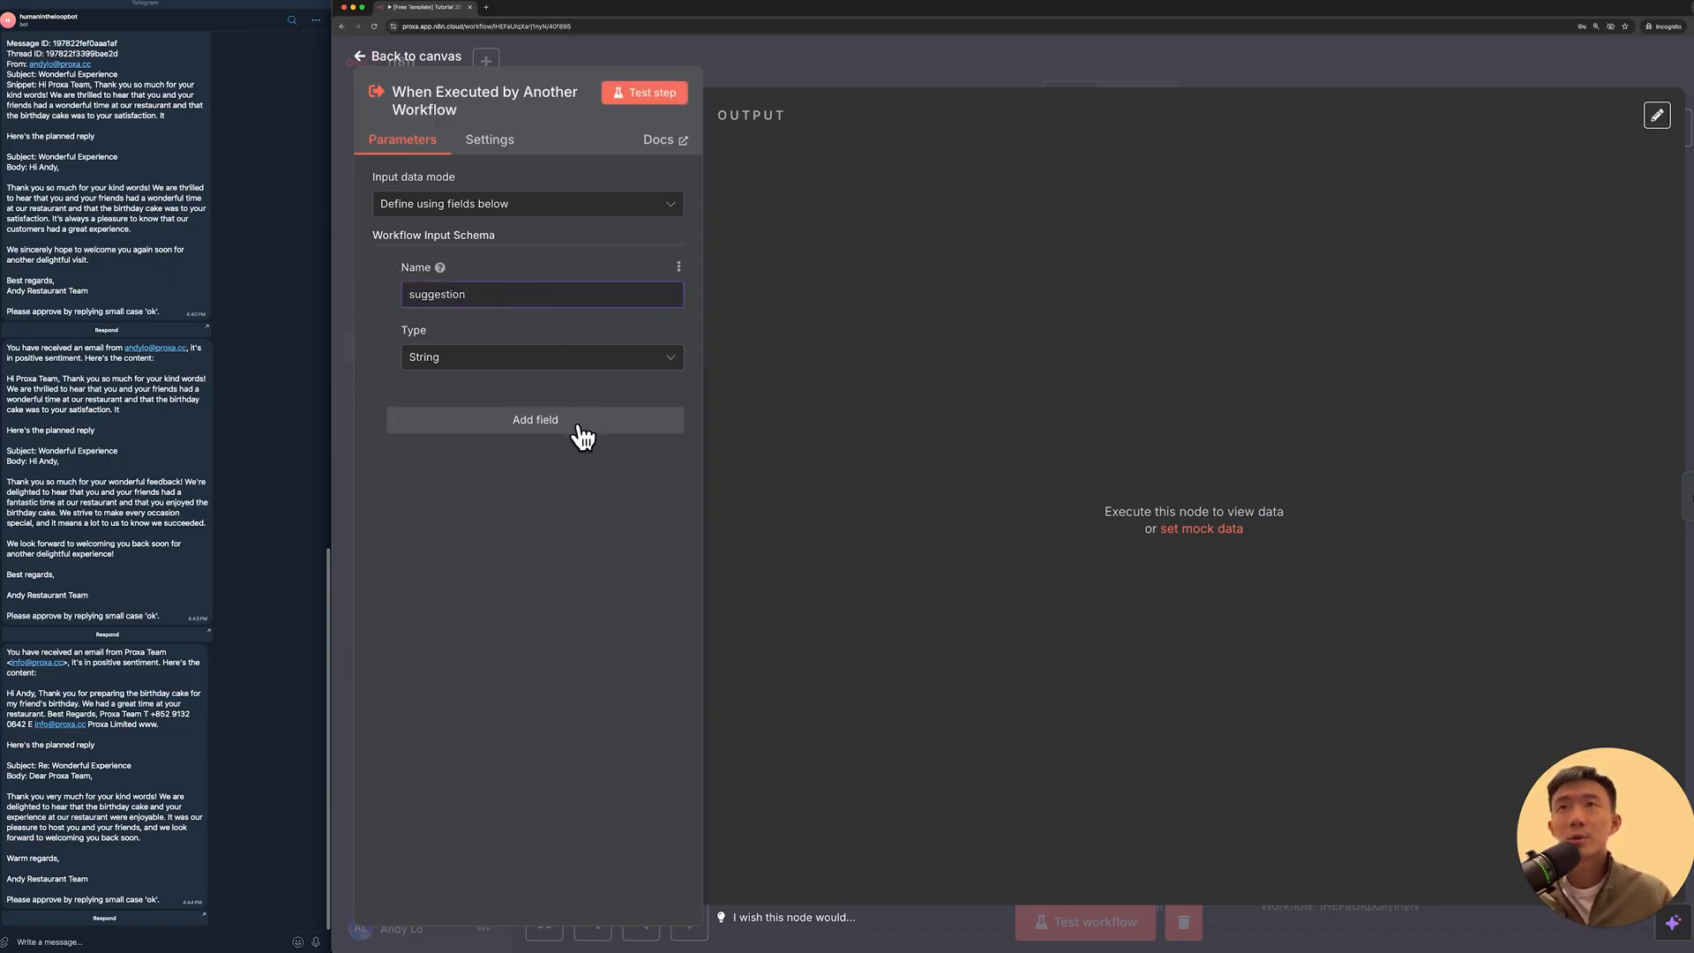
Step: Add two more string input fields to the trigger's schema, named From and Subject
{"action": "left_click", "coordinate": [576, 424]}
{"action": "left_click", "coordinate": [636, 454]}
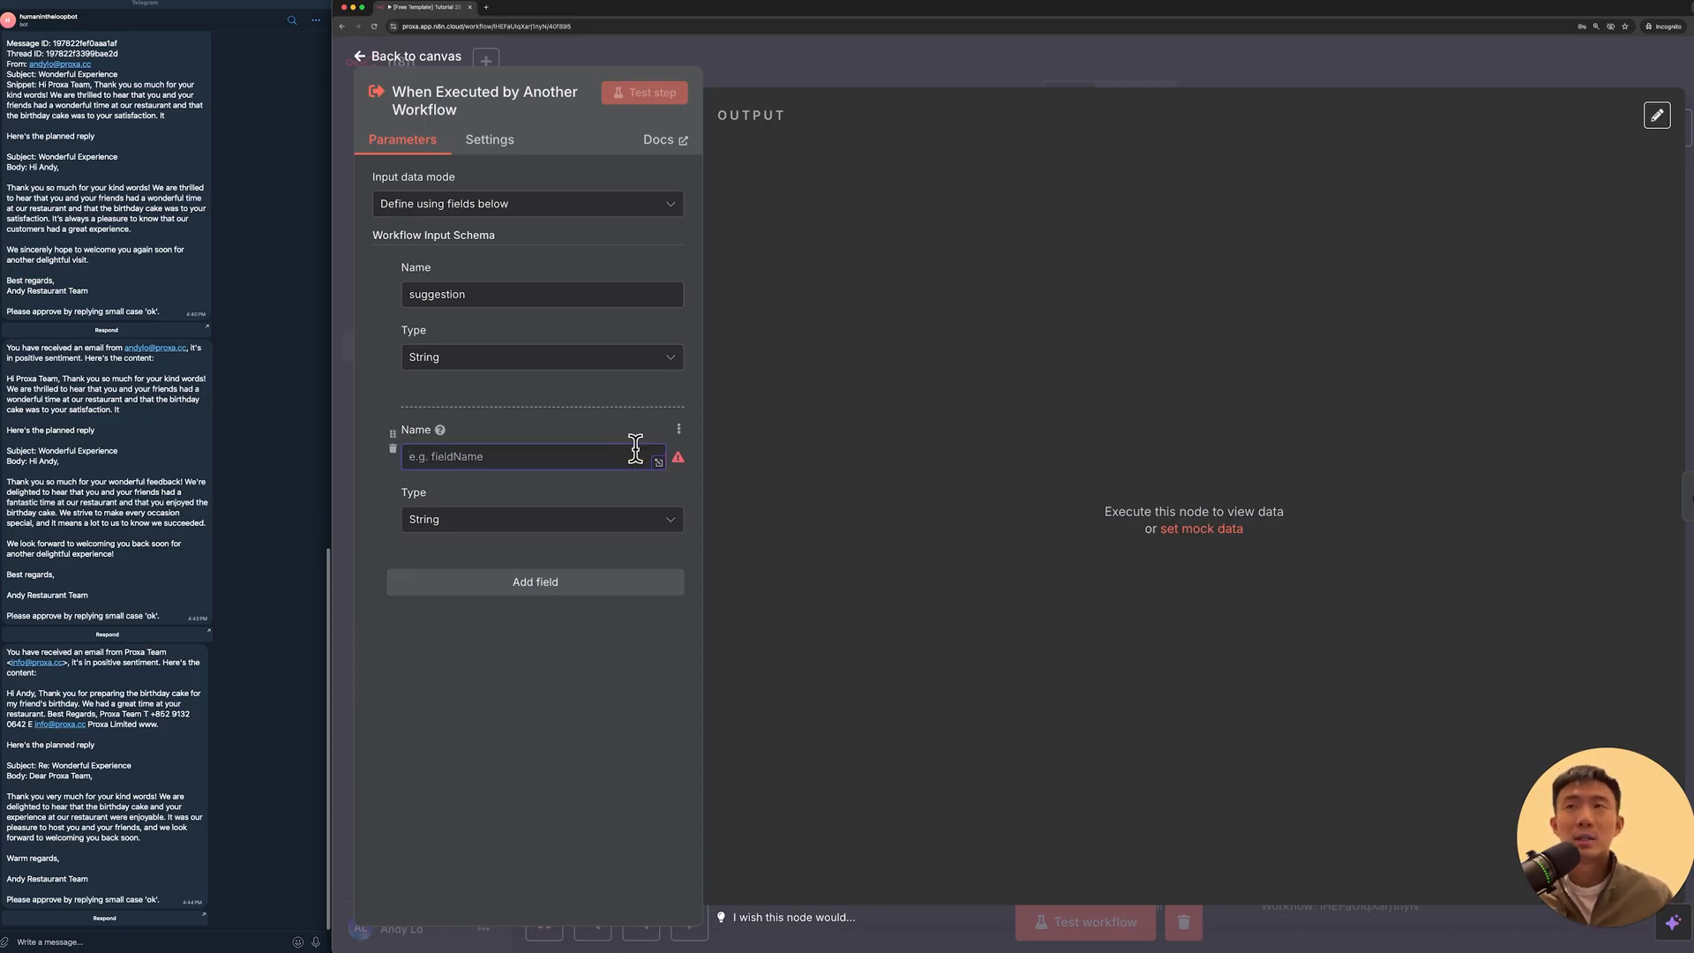
{"action": "type", "text": "From"}
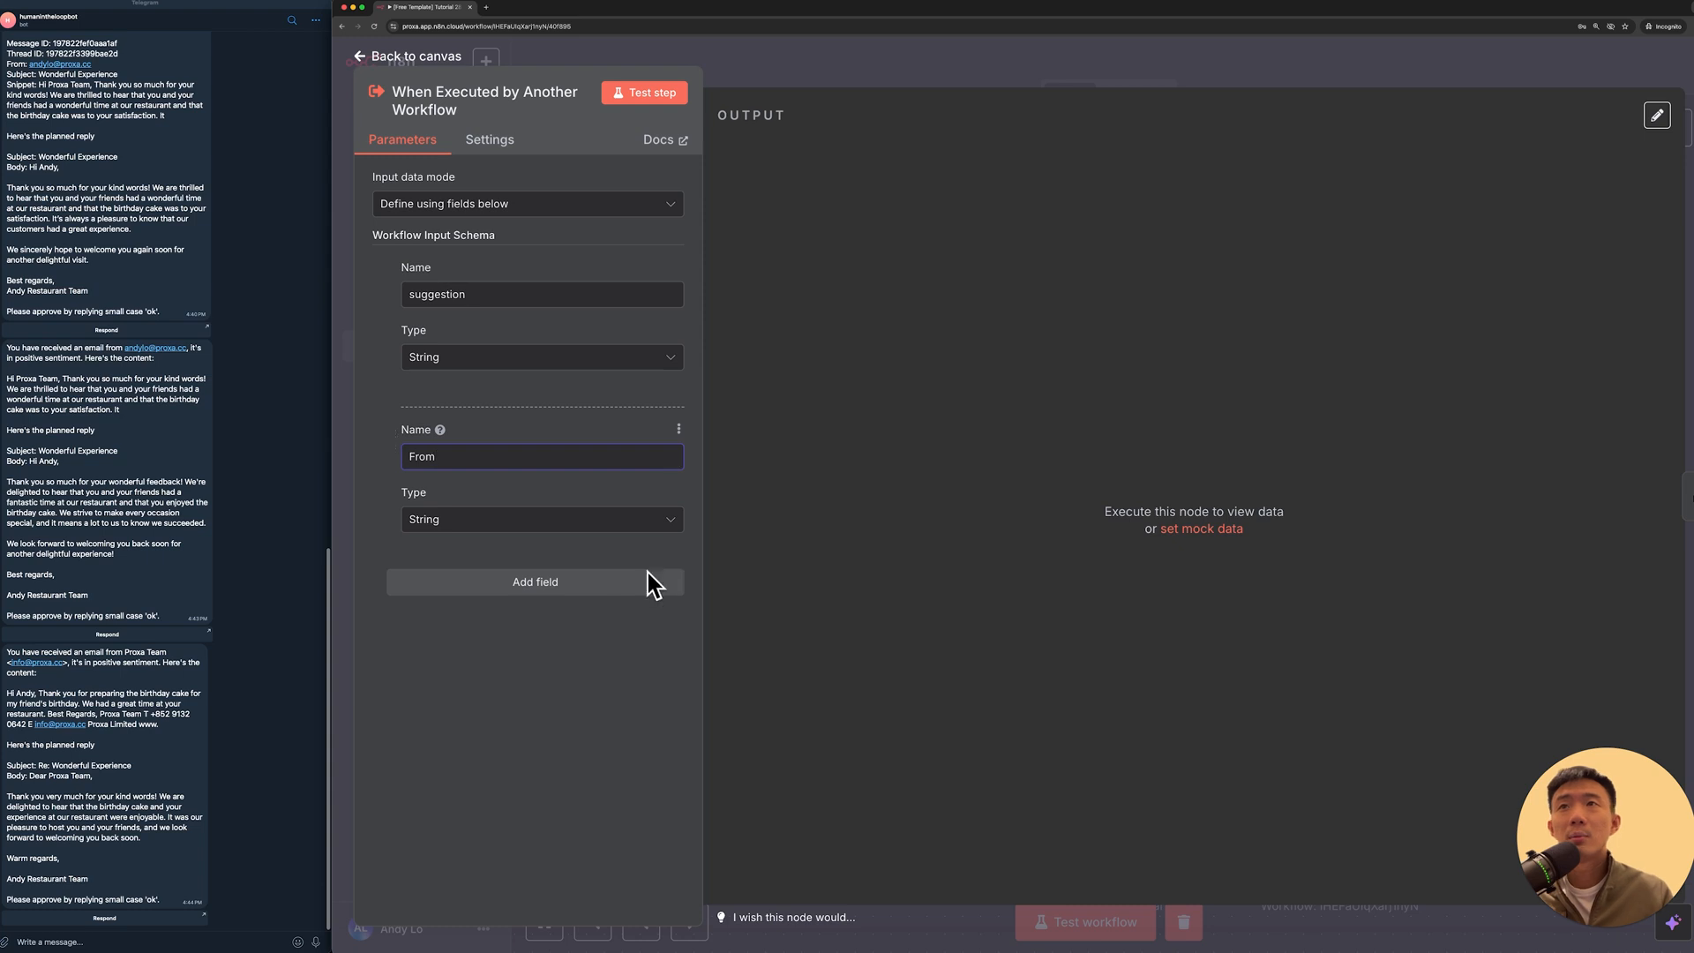
{"action": "left_click", "coordinate": [647, 578]}
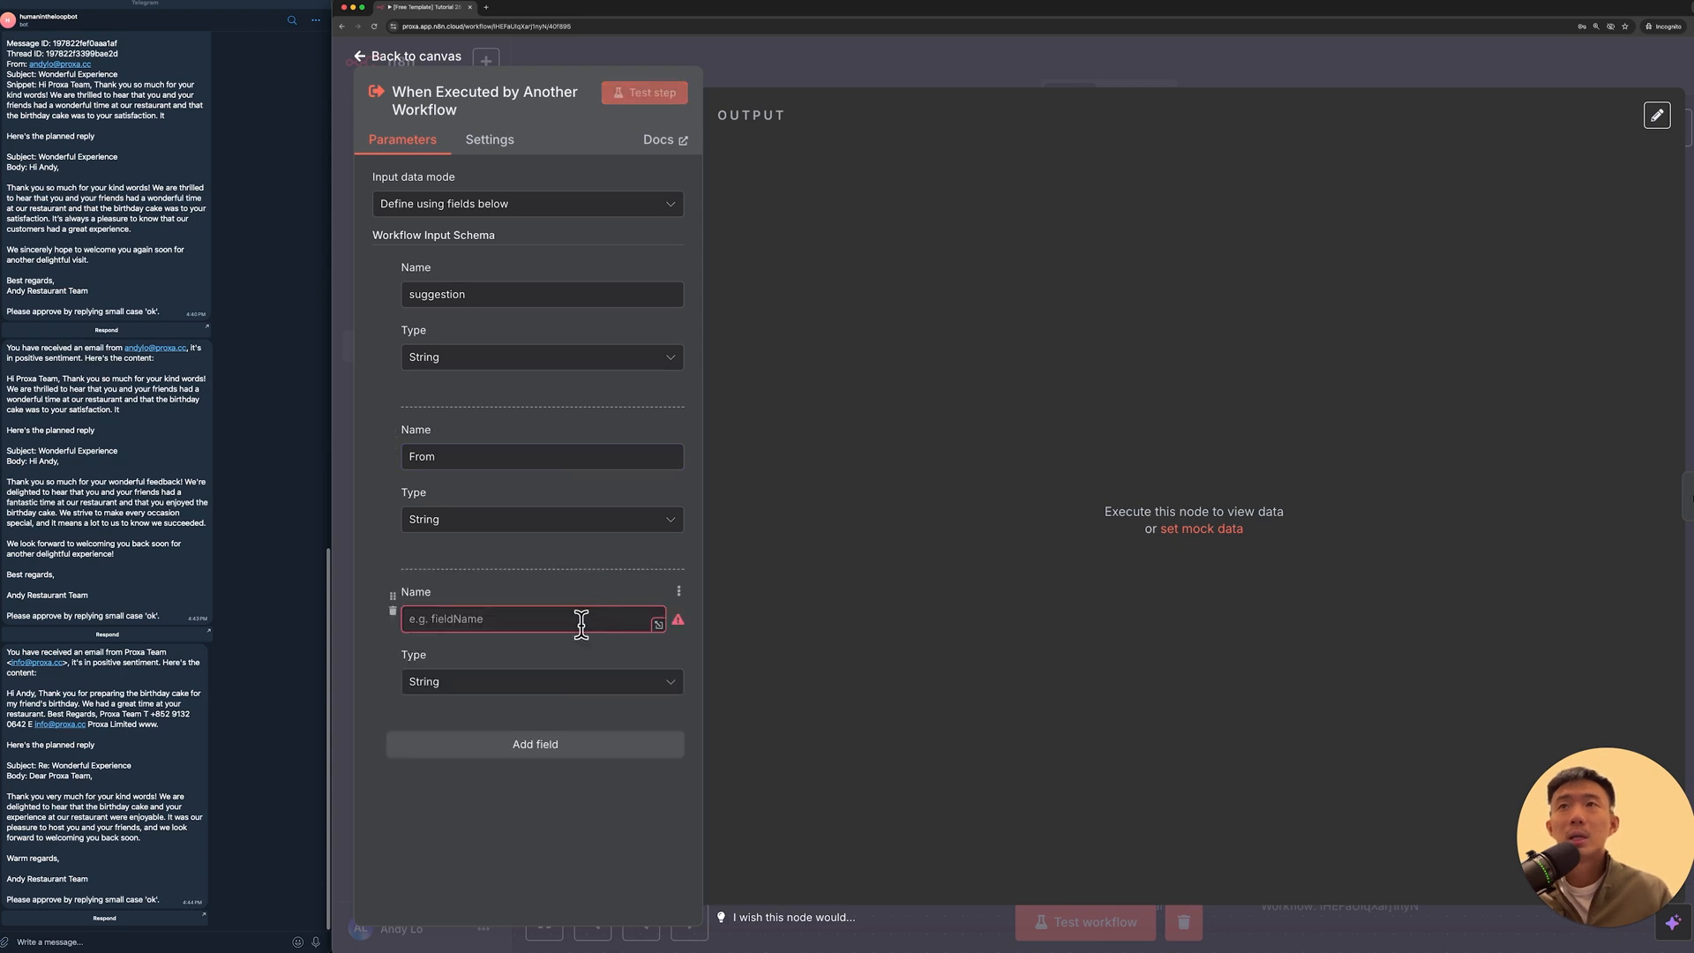
{"action": "left_click", "coordinate": [582, 623]}
{"action": "type", "text": "Subject"}
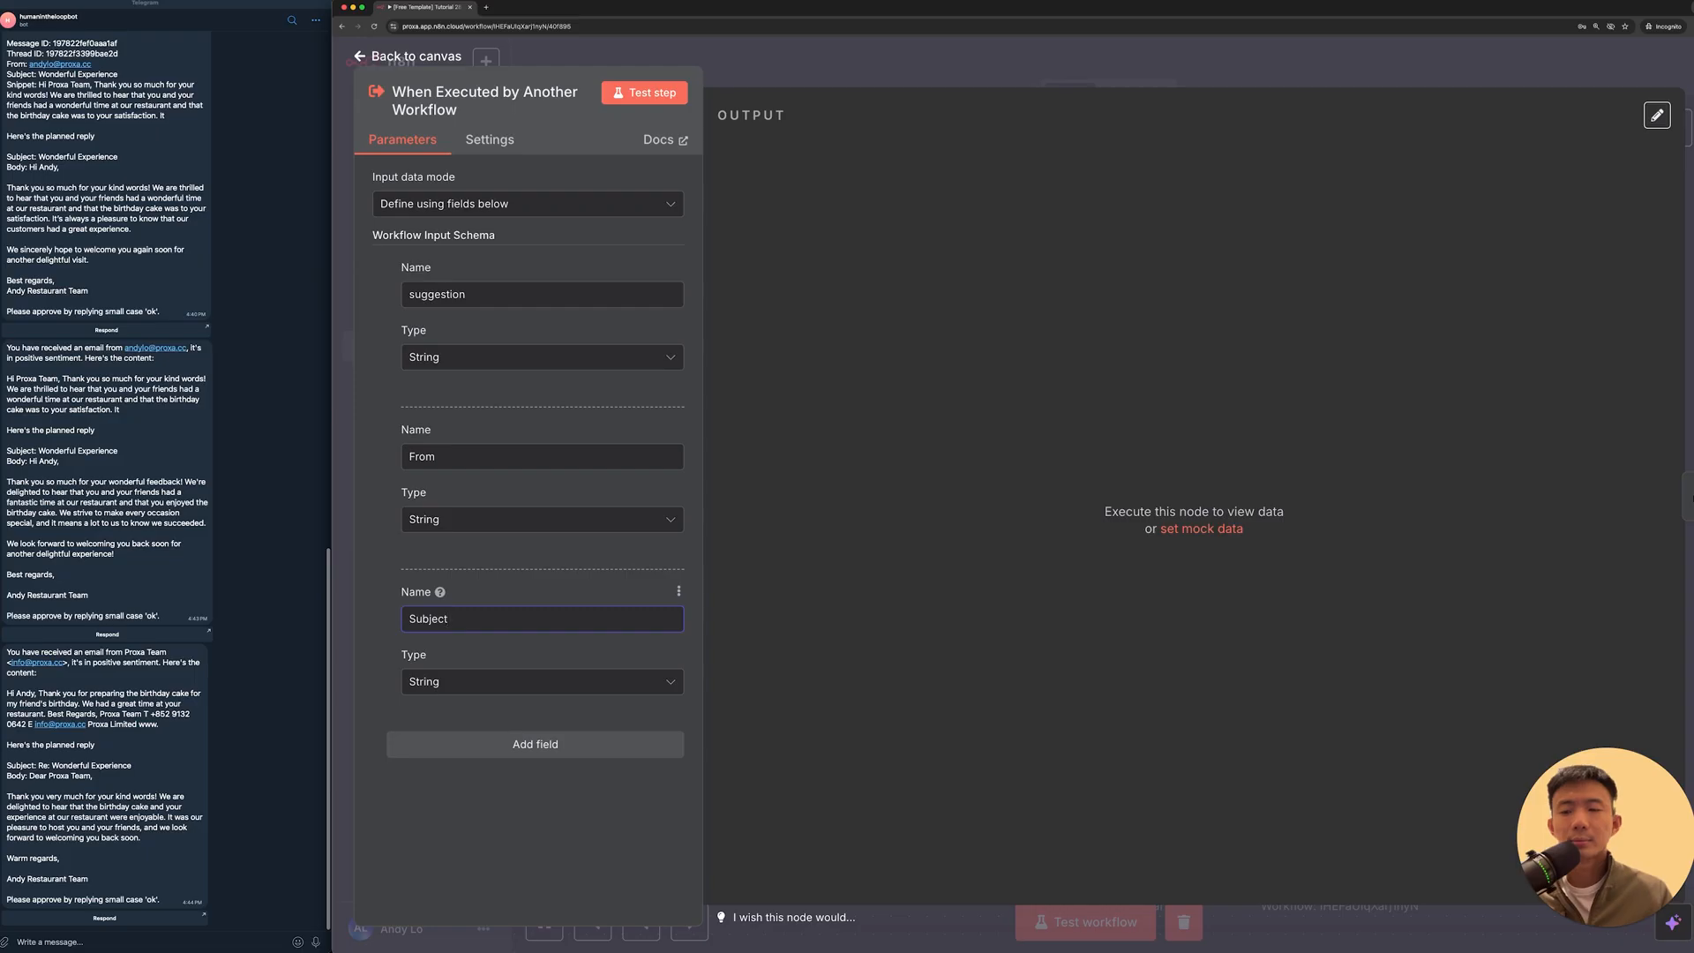
Step: Add string input fields named snippet and threadId to the trigger's schema and close its settings
{"action": "left_click", "coordinate": [582, 739]}
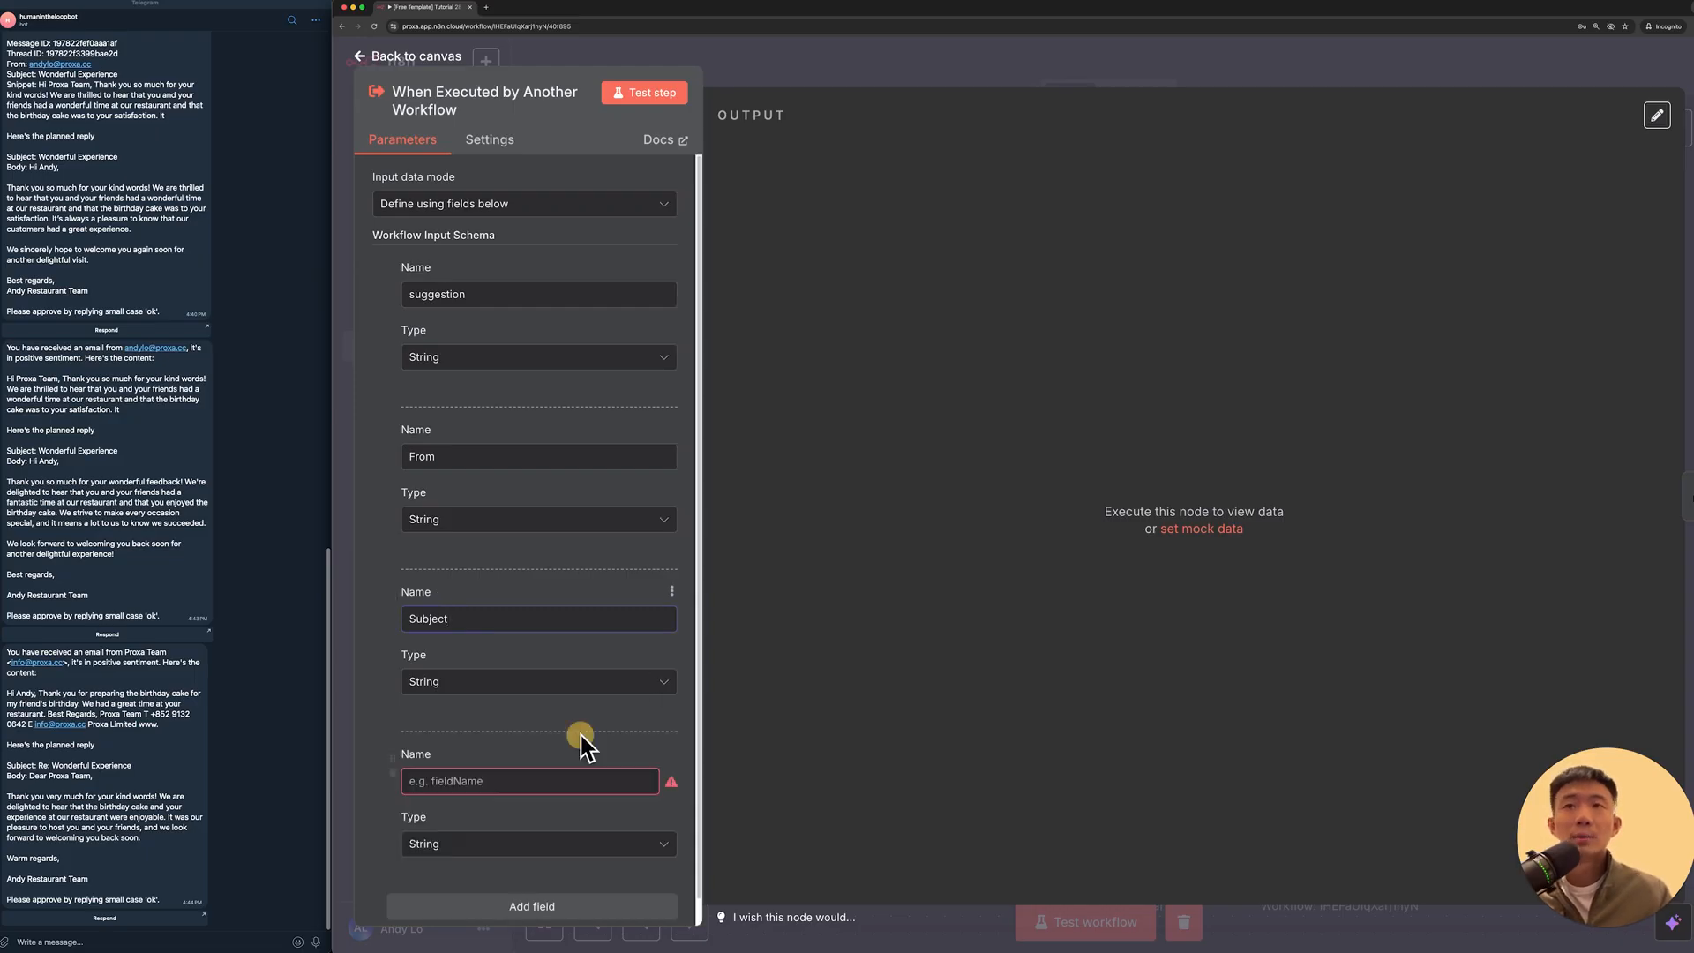
{"action": "type", "text": "snippet"}
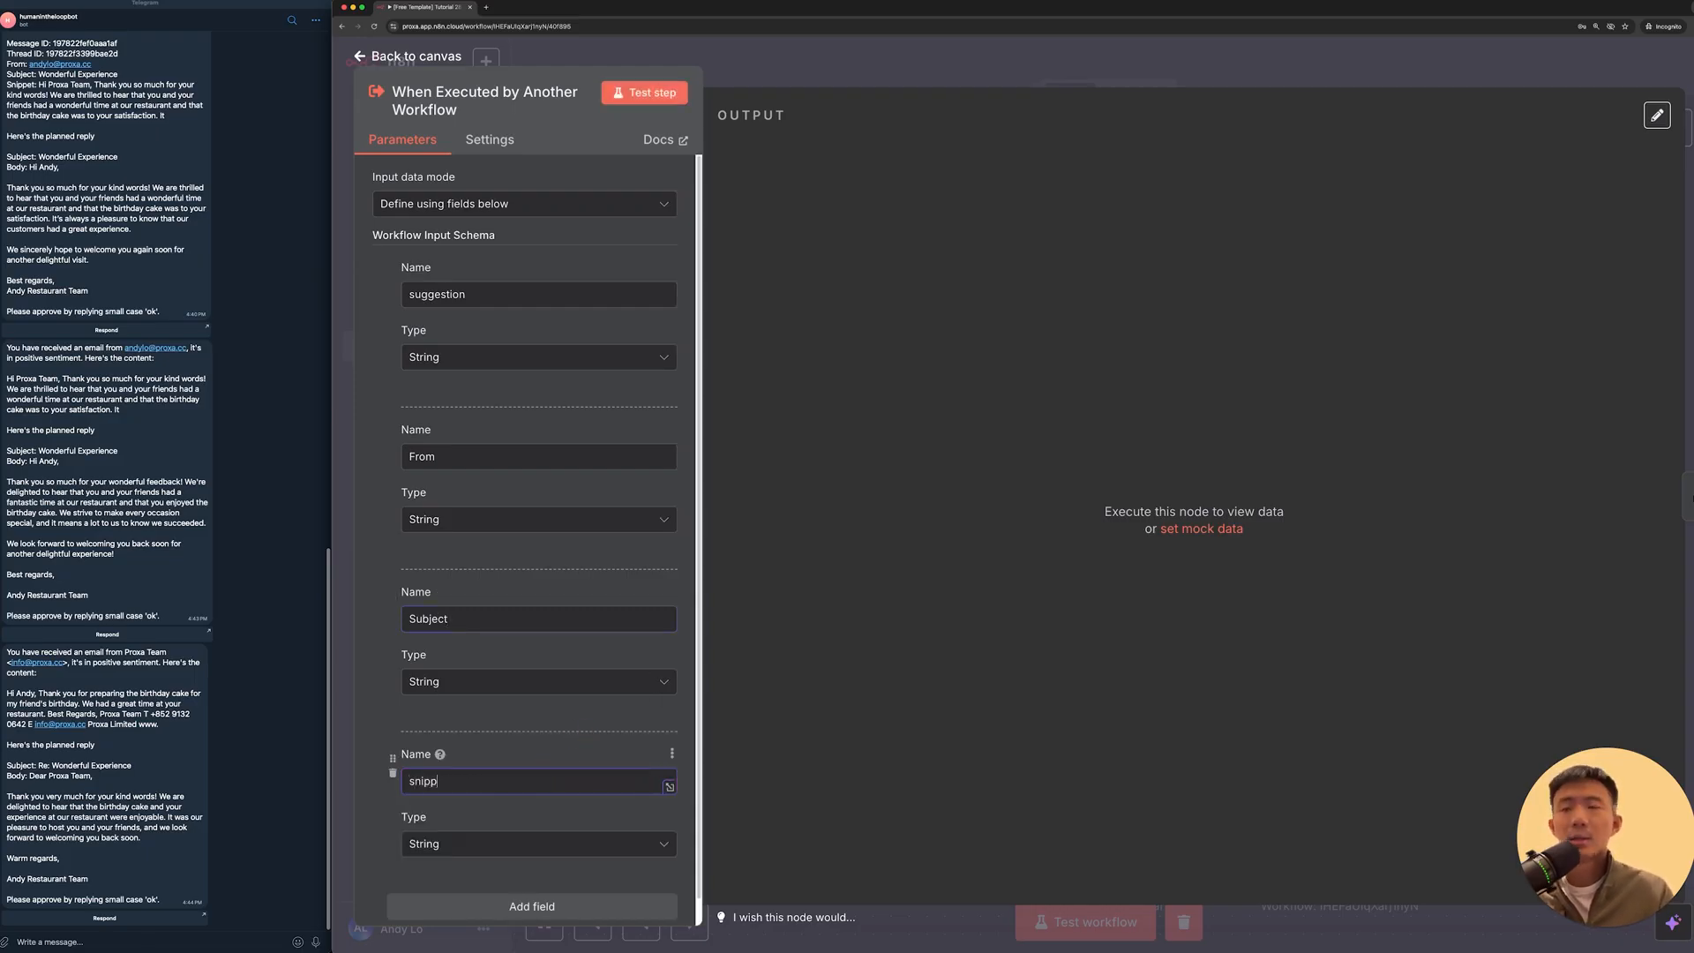
{"action": "left_click", "coordinate": [523, 902]}
{"action": "type", "text": "threadI"}
{"action": "scroll", "coordinate": [519, 776], "scroll_direction": "down", "scroll_amount": 2}
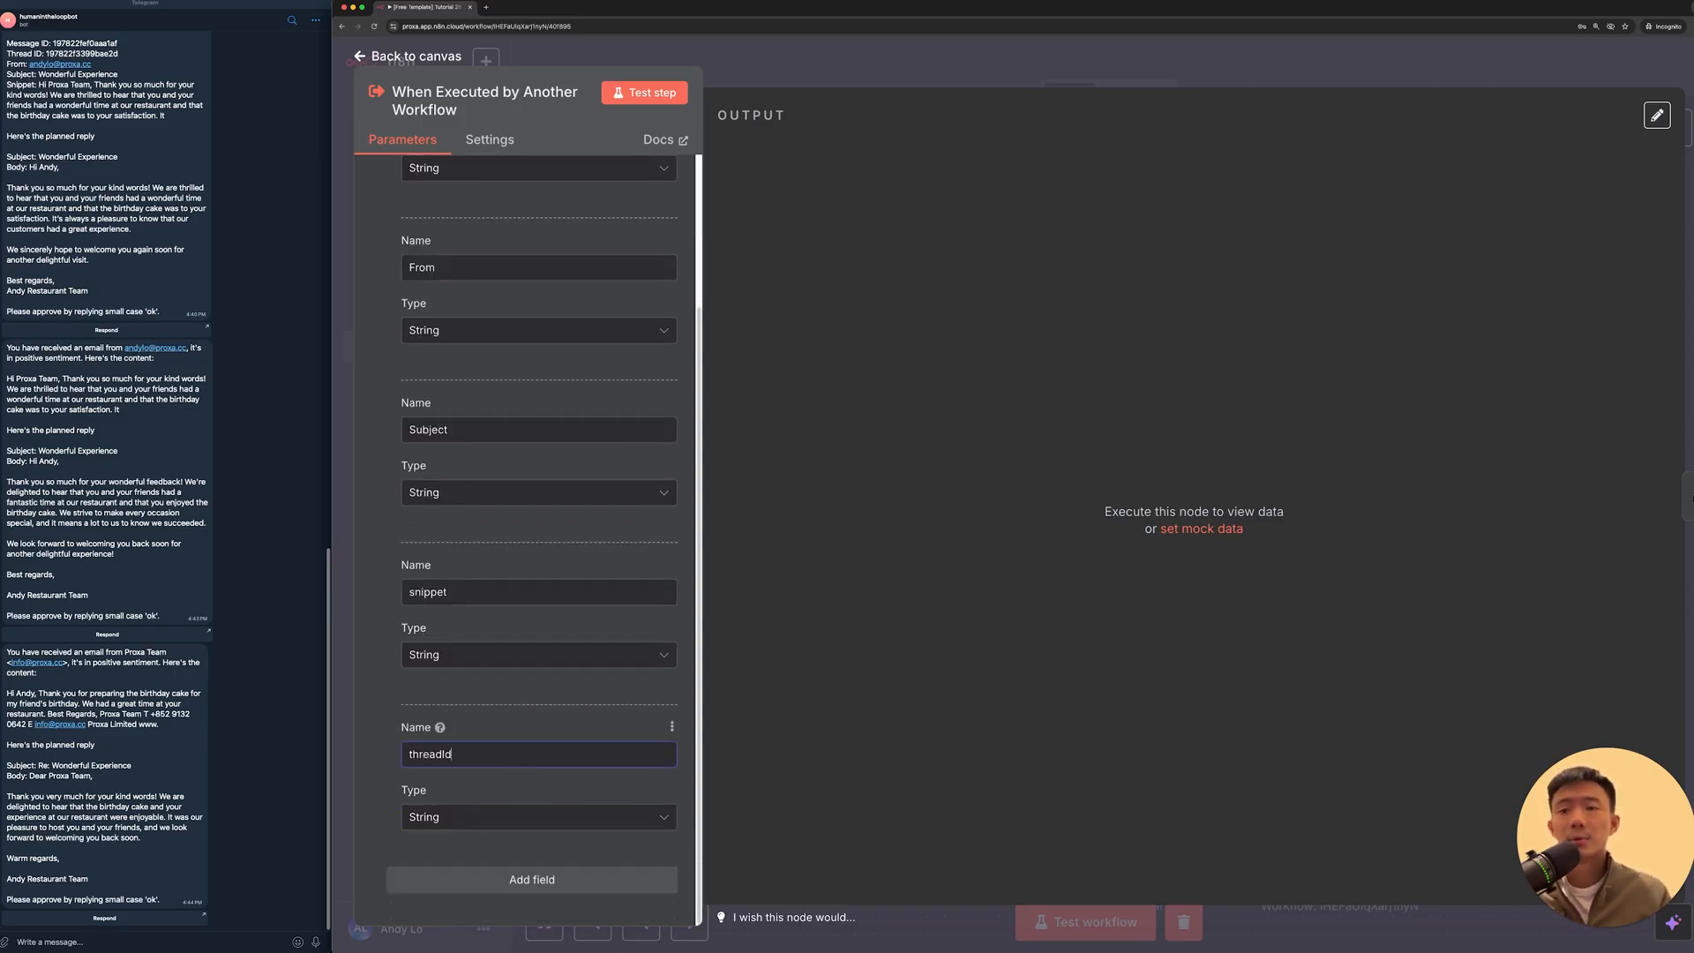
{"action": "left_click", "coordinate": [803, 42]}
Step: Save the workflow and run it up to the Execute Workflow node
{"action": "left_click", "coordinate": [1339, 825]}
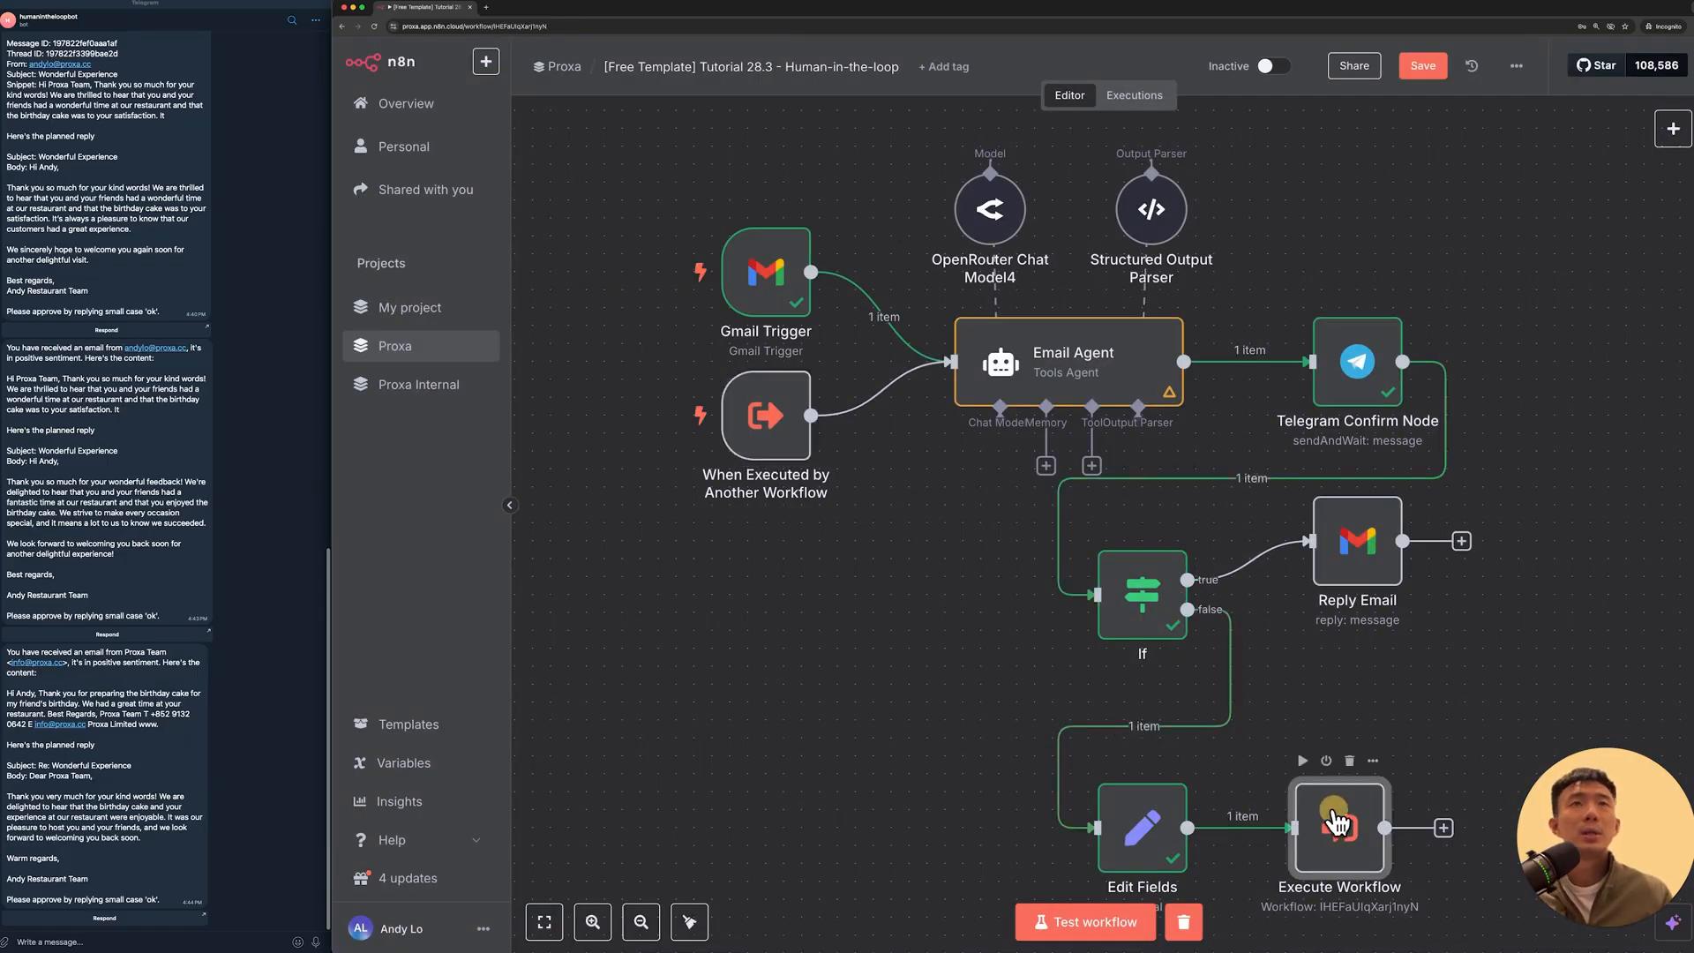
{"action": "left_click", "coordinate": [1412, 72]}
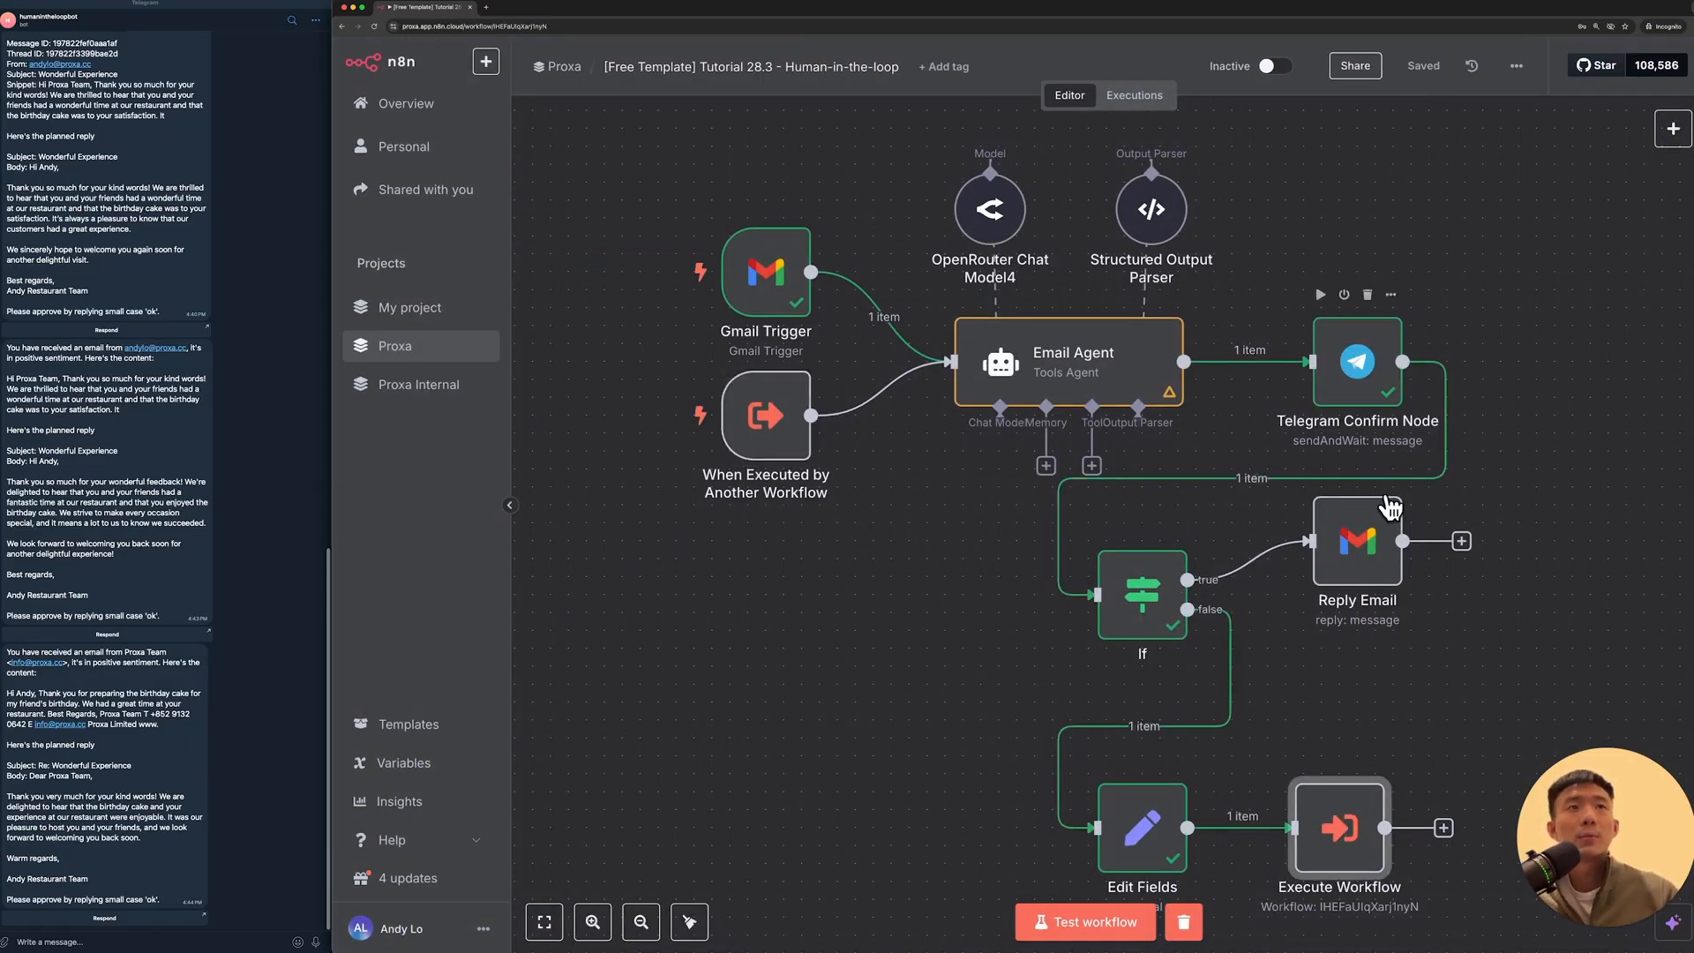
{"action": "left_click", "coordinate": [1305, 762]}
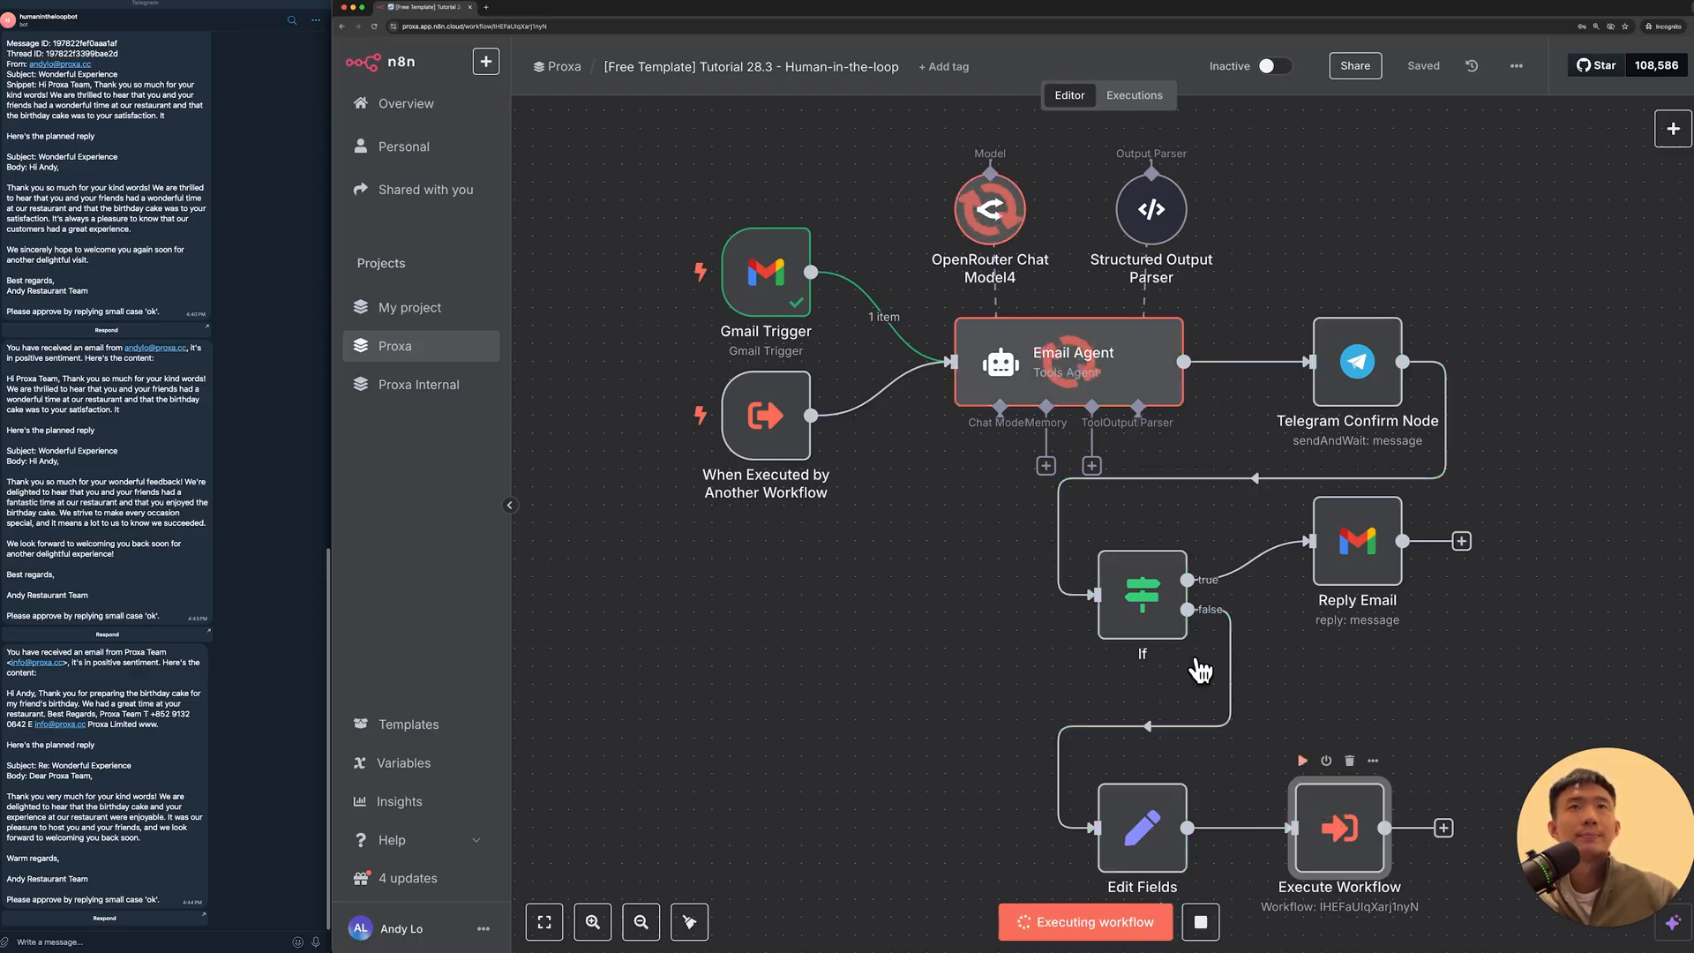
Step: Respond to the drafted reply in Telegram with "Make it longer please", submit the form and close its page
{"action": "left_click", "coordinate": [105, 918]}
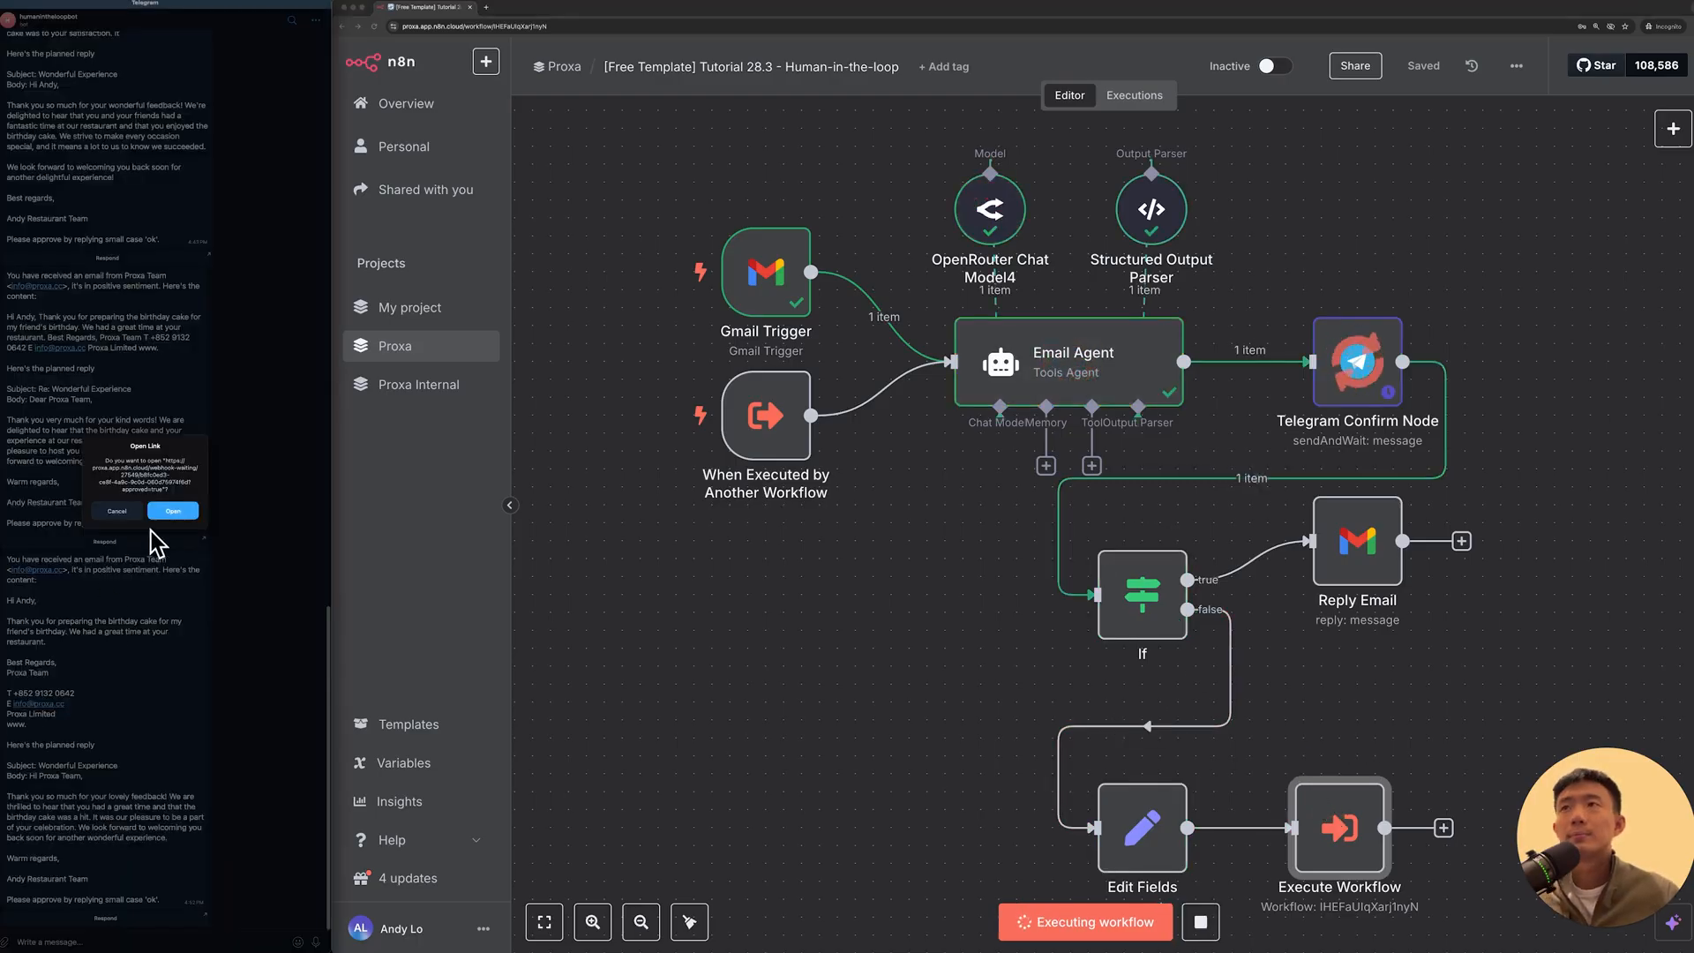
{"action": "left_click", "coordinate": [168, 514]}
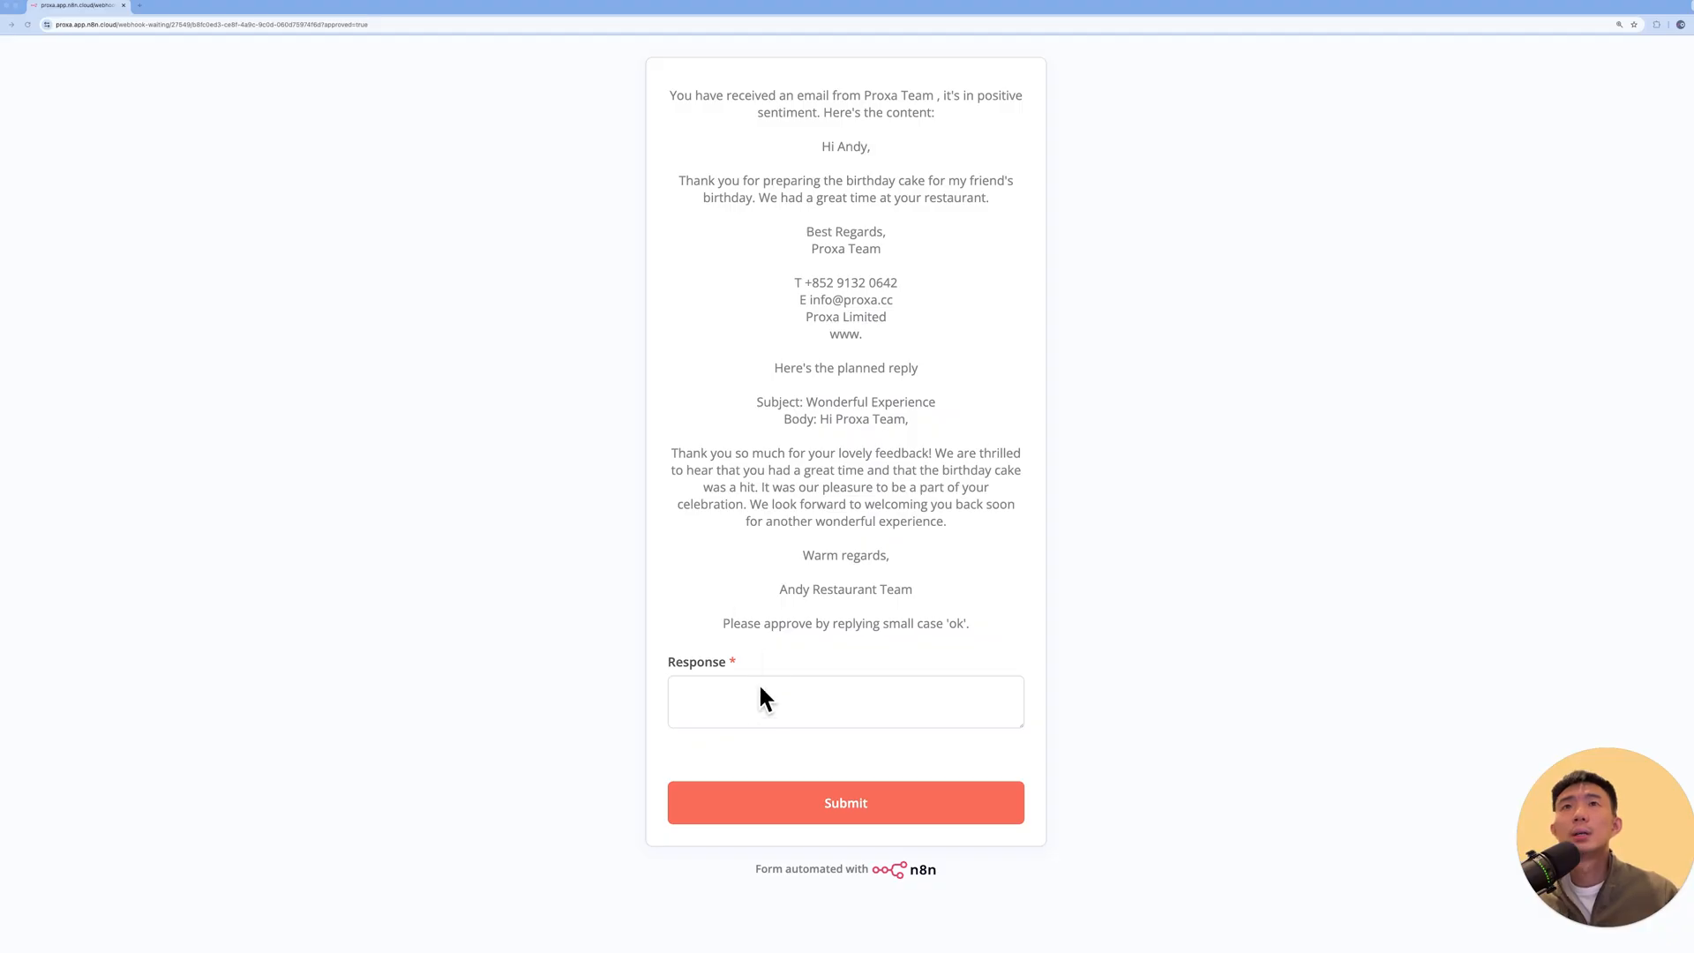
{"action": "left_click", "coordinate": [755, 694]}
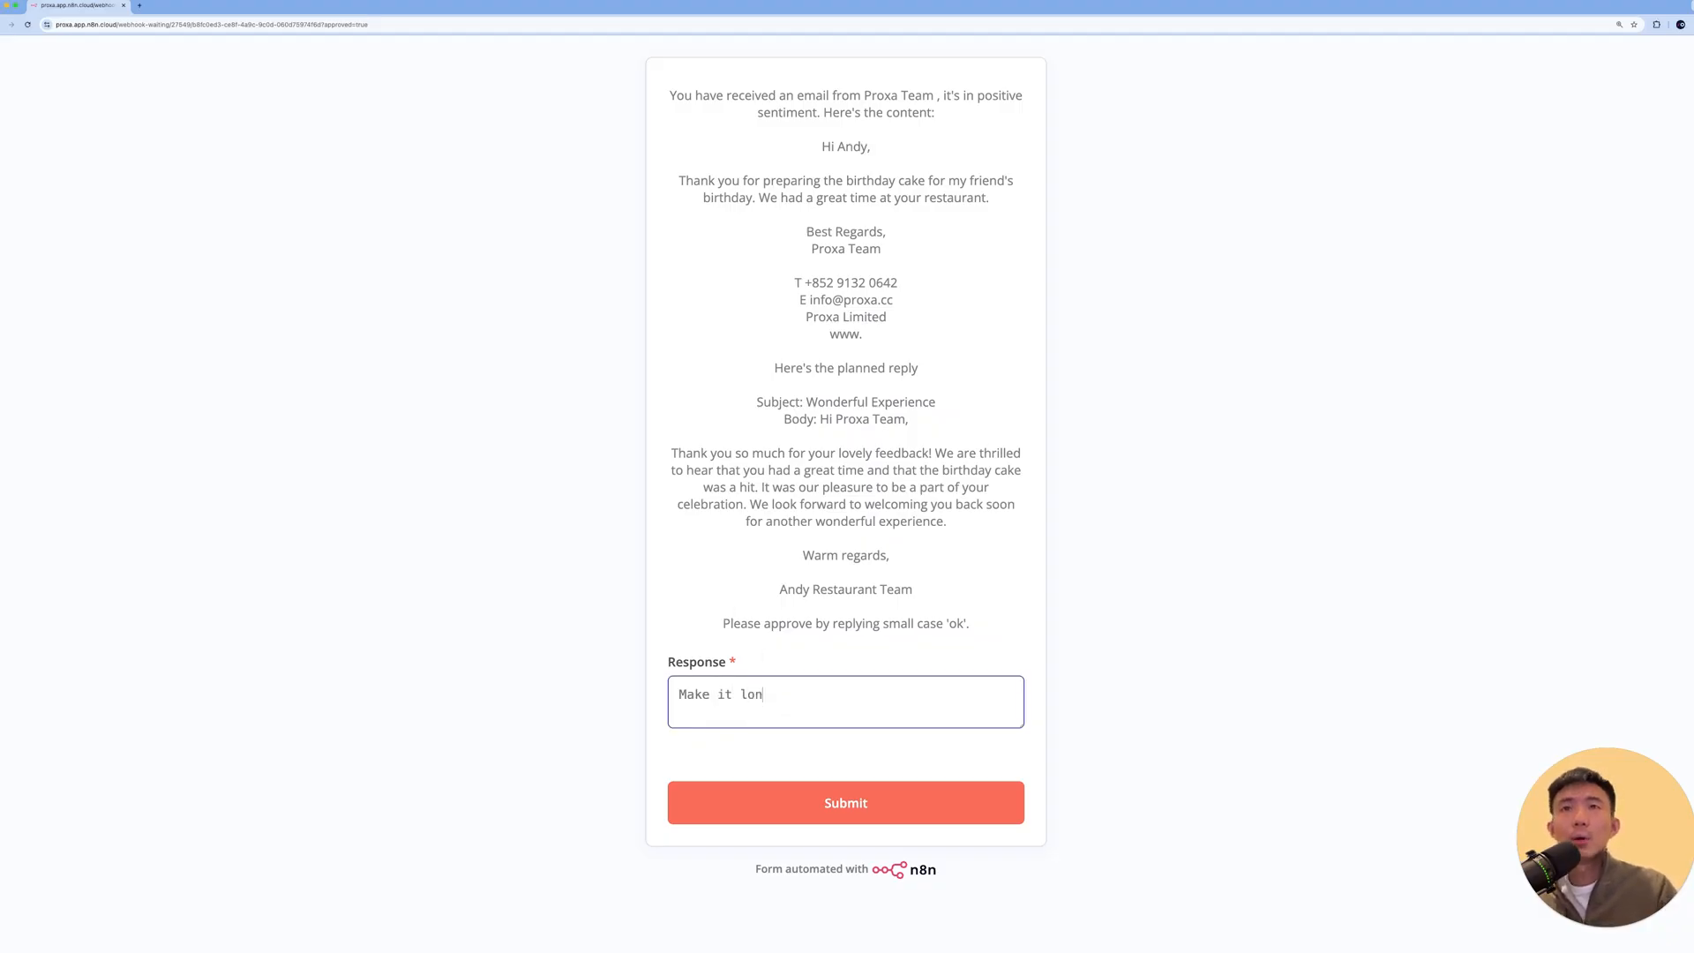
{"action": "type", "text": "Make it longer please"}
{"action": "left_click", "coordinate": [860, 802]}
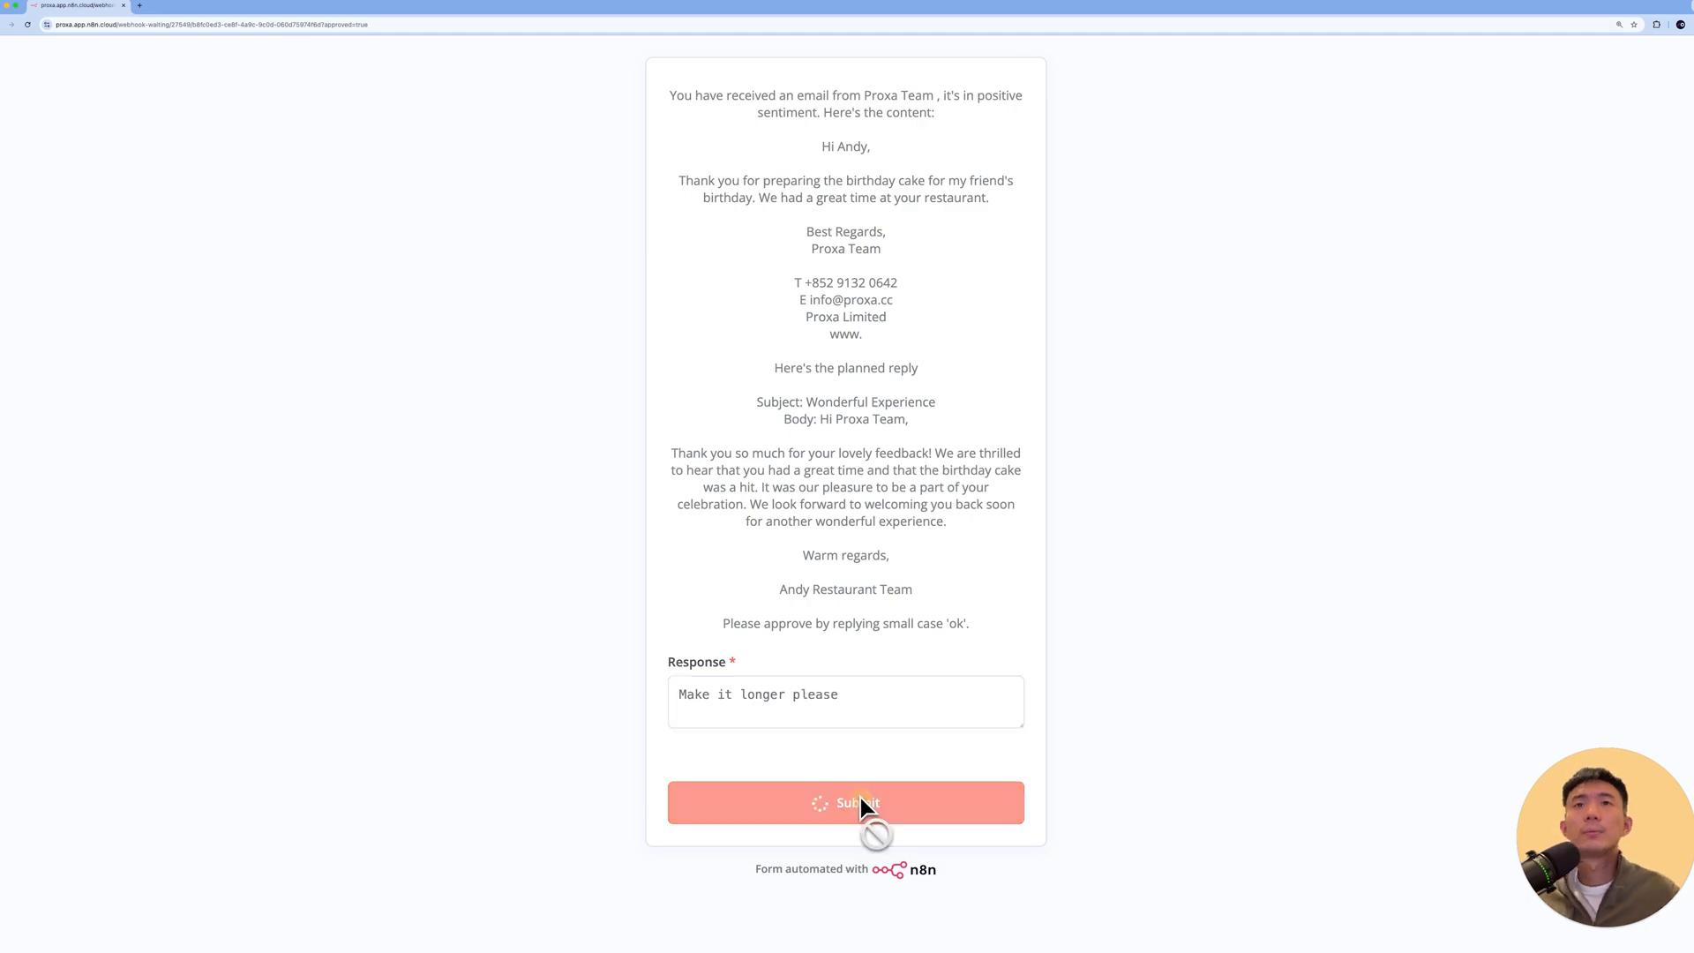
{"action": "key", "text": "super+w"}
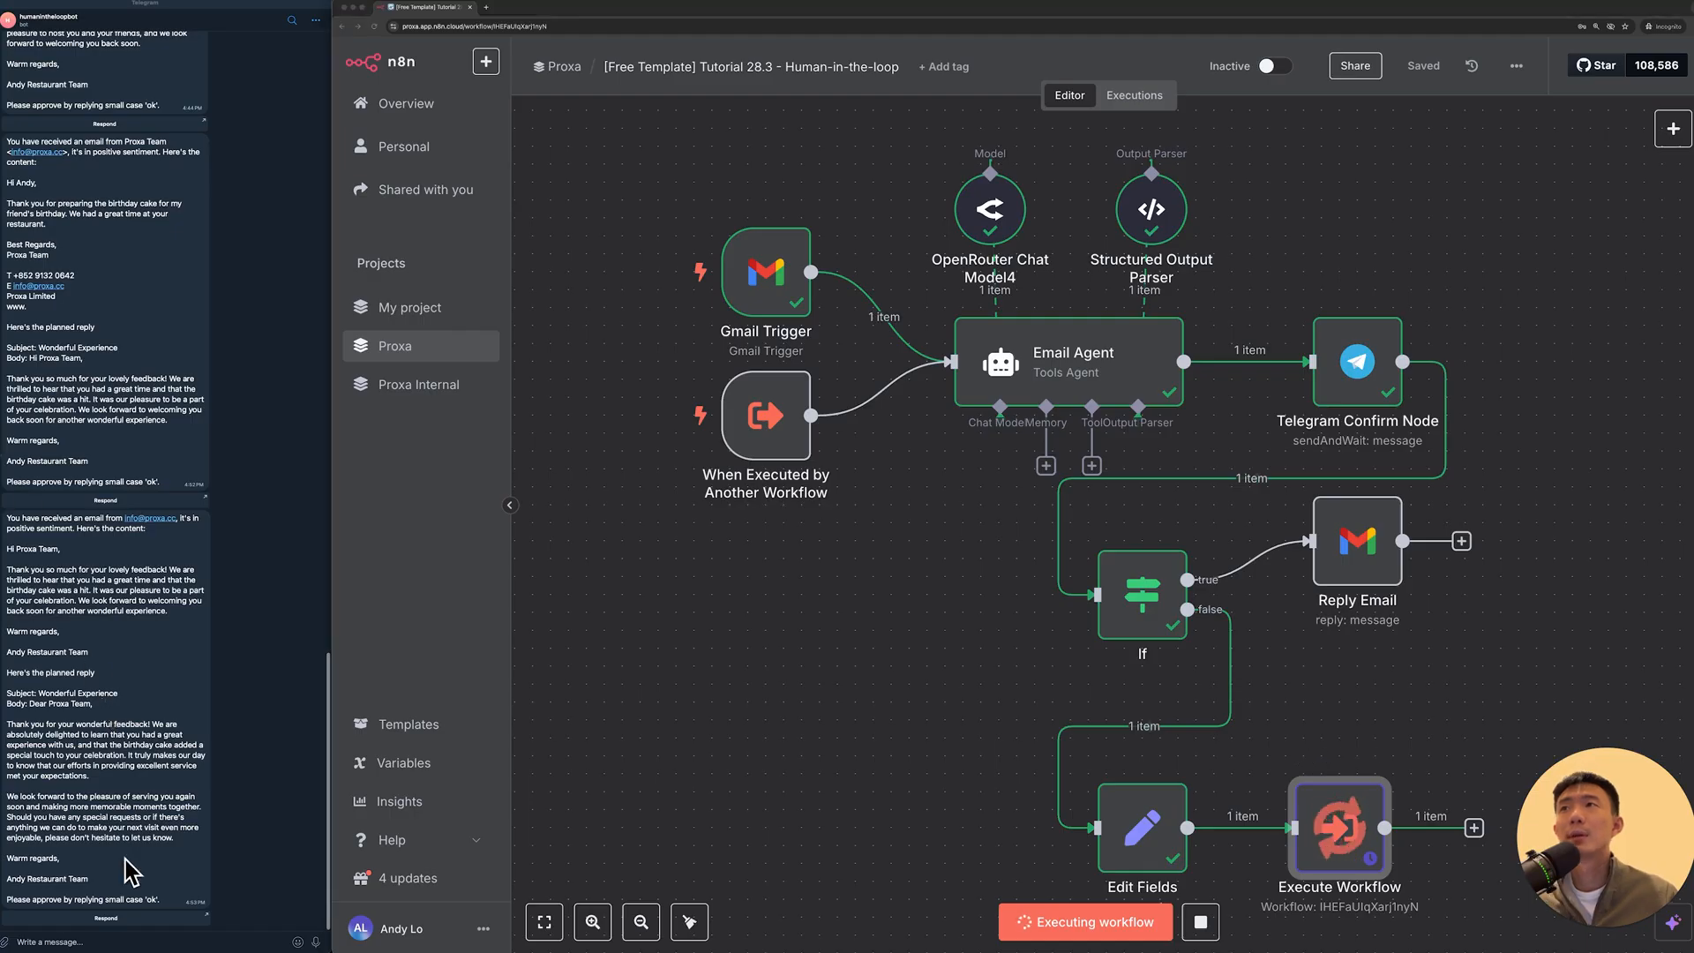
Step: Review the redrafted reply's body in the new Telegram response form and submit another revision request for it
{"action": "left_click", "coordinate": [126, 918]}
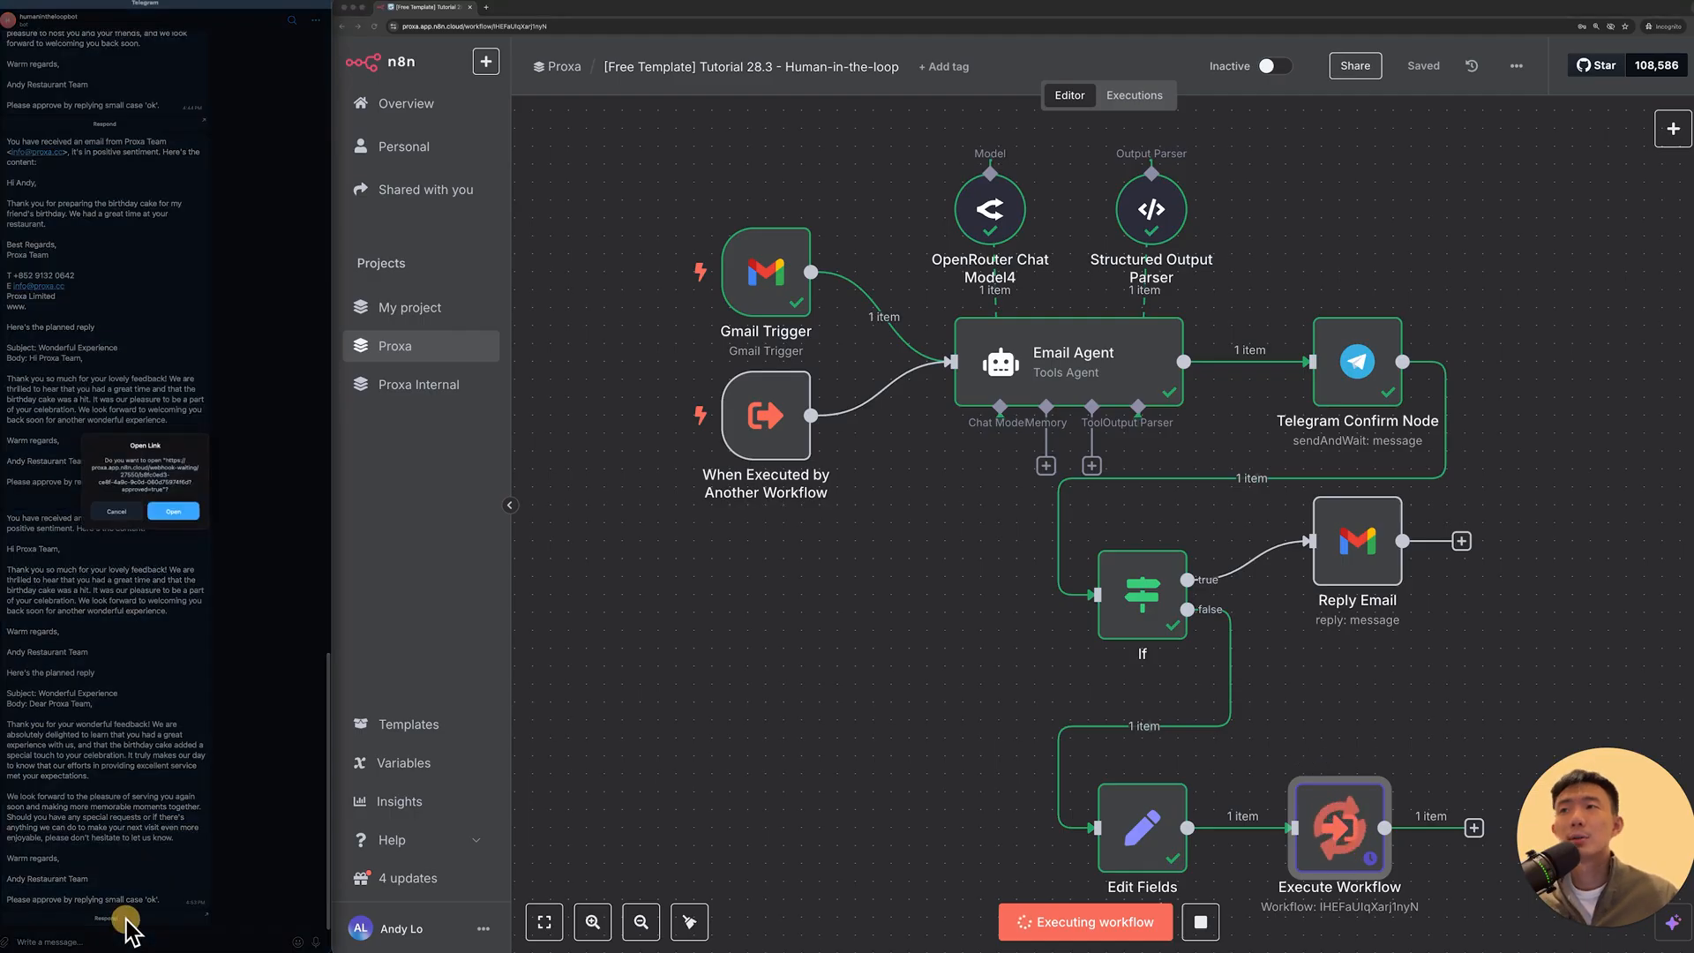
{"action": "left_click", "coordinate": [174, 512]}
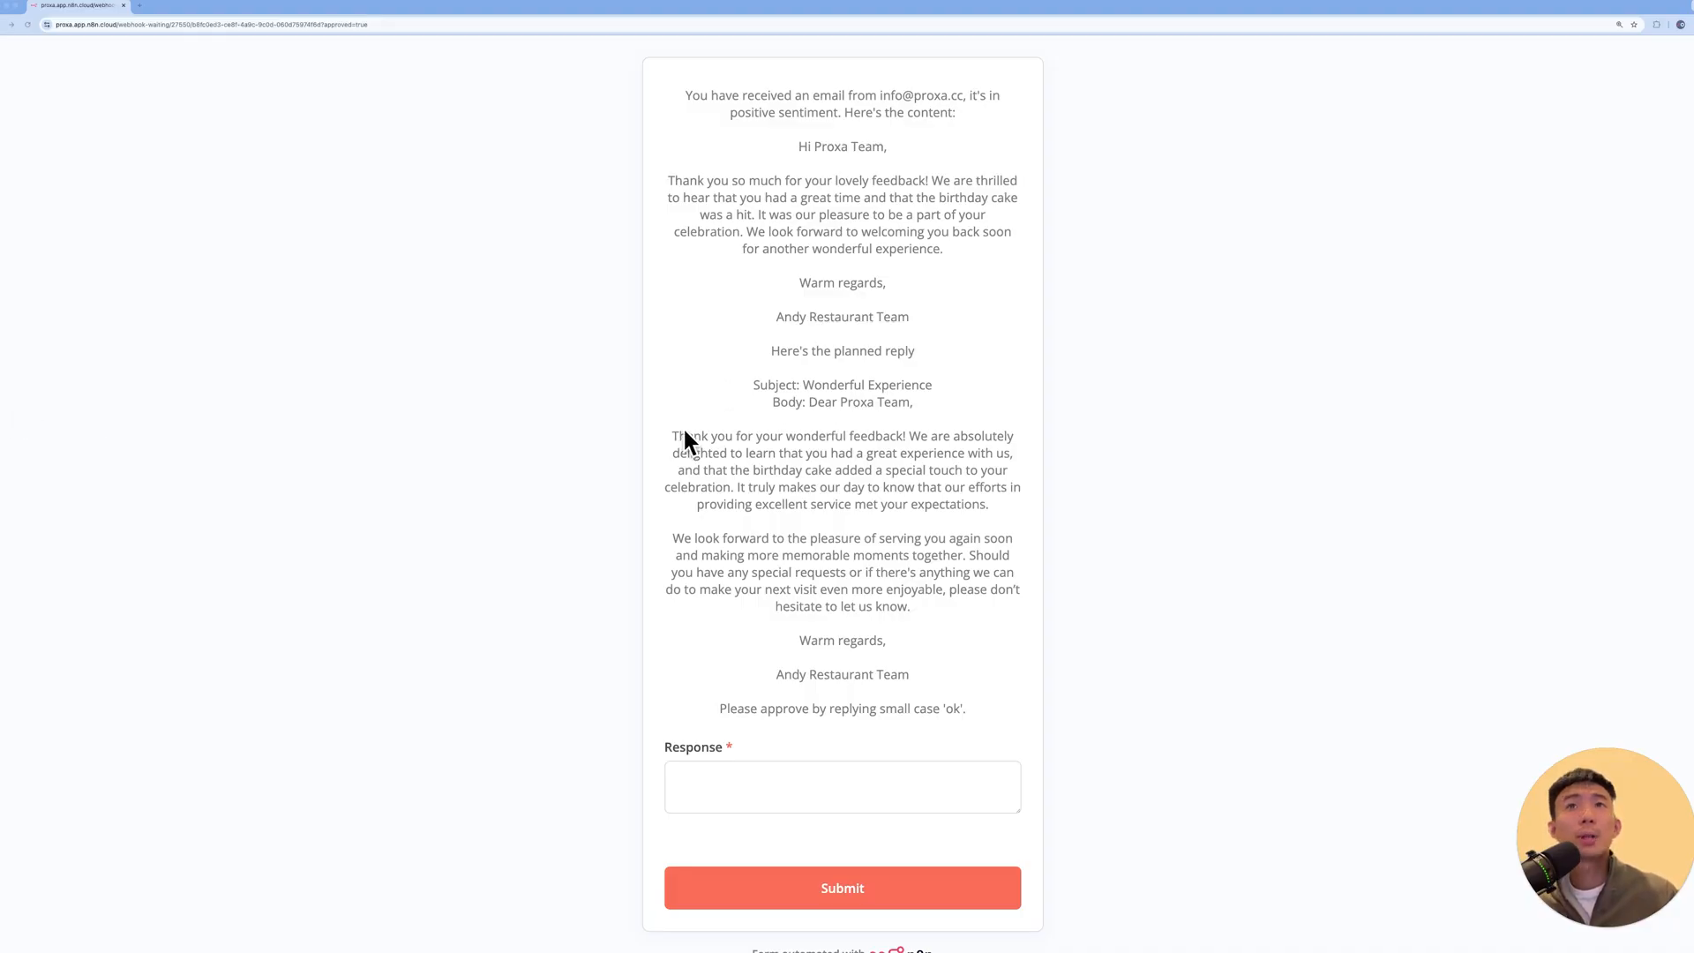
{"action": "left_click_drag", "start_coordinate": [674, 435], "coordinate": [1027, 523]}
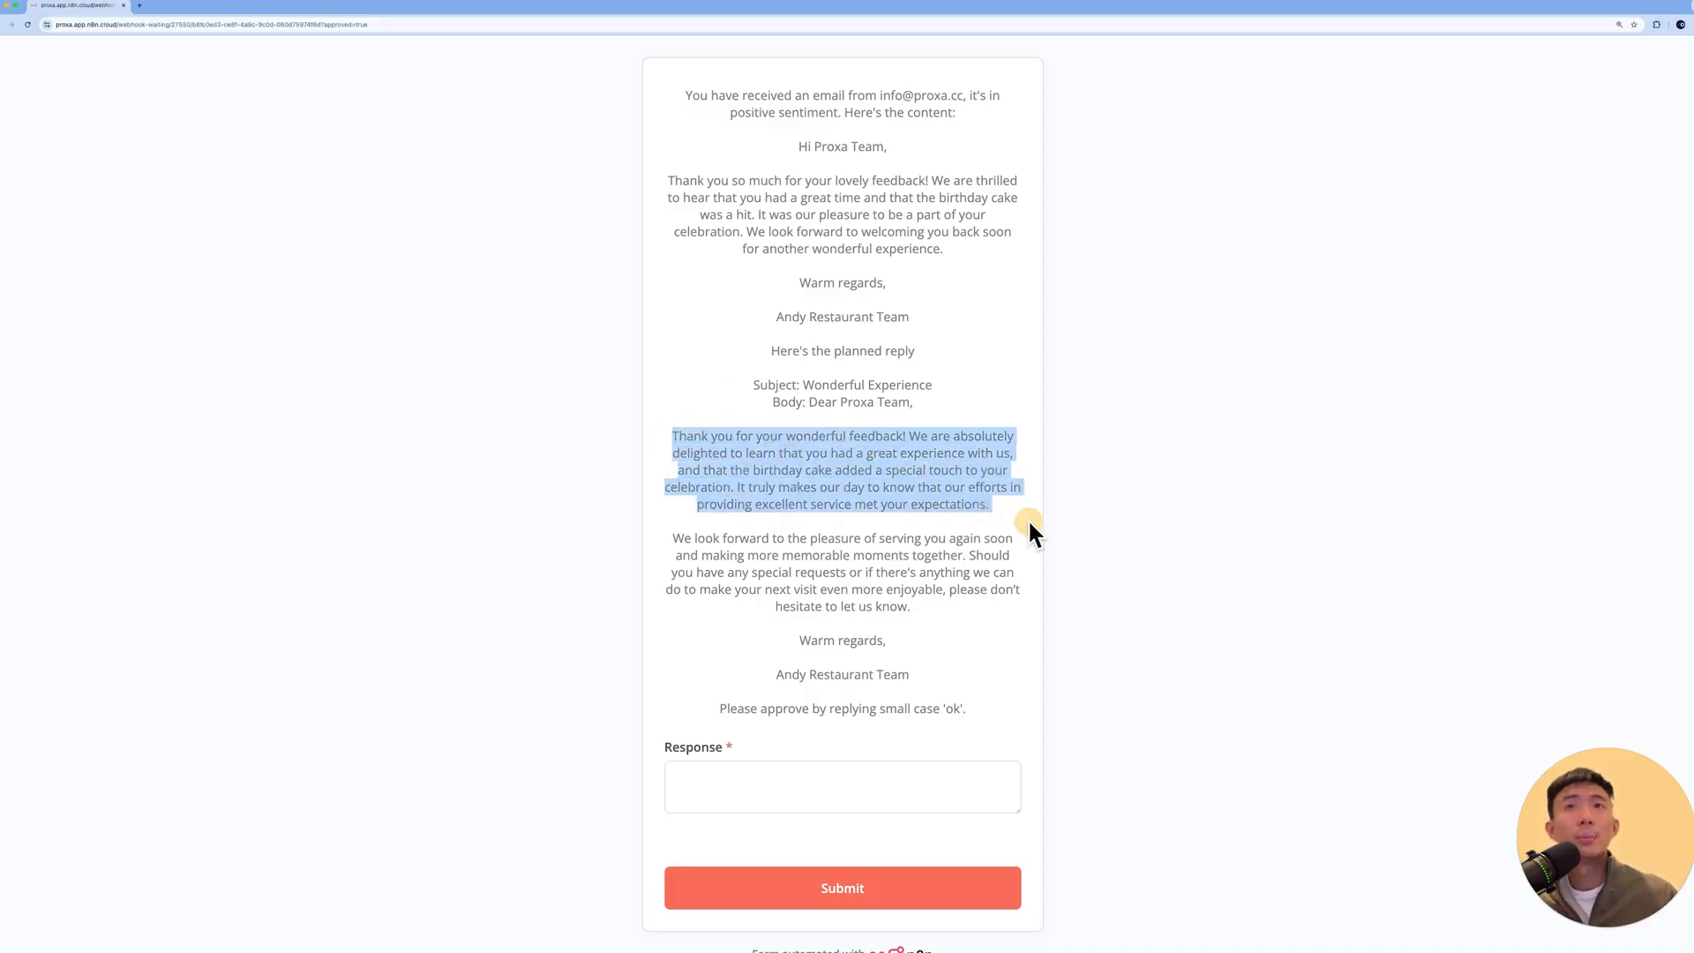
{"action": "left_click", "coordinate": [663, 457]}
{"action": "left_click", "coordinate": [809, 794]}
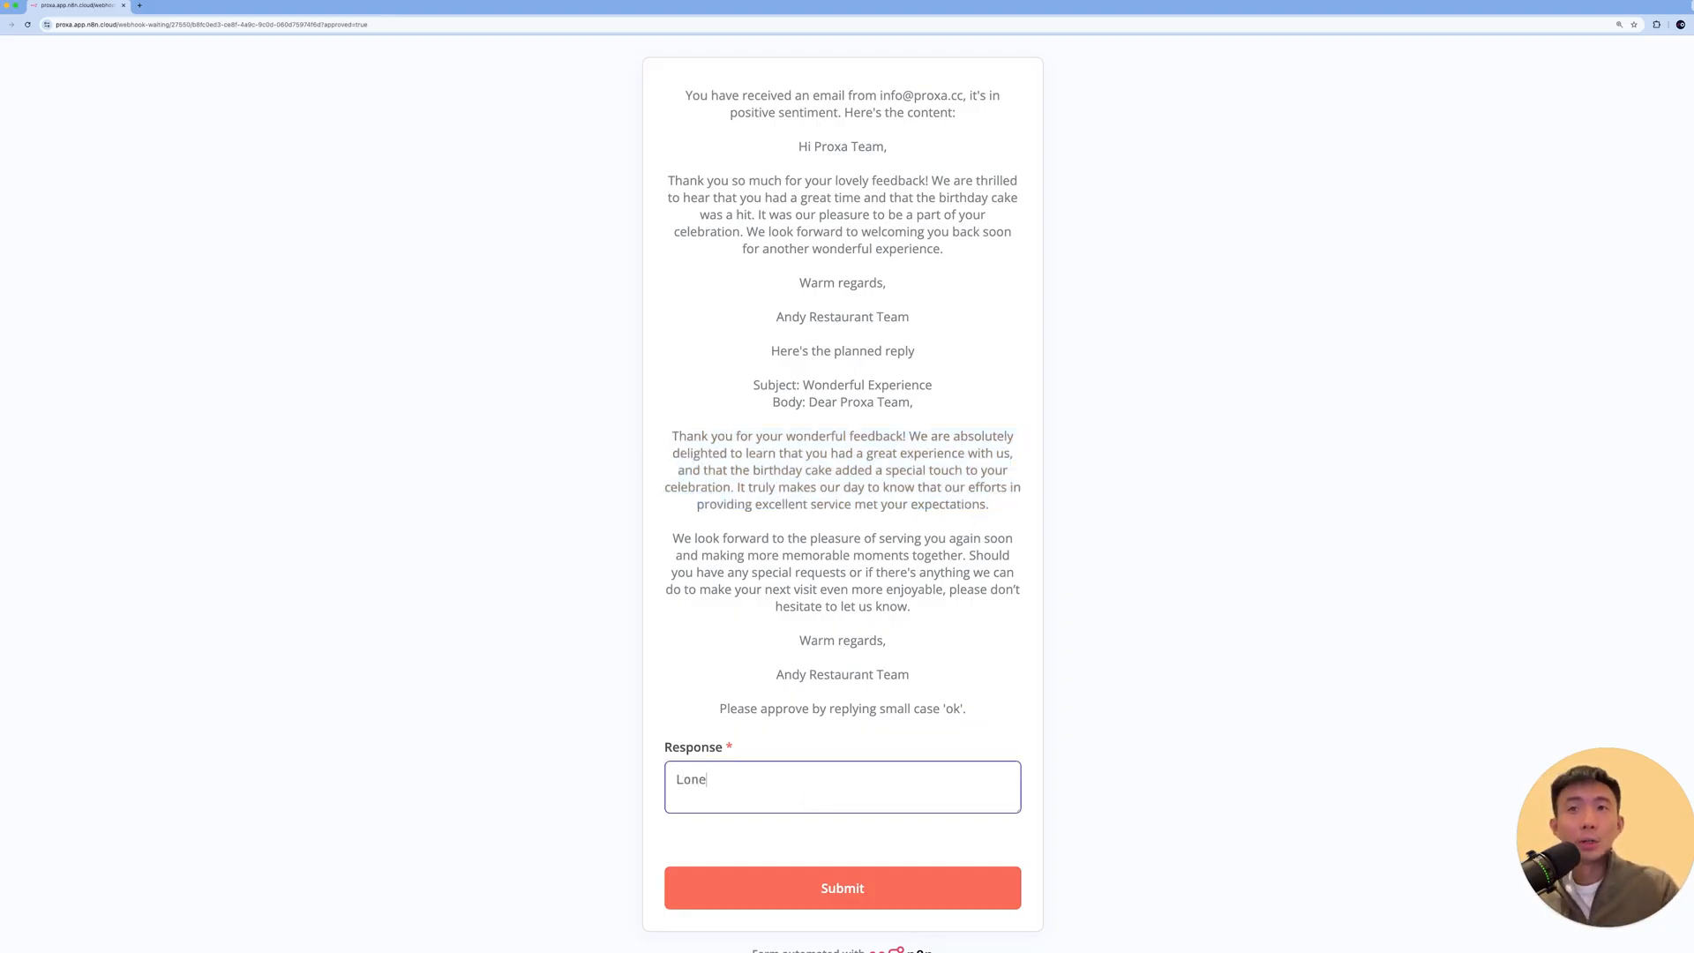
{"action": "left_click", "coordinate": [892, 909]}
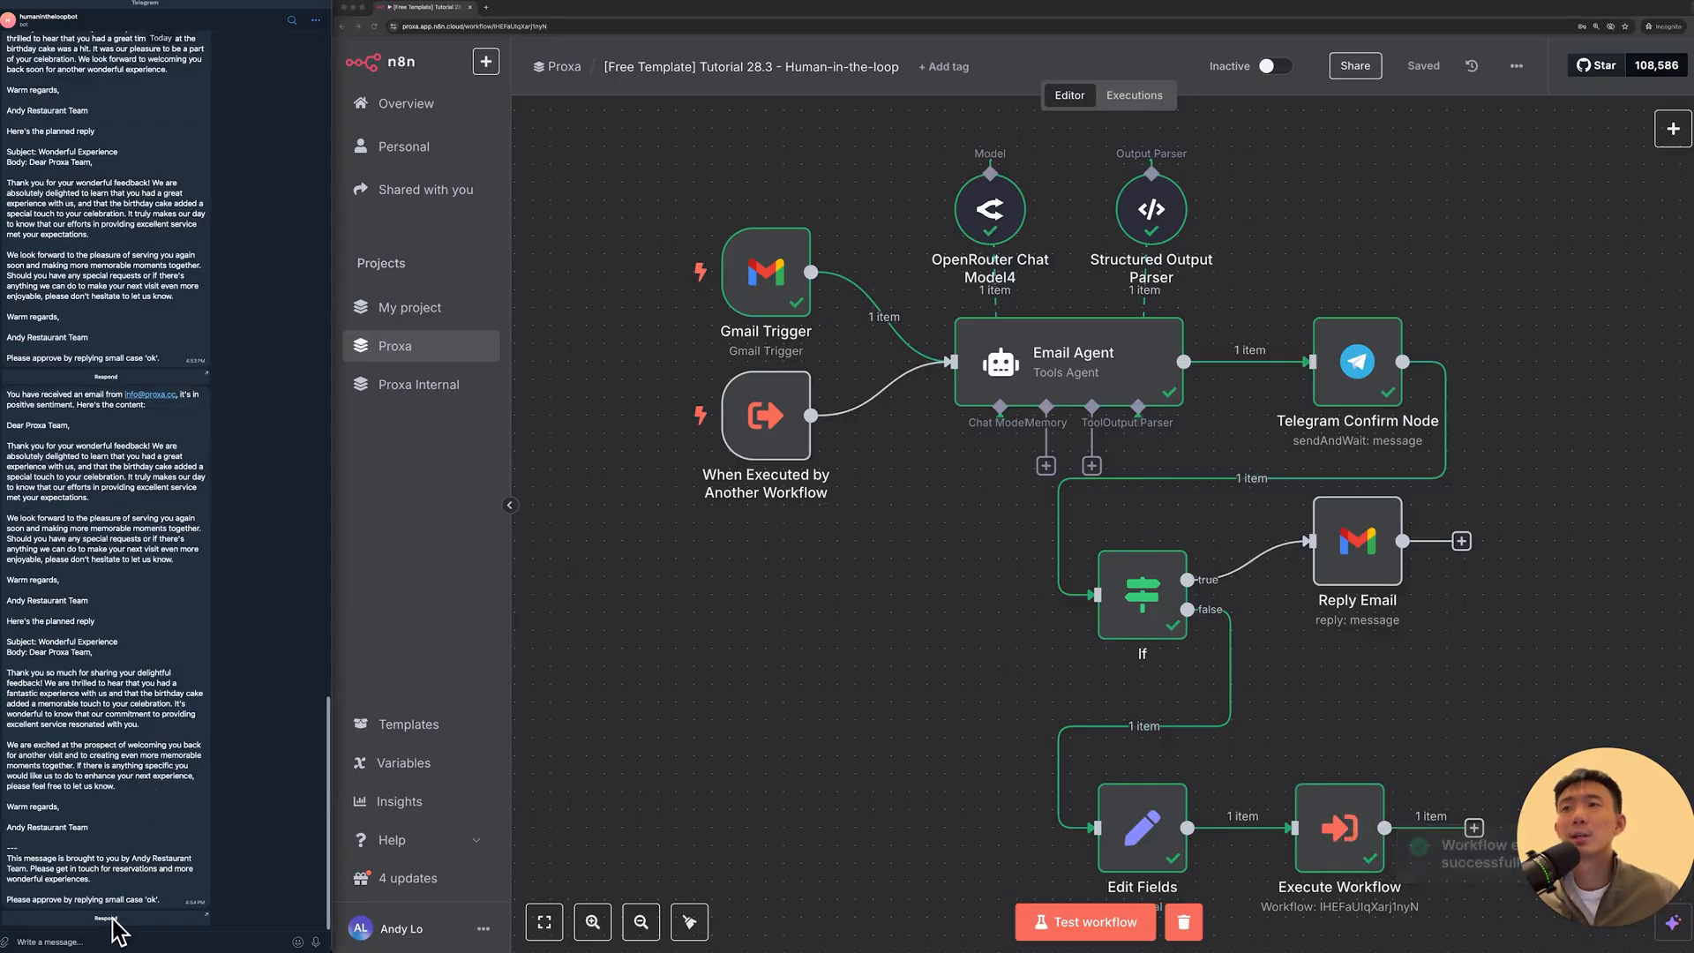
Step: Examine the latest redraft's closing message in its response form, and check the workflow's execution history
{"action": "left_click", "coordinate": [110, 918]}
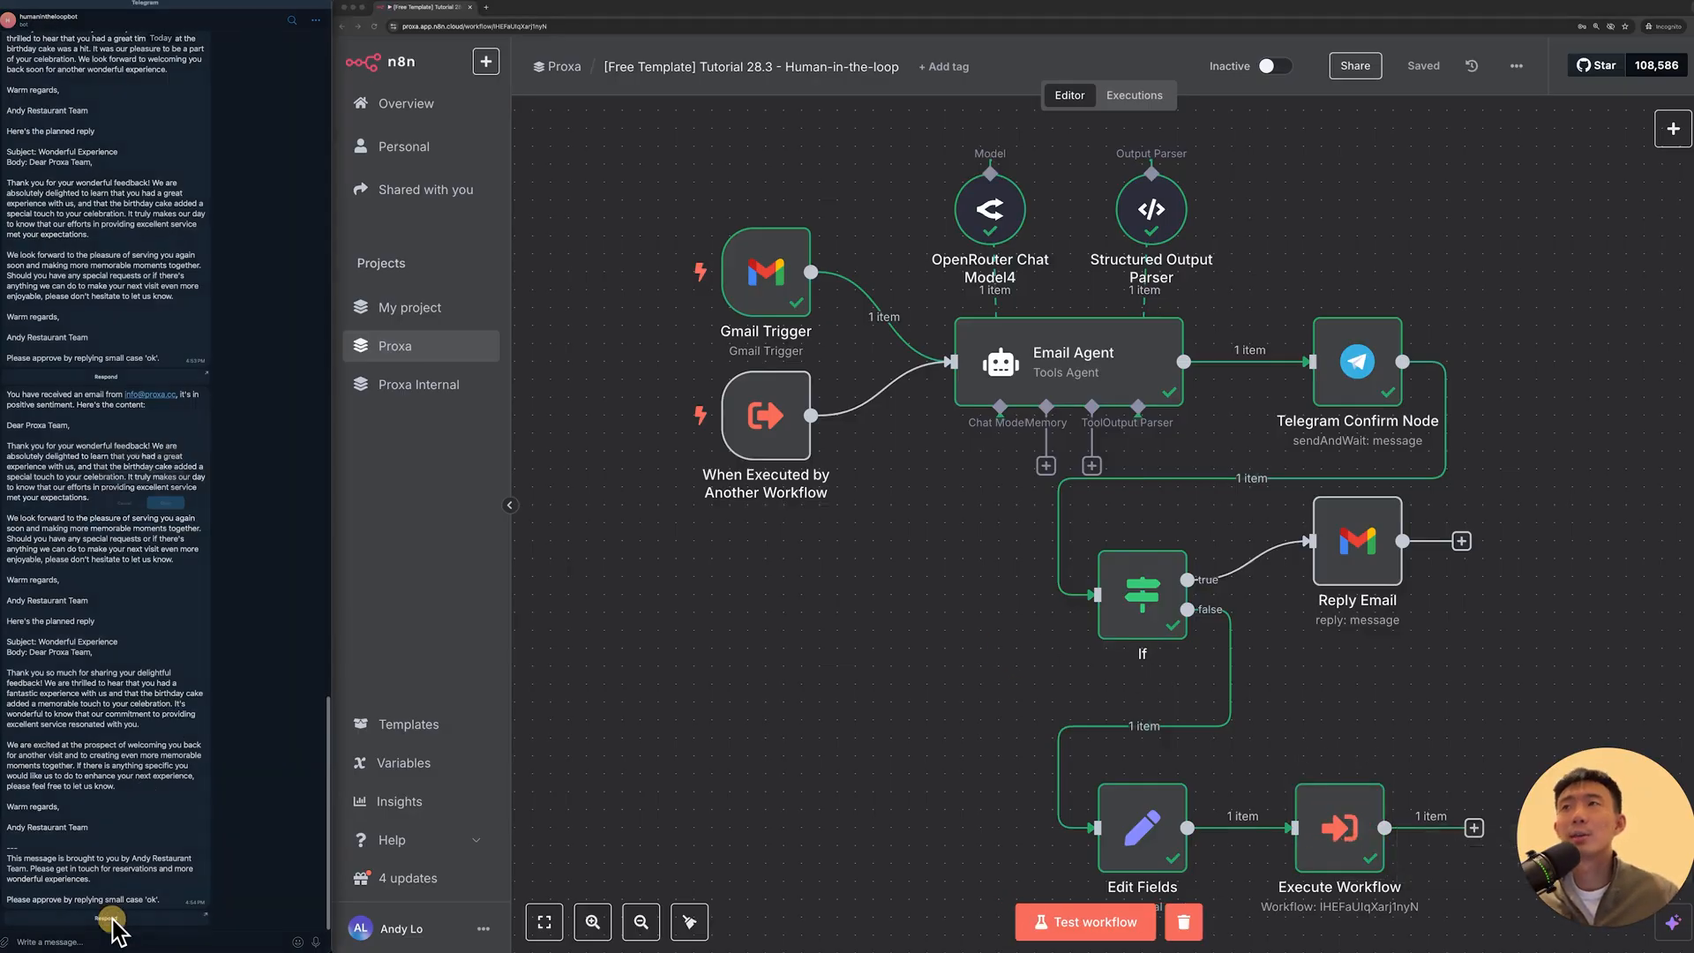
{"action": "left_click", "coordinate": [170, 514]}
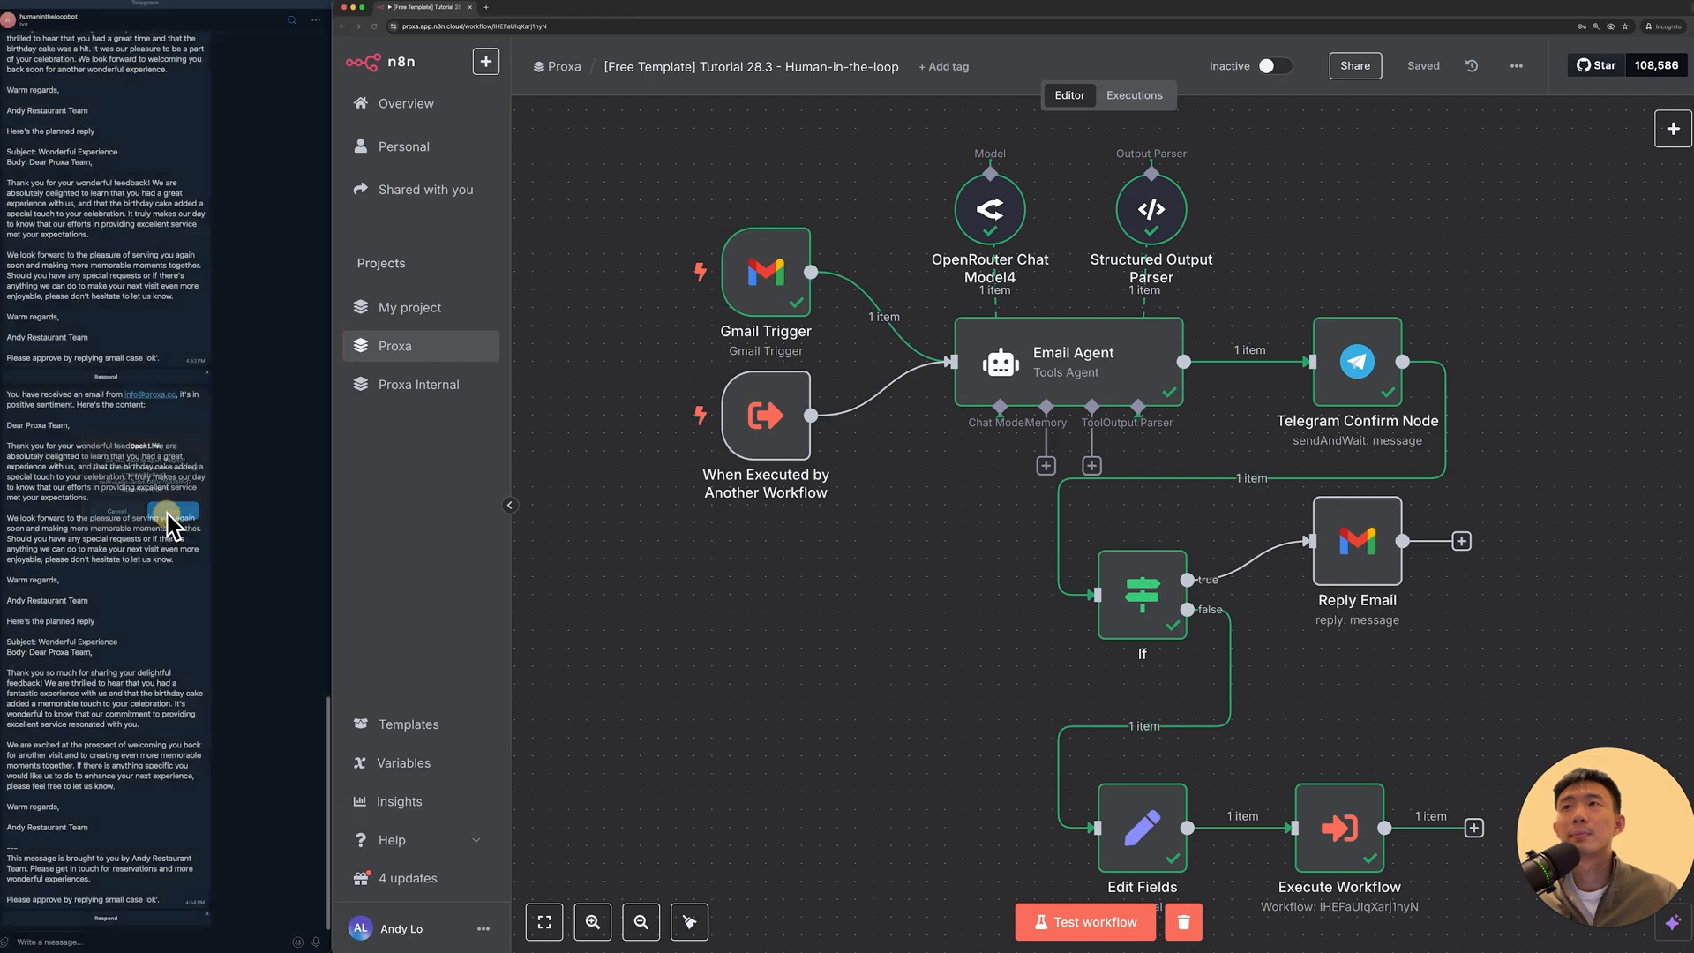
{"action": "left_click_drag", "start_coordinate": [674, 783], "coordinate": [883, 819]}
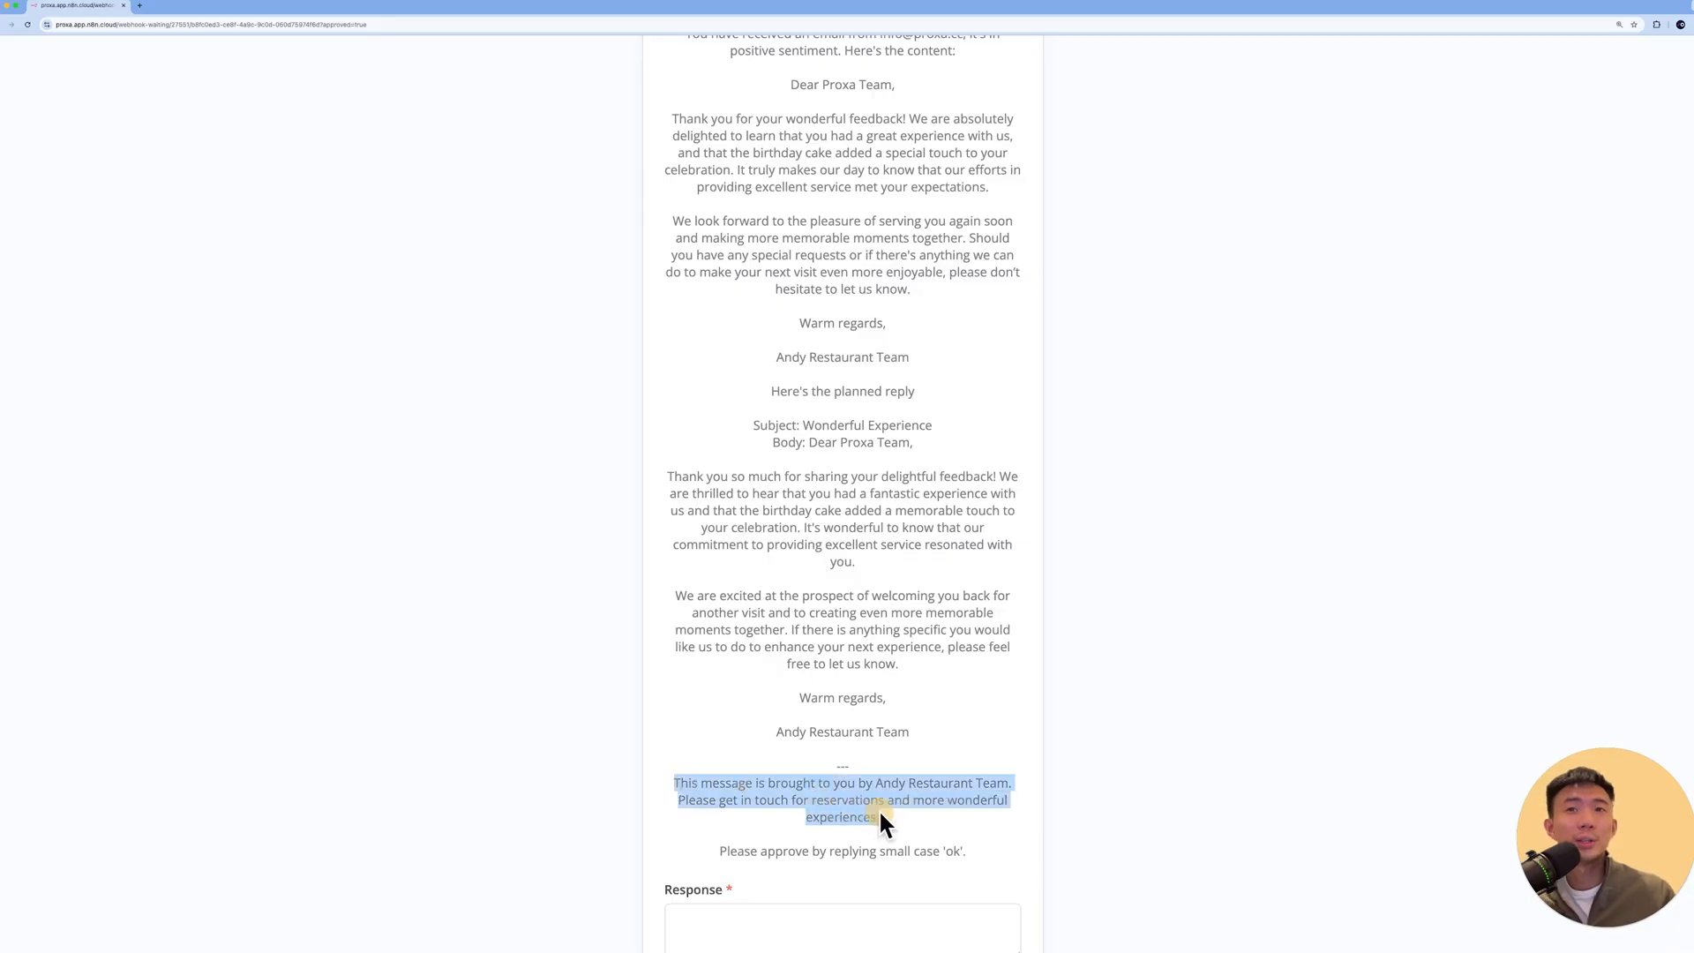
{"action": "left_click", "coordinate": [567, 630]}
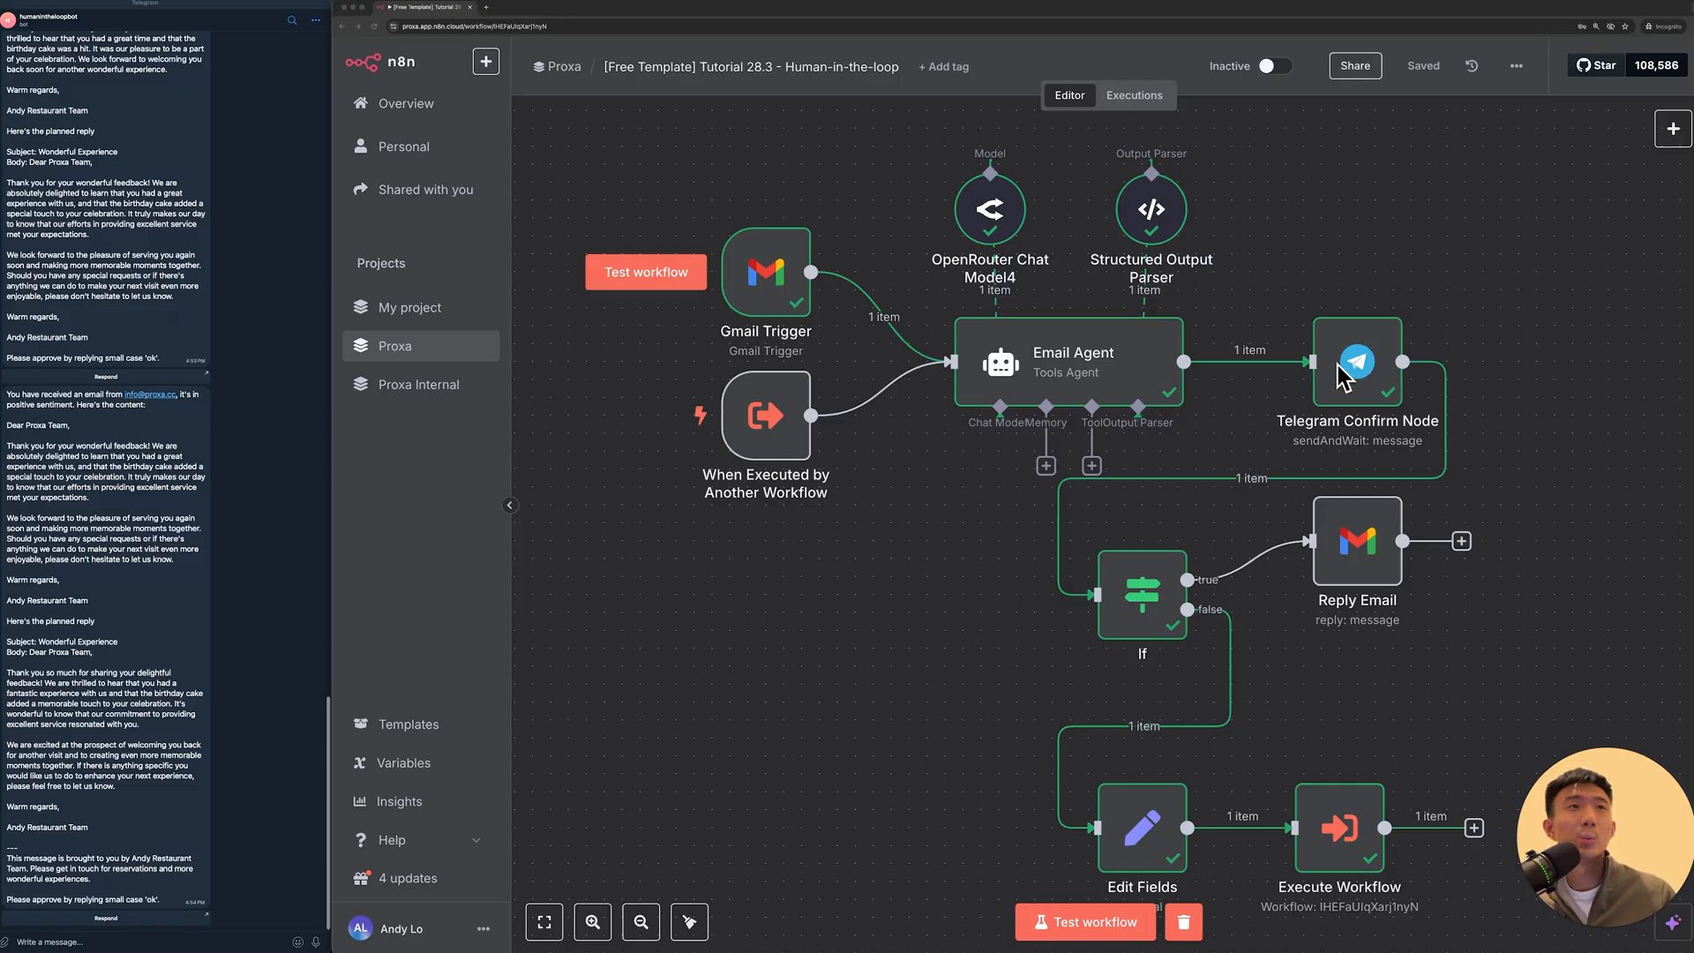
{"action": "left_click", "coordinate": [936, 613]}
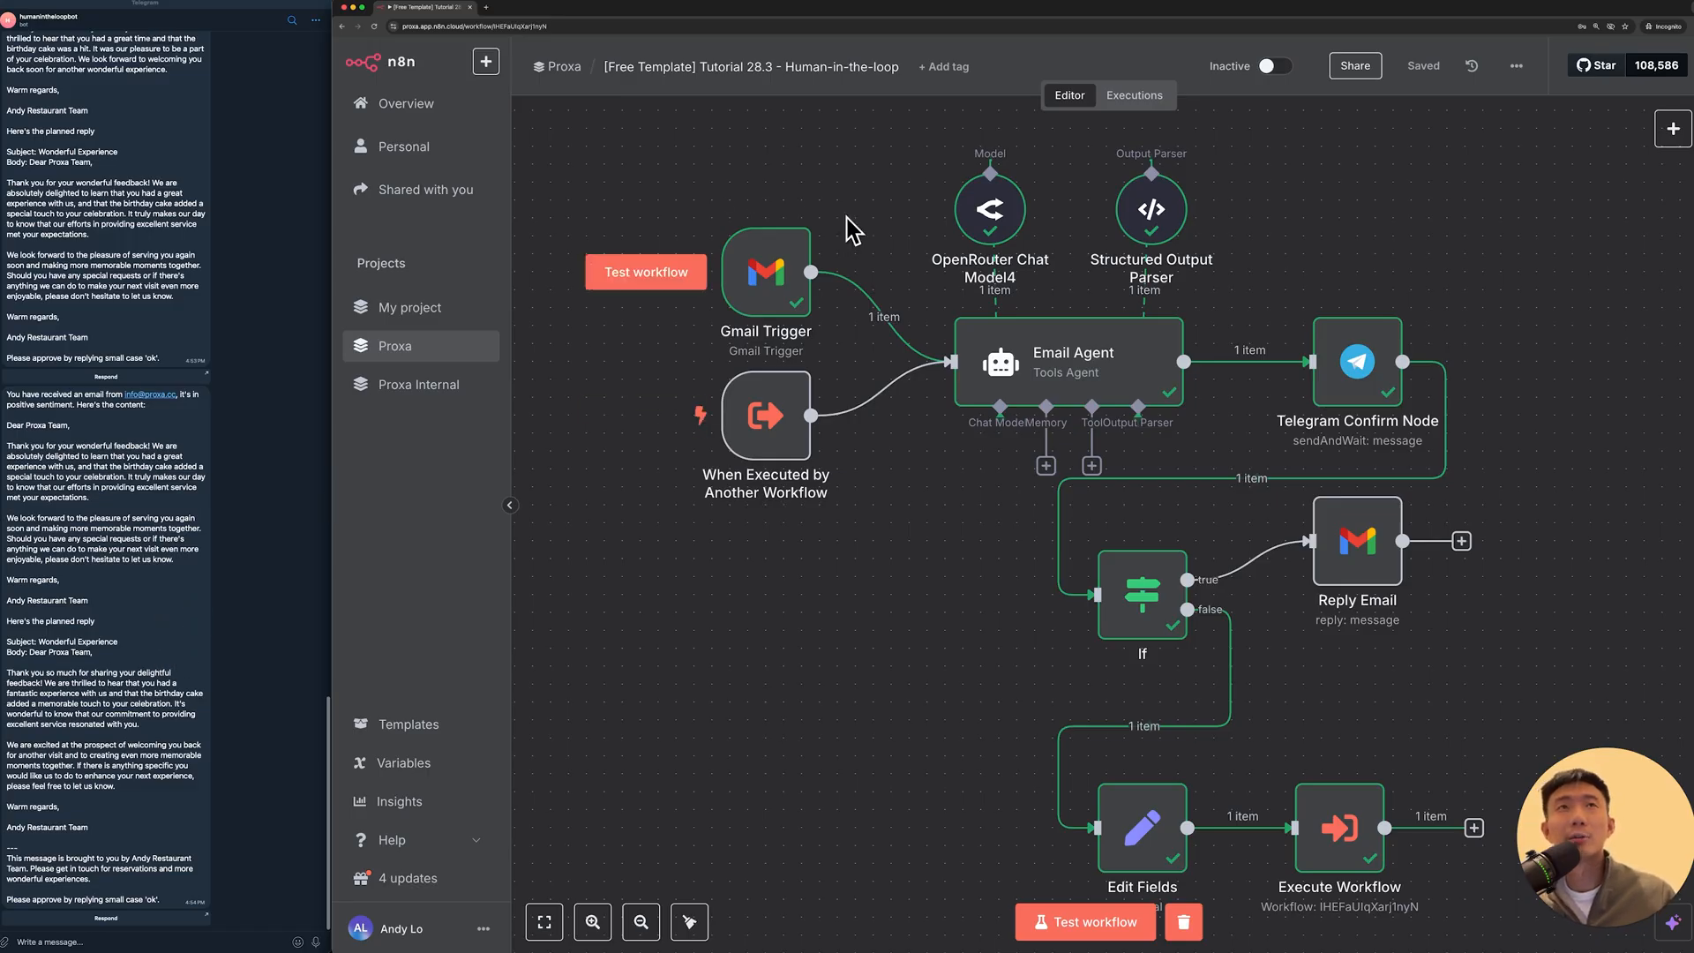
{"action": "left_click", "coordinate": [1145, 96]}
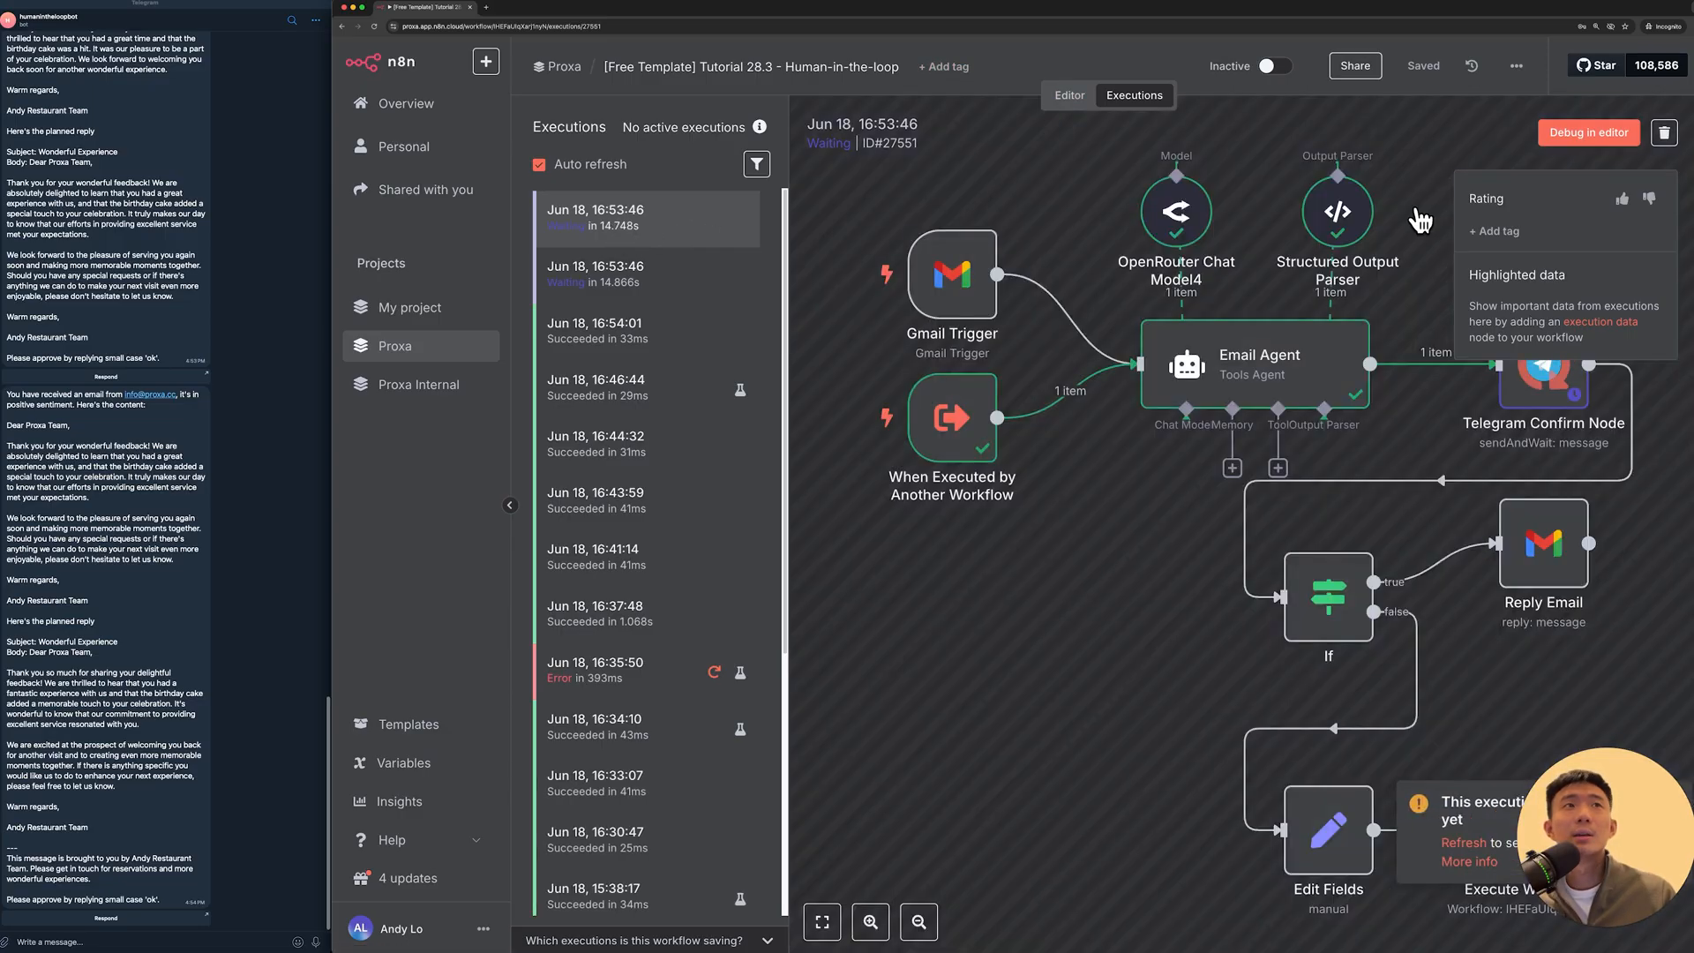
Step: Approve the latest Telegram draft by submitting the response "ok" and close the form page
{"action": "left_click", "coordinate": [91, 918]}
{"action": "left_click", "coordinate": [160, 513]}
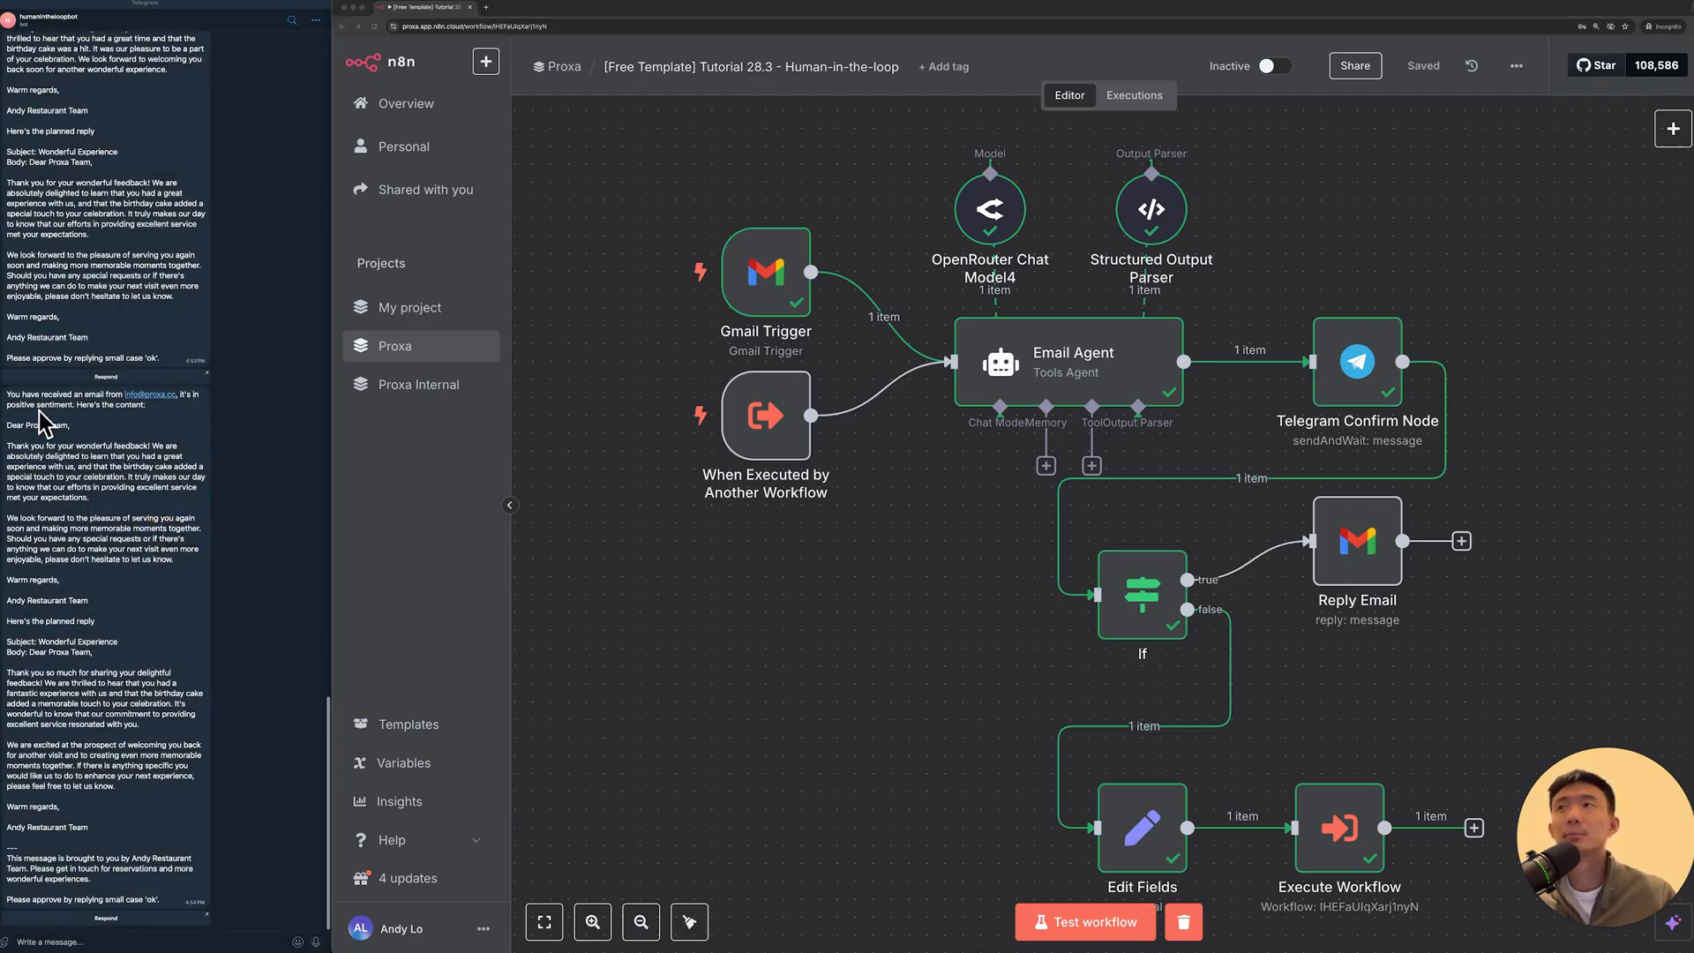
{"action": "scroll", "coordinate": [687, 529], "scroll_direction": "down", "scroll_amount": 3}
{"action": "left_click", "coordinate": [905, 768]}
{"action": "type", "text": "ok"}
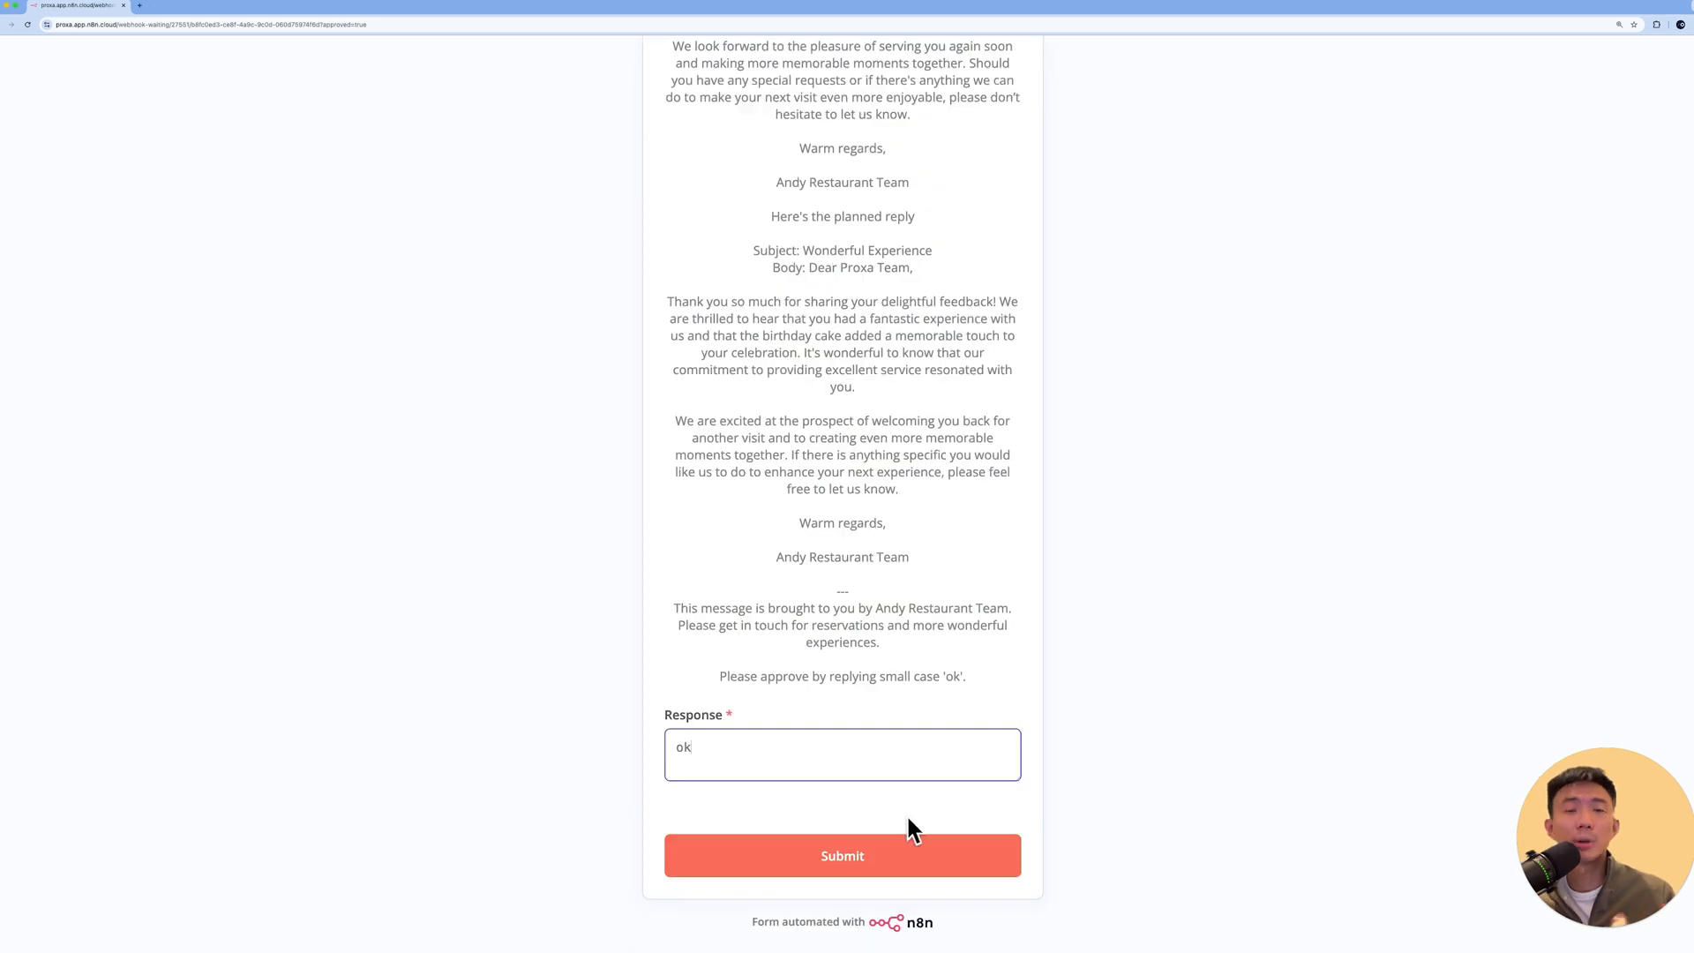
{"action": "left_click", "coordinate": [892, 855]}
{"action": "key", "text": "super+w"}
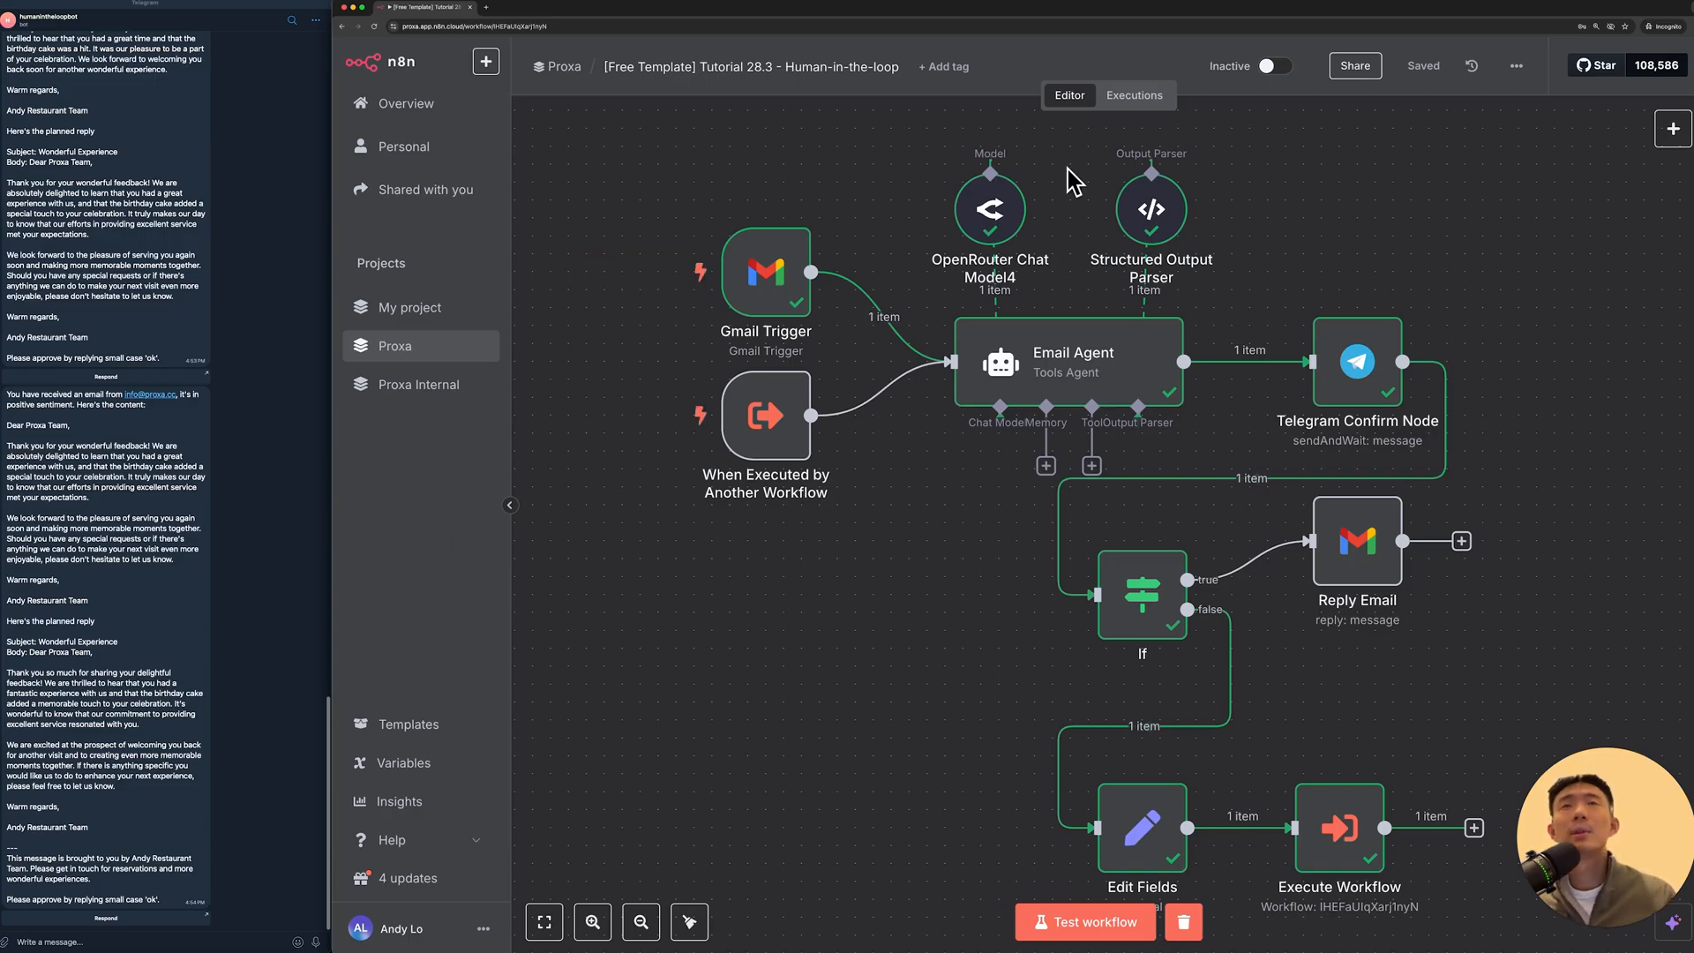
Step: Inspect the error details of the Reply Email node in the latest workflow execution
{"action": "left_click", "coordinate": [1130, 107]}
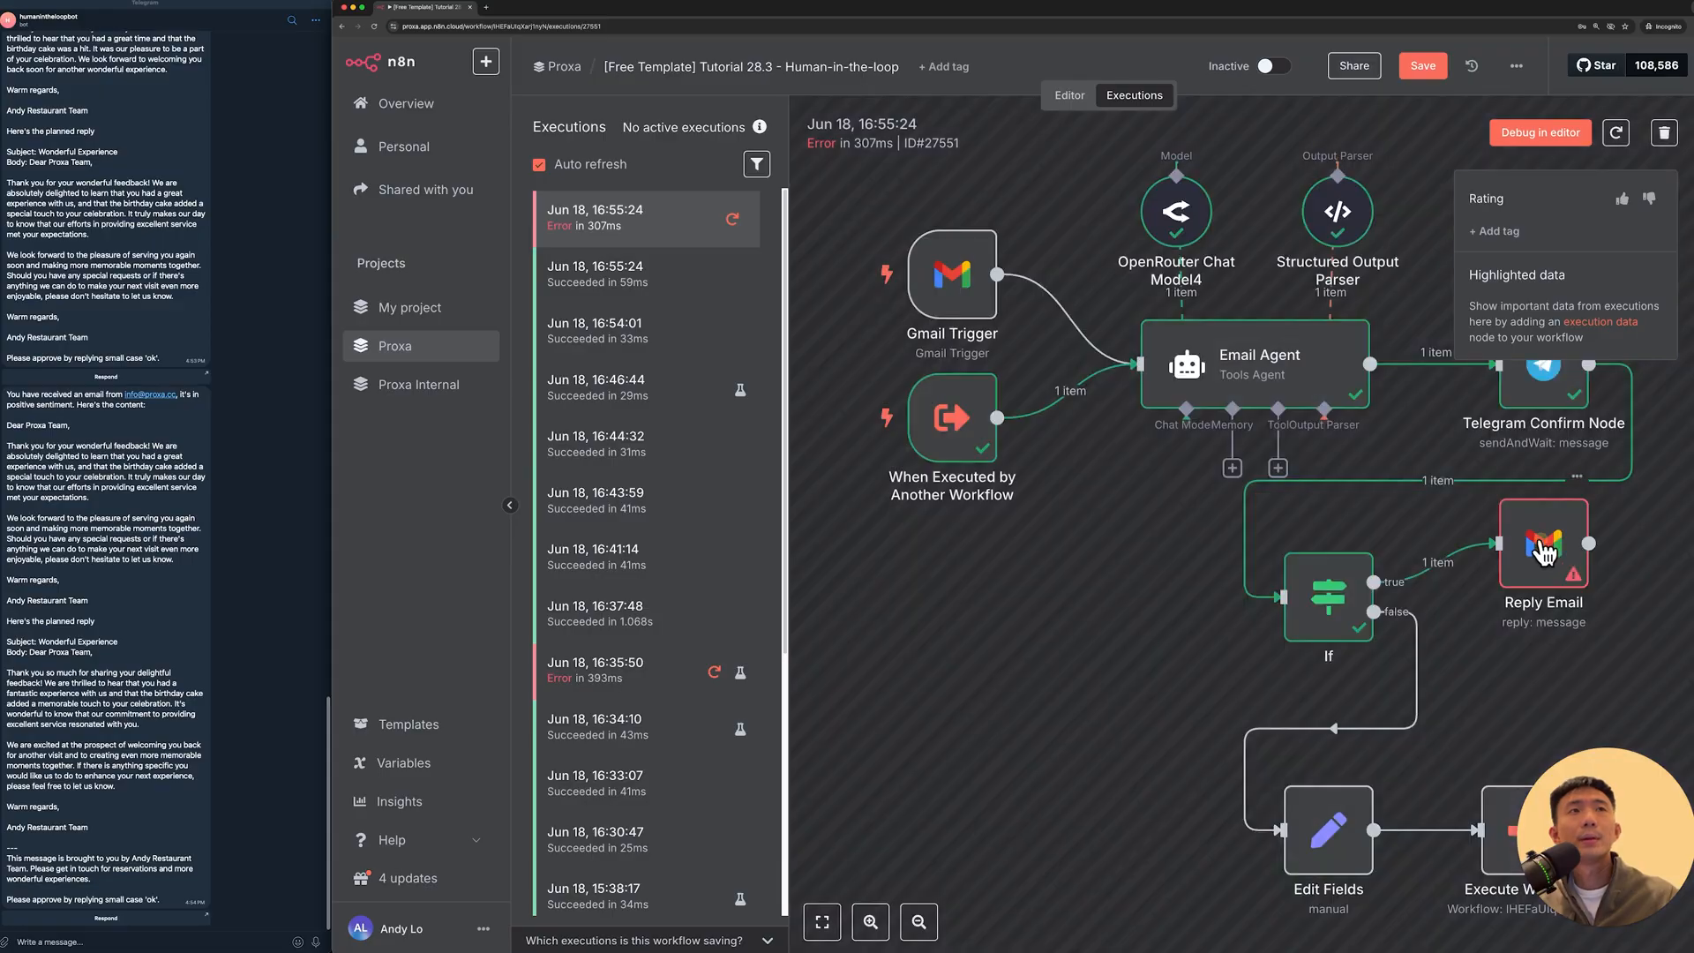
{"action": "double_click", "coordinate": [1543, 544]}
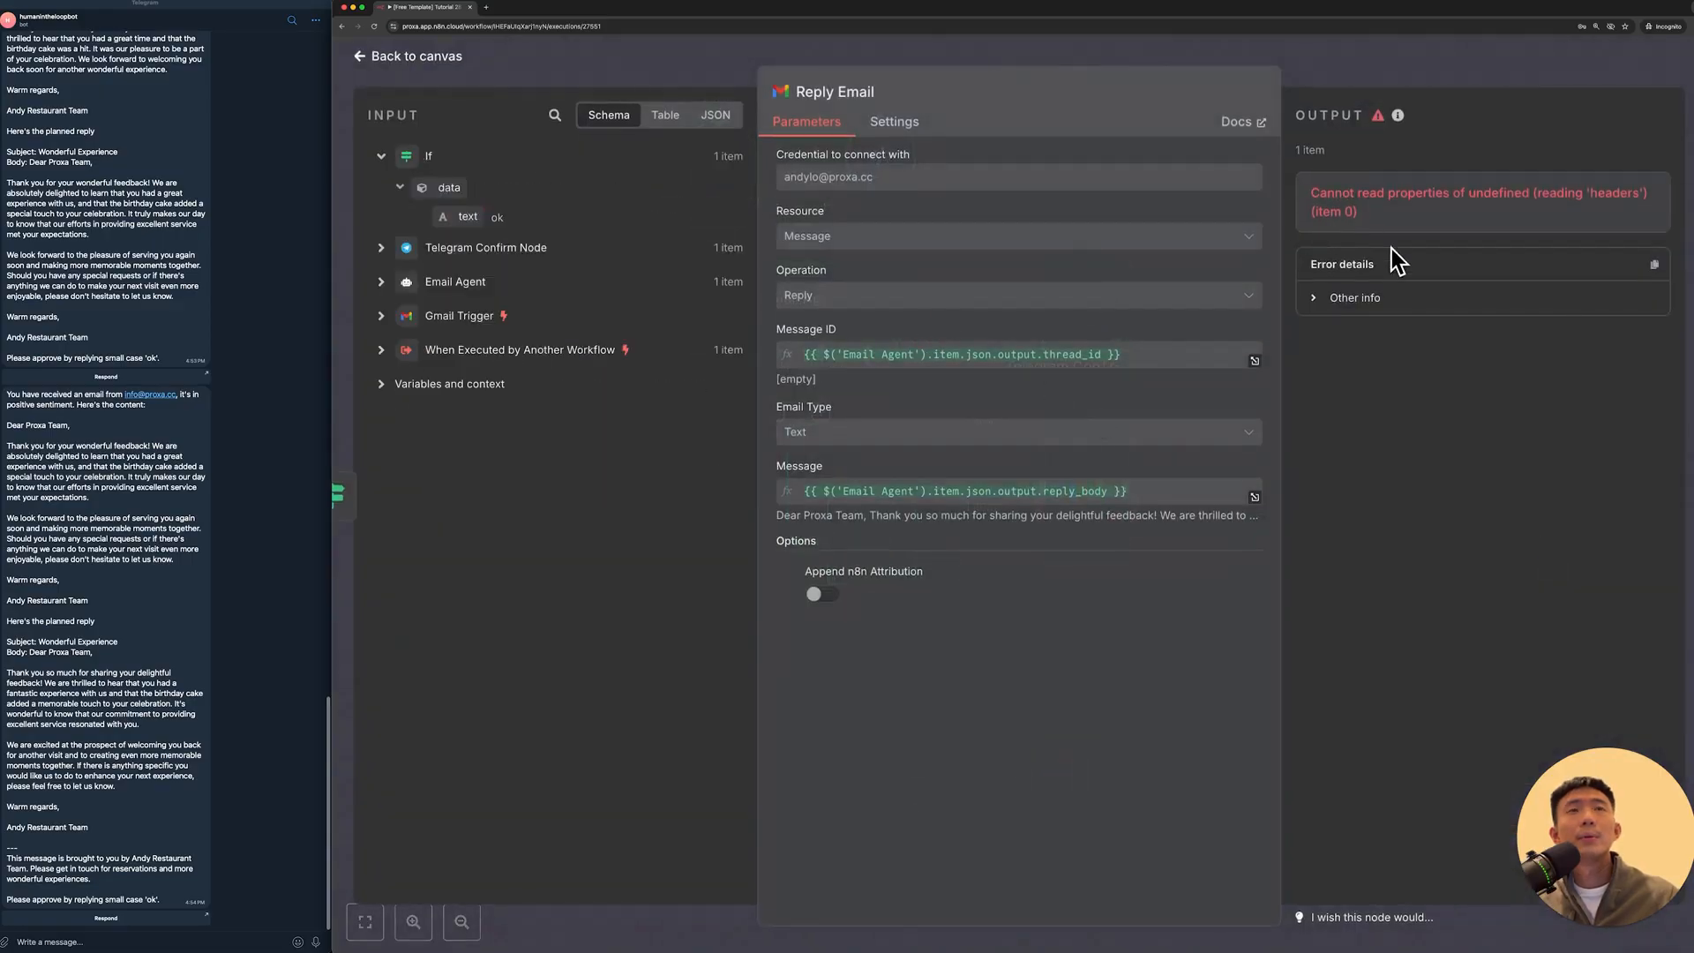
{"action": "left_click", "coordinate": [1354, 297]}
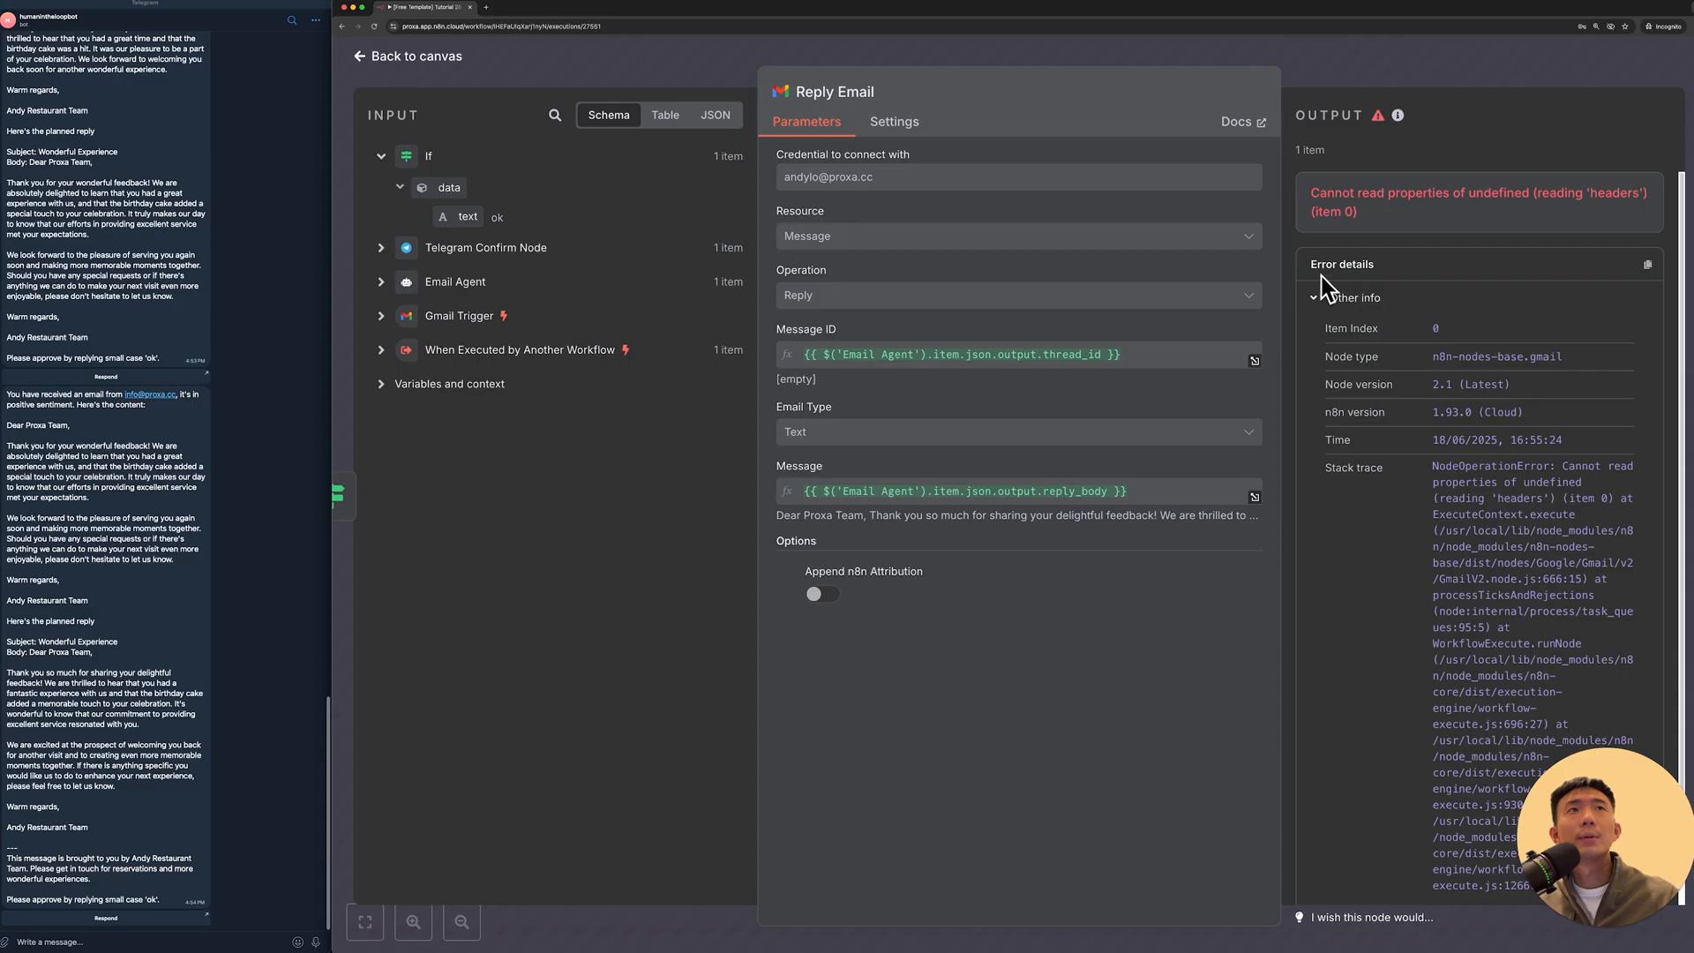
{"action": "key", "text": "Escape"}
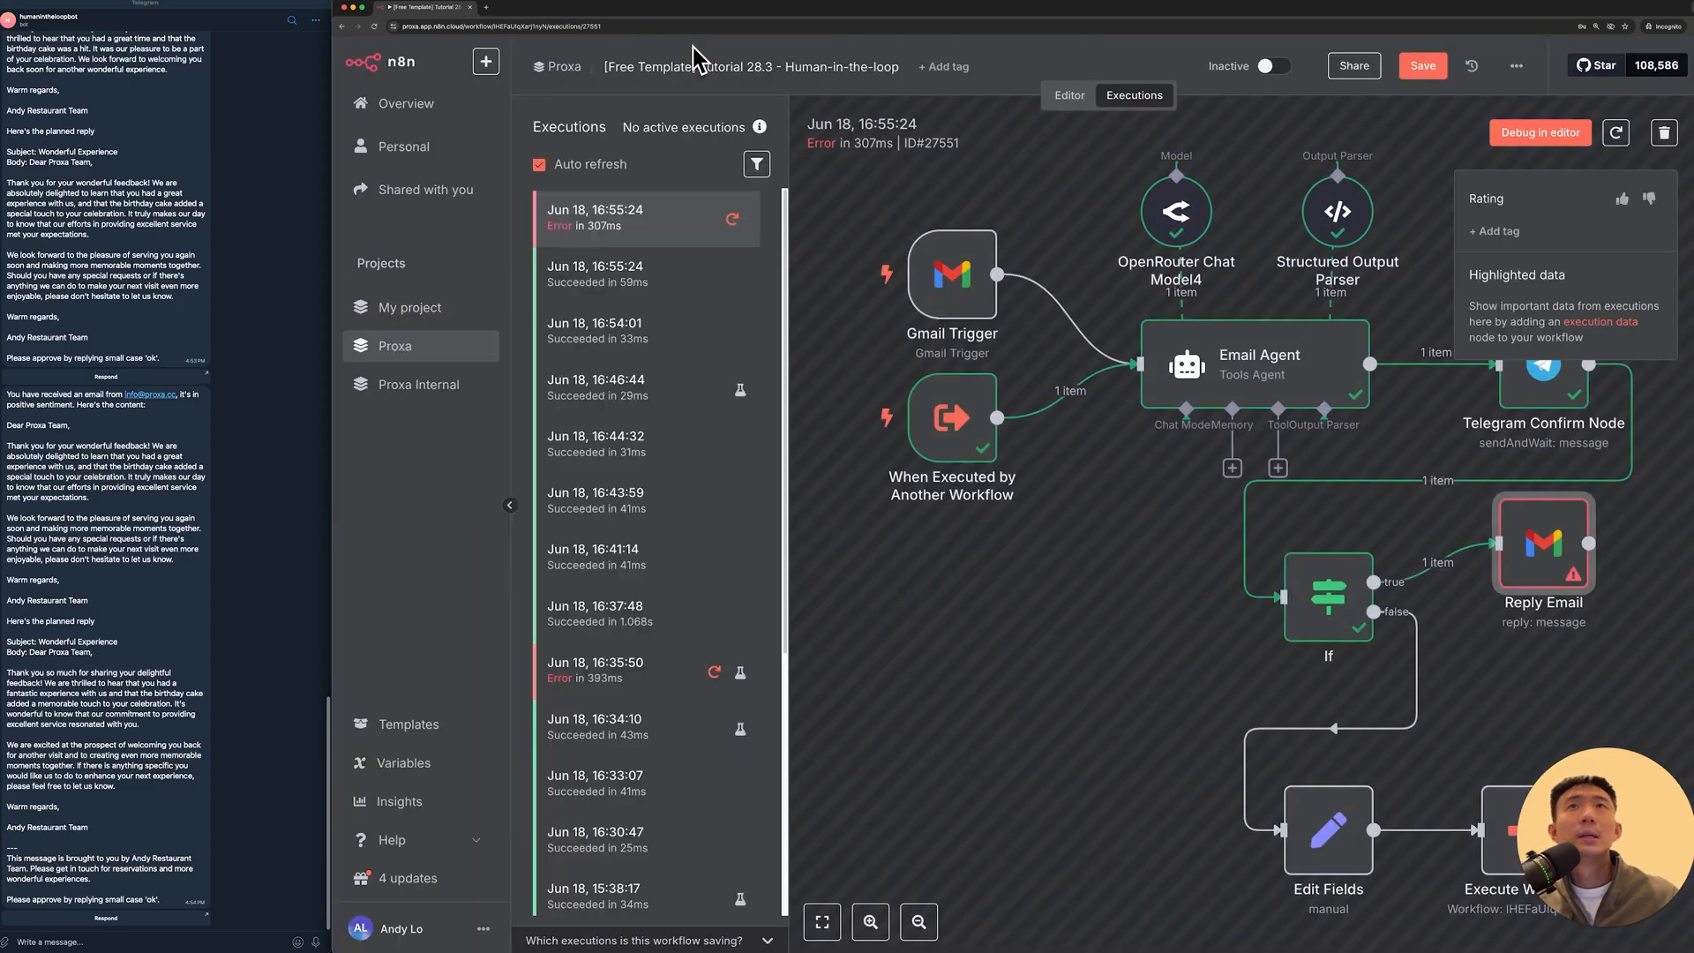
Step: Map the Execute Workflow node's suggestion and From inputs to the suggestion and From values of Edit Fields
{"action": "left_click", "coordinate": [1051, 96]}
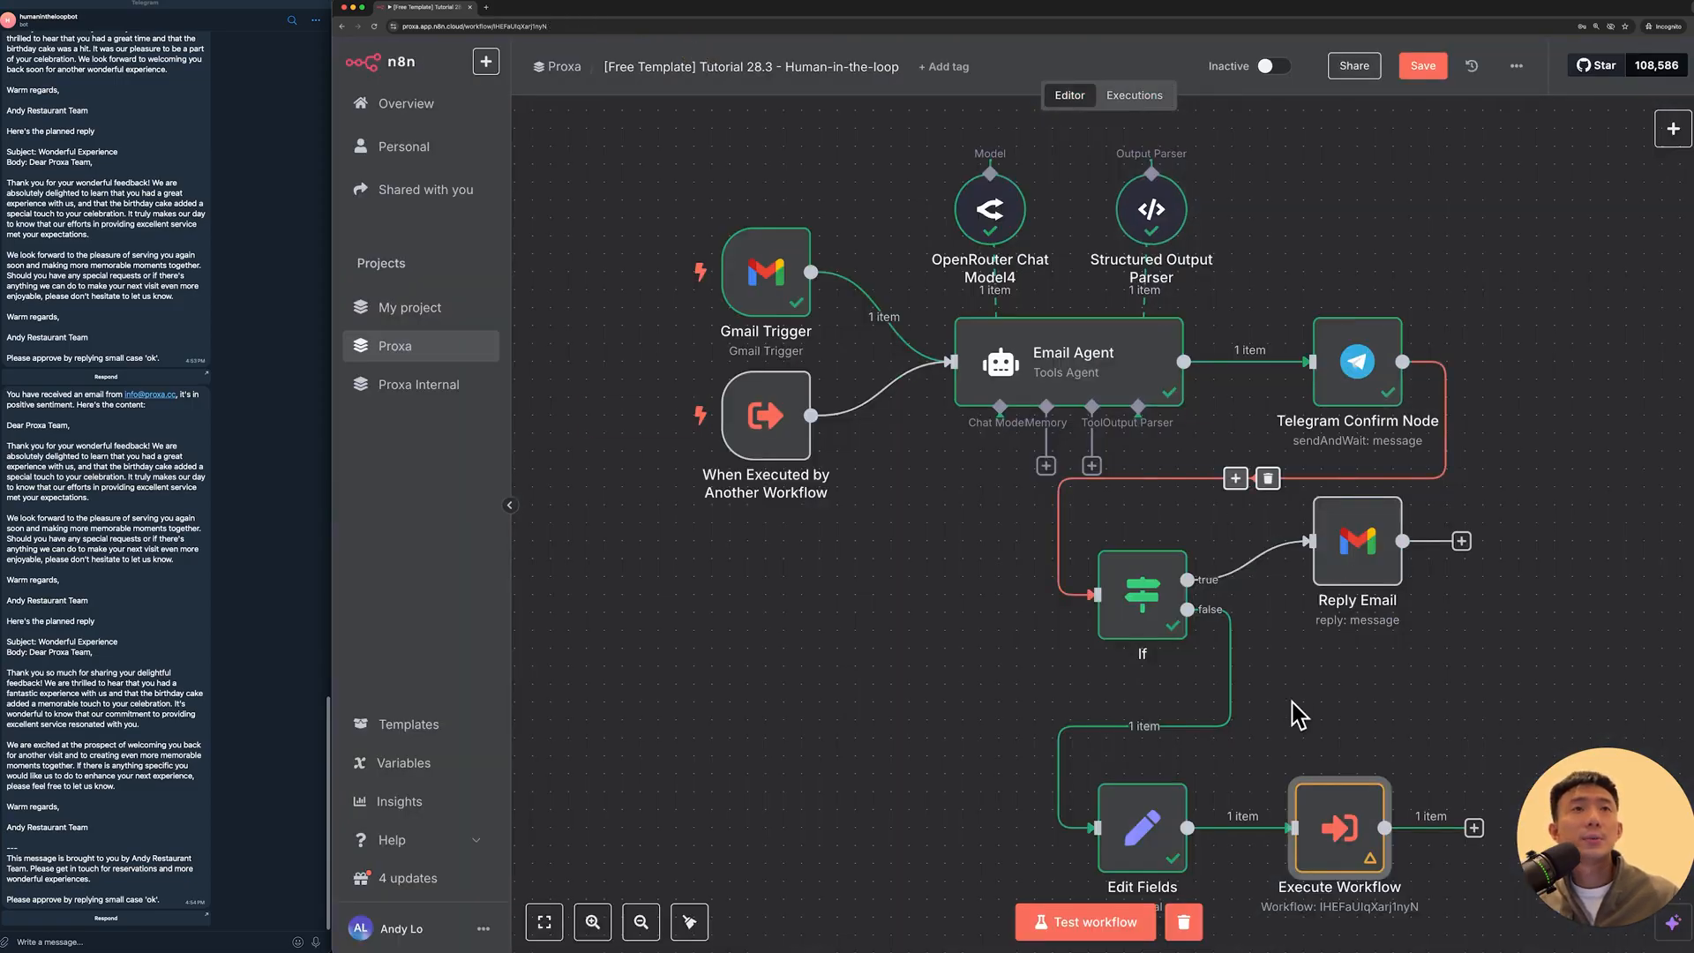
{"action": "double_click", "coordinate": [1319, 816]}
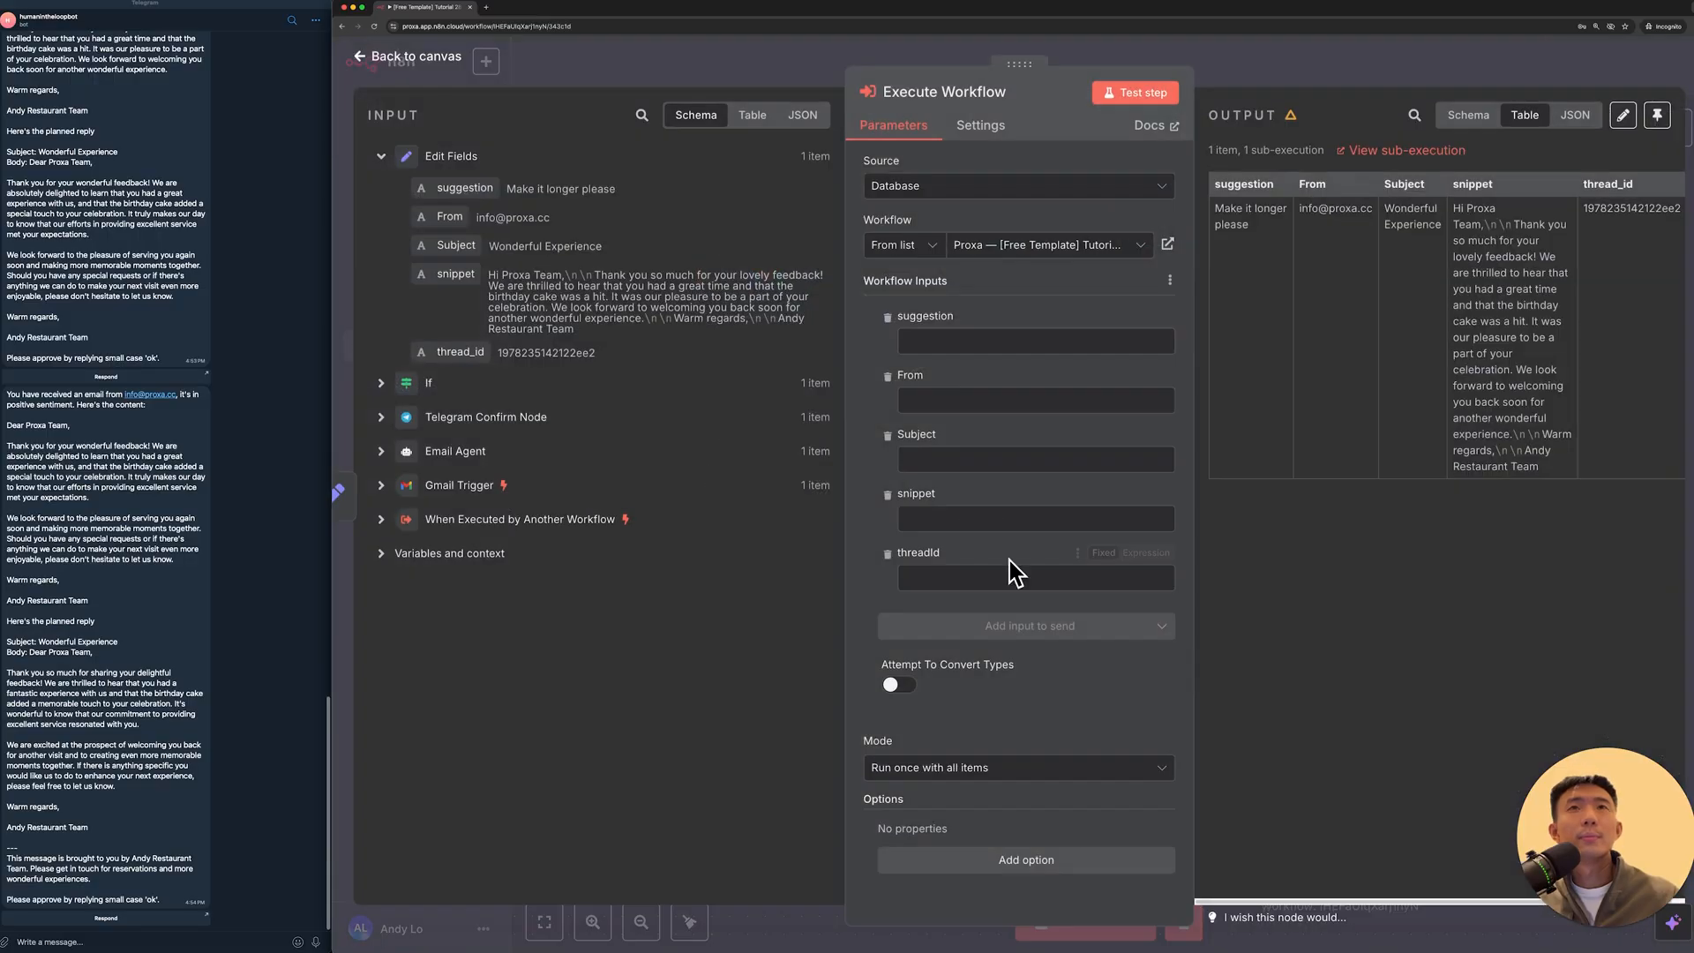
{"action": "left_click", "coordinate": [954, 343]}
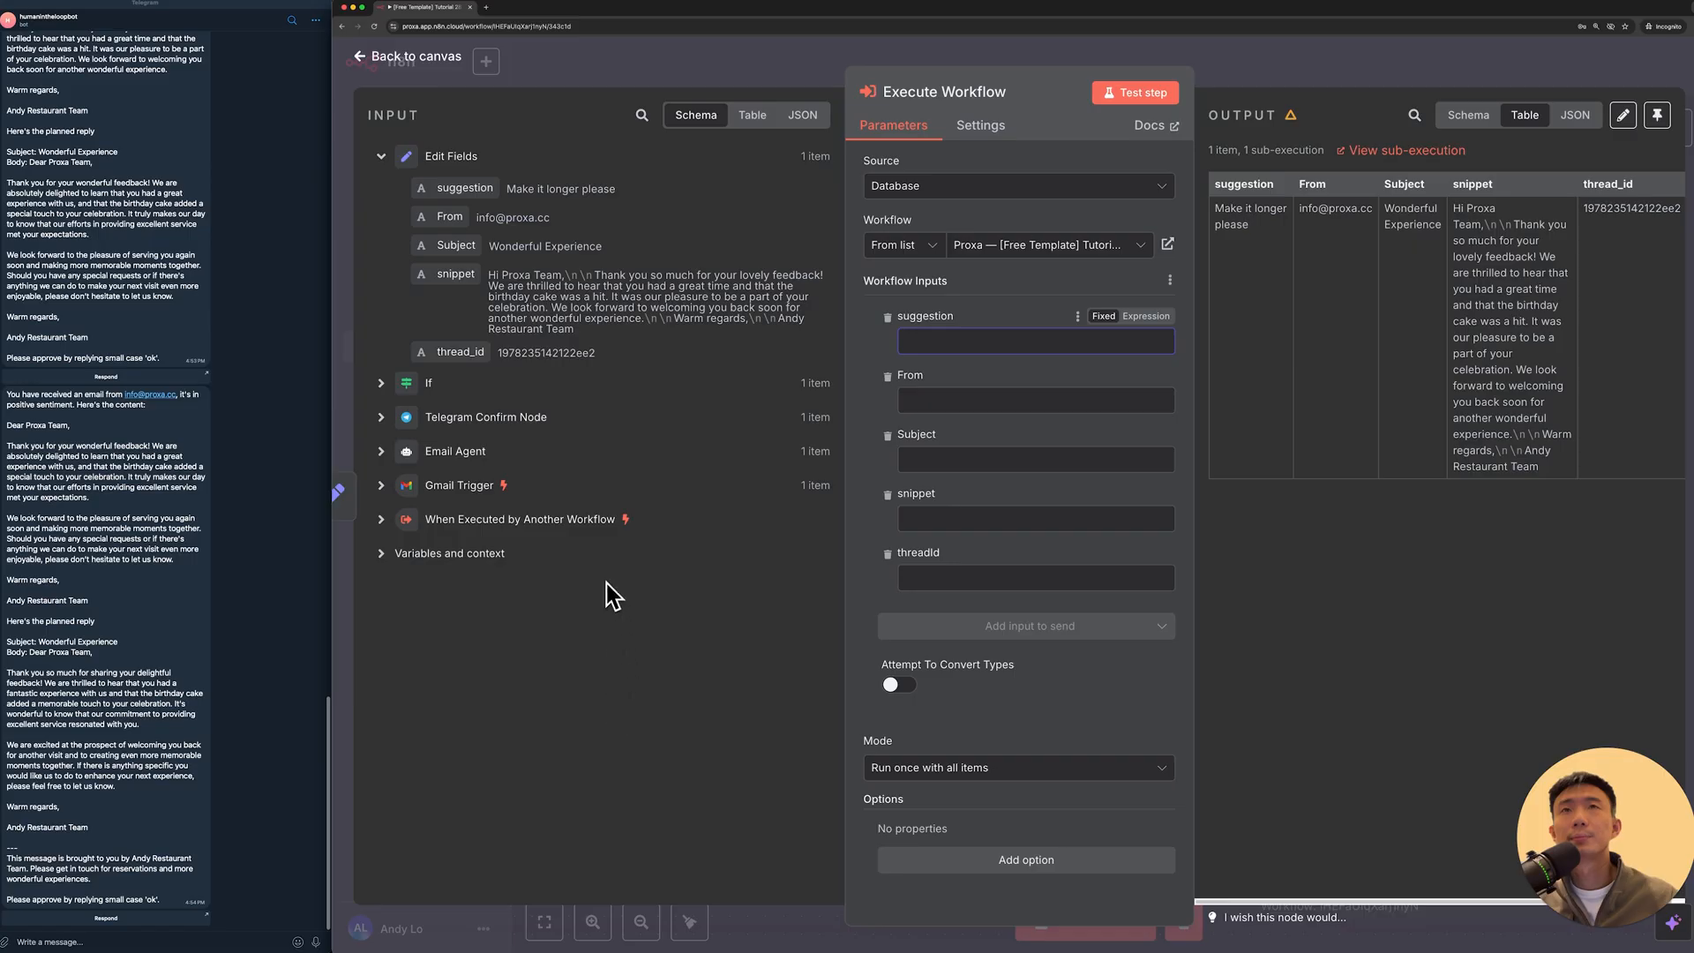
{"action": "left_click_drag", "start_coordinate": [448, 201], "coordinate": [949, 344]}
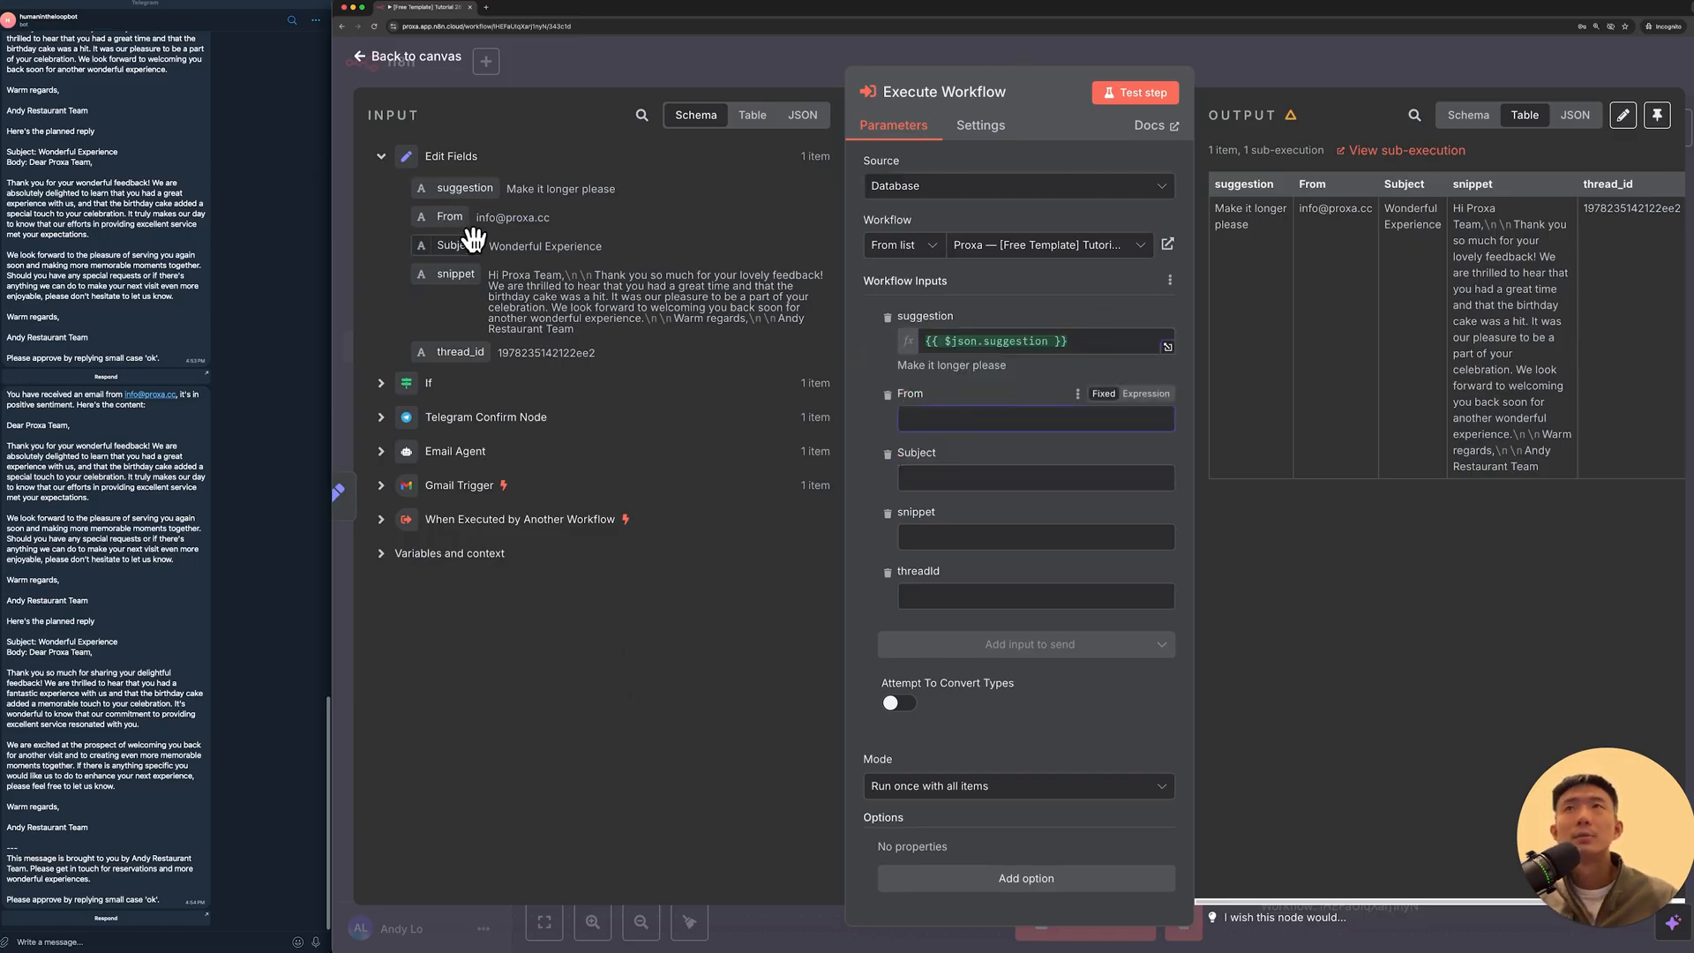
{"action": "left_click_drag", "start_coordinate": [448, 217], "coordinate": [935, 418]}
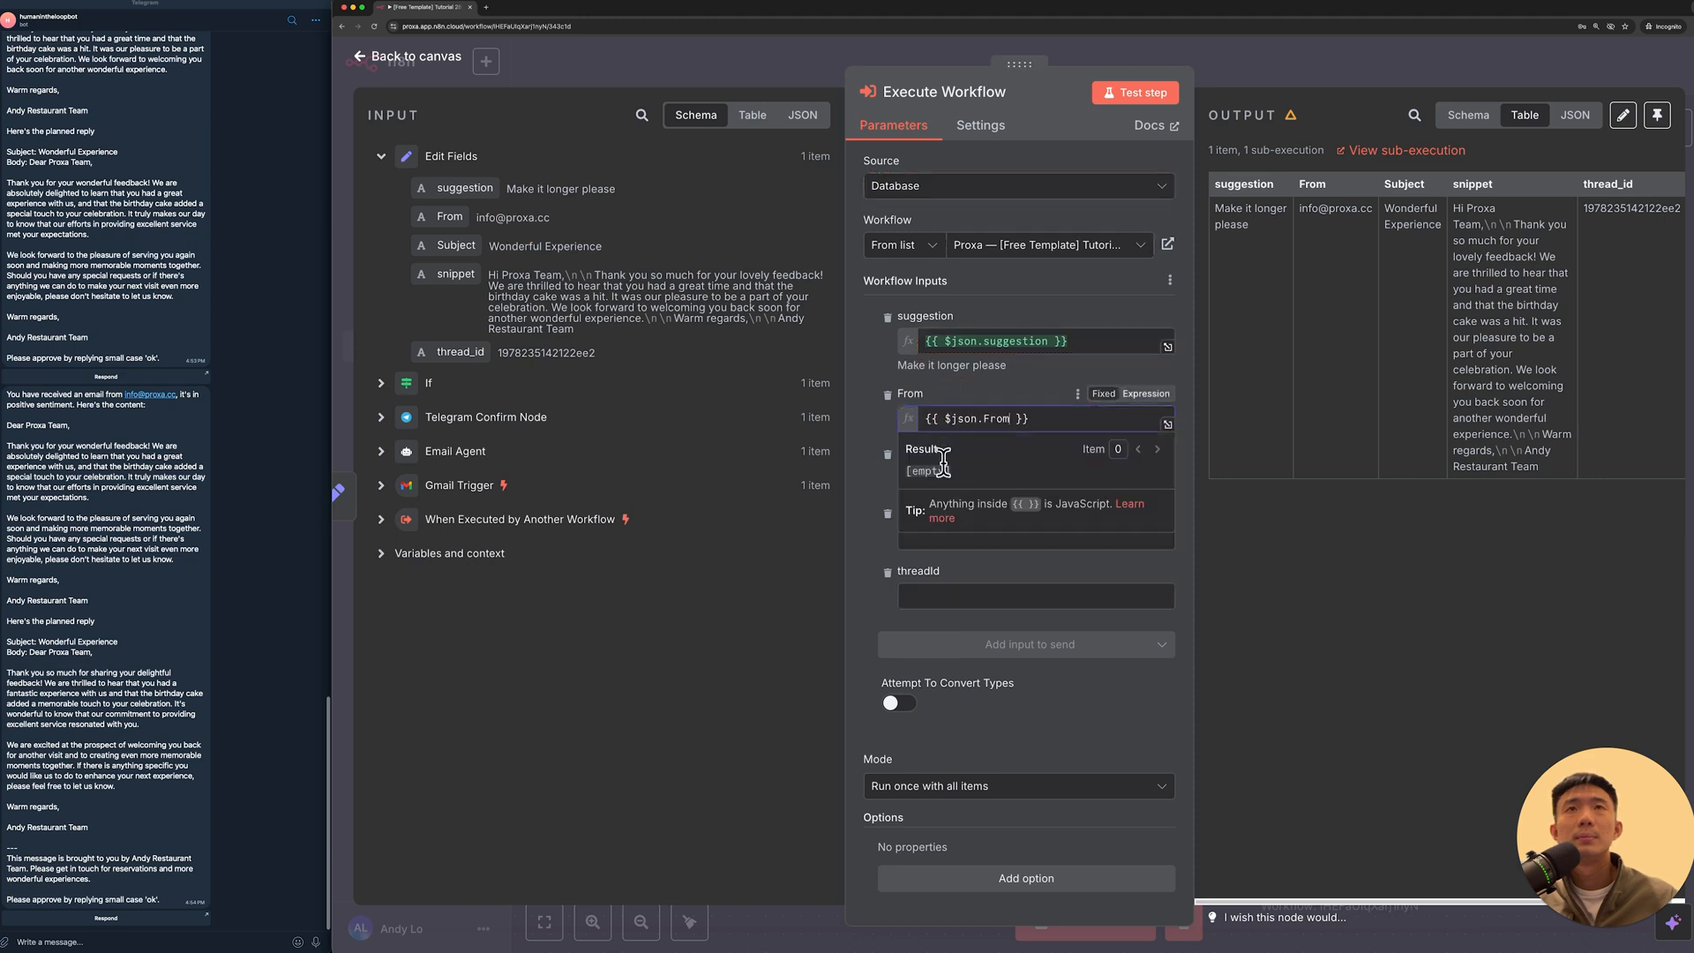
Step: Map the Subject, snippet and threadId workflow inputs to Edit Fields' Subject, snippet and thread_id, and close the node's settings
{"action": "left_click", "coordinate": [936, 495]}
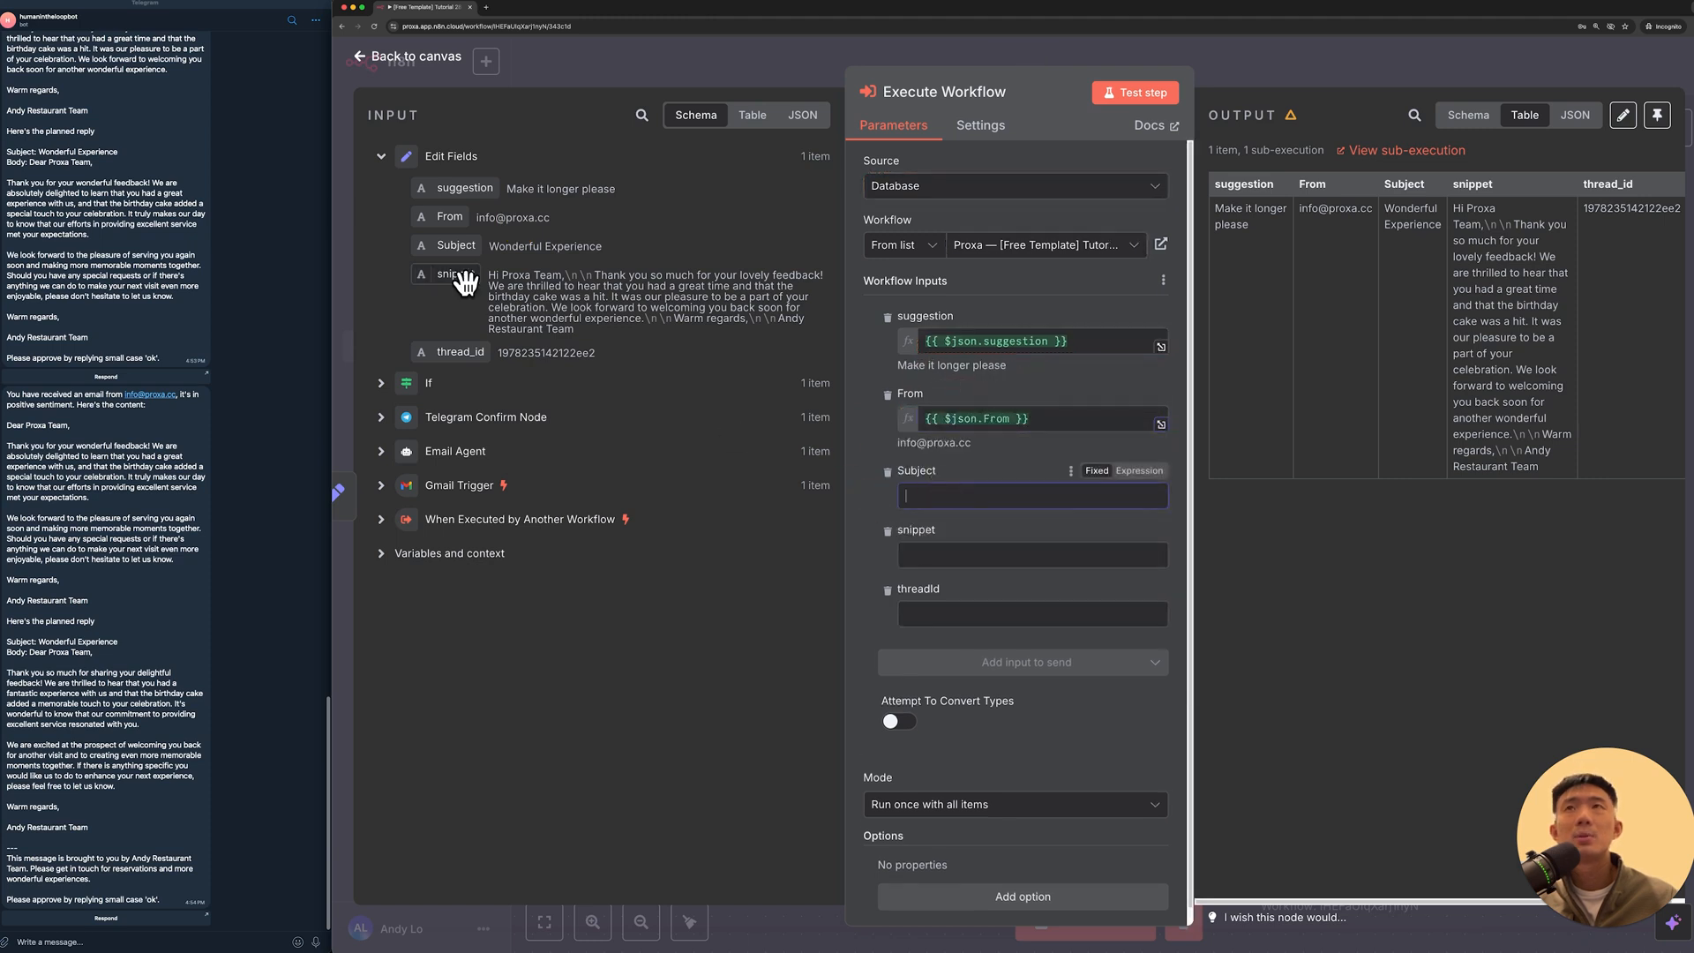
{"action": "left_click_drag", "start_coordinate": [443, 245], "coordinate": [909, 500]}
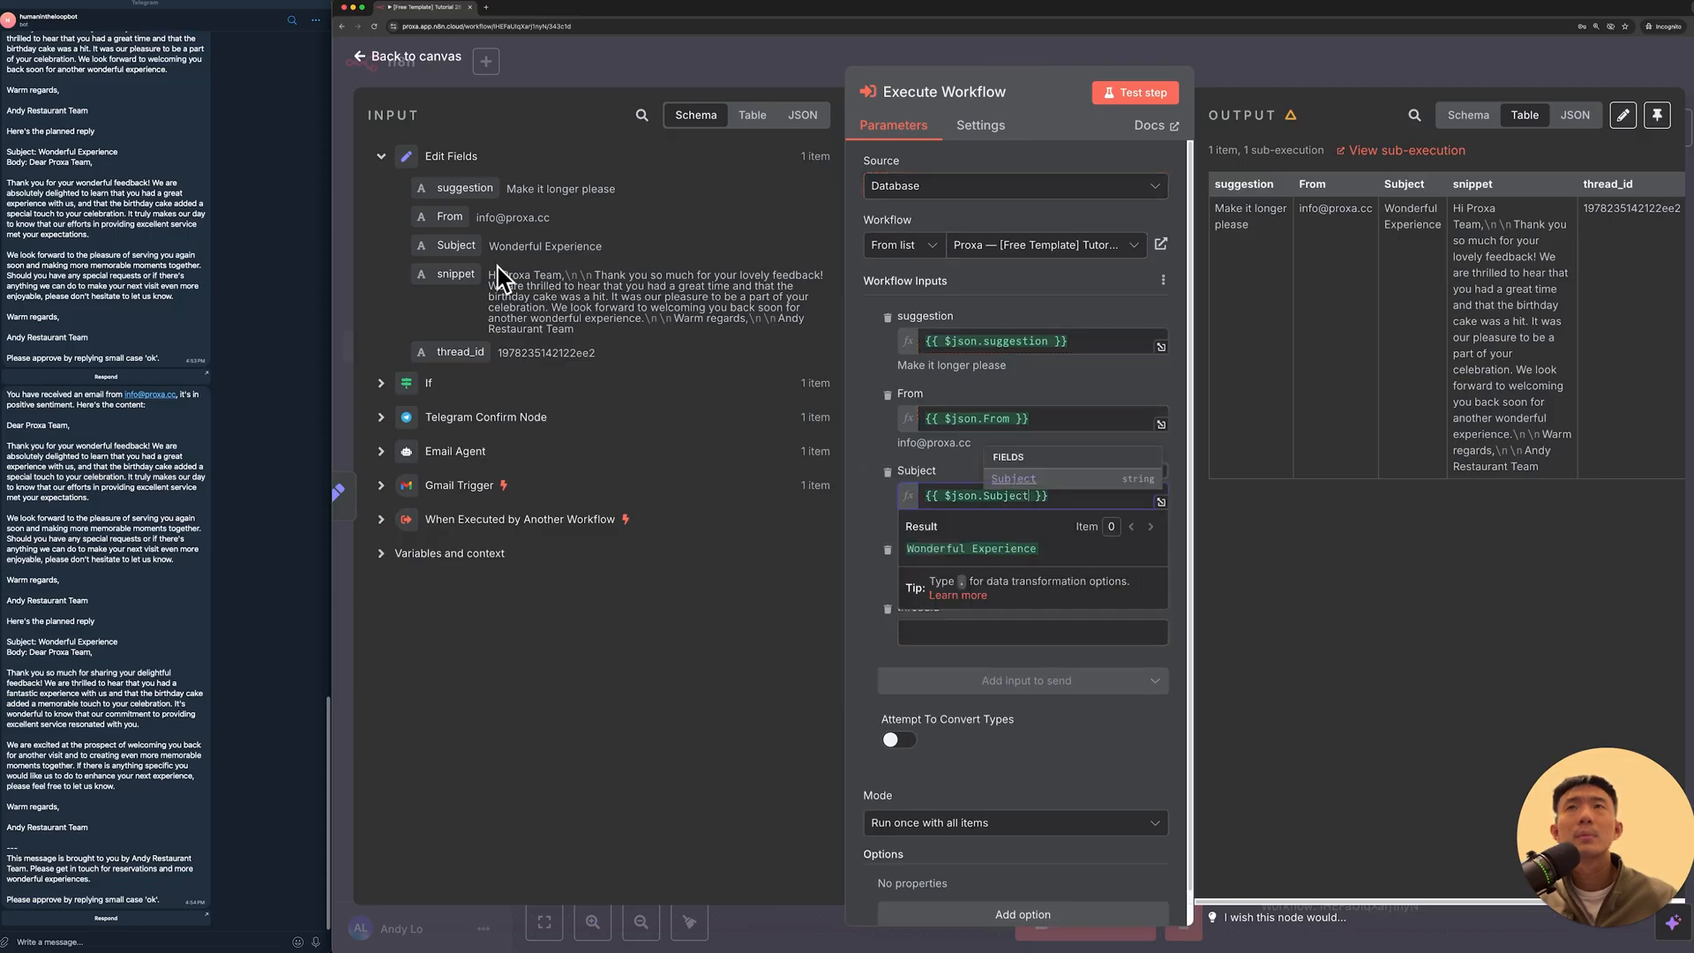
{"action": "left_click_drag", "start_coordinate": [455, 274], "coordinate": [922, 576]}
{"action": "left_click", "coordinate": [872, 606]}
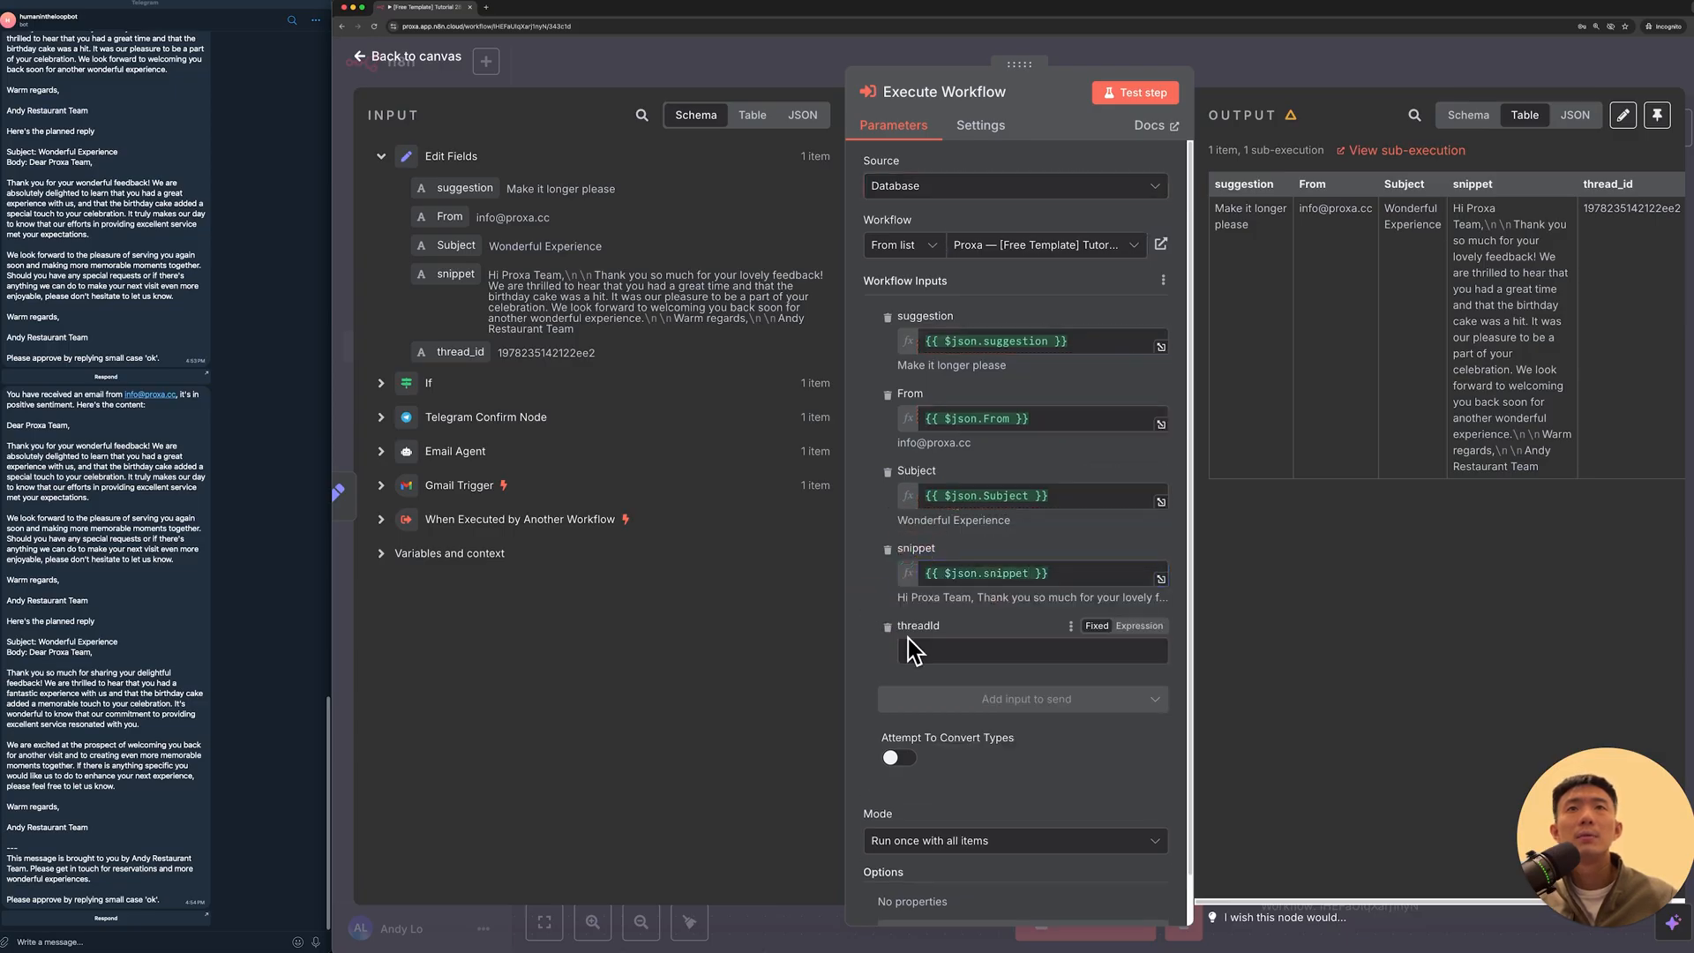
{"action": "left_click_drag", "start_coordinate": [472, 350], "coordinate": [1024, 652]}
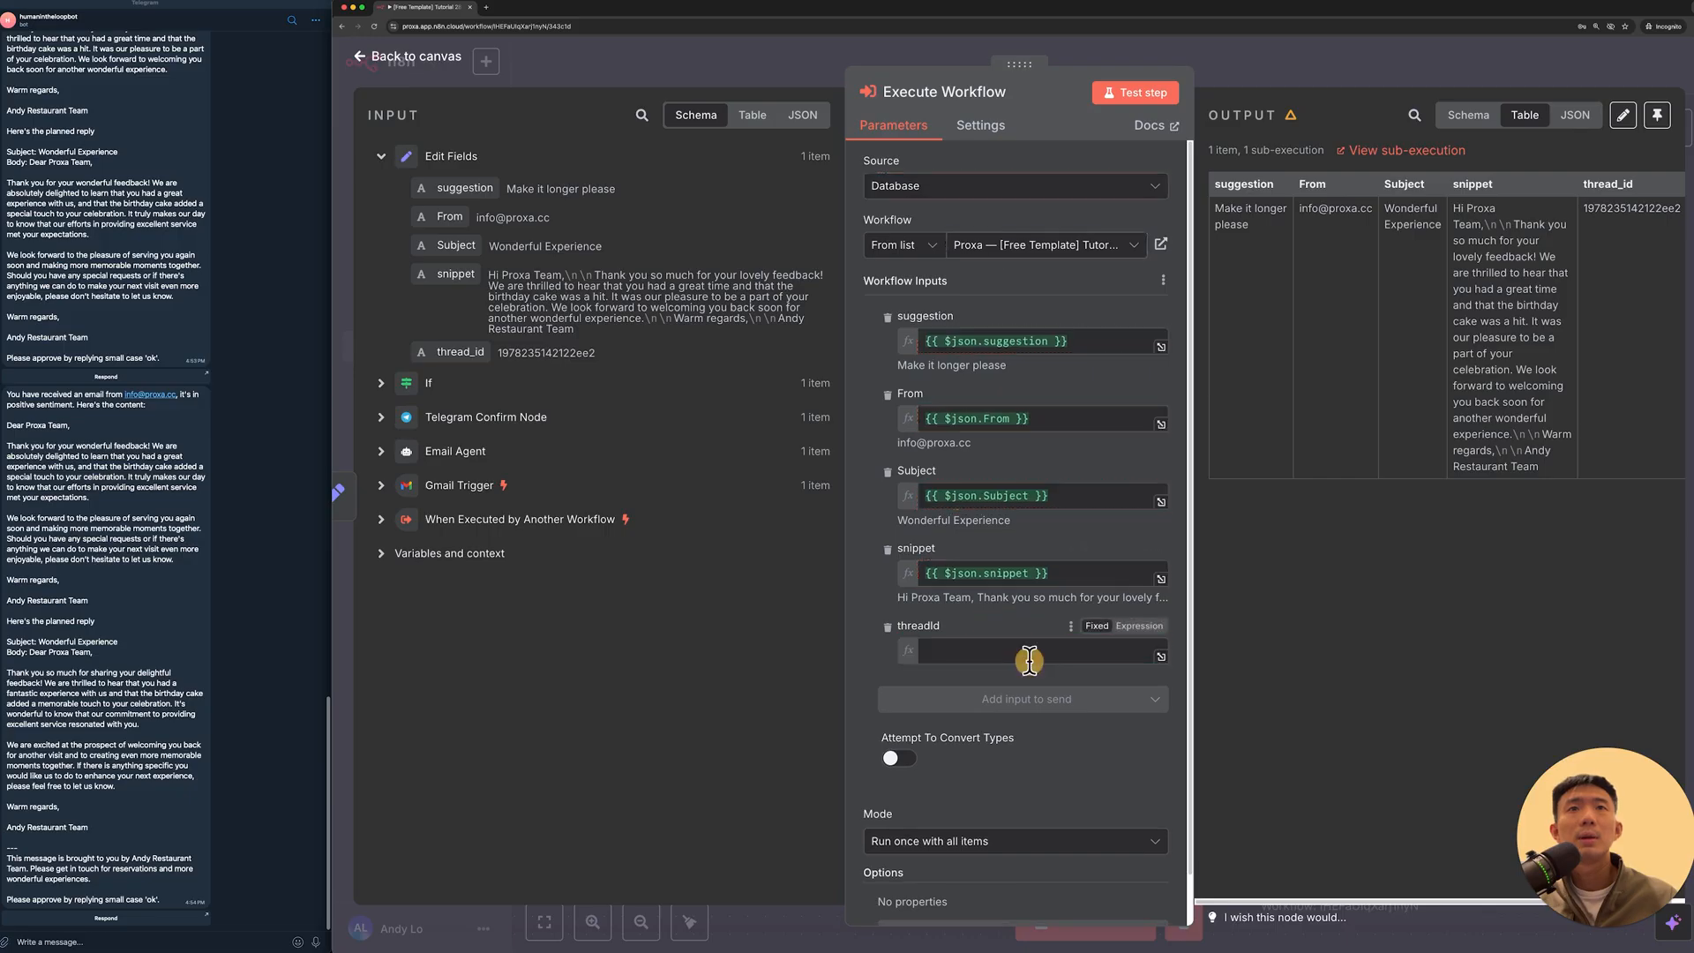
{"action": "left_click", "coordinate": [723, 67]}
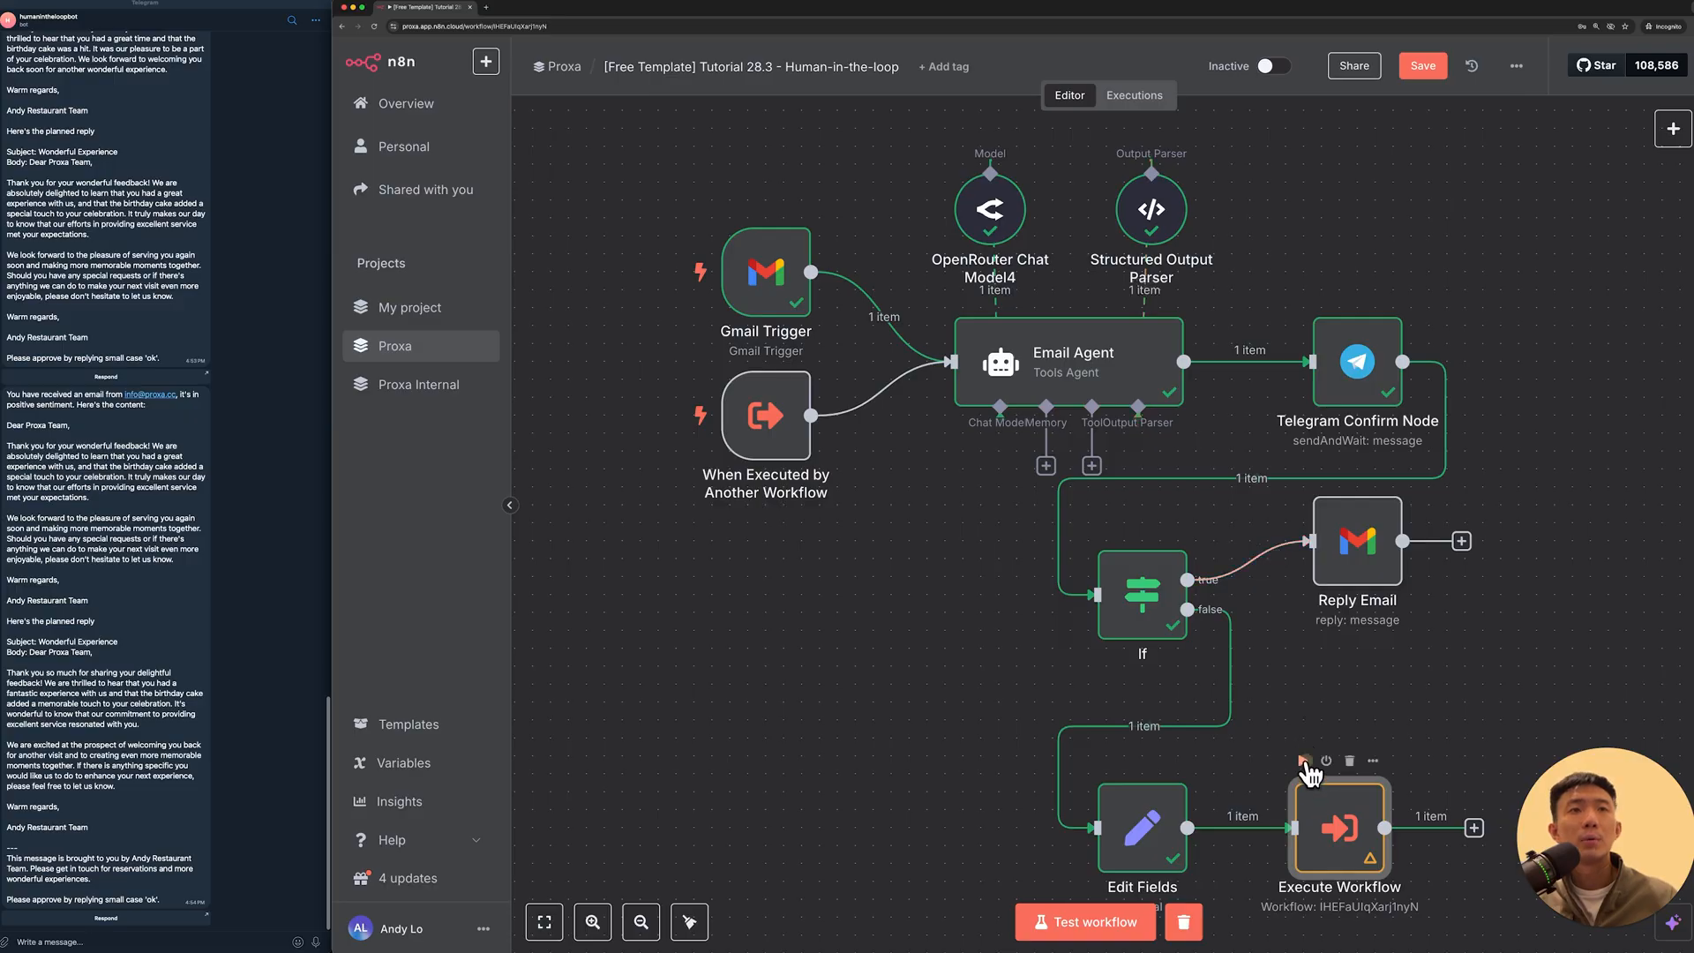
Step: Run the Execute Workflow node and open the response form from the newest Telegram approval message
{"action": "left_click", "coordinate": [1304, 763]}
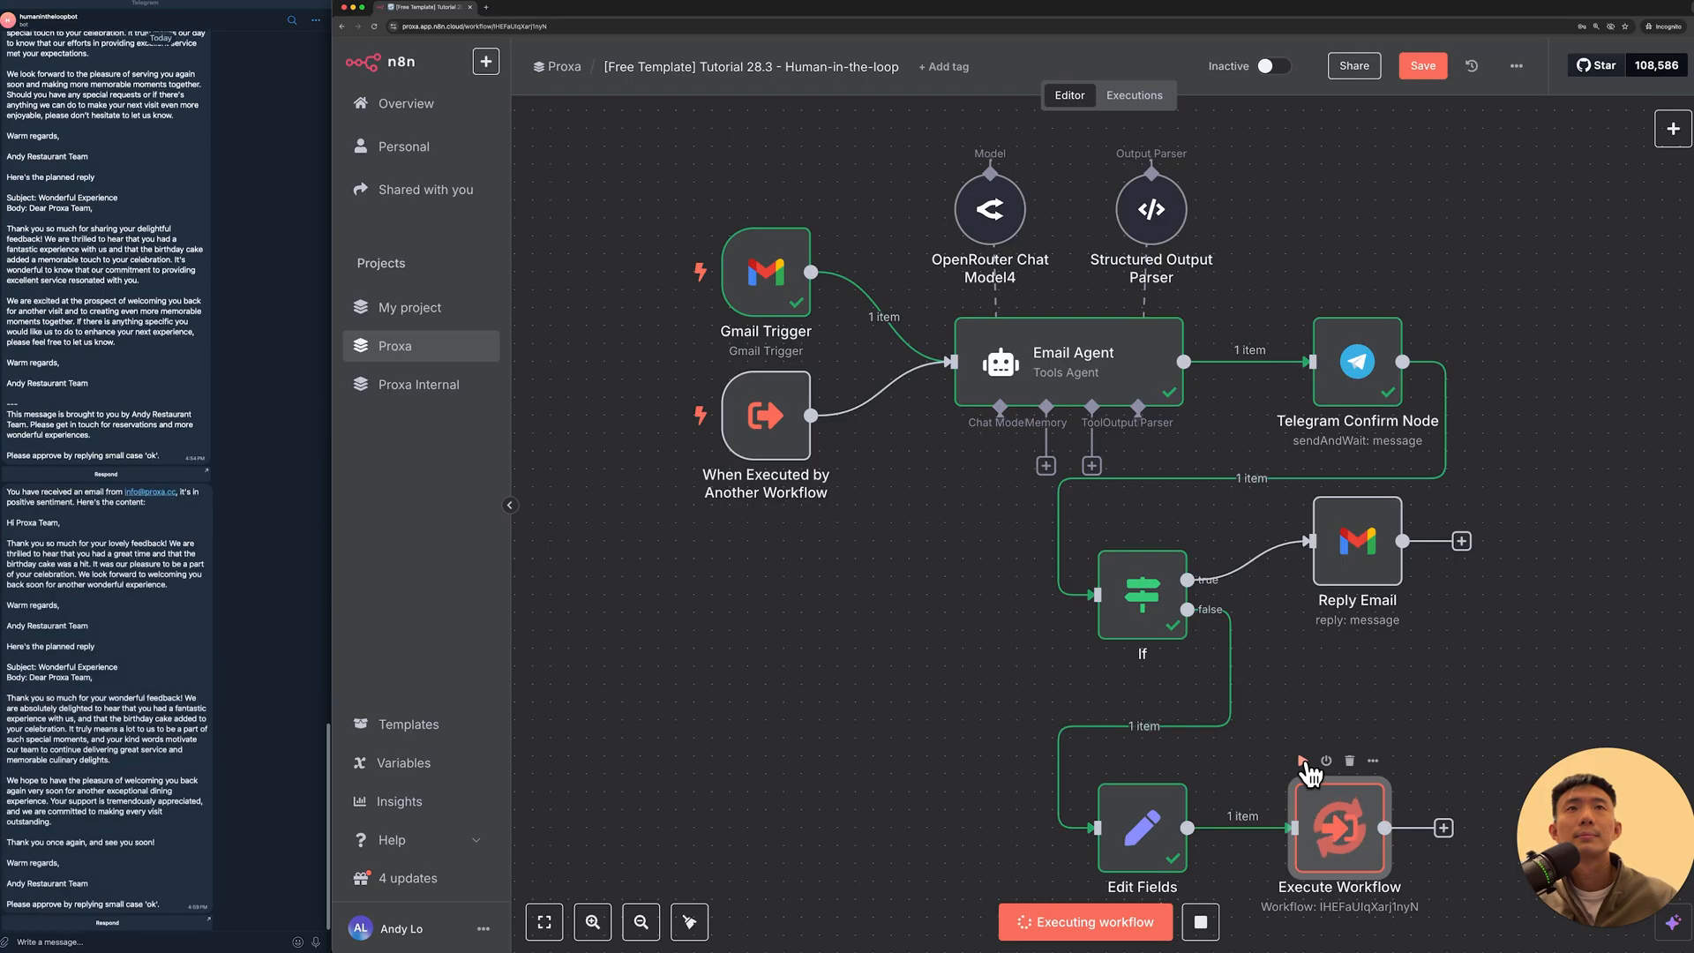
{"action": "left_click", "coordinate": [126, 927]}
{"action": "left_click", "coordinate": [113, 920]}
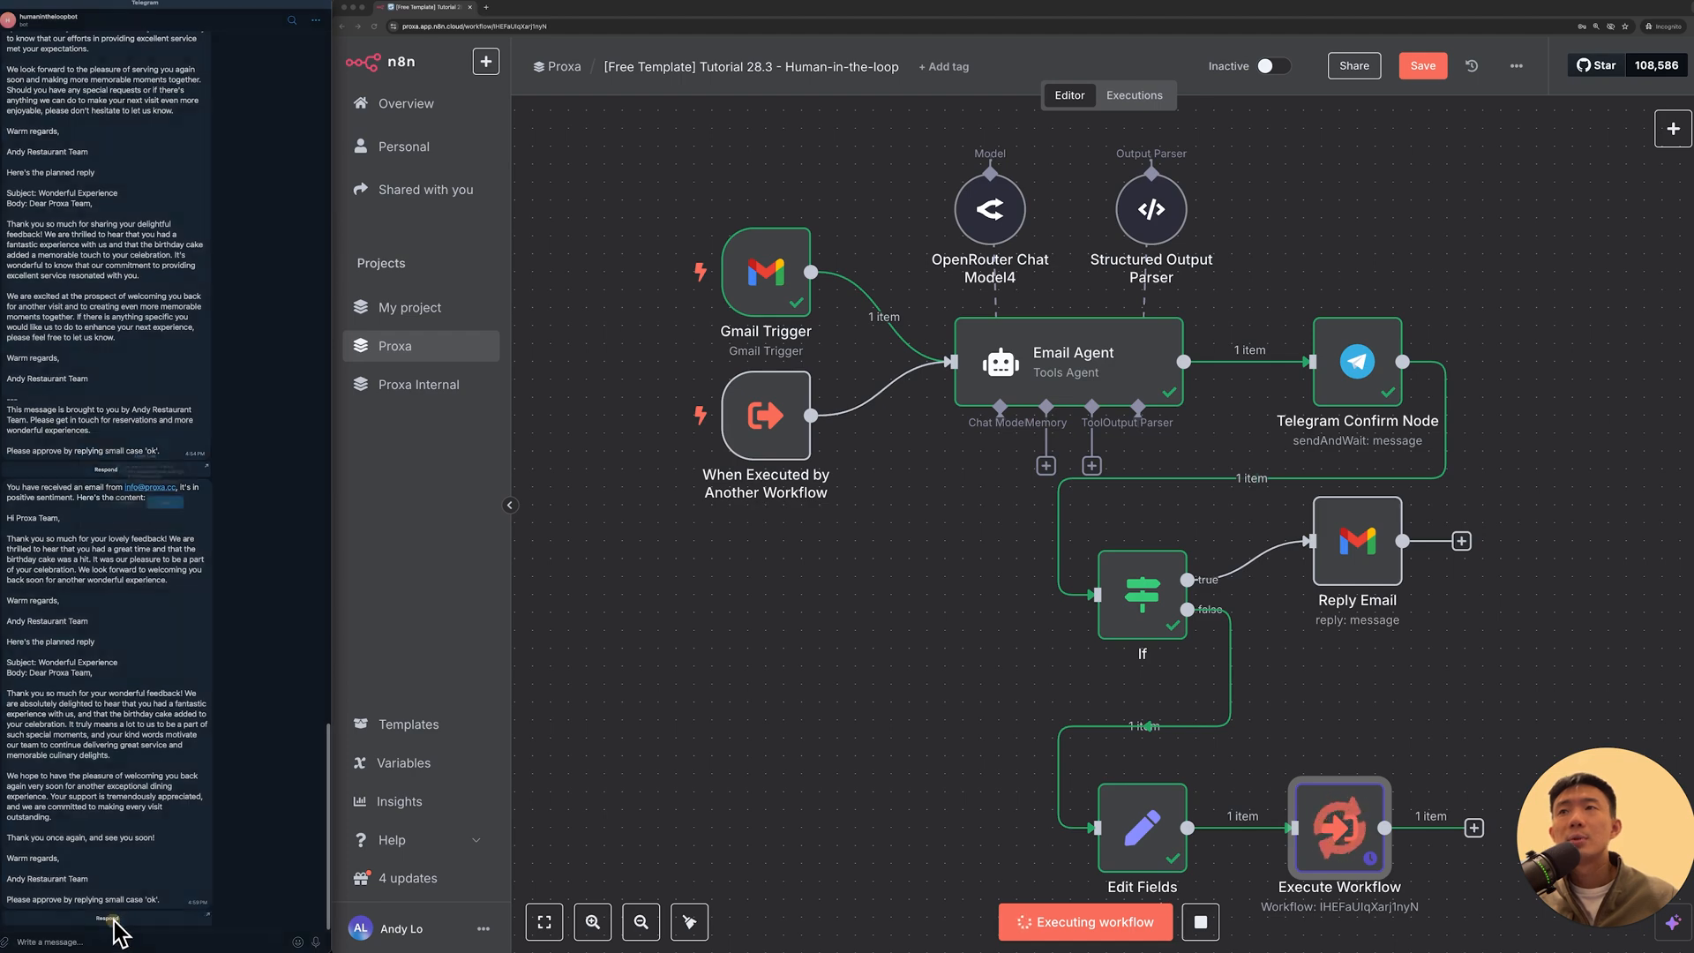
{"action": "left_click", "coordinate": [173, 510]}
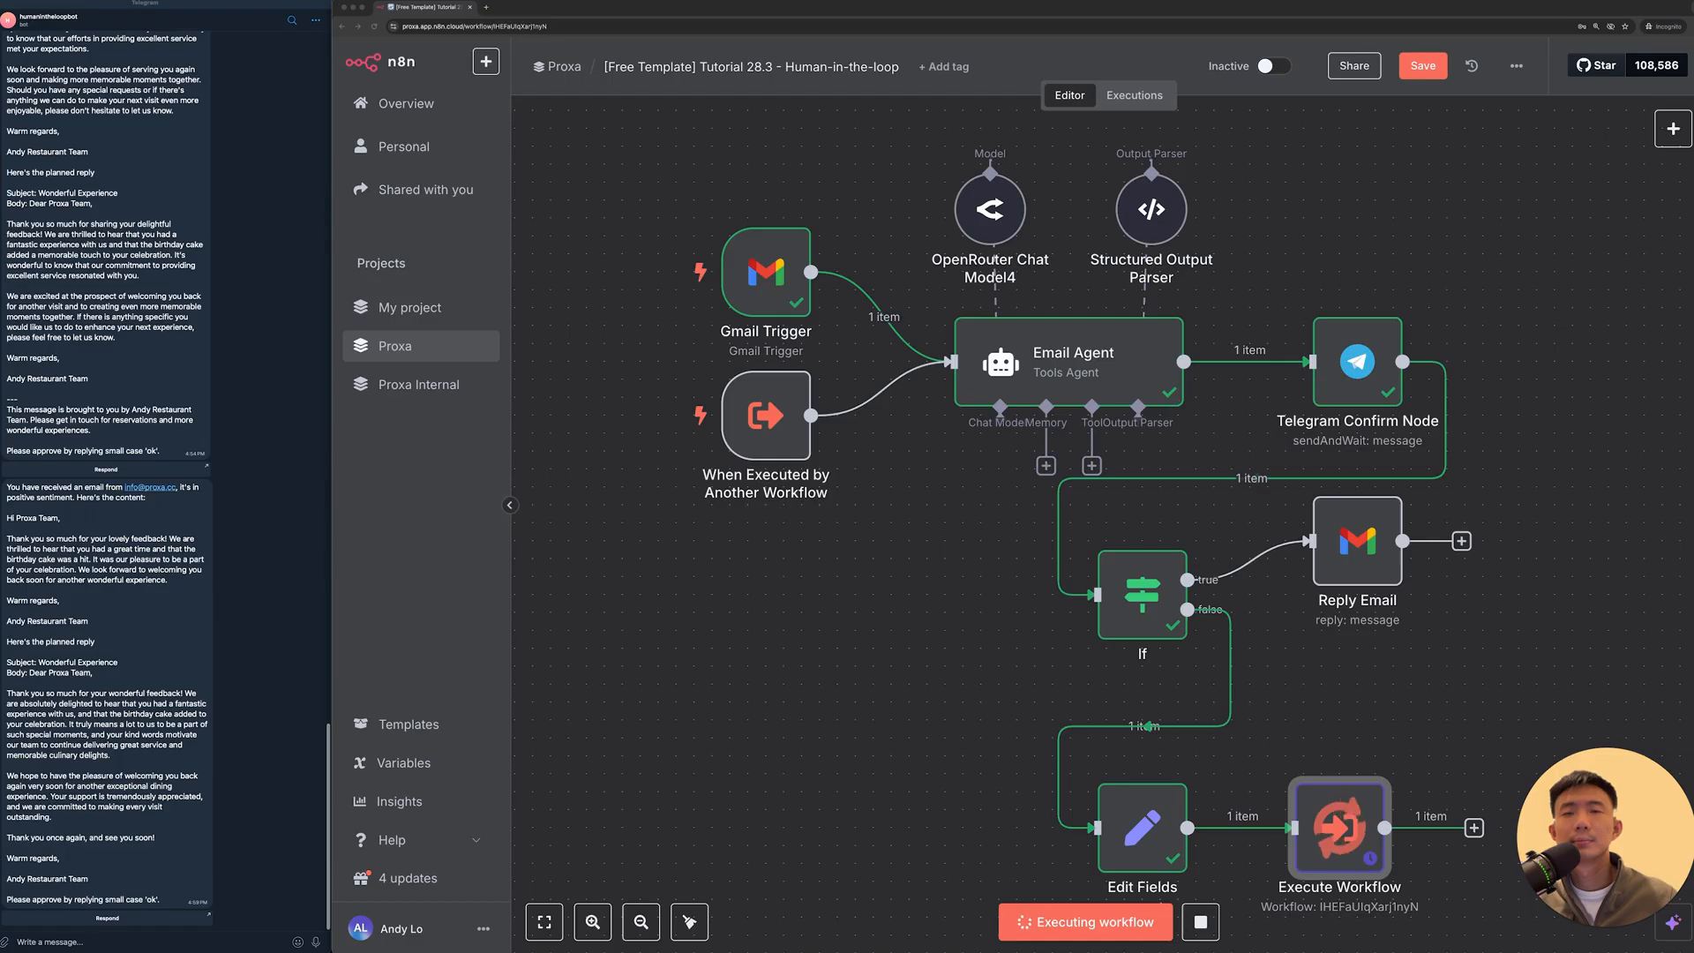
{"action": "double_click", "coordinate": [766, 396]}
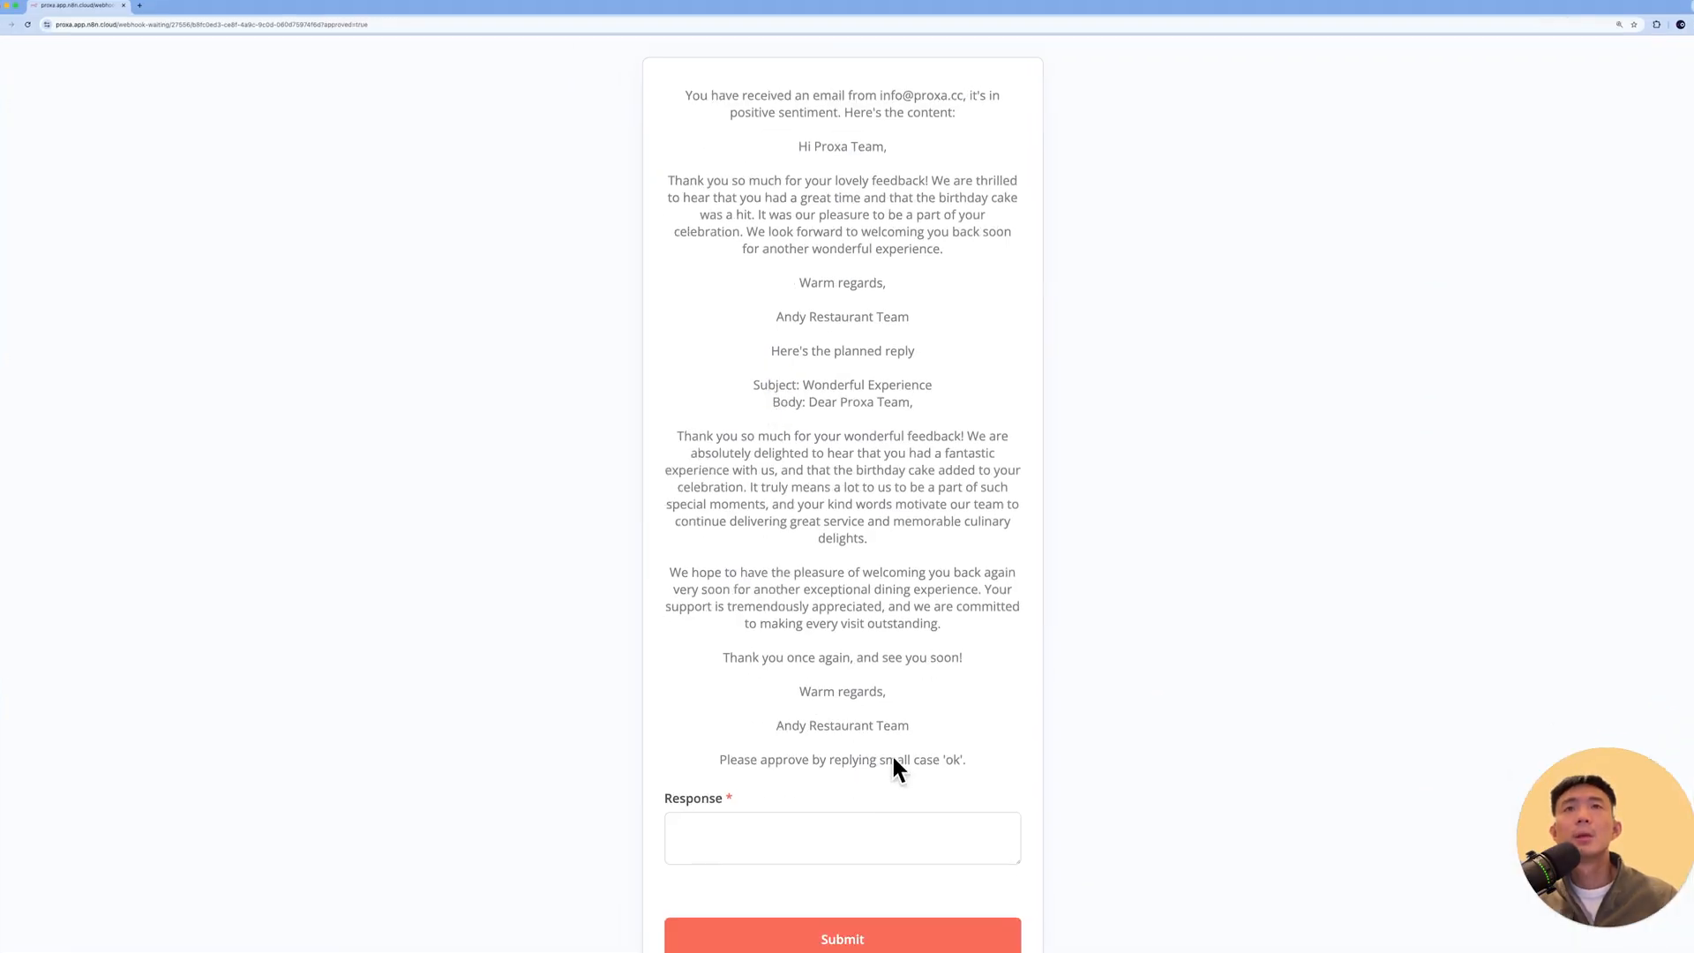
Step: Submit "ok" as the response to the planned reply and close the form page
{"action": "left_click", "coordinate": [872, 824]}
{"action": "type", "text": "ok"}
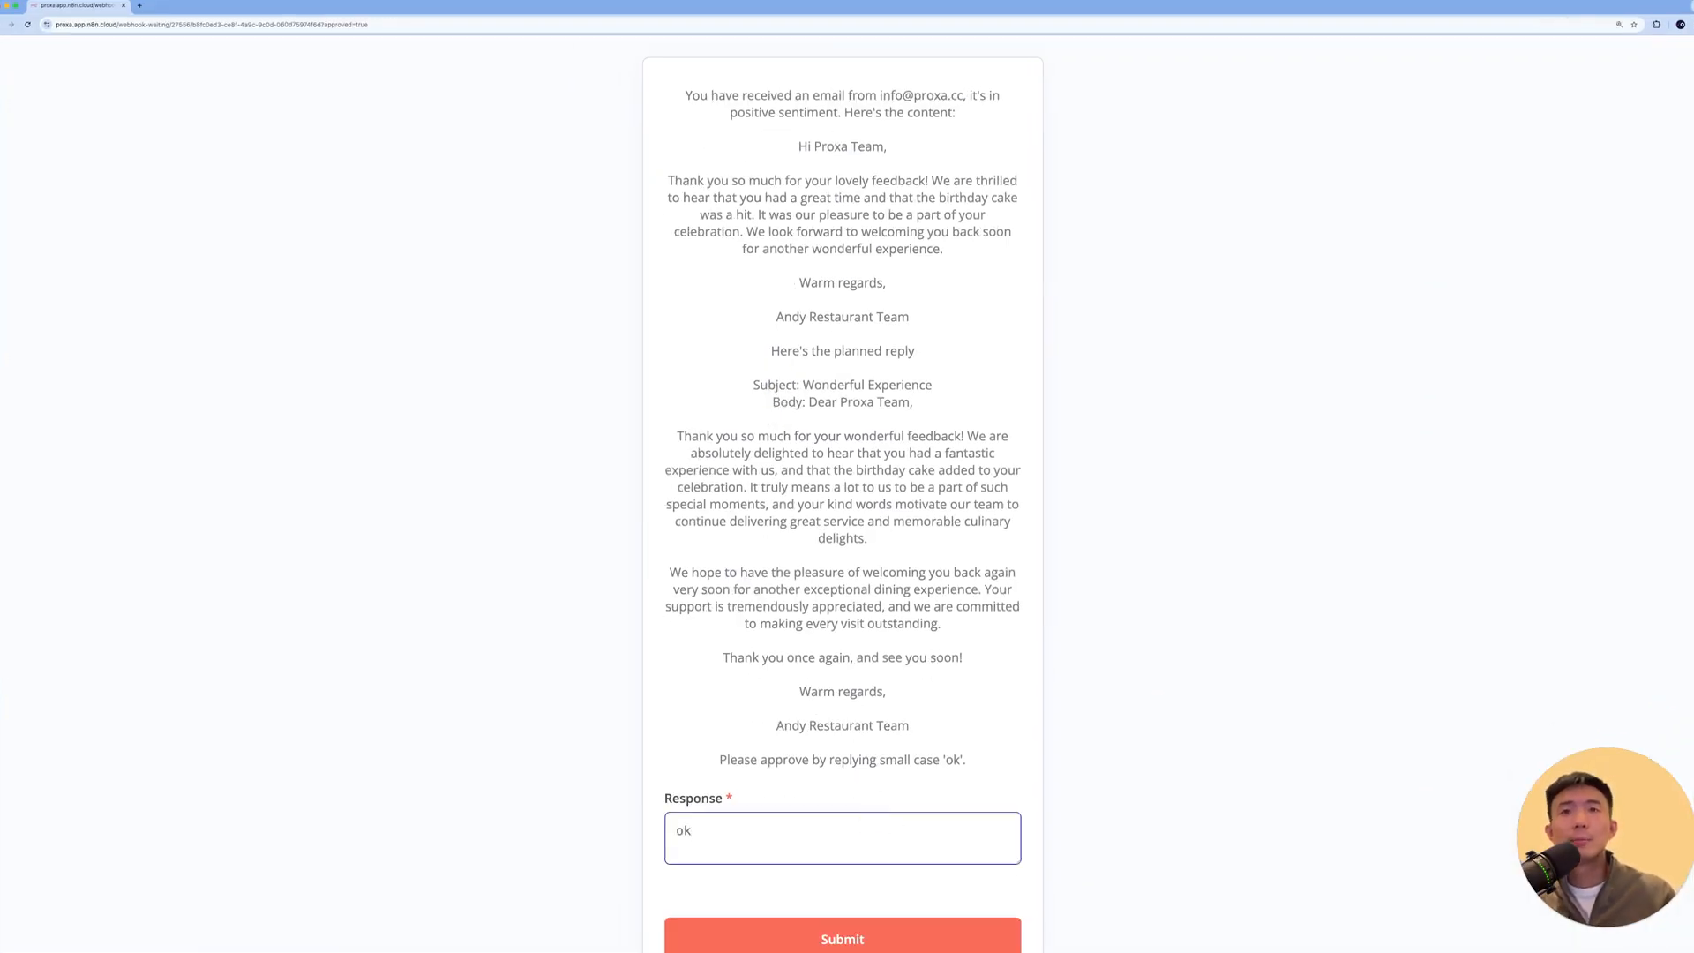
{"action": "left_click", "coordinate": [867, 932]}
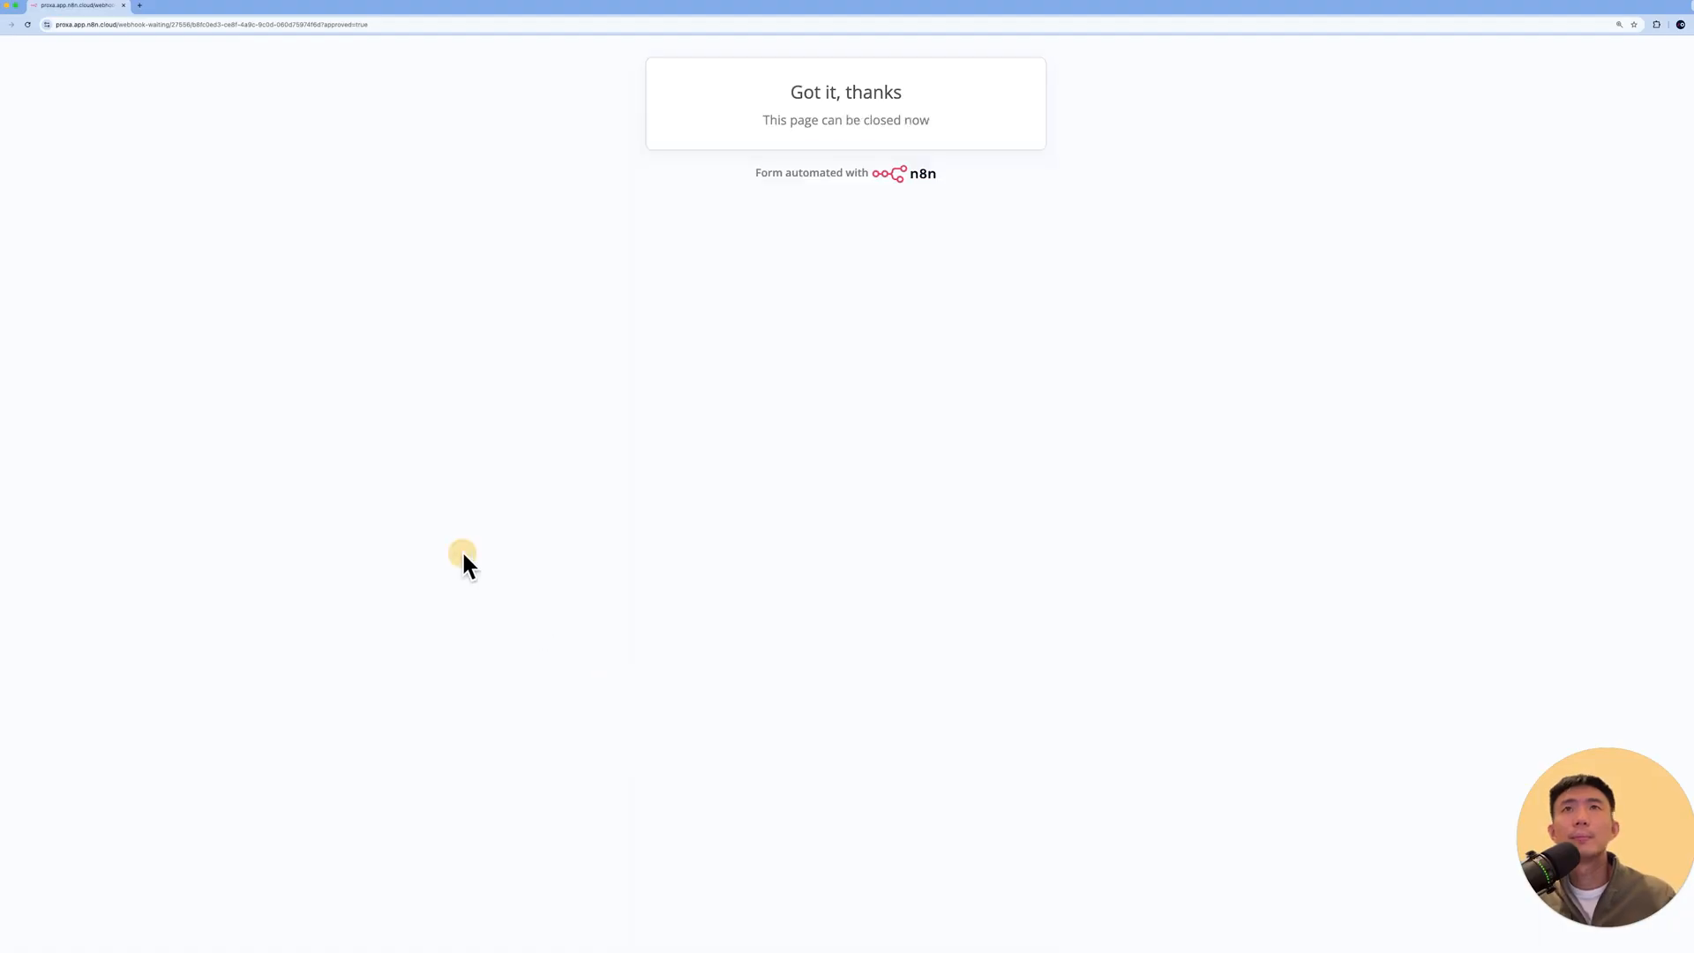
{"action": "key", "text": "super+w"}
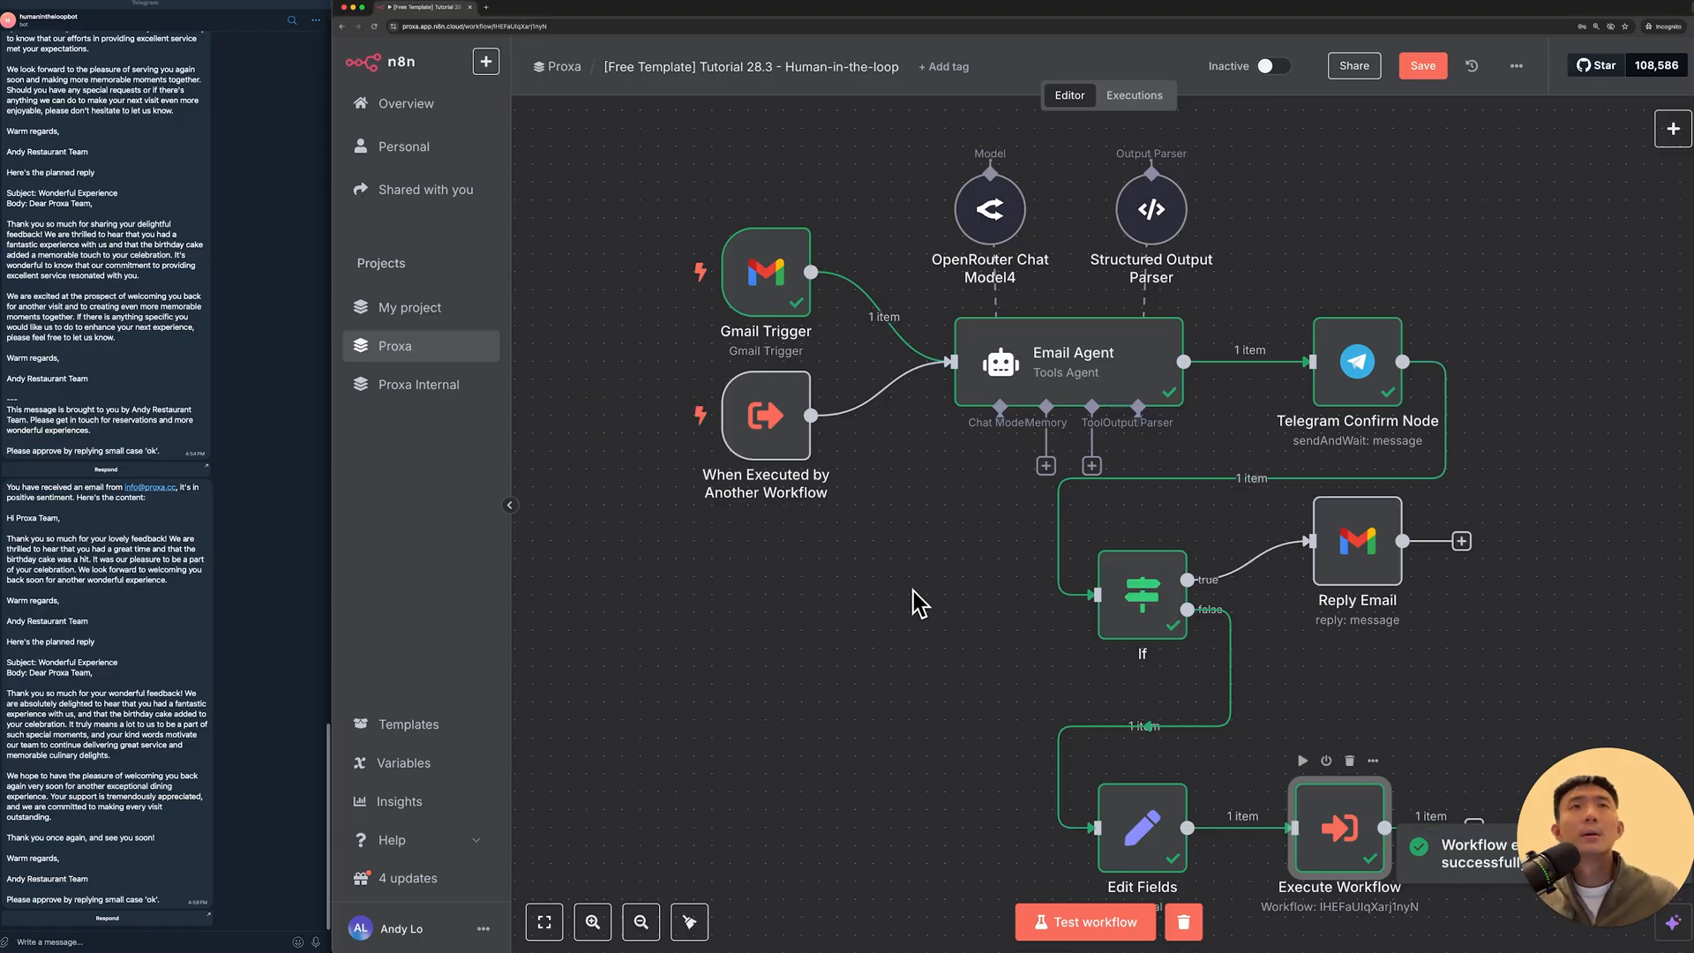
Step: Inspect the Reply Email node's Message ID value in the Jun 18, 16:59:24 execution and close the node's details
{"action": "left_click", "coordinate": [1135, 94]}
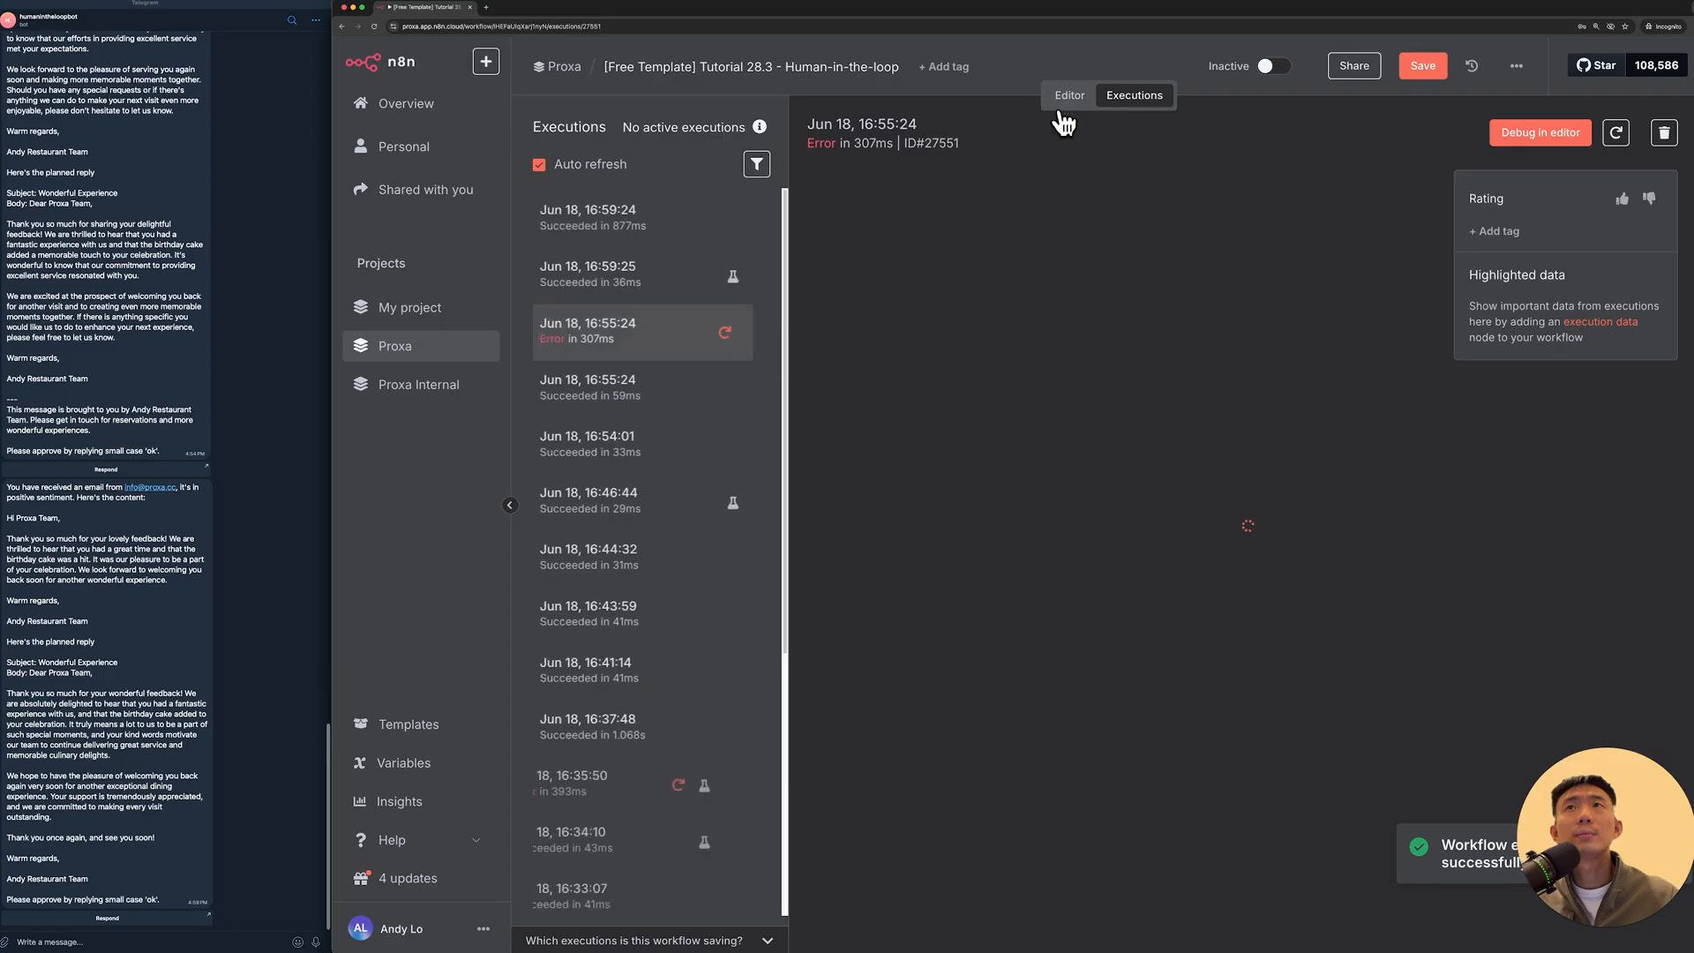
{"action": "left_click", "coordinate": [680, 217]}
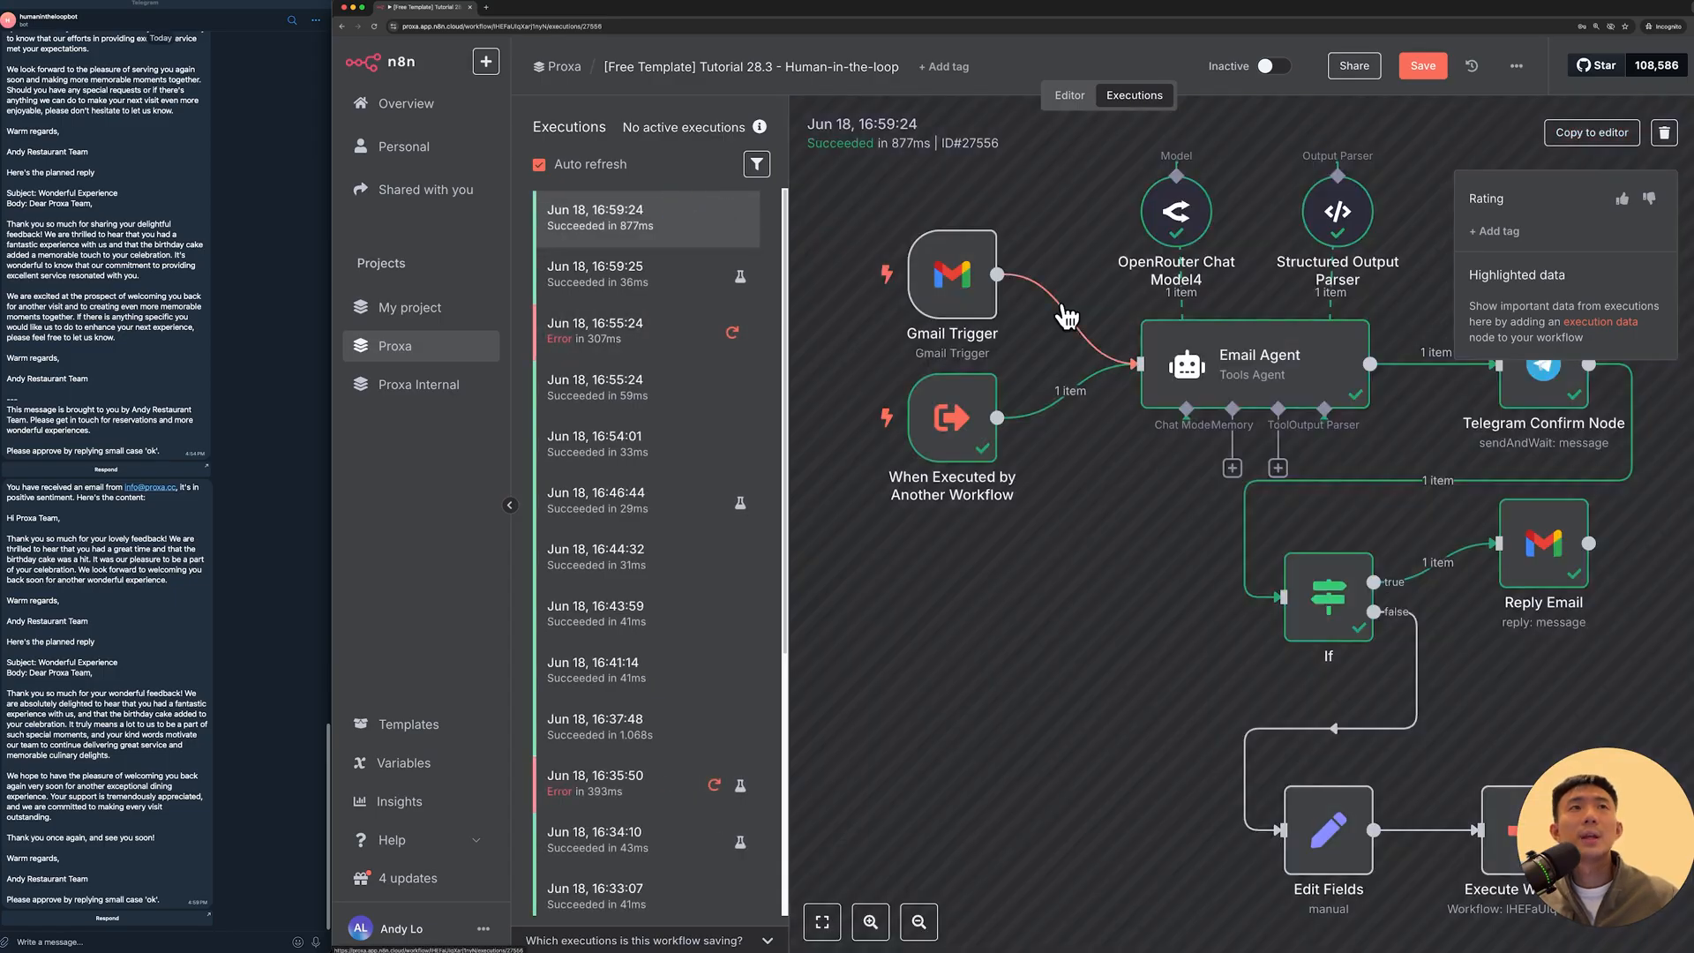
{"action": "double_click", "coordinate": [1544, 552]}
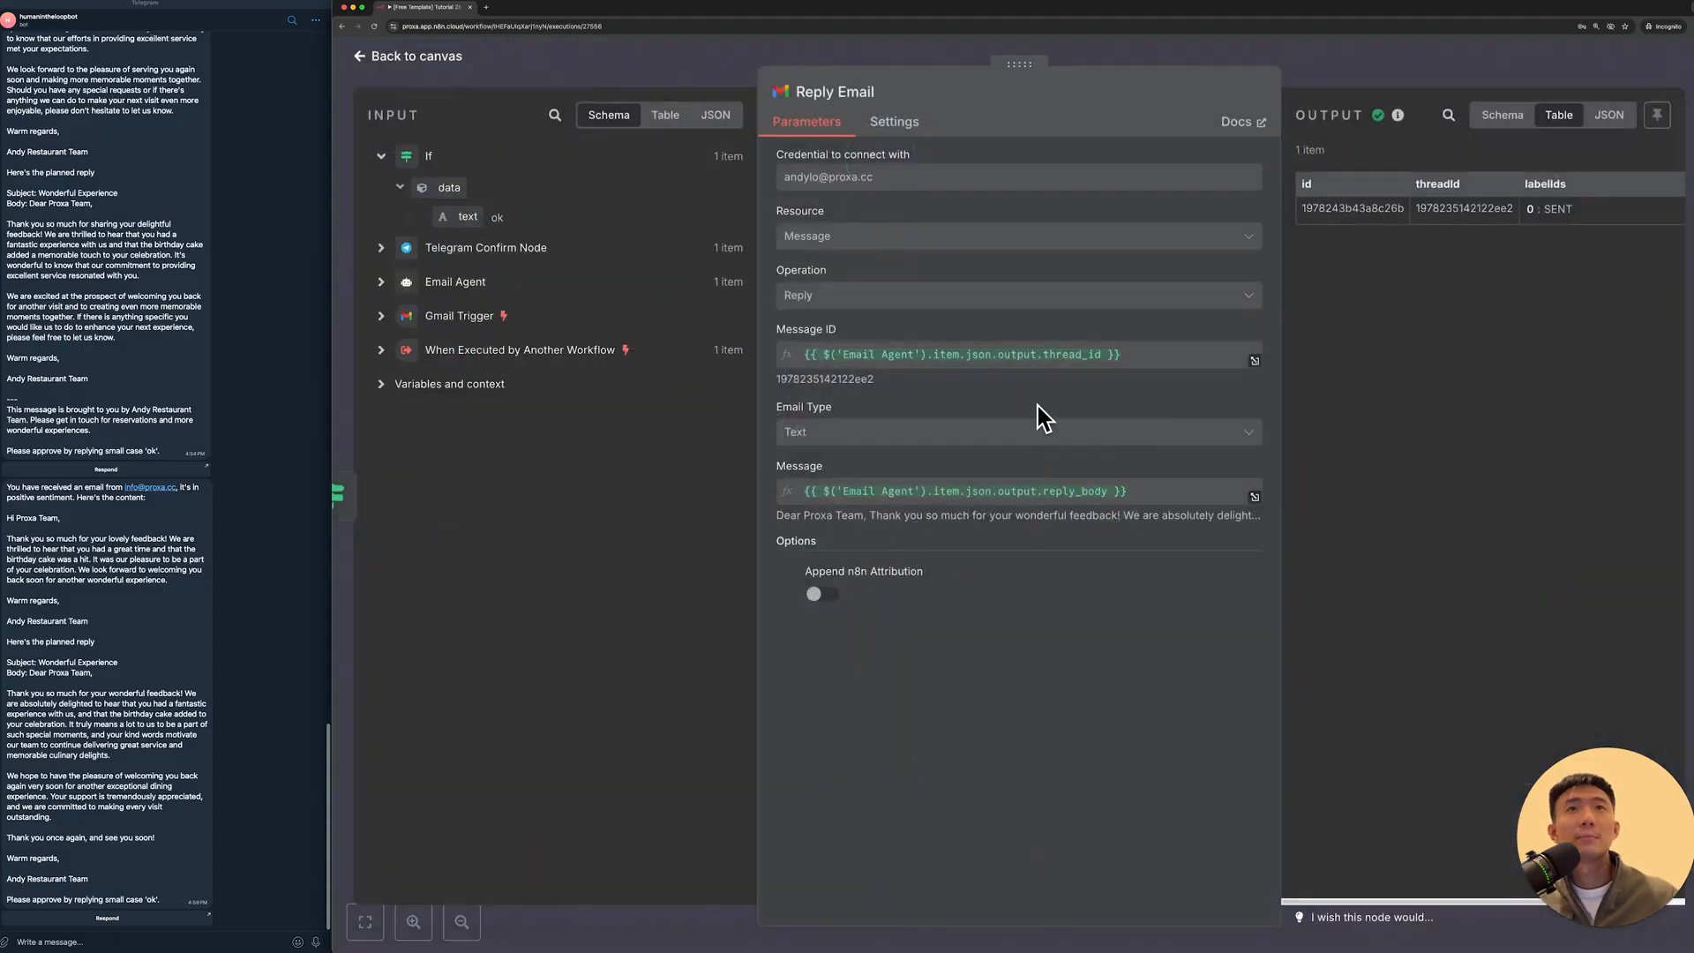
{"action": "left_click_drag", "start_coordinate": [885, 382], "coordinate": [772, 382]}
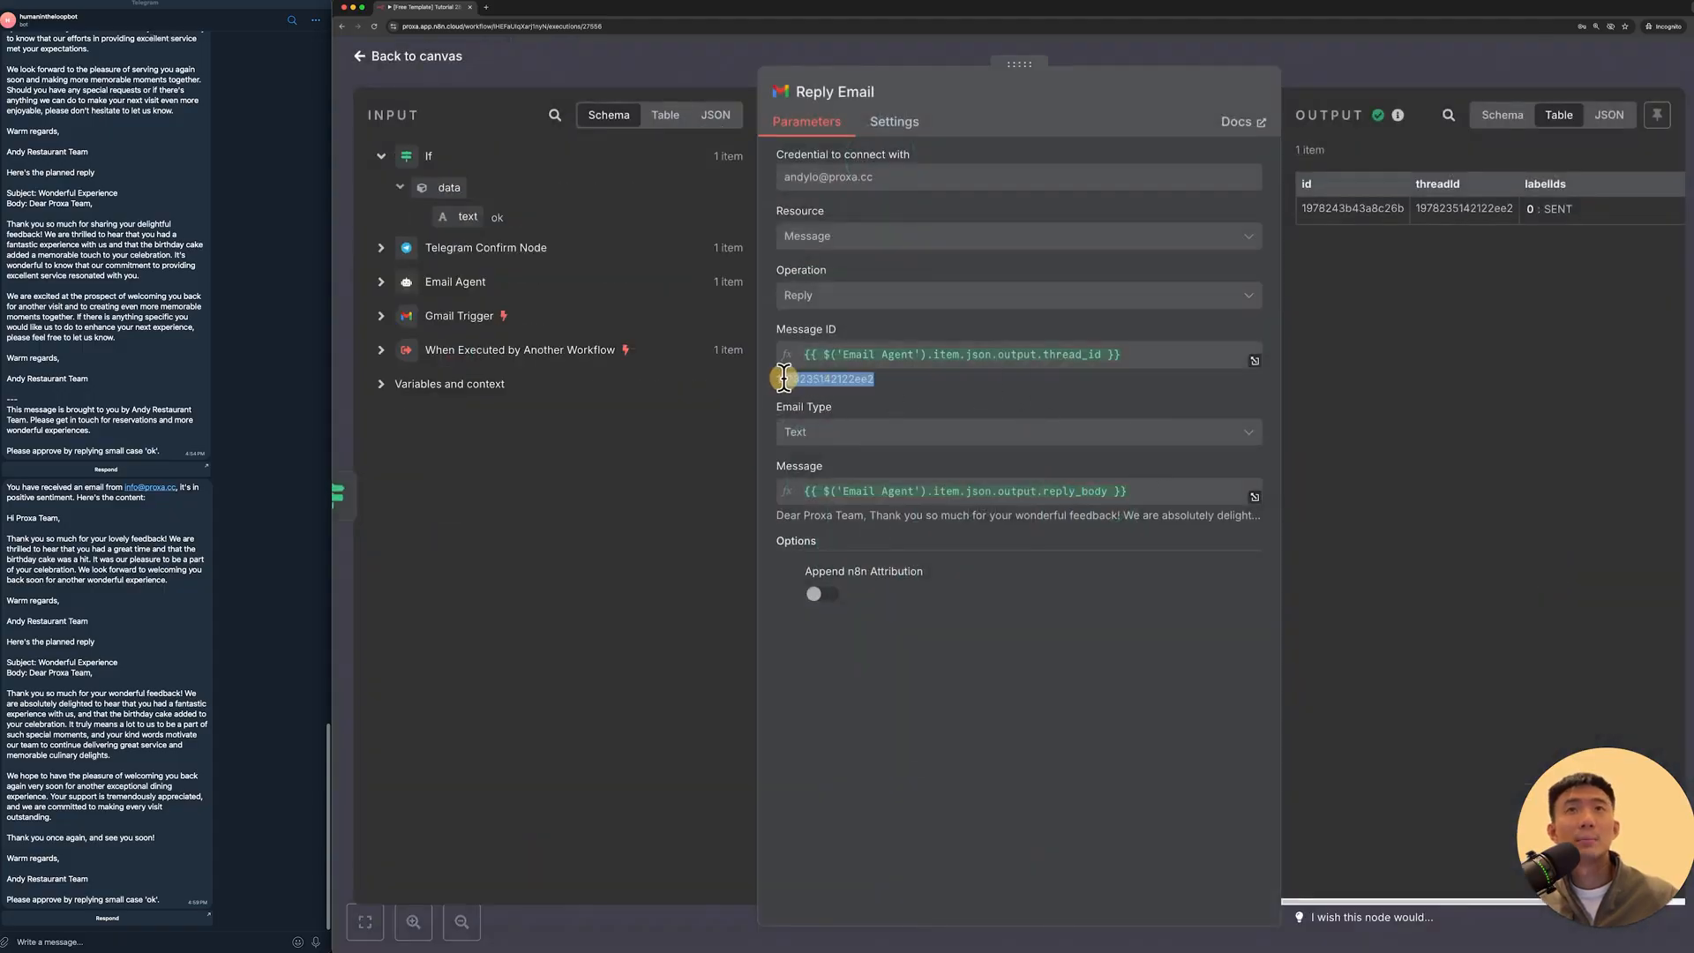
{"action": "key", "text": "Escape"}
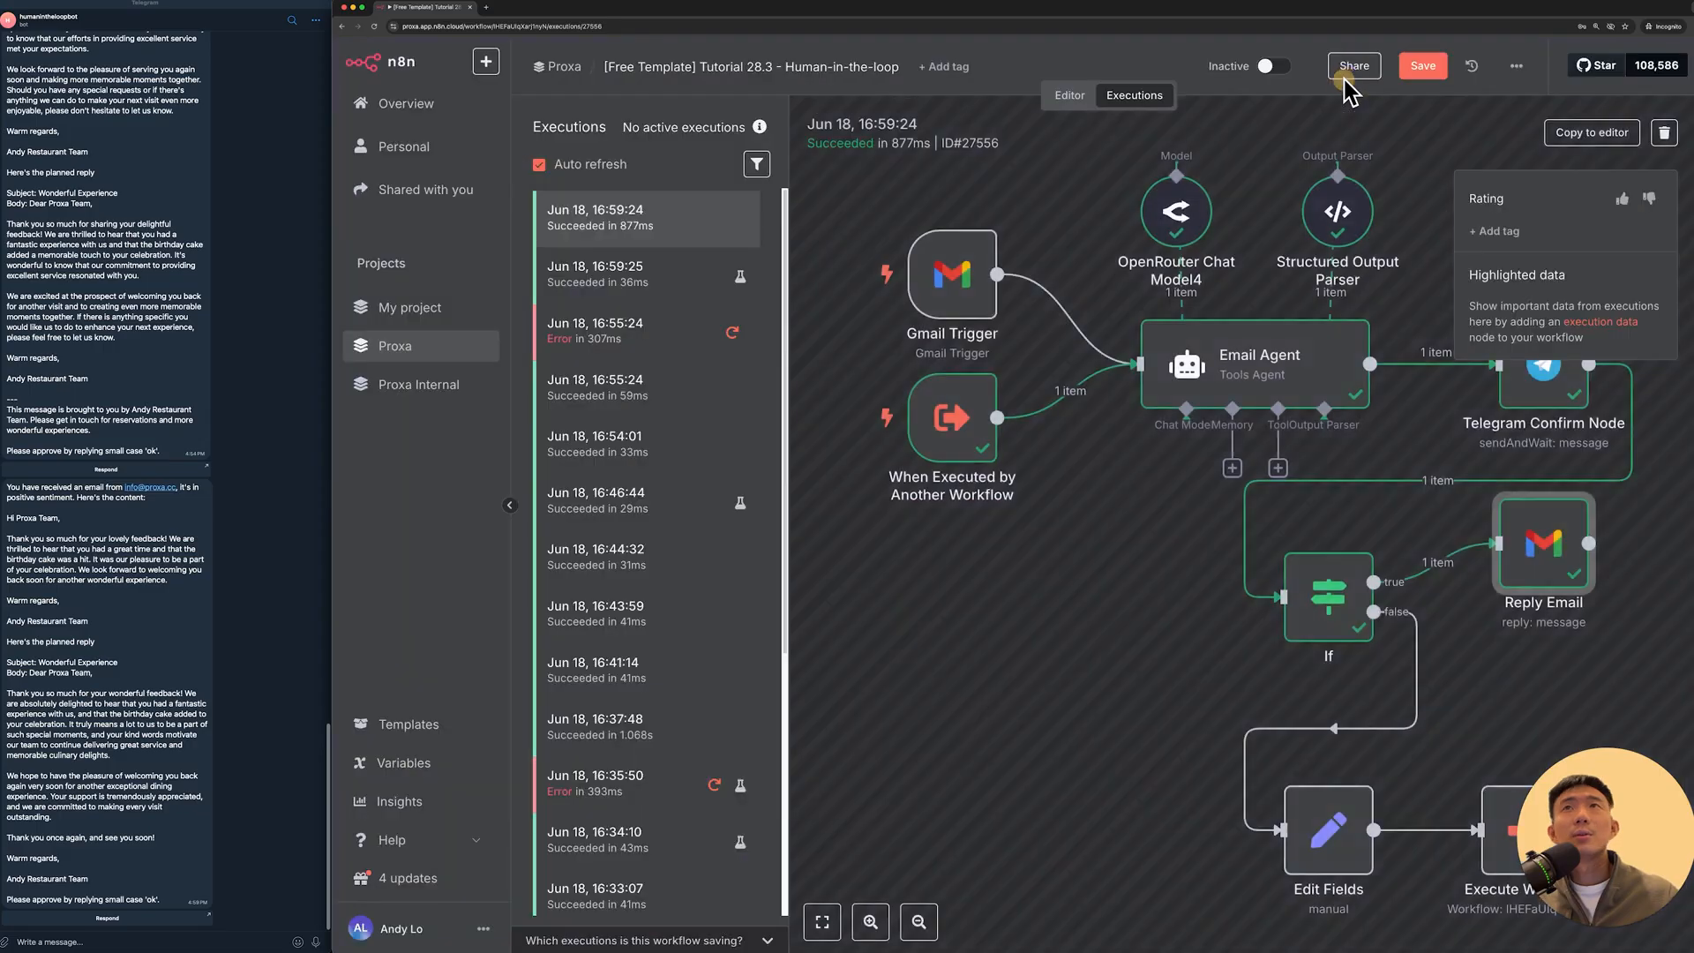
Step: Return to the workflow editor and save the workflow
{"action": "left_click", "coordinate": [1073, 96]}
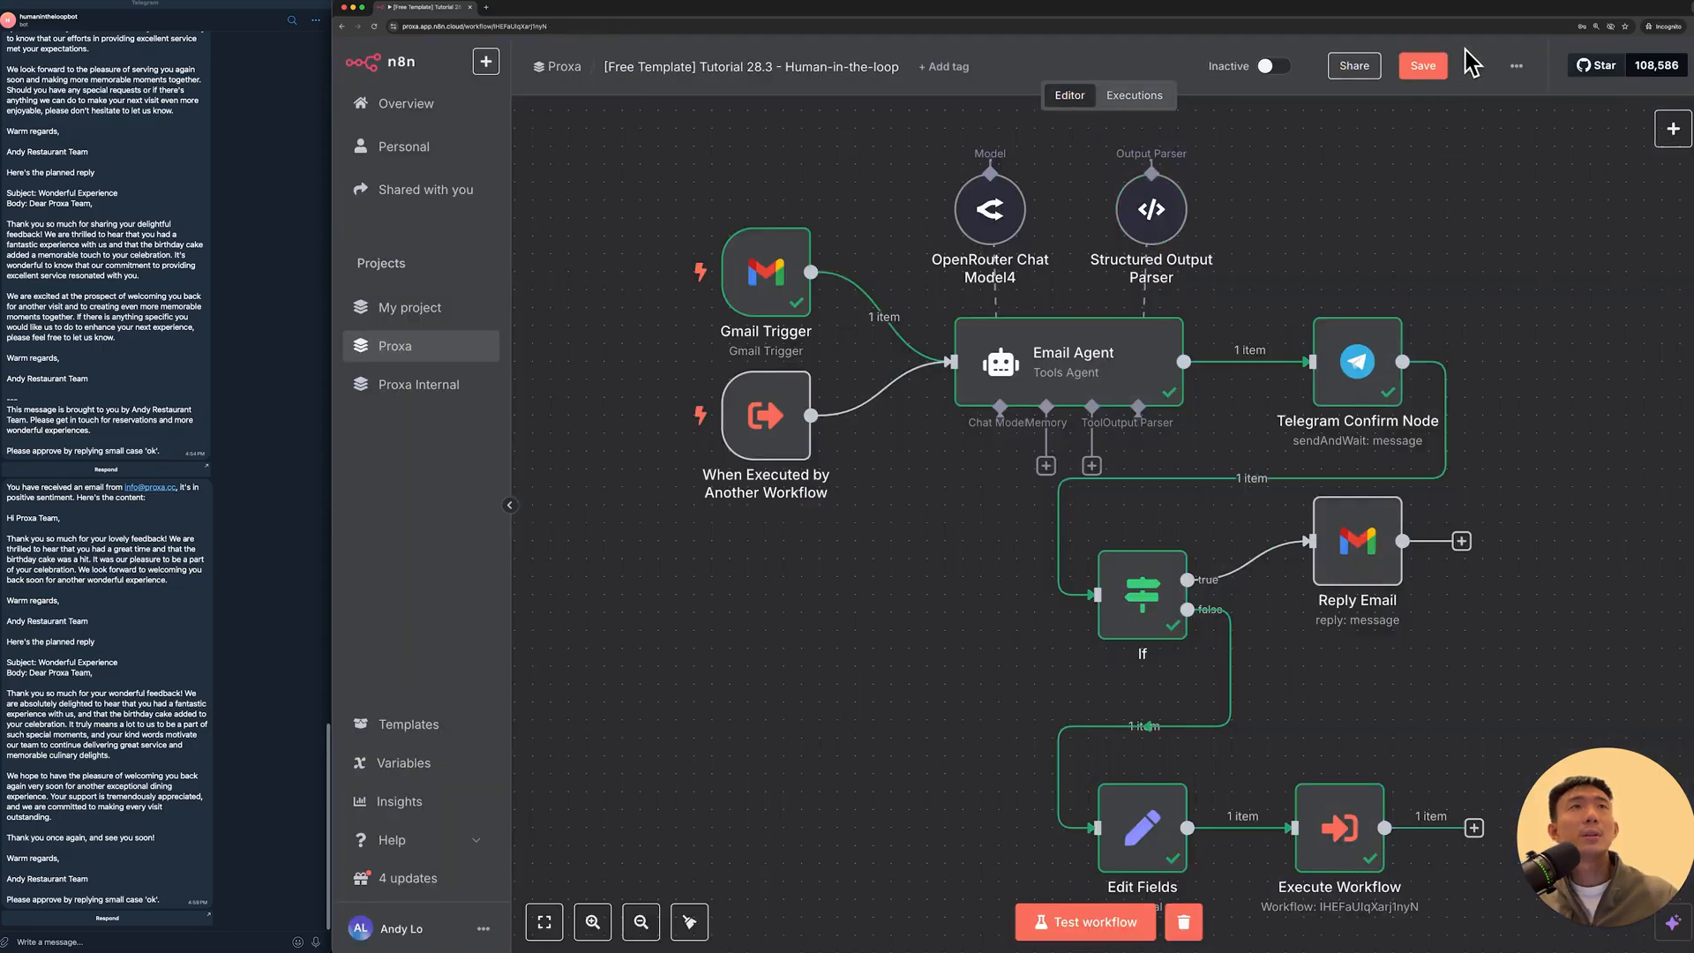
{"action": "left_click", "coordinate": [1420, 65]}
{"action": "scroll", "coordinate": [986, 491], "scroll_direction": "down", "scroll_amount": 2}
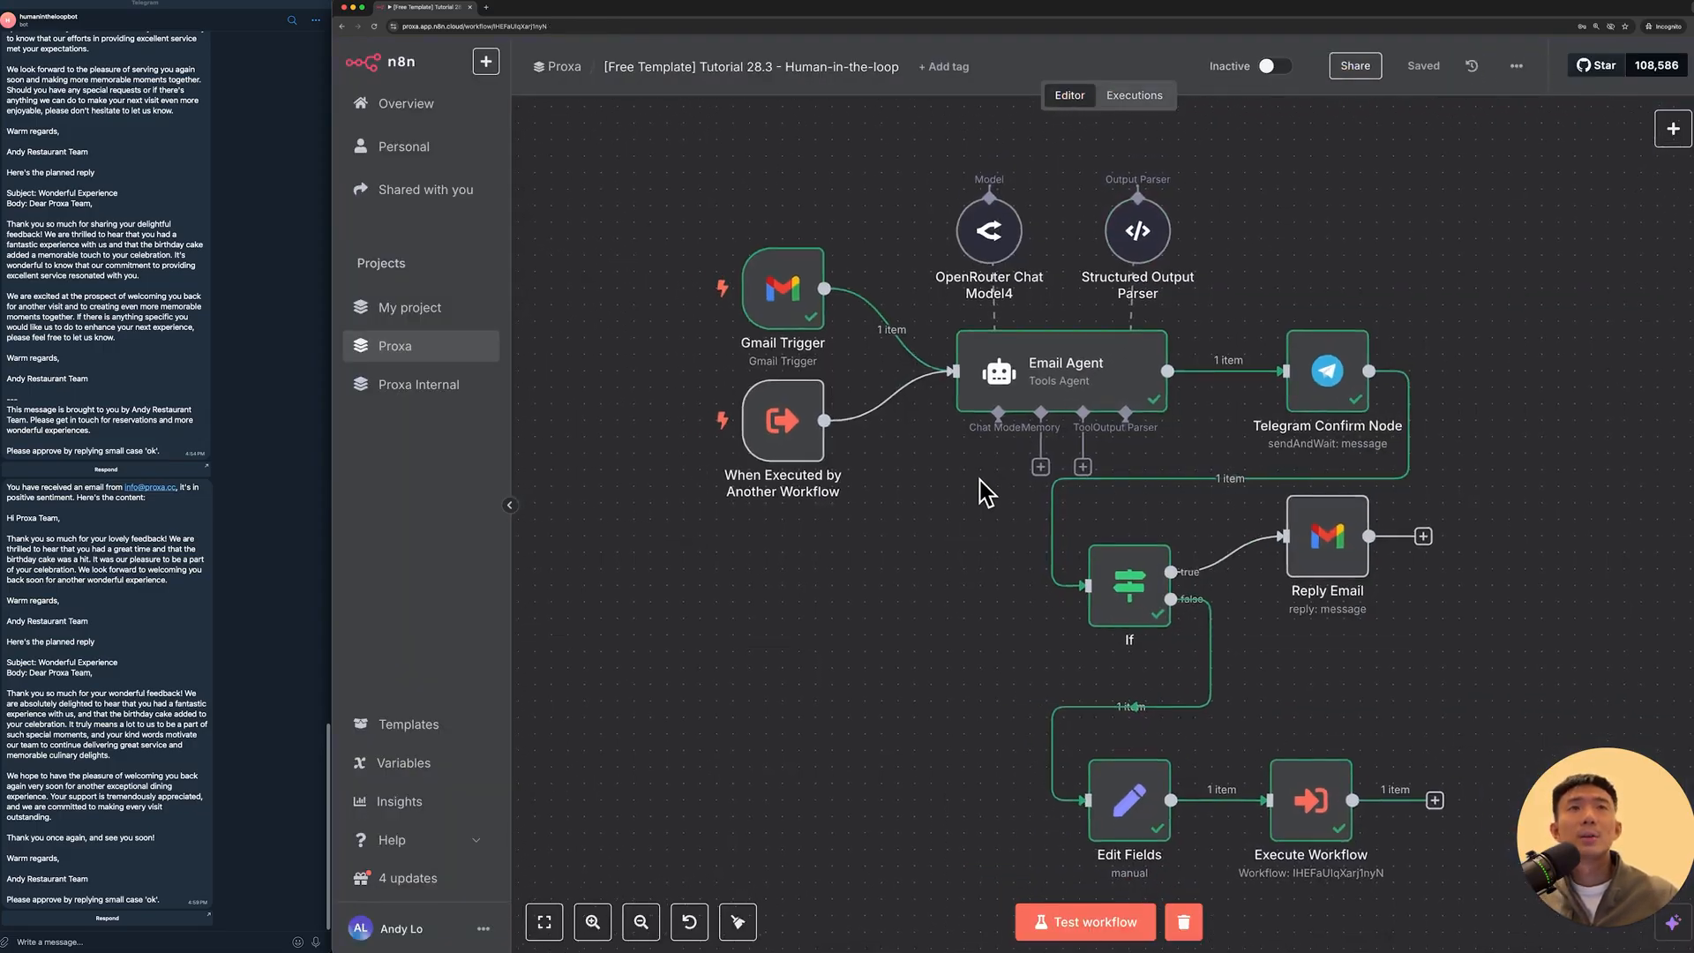